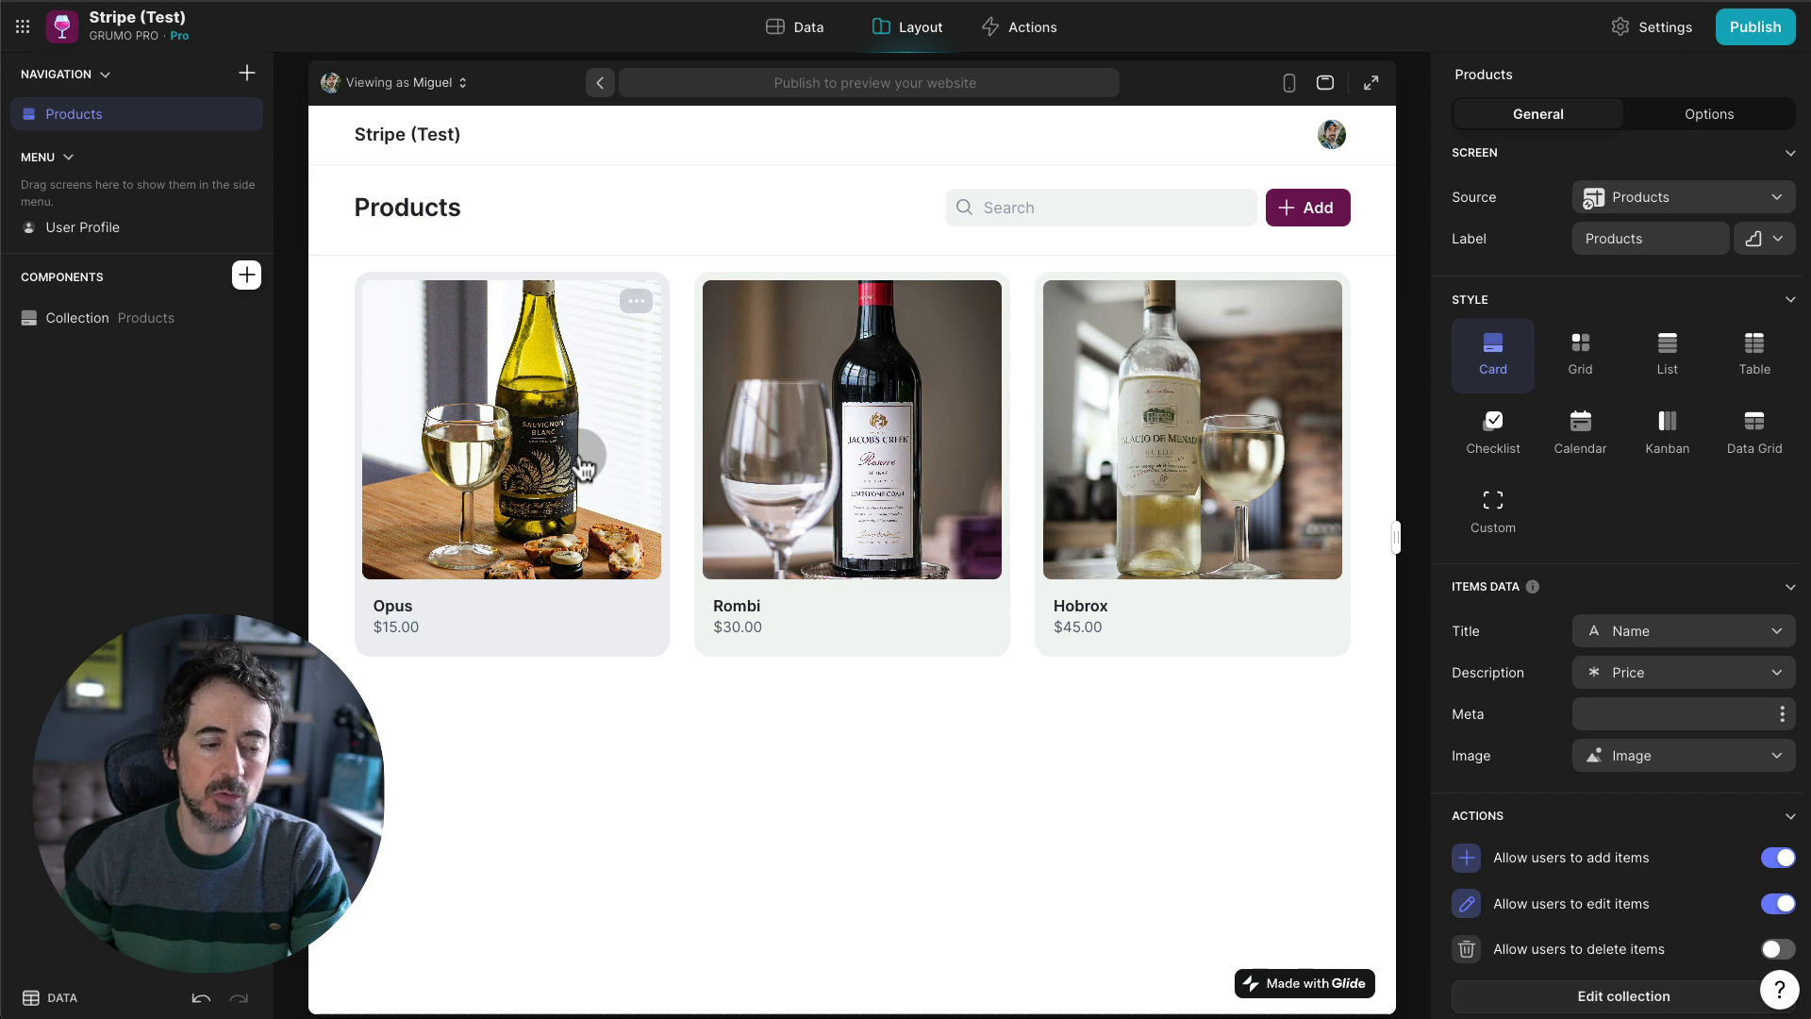
- Start checkout for Opus and update the Wine (Basic) quantity to 4
click(577, 471)
click(1095, 522)
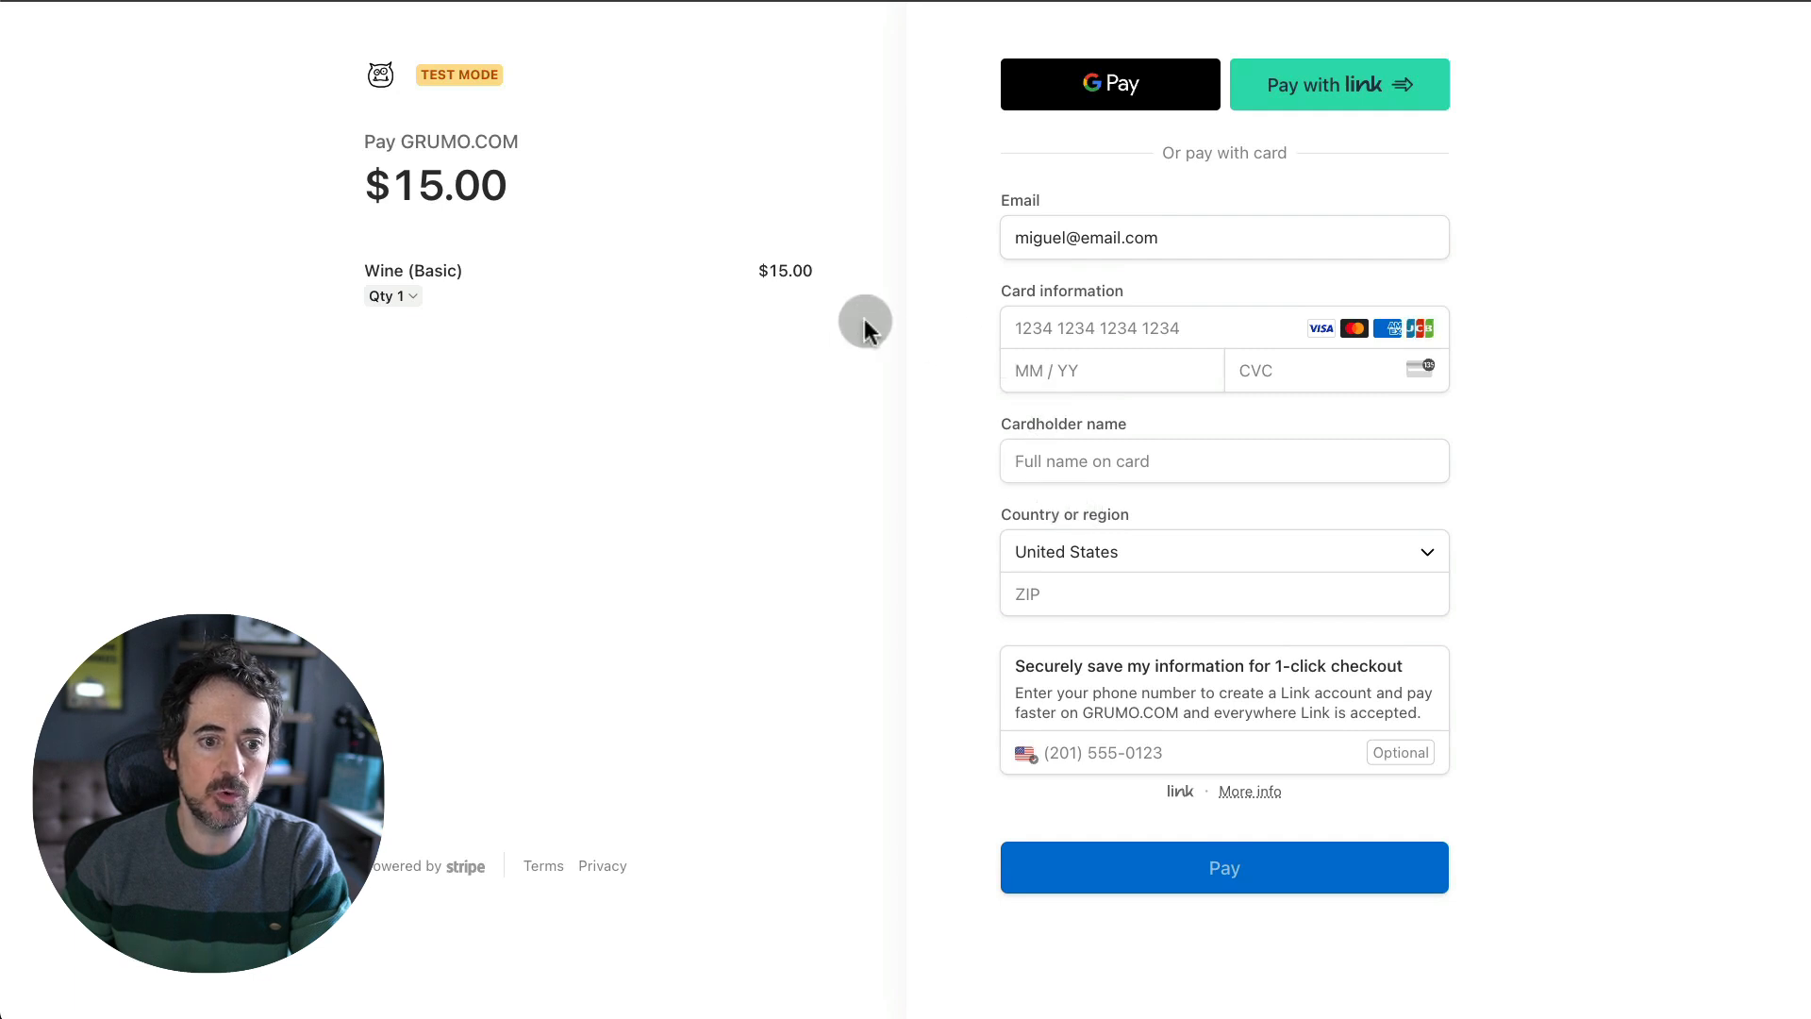
click(396, 298)
click(999, 509)
click(999, 509)
click(999, 509)
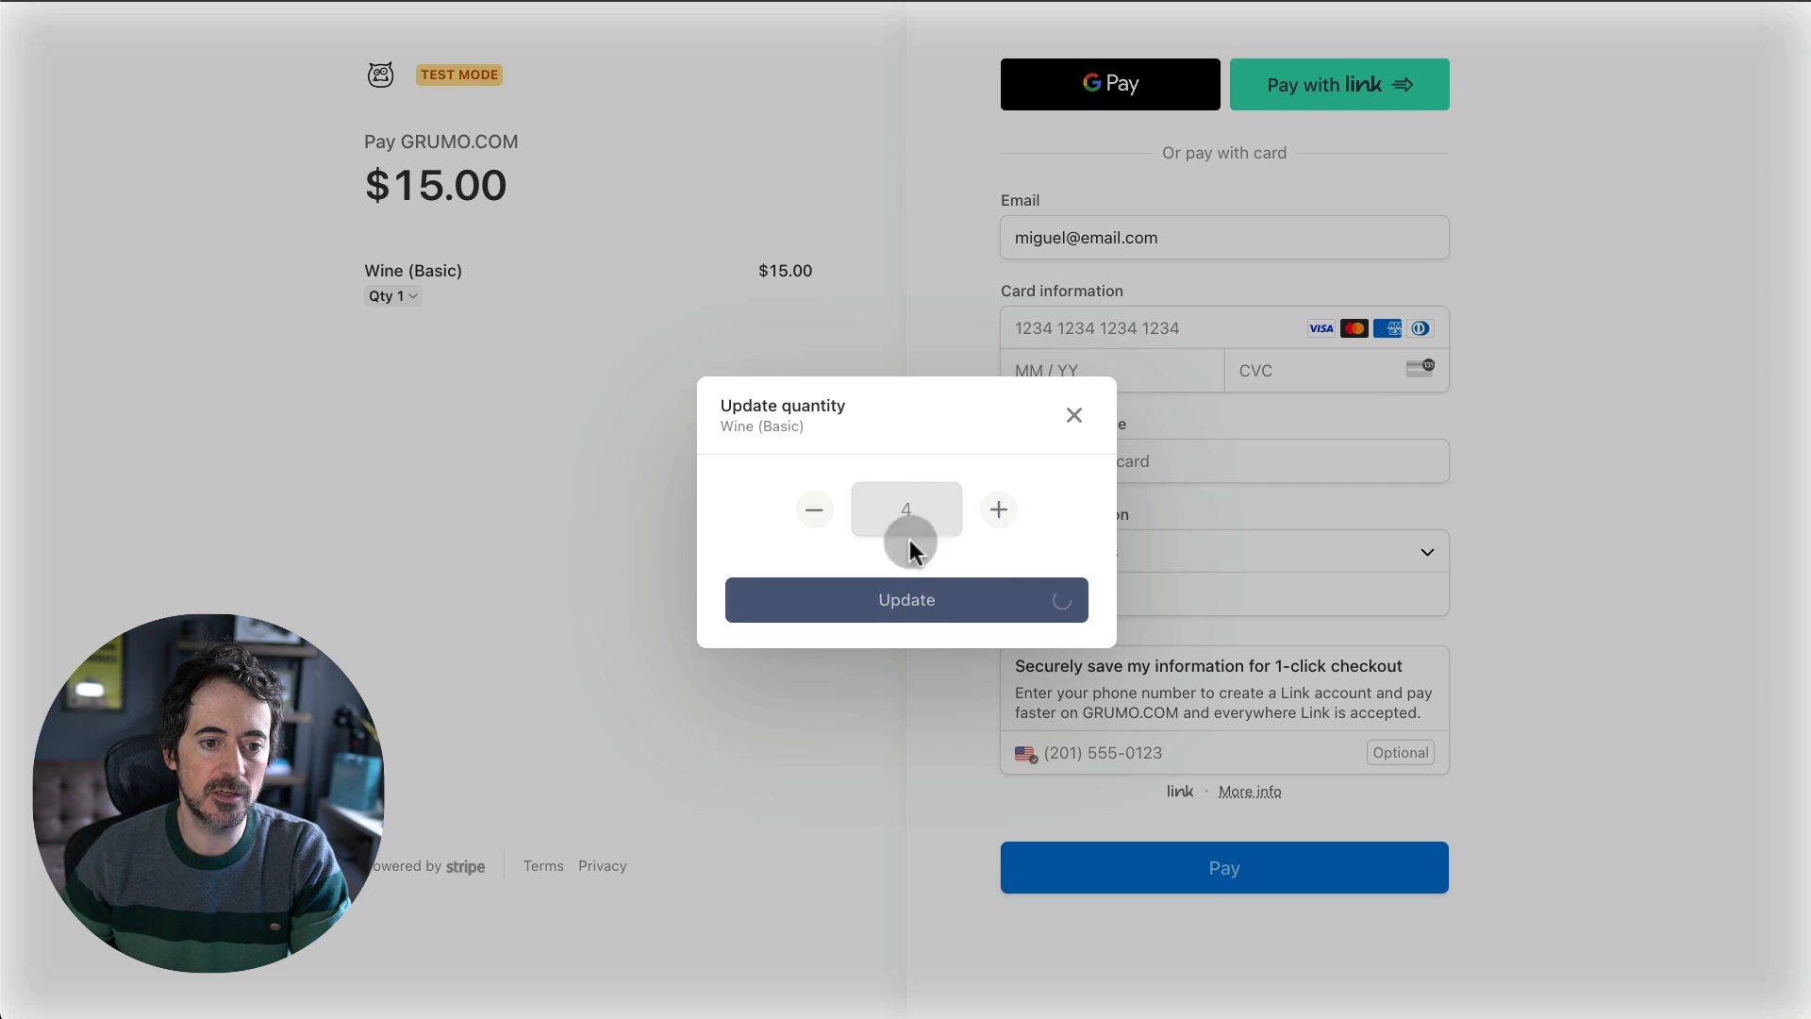
click(908, 592)
click(1093, 326)
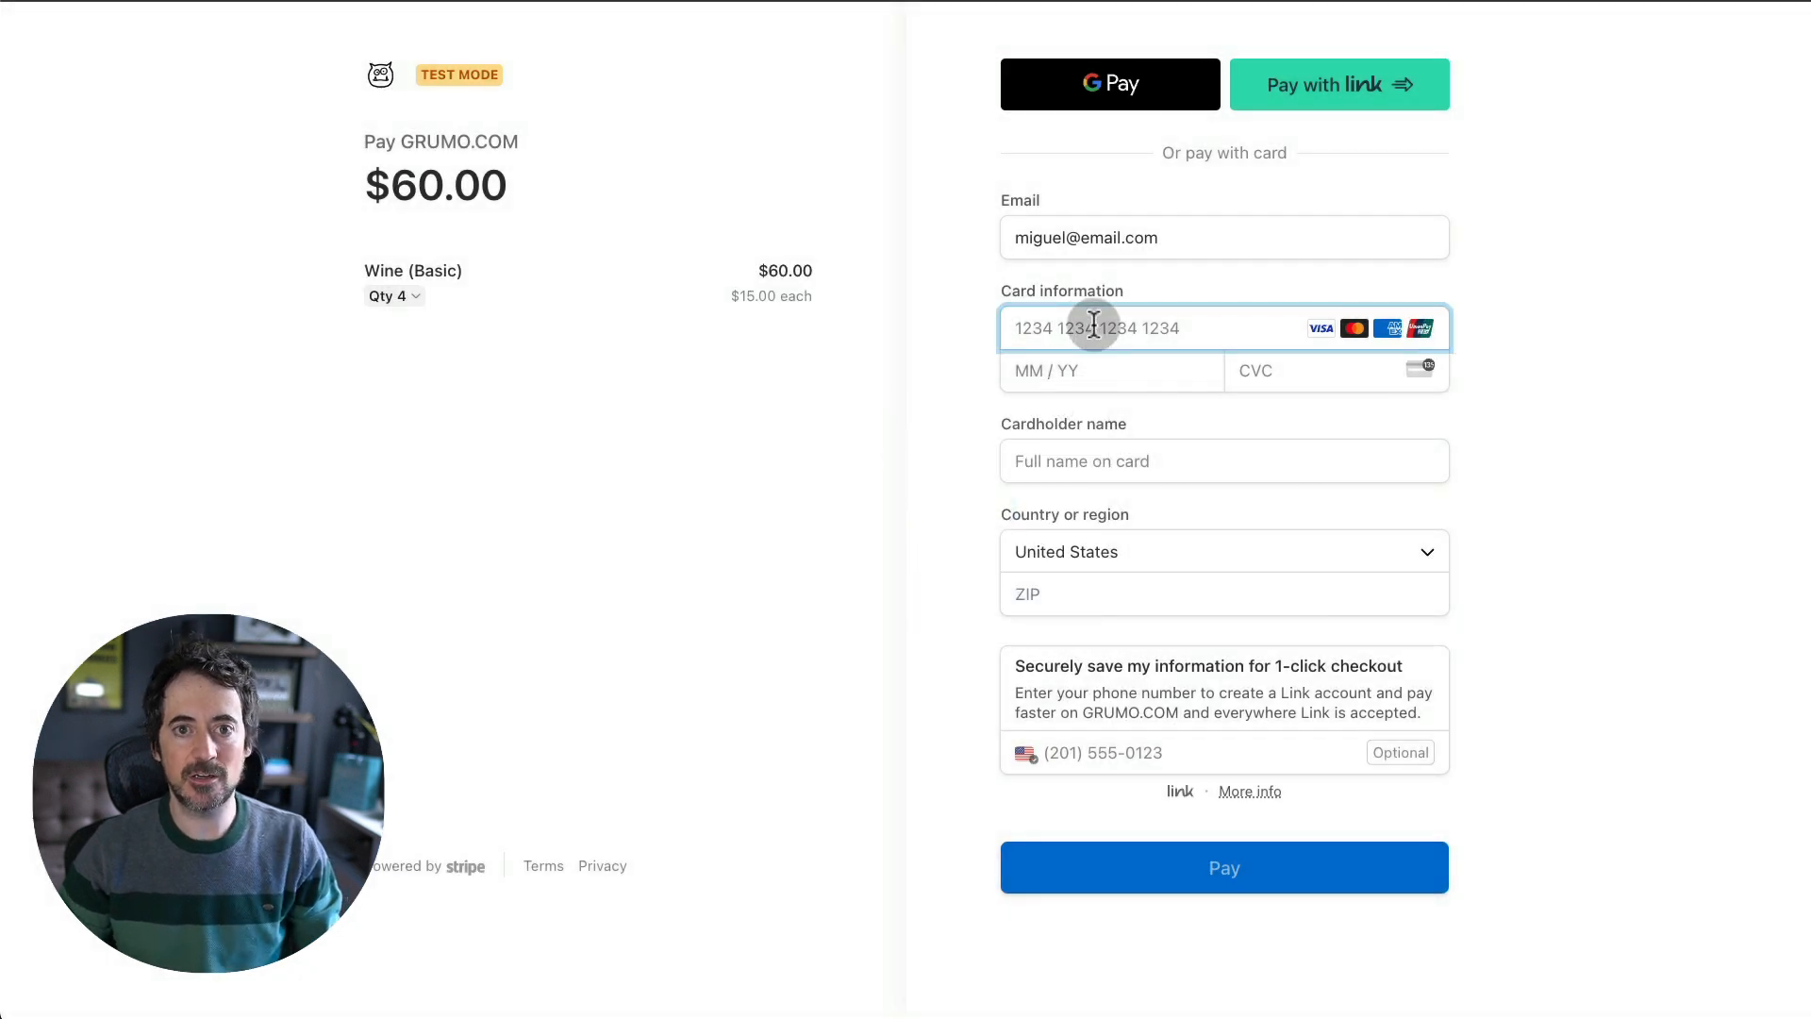
text(4242 4242 4242 4242)
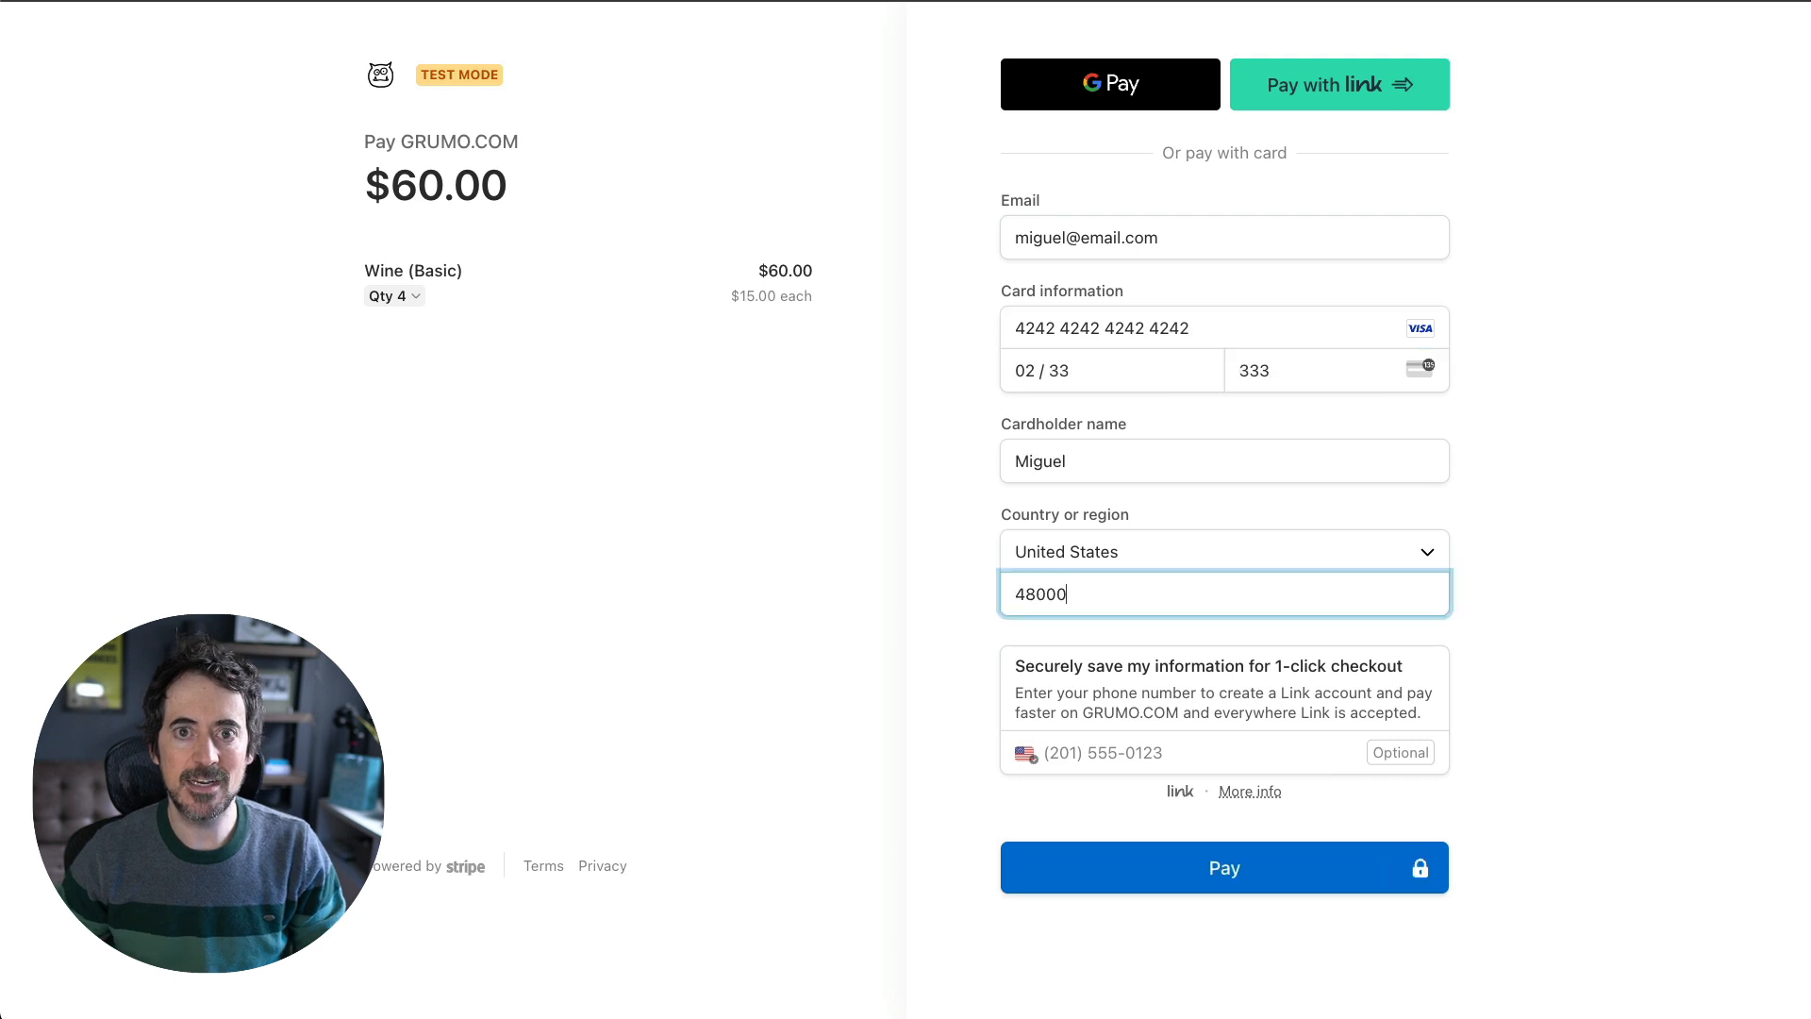
key(Return)
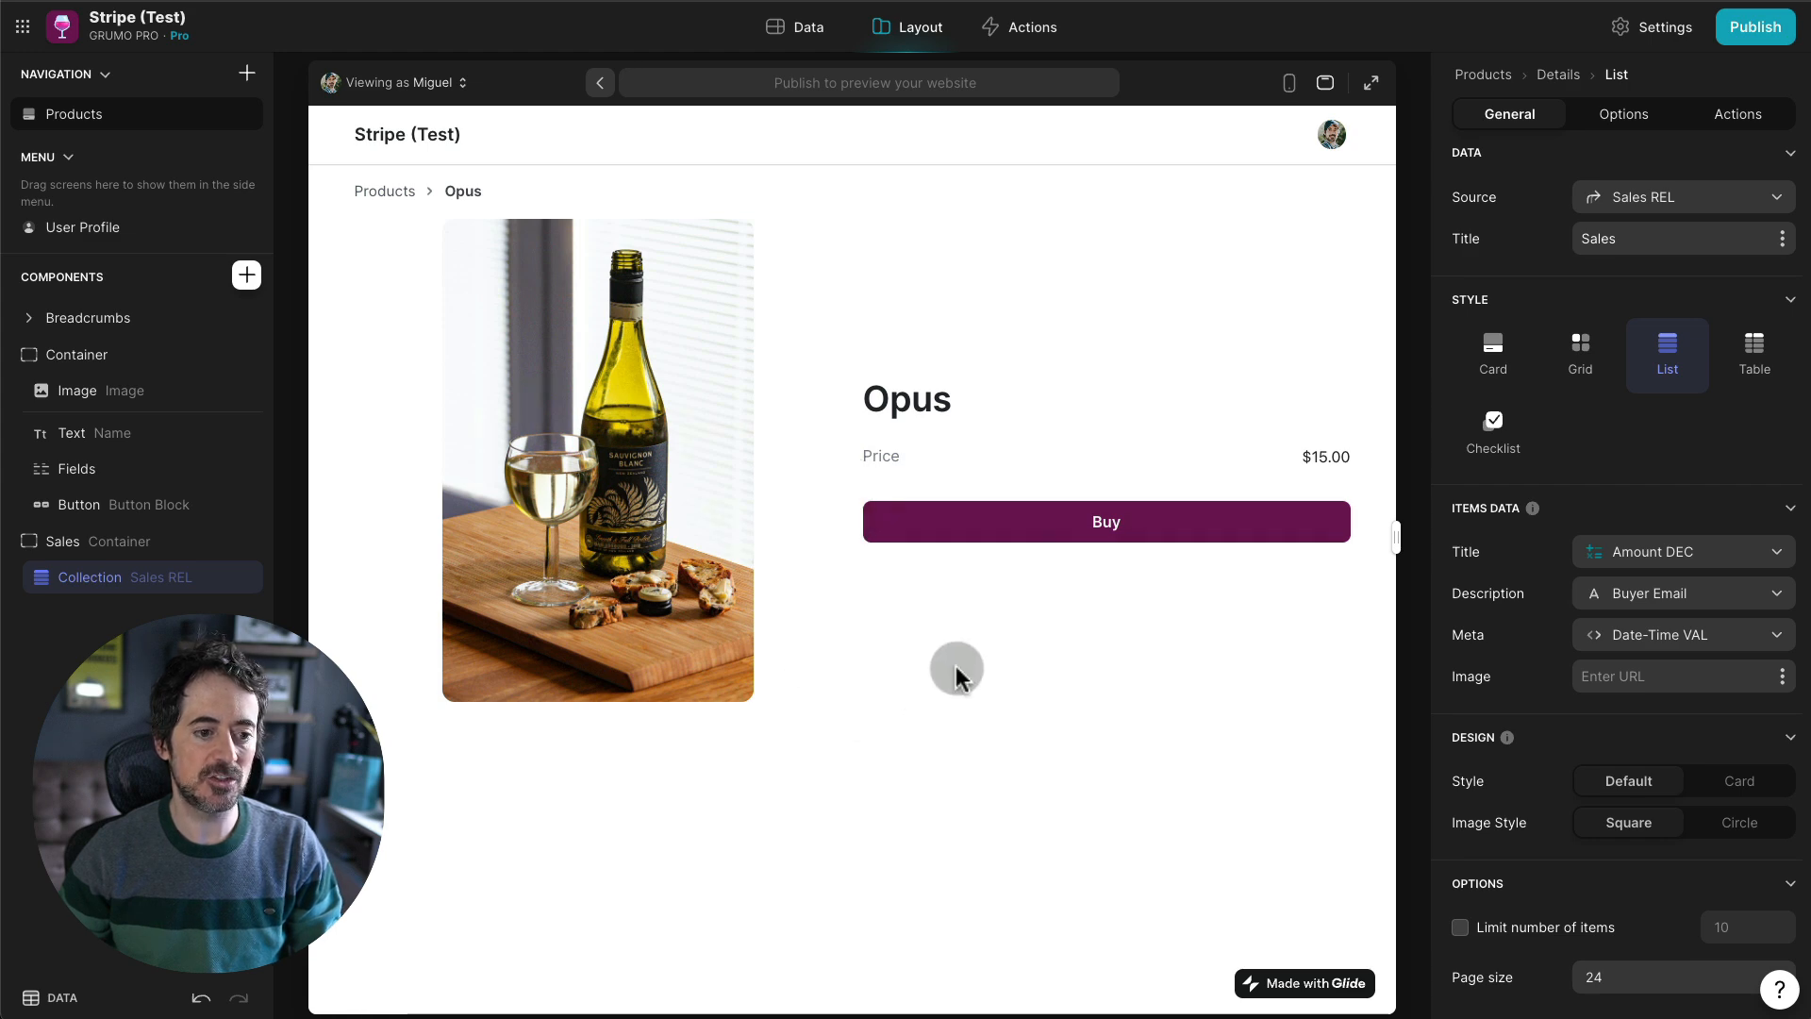
- Check the $60.00 Opus sale (quantity 4) in the phone preview and the Sales data
click(1290, 87)
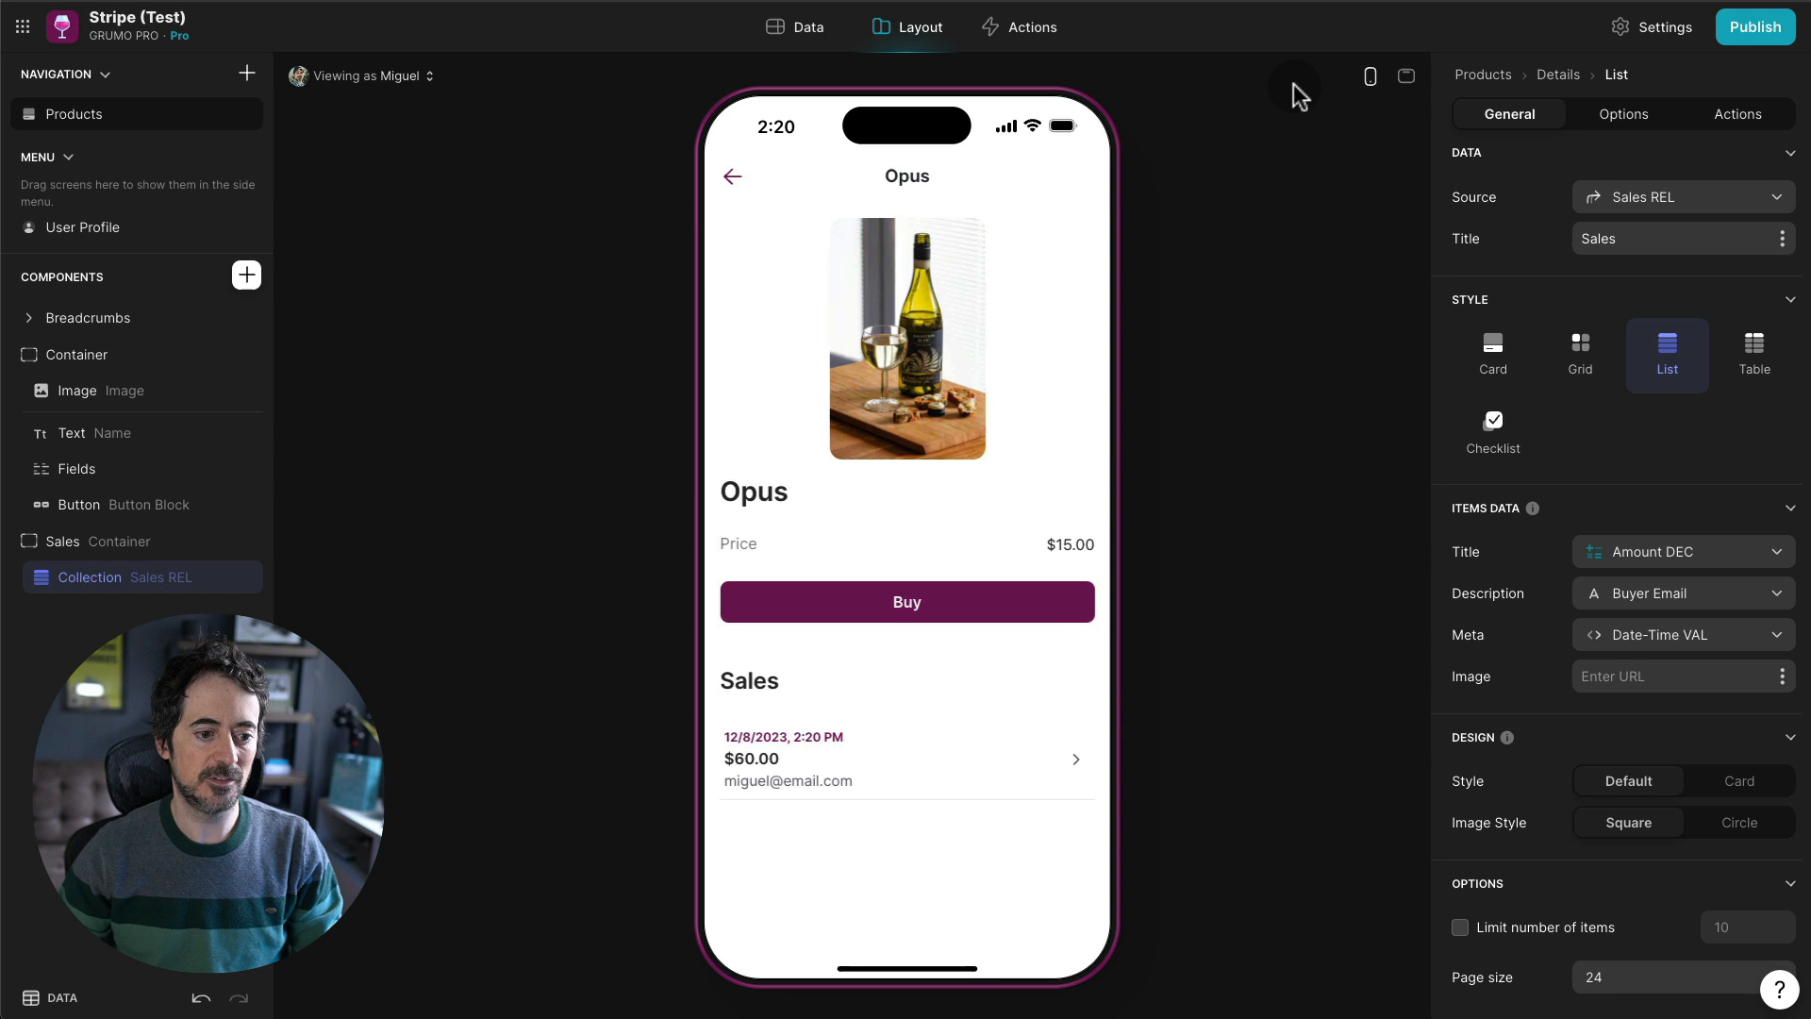
click(909, 745)
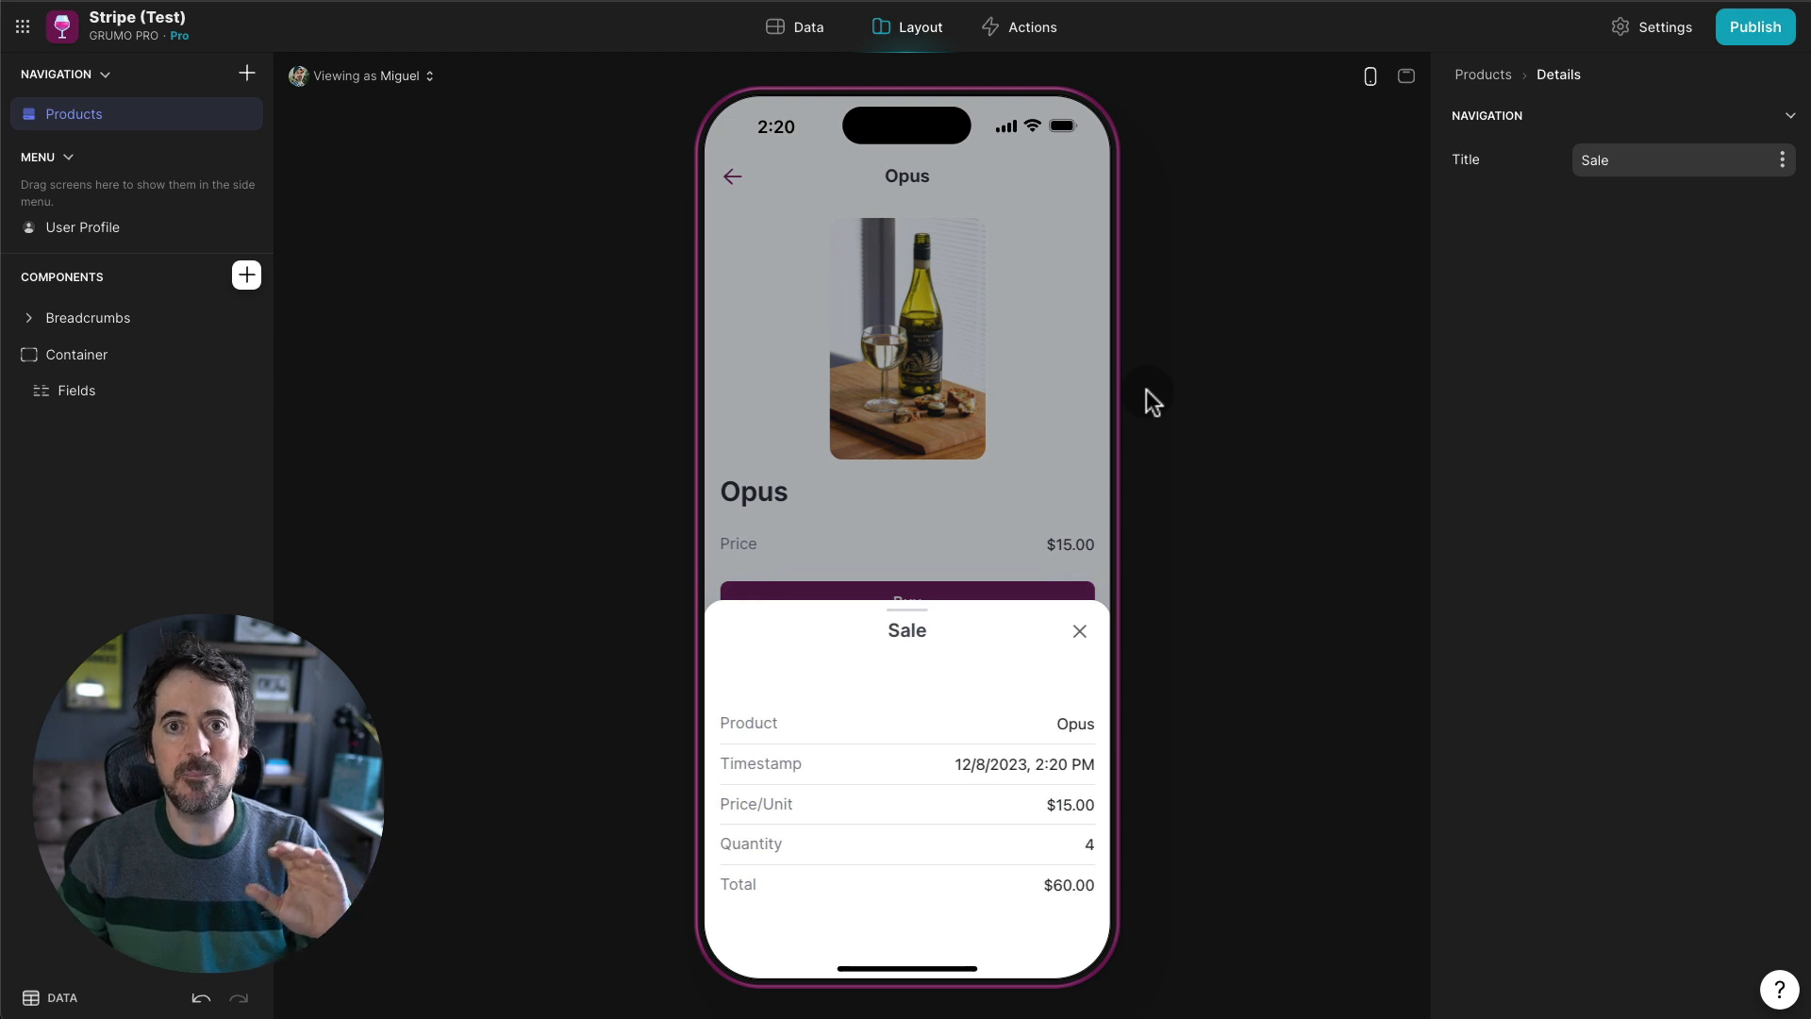
click(794, 34)
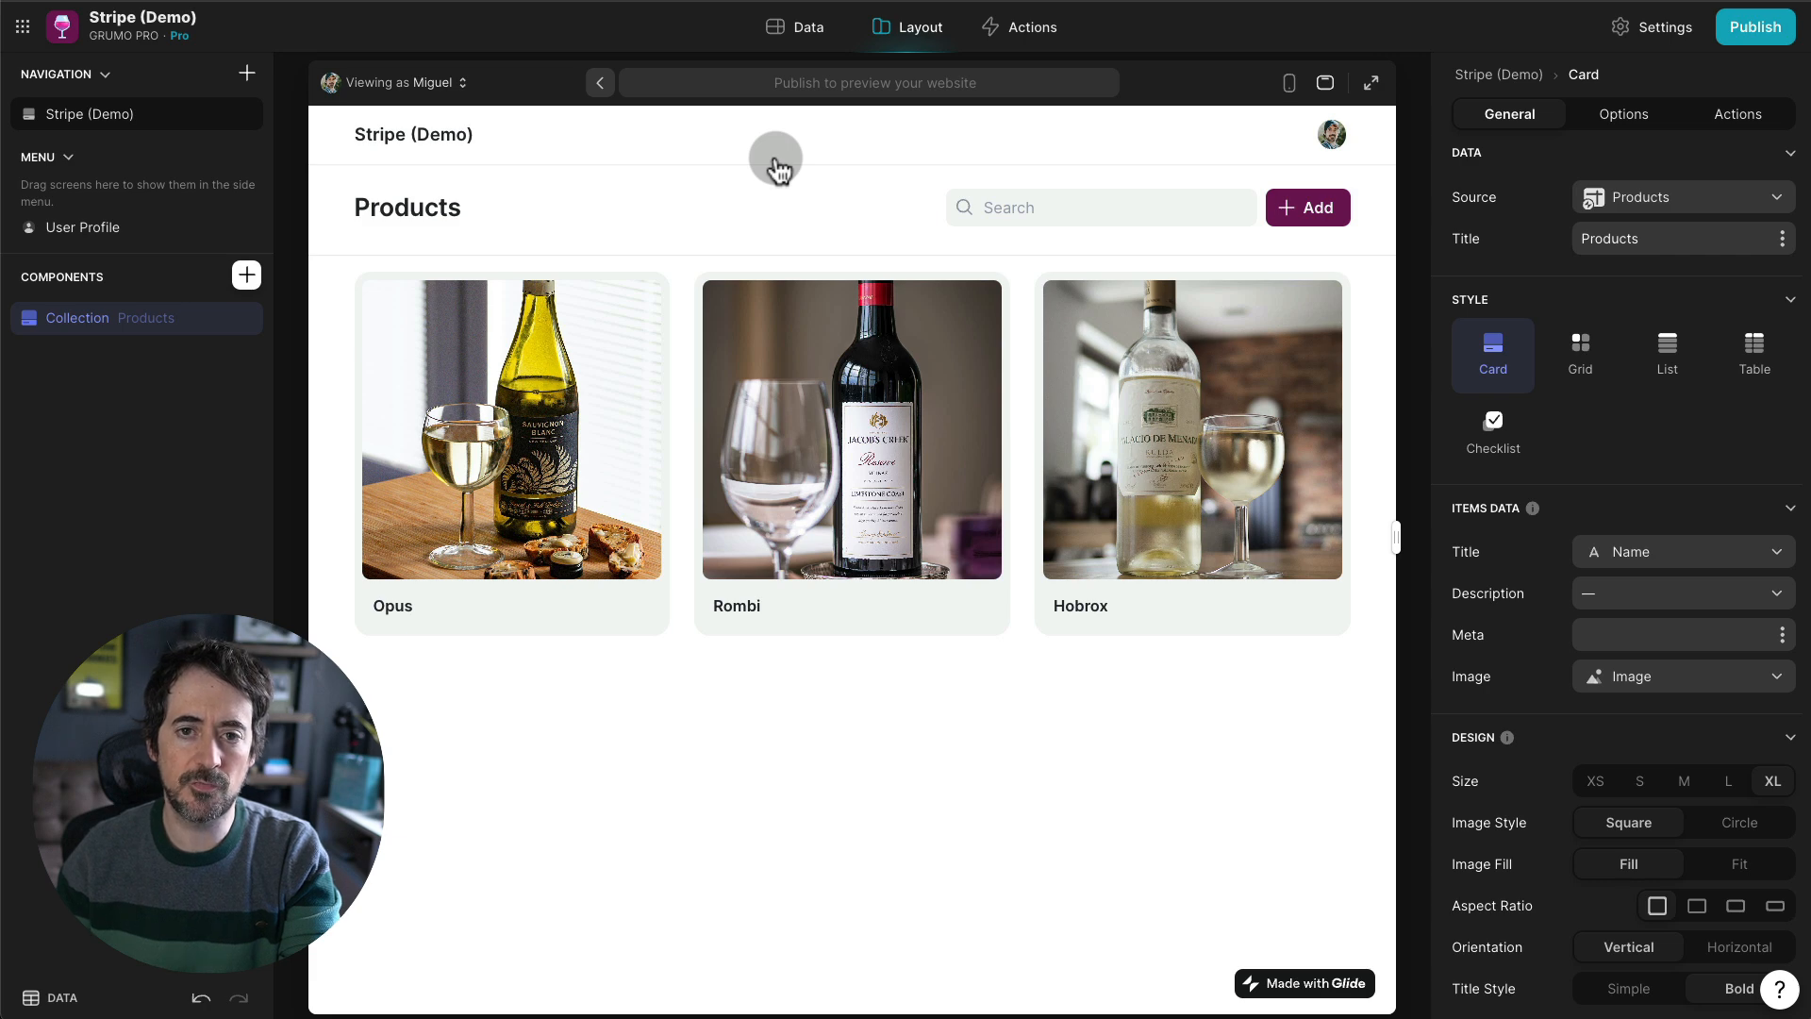
- Browse the data tables, from Users to Products listing Opus, Rombi and Hobrox
click(810, 41)
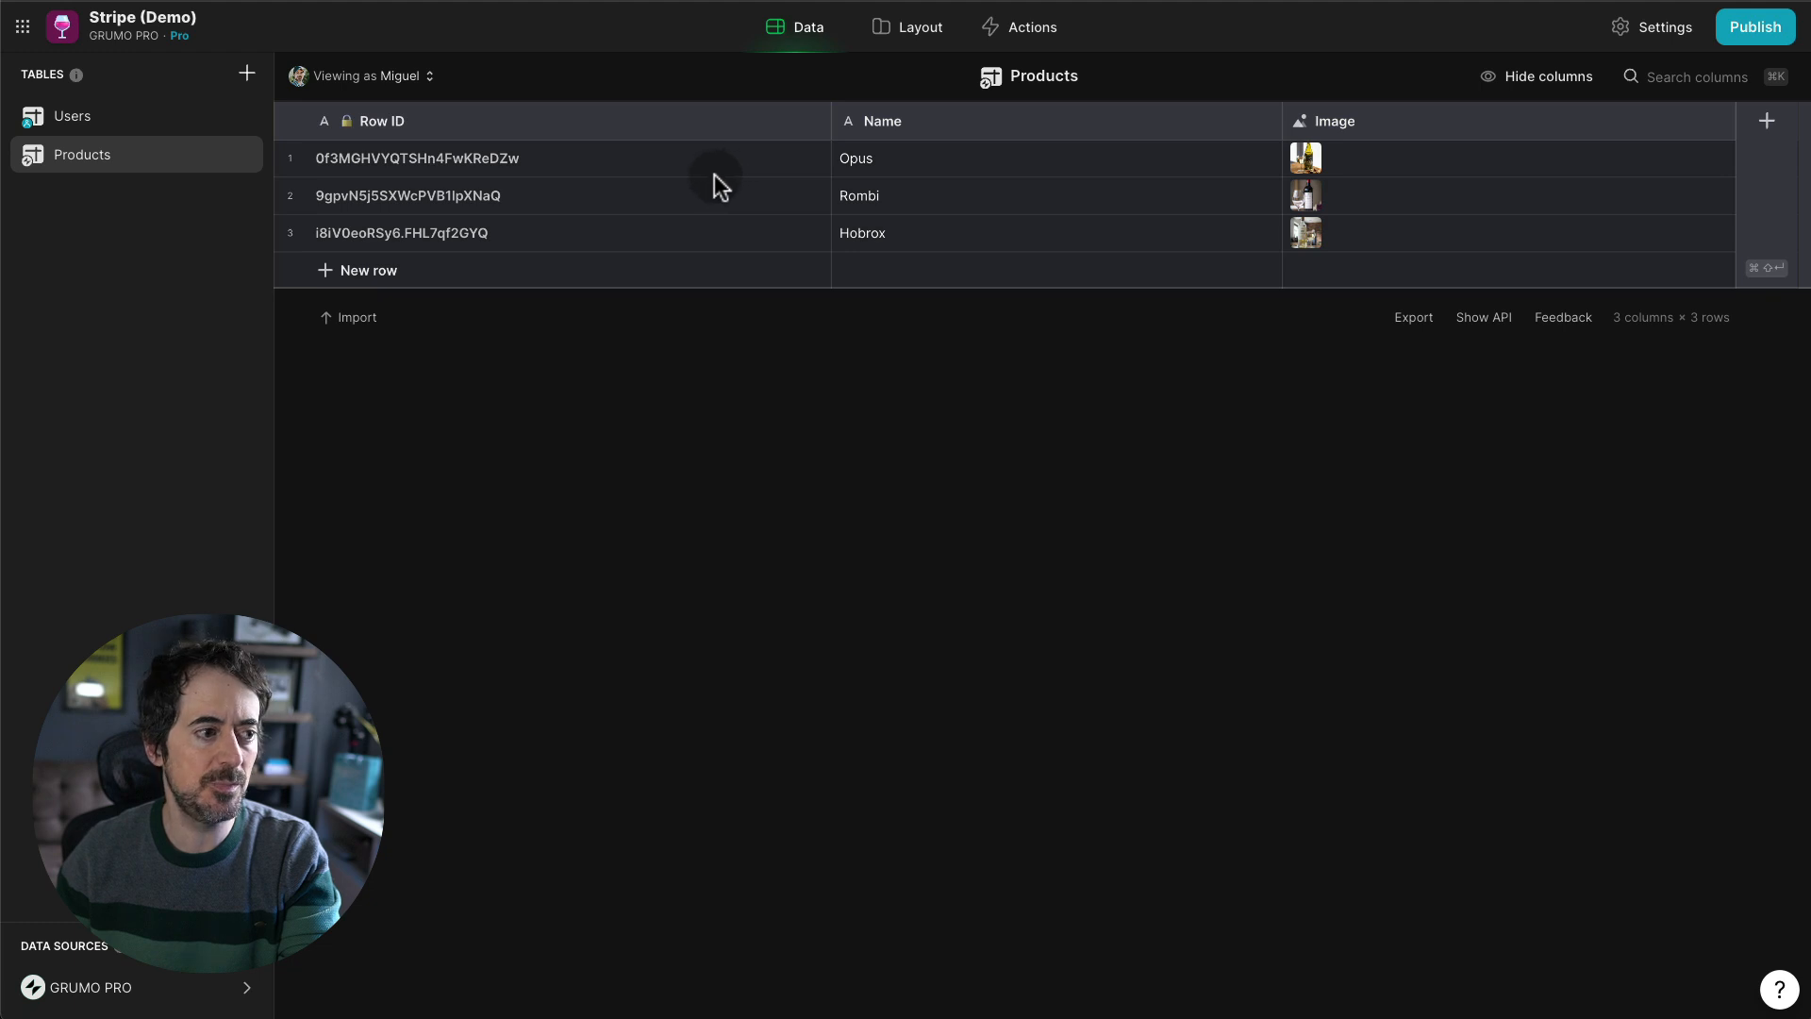
click(95, 127)
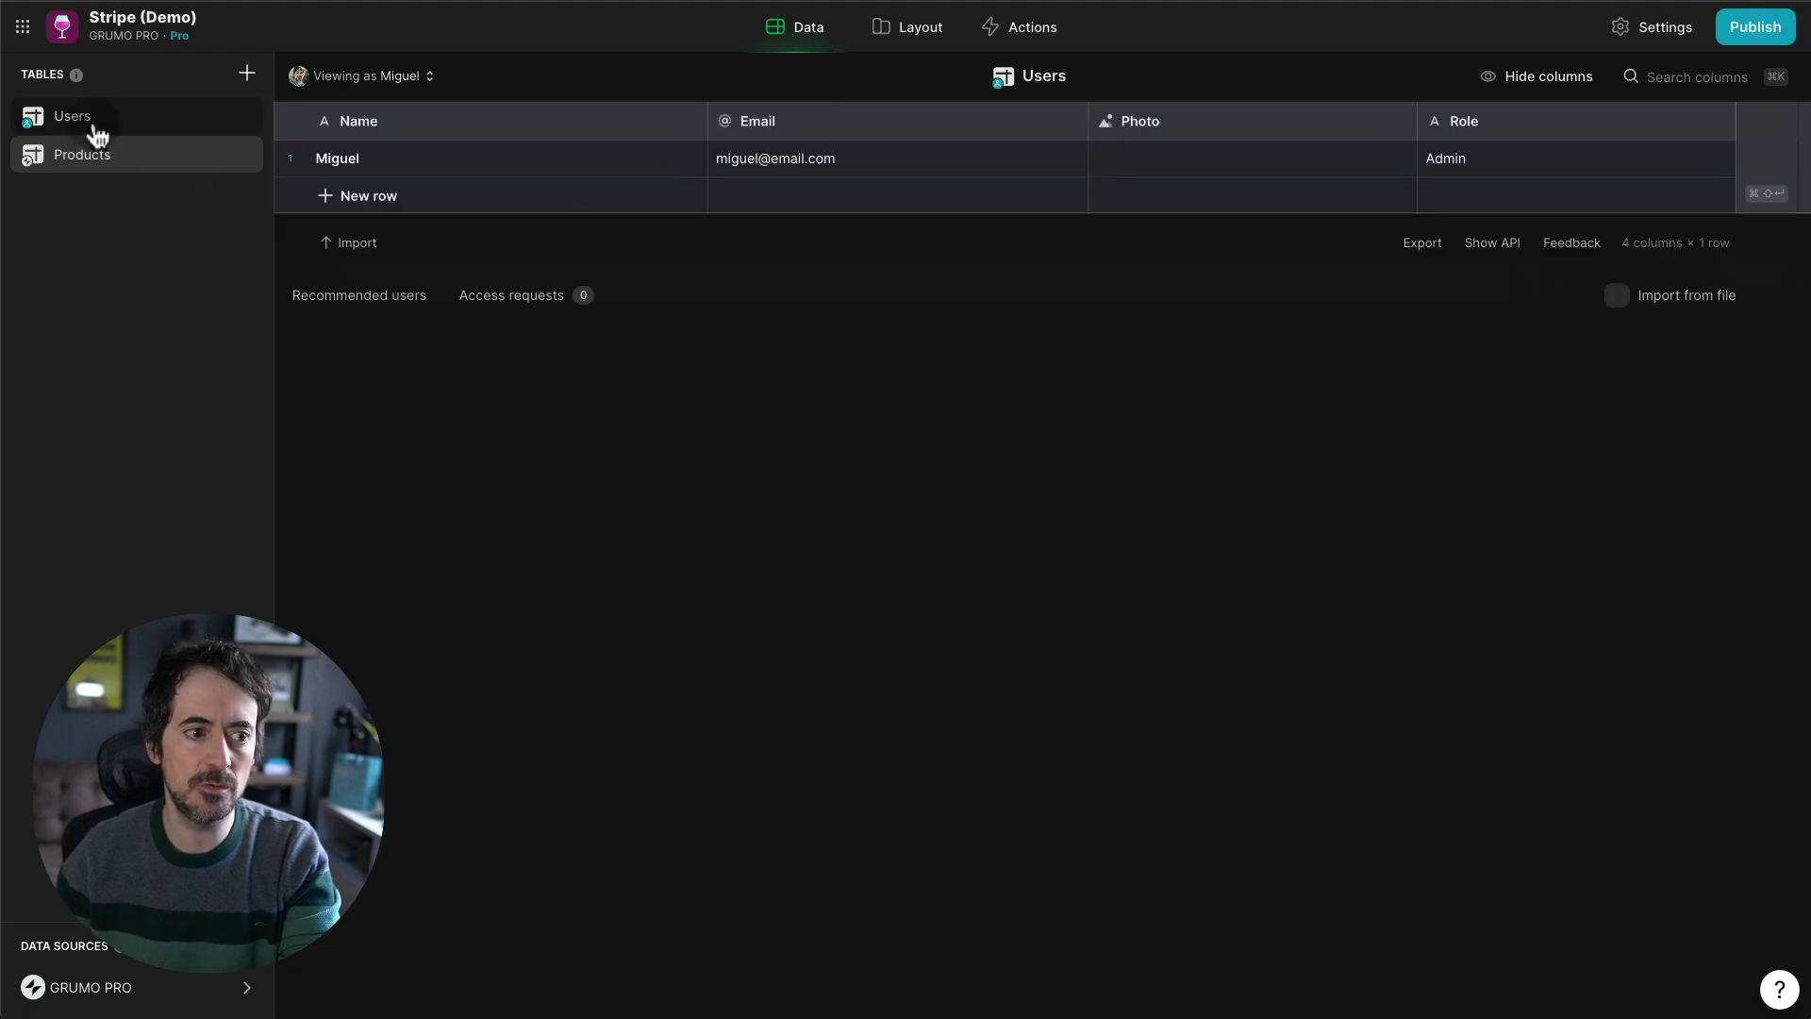
click(83, 162)
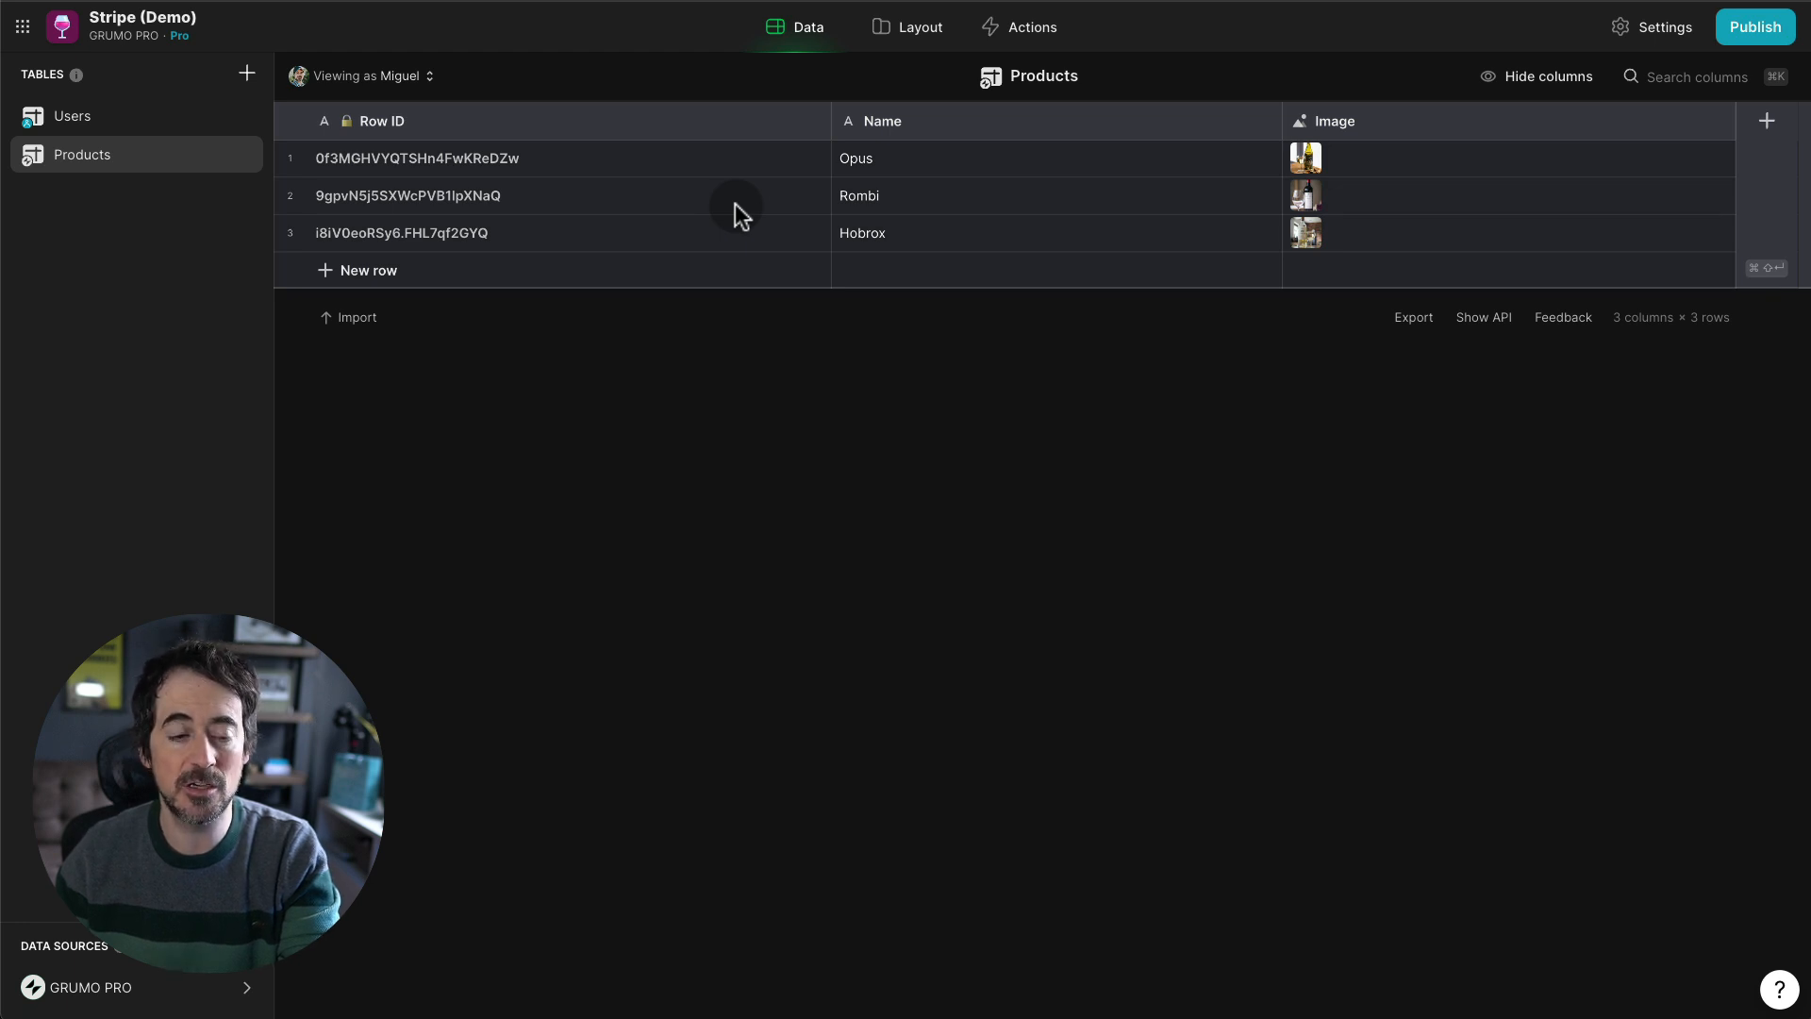
- Create a new empty table named Paylinks
click(247, 74)
click(319, 110)
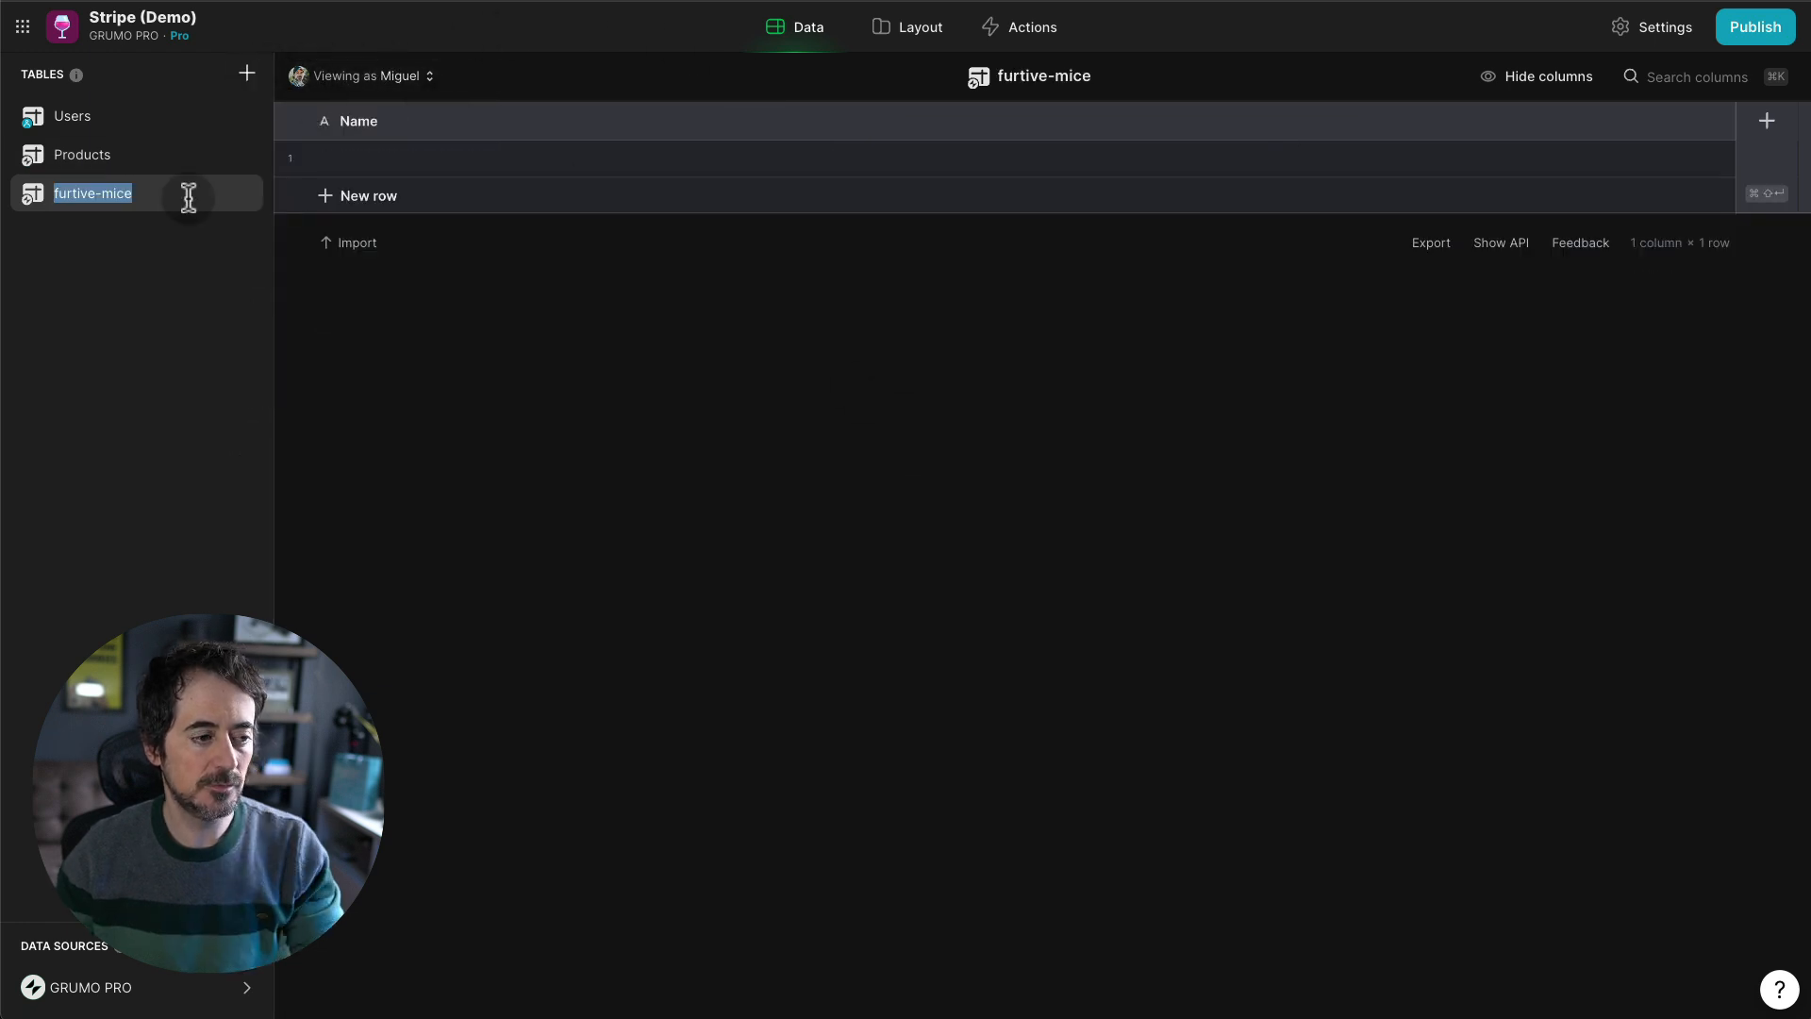
text(Pay)
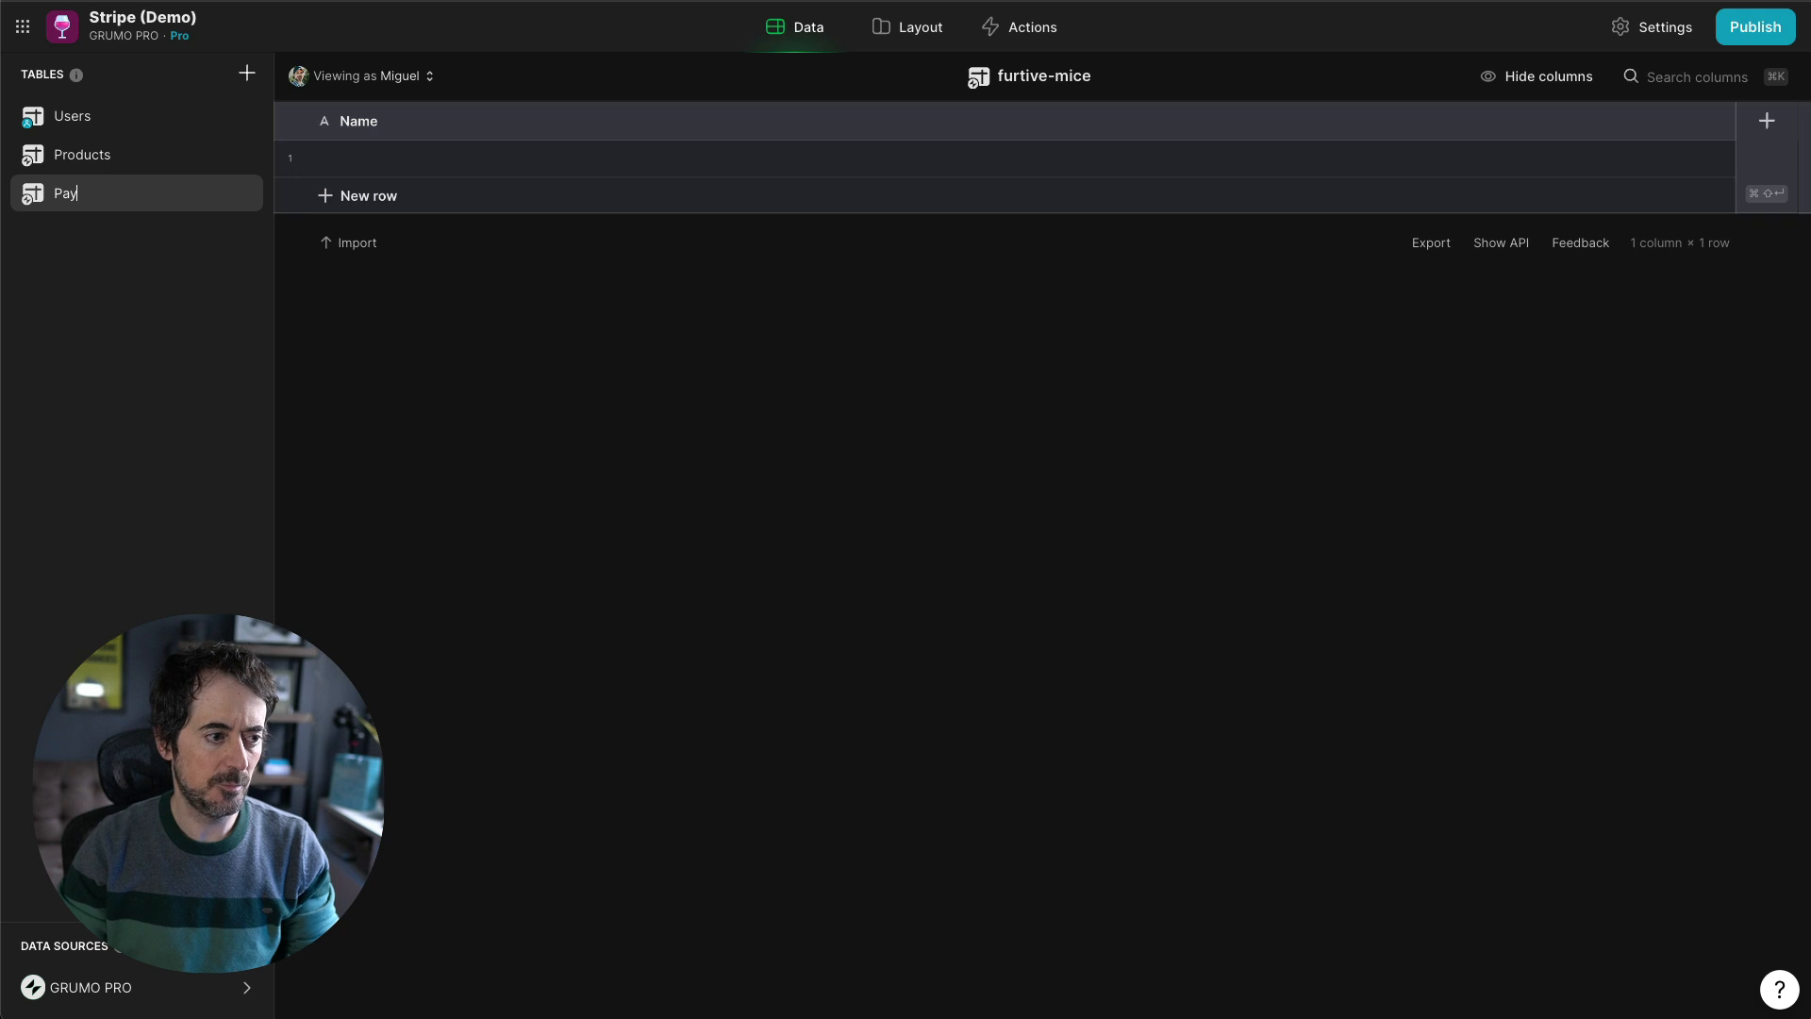
text(links)
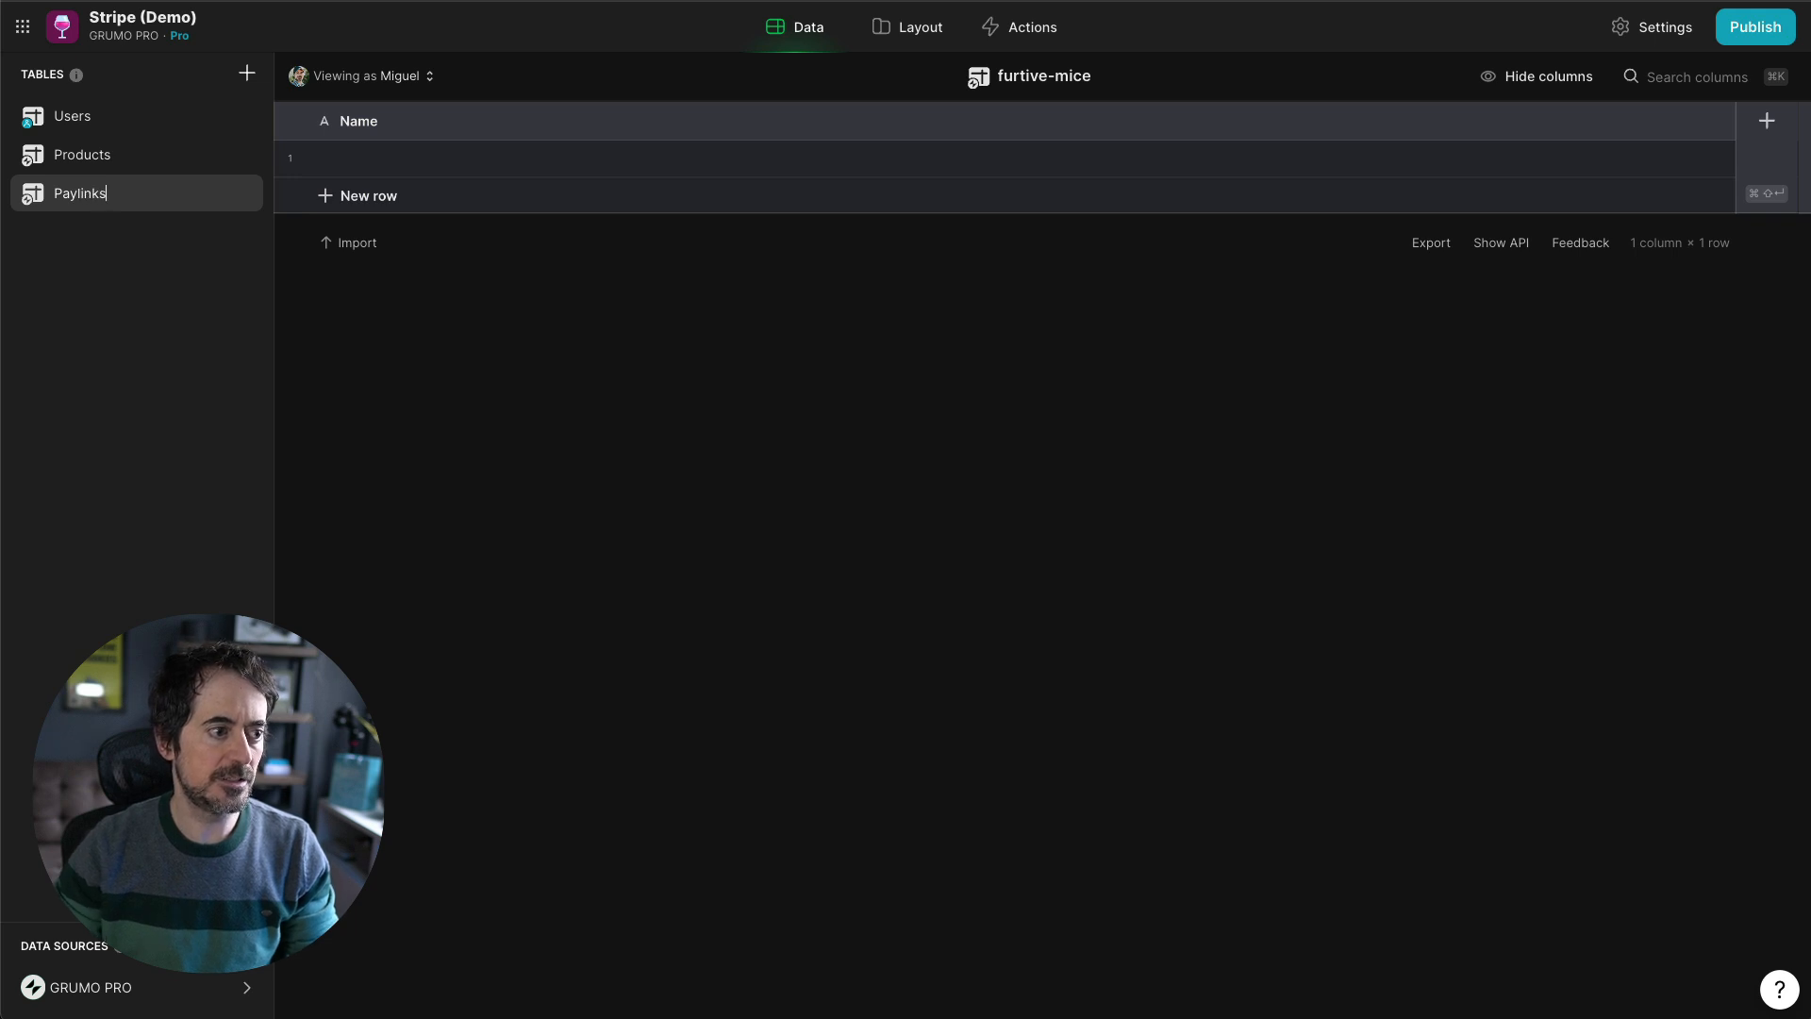
key(Return)
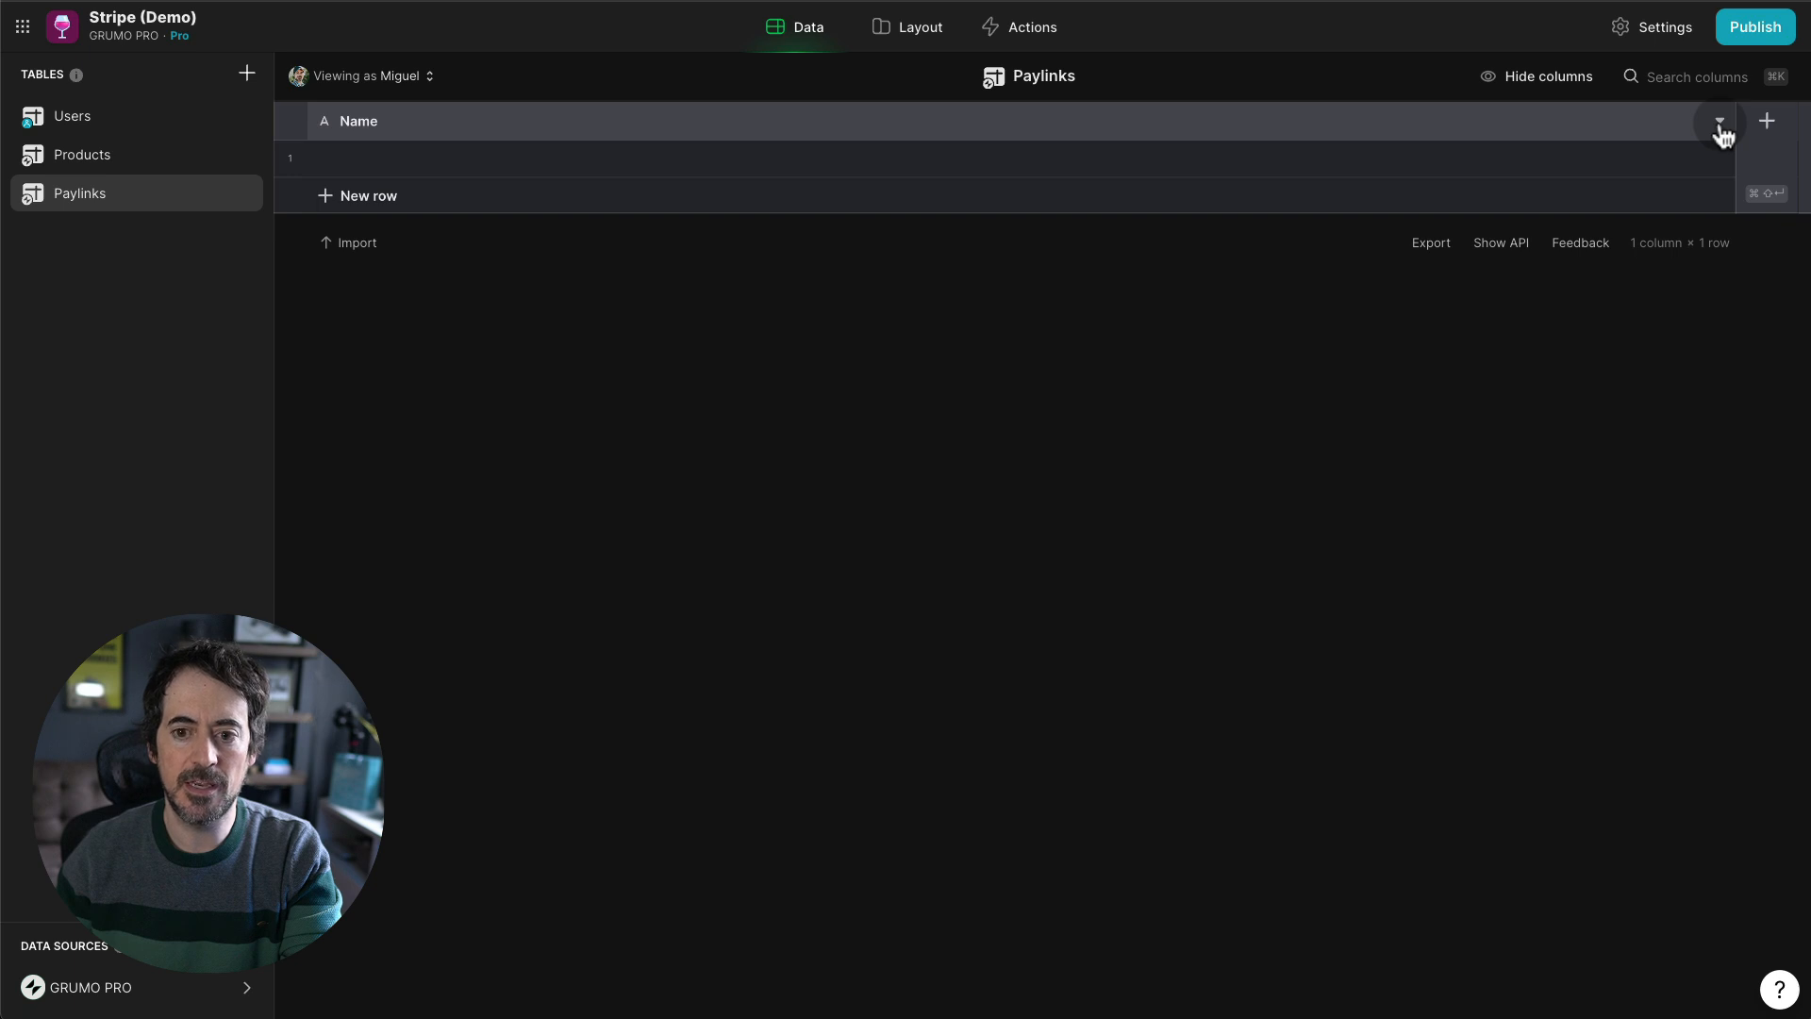
- Add a Price ID Number column with precision 1 and no group separator
click(1766, 120)
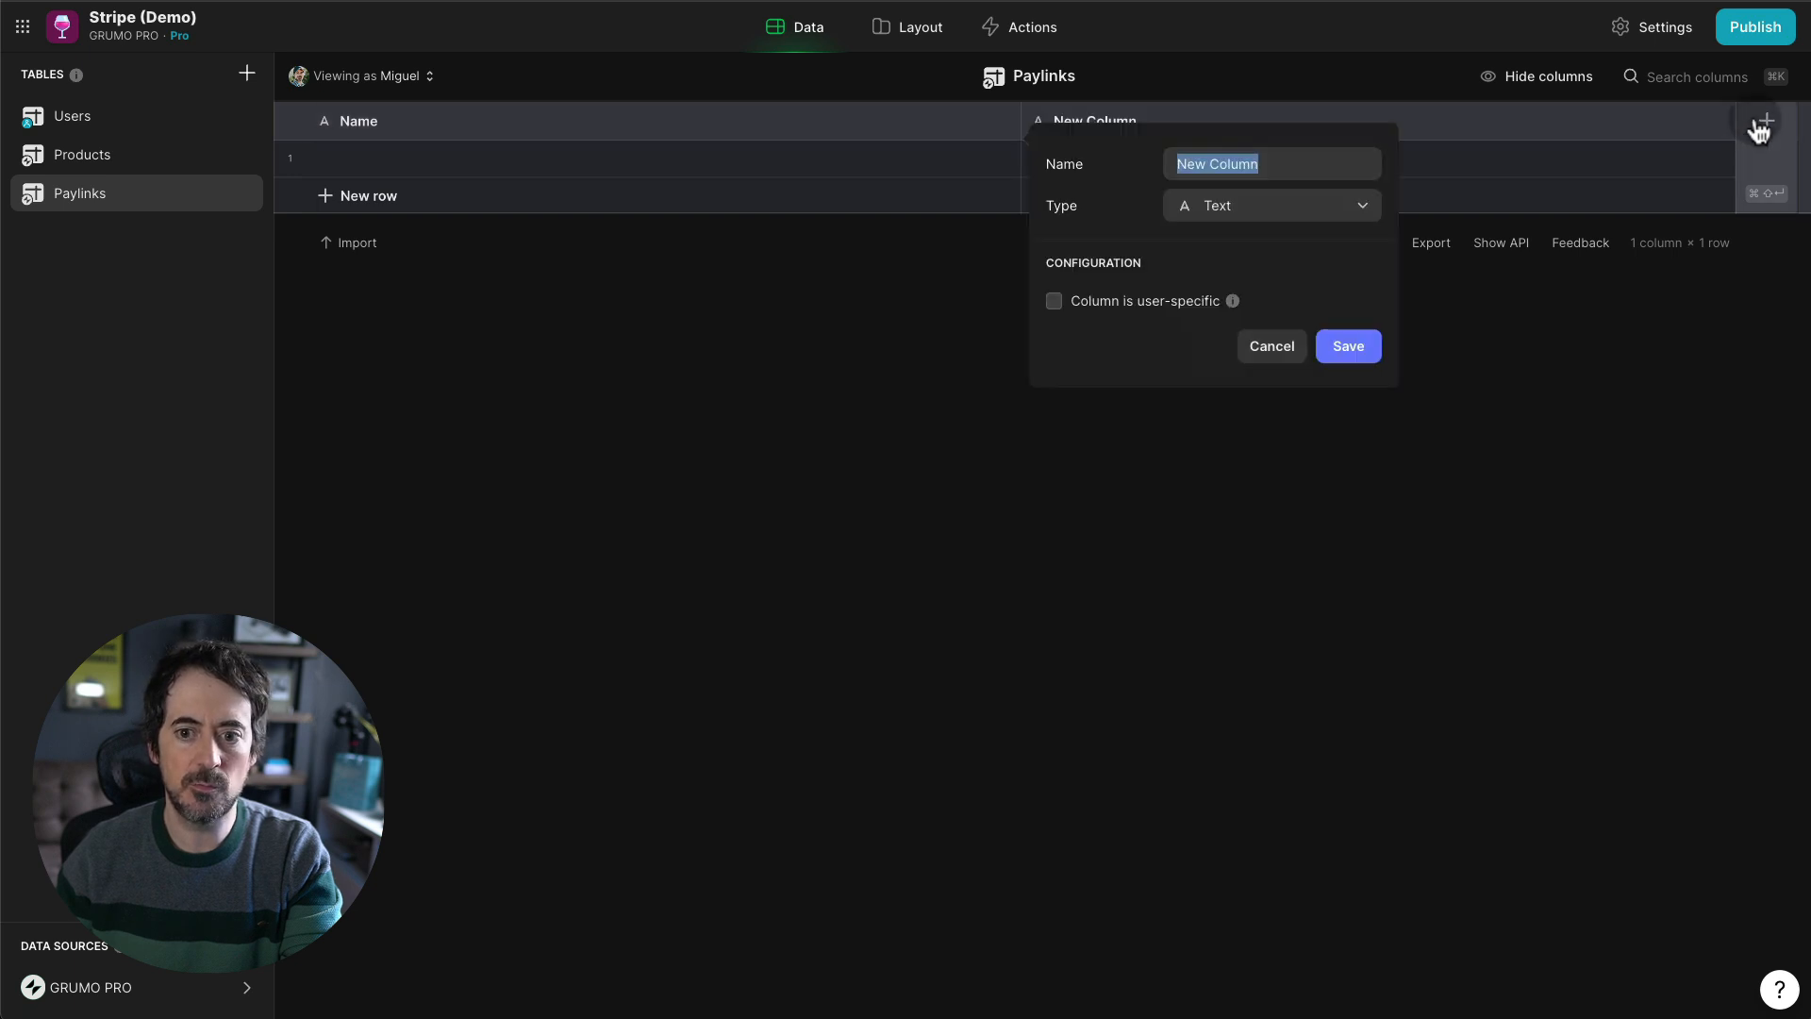
double_click(1279, 166)
triple_click(1278, 166)
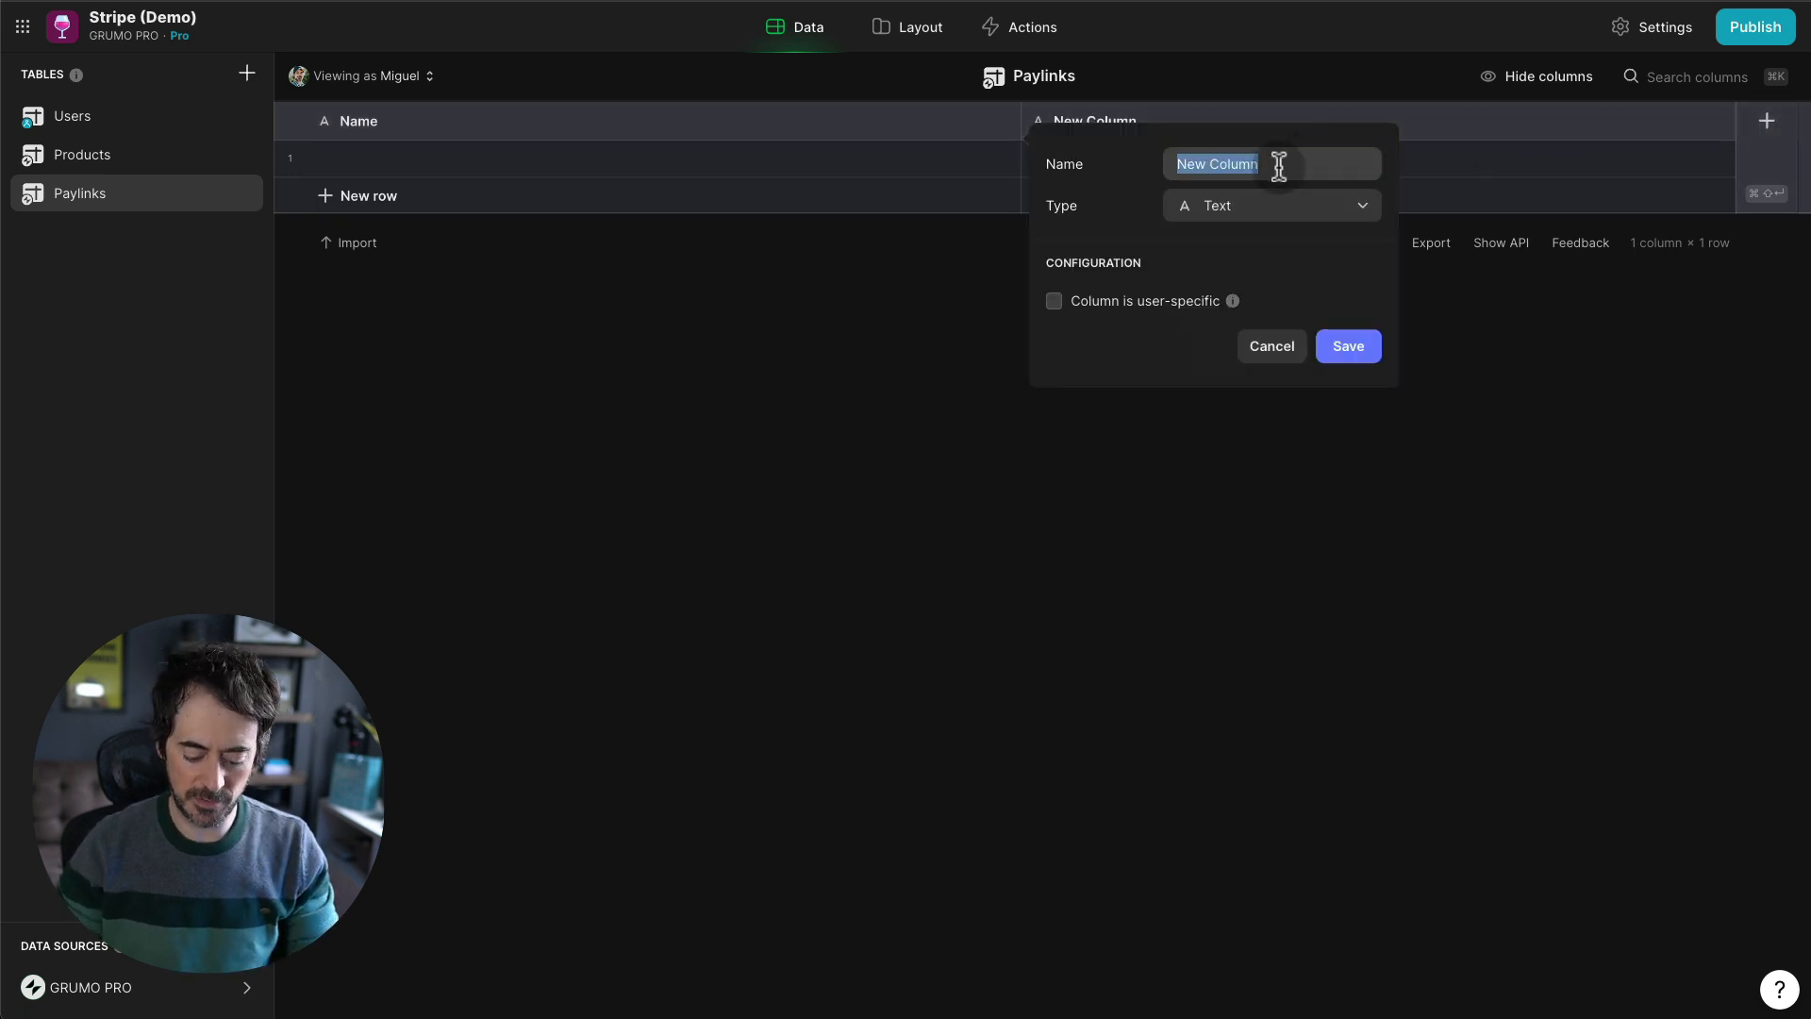
text(Price ID)
click(1256, 215)
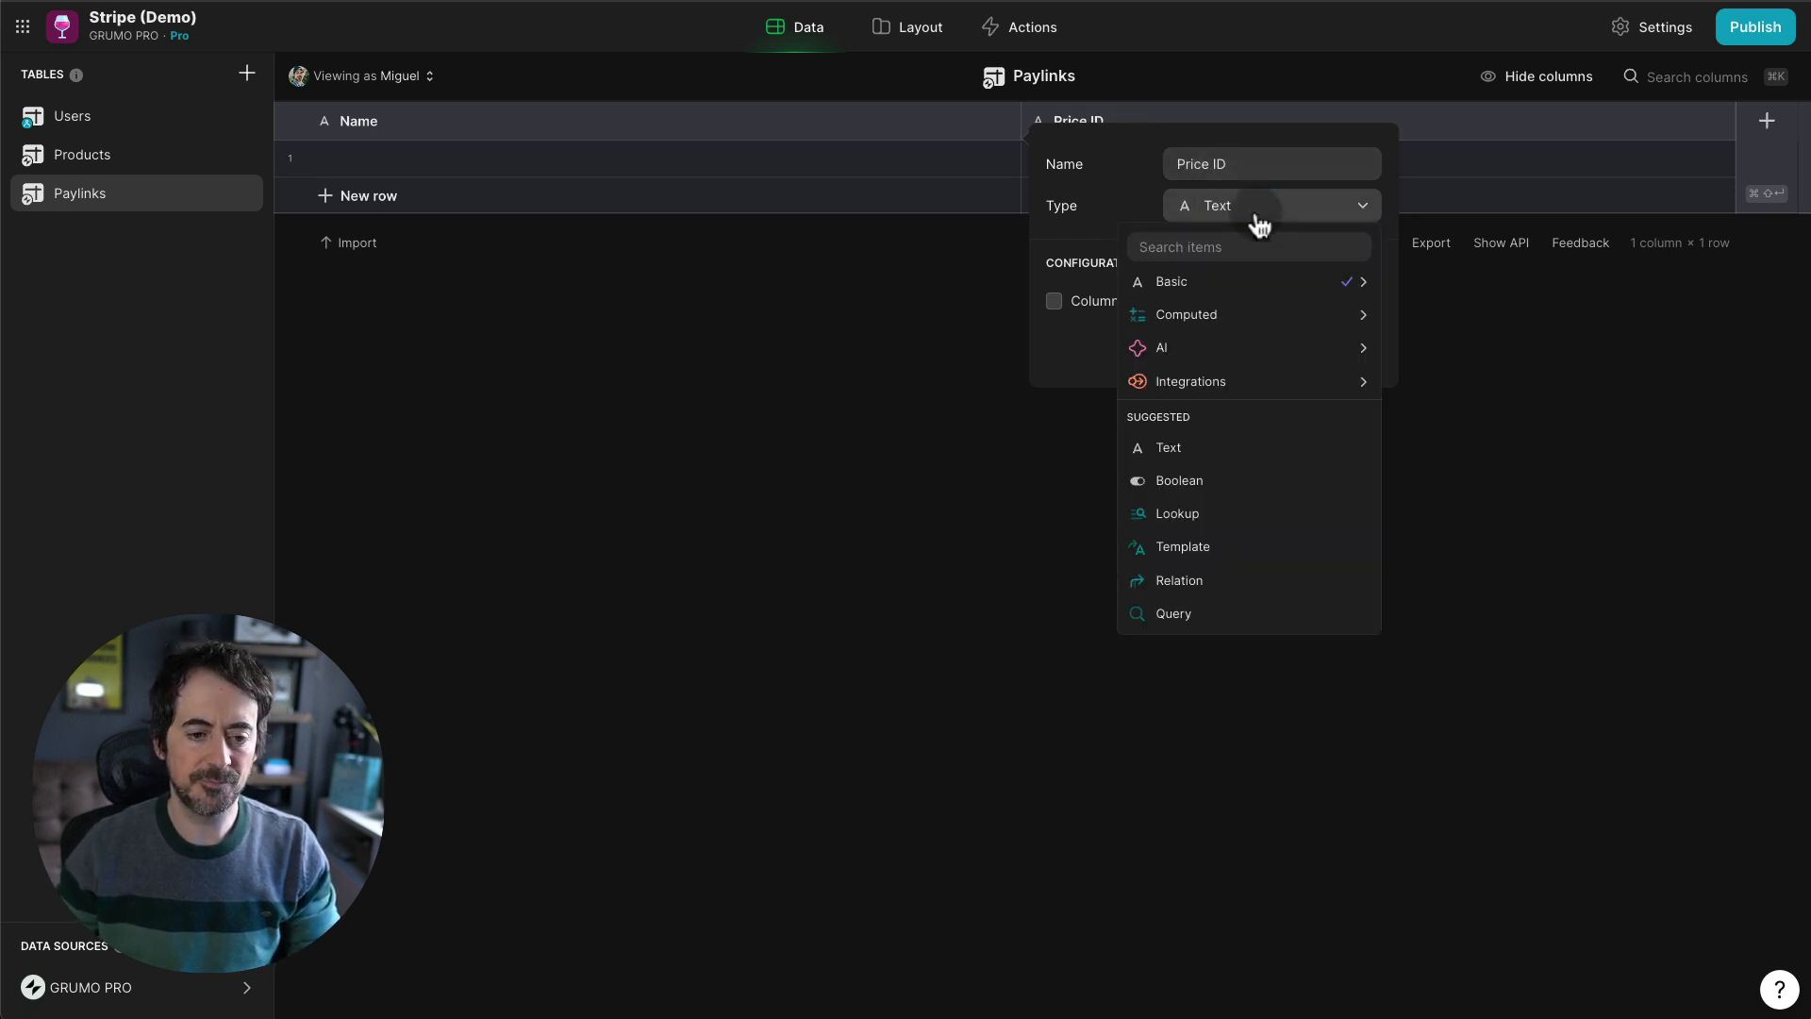
text(num)
key(Return)
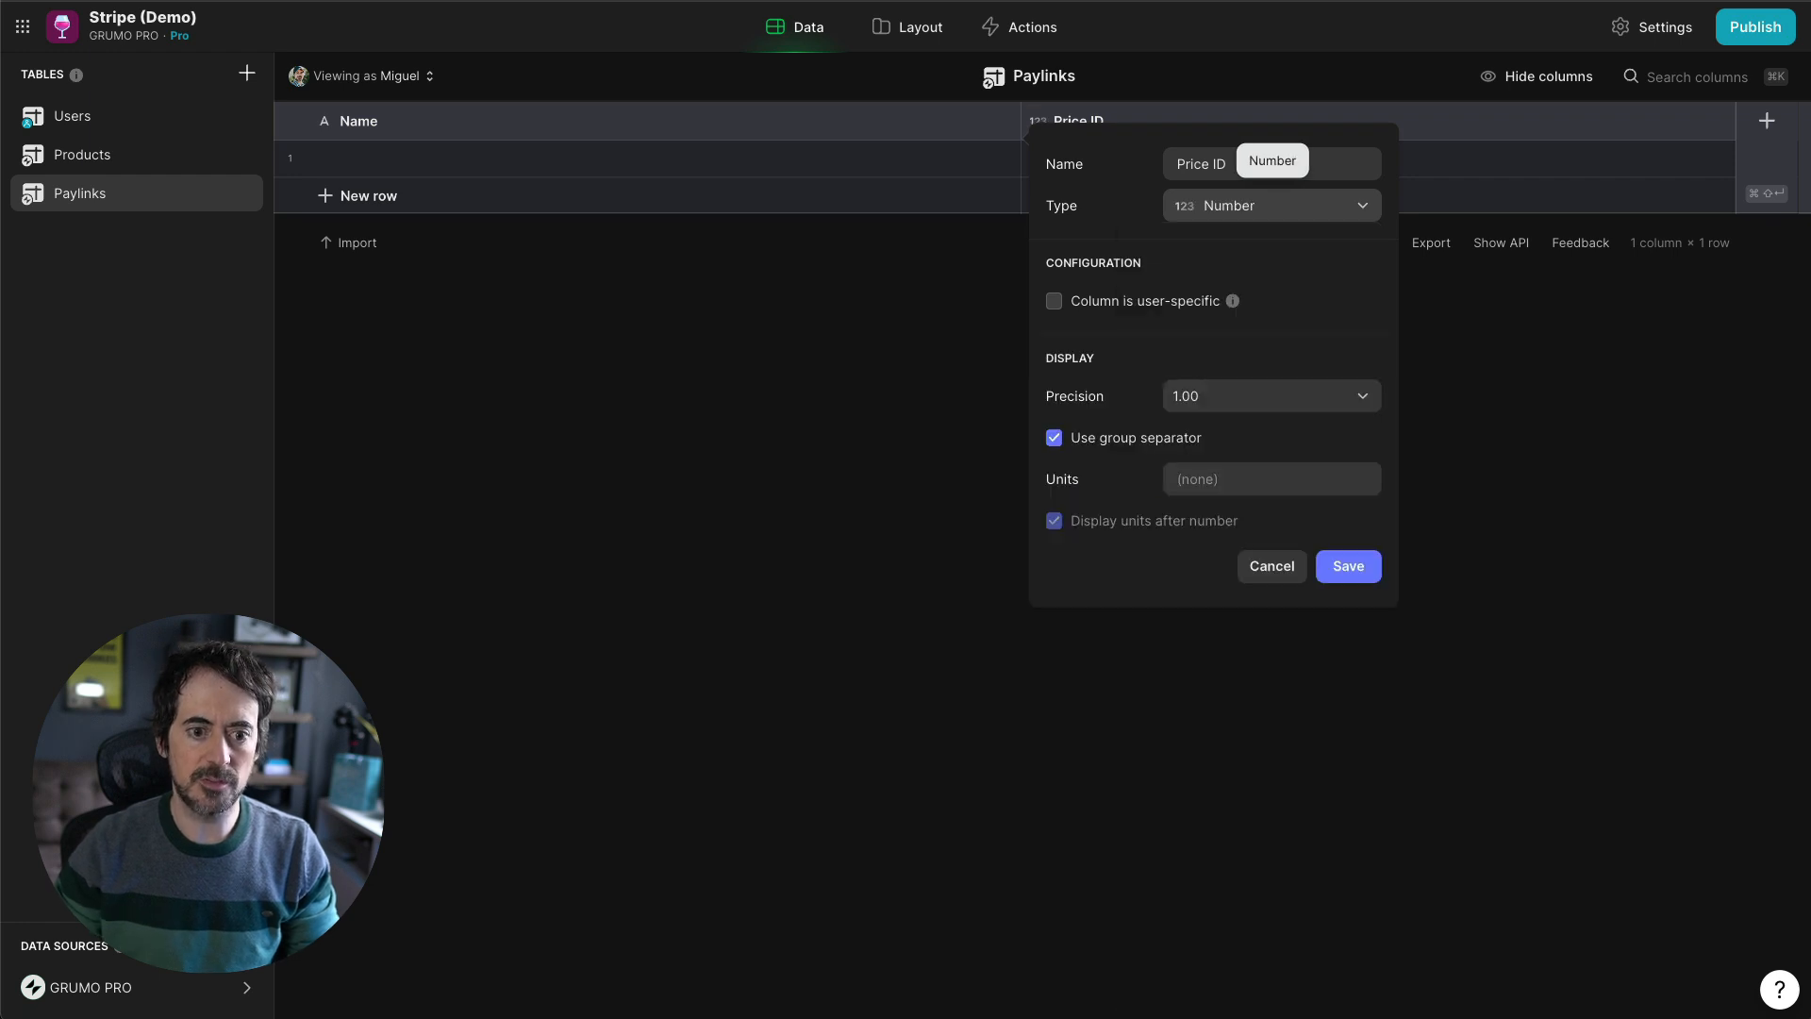
click(1202, 395)
click(1179, 462)
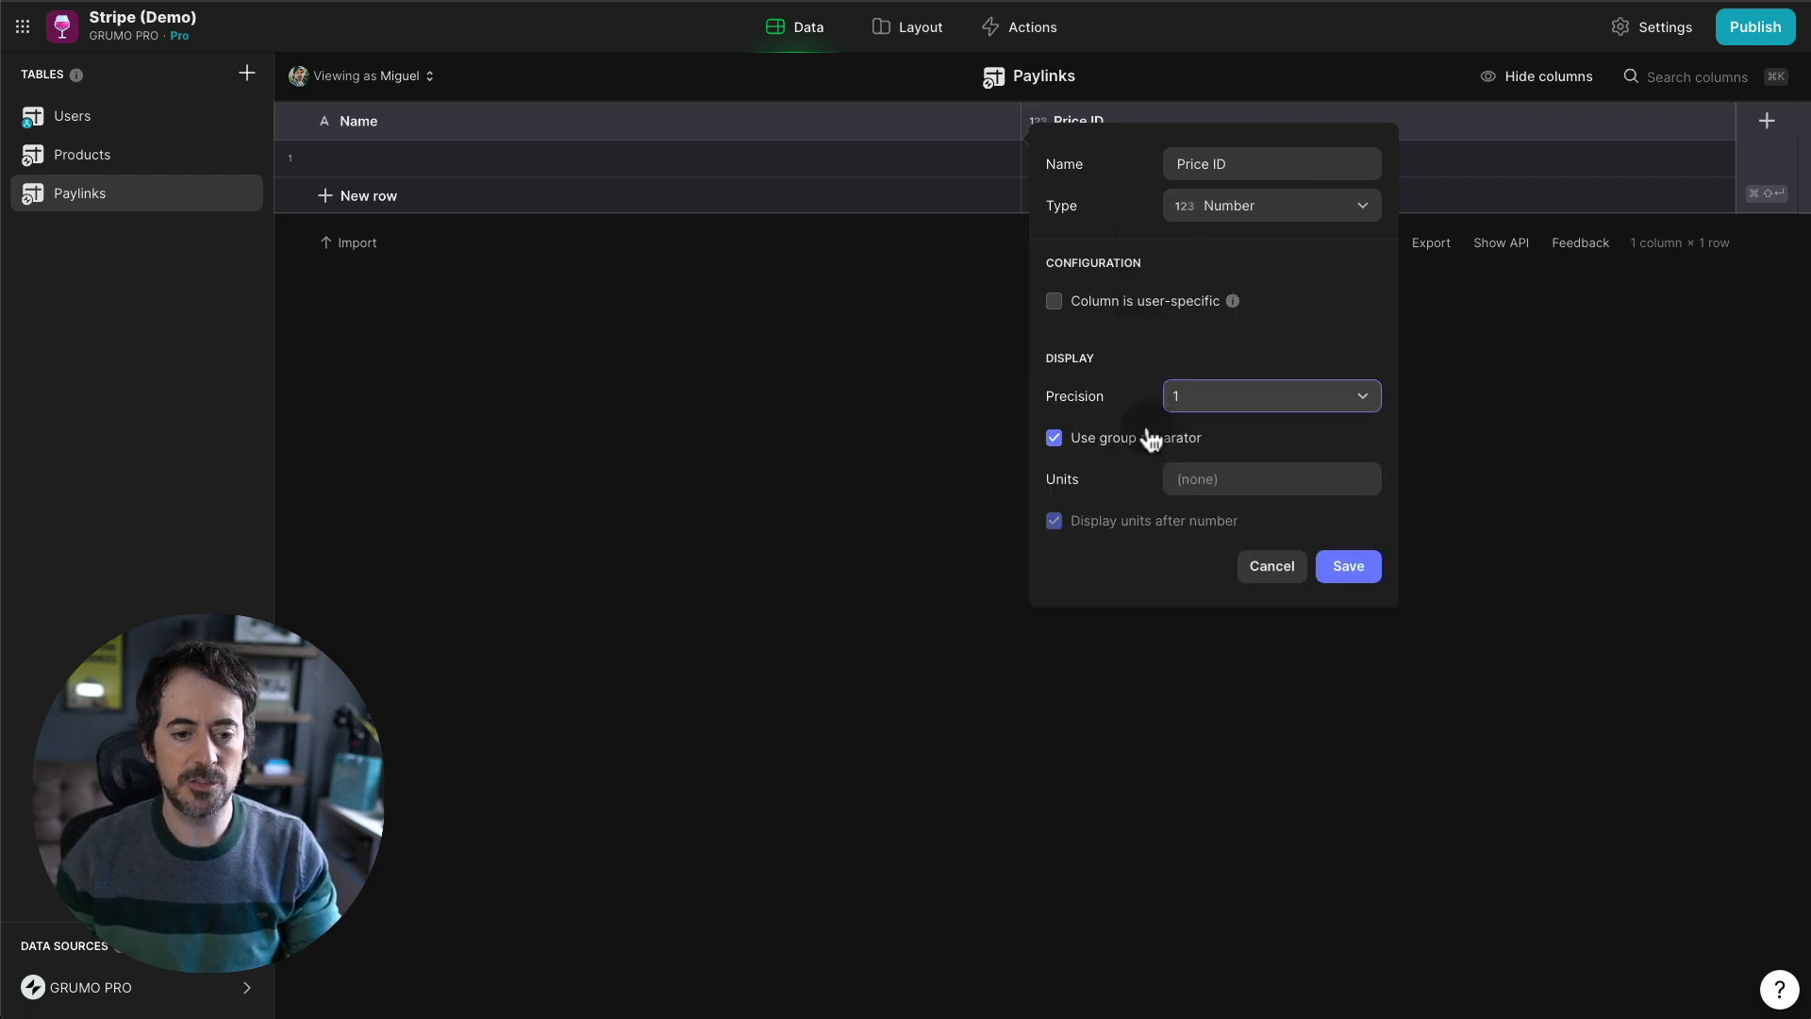
click(1145, 439)
click(1351, 569)
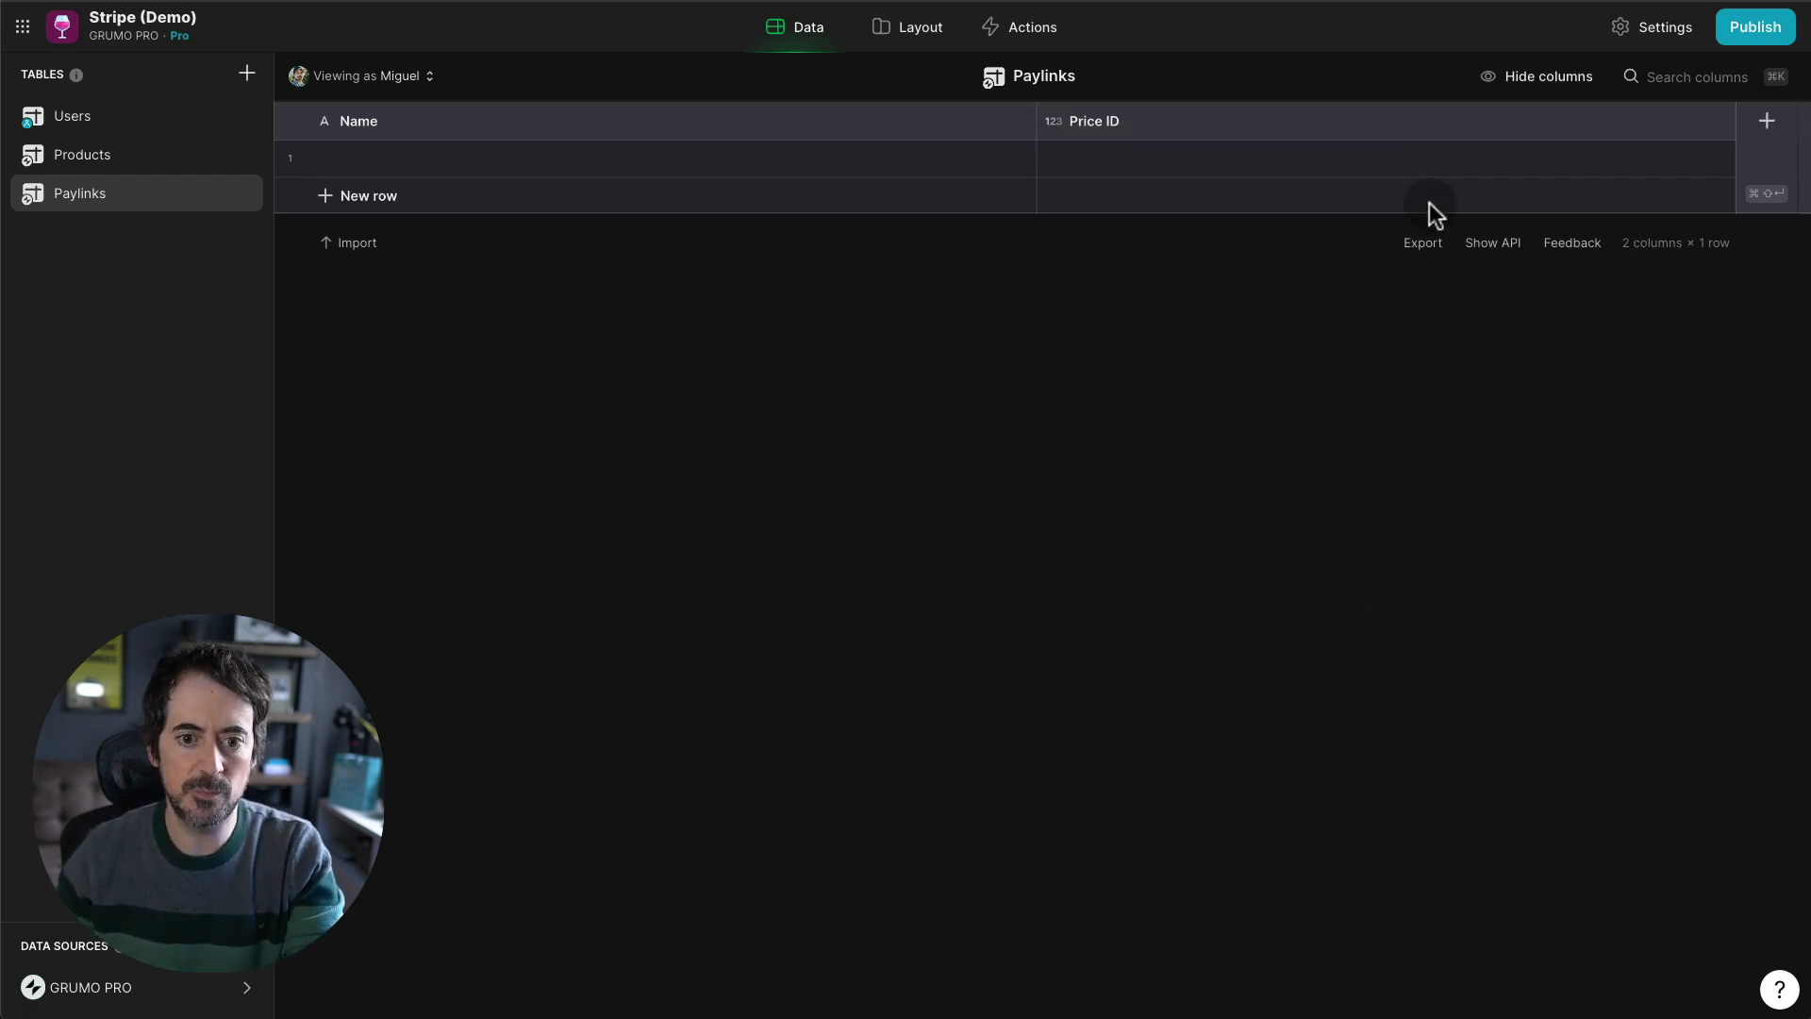
- Move Price ID to the first column and fill three rows with IDs 0, 1, 2
drag(1083, 127, 764, 149)
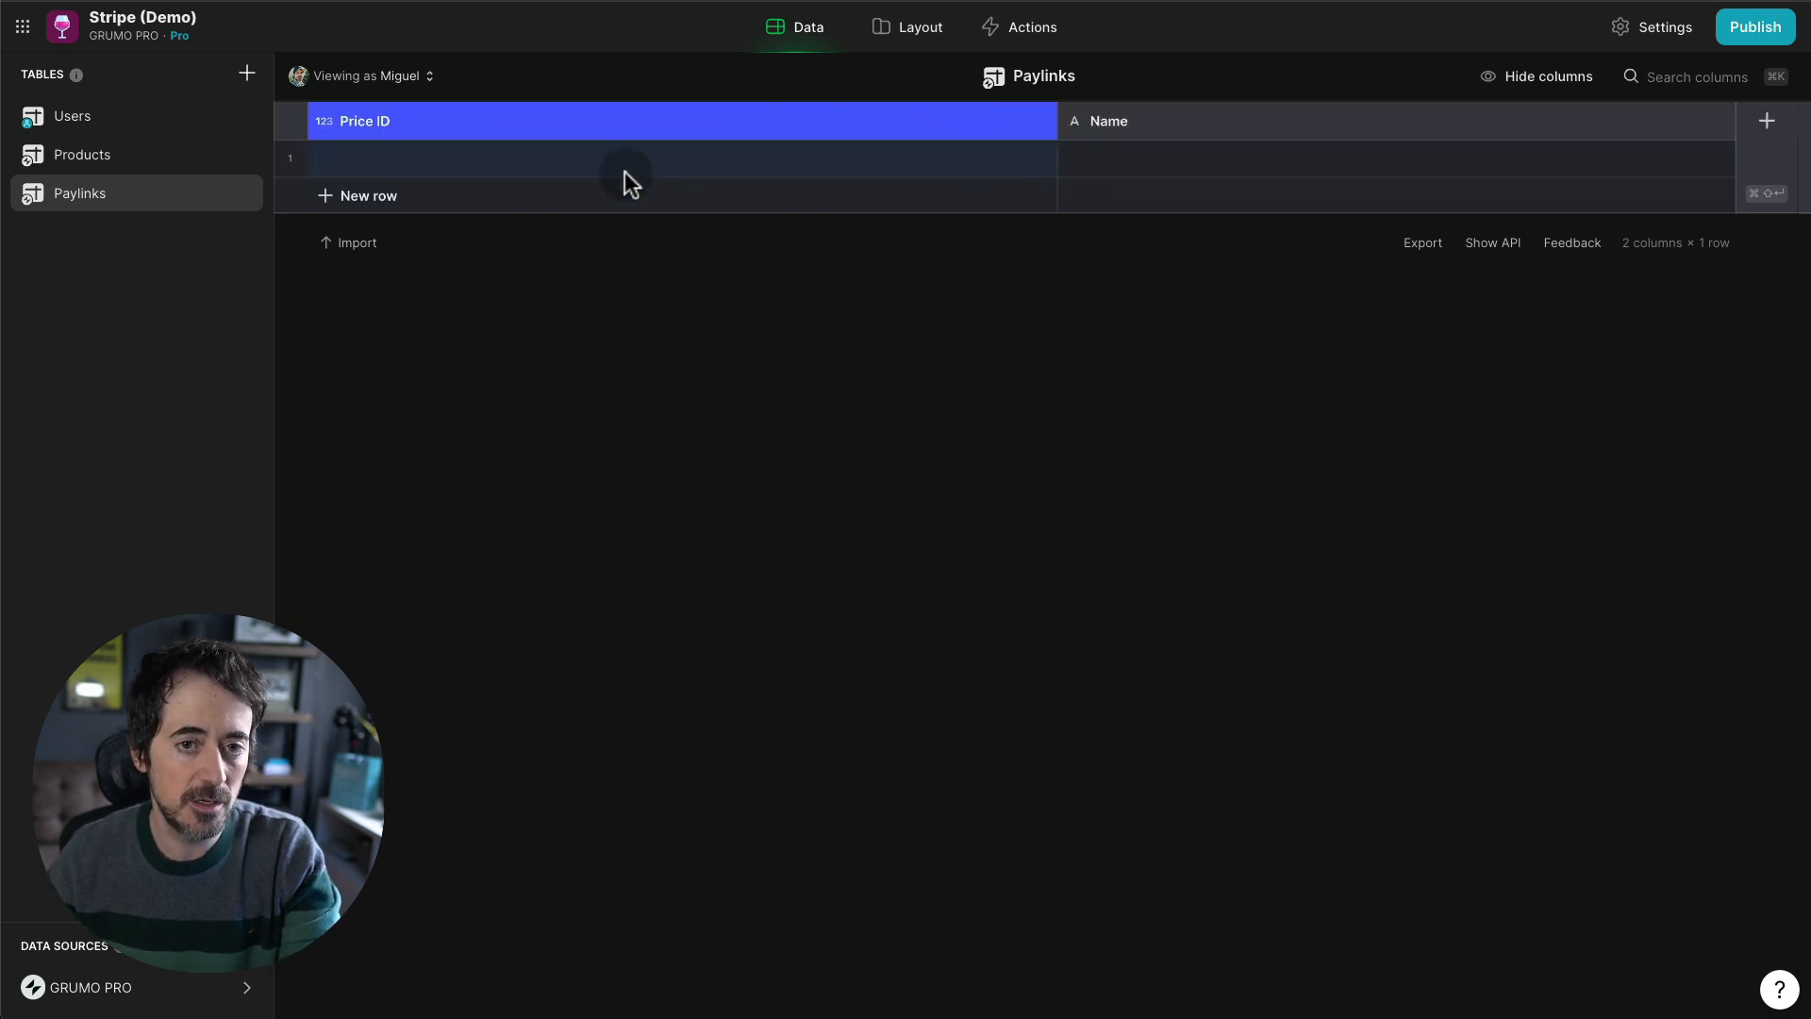
double_click(440, 201)
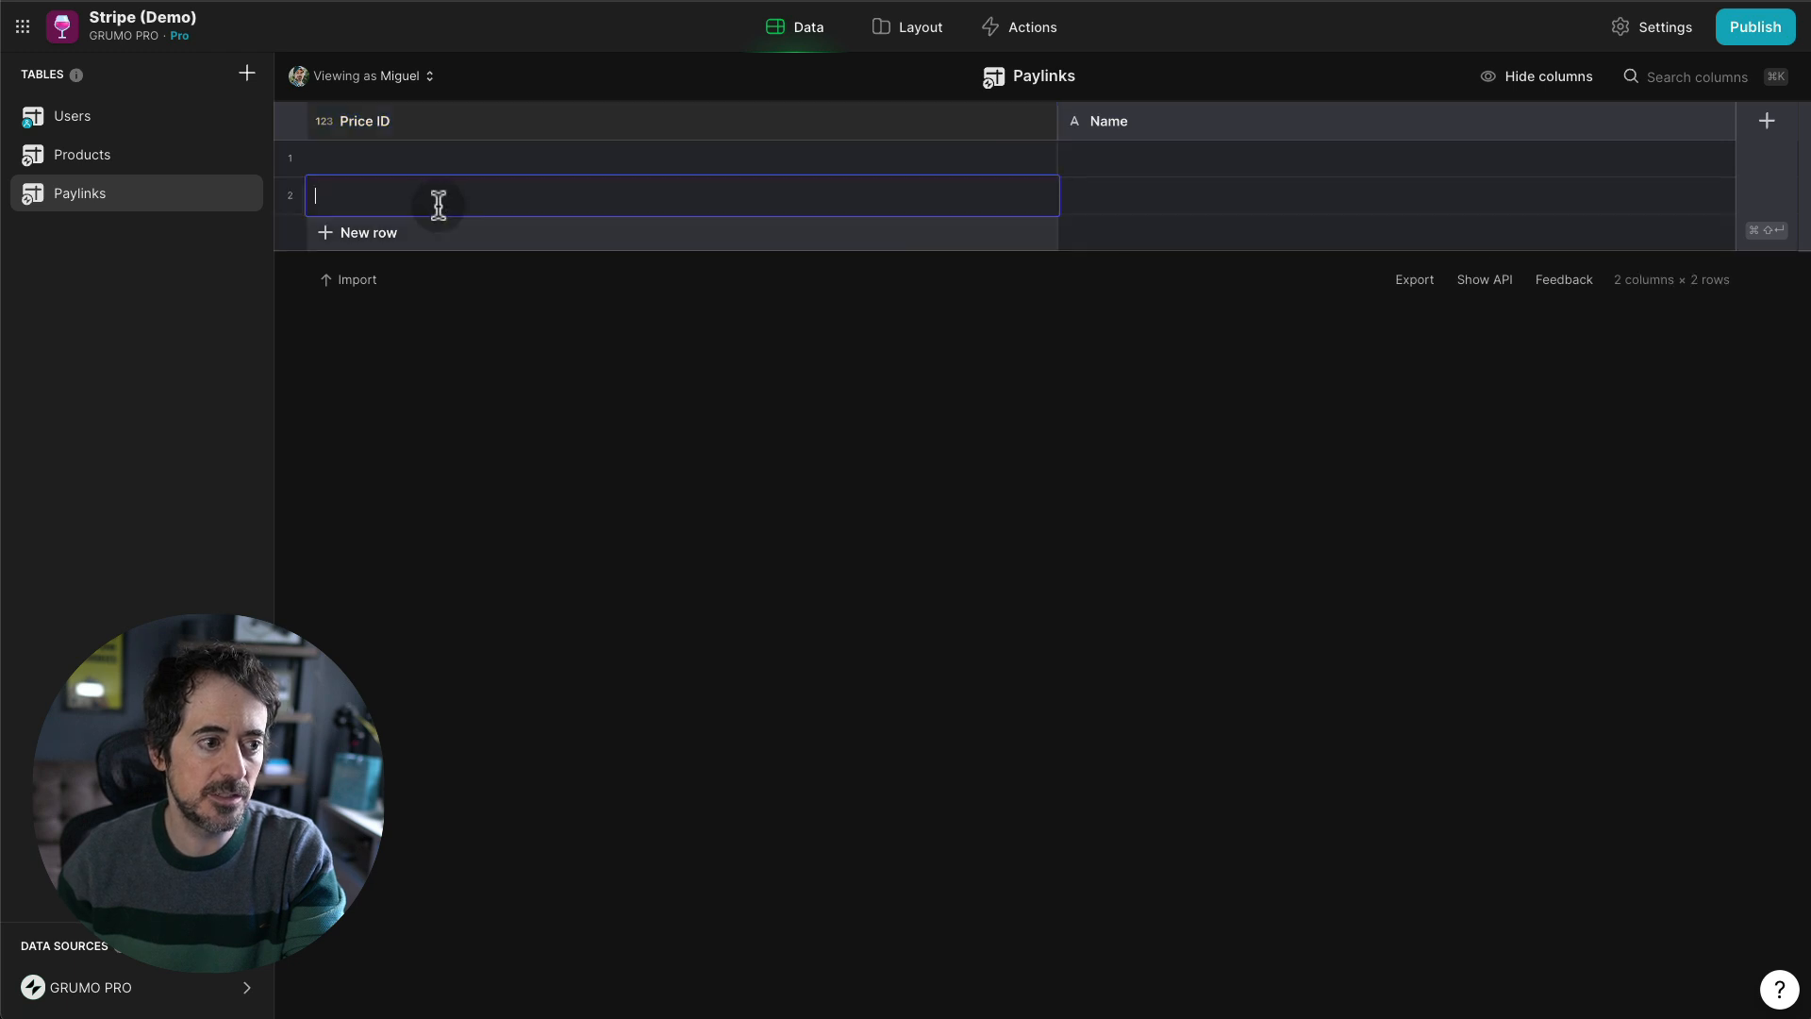
click(412, 166)
click(412, 166)
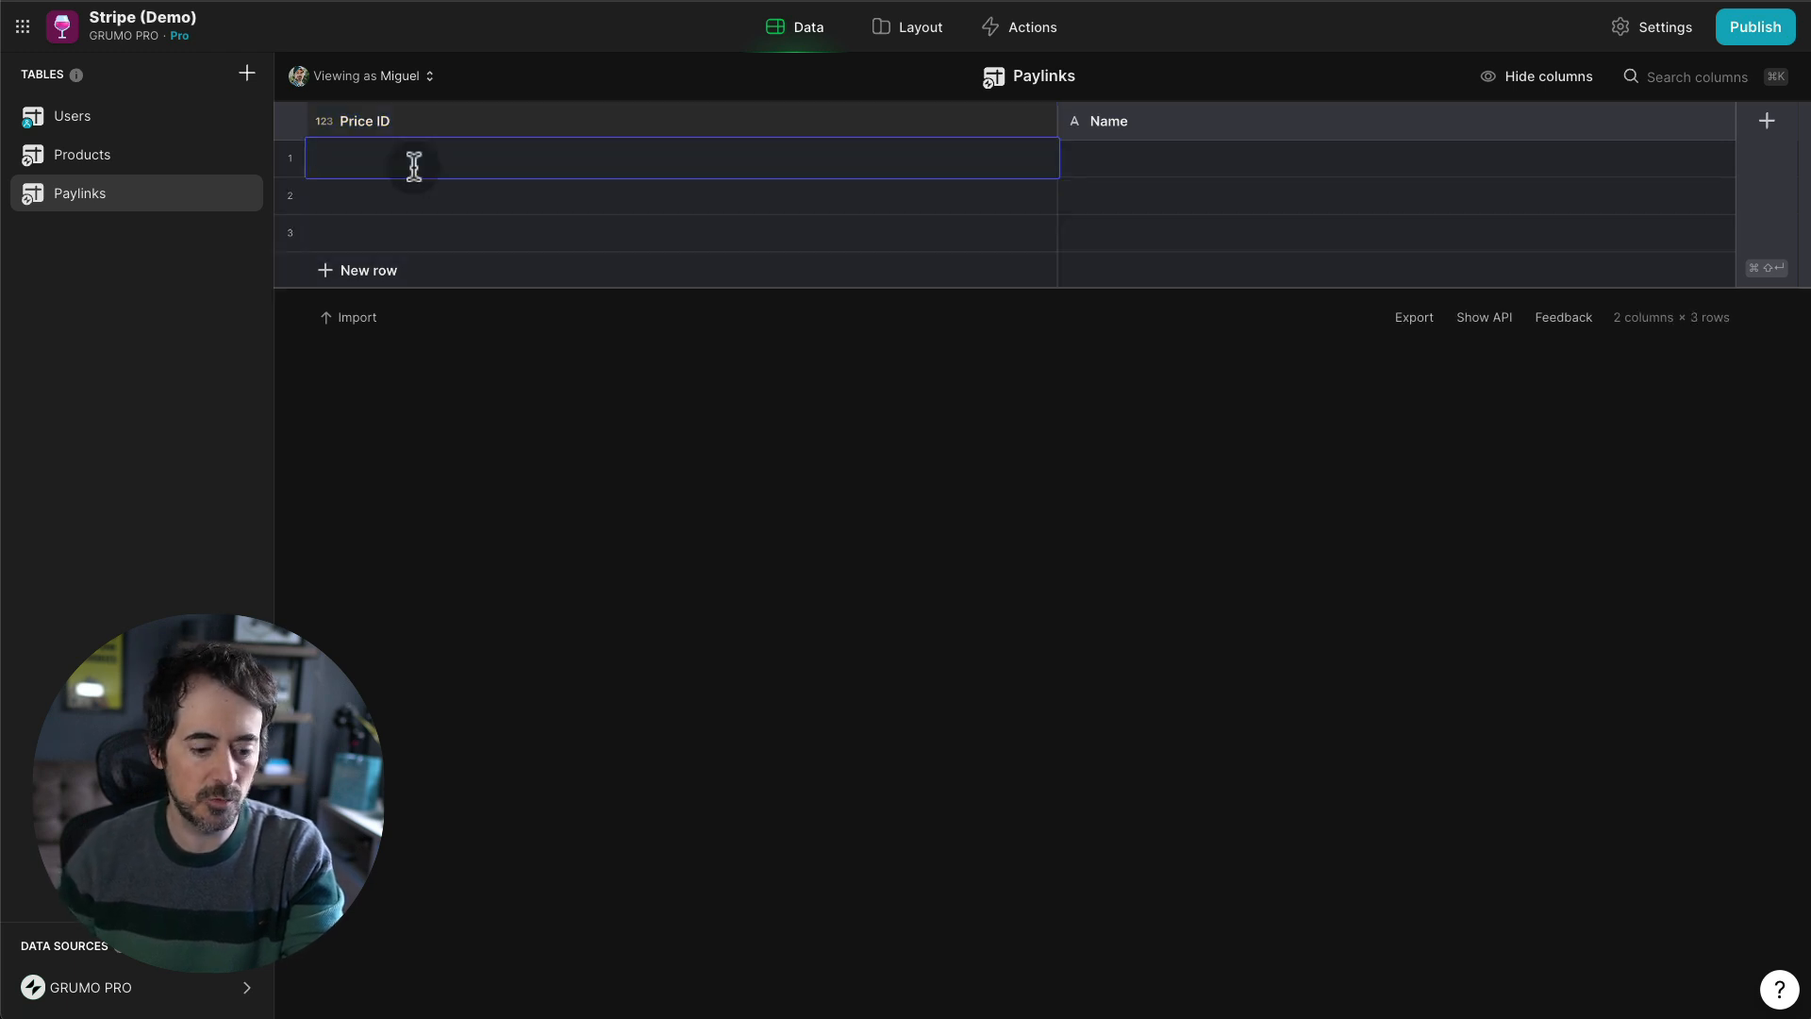
text(0)
key(Return)
text(1)
key(Return)
text(2)
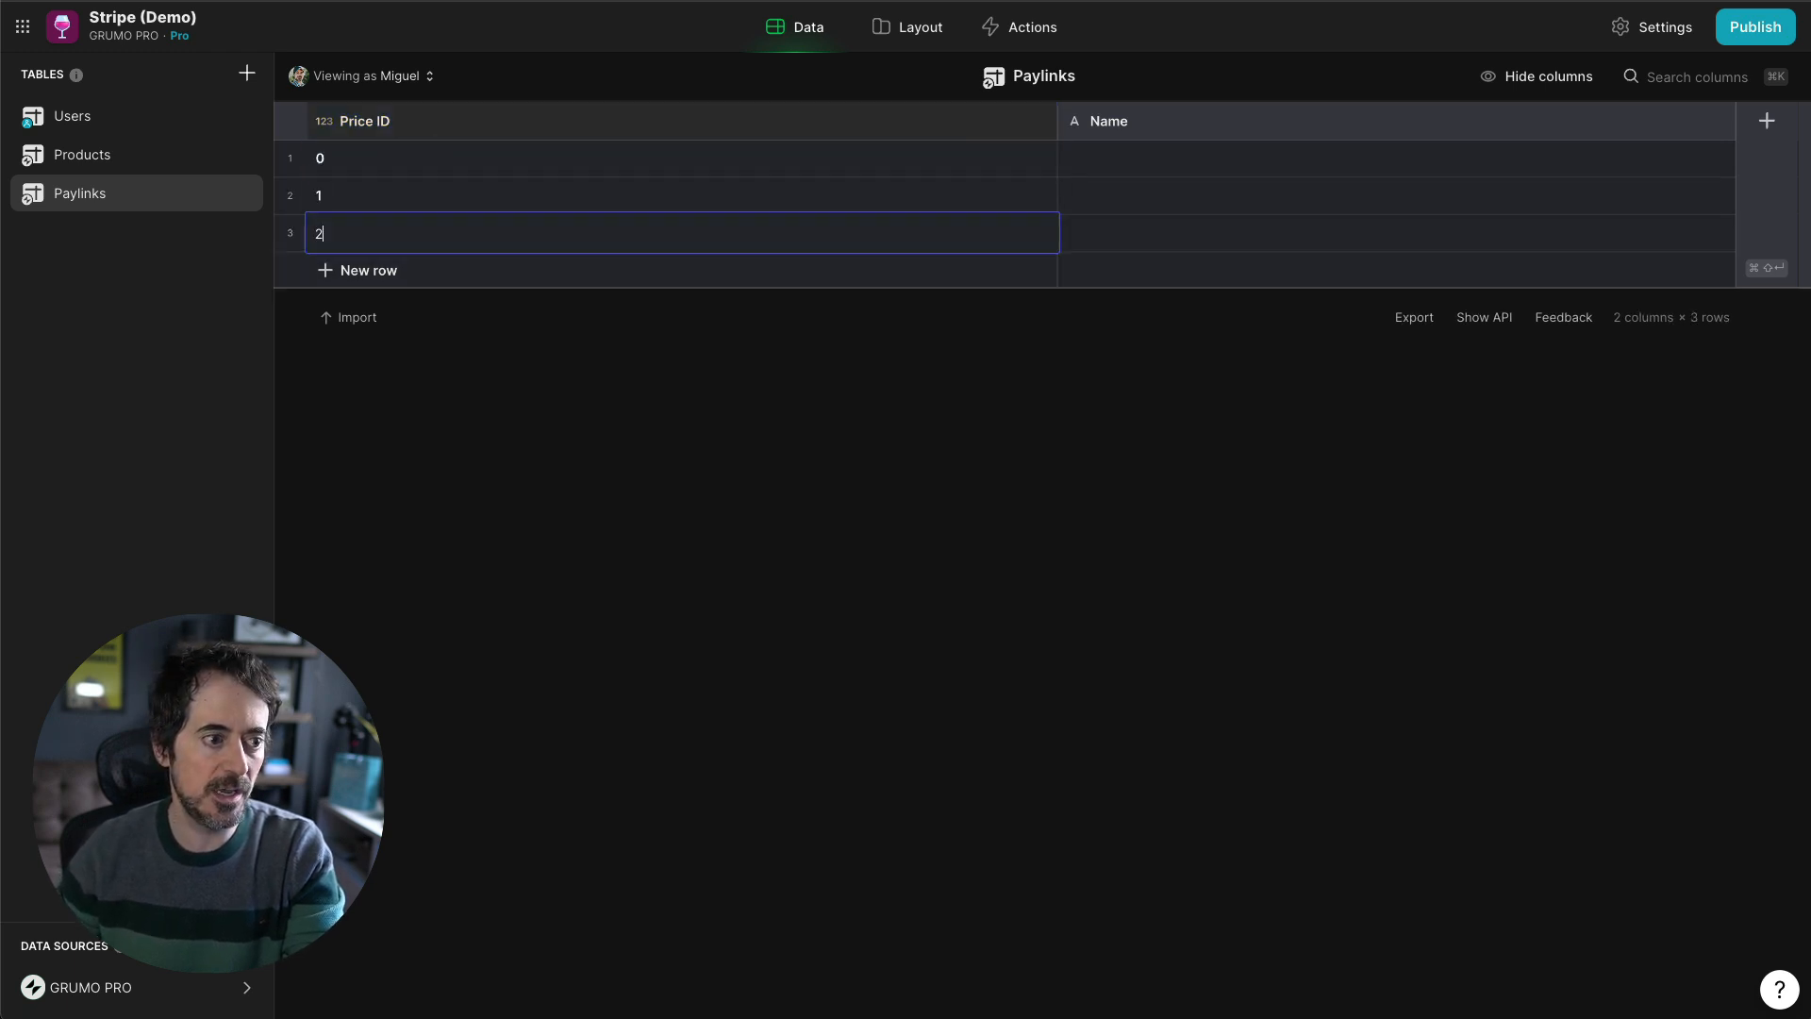
- Name the three rows Basic, Medium and Premium
double_click(1117, 156)
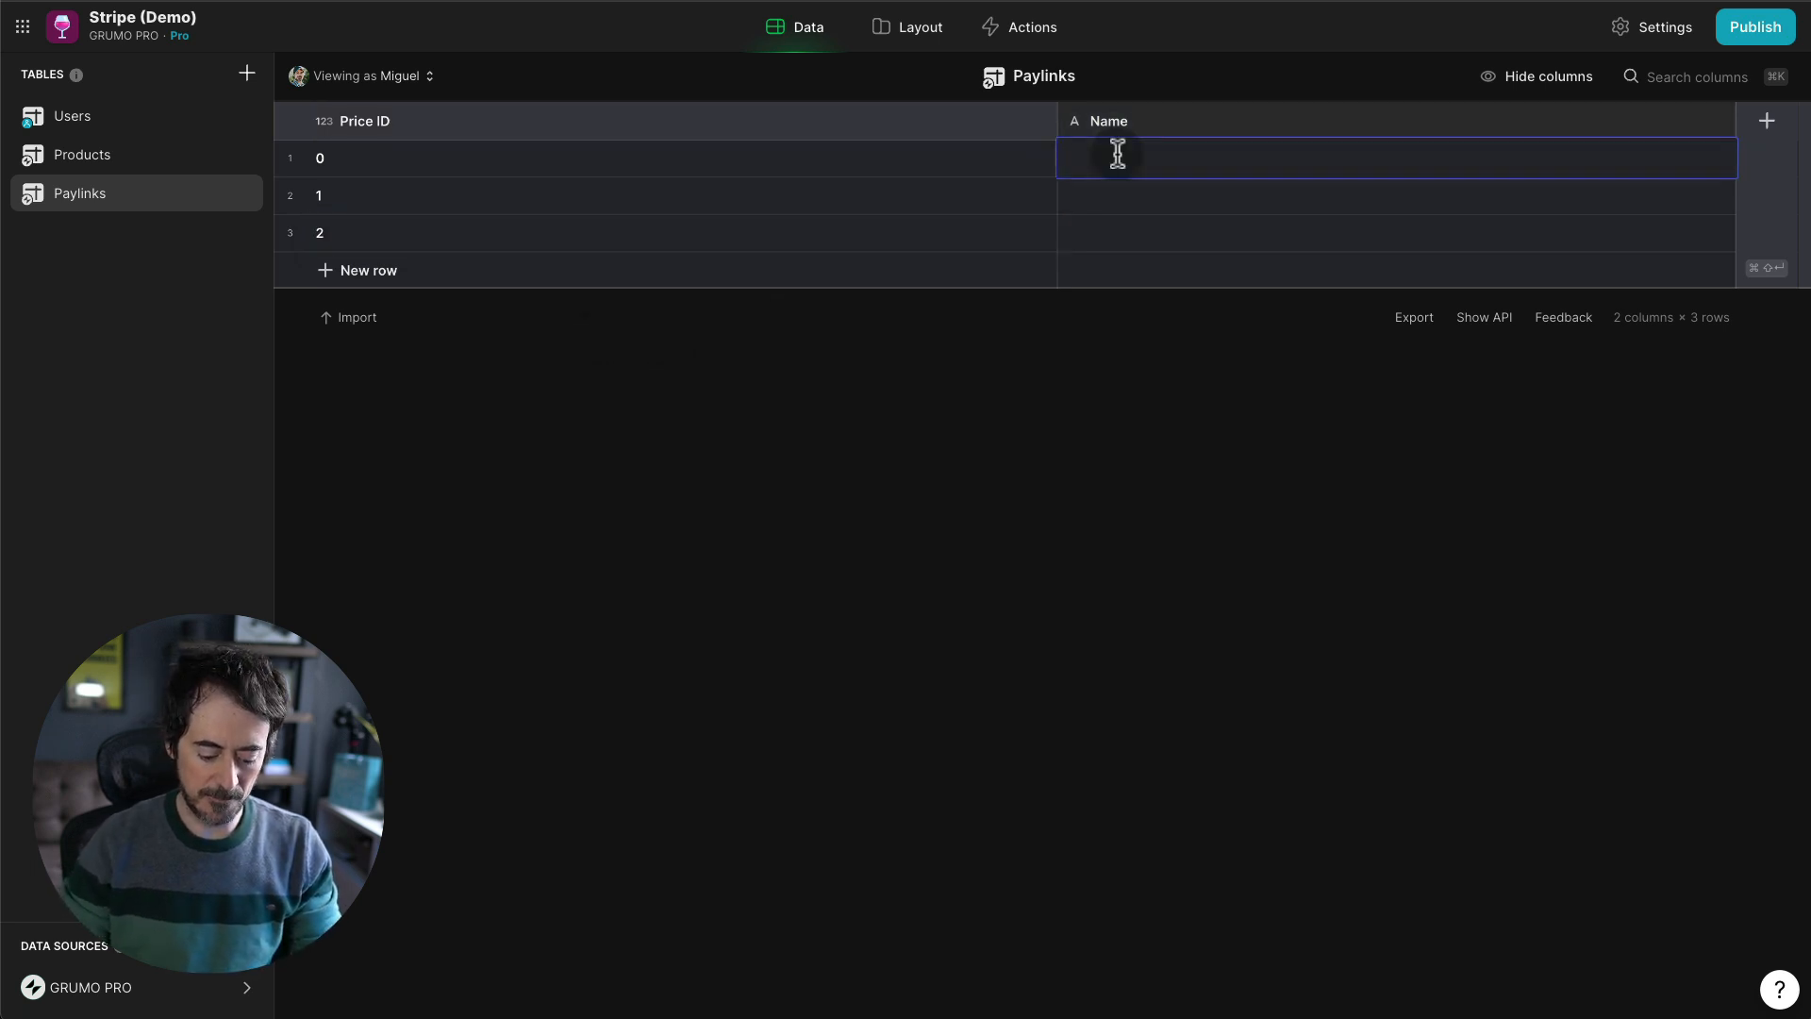
text(Basic)
key(Return)
text(M)
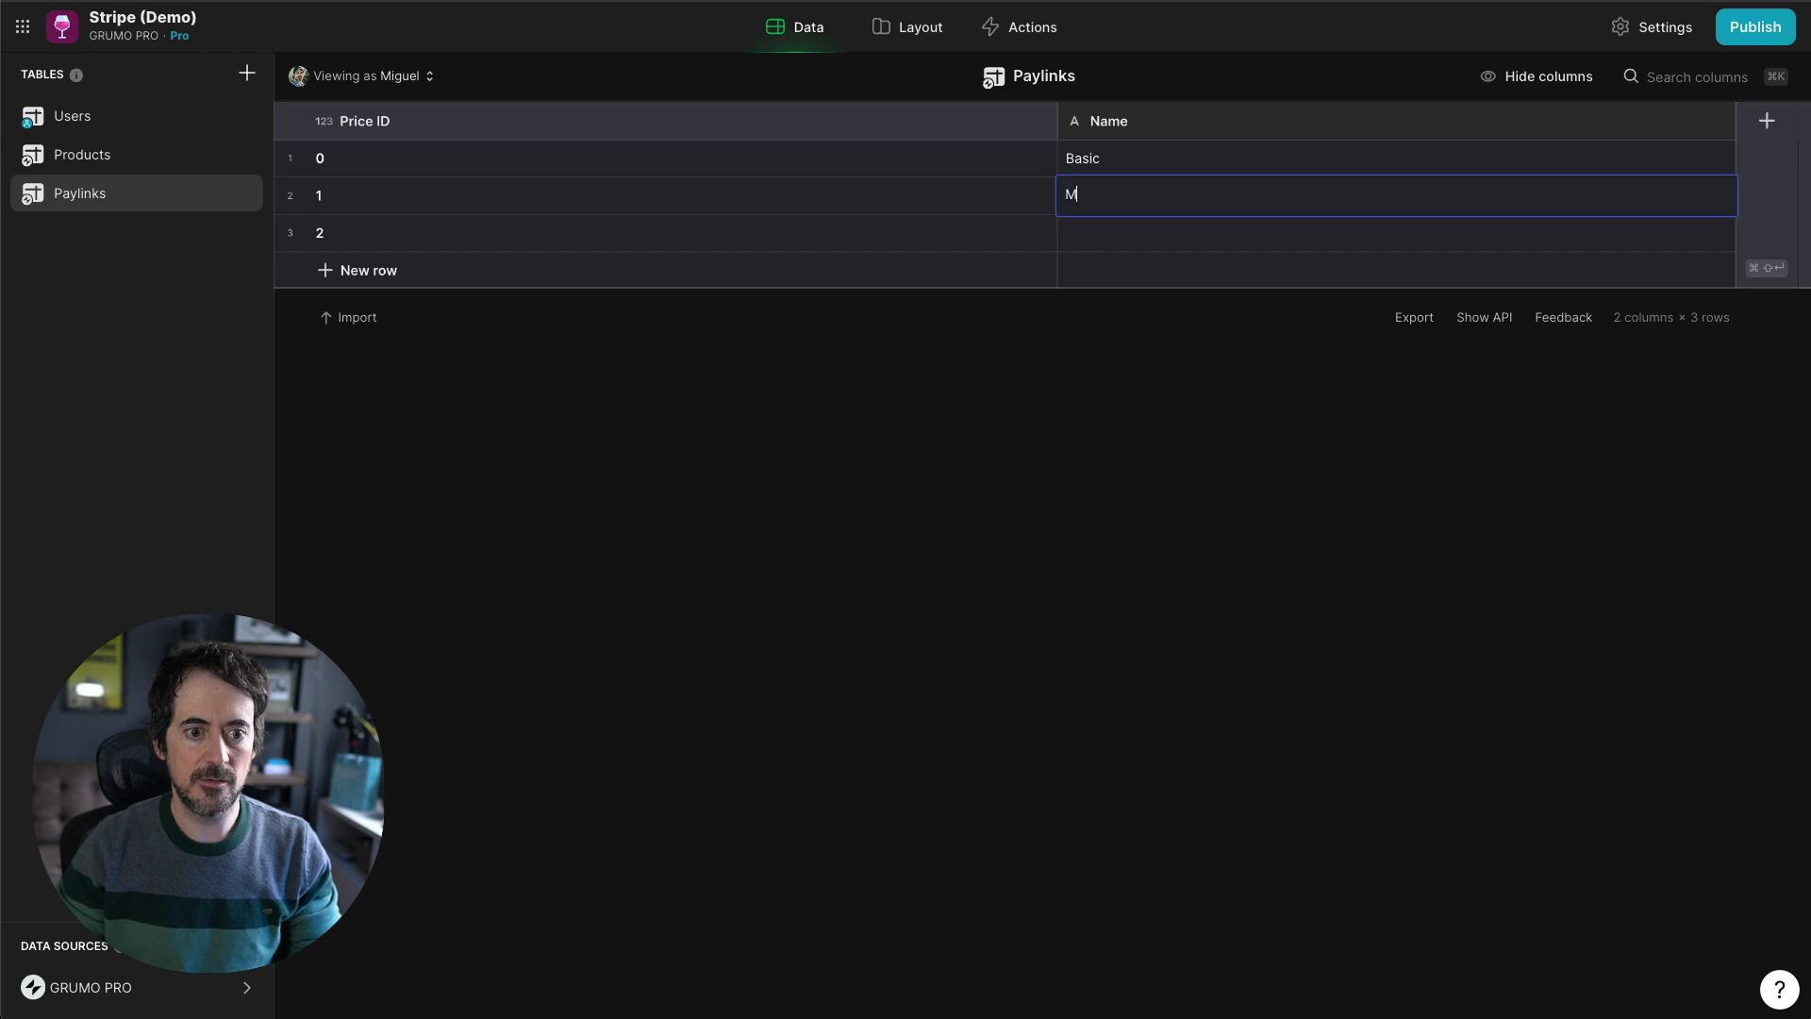
text(edium)
key(Return)
text(Pre)
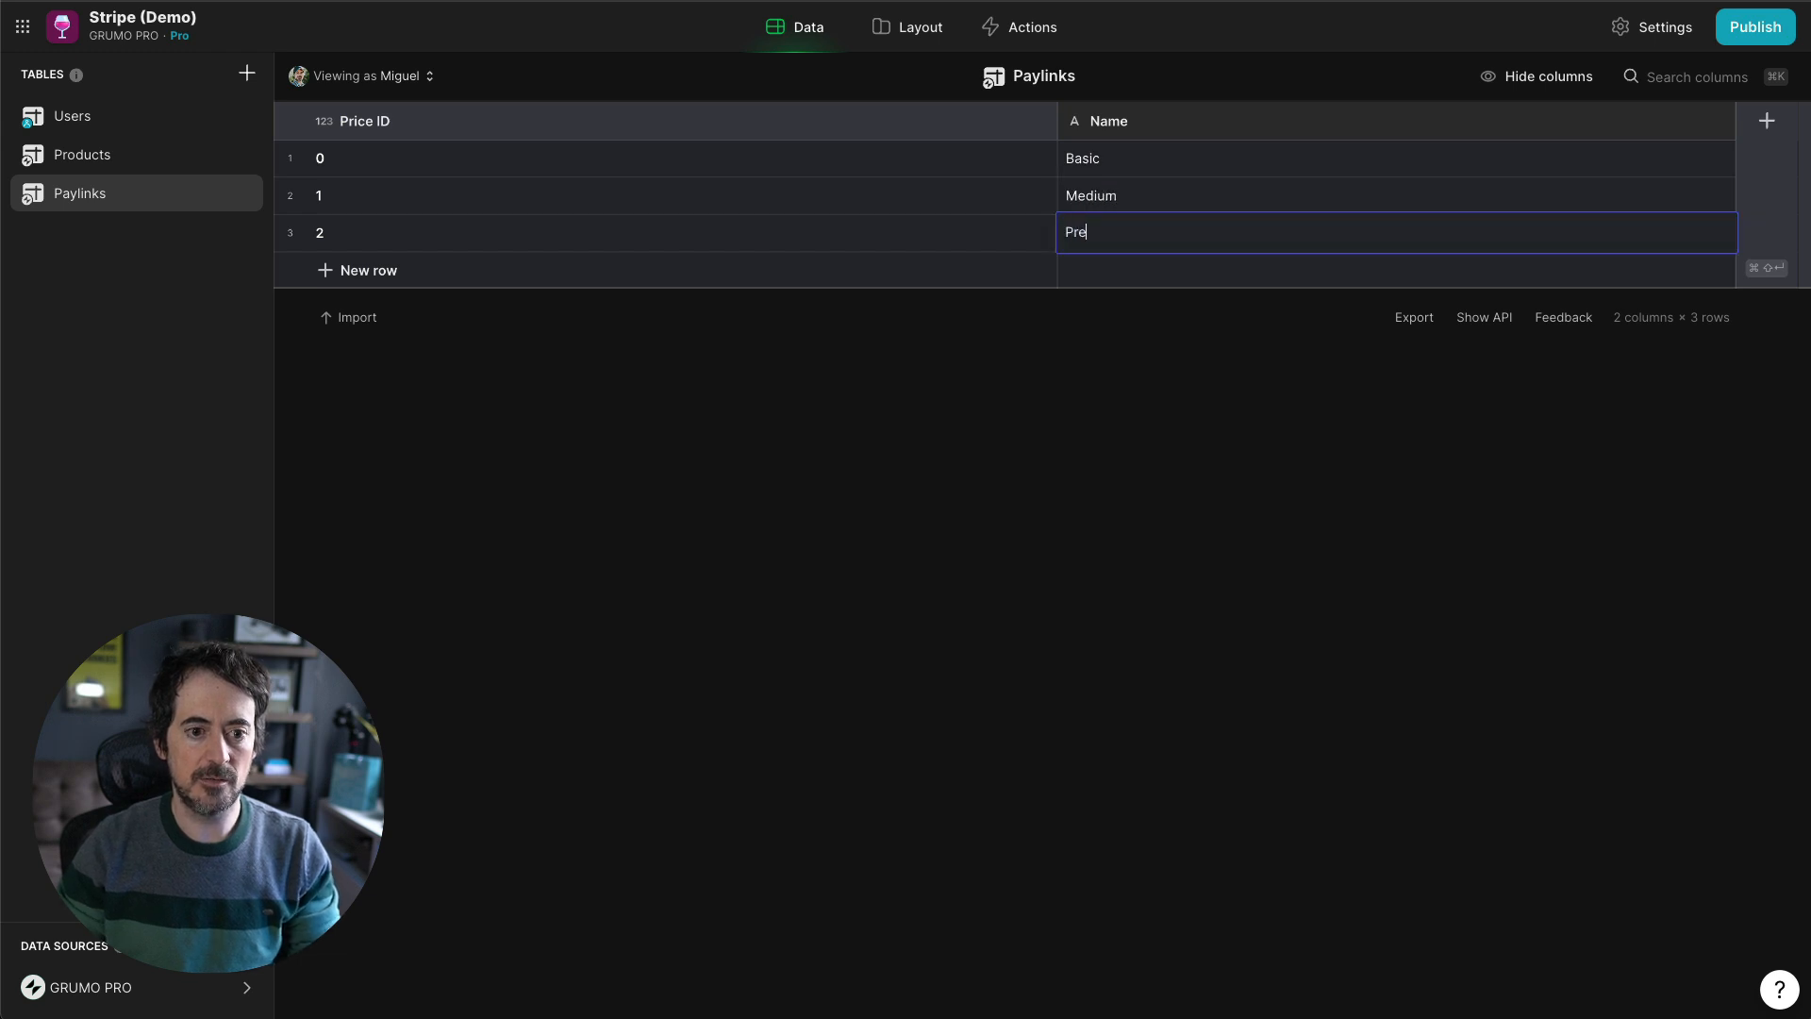
text(mium)
key(Return)
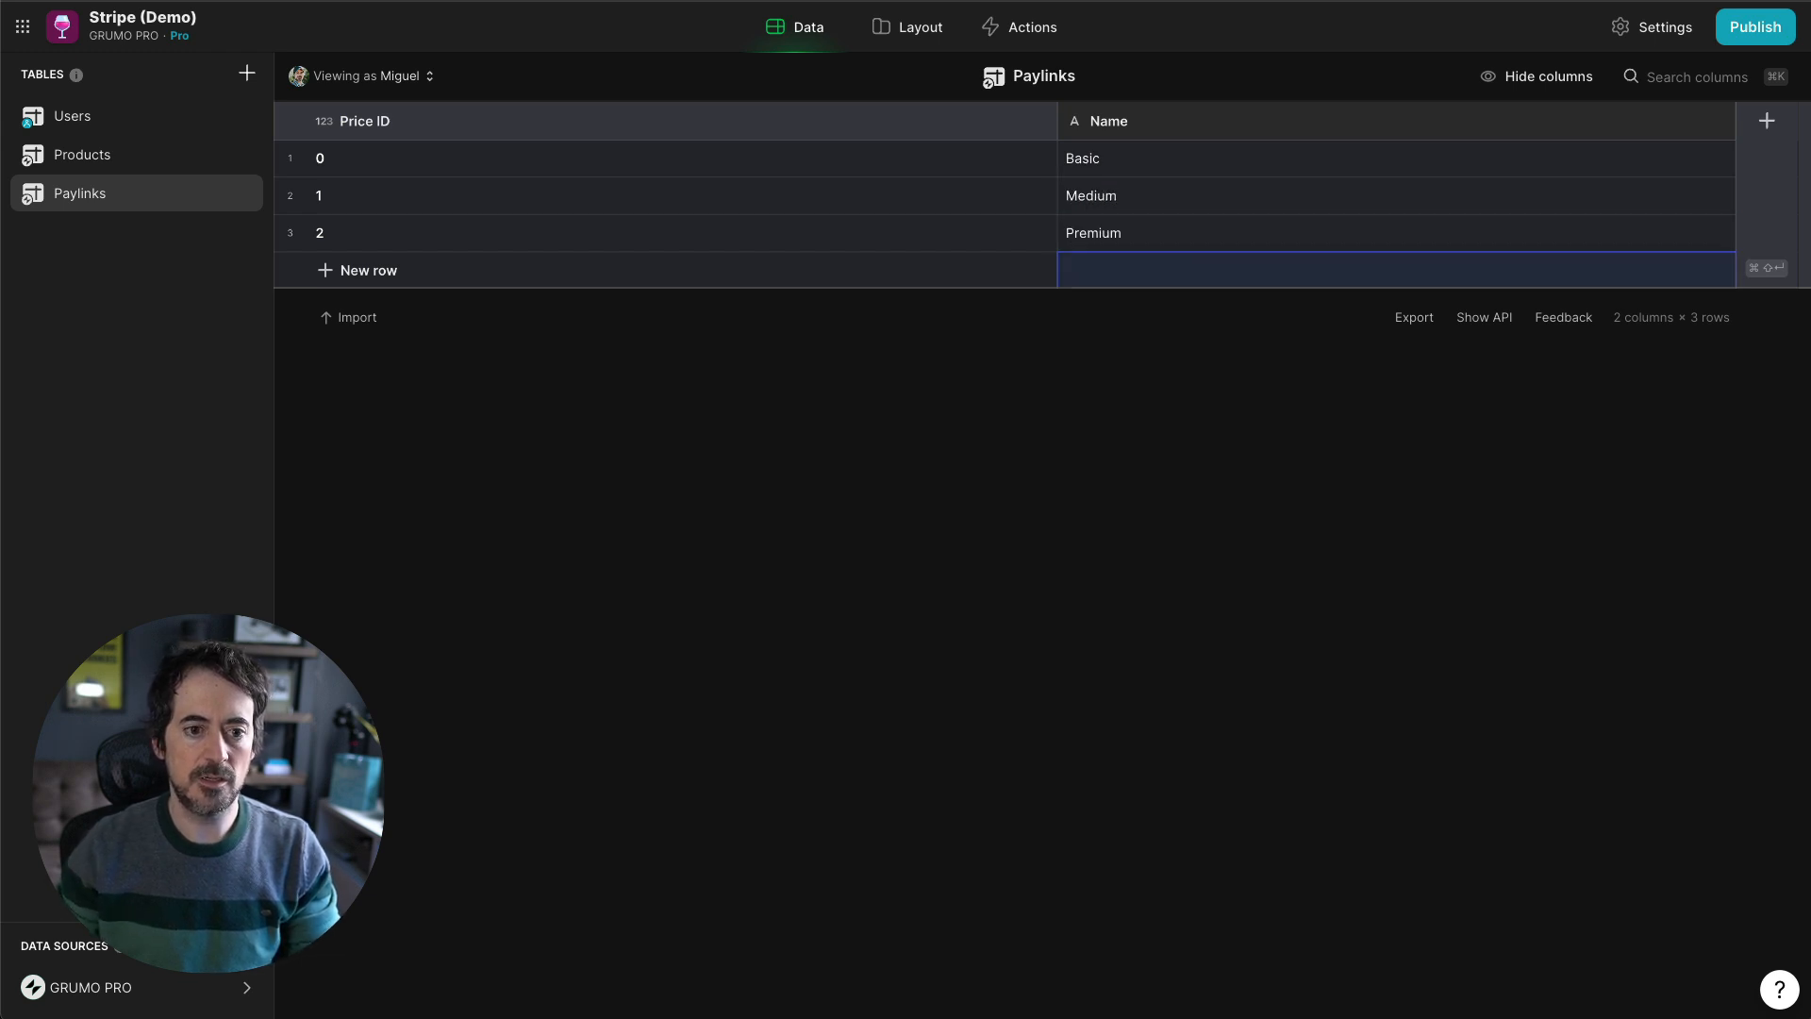
- Add an Amount Number column with '$' units shown before the number
click(1718, 121)
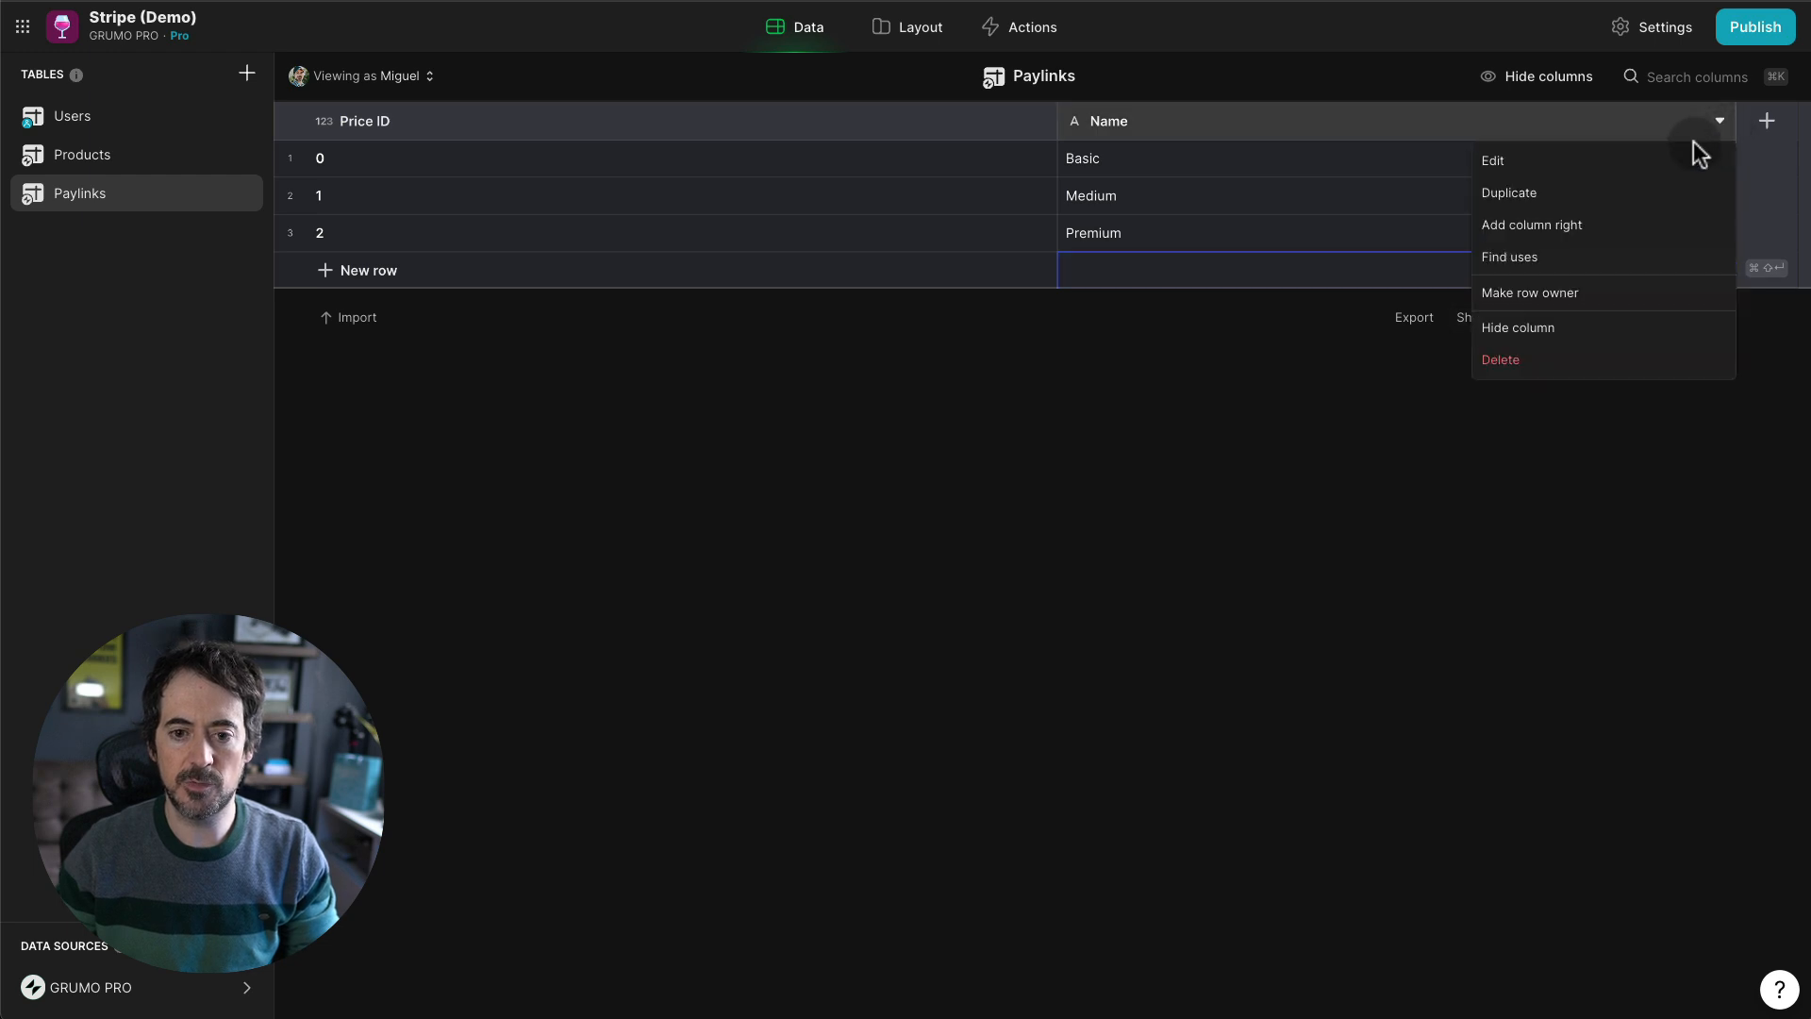
click(1580, 226)
triple_click(1475, 166)
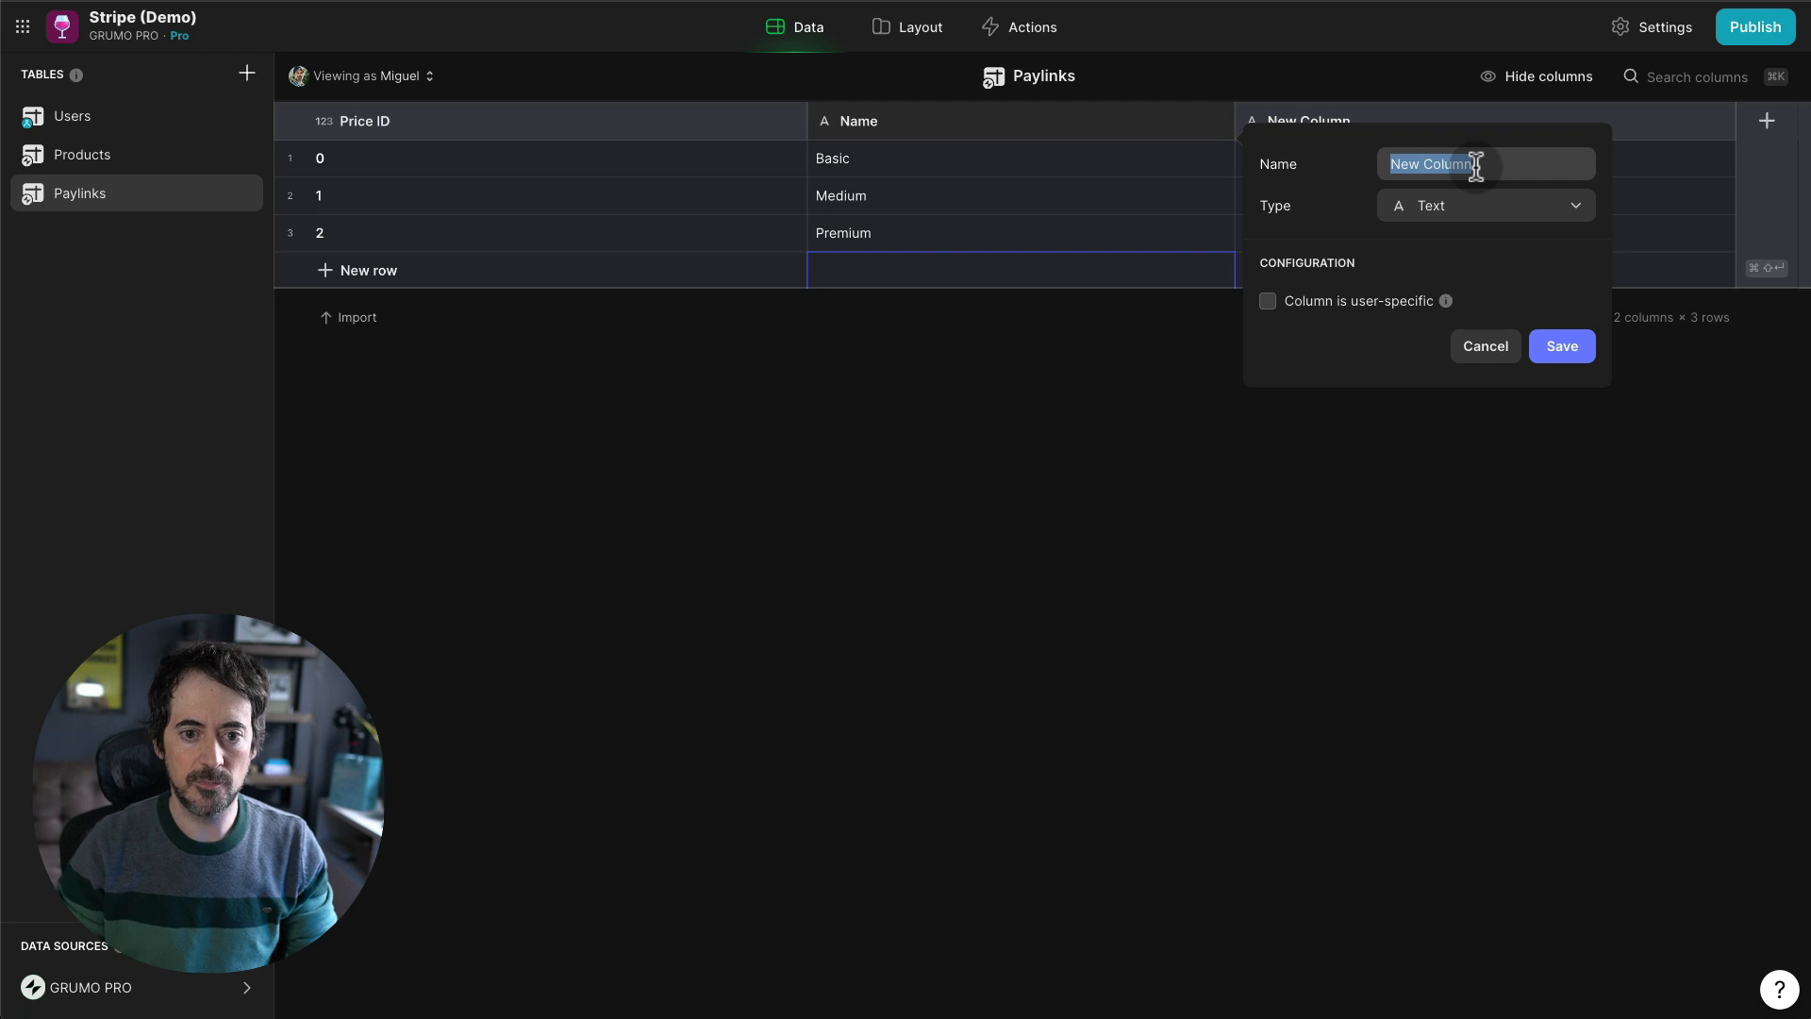
text(Amount)
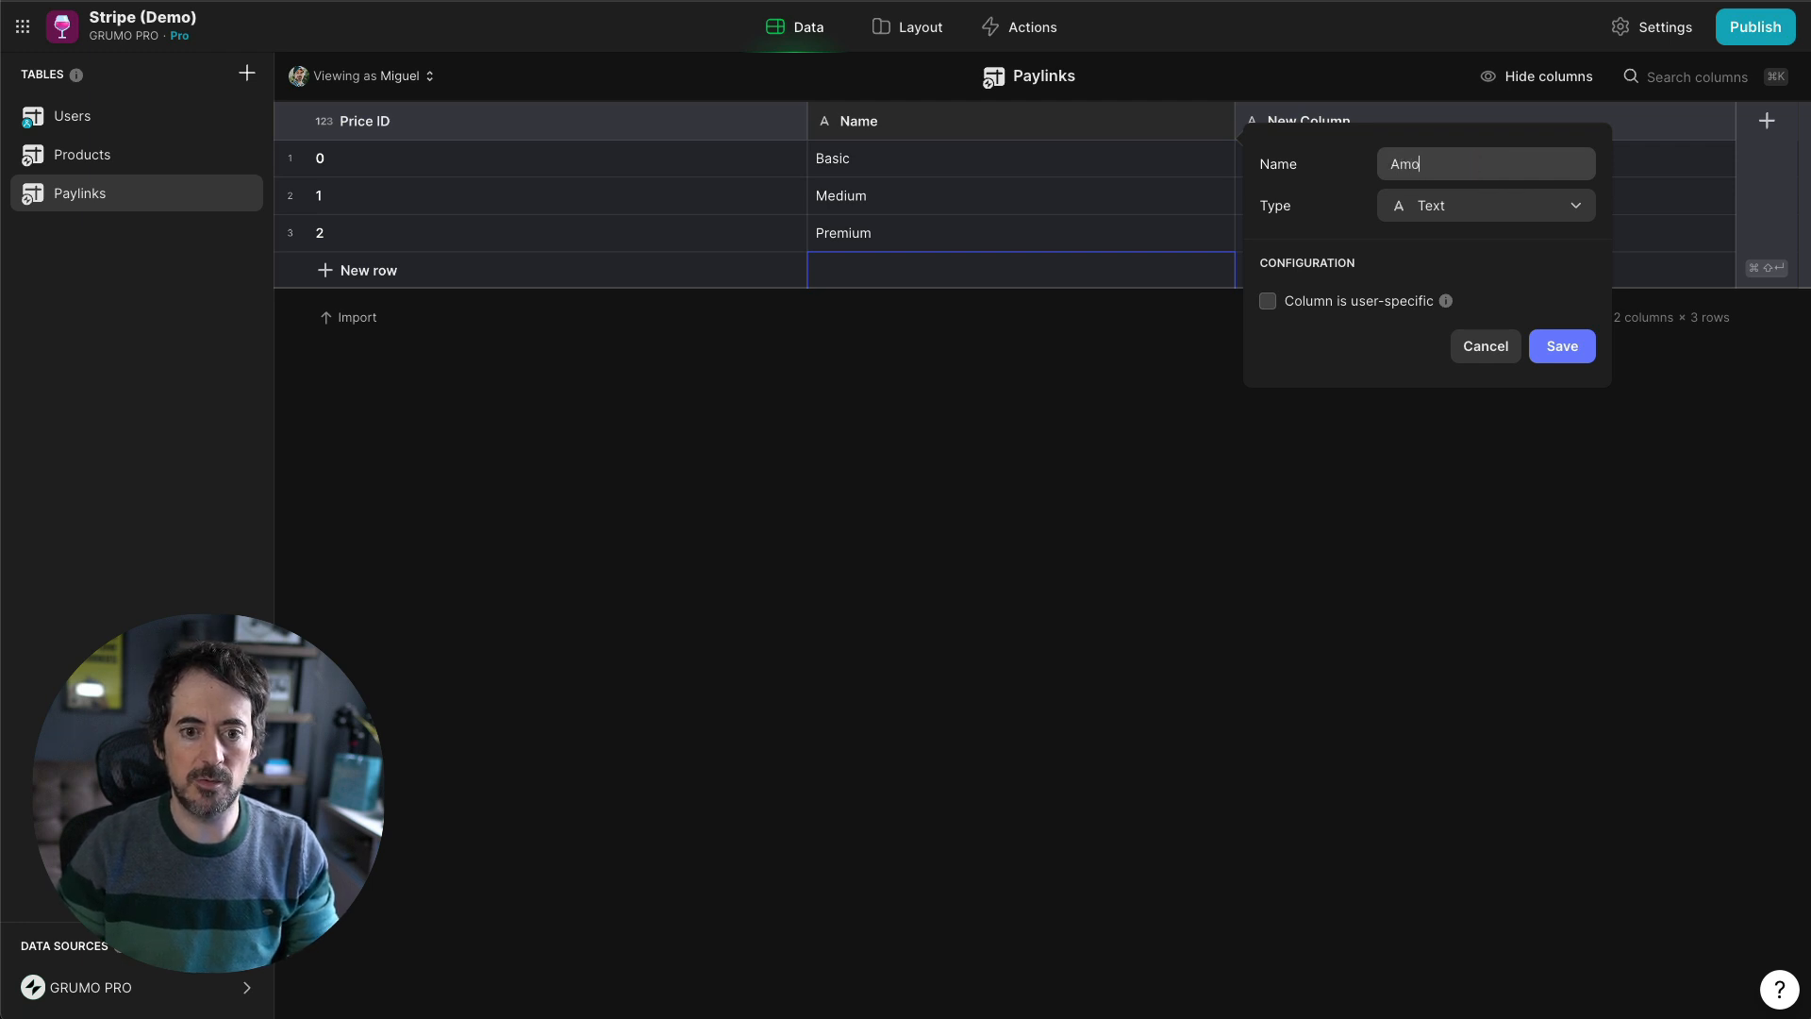
click(1441, 223)
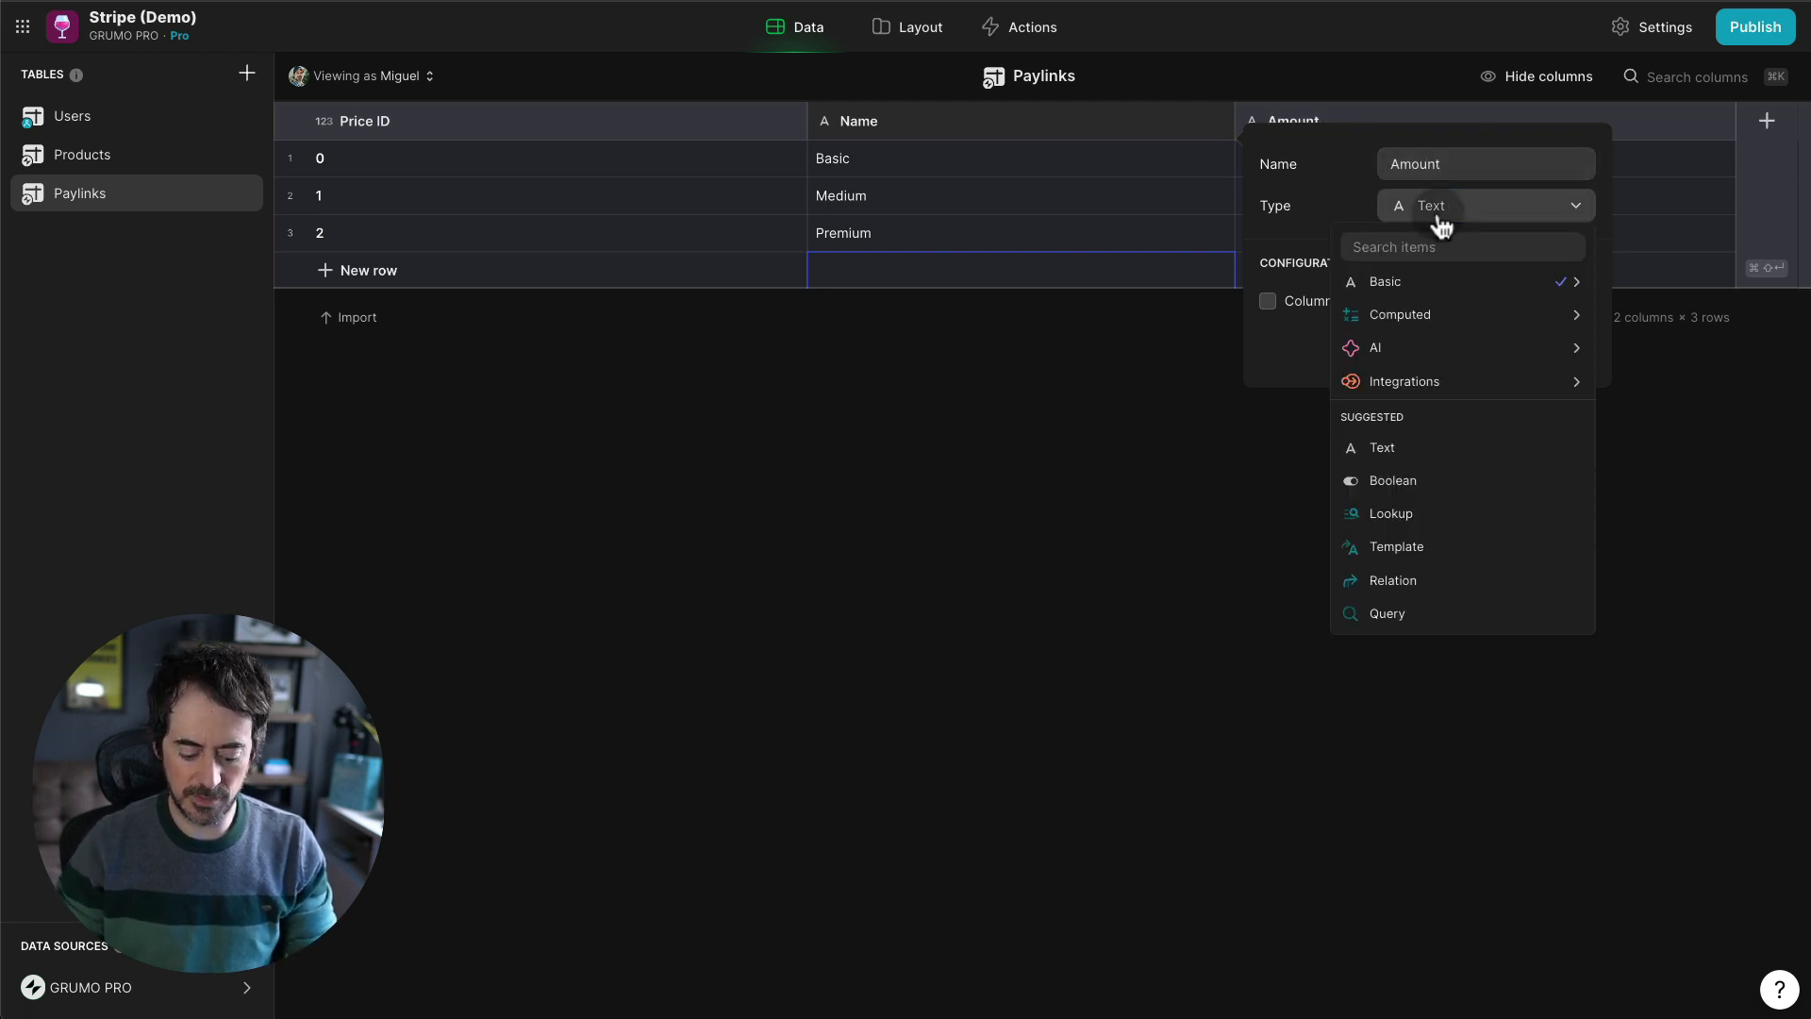
text(num)
key(Return)
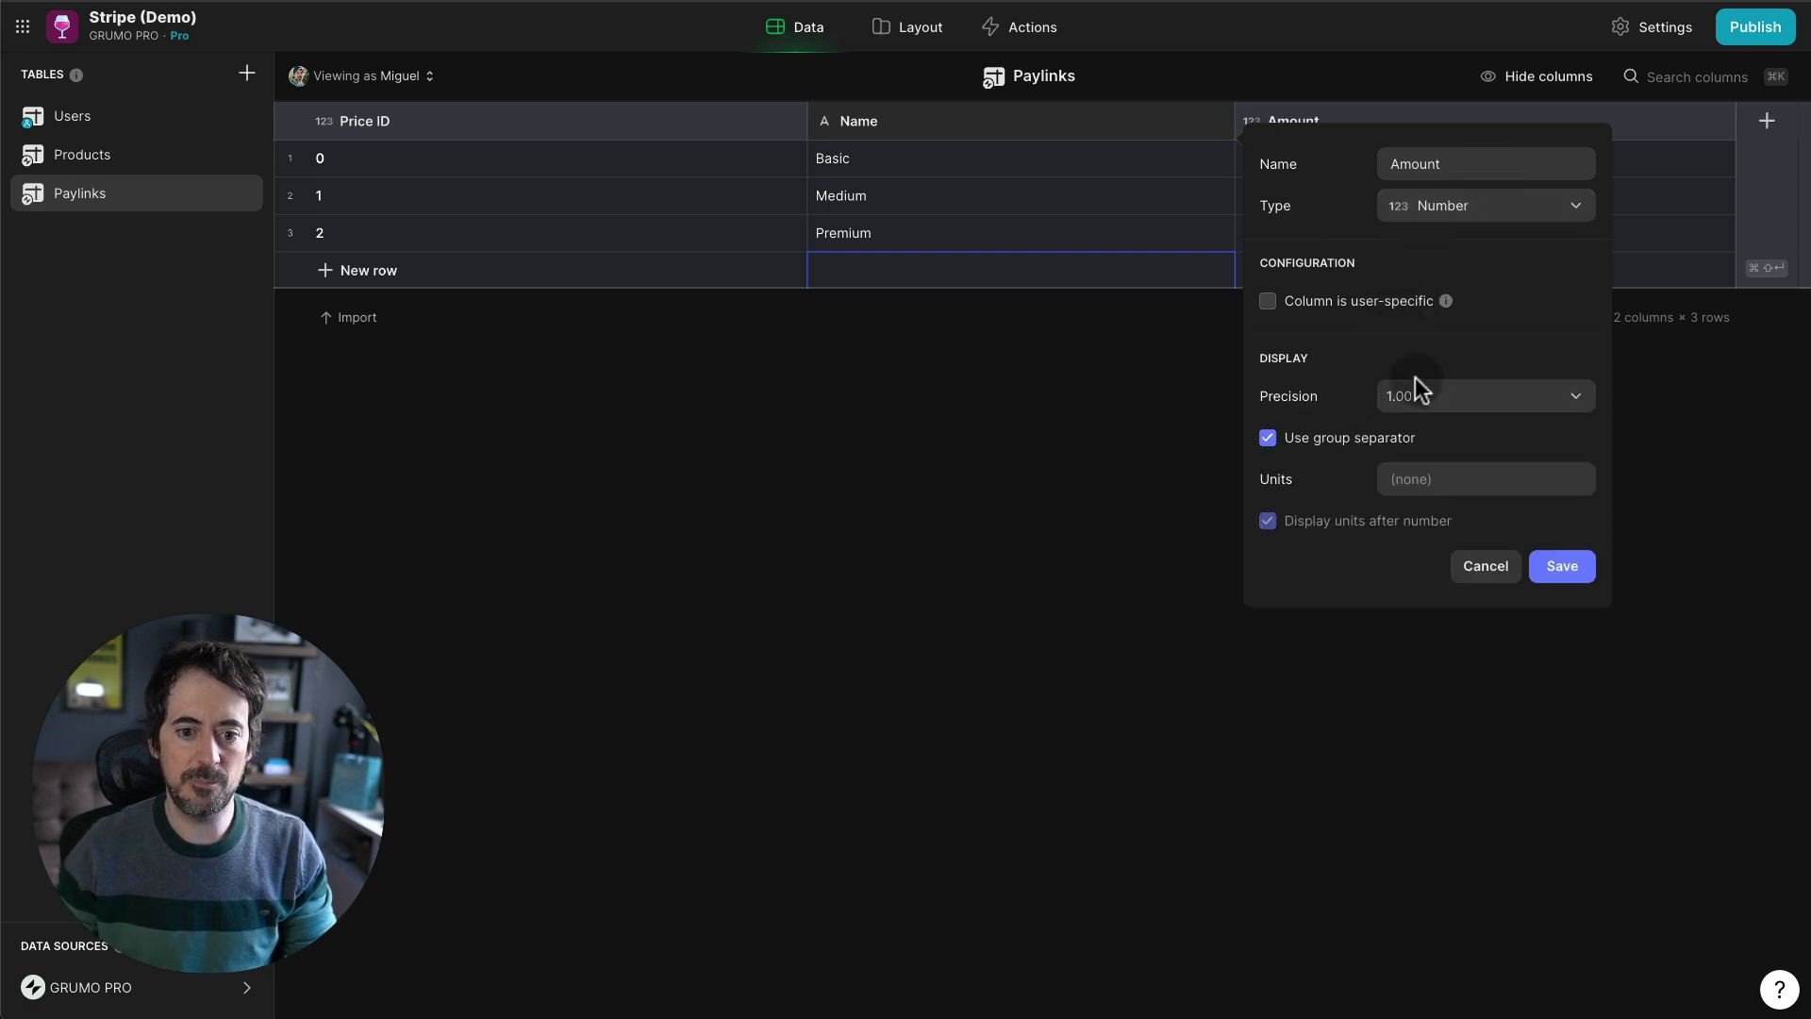
click(1446, 408)
click(1431, 478)
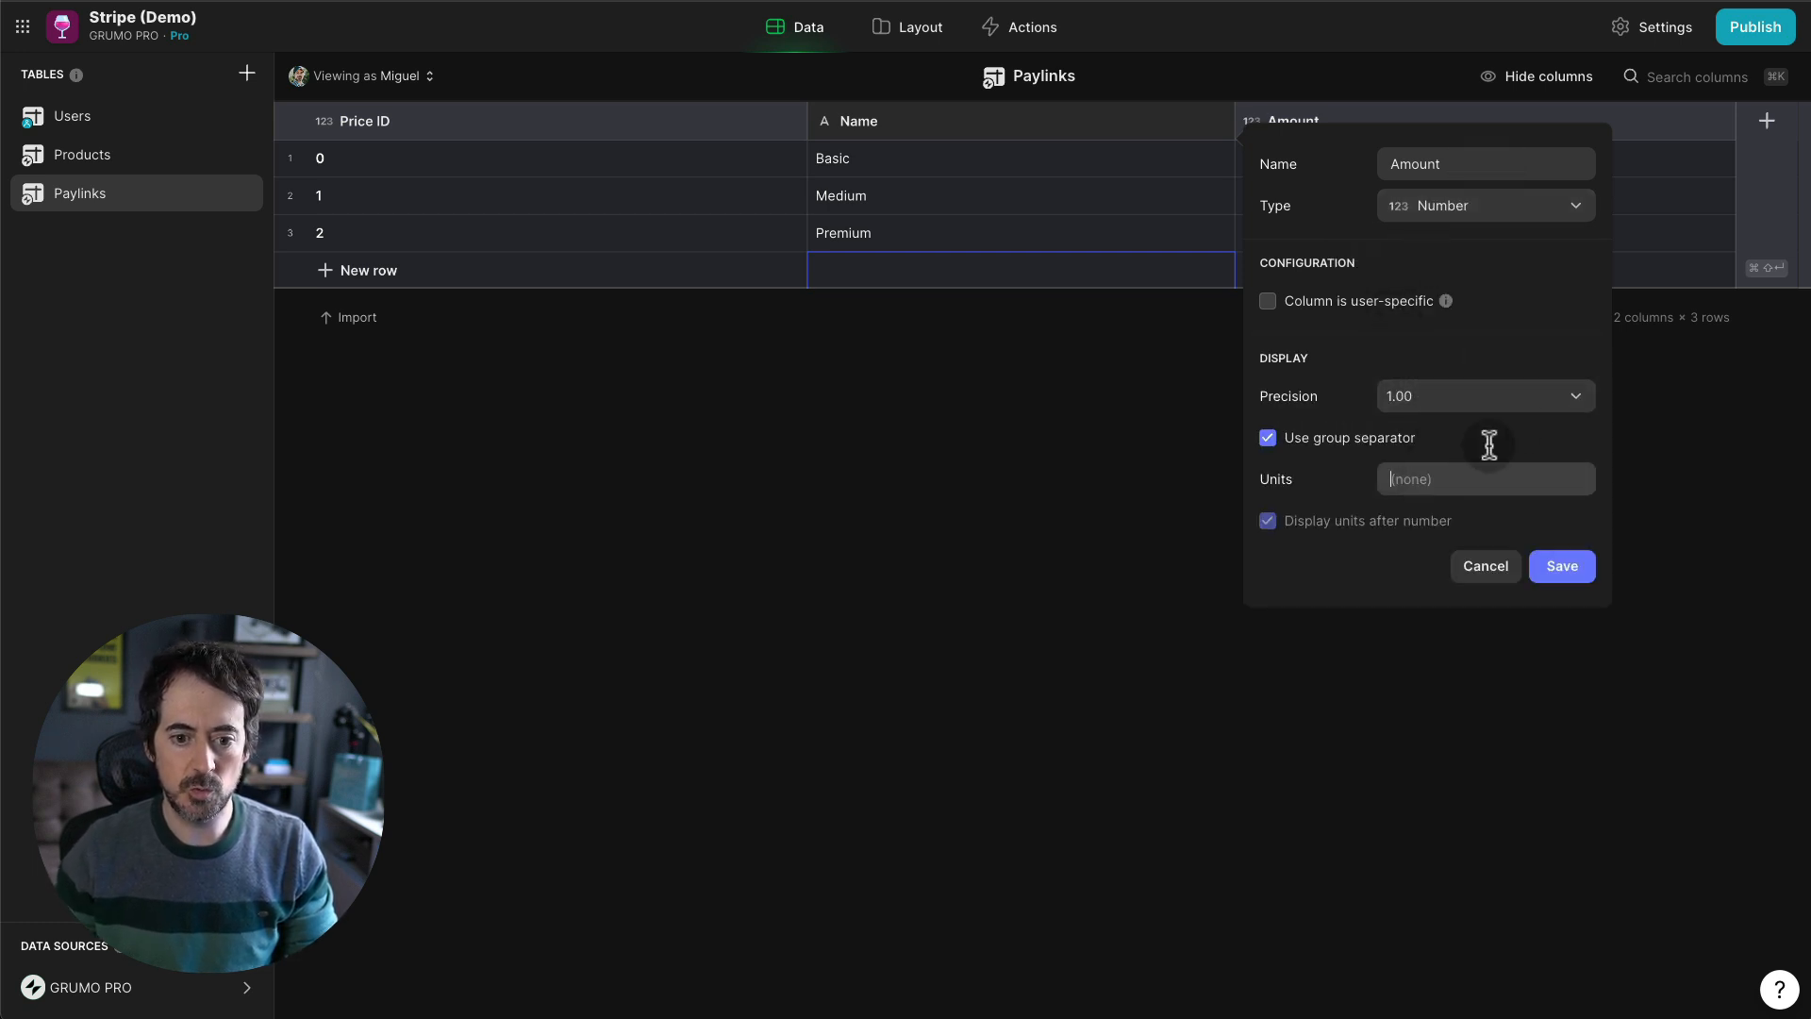
text($)
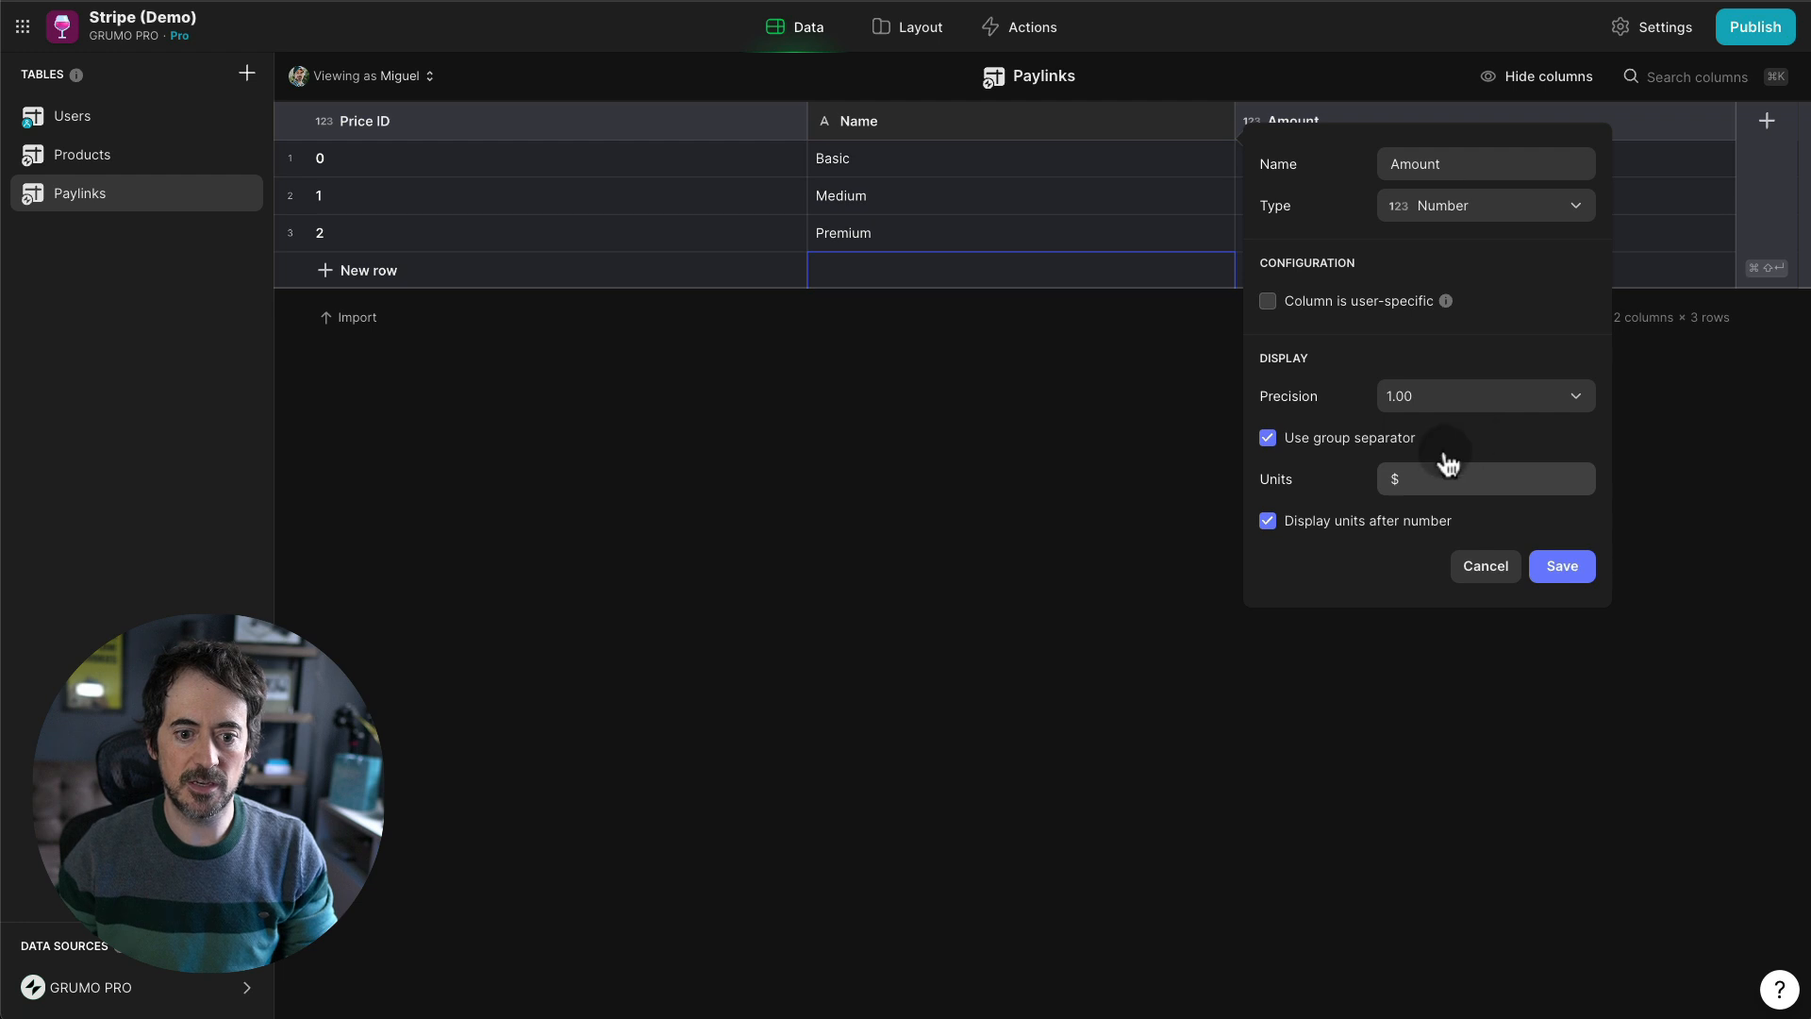
click(1311, 523)
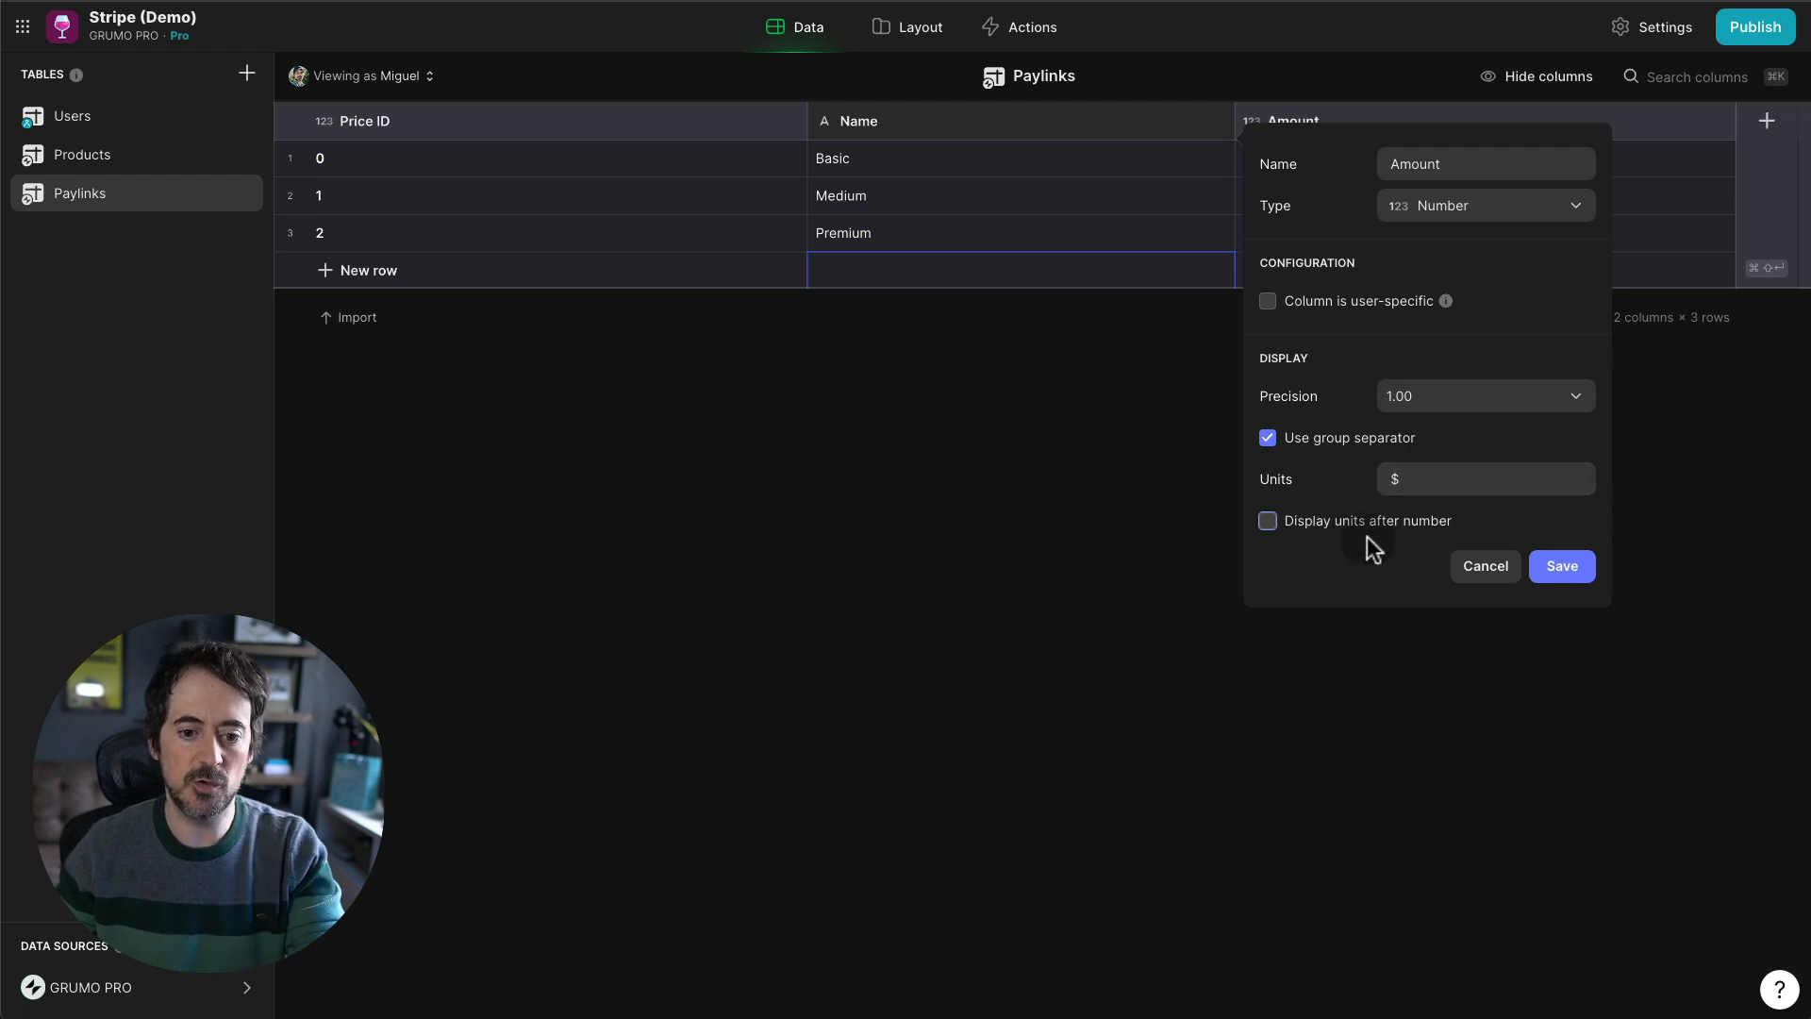
click(1561, 565)
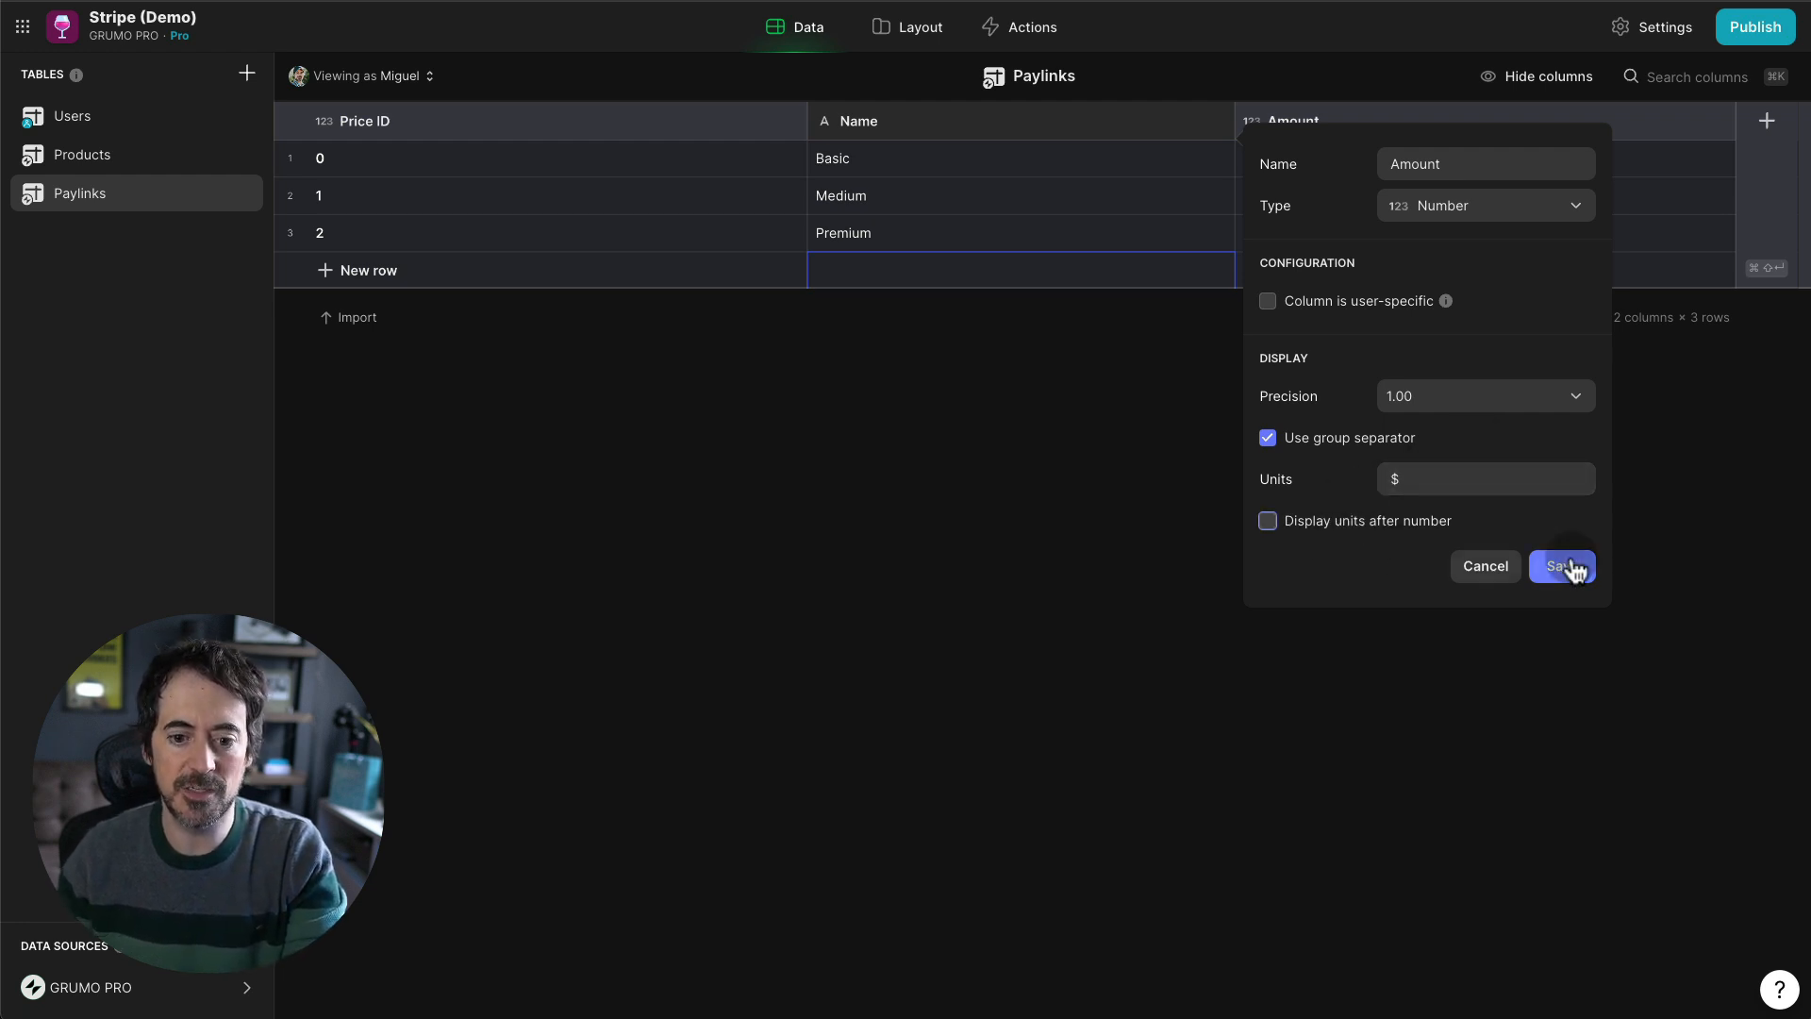
- Enter amounts 15, 30 and 45 for Basic, Medium and Premium
click(1309, 169)
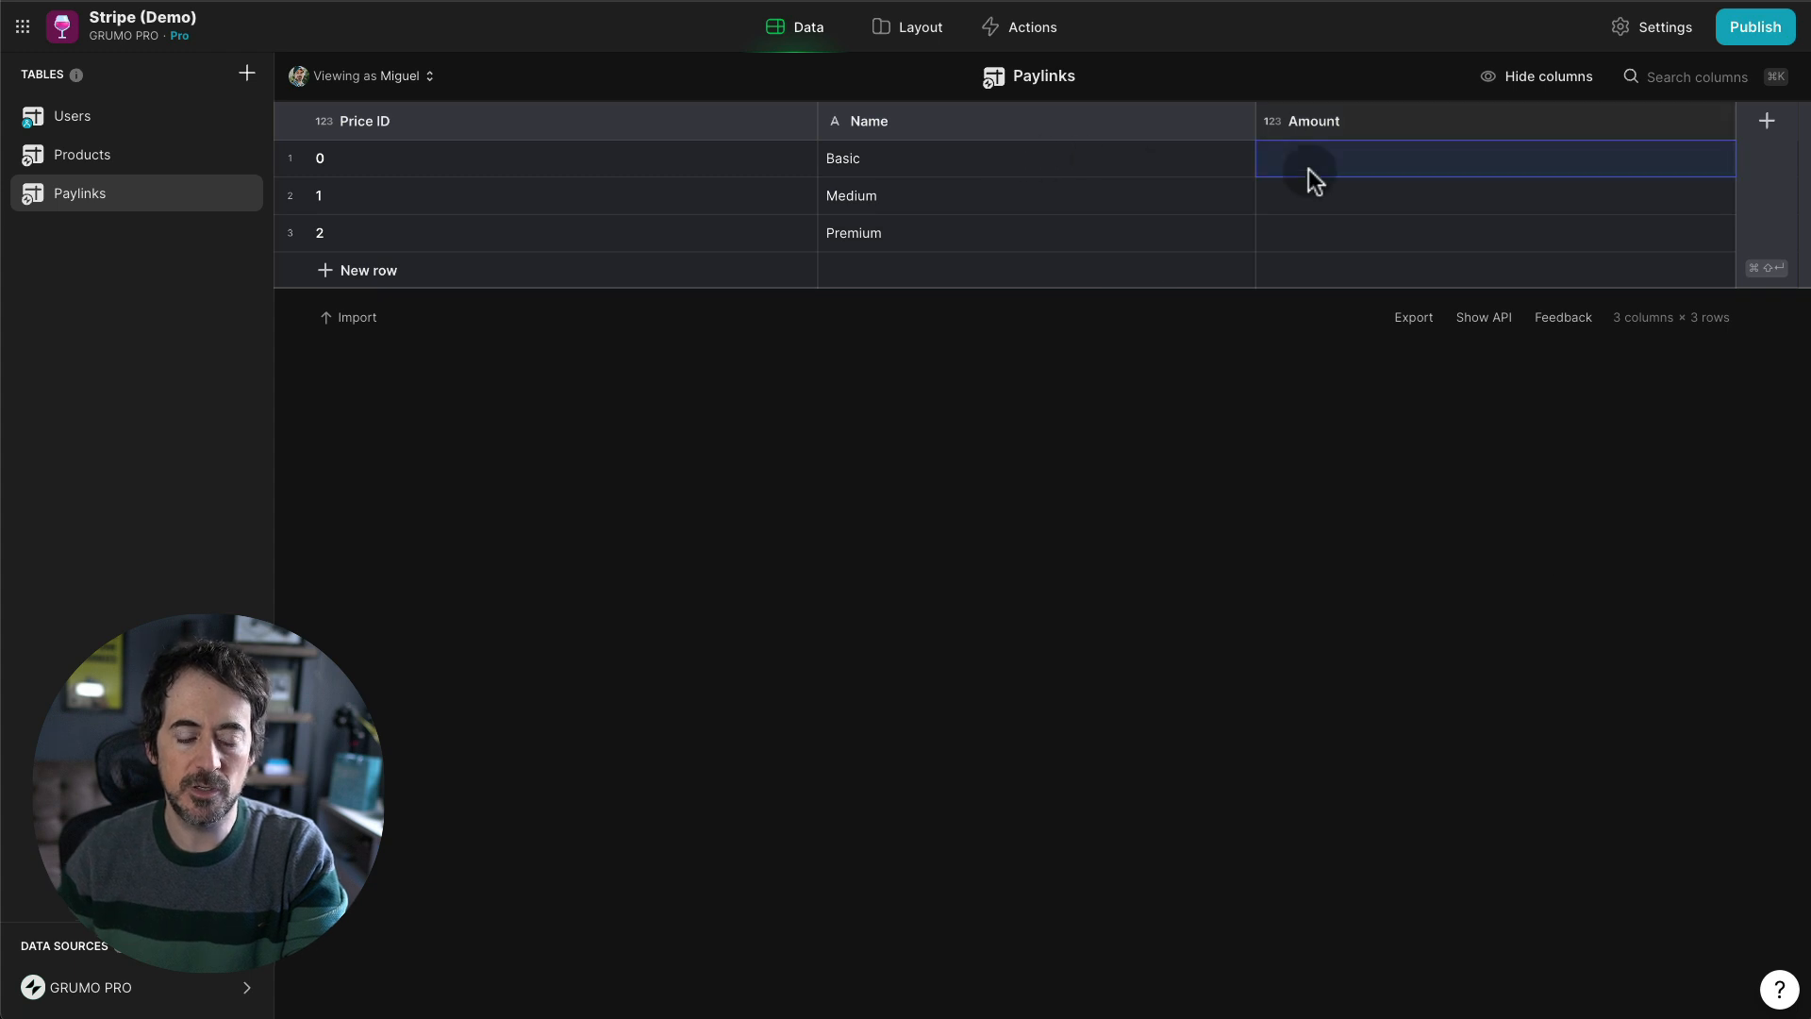
text(15)
key(Return)
text(30)
key(Return)
text(45)
key(Return)
click(1077, 461)
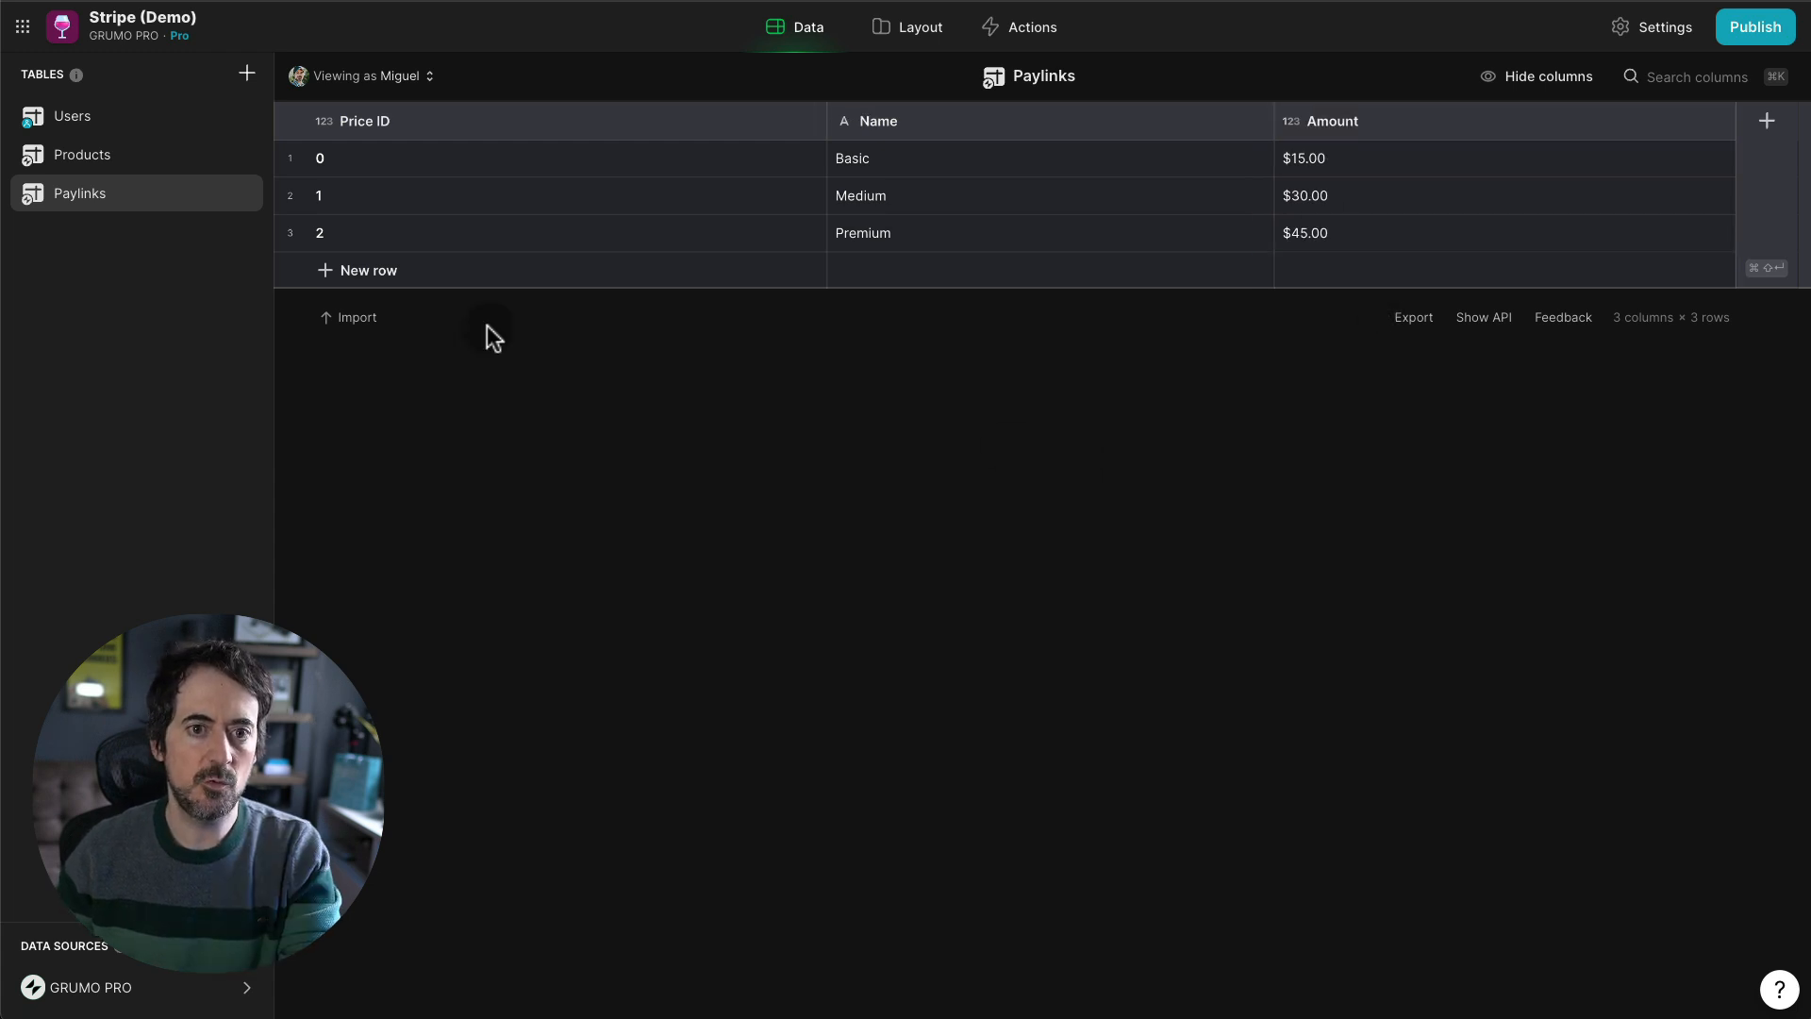
click(29, 154)
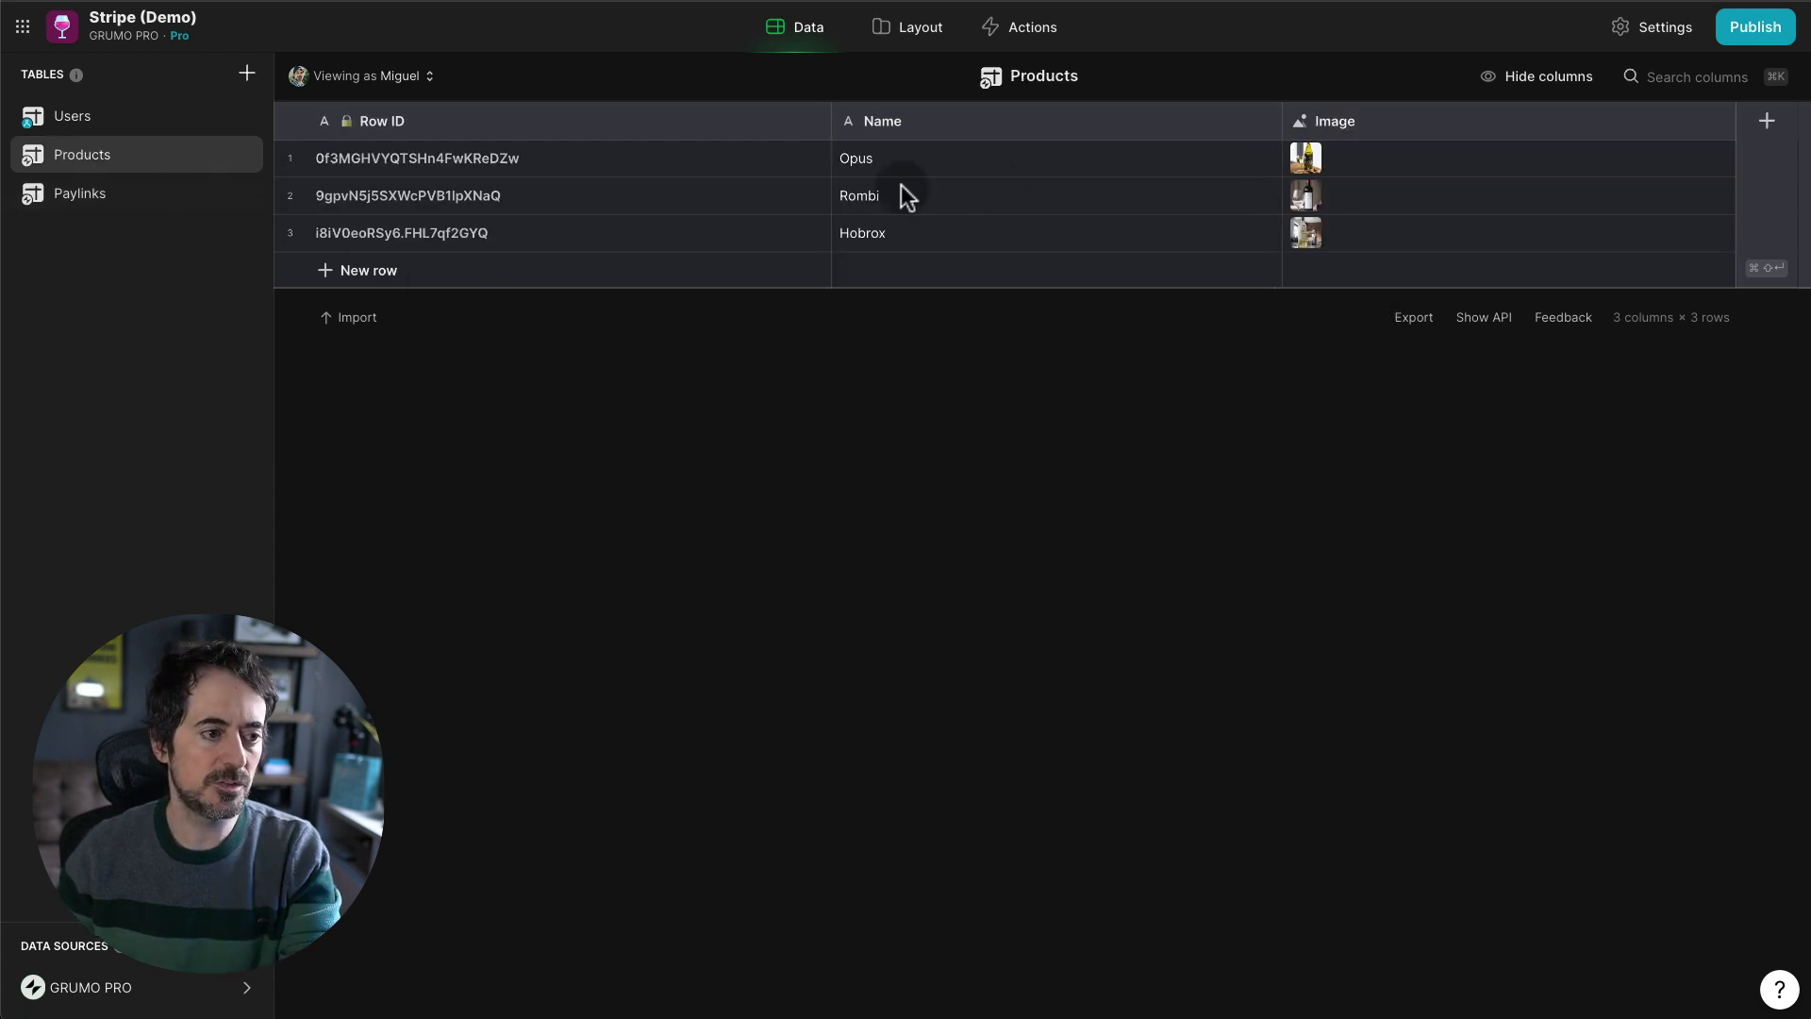
- Add a Price ID Number column to Products with precision 1 and no group separator
click(1767, 123)
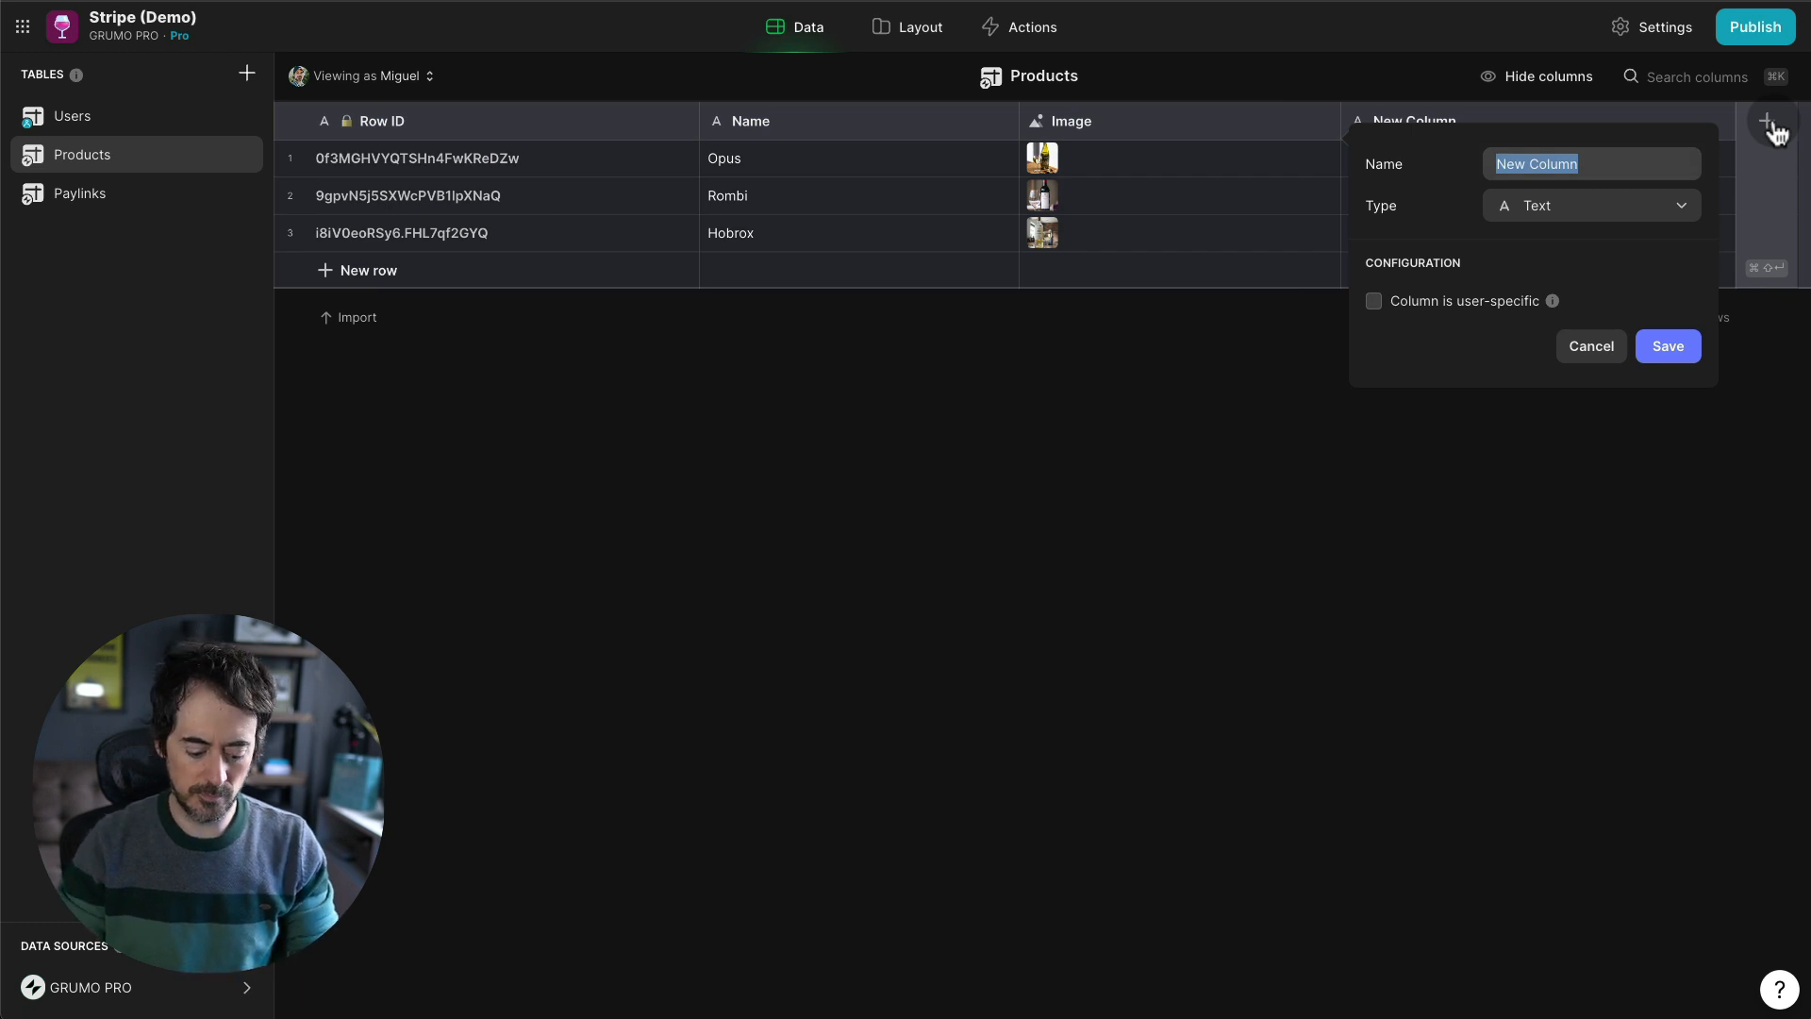
text(Price ID)
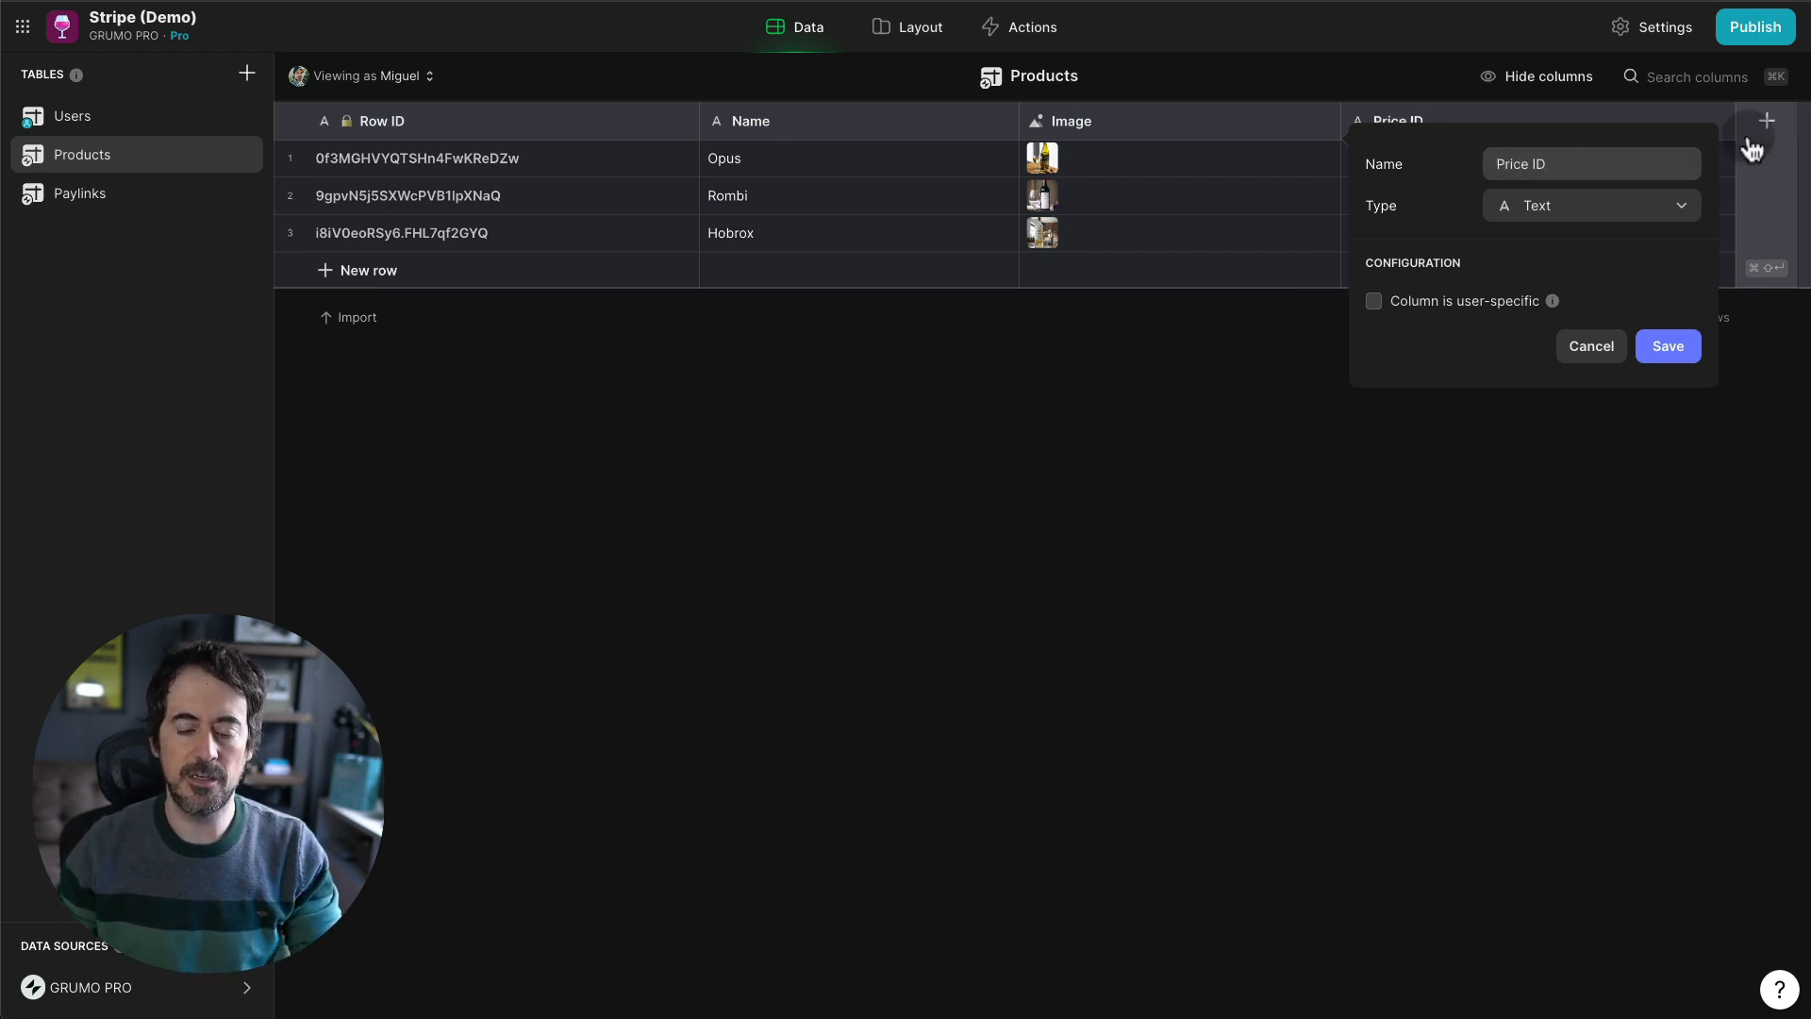
click(1576, 232)
text(num)
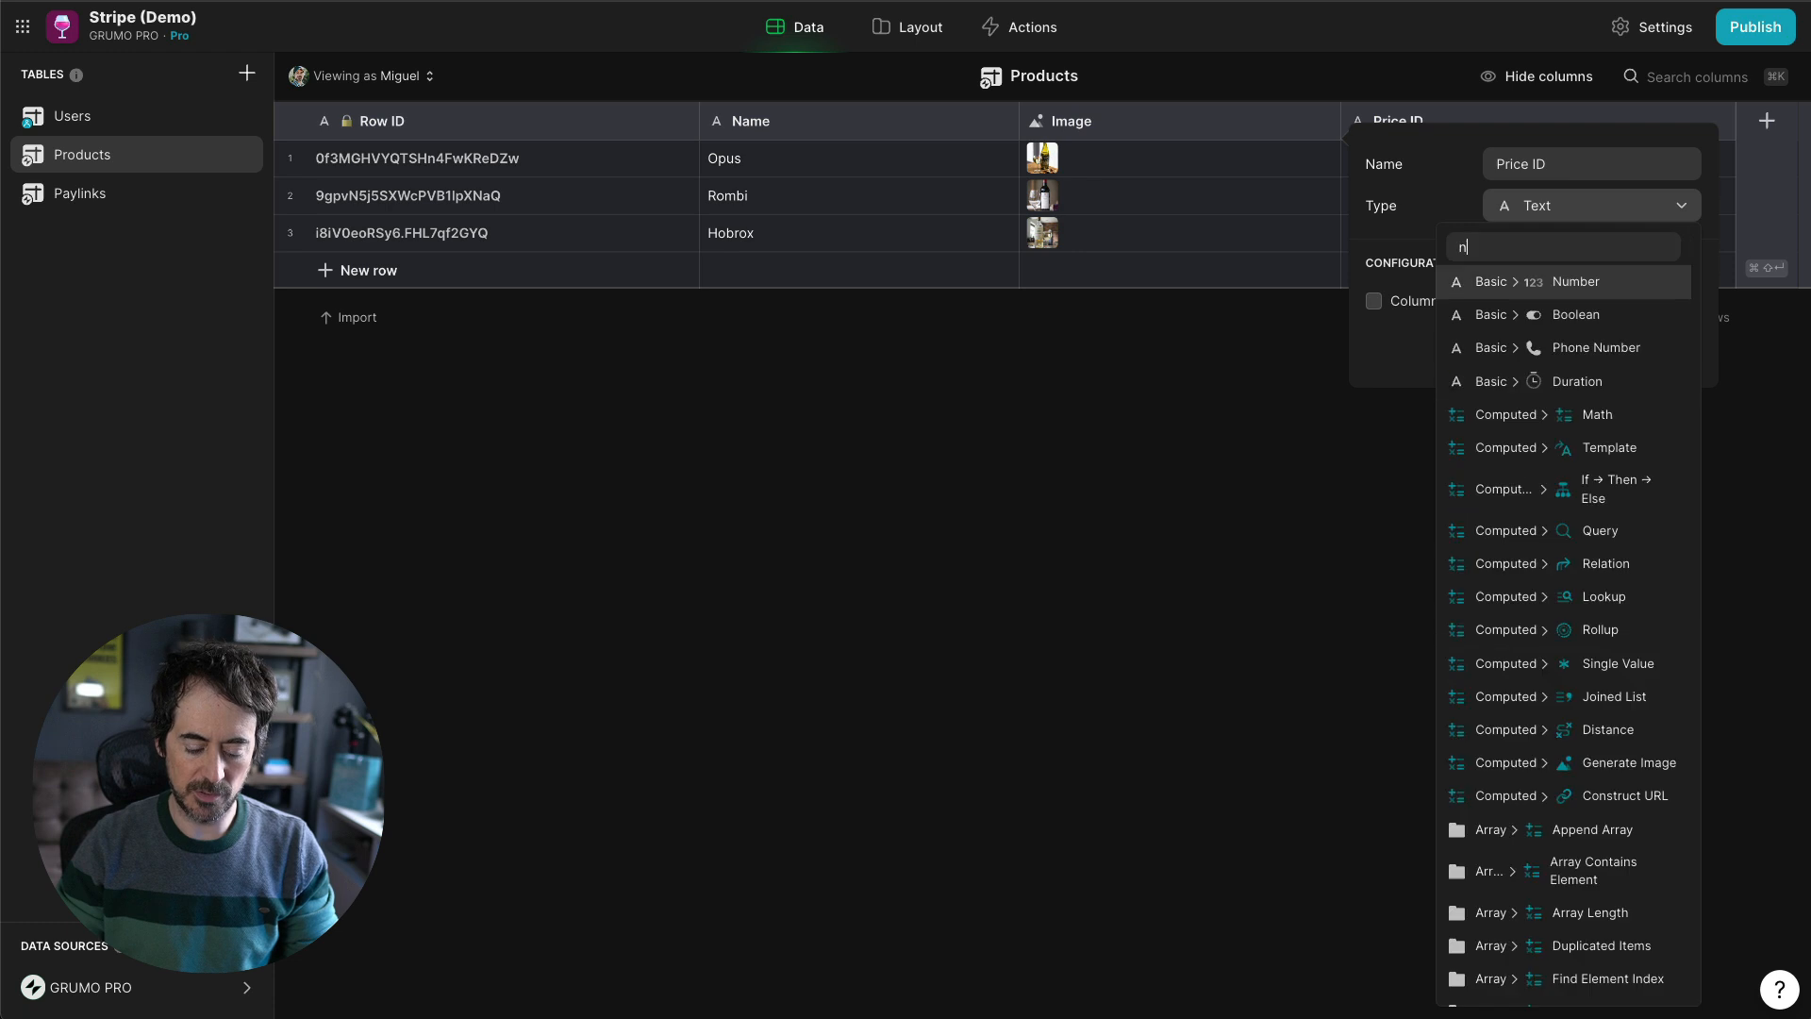
click(1552, 282)
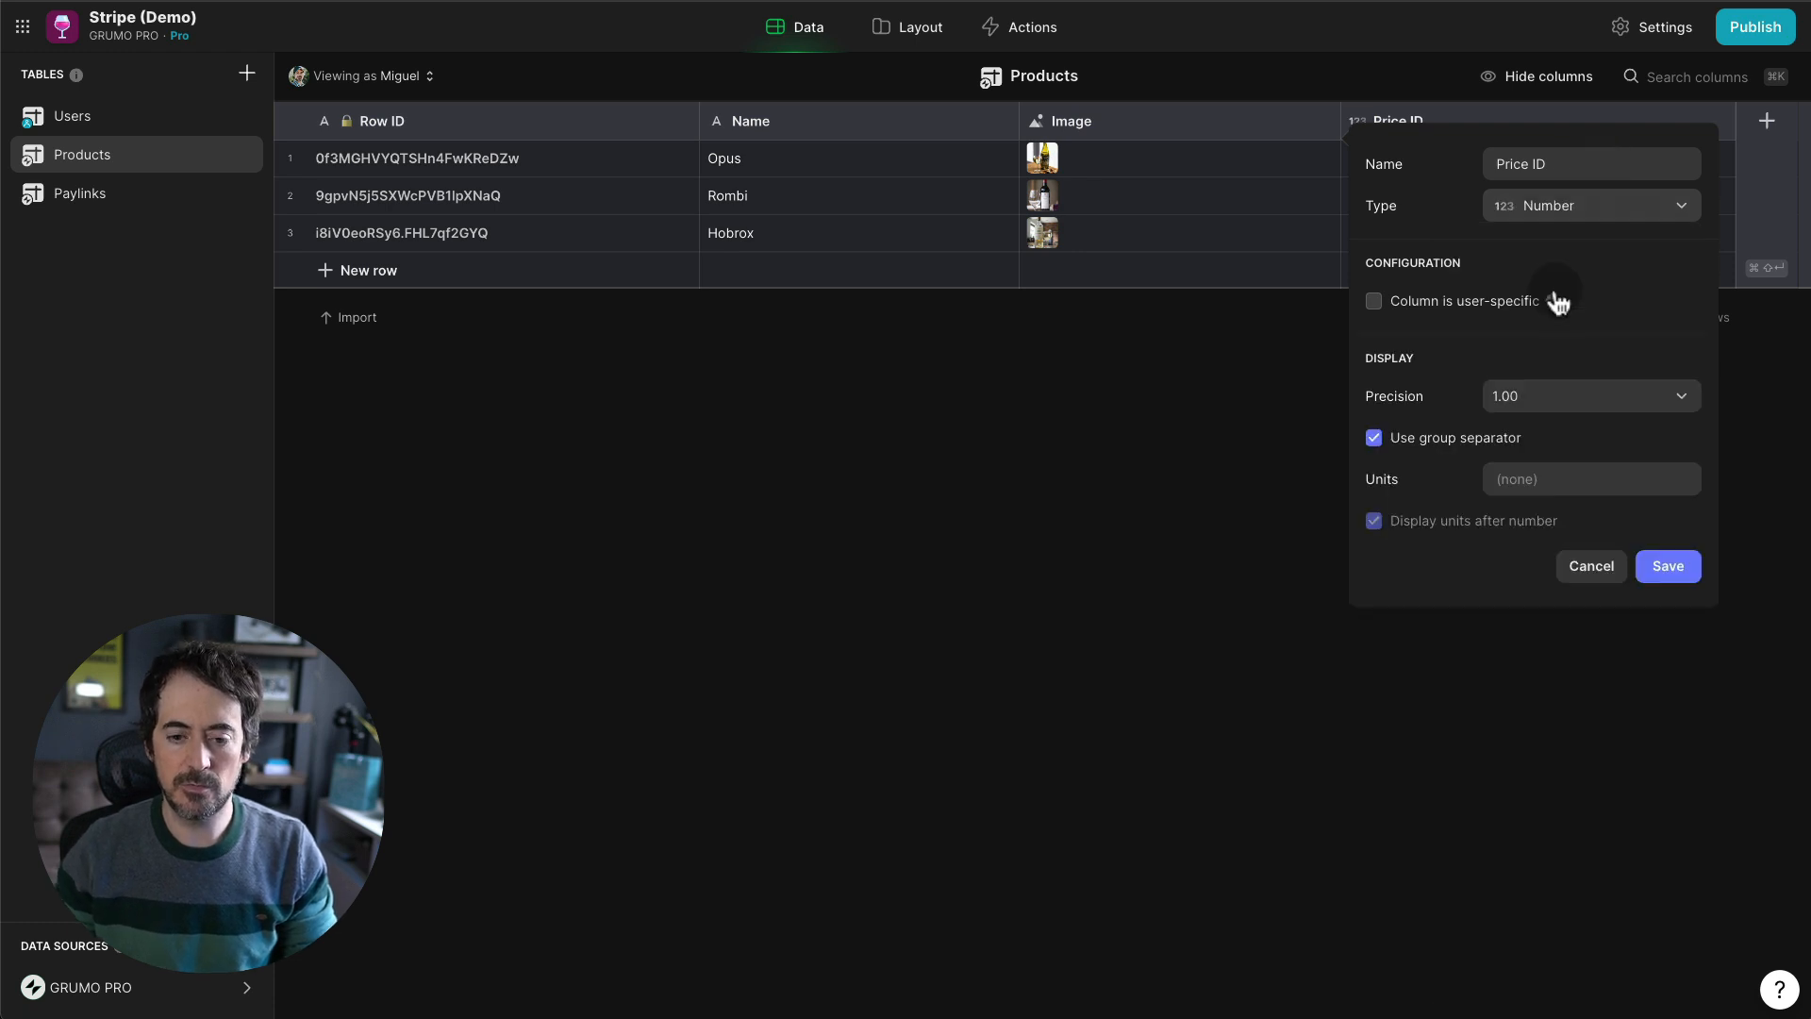
click(1533, 401)
click(1452, 432)
click(1373, 437)
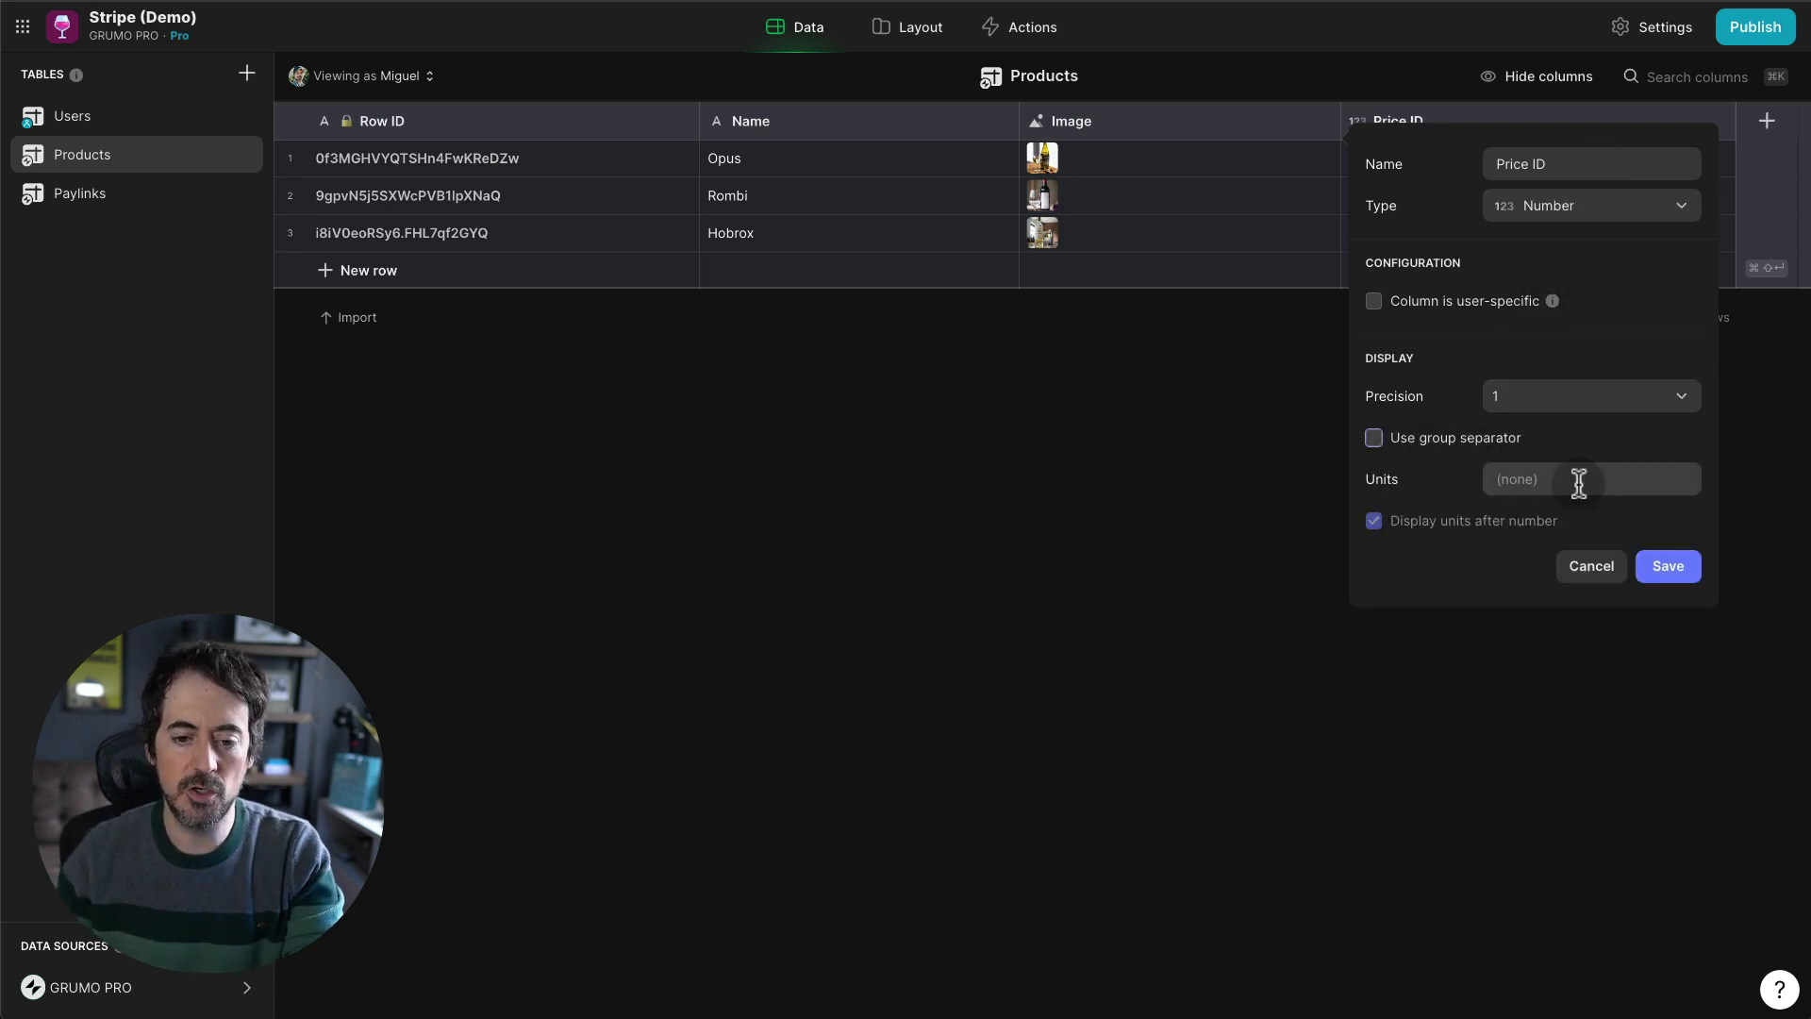
click(1666, 565)
- Enter Price IDs 0, 1 and 2 for Opus, Rombi and Hobrox
double_click(1398, 174)
text(0)
key(Return)
text(1)
key(Return)
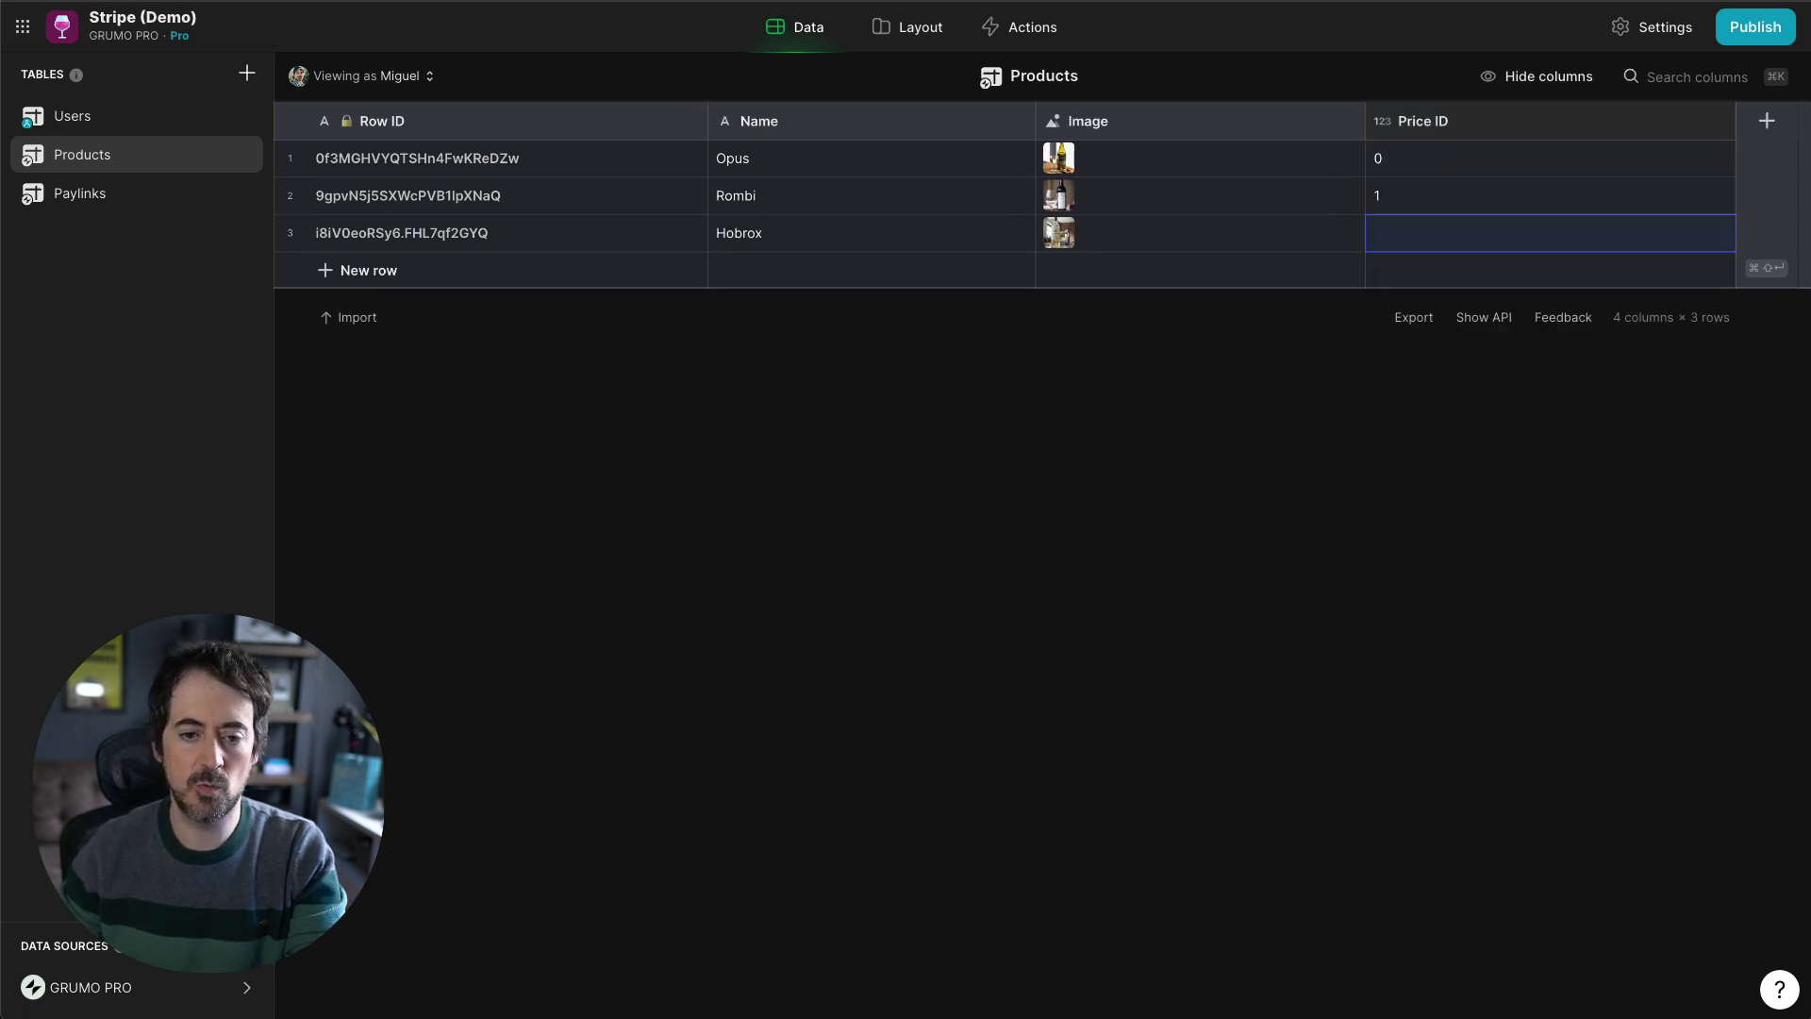
text(2)
key(Return)
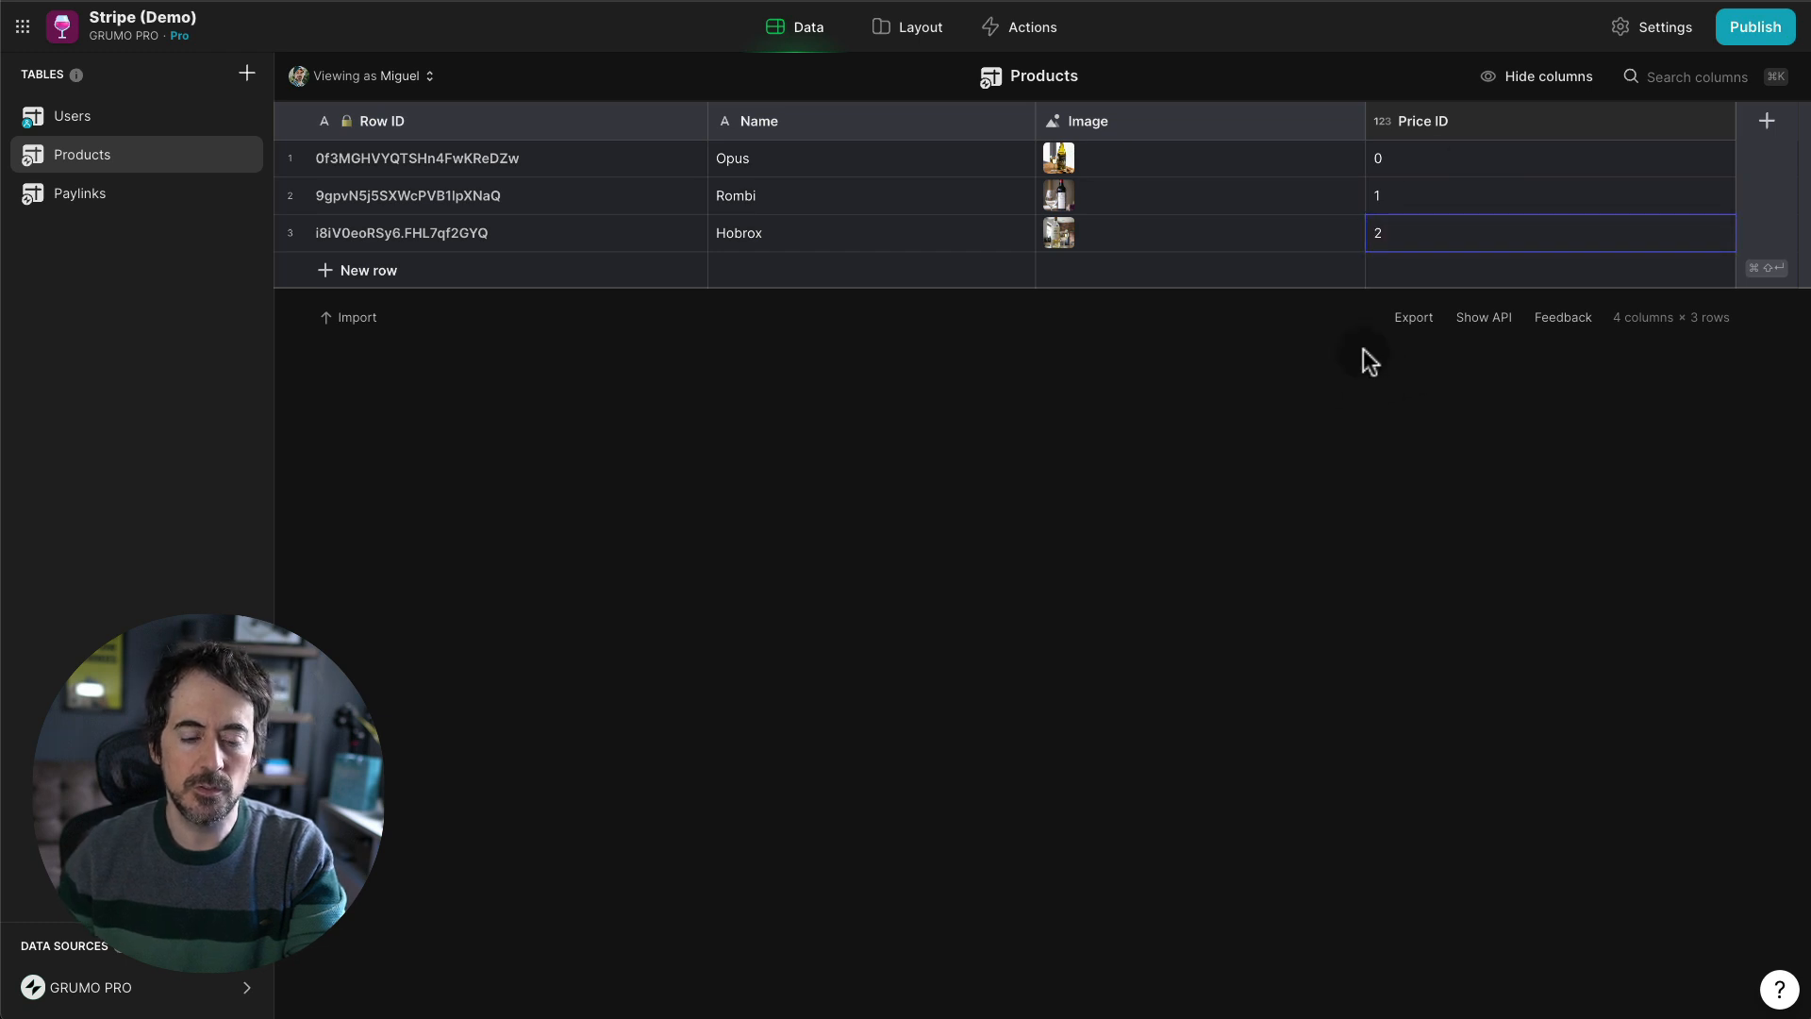
- Add a Single Value column named Price that gets a row counted from the start
click(1742, 135)
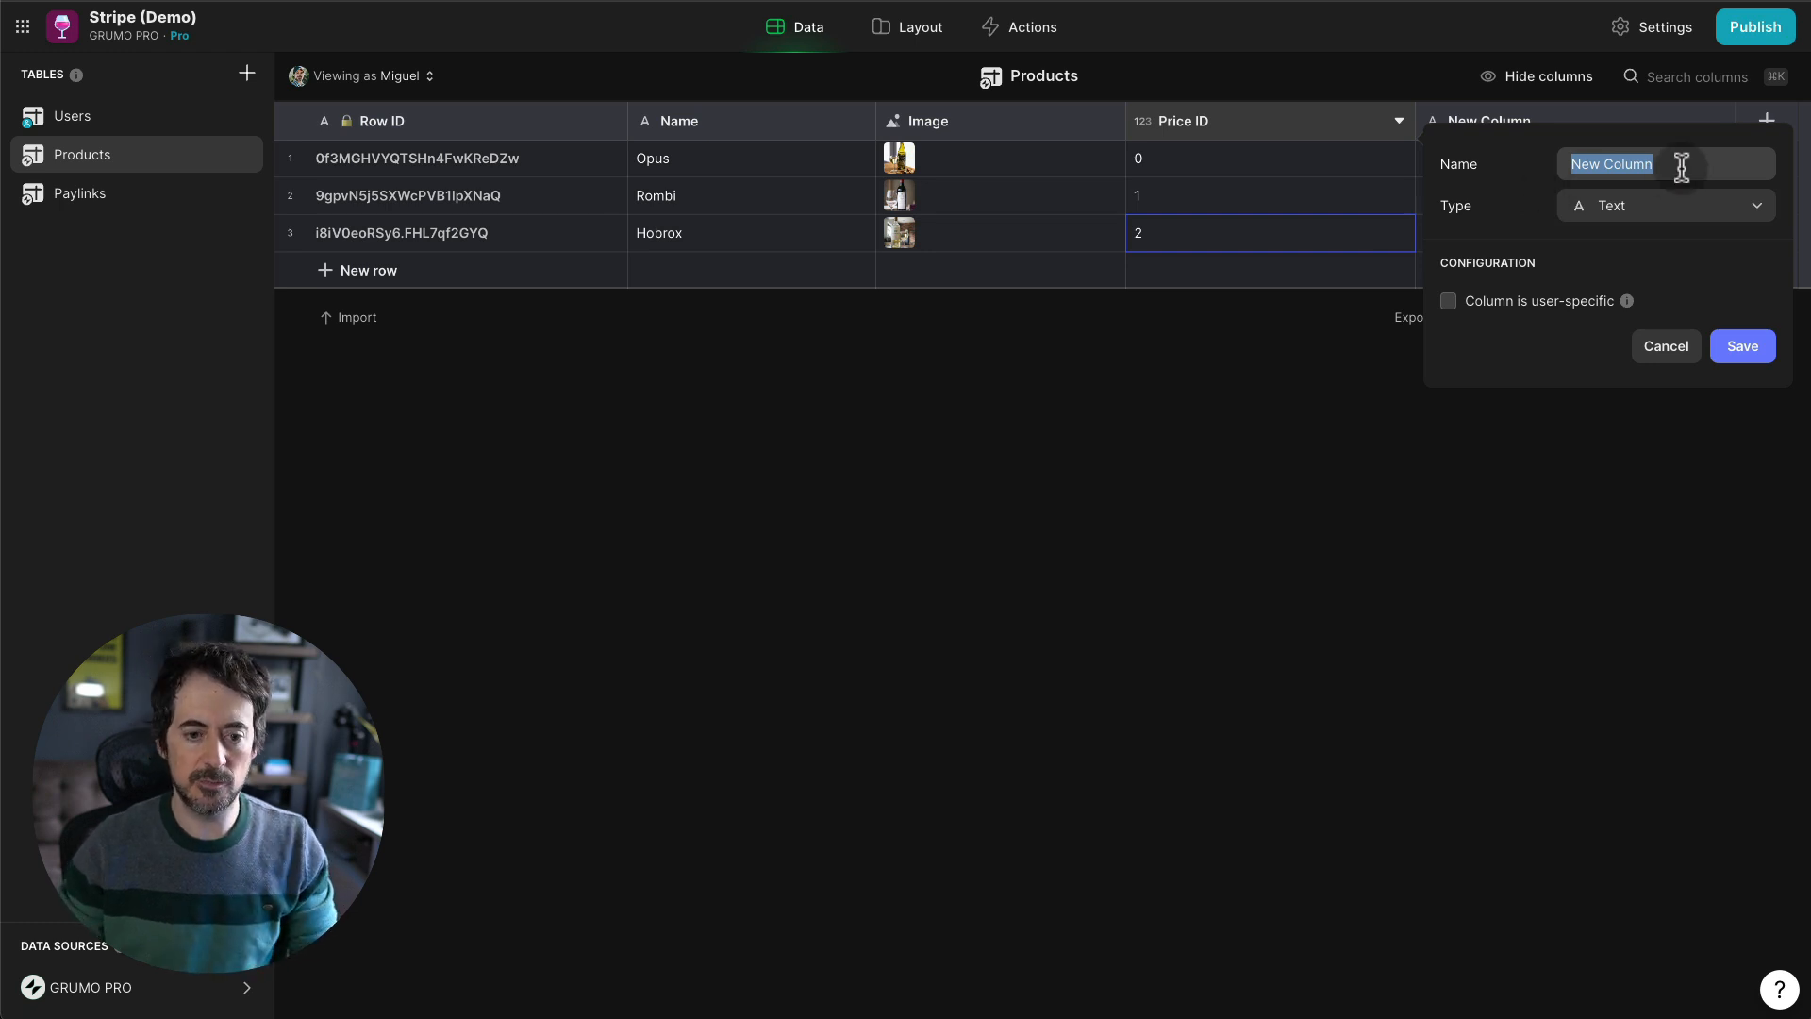
text(Price)
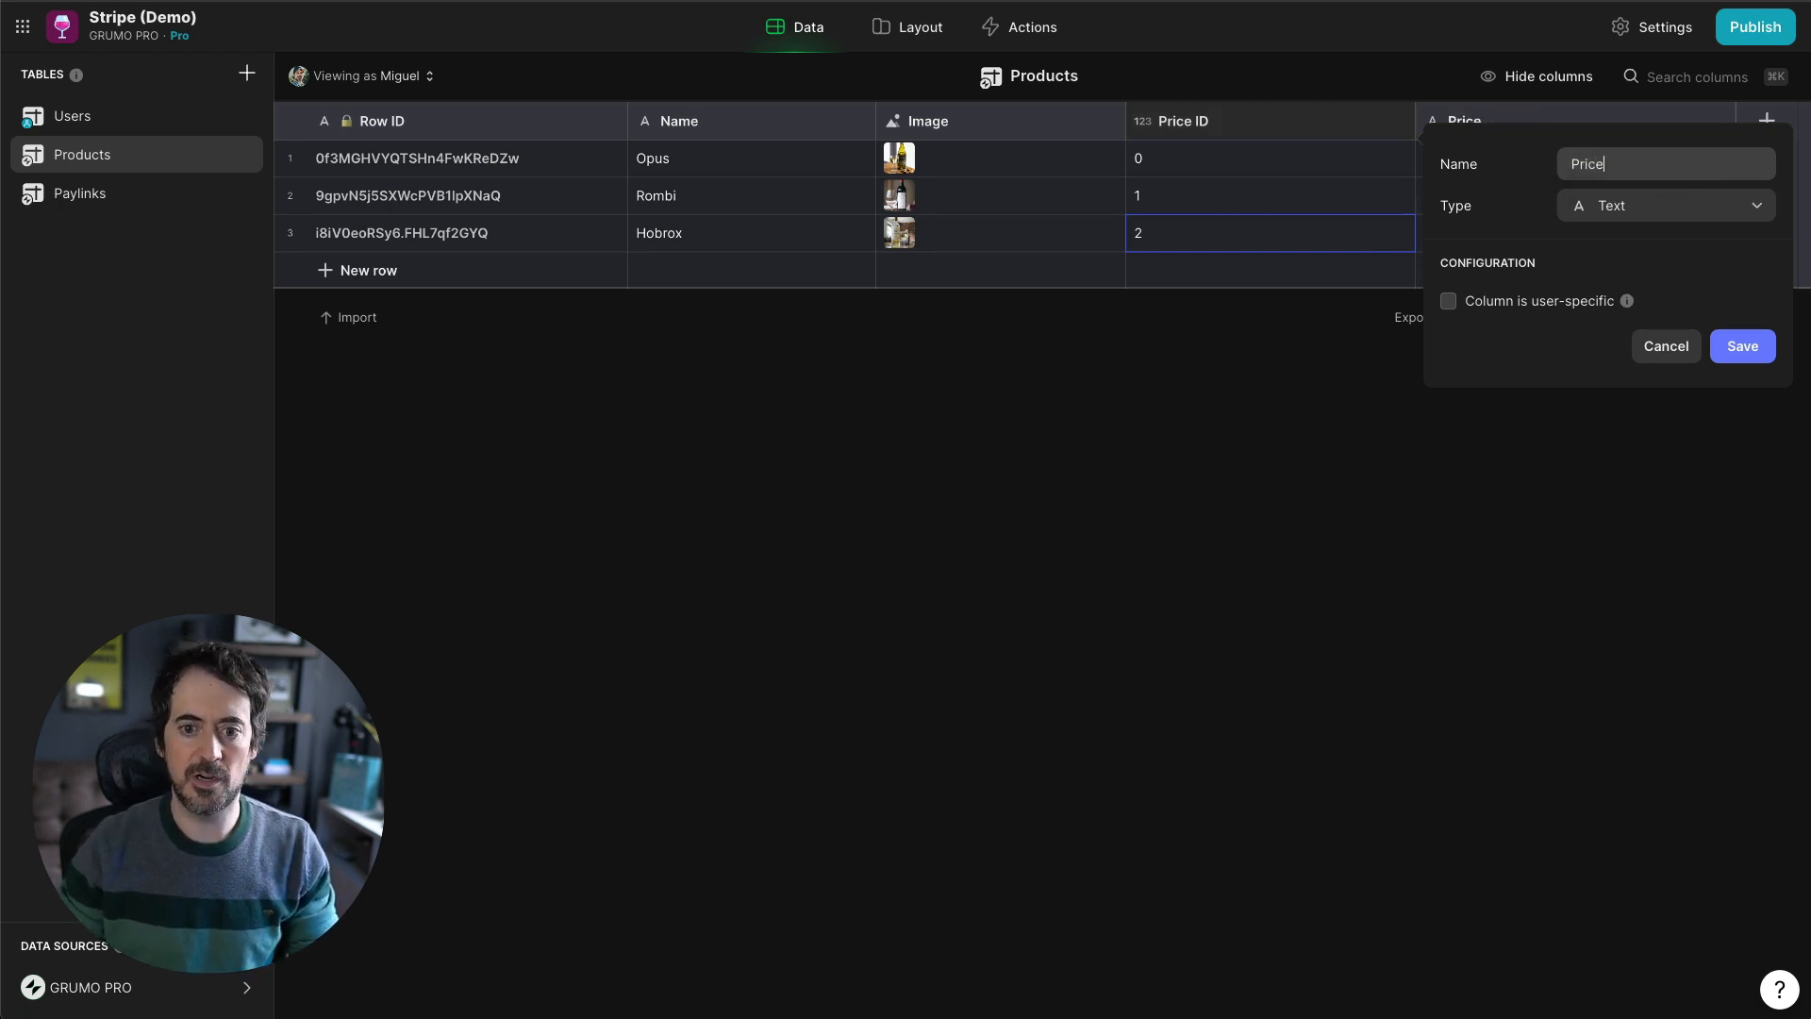
click(1645, 207)
text(sin)
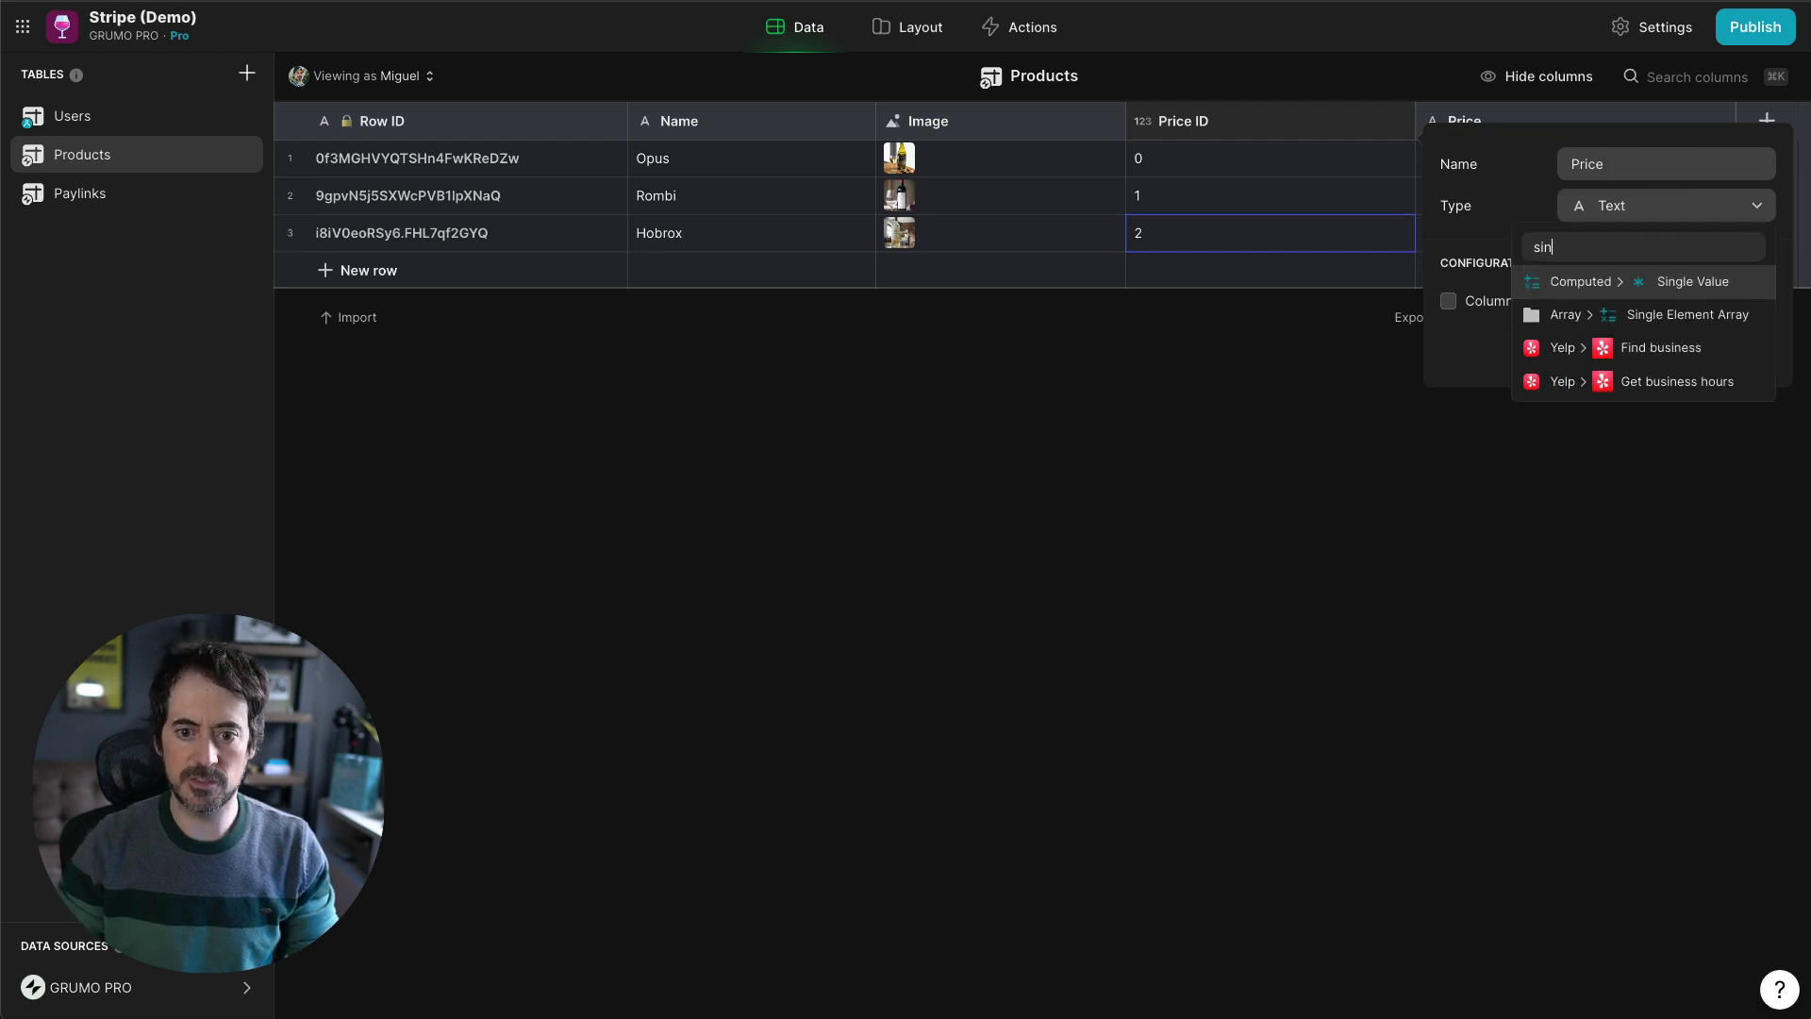
key(Return)
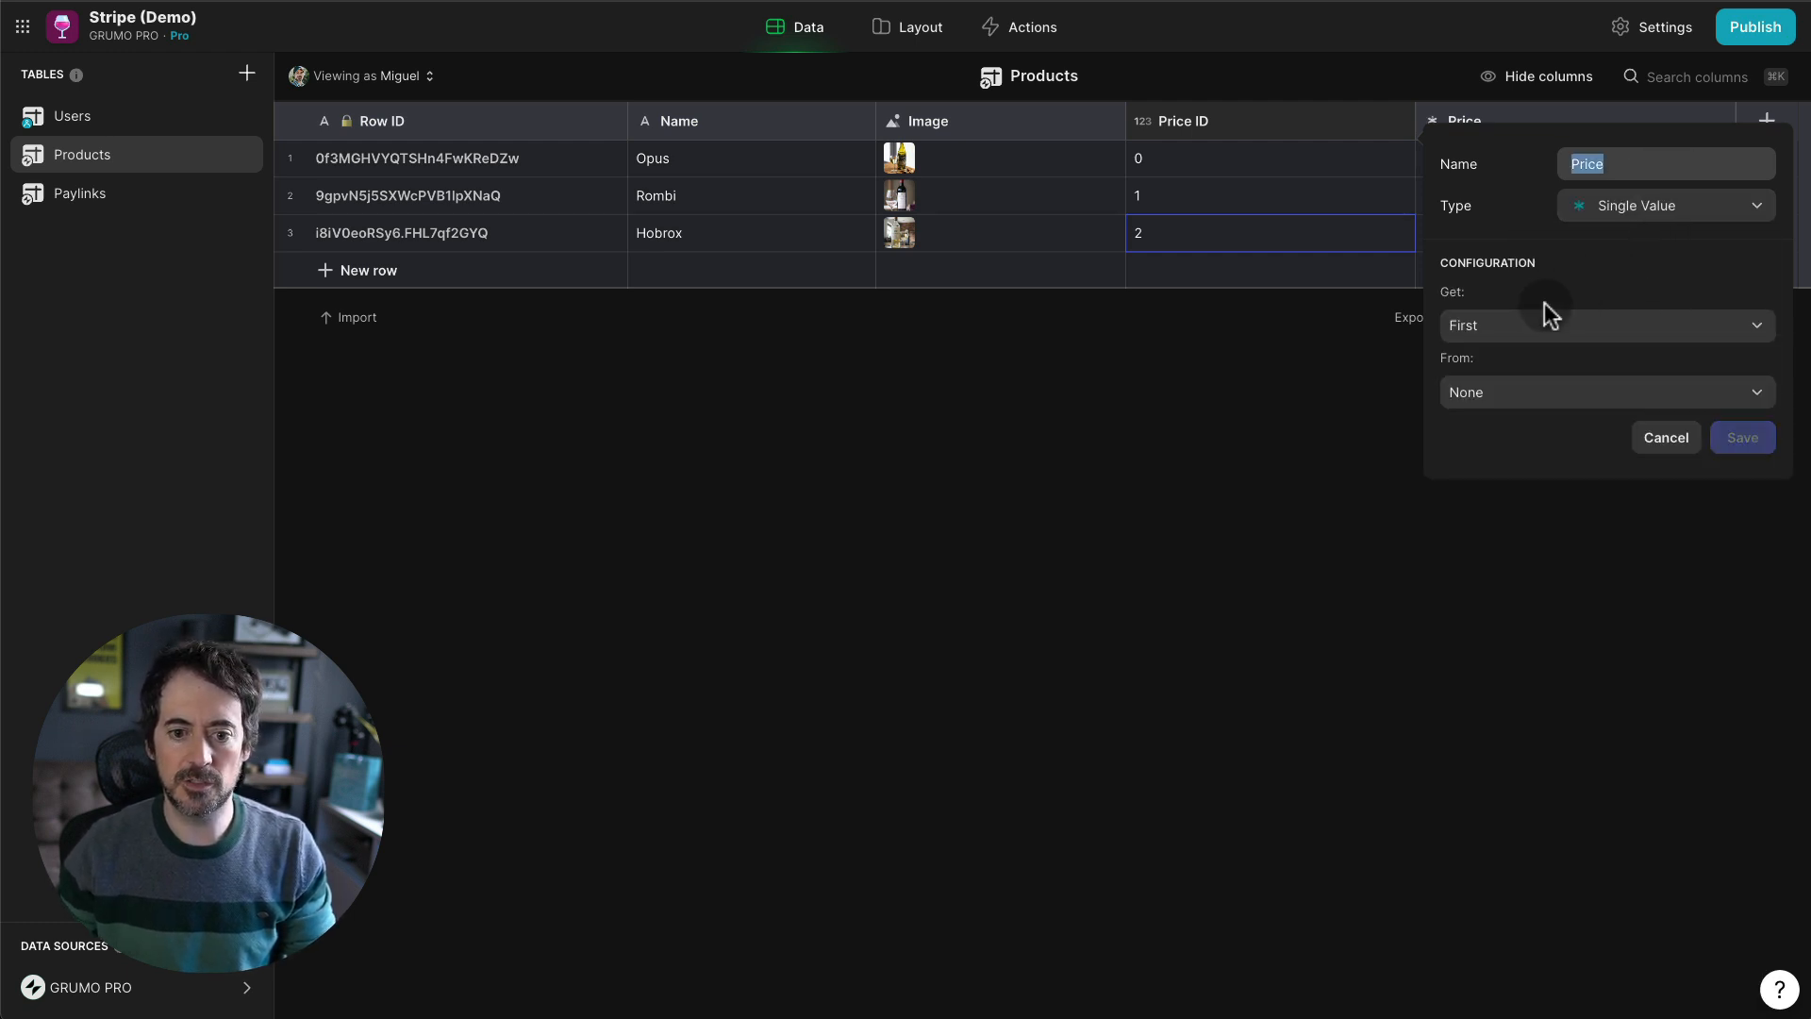
click(1575, 330)
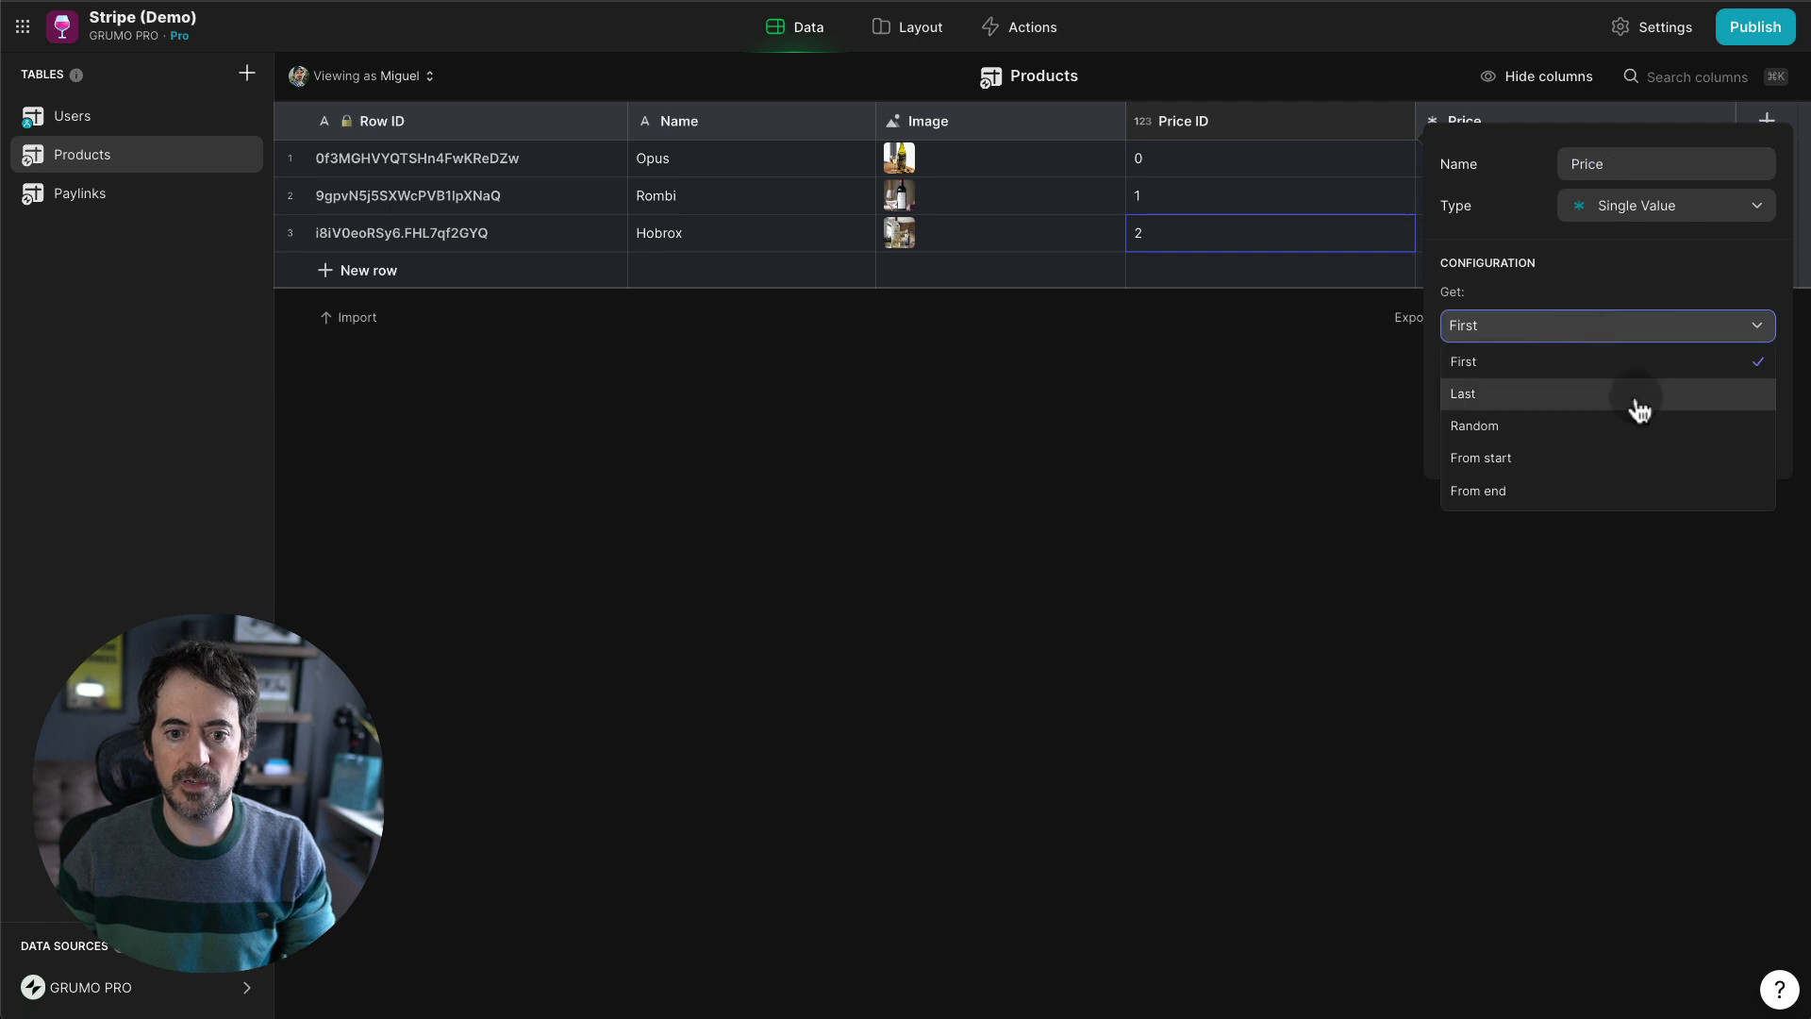
click(1610, 459)
- Use Price ID as the row and pull Paylinks' Amount into Price ($15.00, $30.00, $45.00)
click(1762, 392)
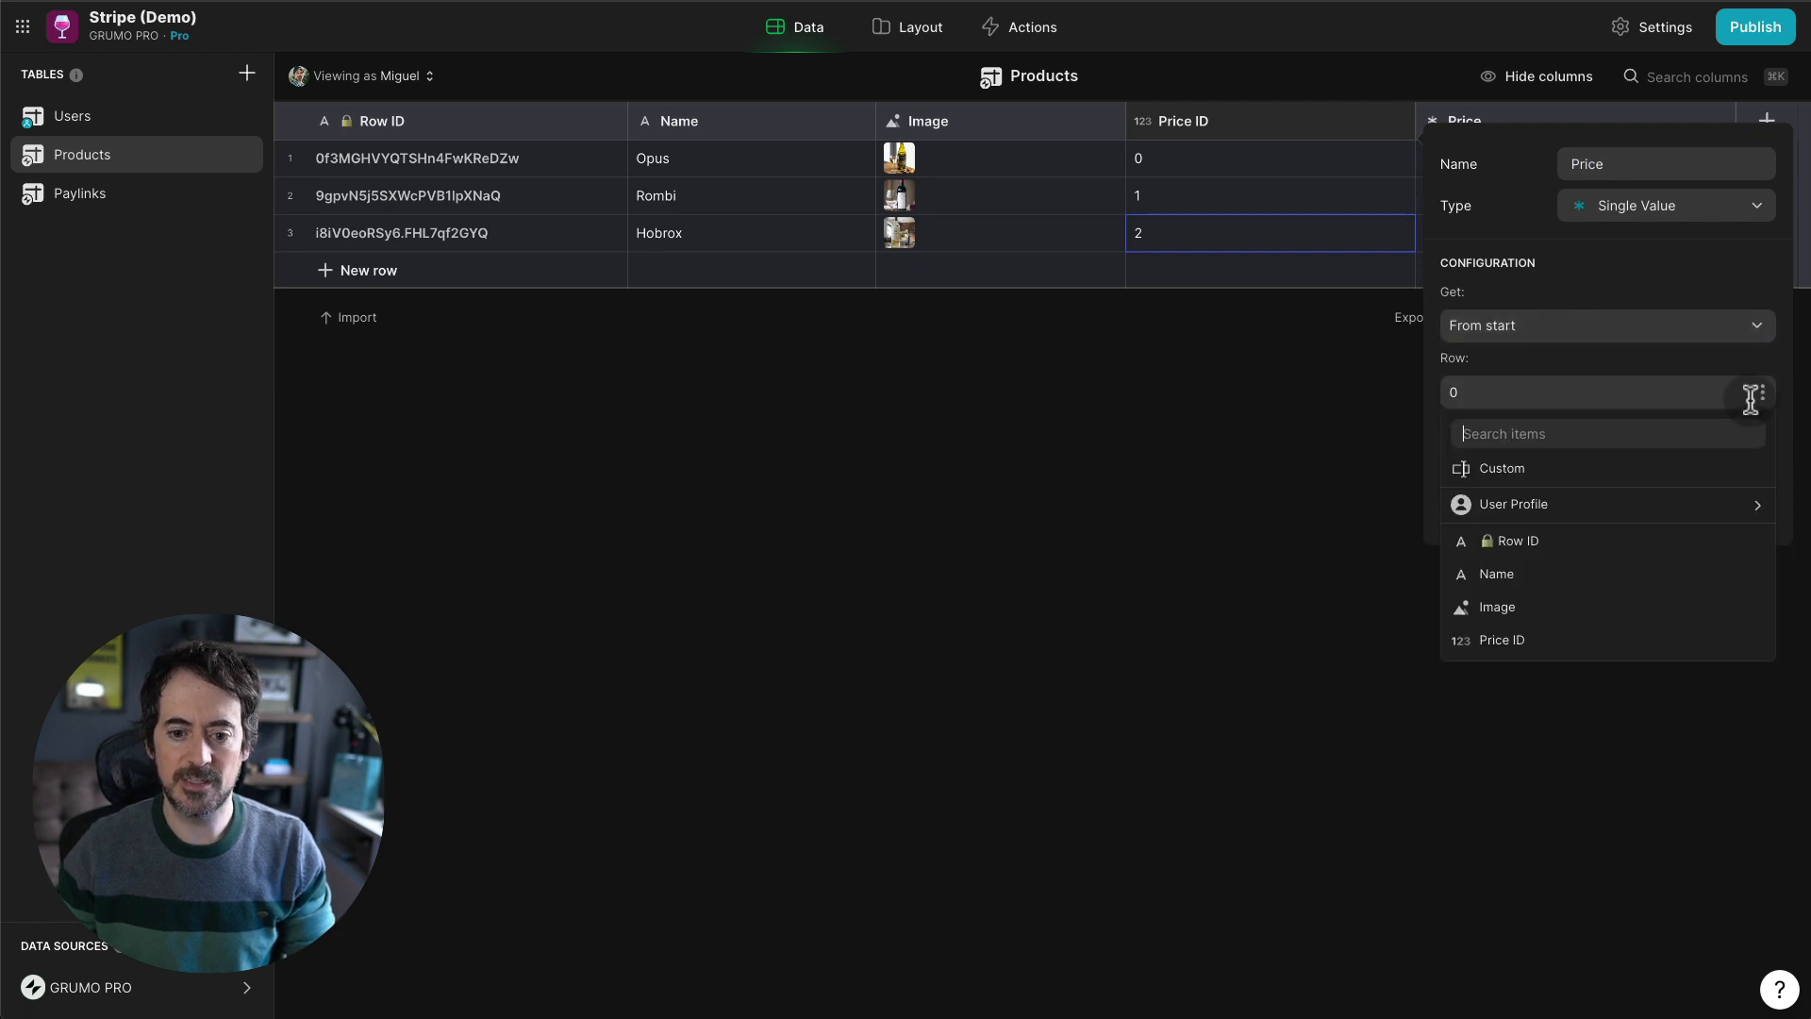
click(1547, 639)
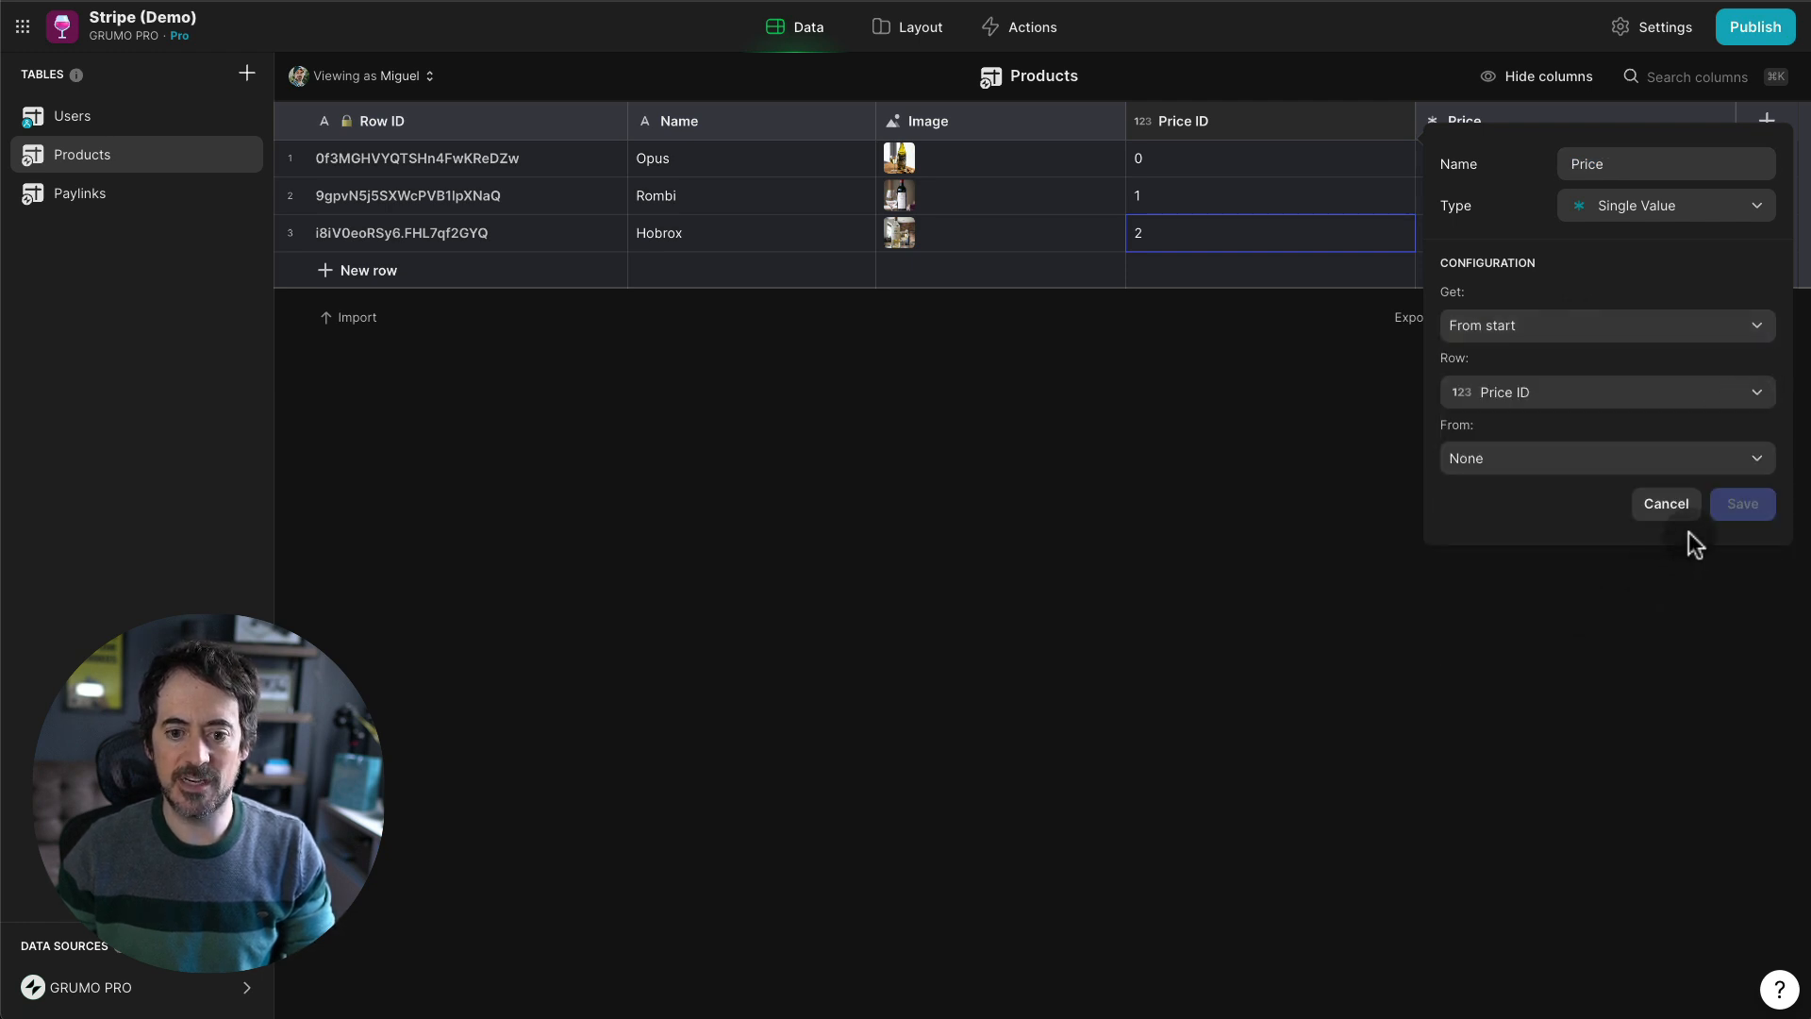
click(1604, 468)
mouse_move(1551, 608)
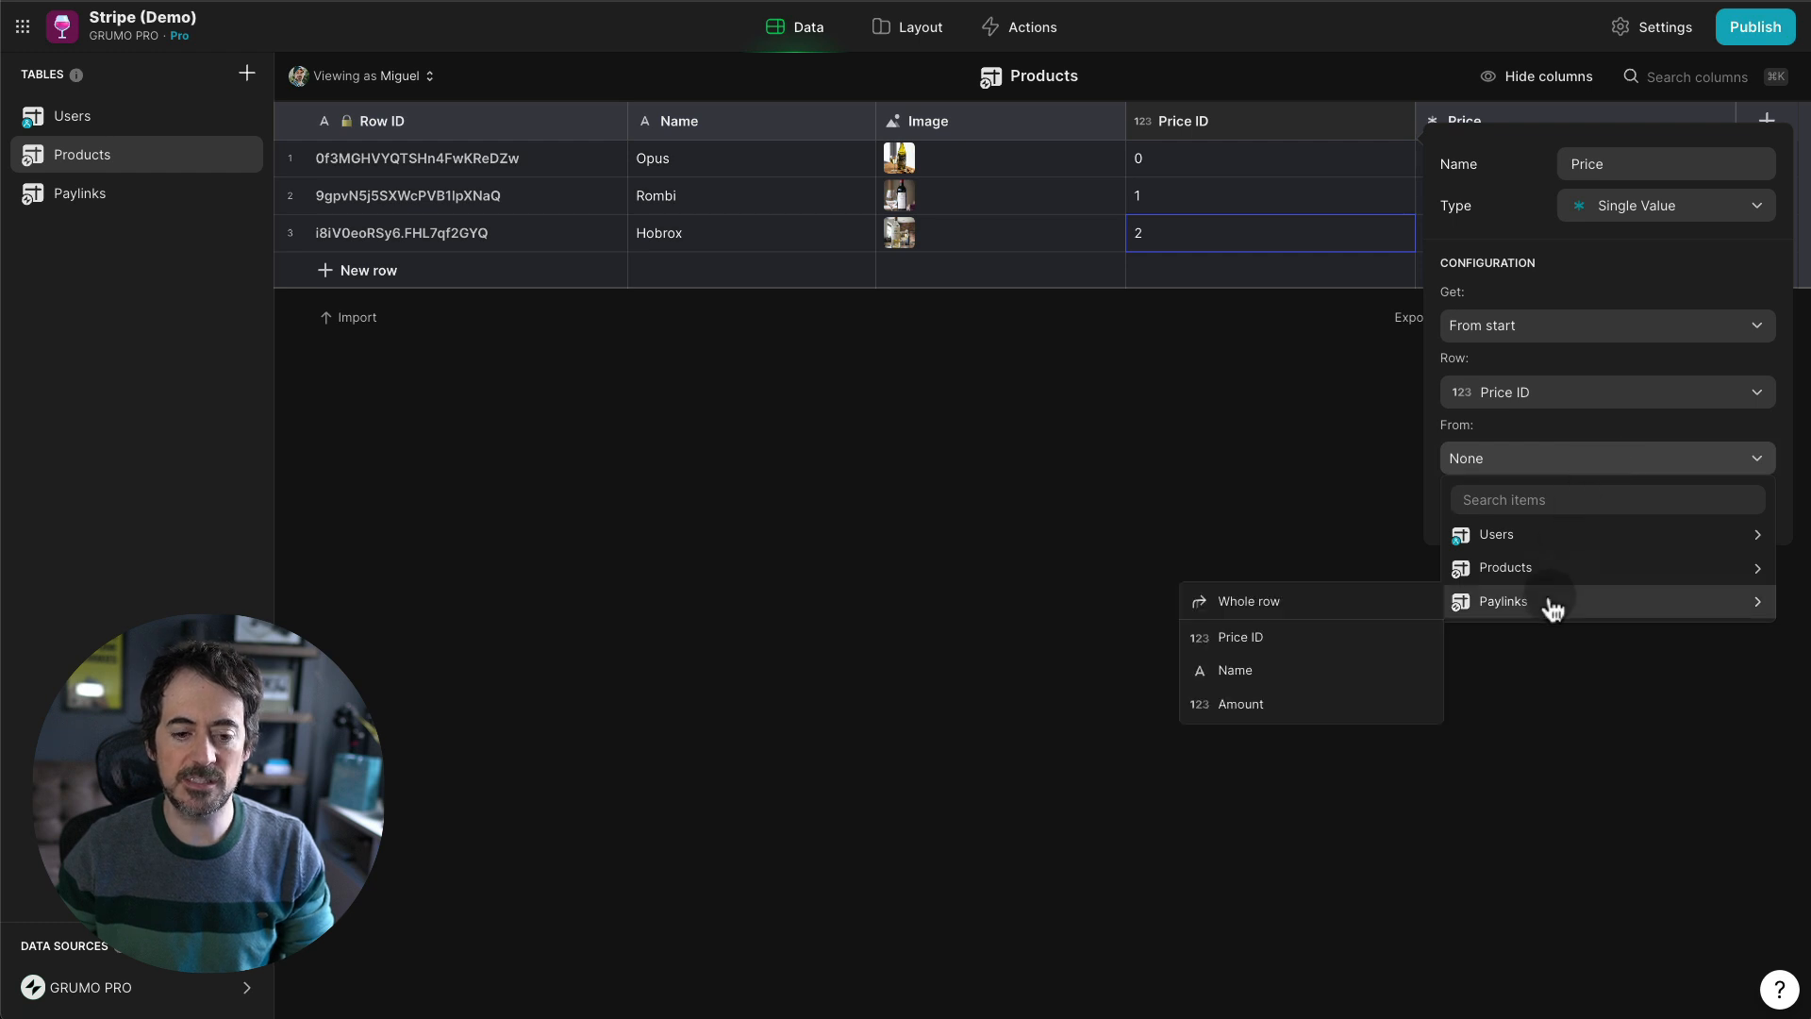
click(1243, 705)
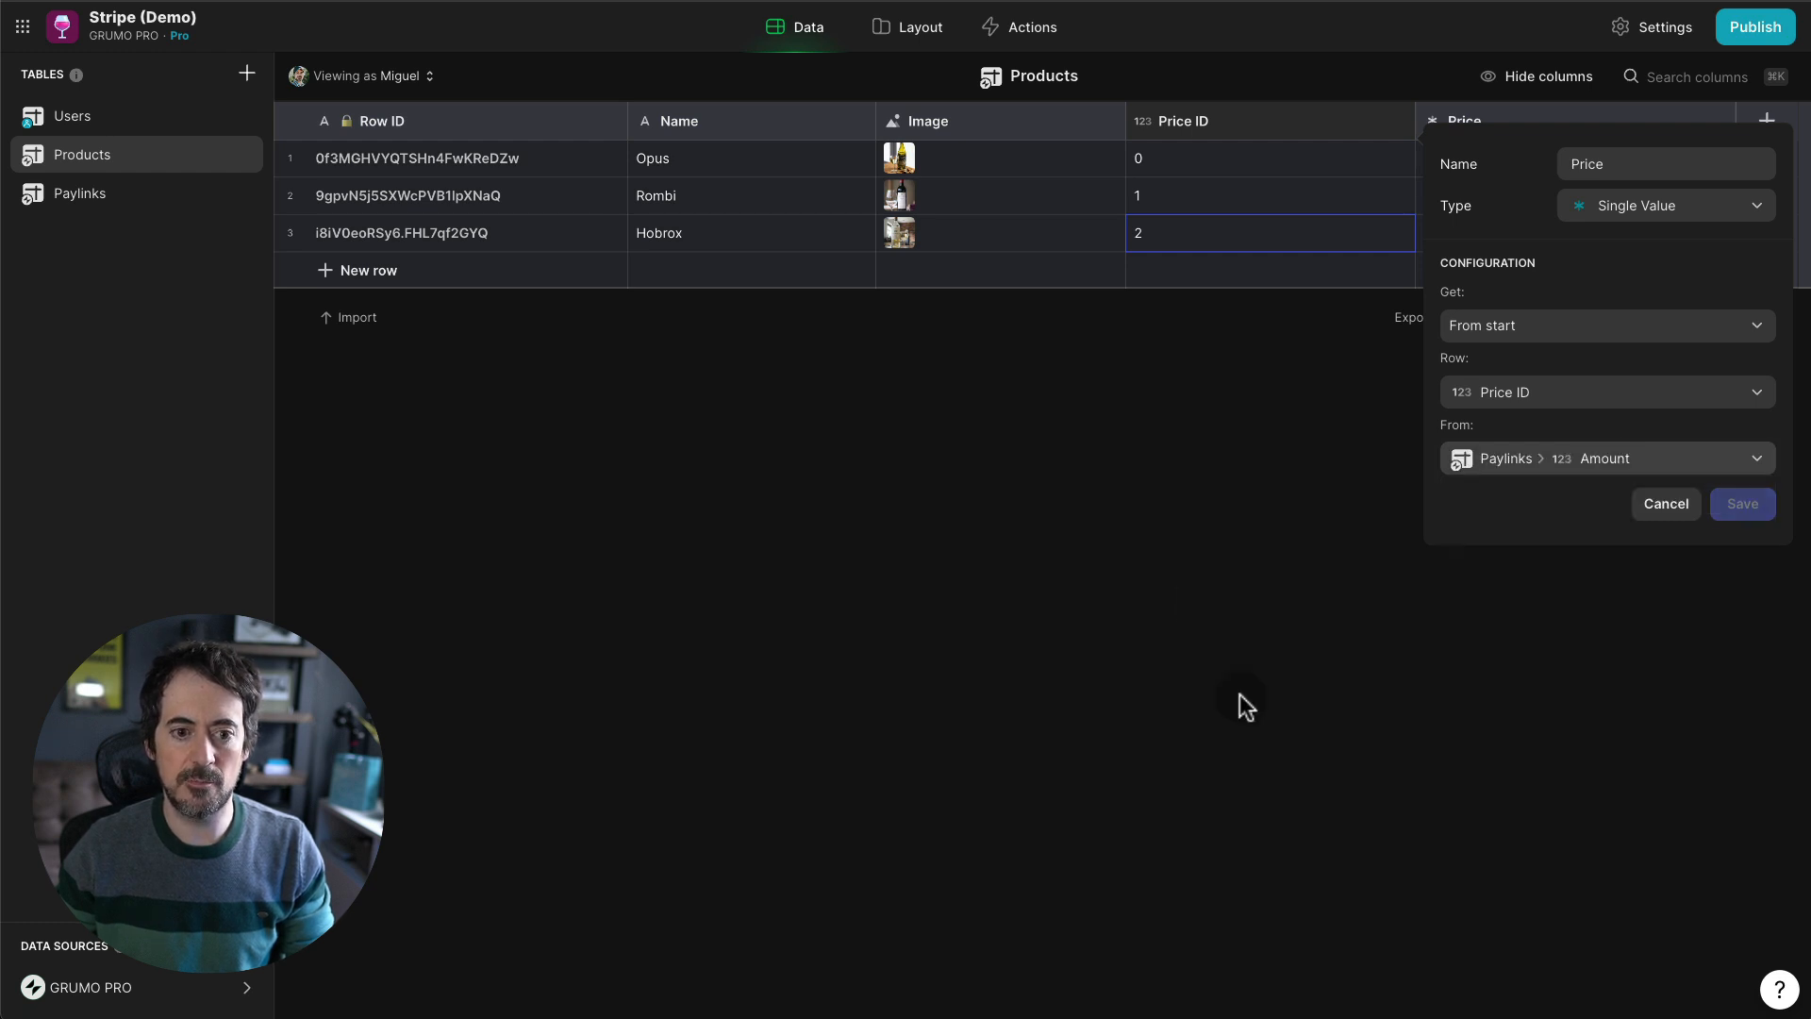
click(1745, 507)
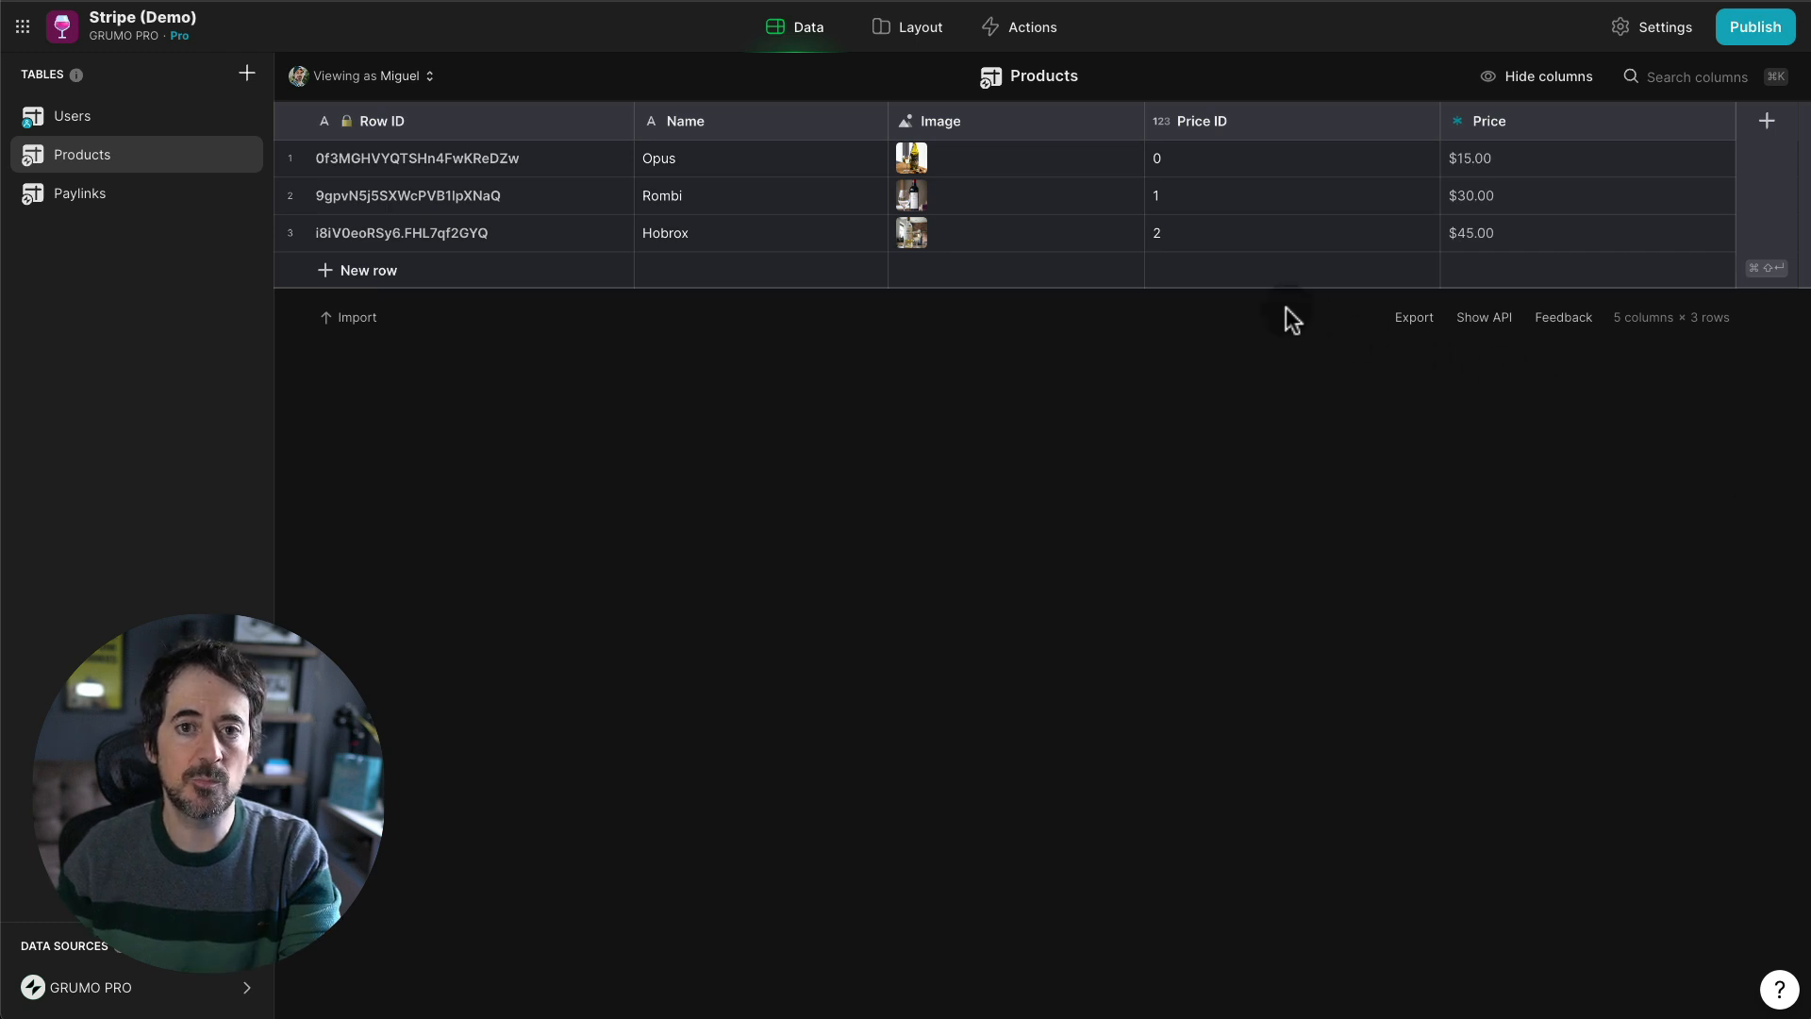
click(926, 37)
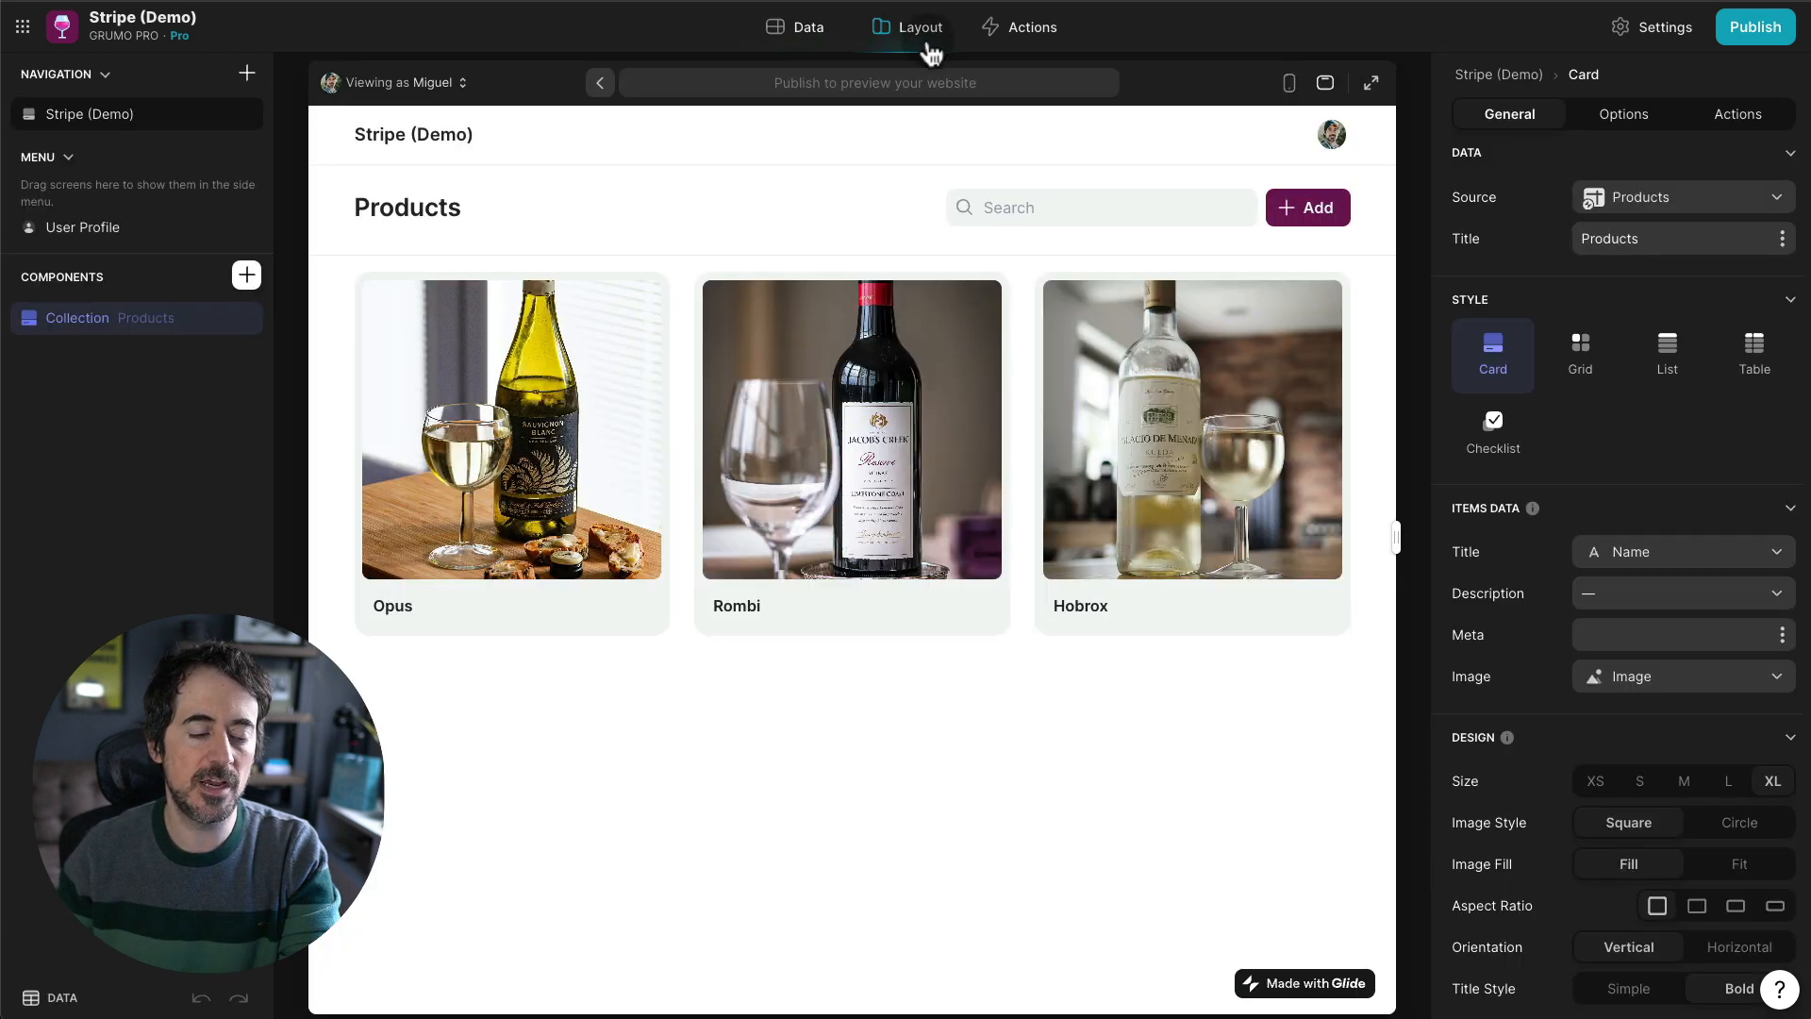
- Open Opus's edit form and add a Choice component to it
click(636, 307)
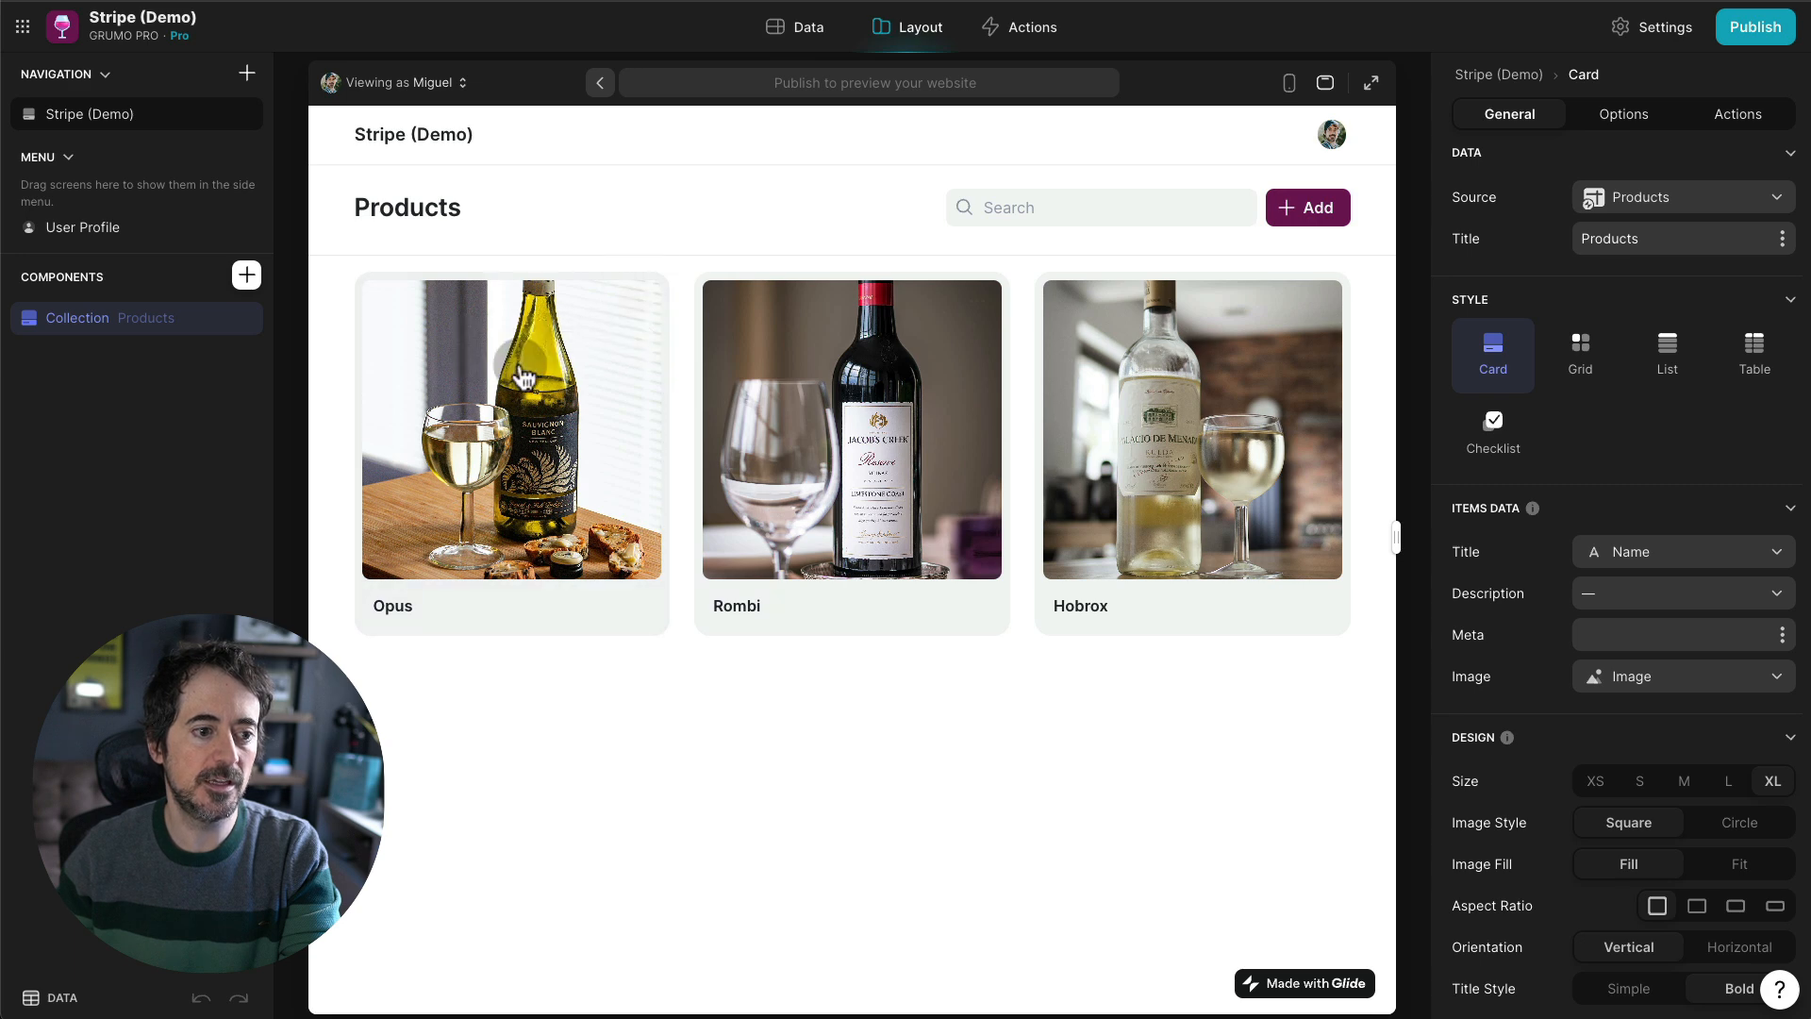
click(481, 341)
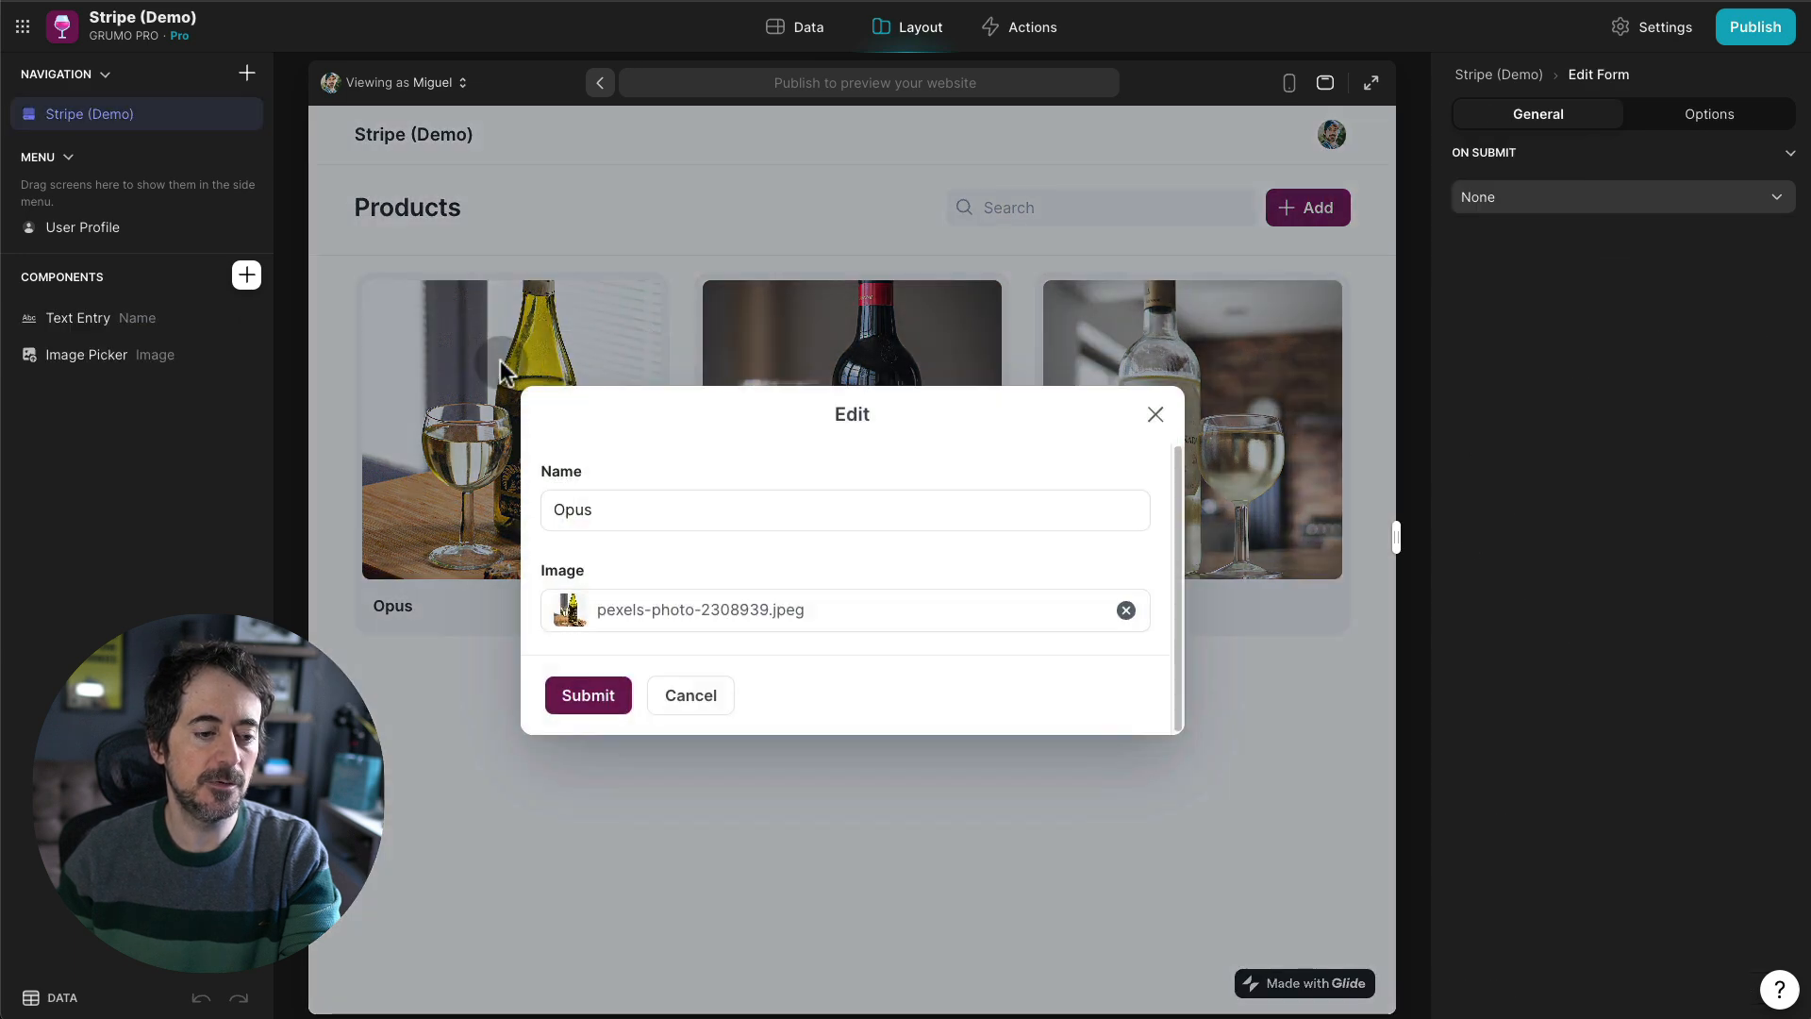
click(246, 274)
text(choice)
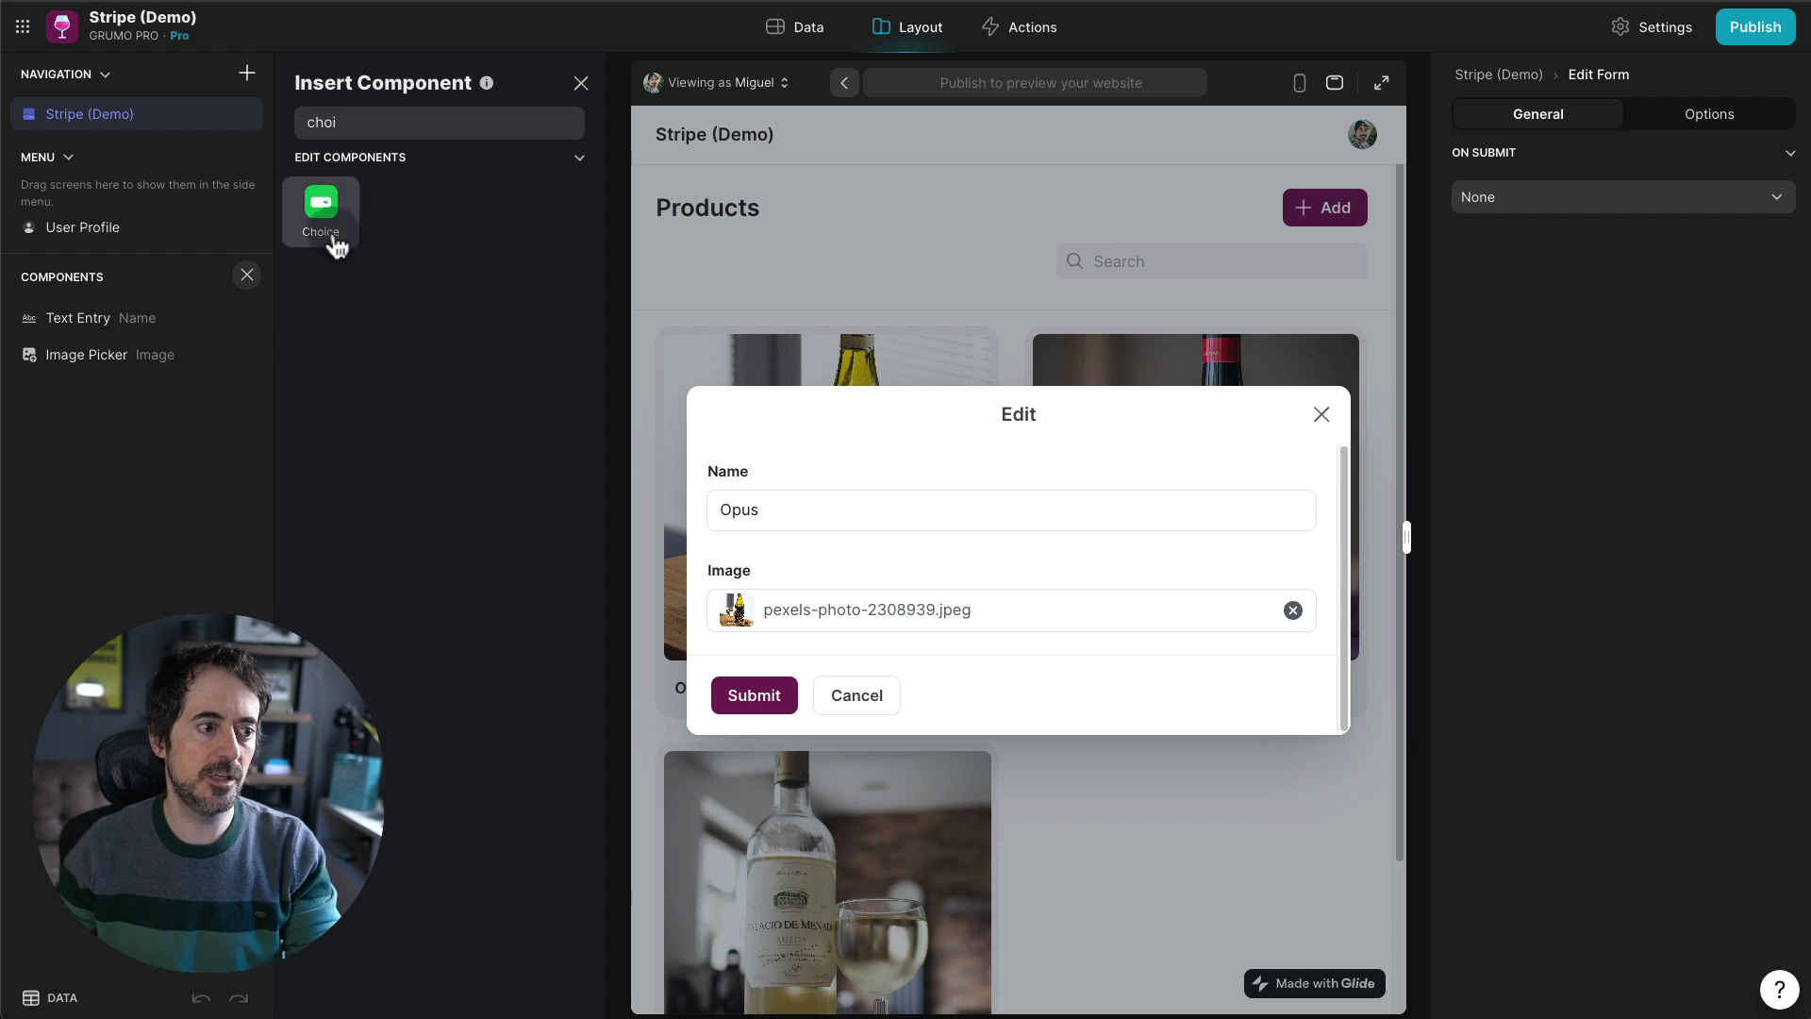
click(325, 235)
- Have the choice write to Price ID, sourcing Paylinks with Price ID values displayed as Amount
click(1674, 200)
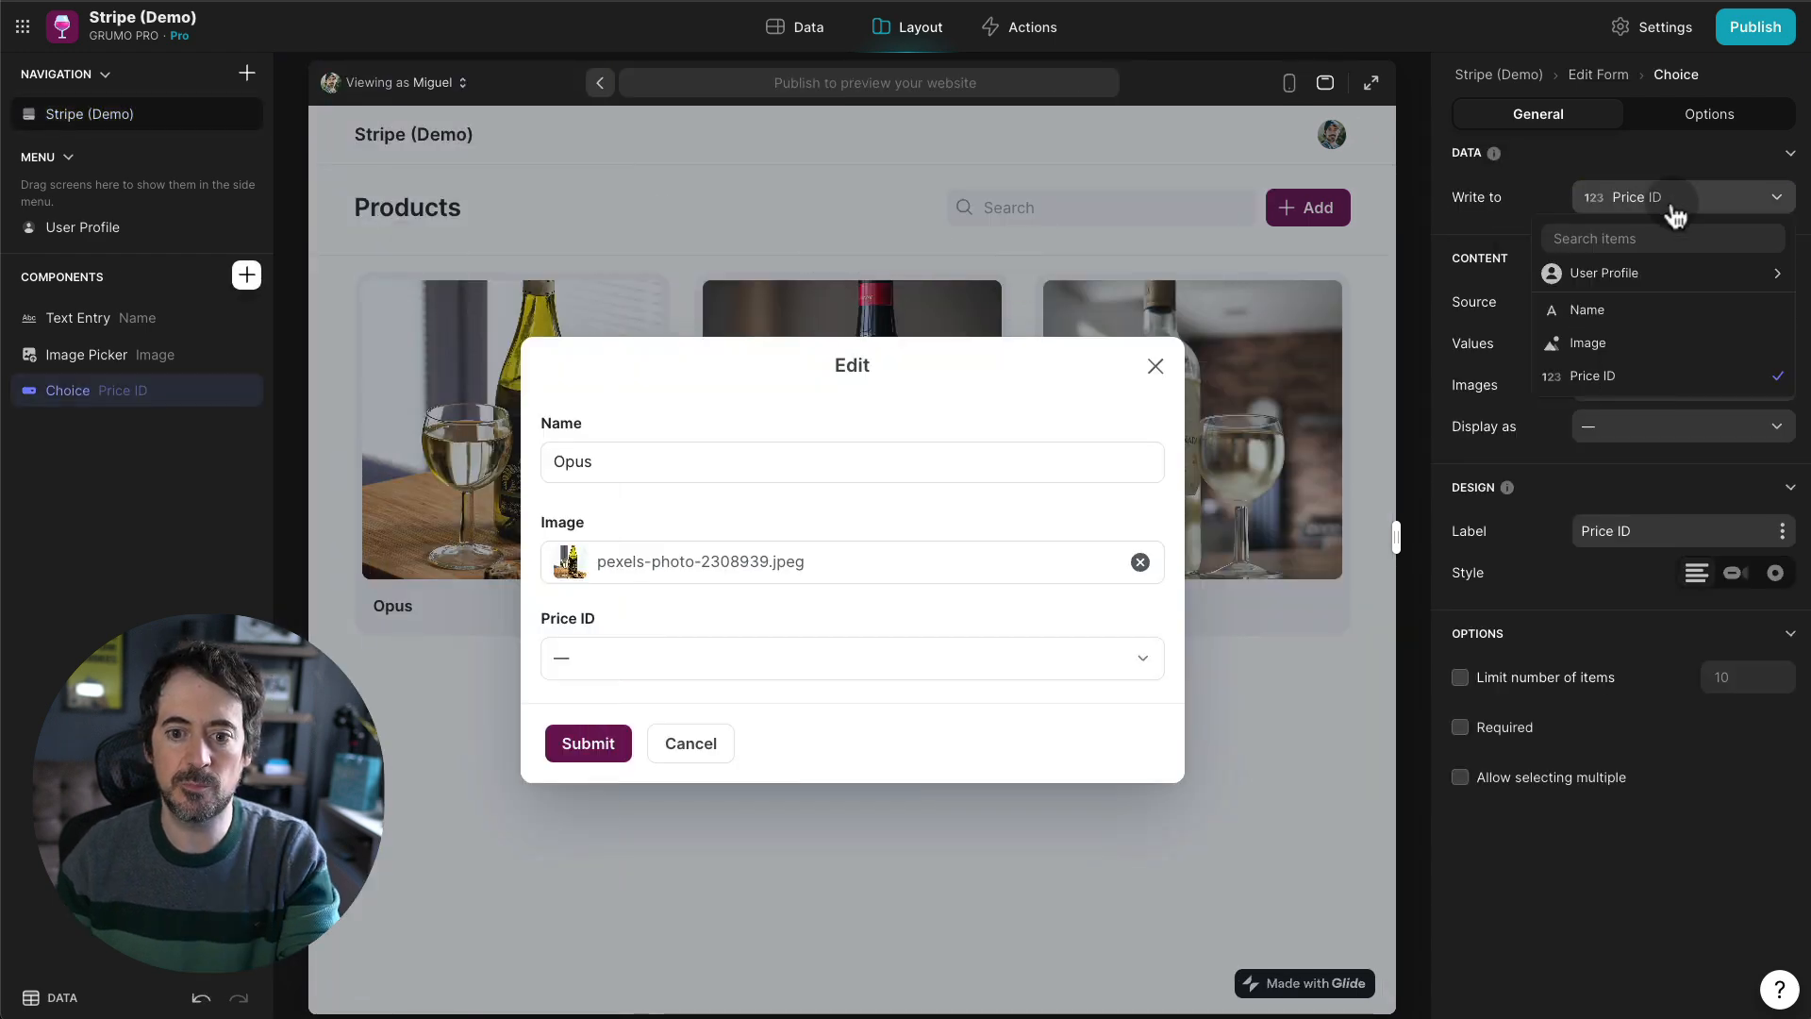
click(1604, 375)
click(1744, 300)
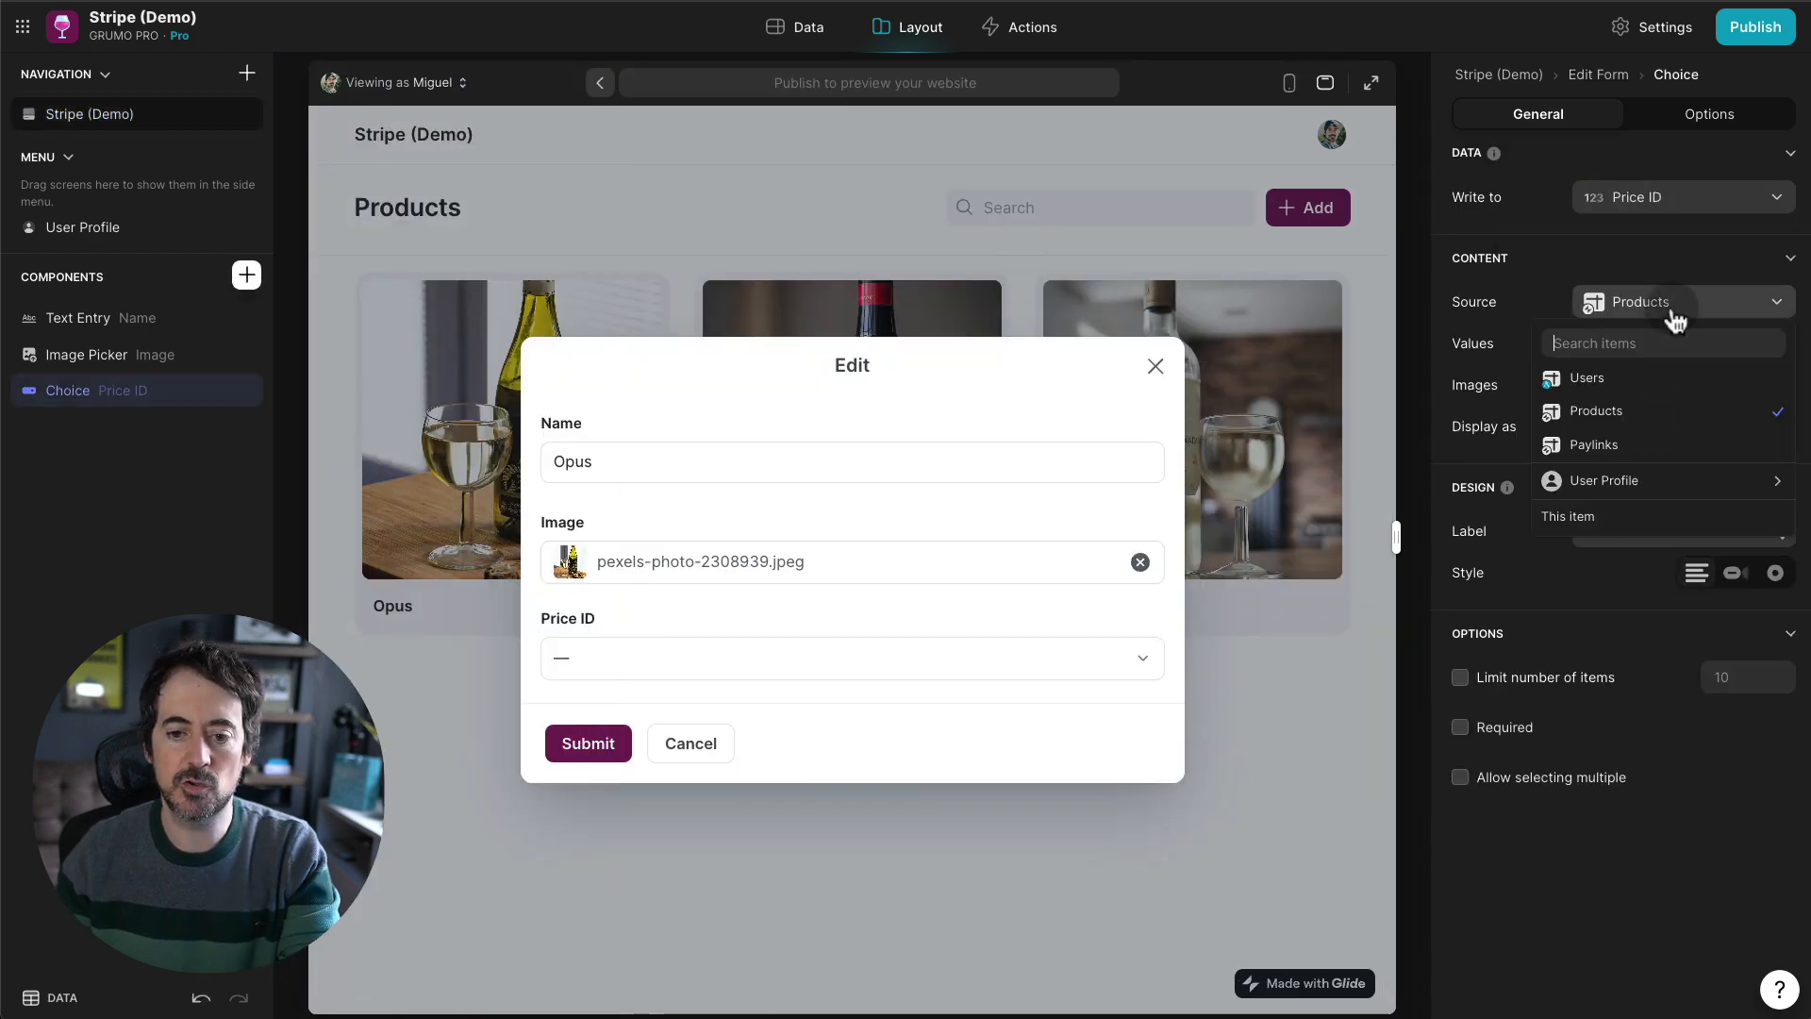
click(1620, 445)
click(1664, 346)
click(1620, 417)
click(1652, 427)
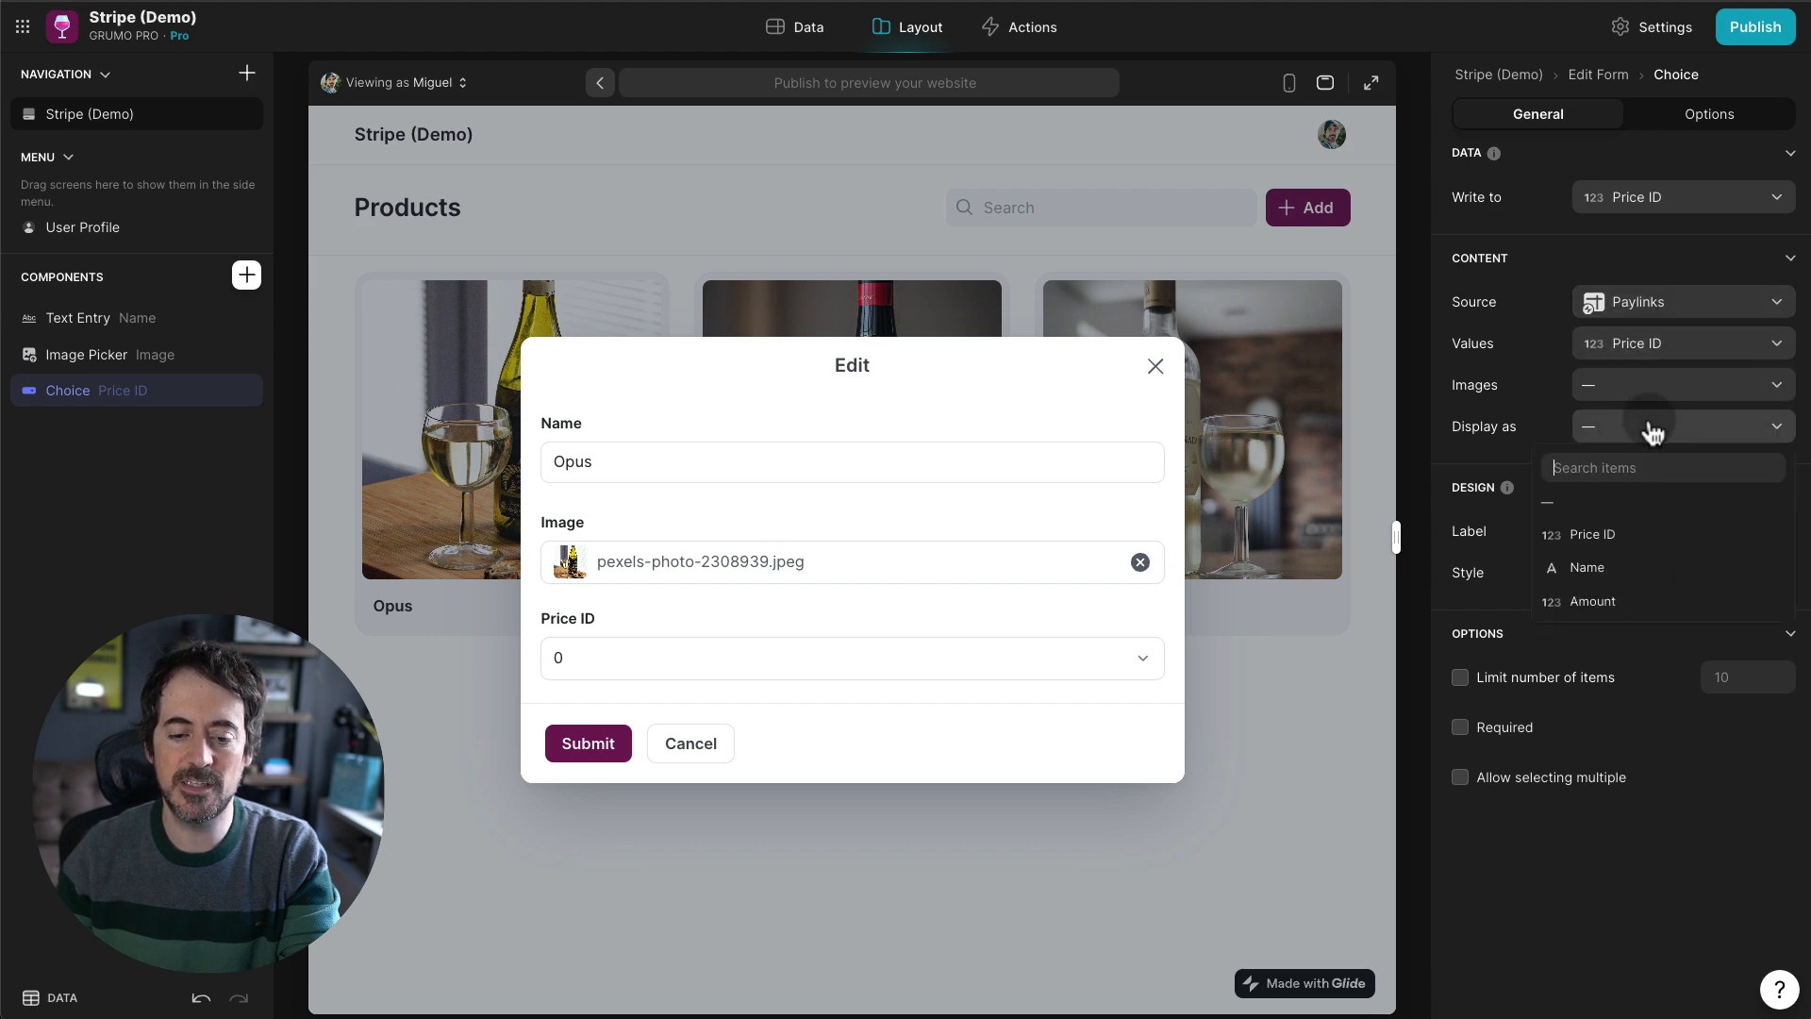
click(1622, 600)
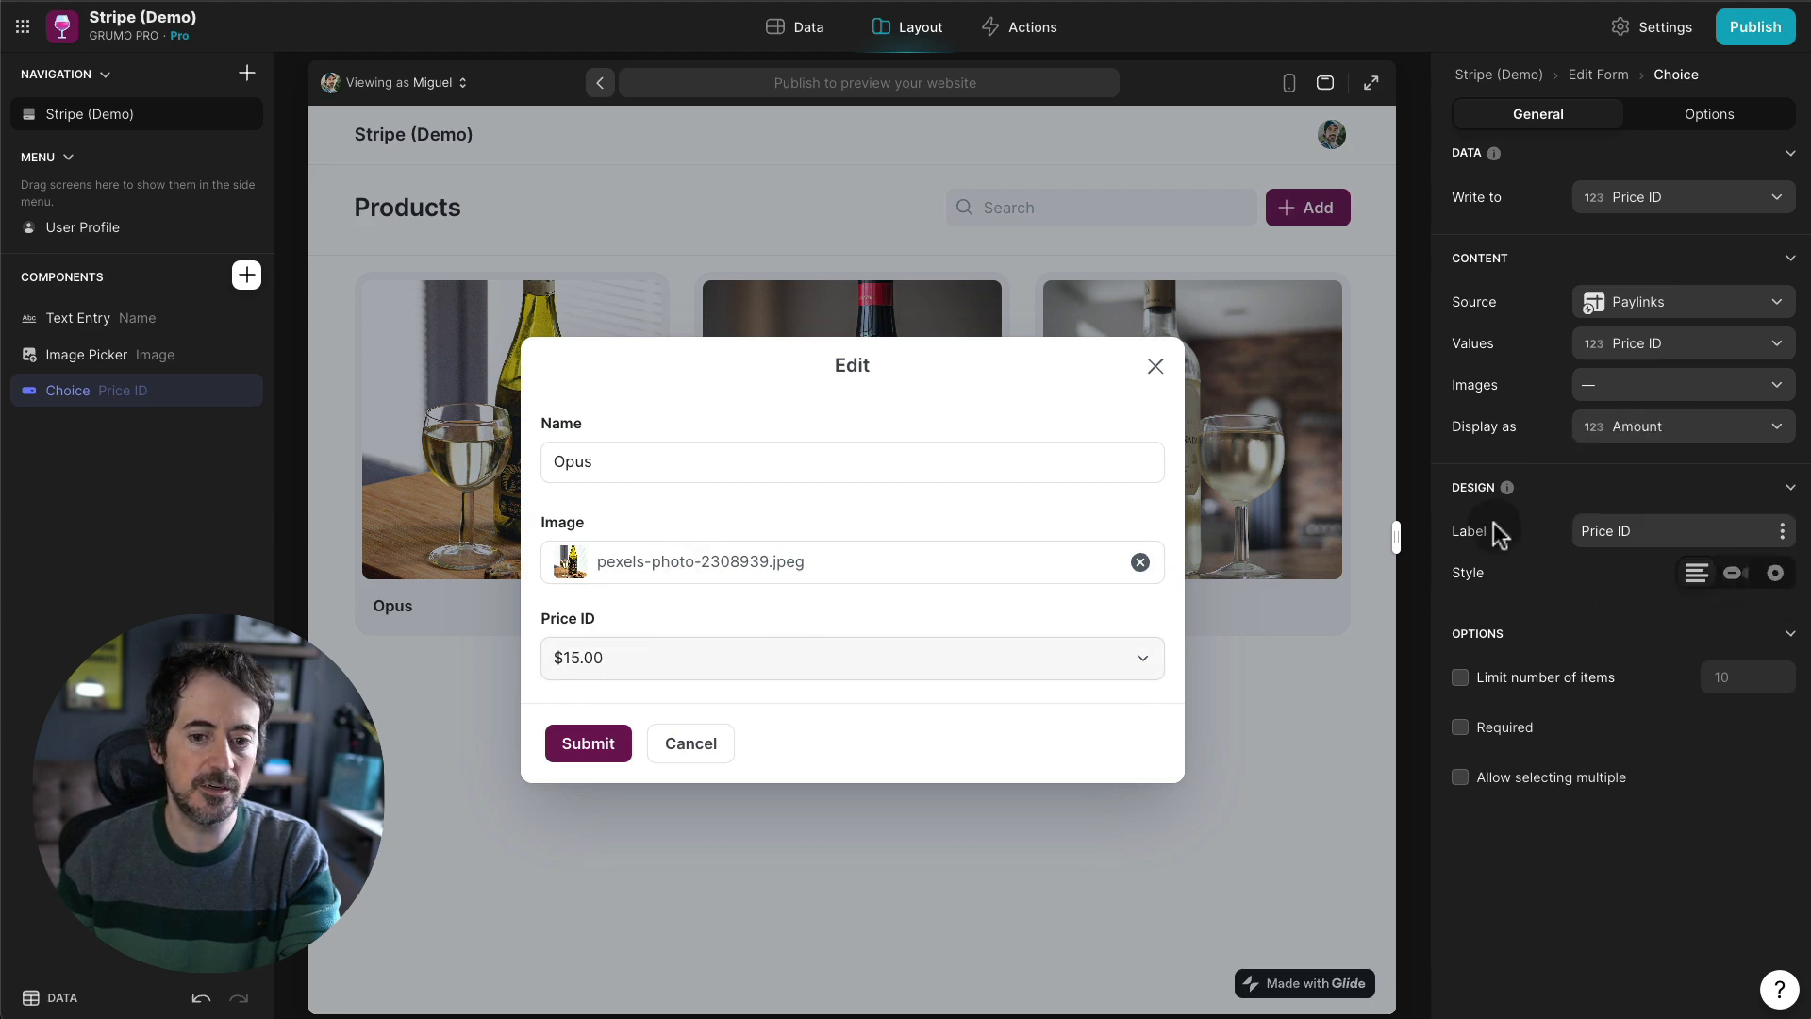
- Rename the field label to Price, make it required, and submit Opus's edit at $15.00
click(1669, 530)
key(BackSpace)
key(BackSpace)
key(BackSpace)
click(1509, 726)
click(698, 660)
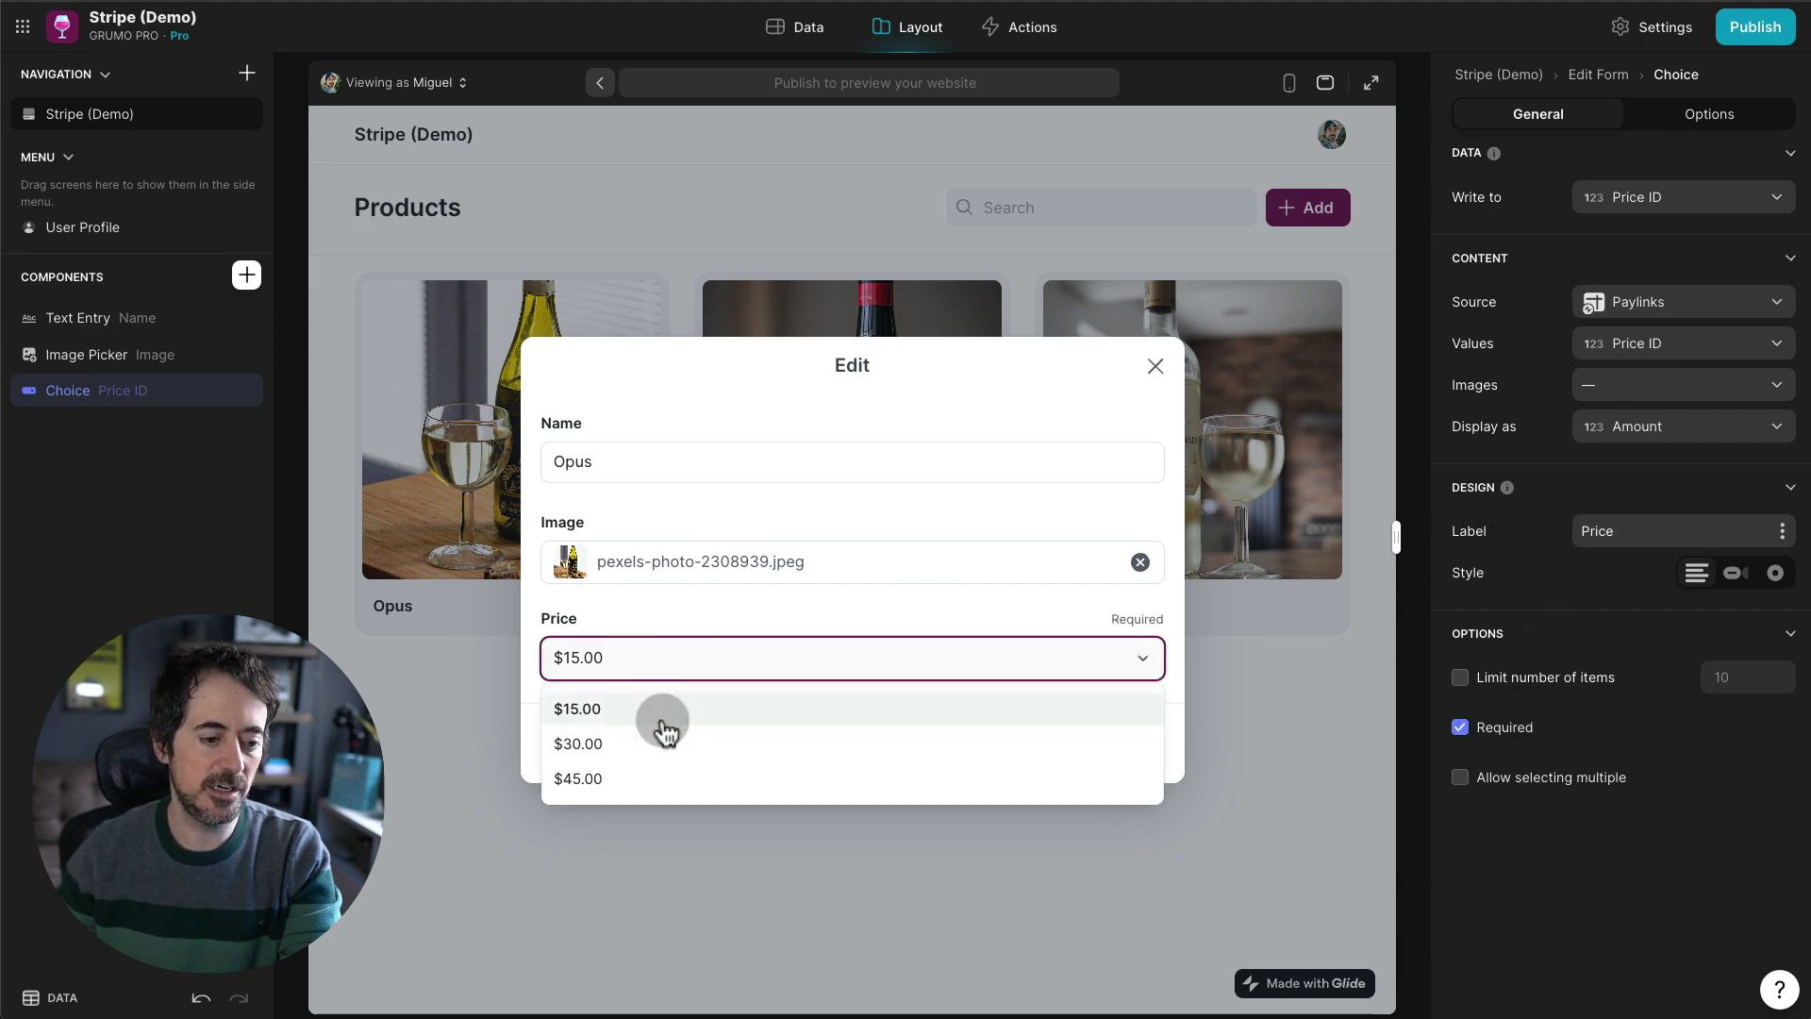
click(681, 653)
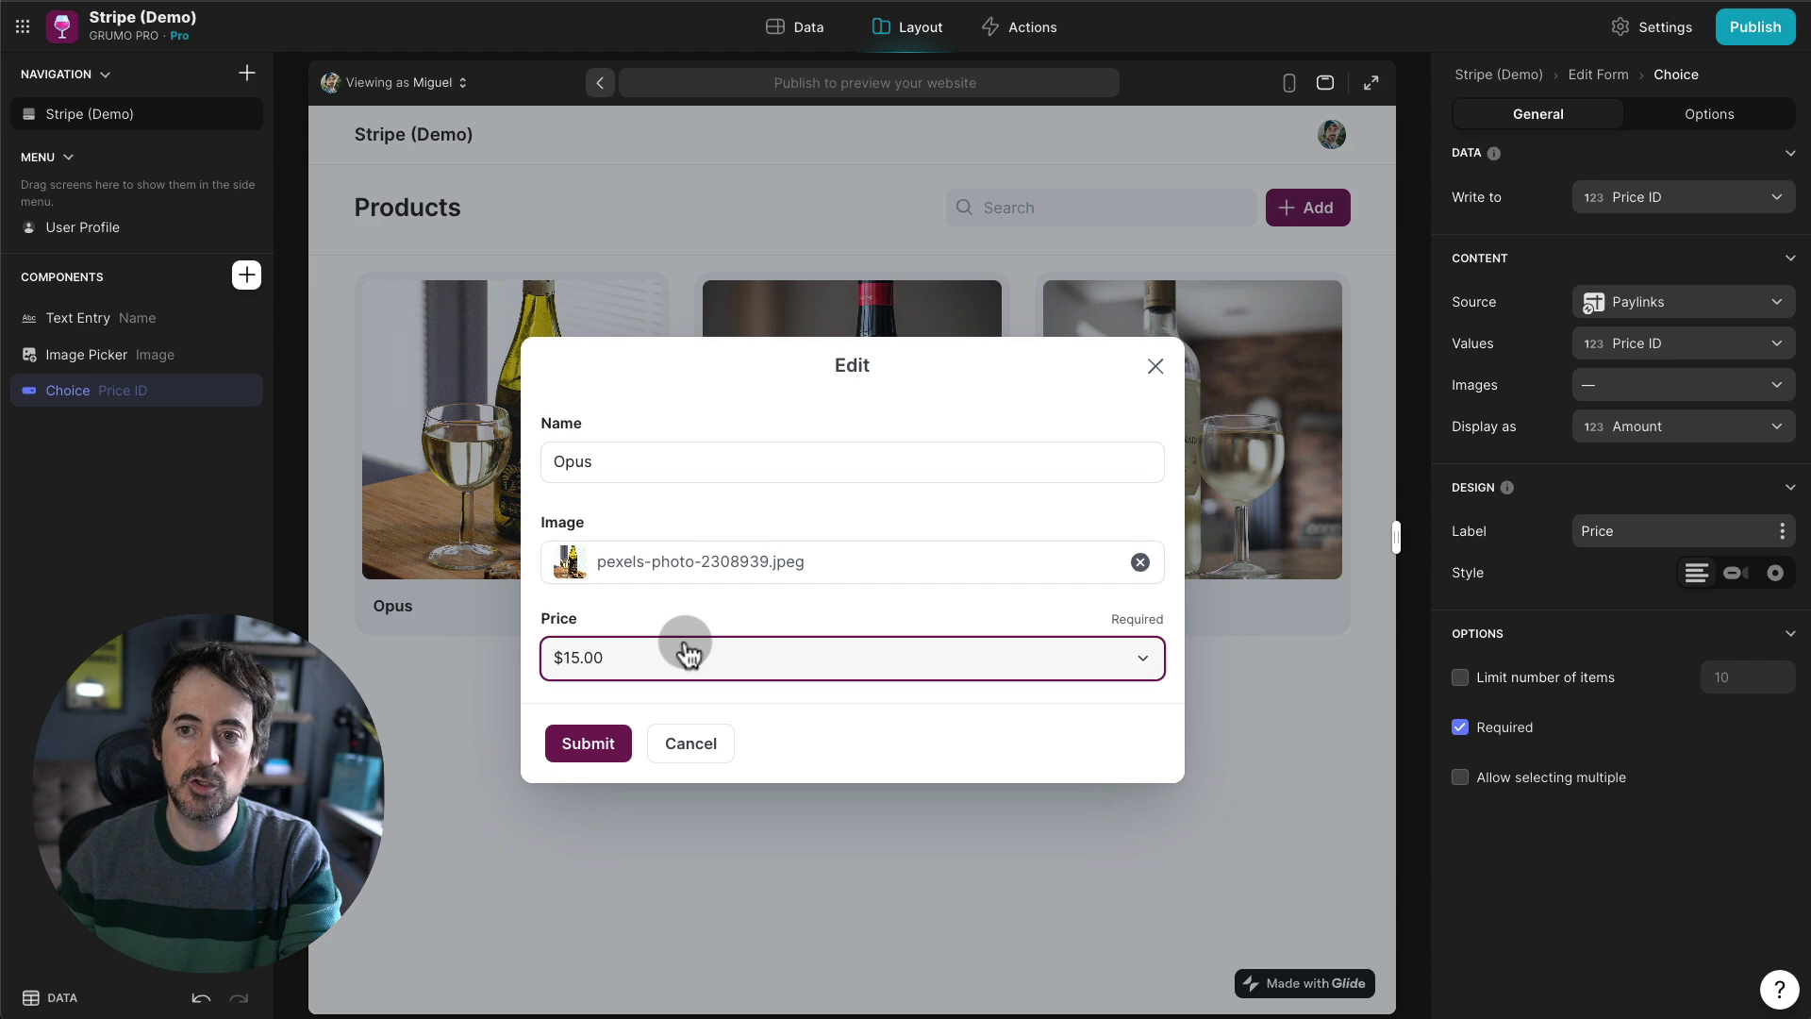
click(587, 742)
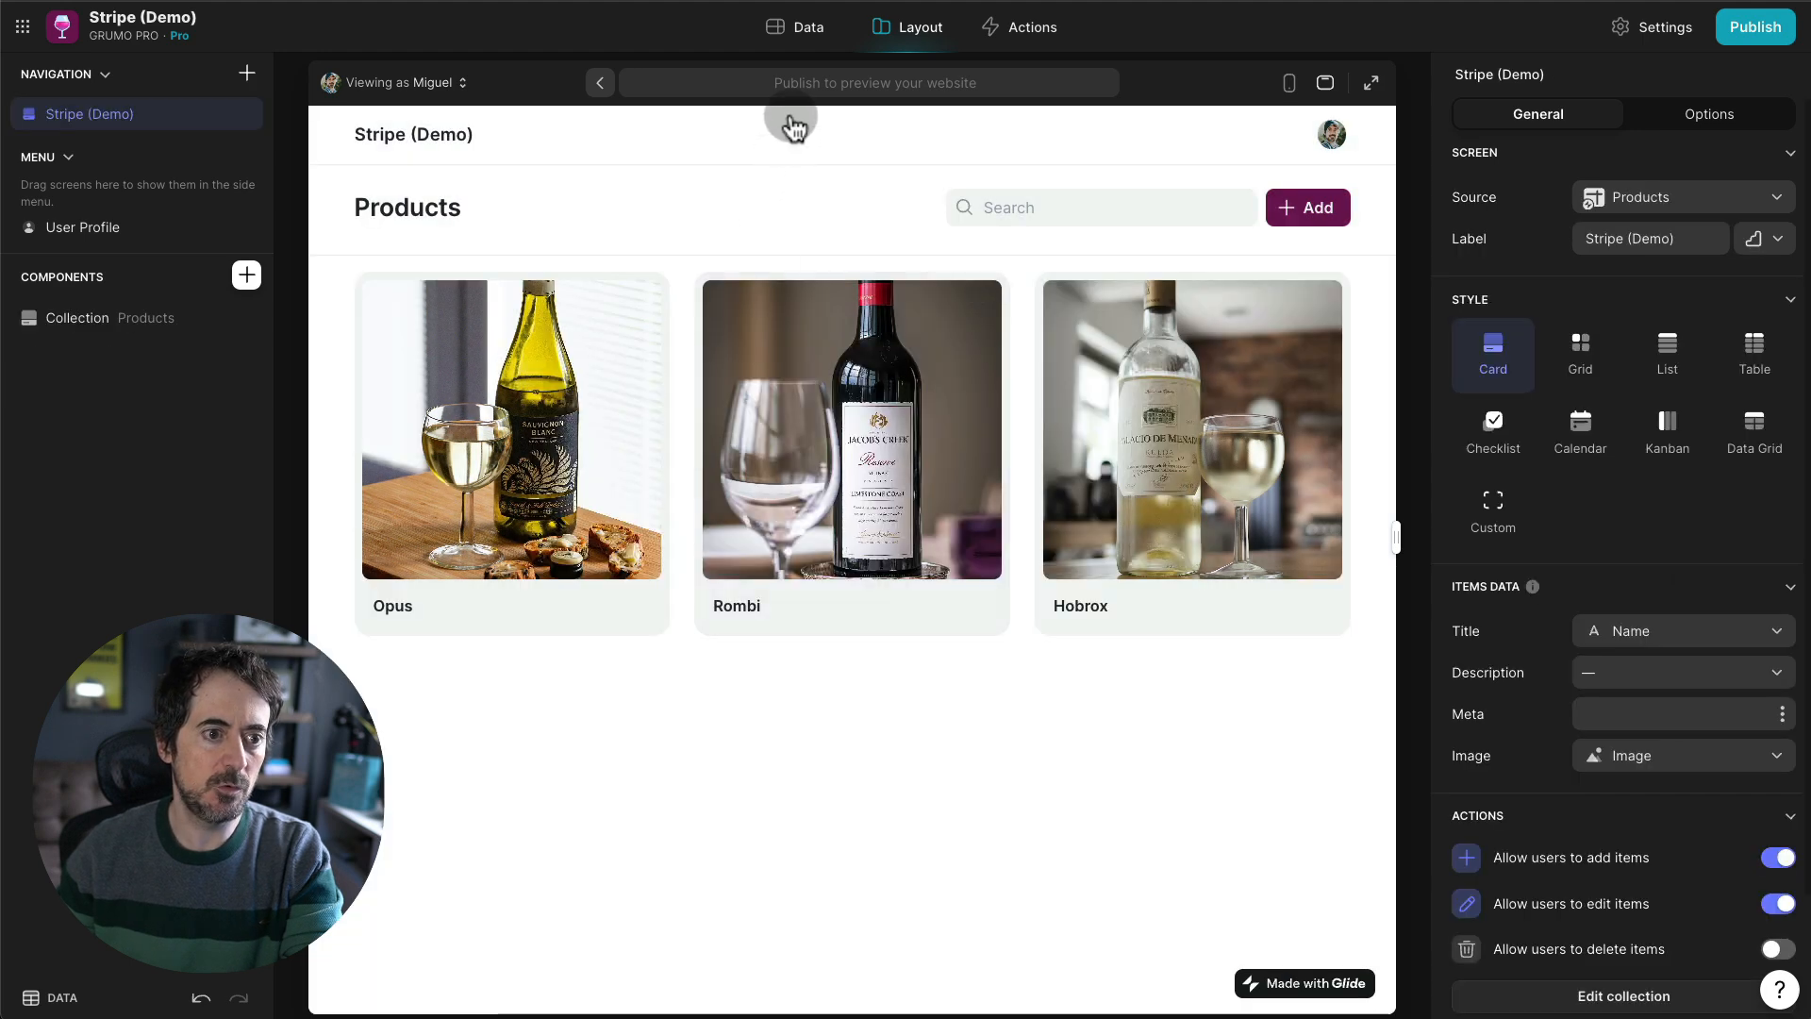
- In the Data view, add an empty text column named Stripe Link to Paylinks
click(806, 33)
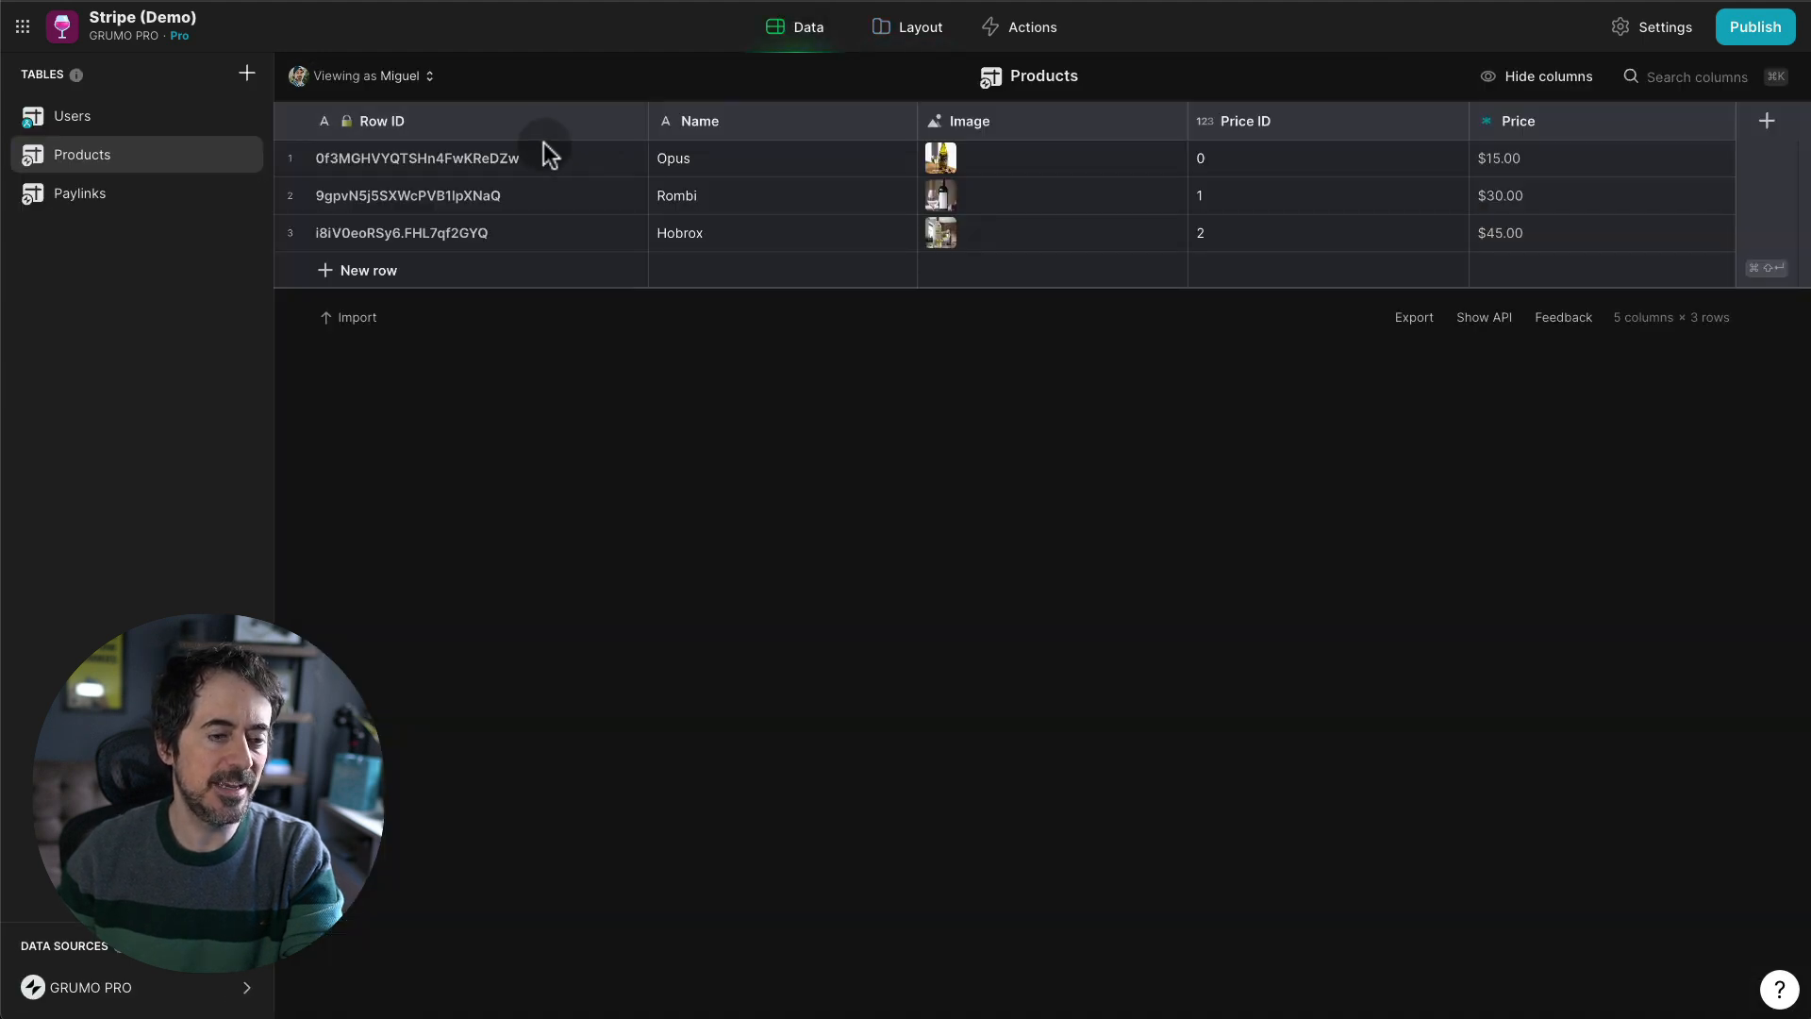
click(224, 194)
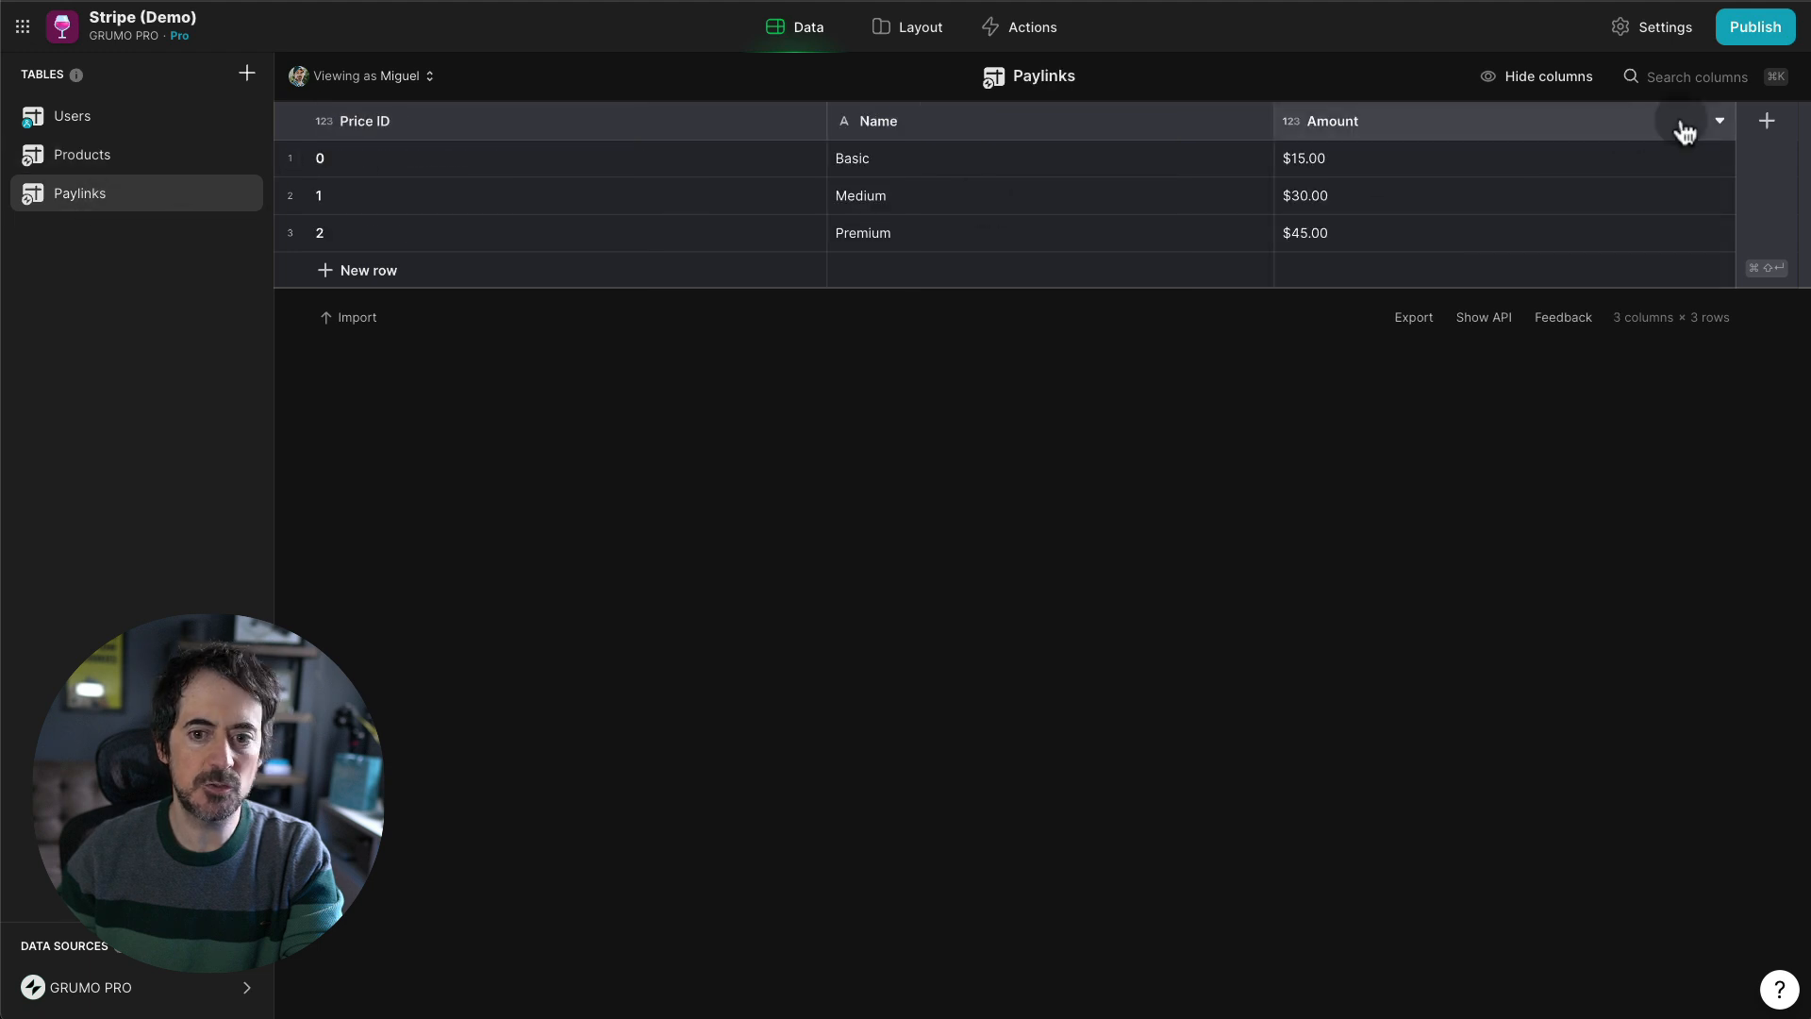
click(1766, 125)
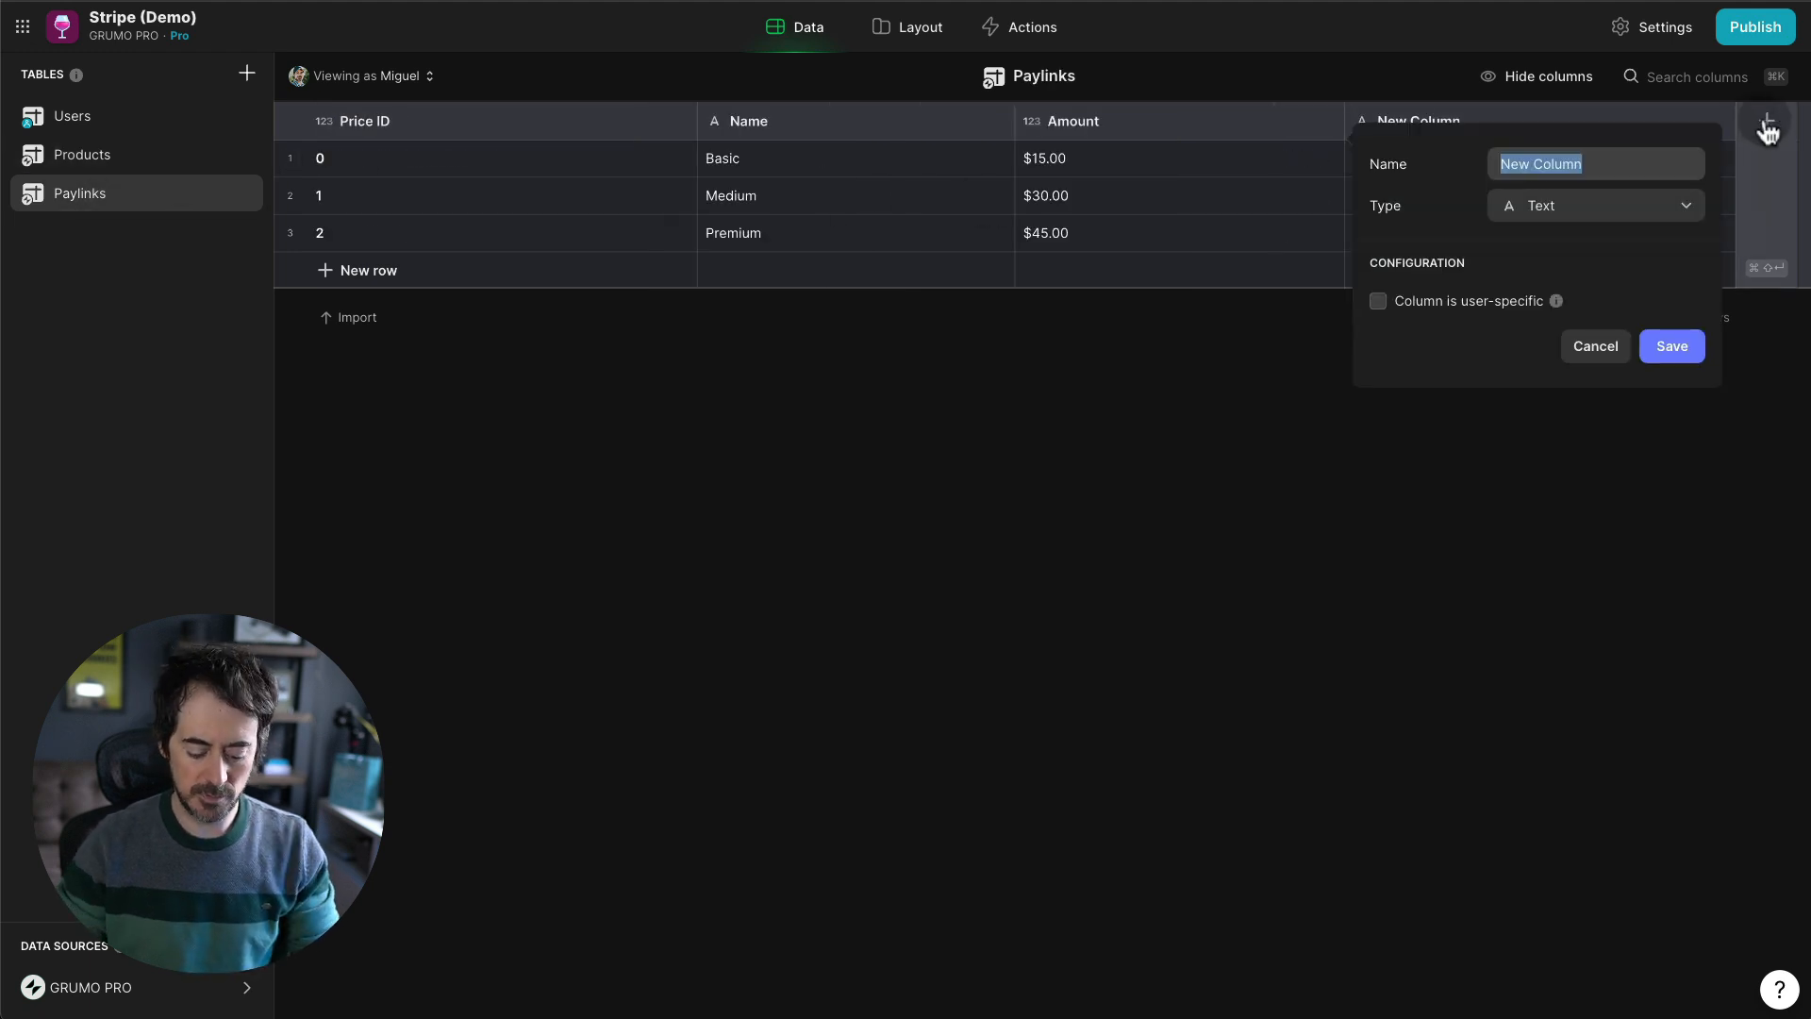
text(Stripe L)
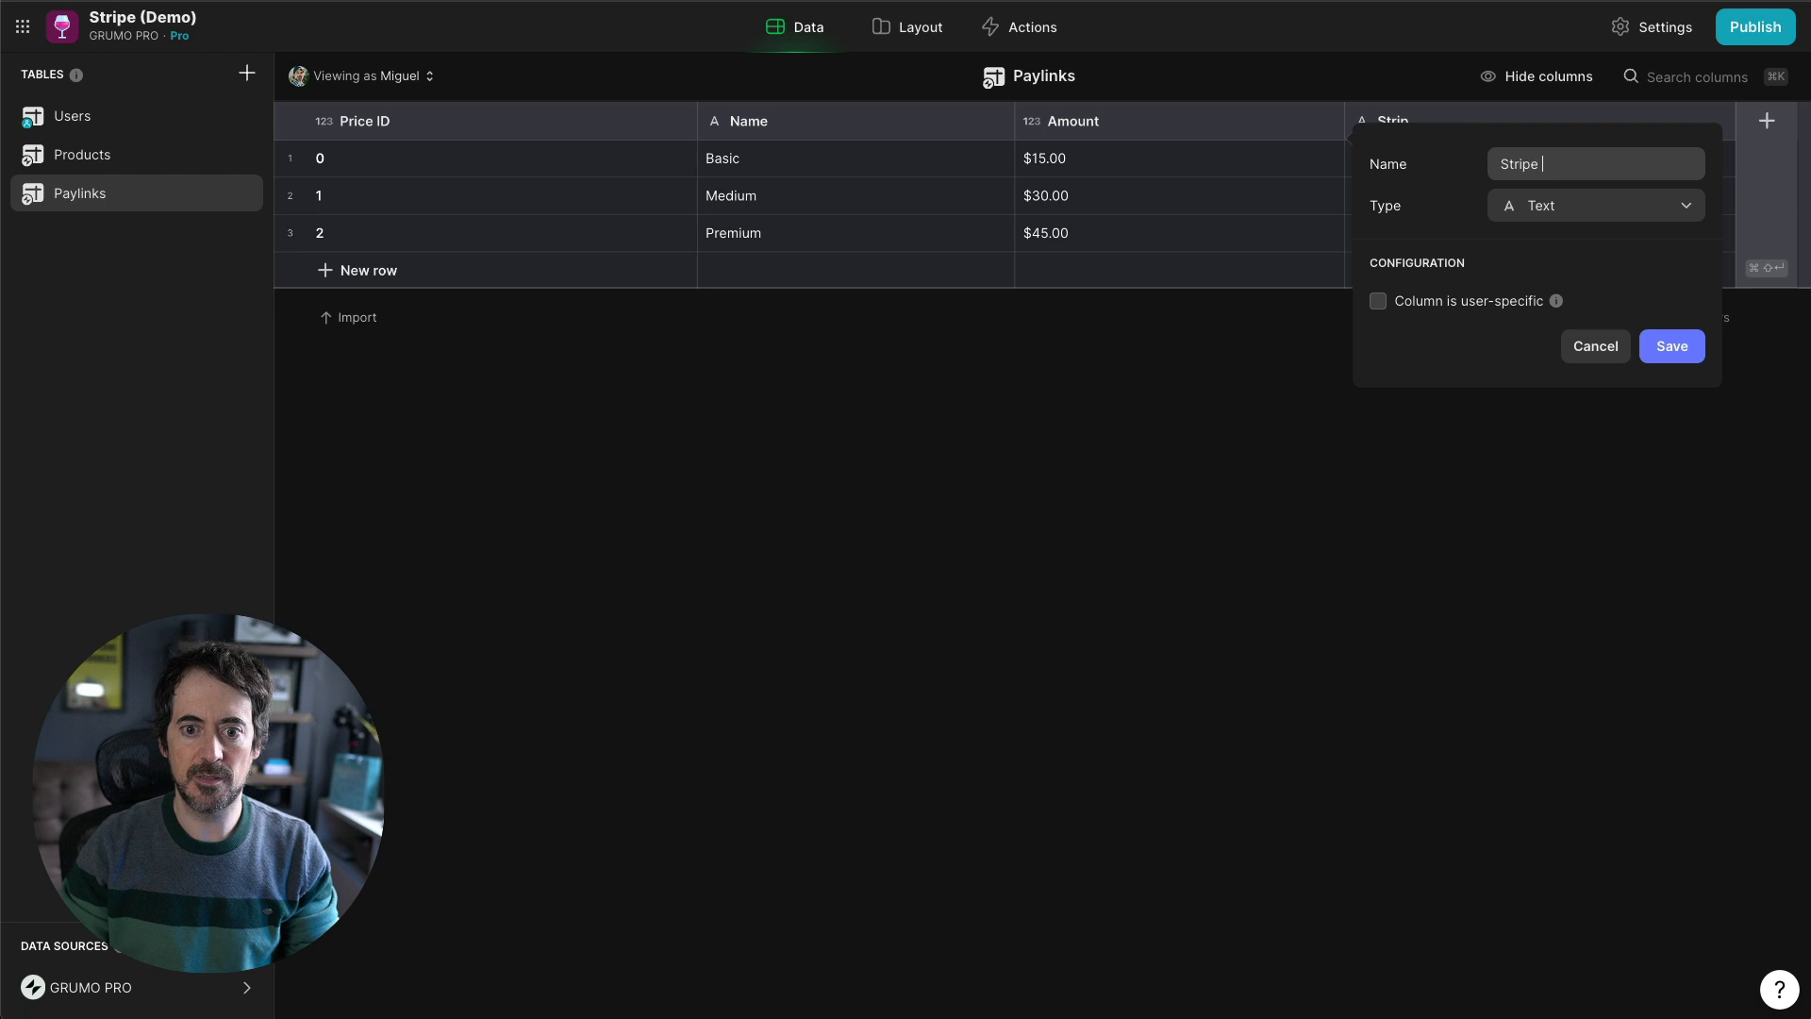
text(ink)
click(1669, 349)
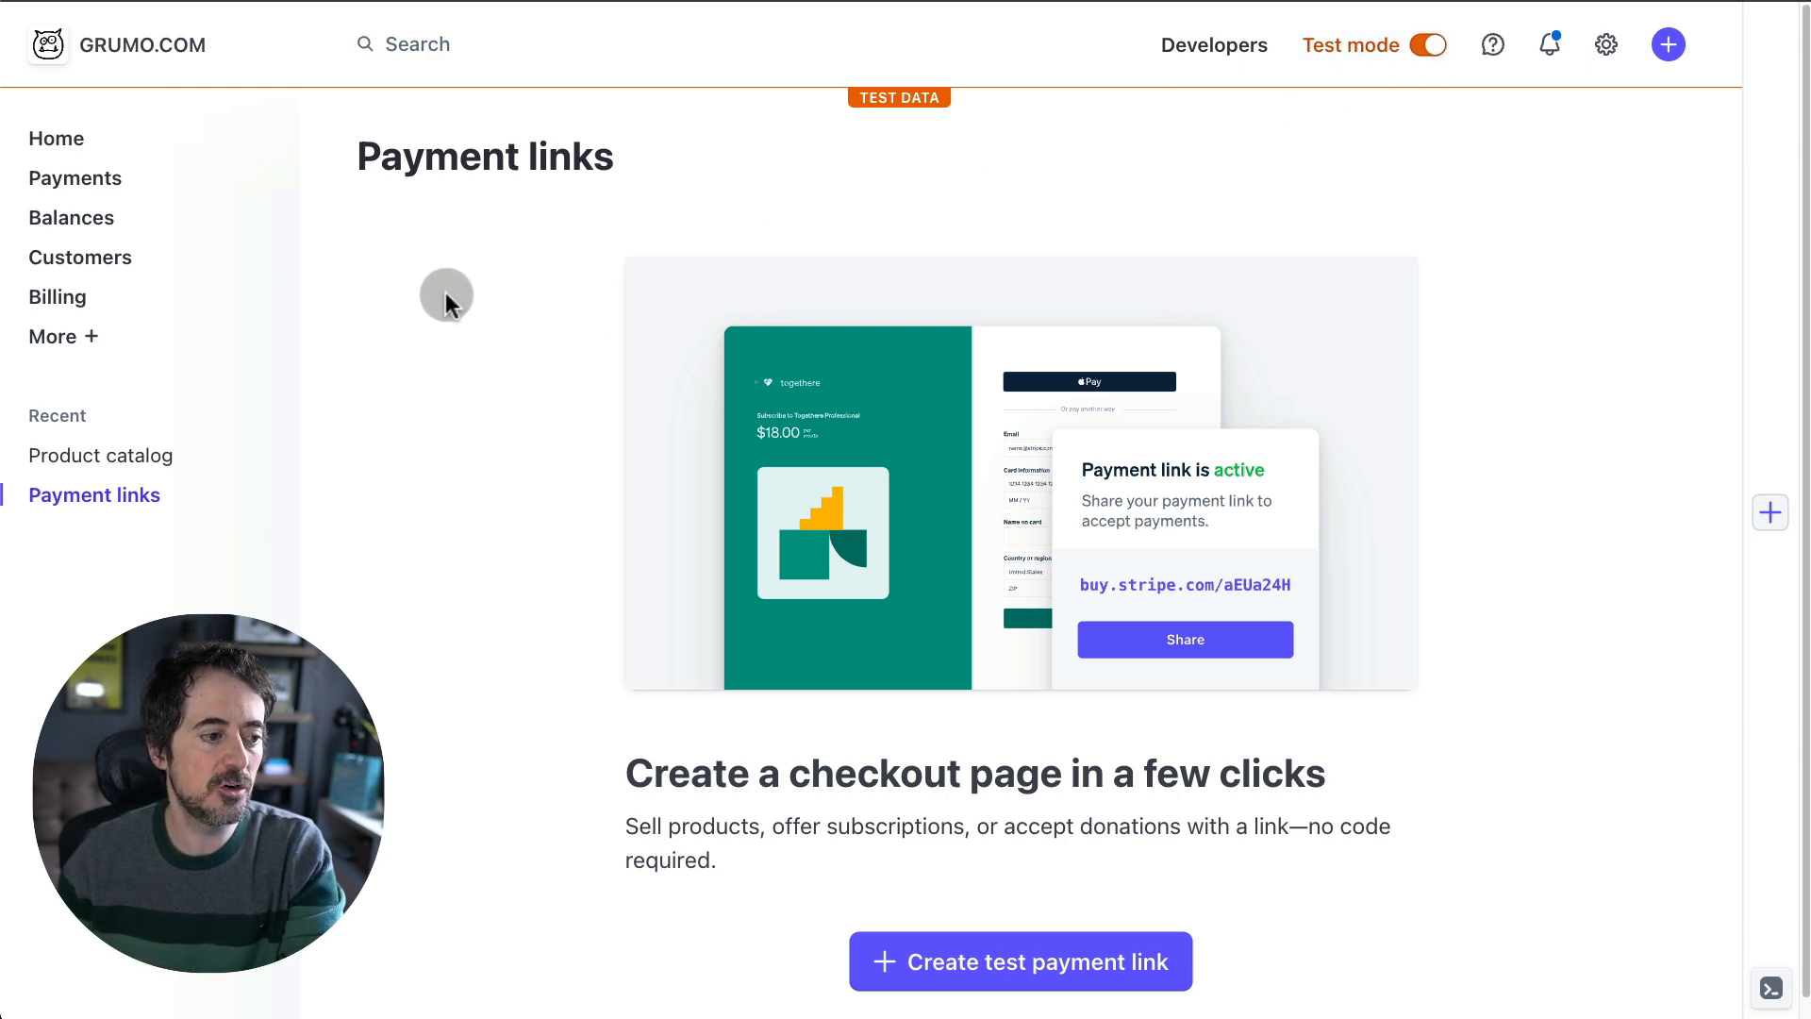
- Start a test payment link with a new product 'Wine (Basic)' priced at $15
click(1132, 958)
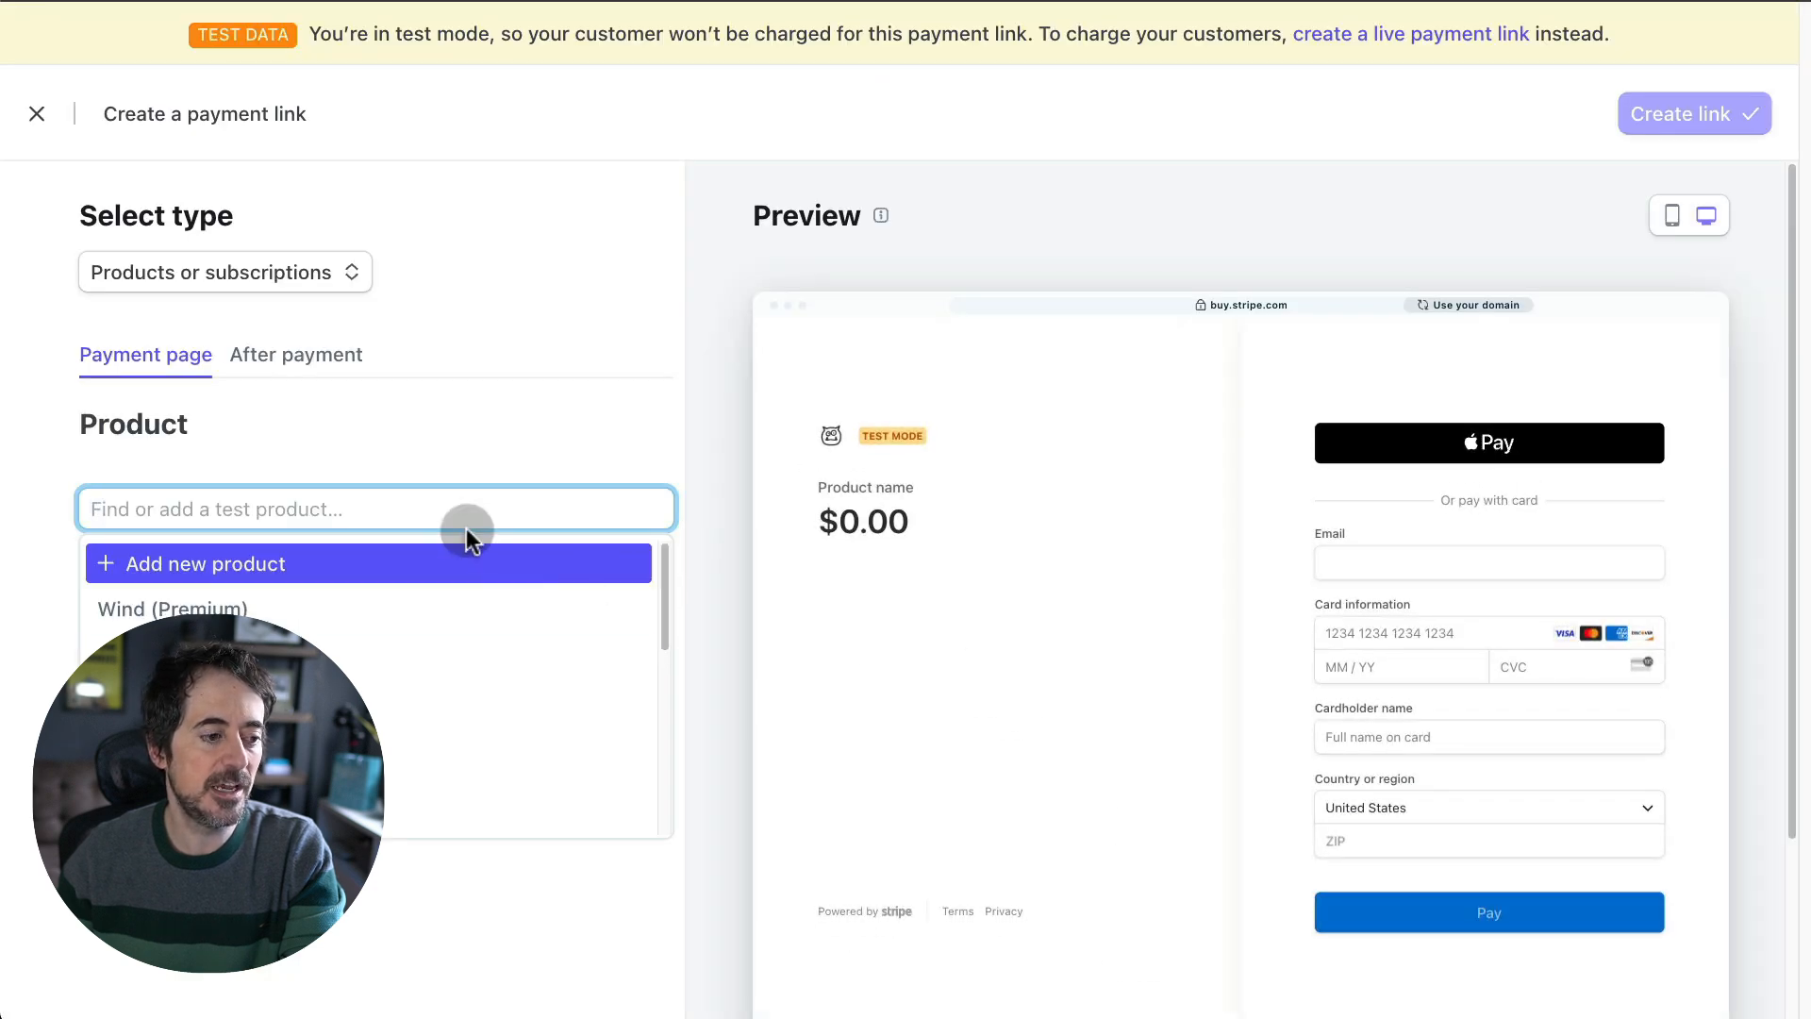
click(290, 566)
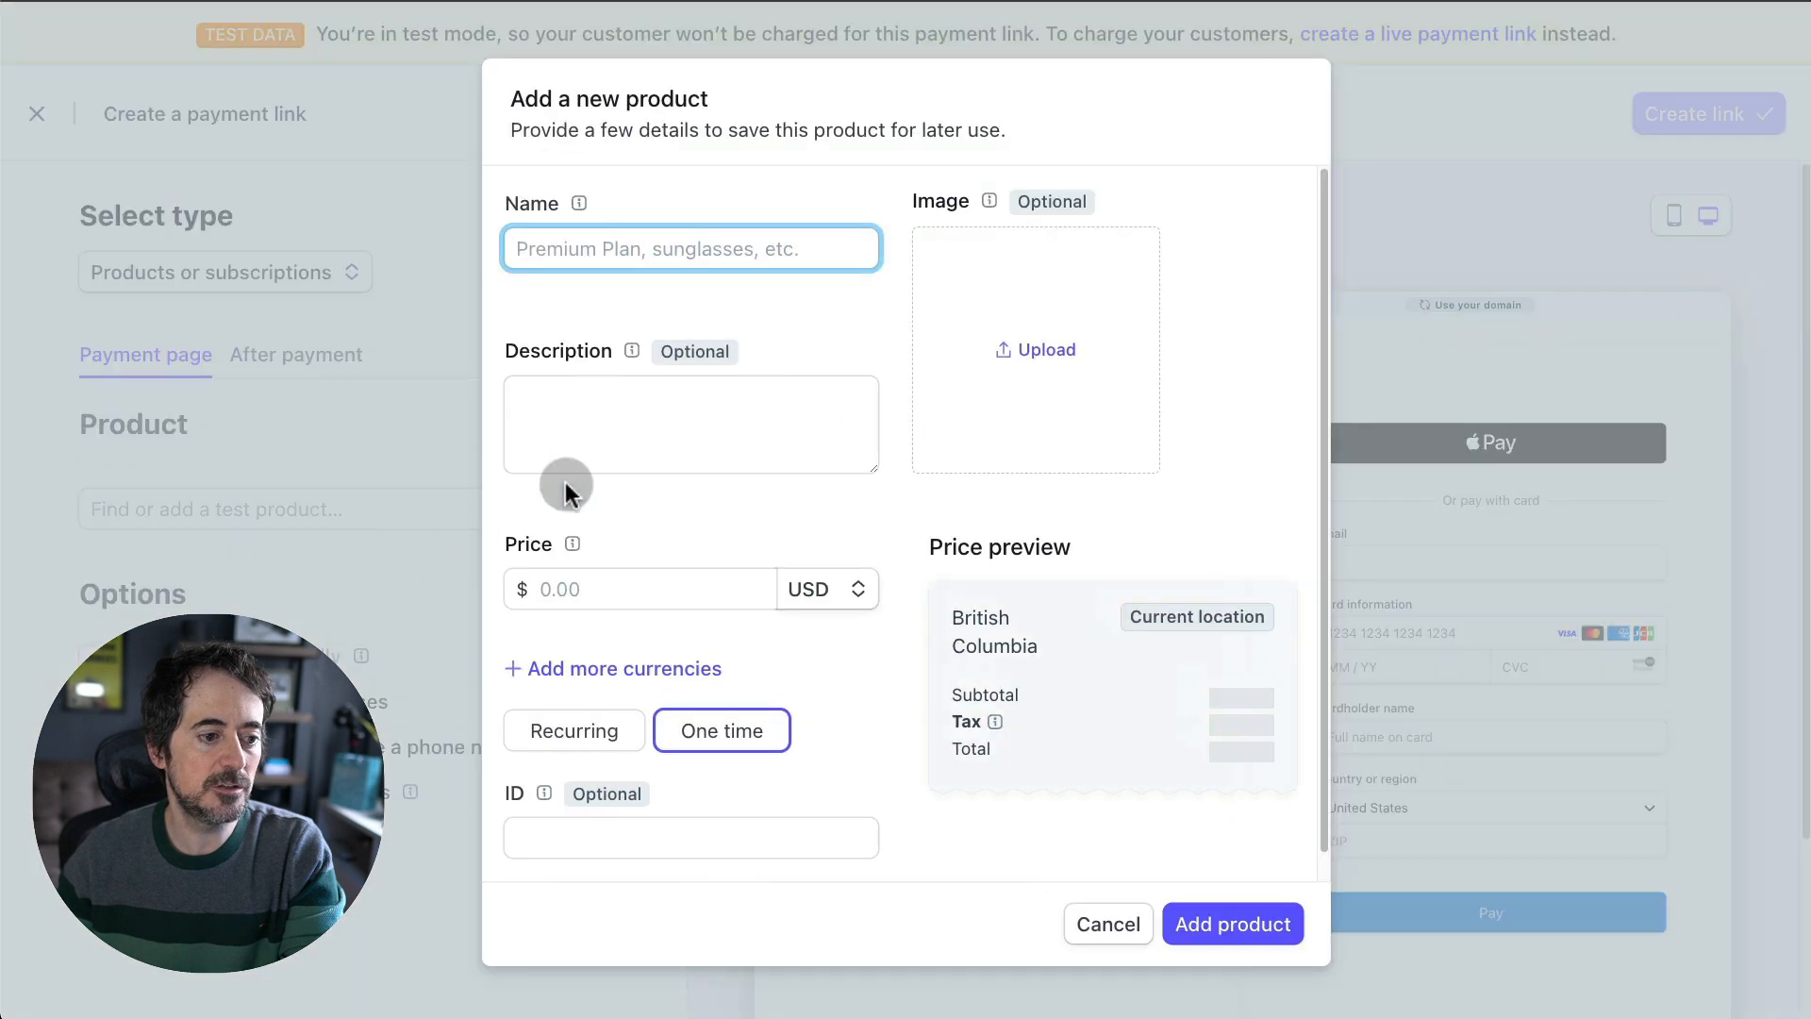
text(Wind)
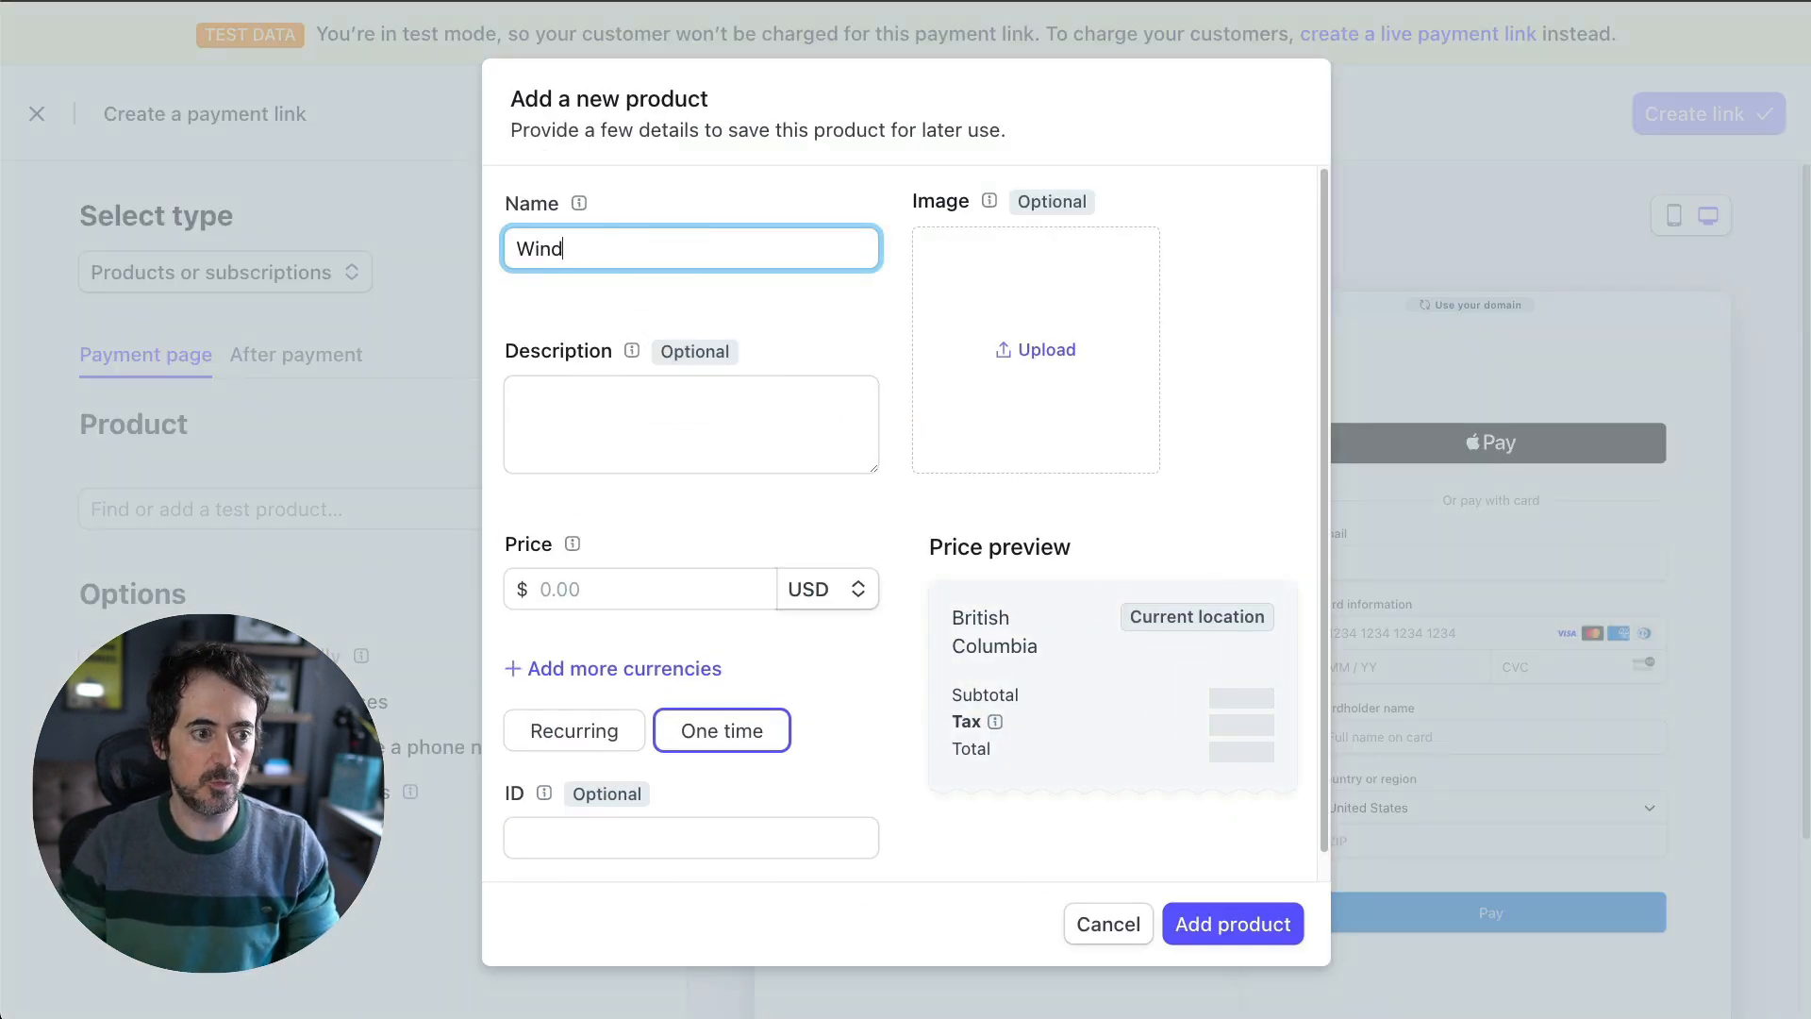
key(BackSpace)
text(e (Basic))
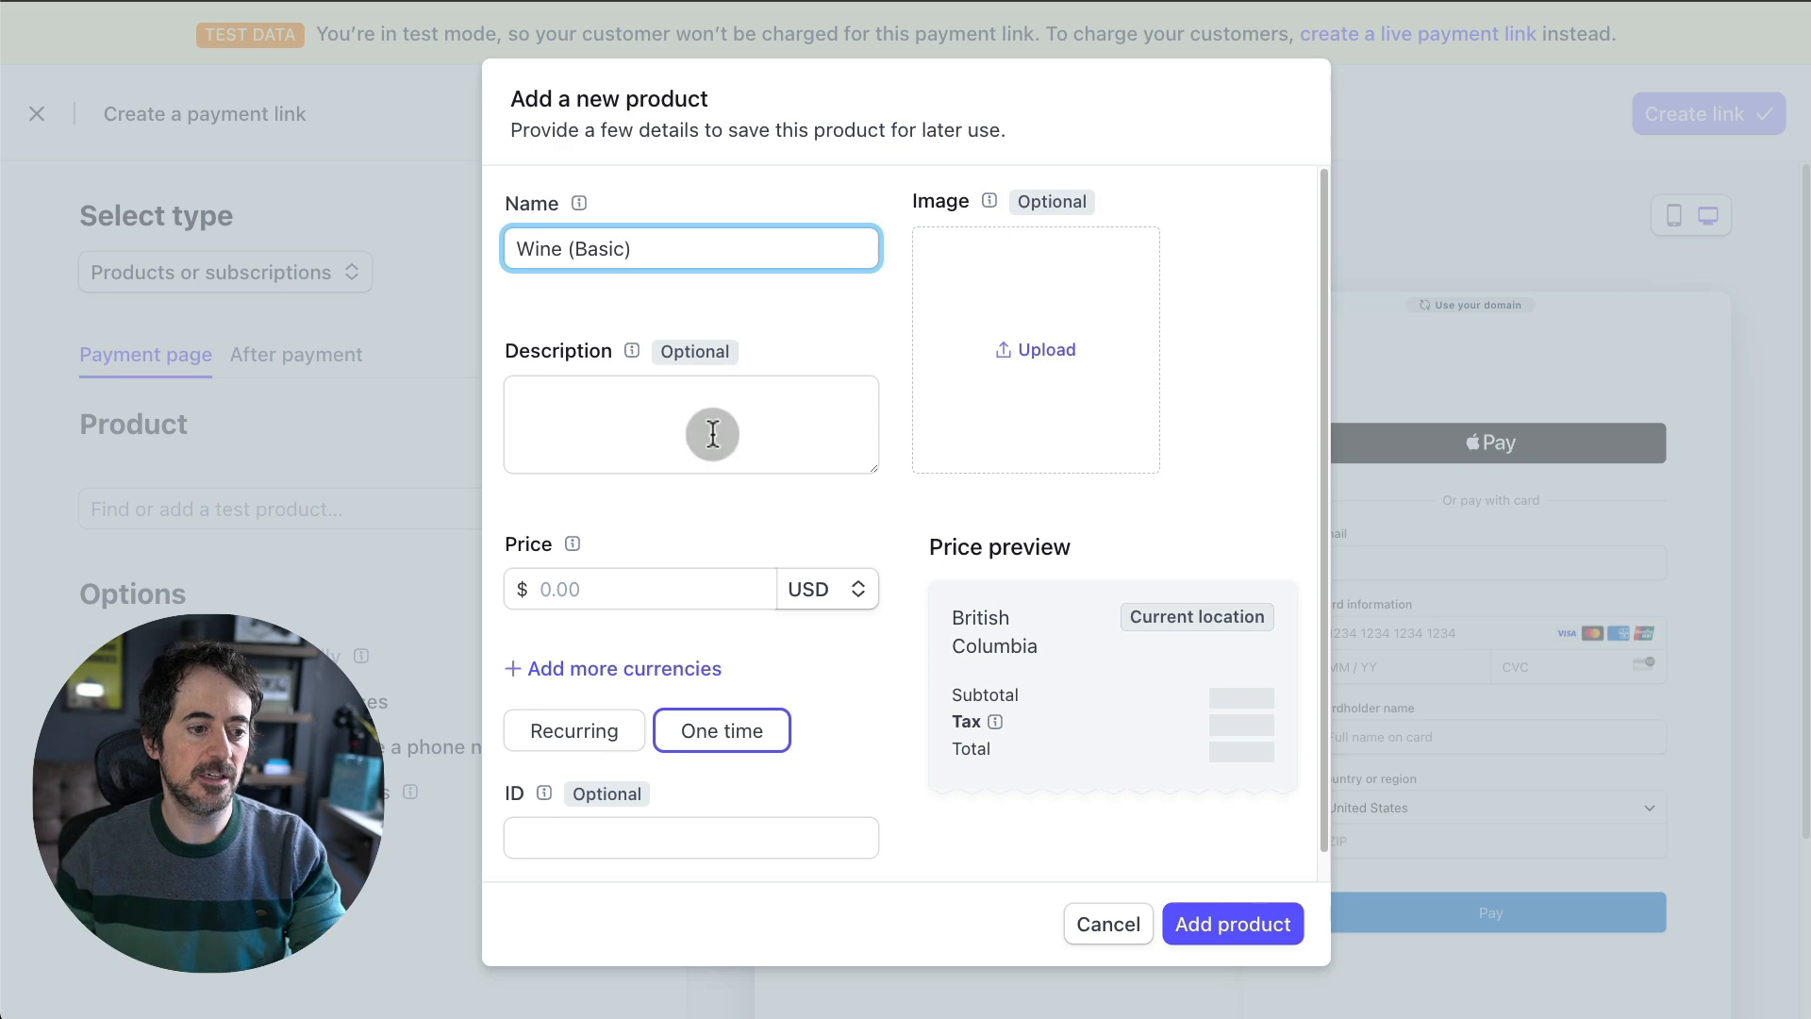
click(594, 590)
text(15)
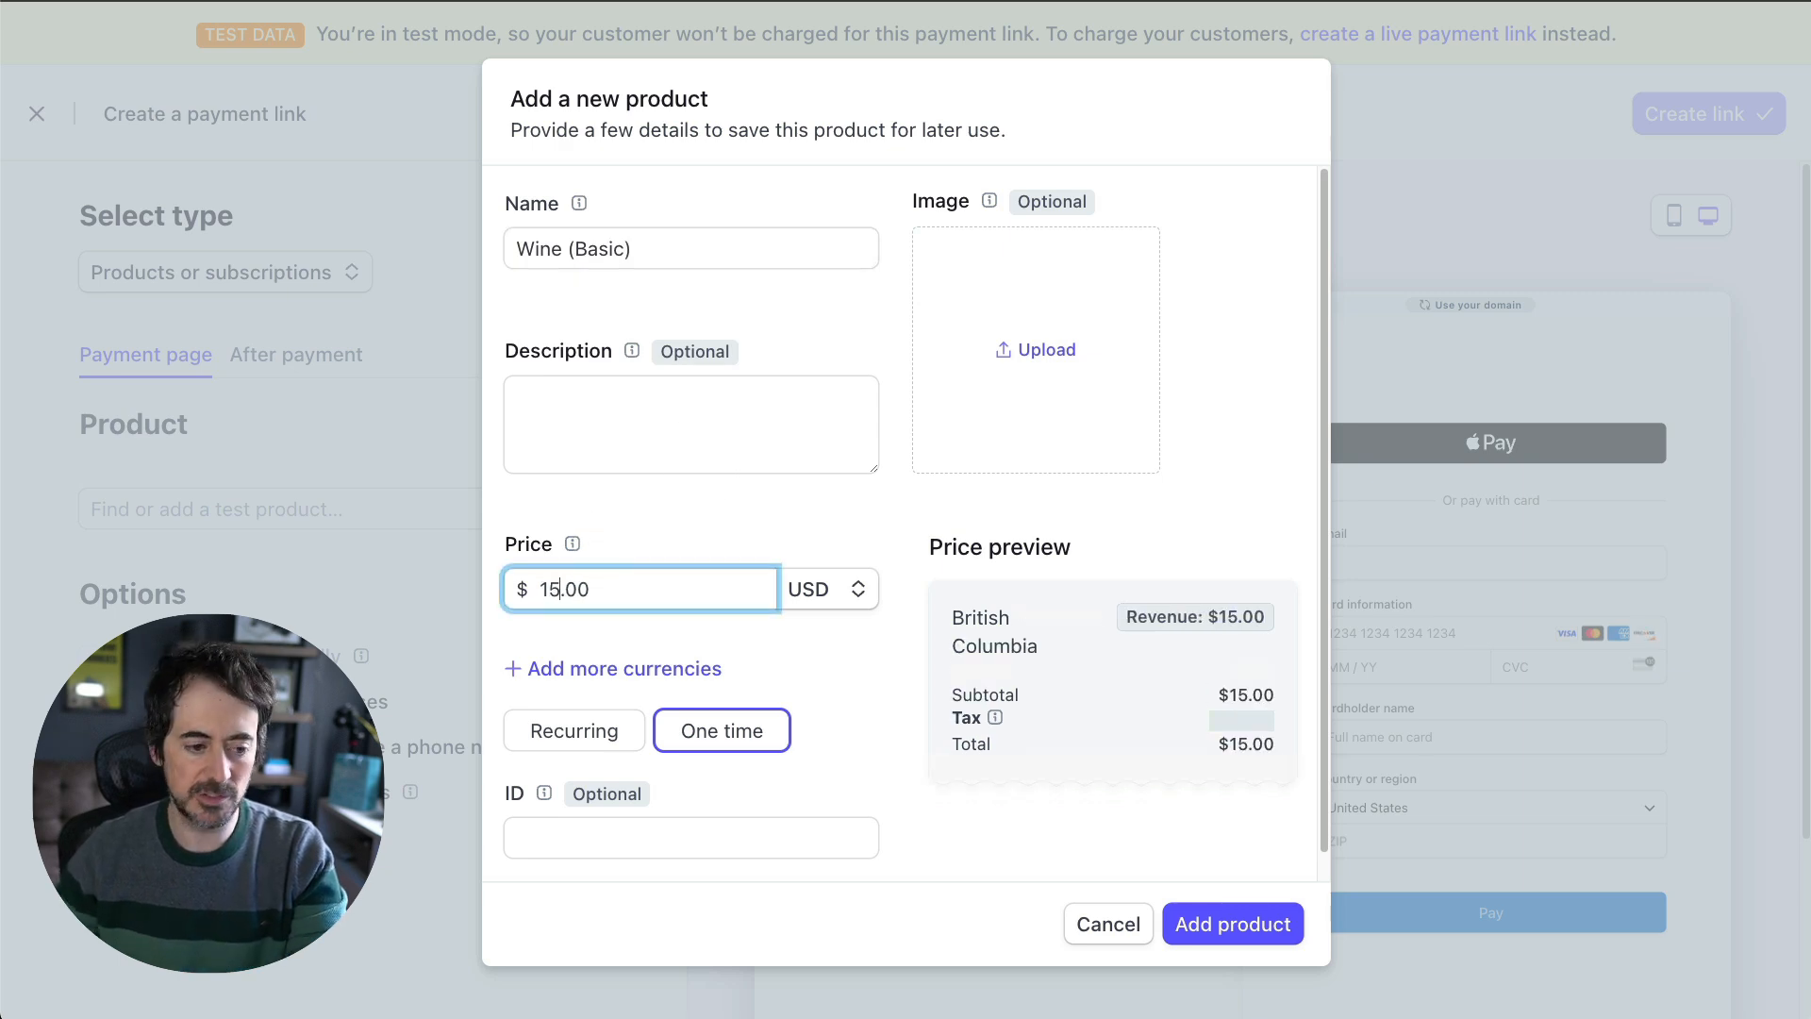
click(1232, 922)
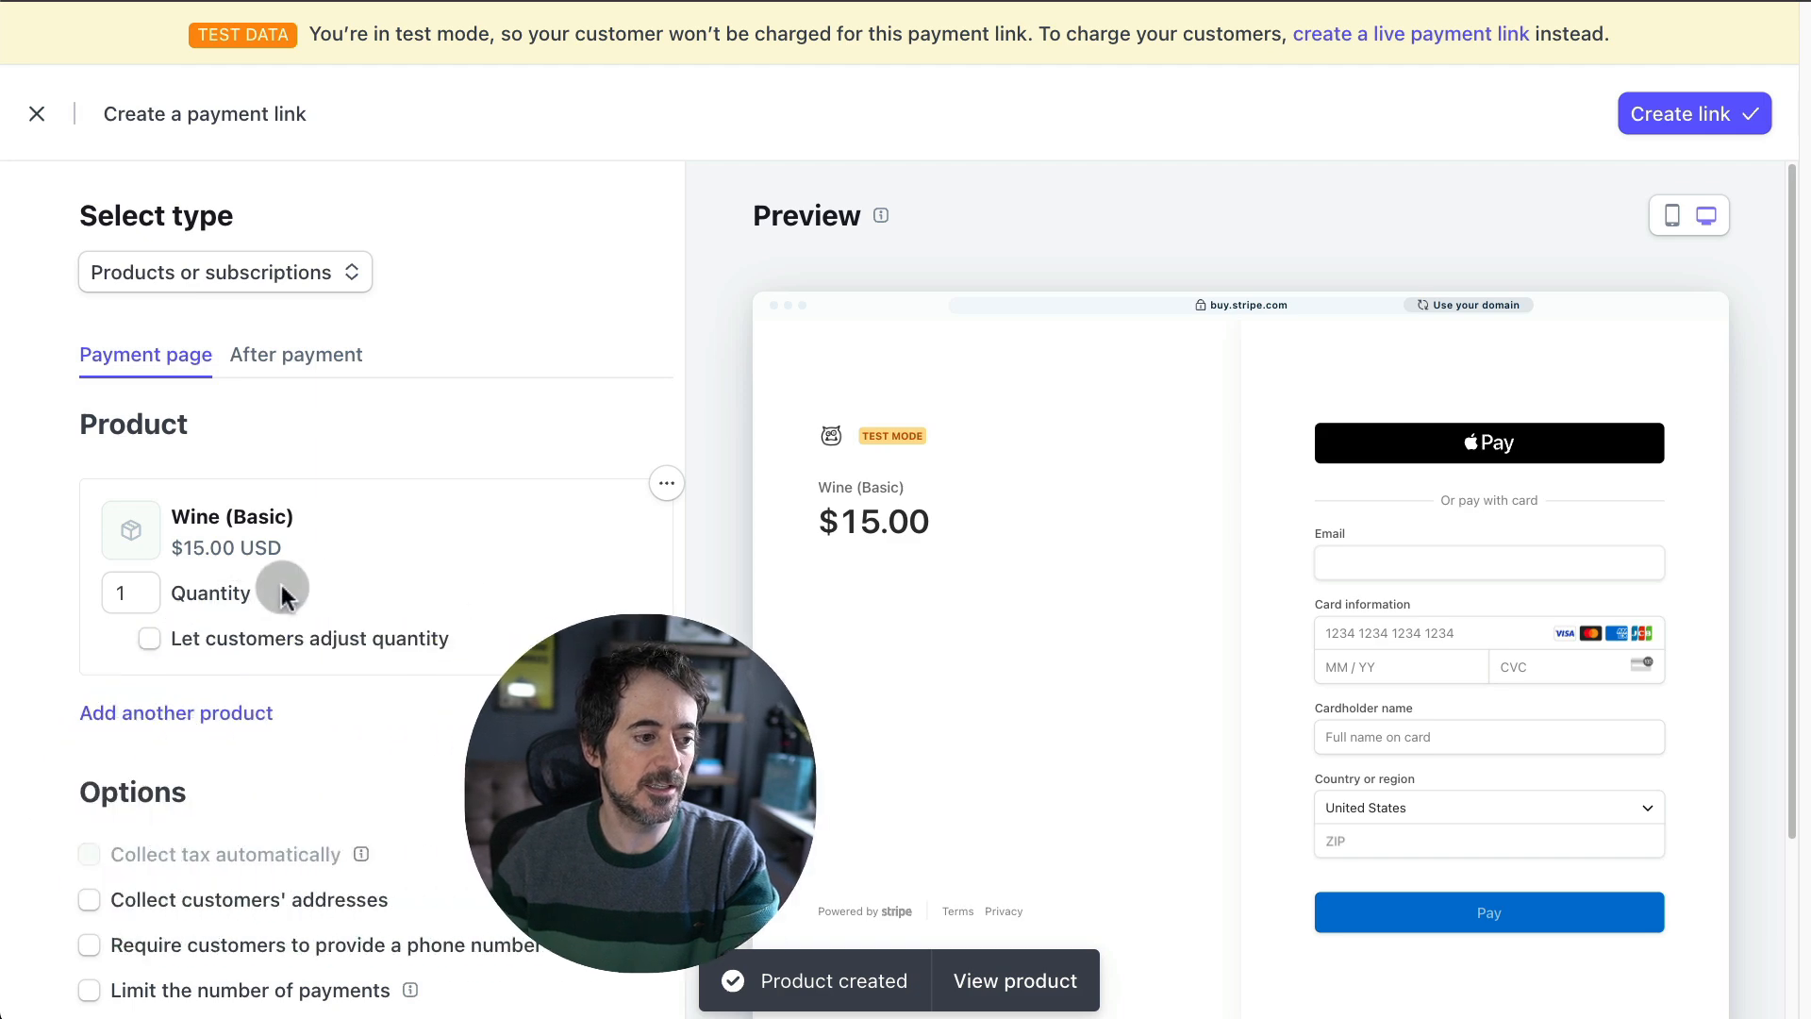
- Make the quantity adjustable up to a maximum of 10, create the link, and copy its URL
click(151, 639)
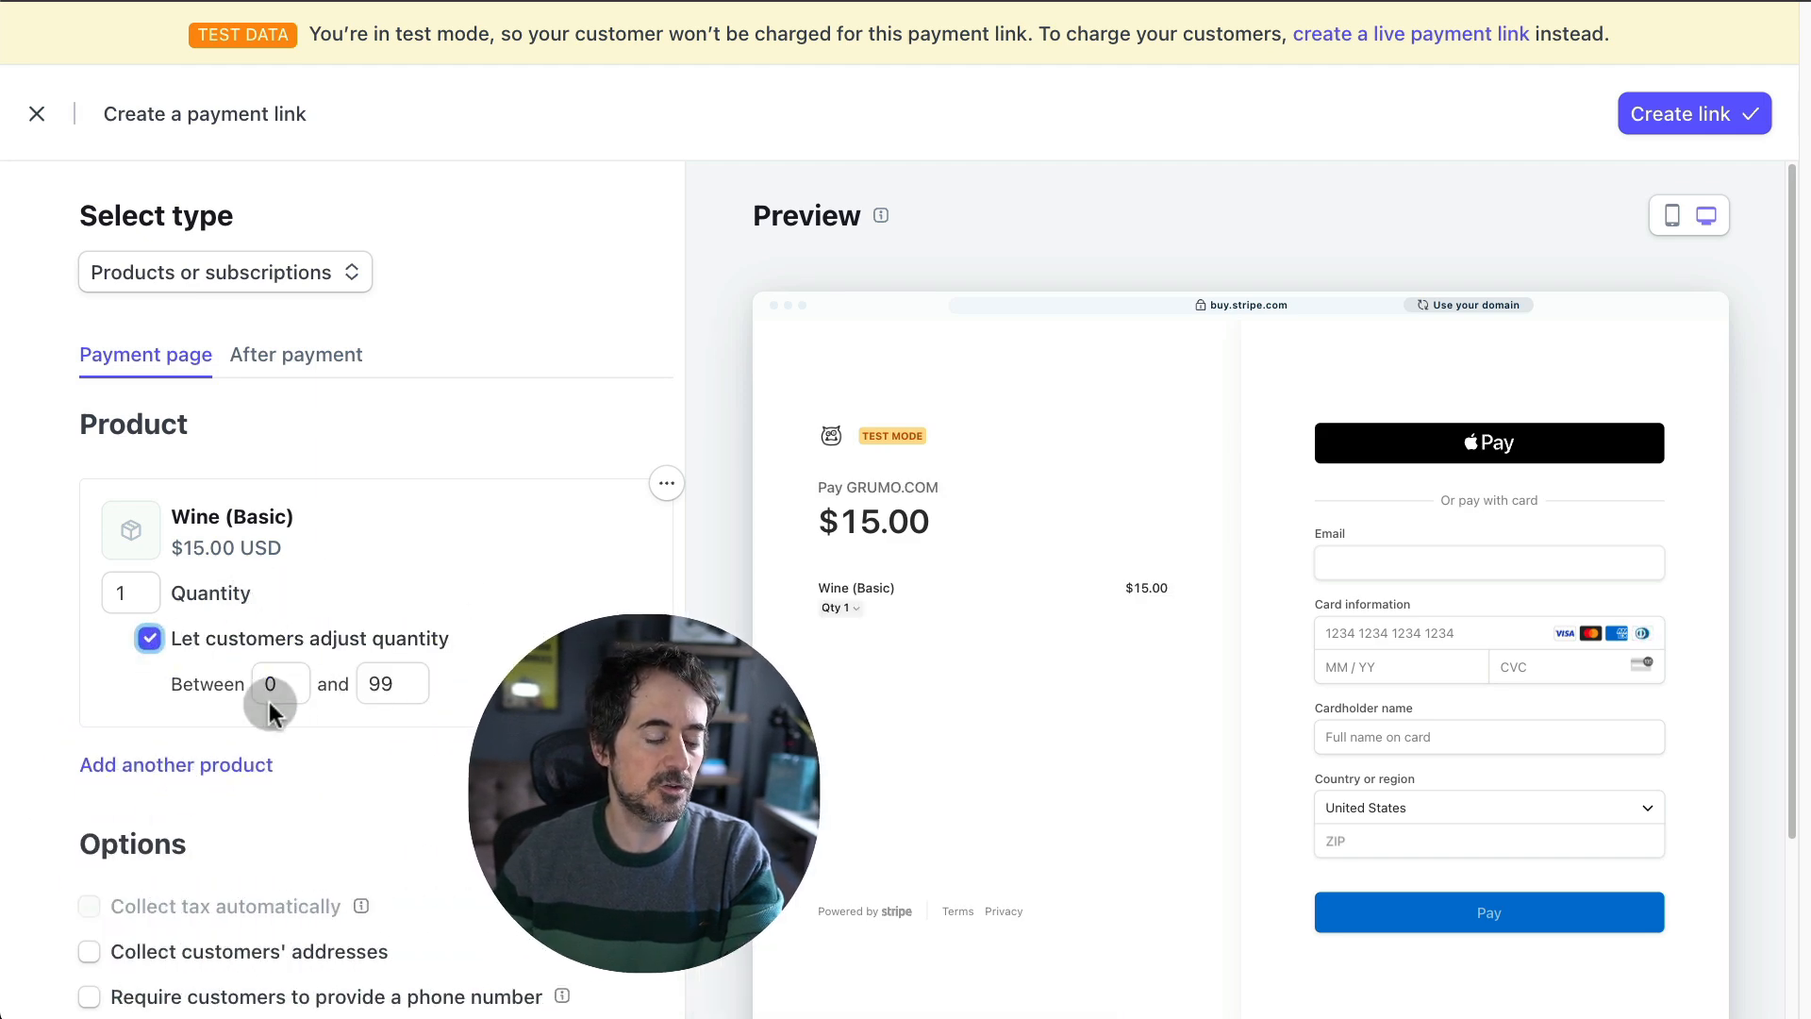
click(396, 684)
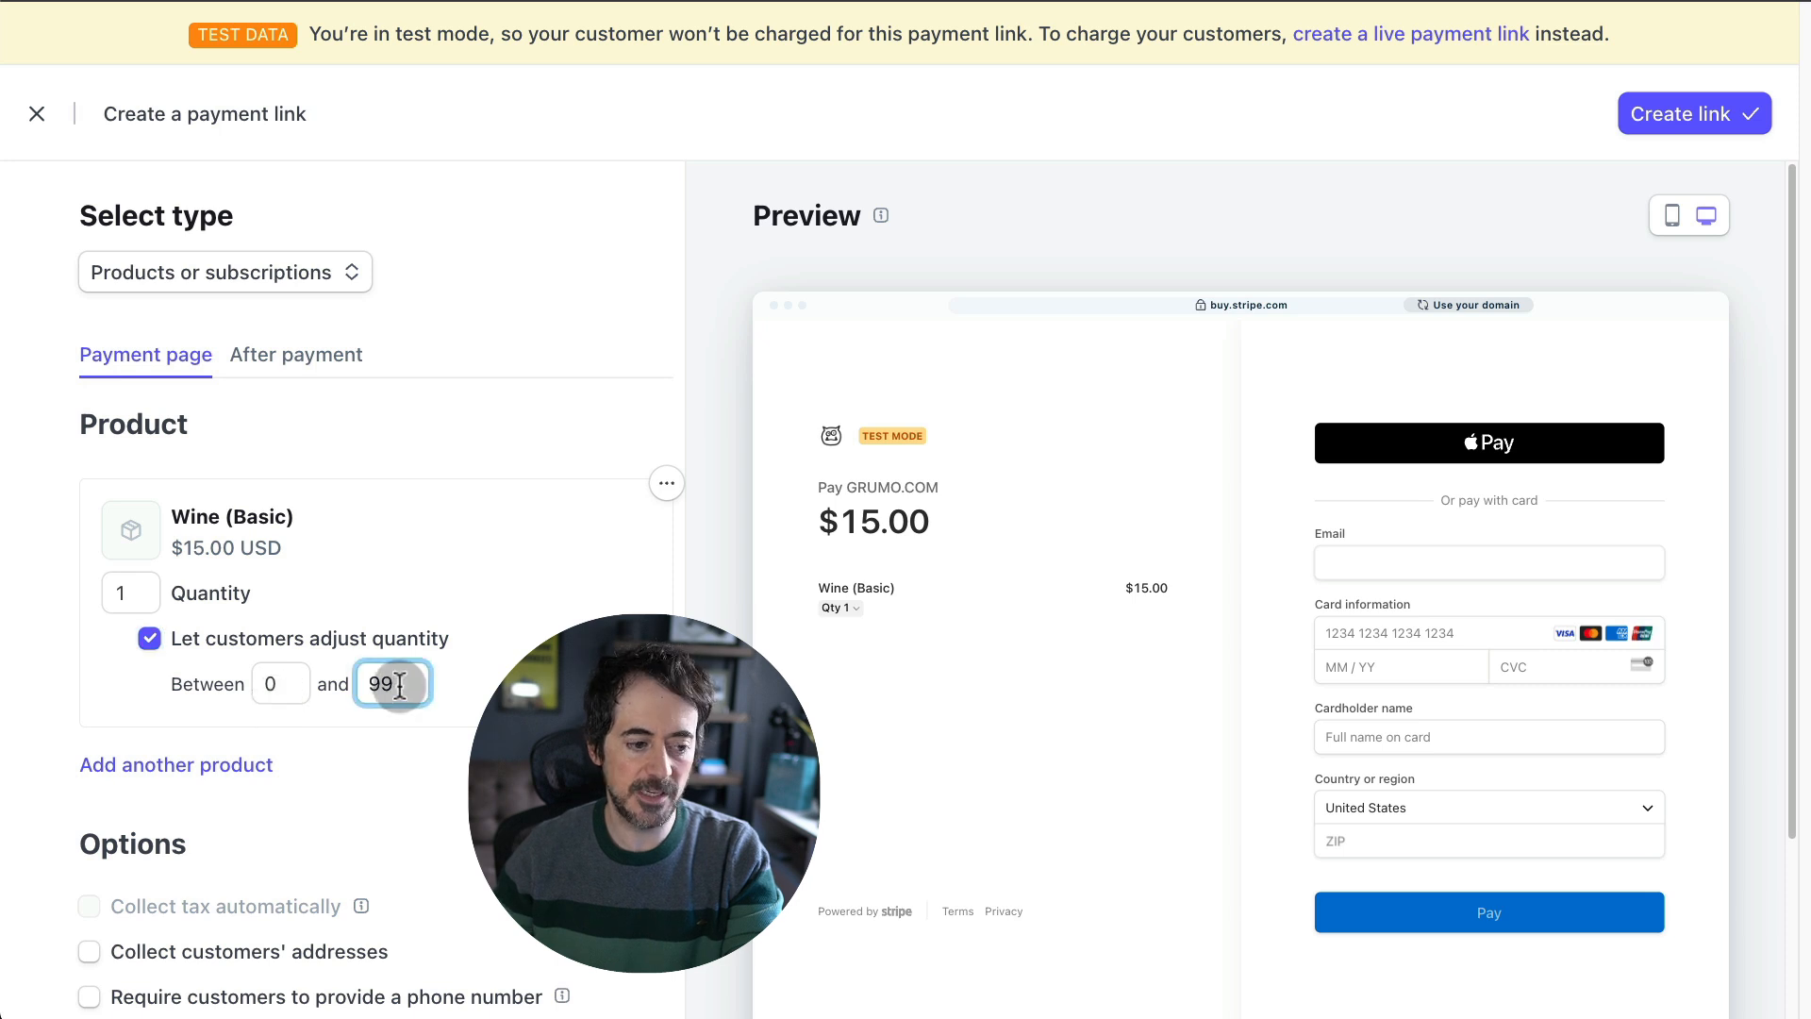
key(BackSpace)
key(BackSpace)
text(10)
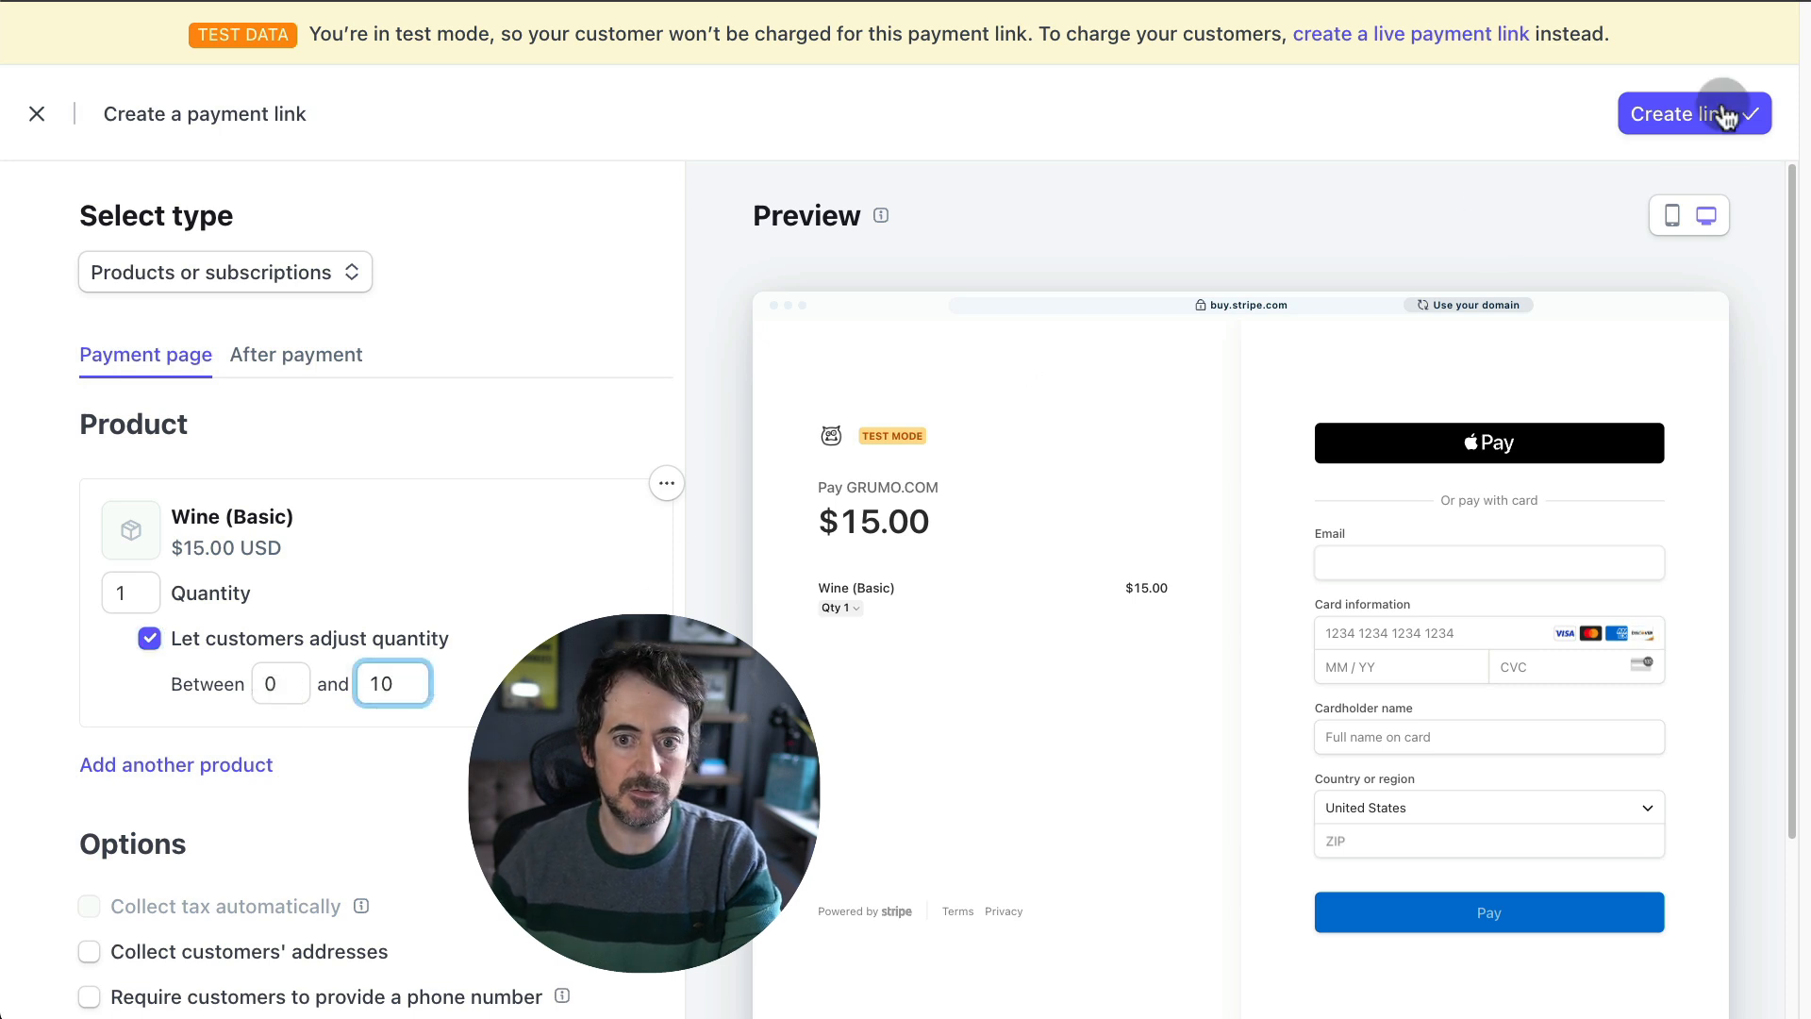
click(1678, 118)
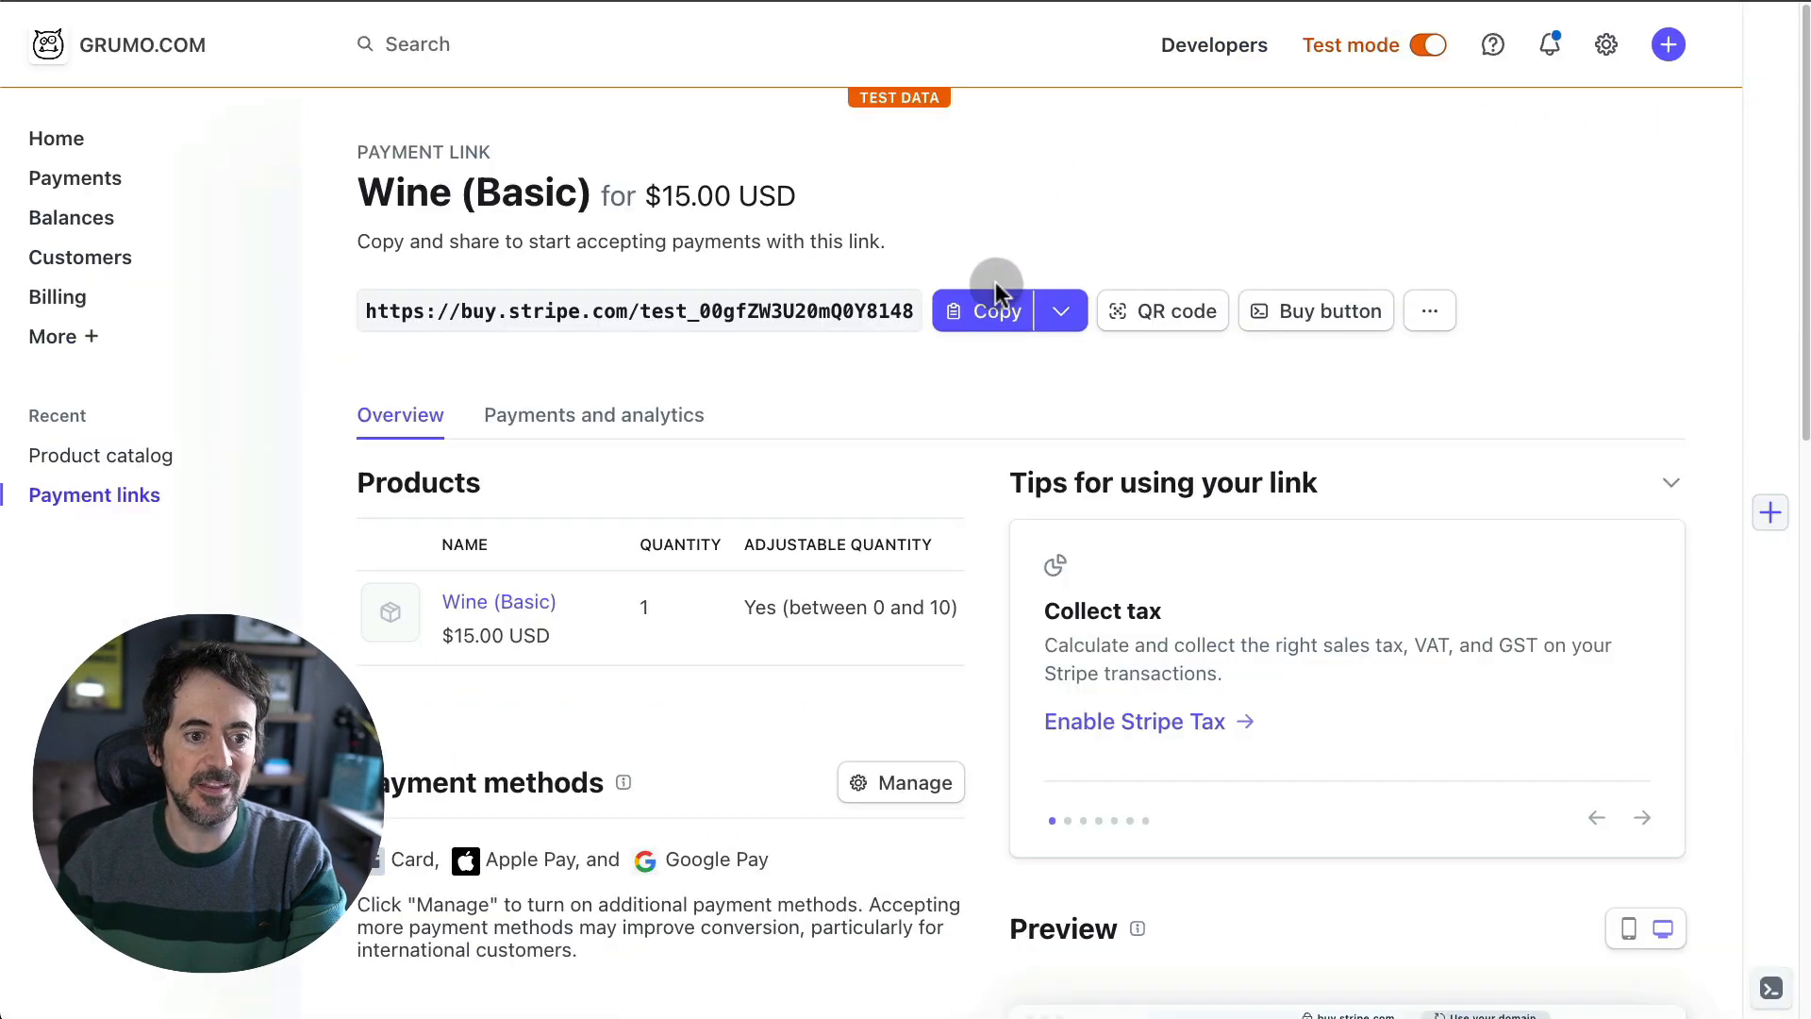
click(995, 295)
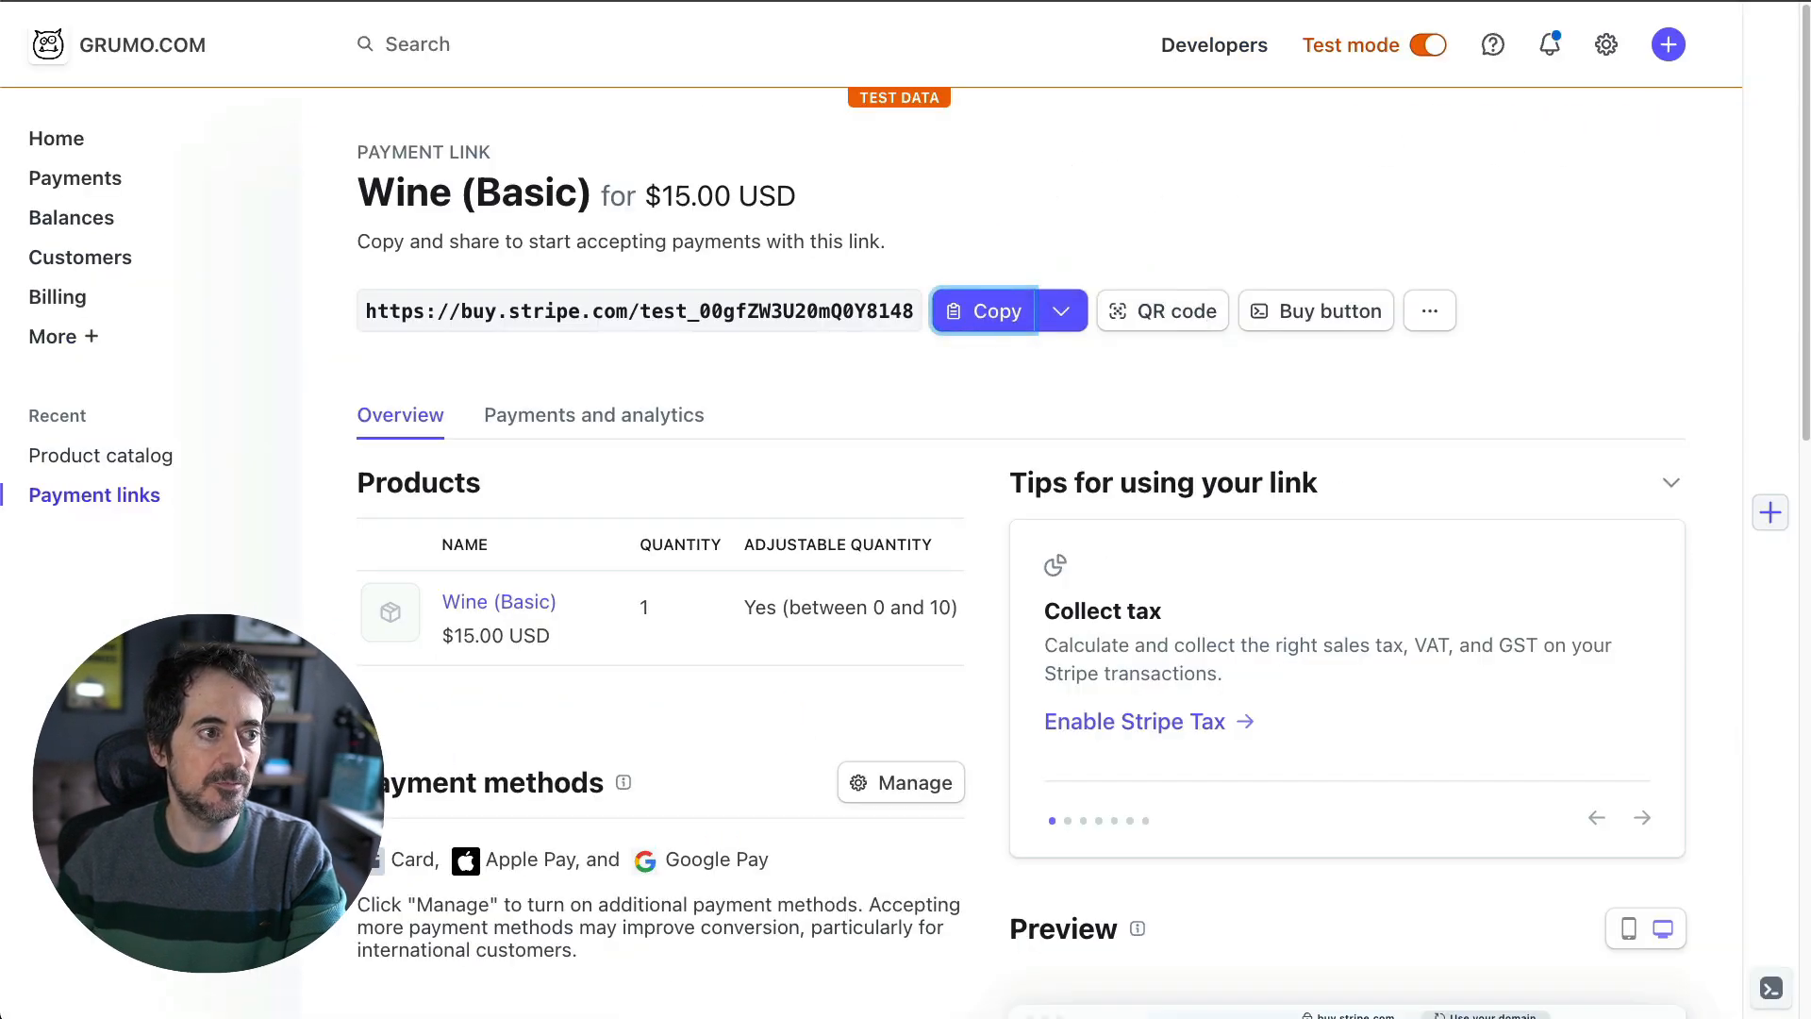
click(283, 0)
click(1502, 161)
- Paste Stripe payment links into the Basic and Medium rows' Stripe Link cells
click(1503, 161)
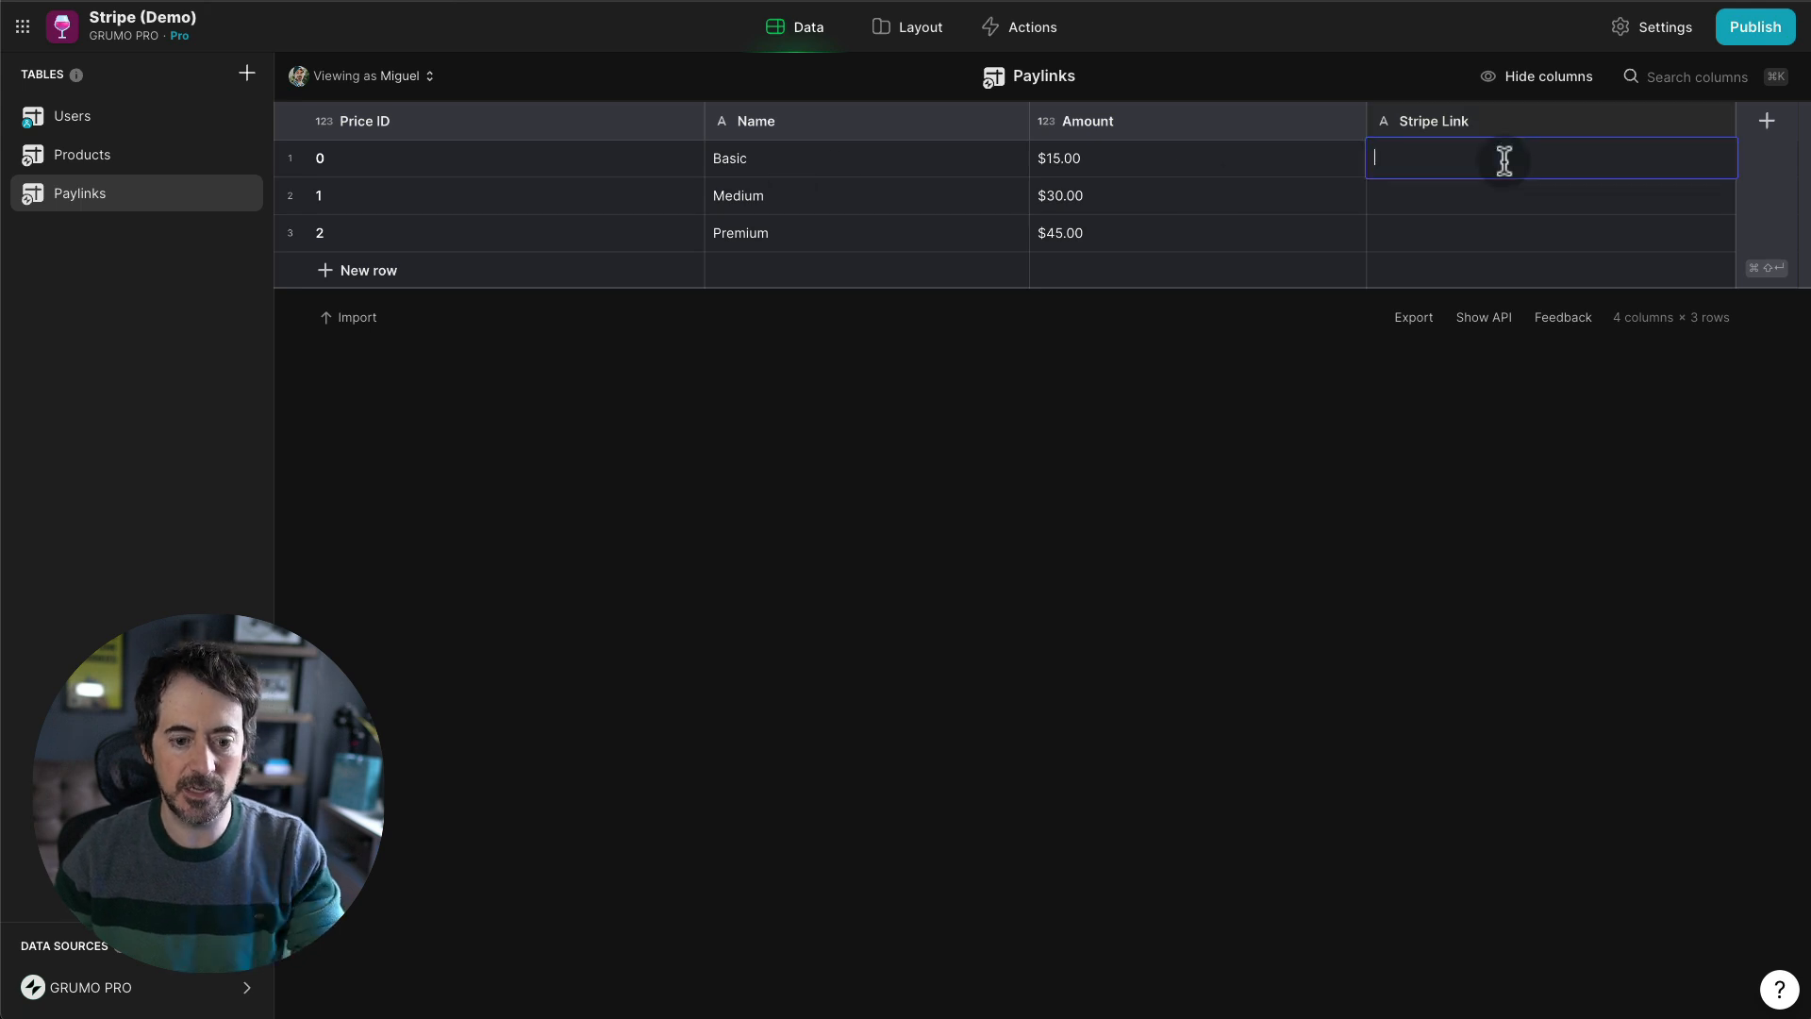
key(super+v)
key(Return)
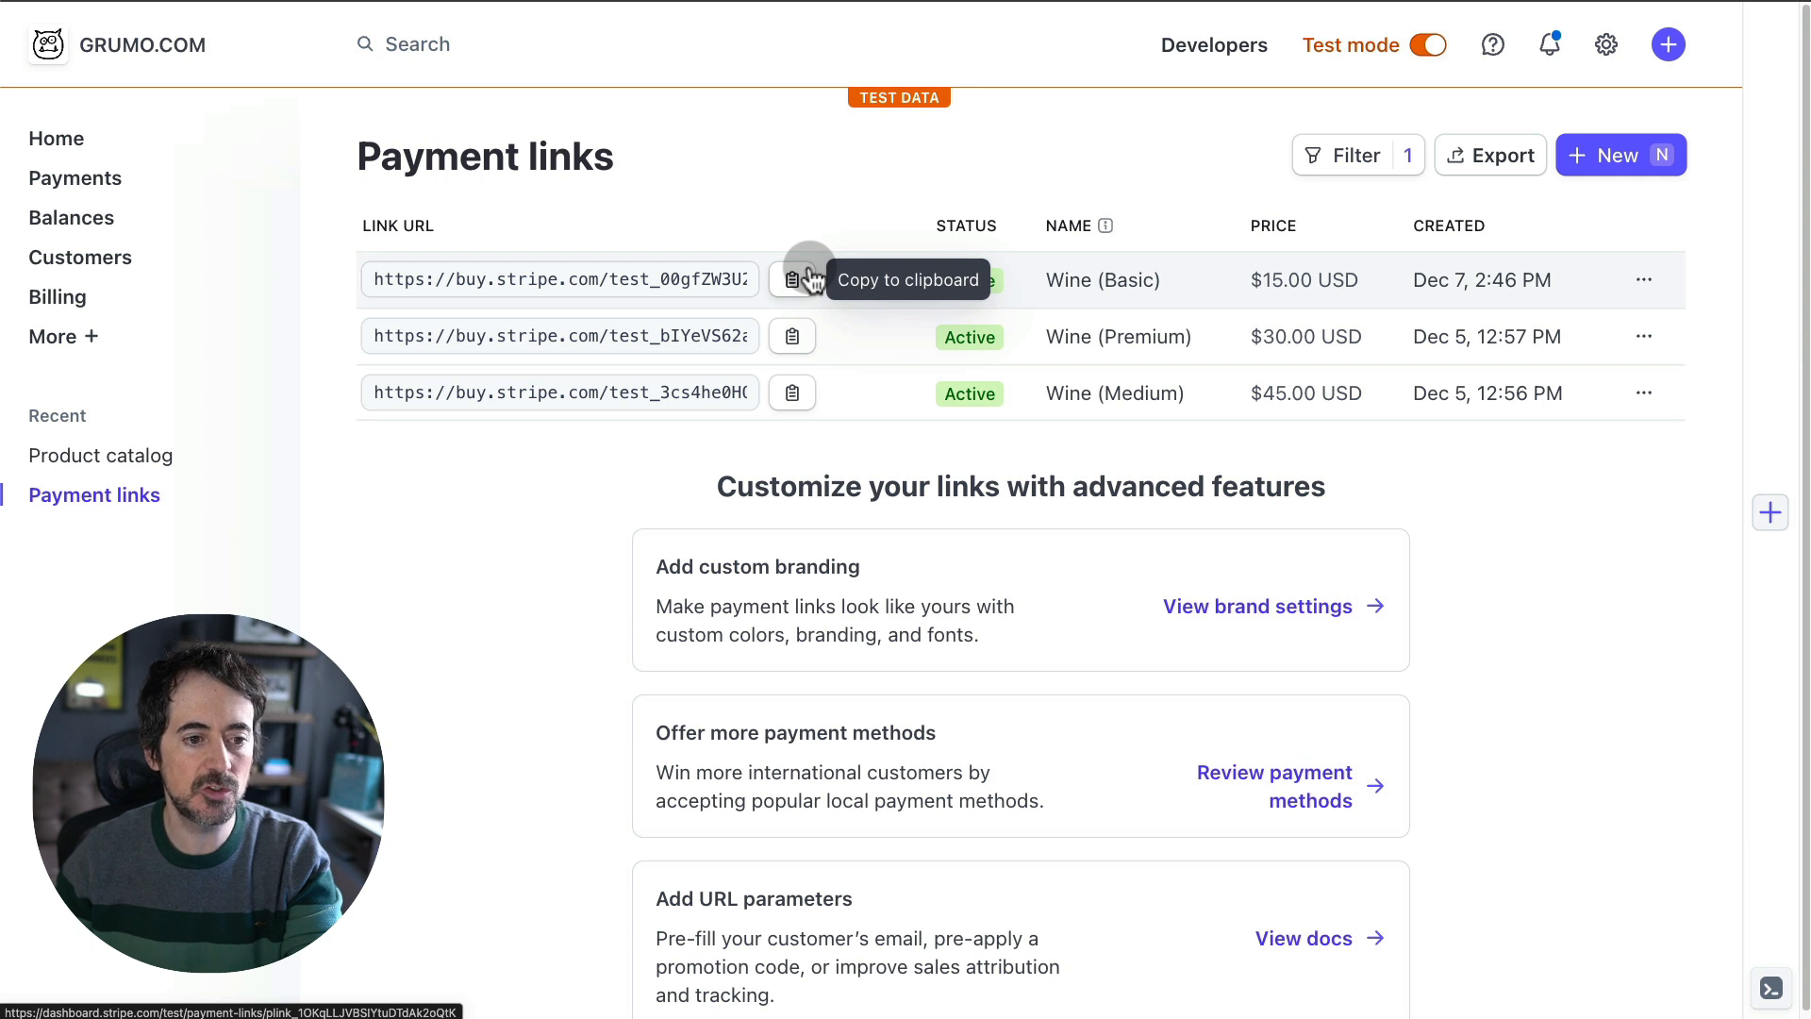
click(797, 337)
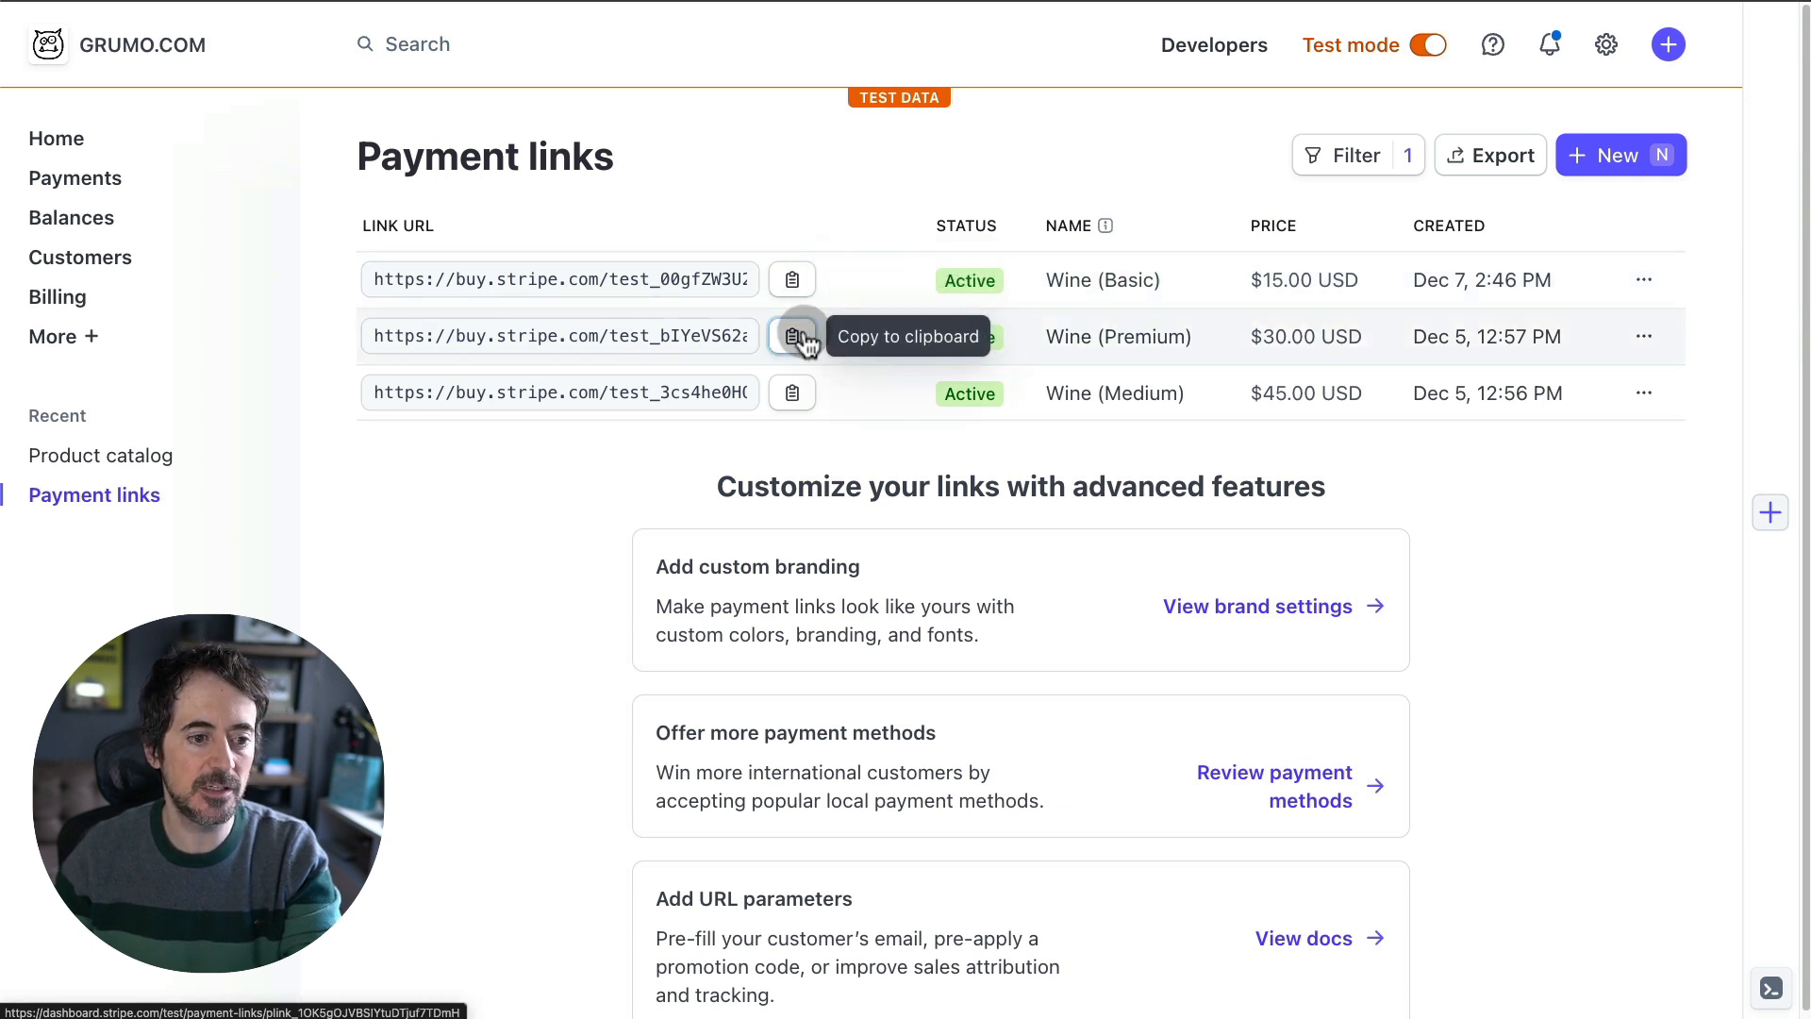
click(803, 337)
click(651, 2)
click(1456, 201)
click(1458, 202)
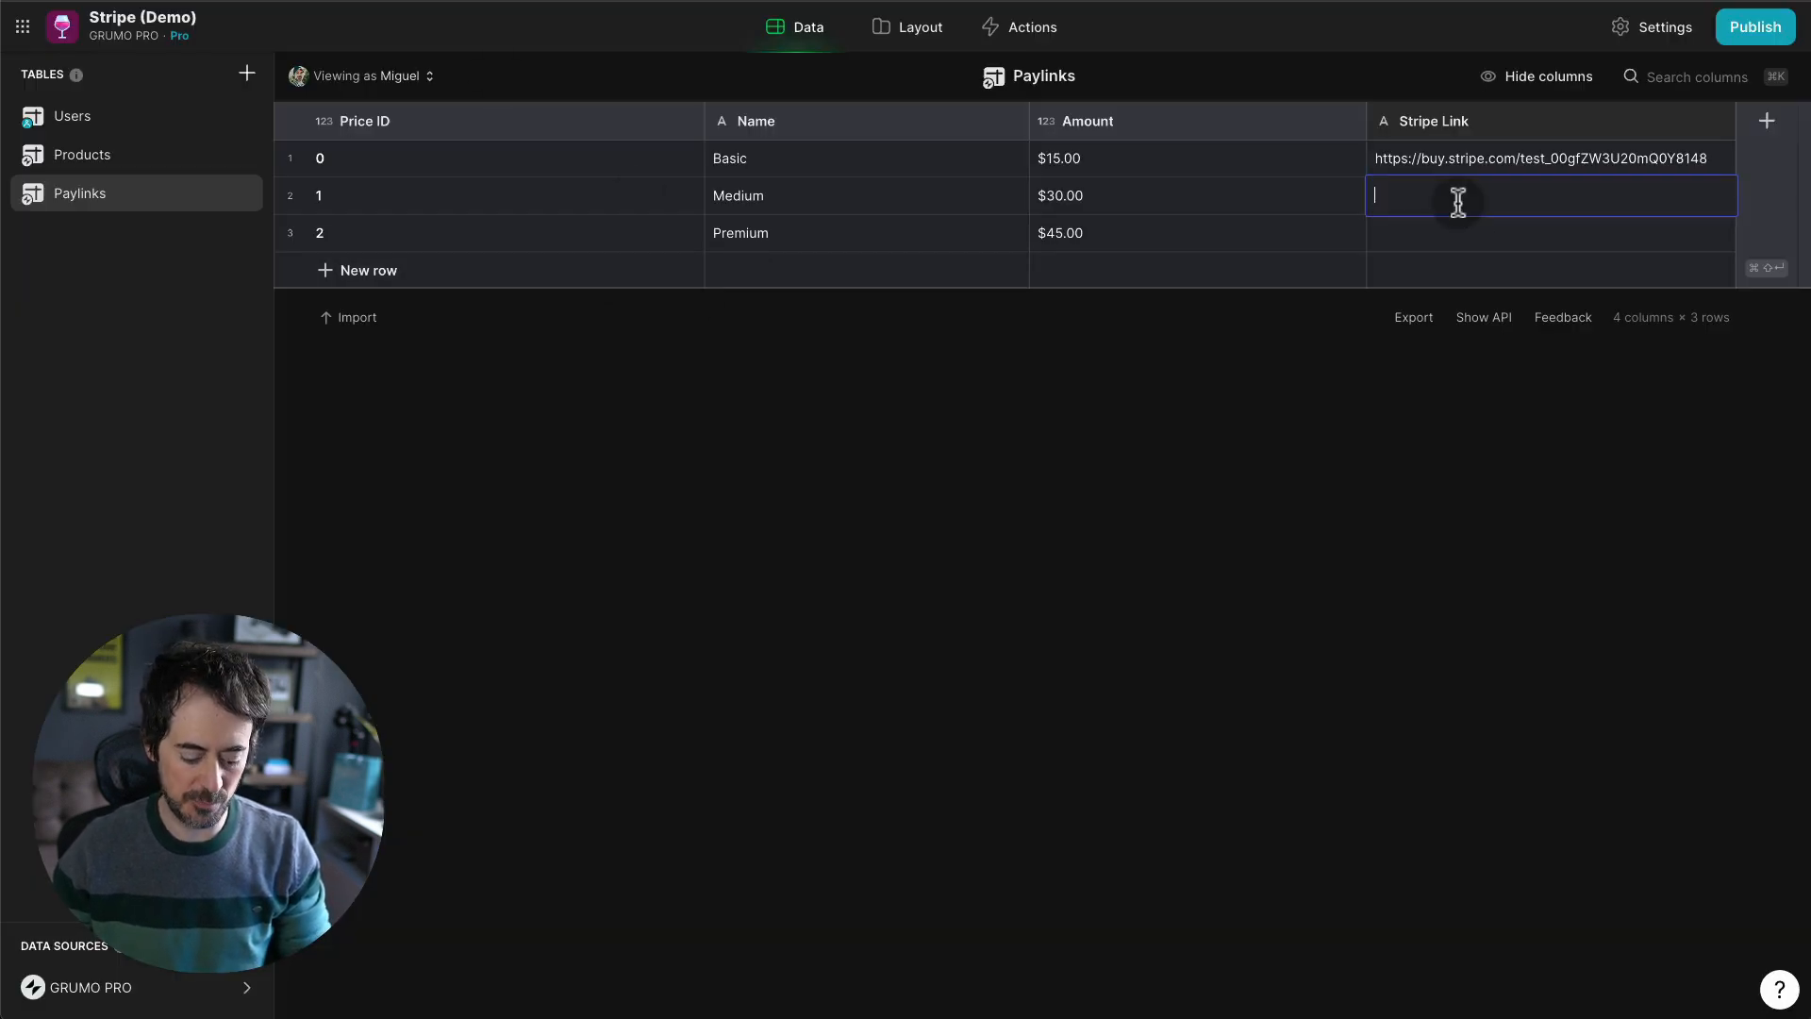
key(super+v)
key(Return)
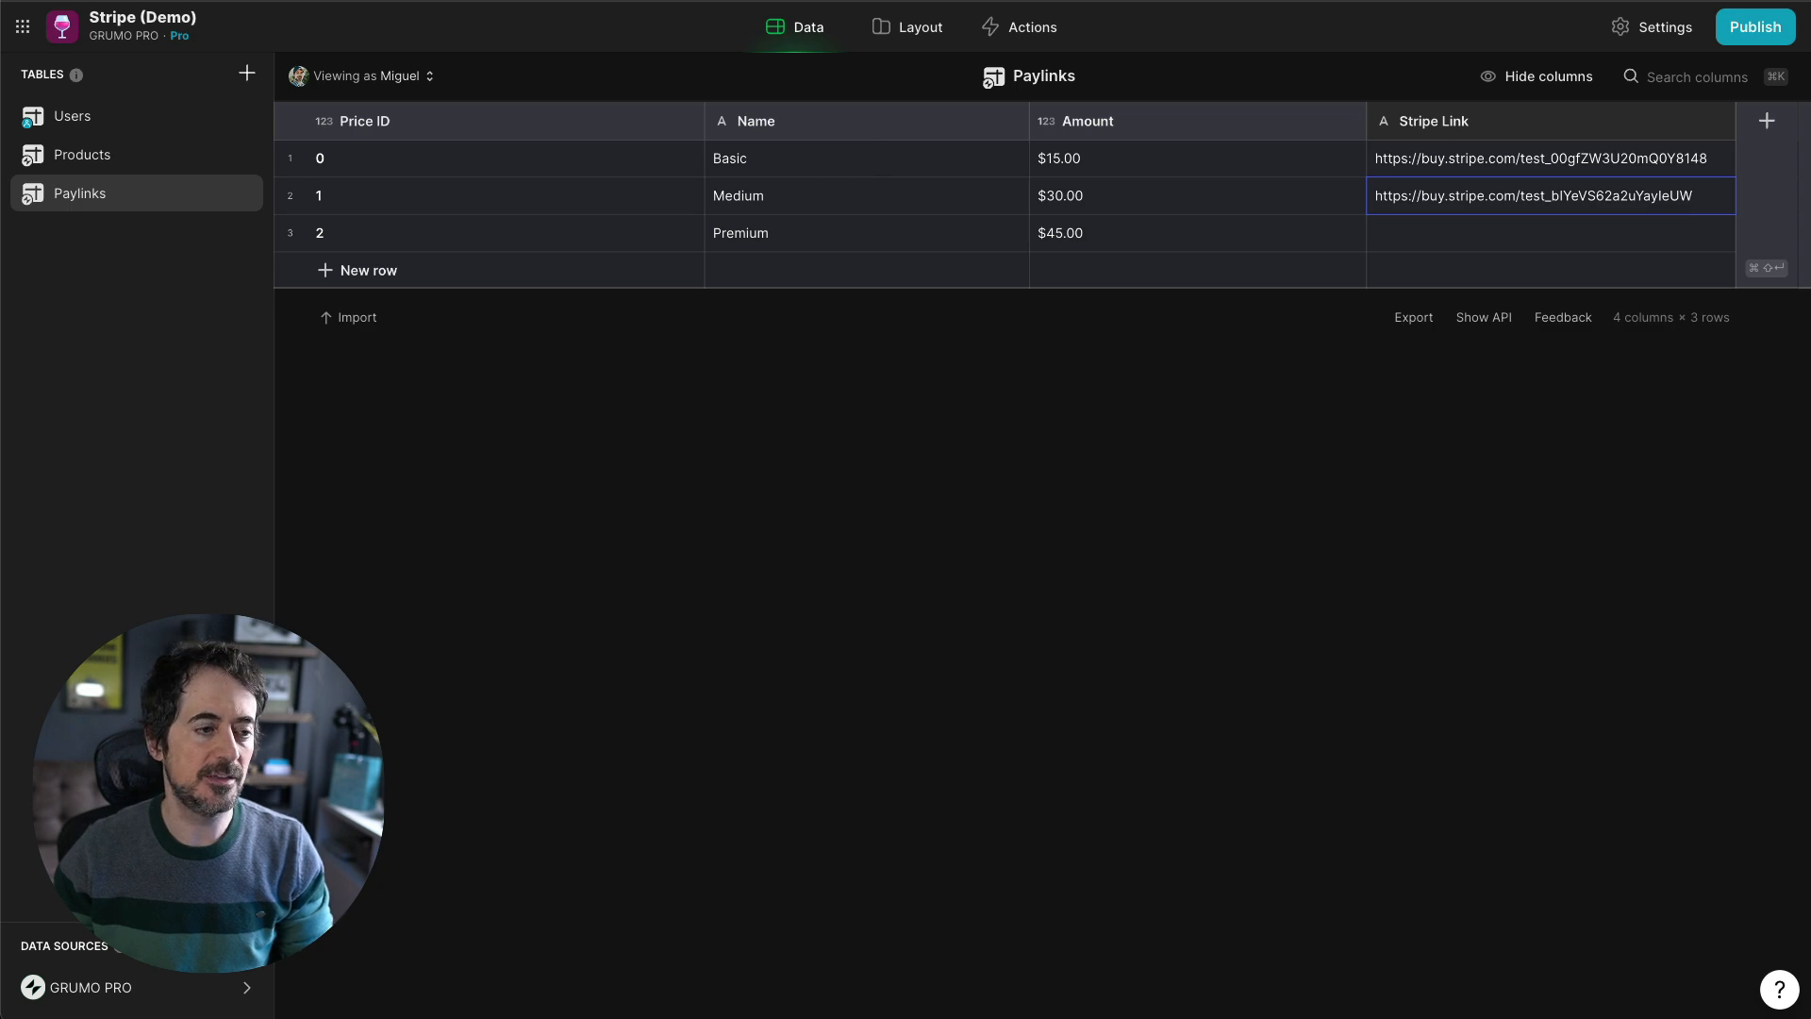
- Copy the remaining Stripe payment link into the Premium row's Stripe Link cell
click(566, 2)
click(790, 400)
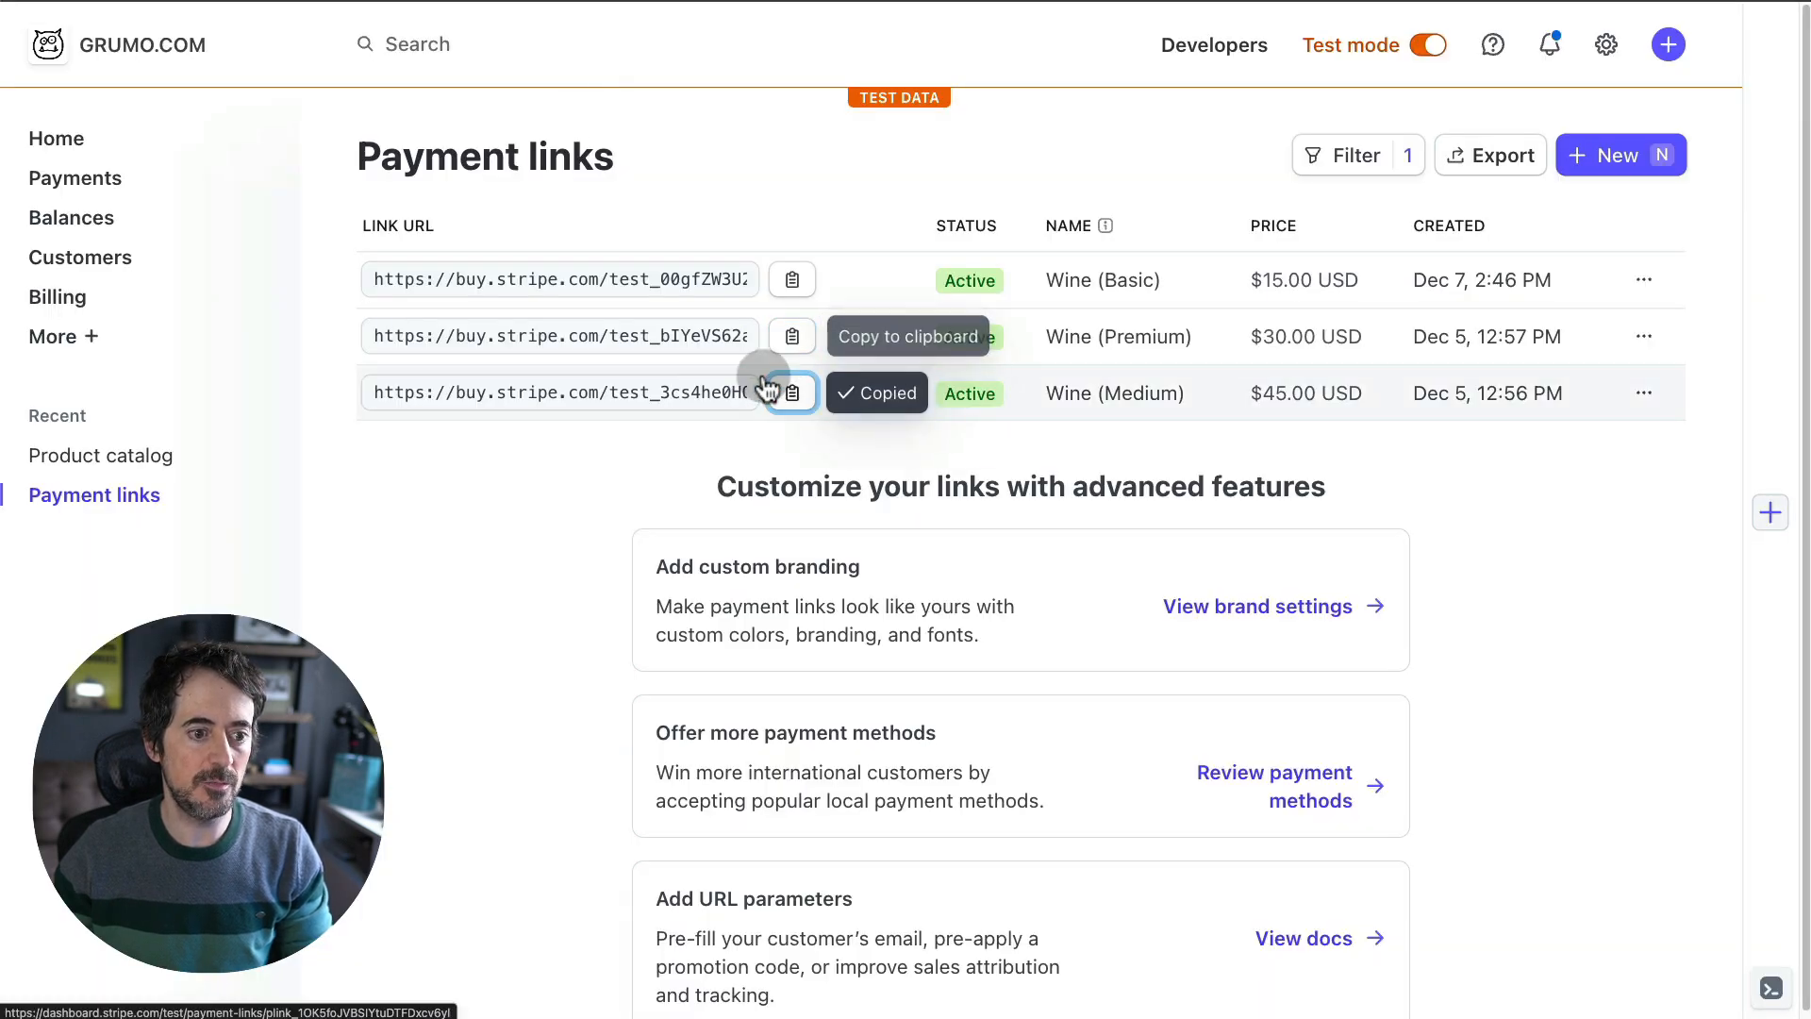
click(256, 2)
click(1452, 227)
key(super+v)
key(Return)
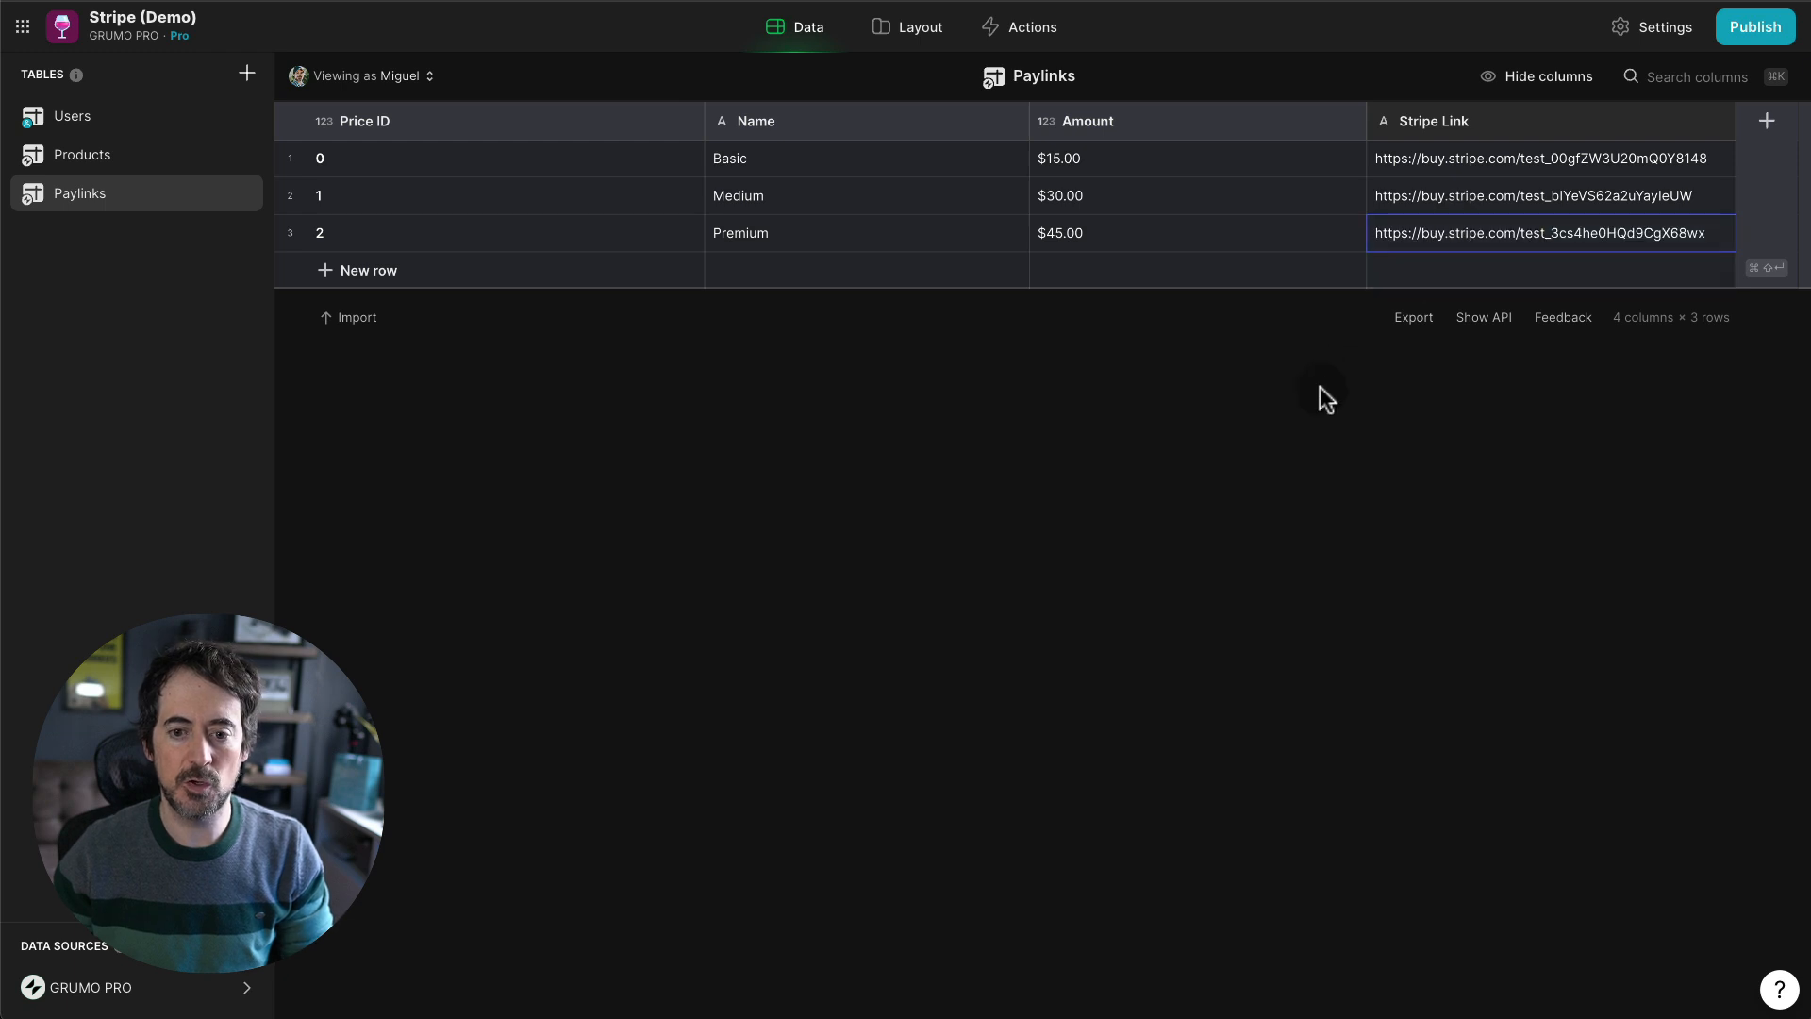
click(1468, 161)
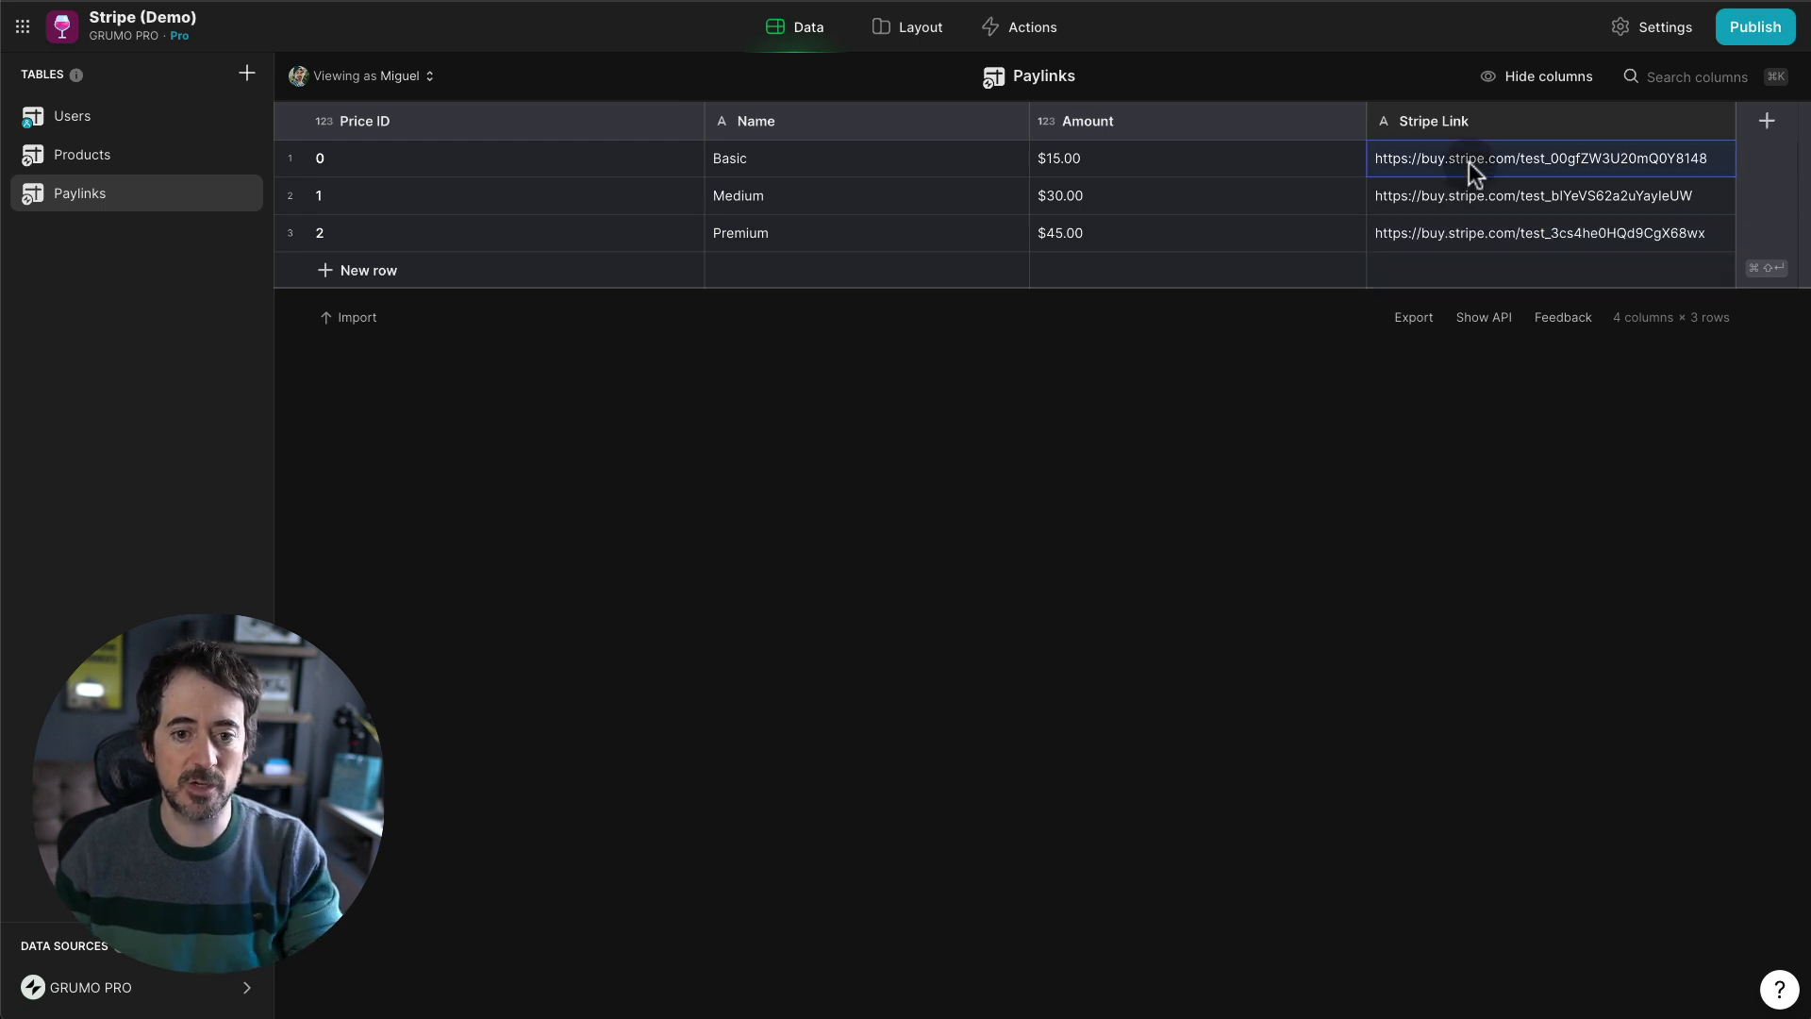
- Open a new browser tab for the Zapier dashboard
key(super+t)
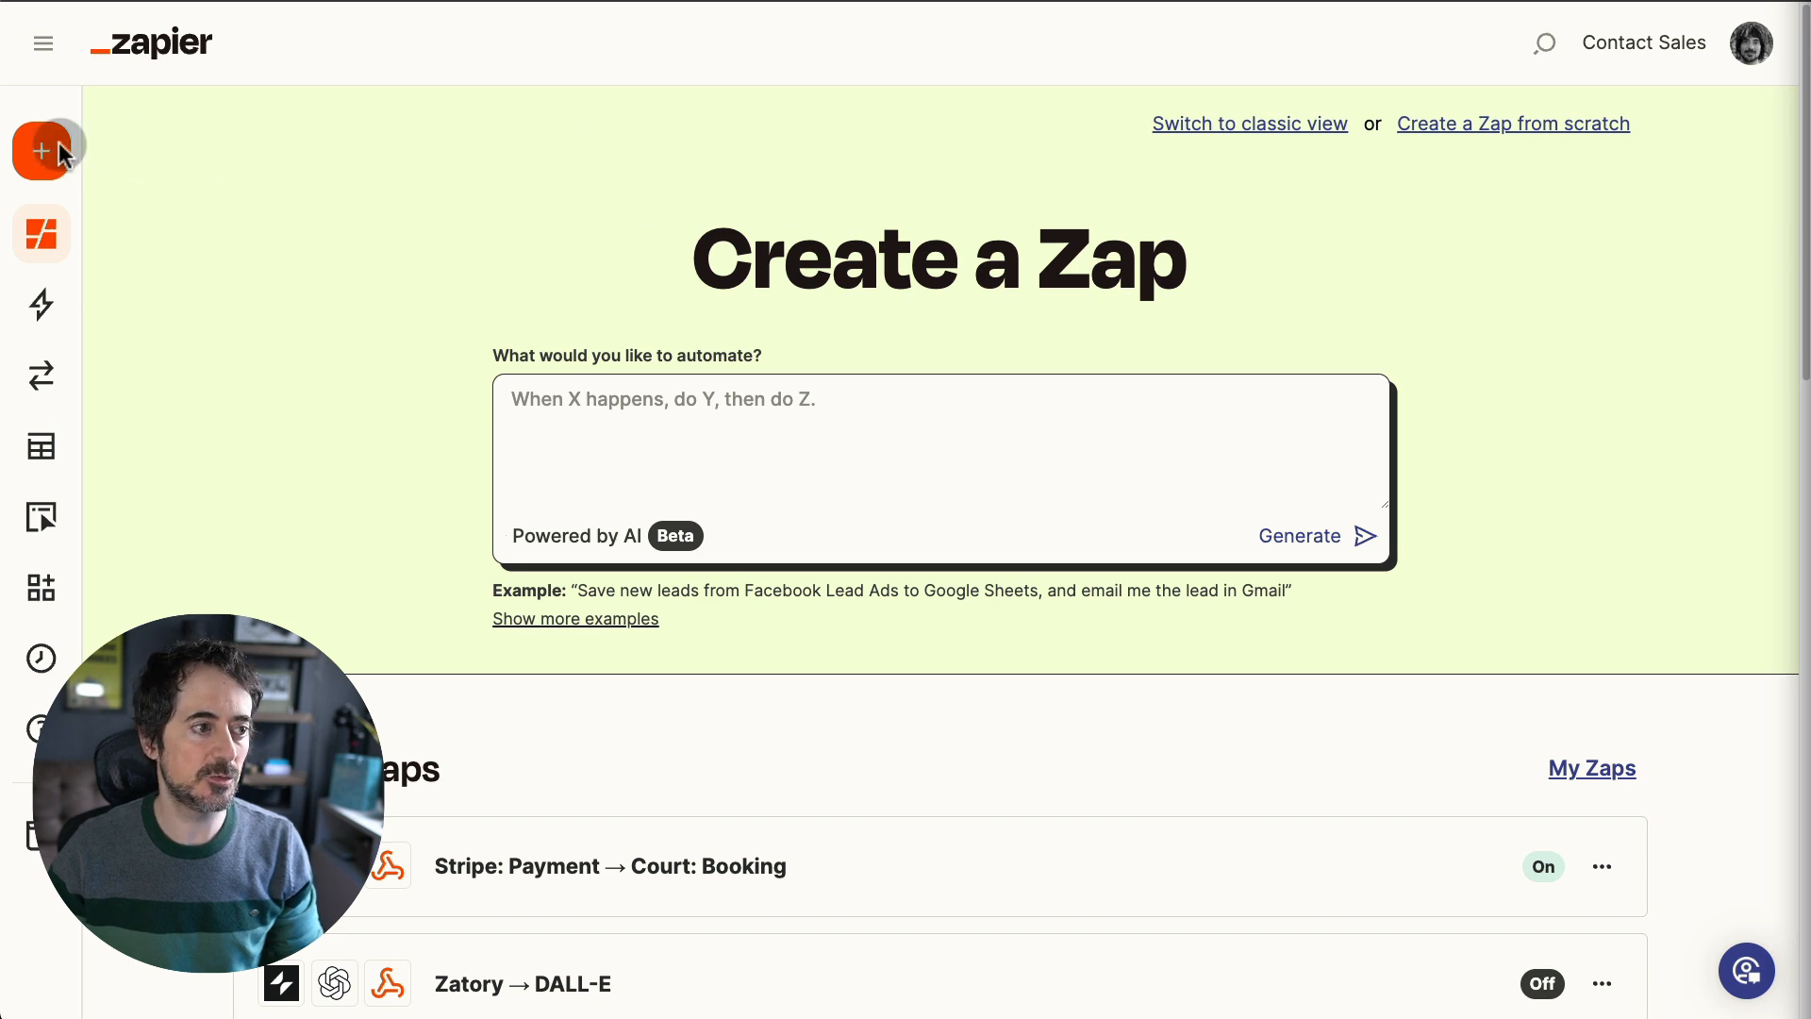
- Create a new Zap and name it 'Stripe → Glide Store'
mouse_move(48, 161)
click(215, 156)
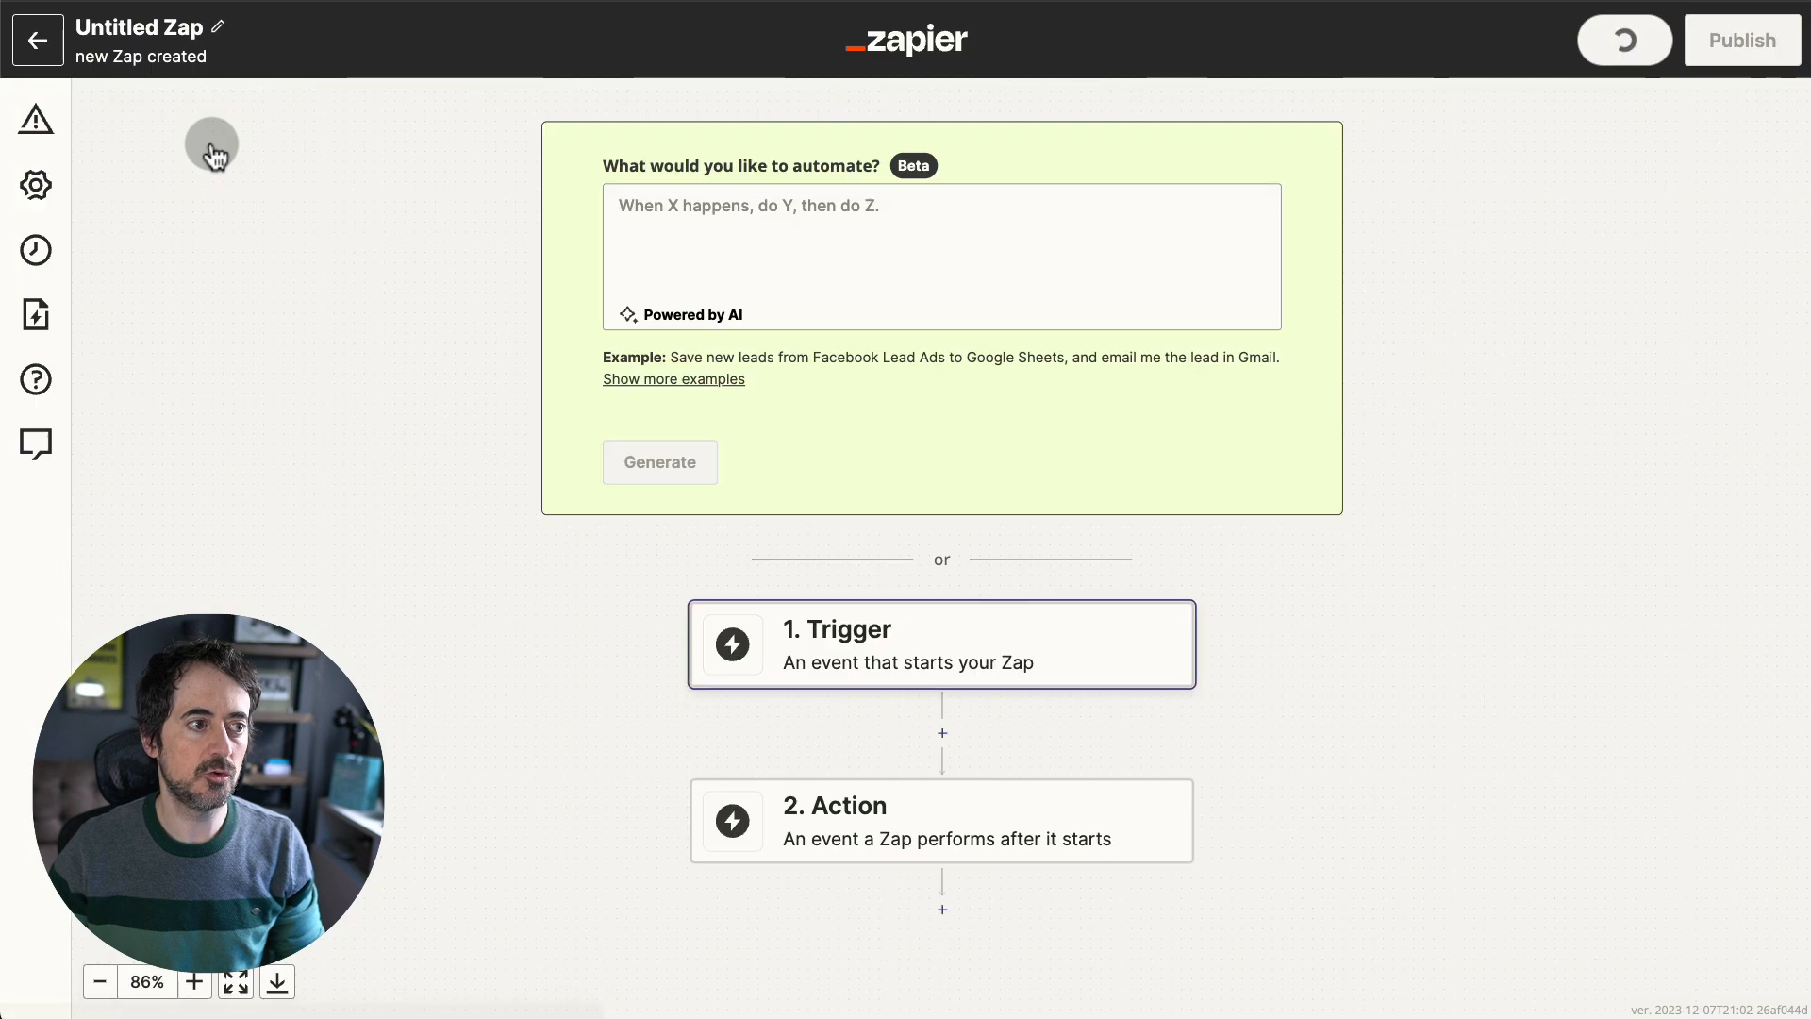
click(198, 24)
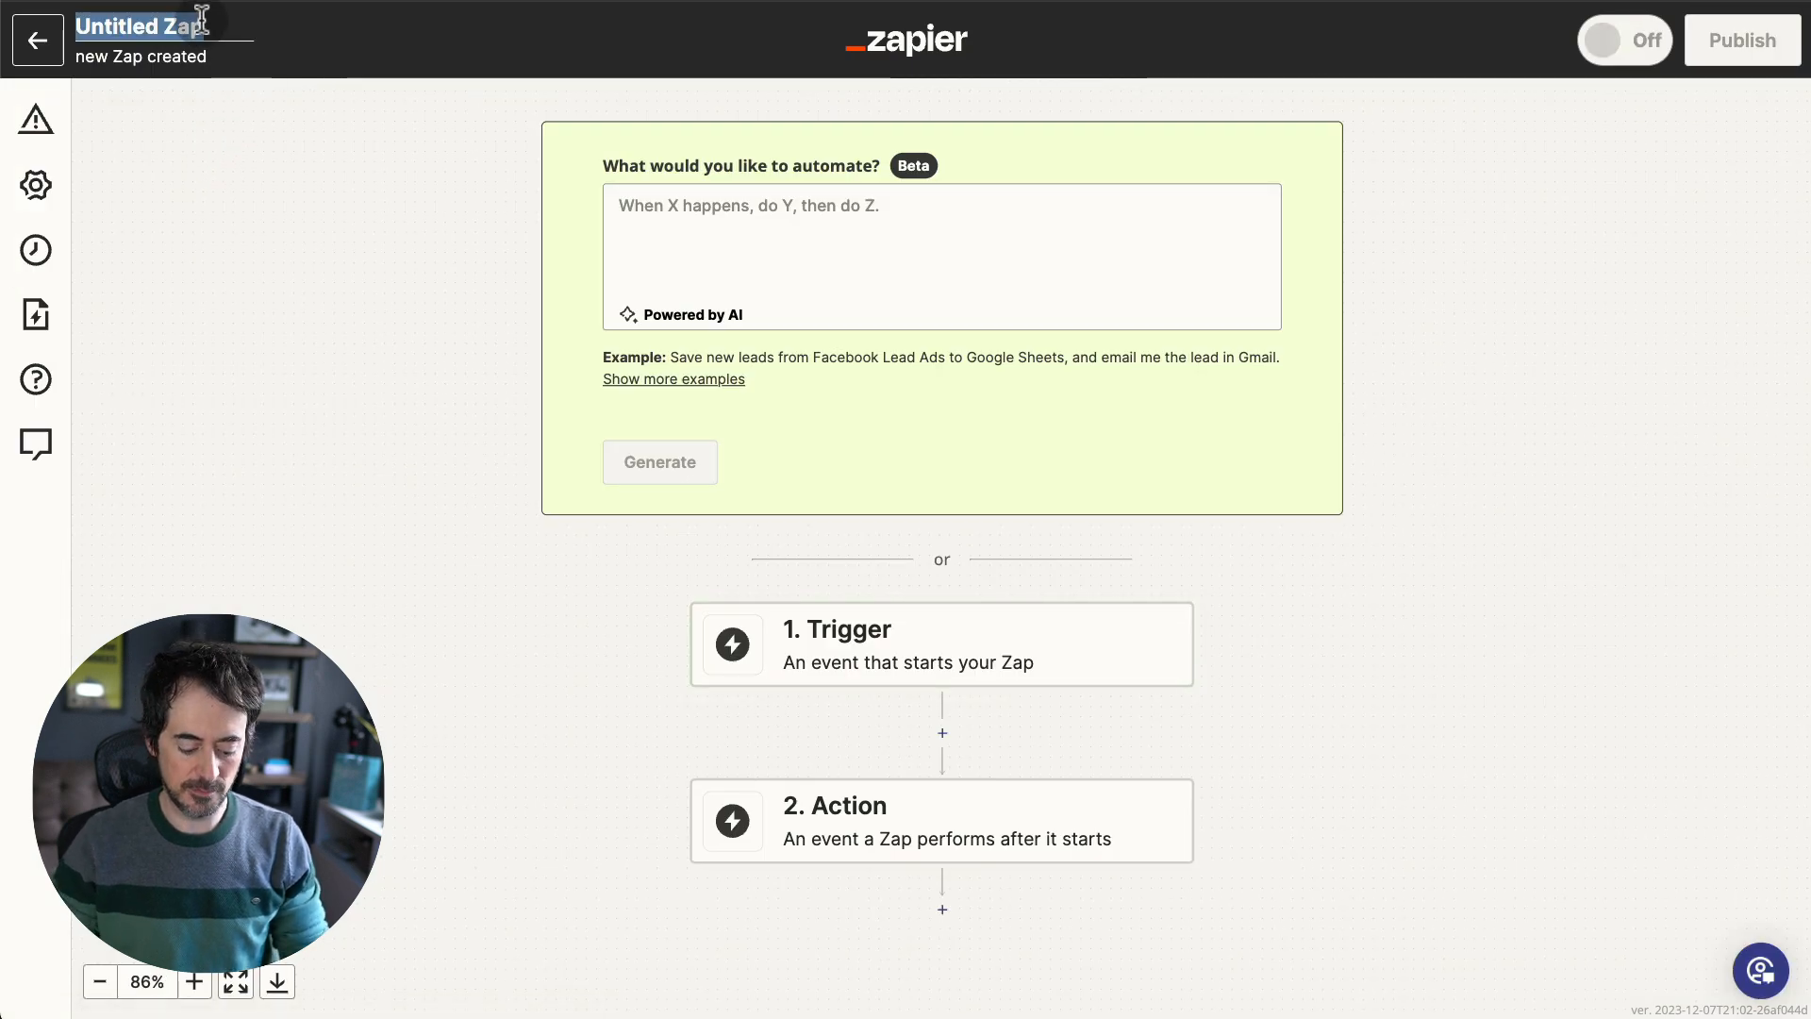
text(Stripe)
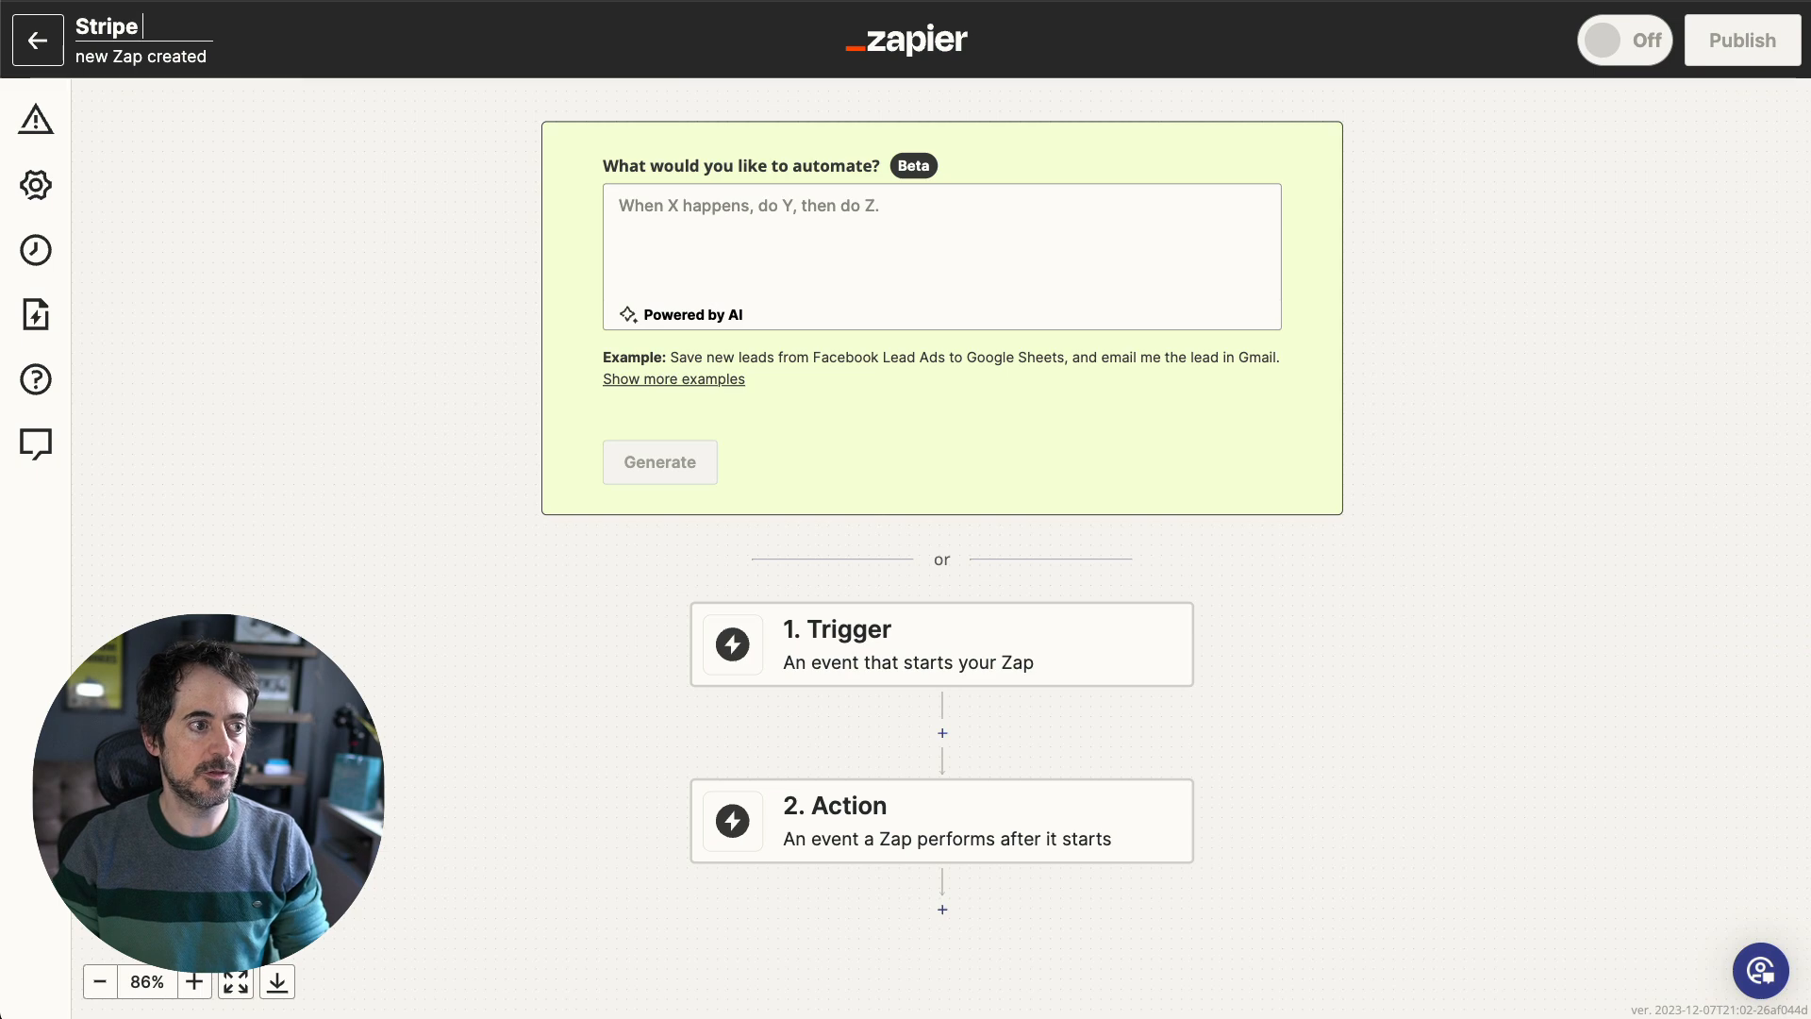
text(→ Glide Store)
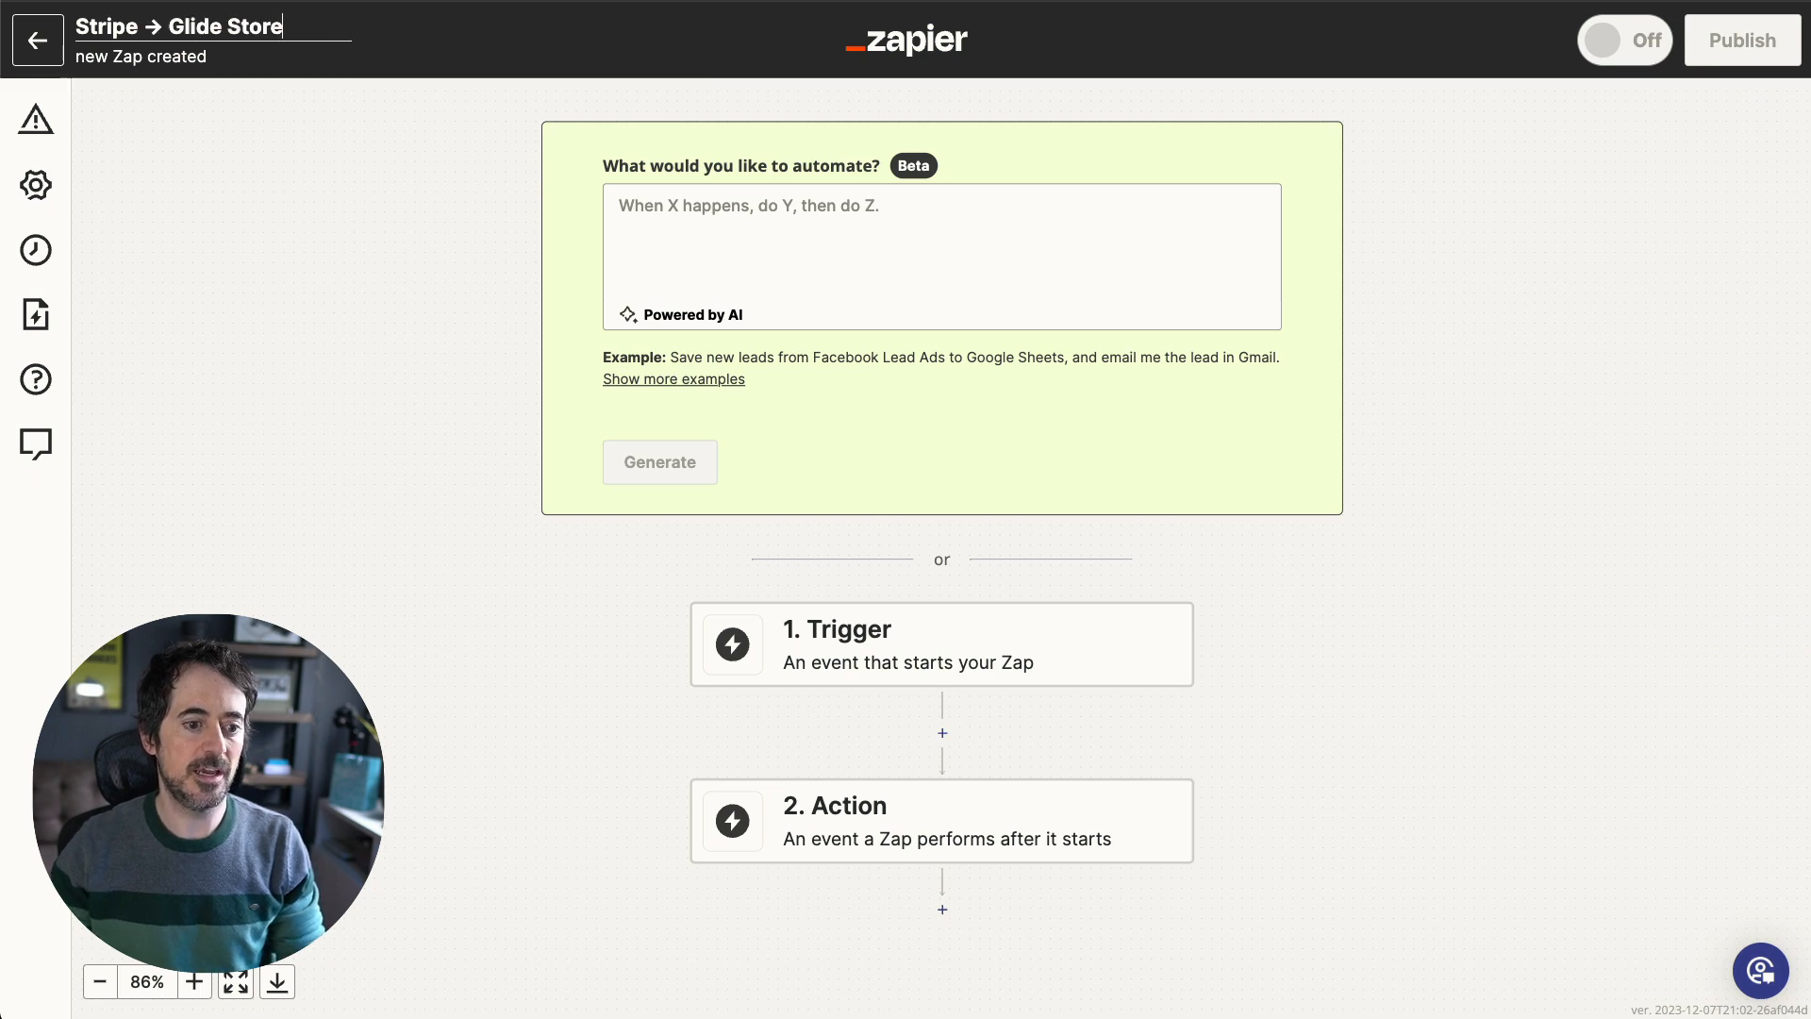
- Set the trigger to Webhooks by Zapier with the Catch Hook event and copy its webhook URL
click(971, 647)
key(Escape)
click(1047, 632)
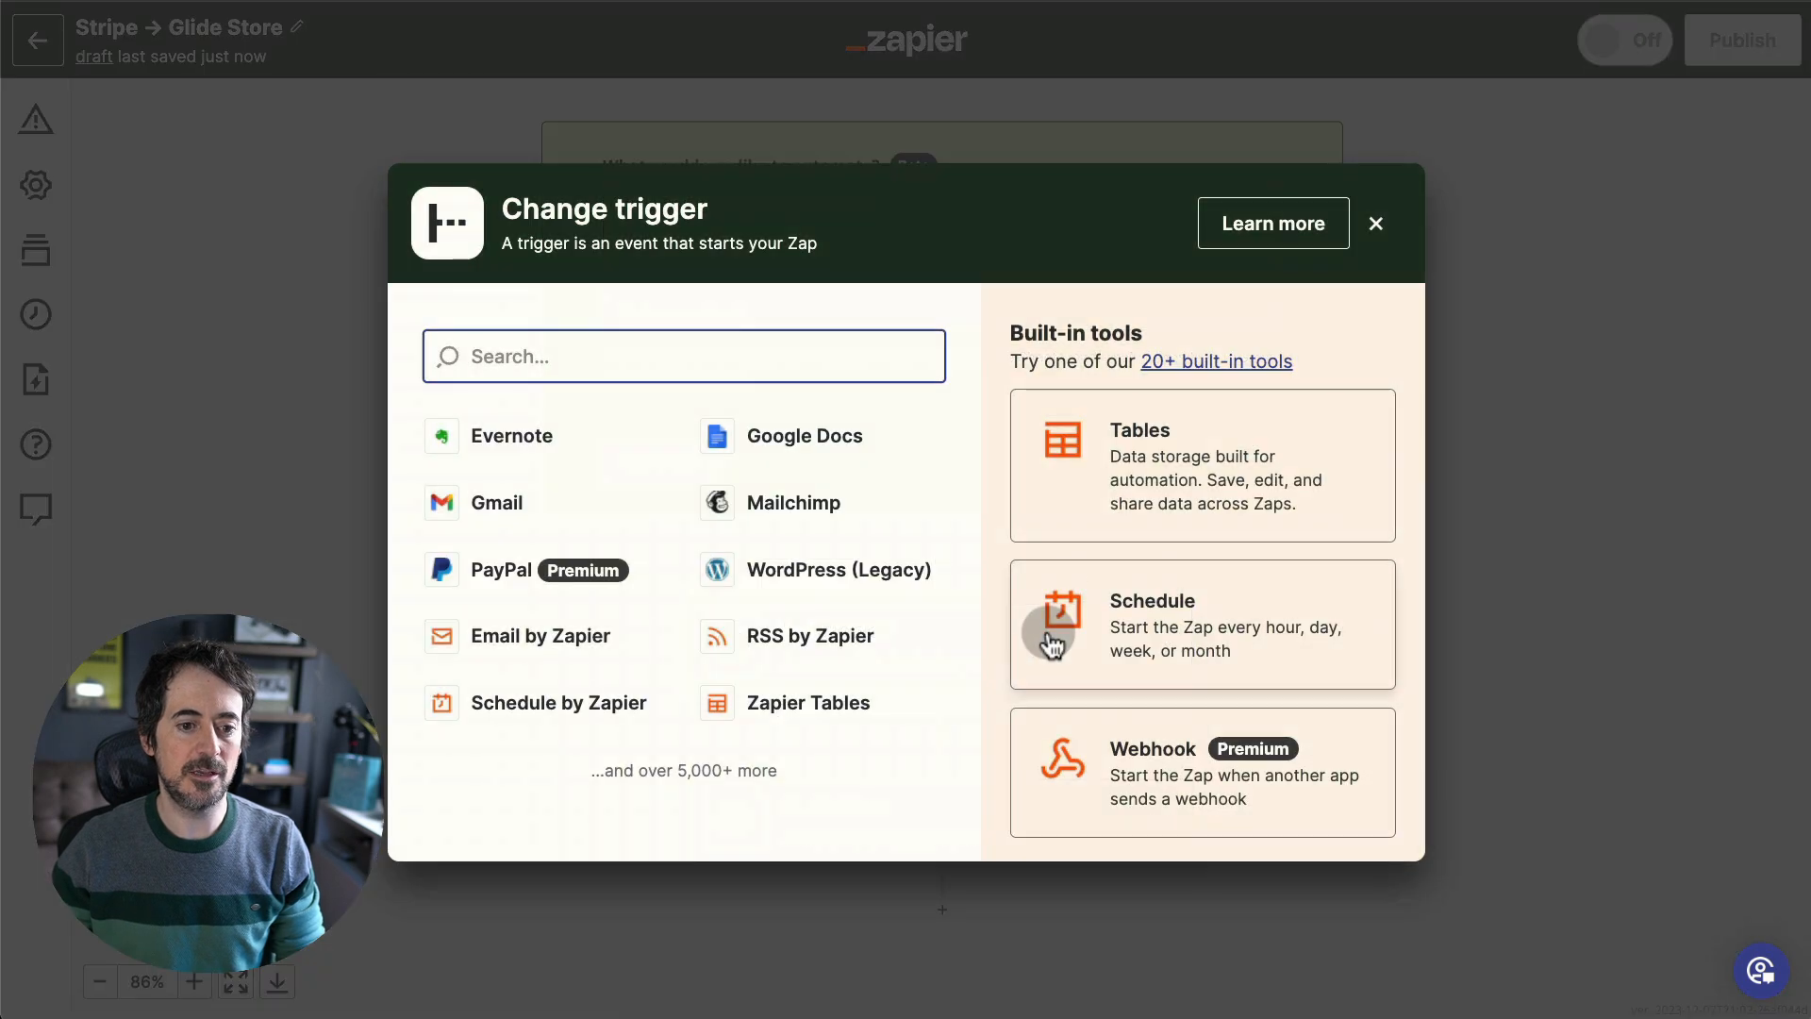
text(webhooks)
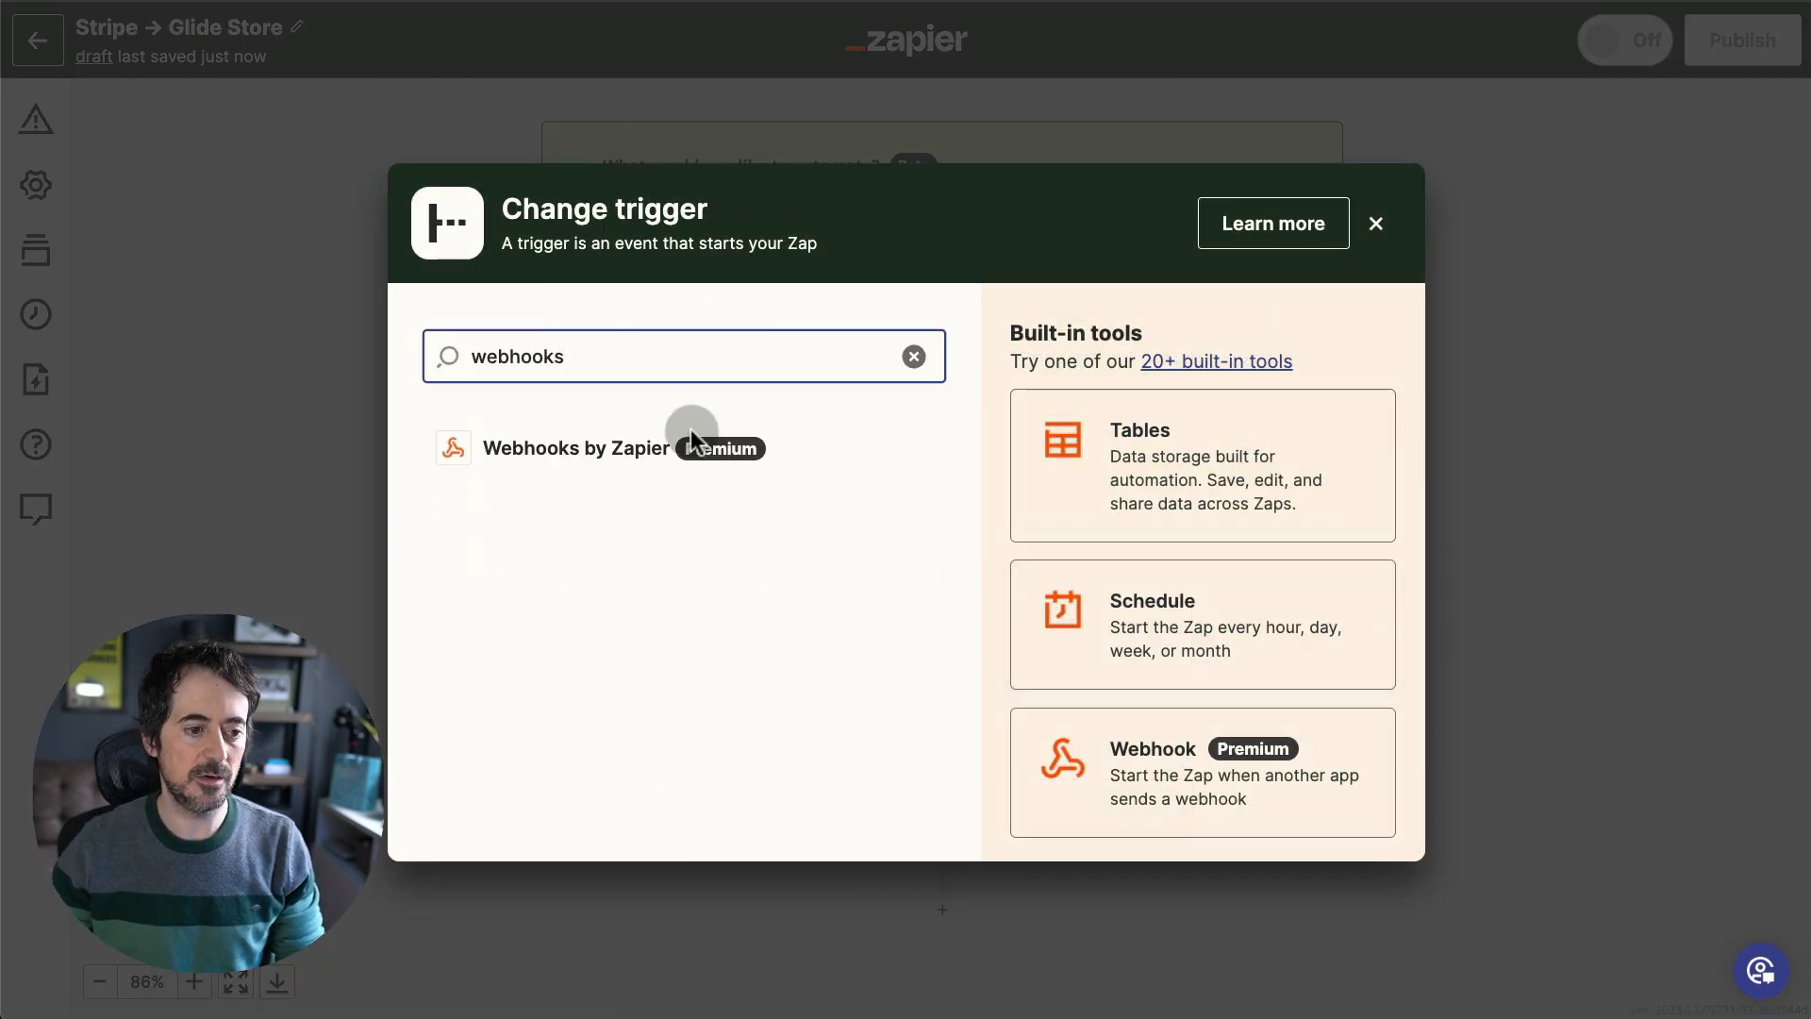
click(598, 462)
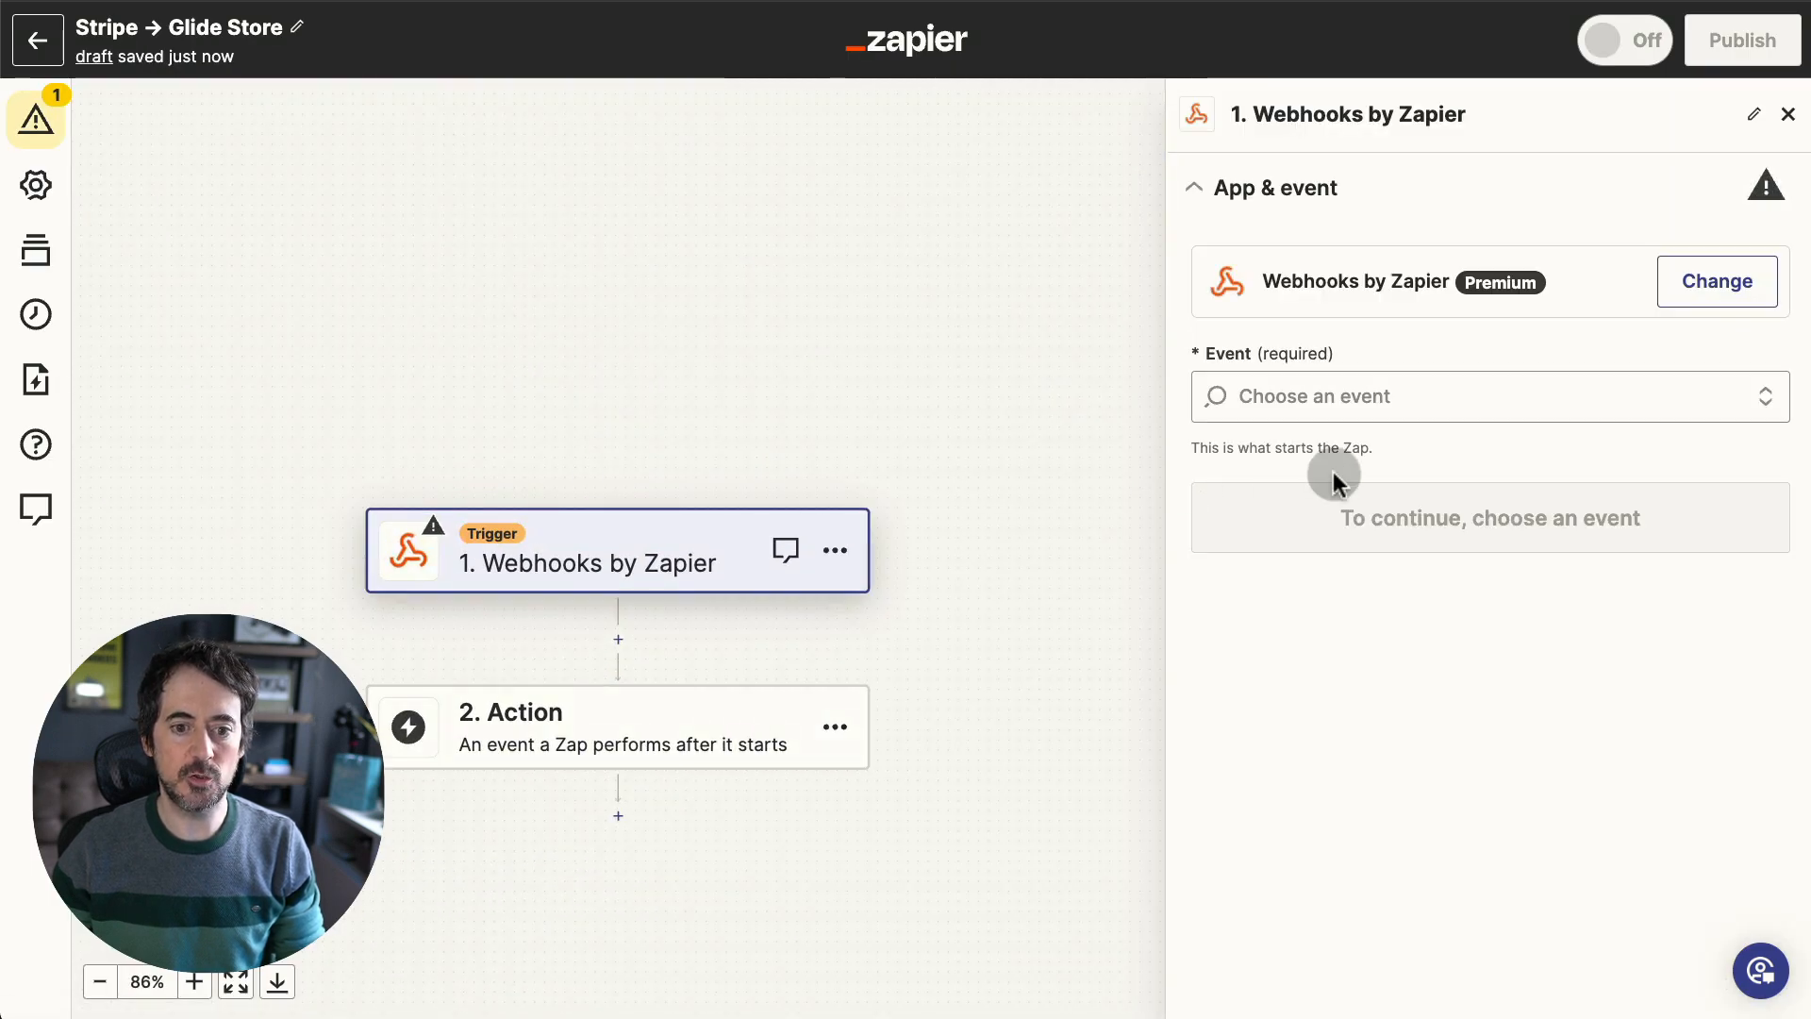
click(1446, 394)
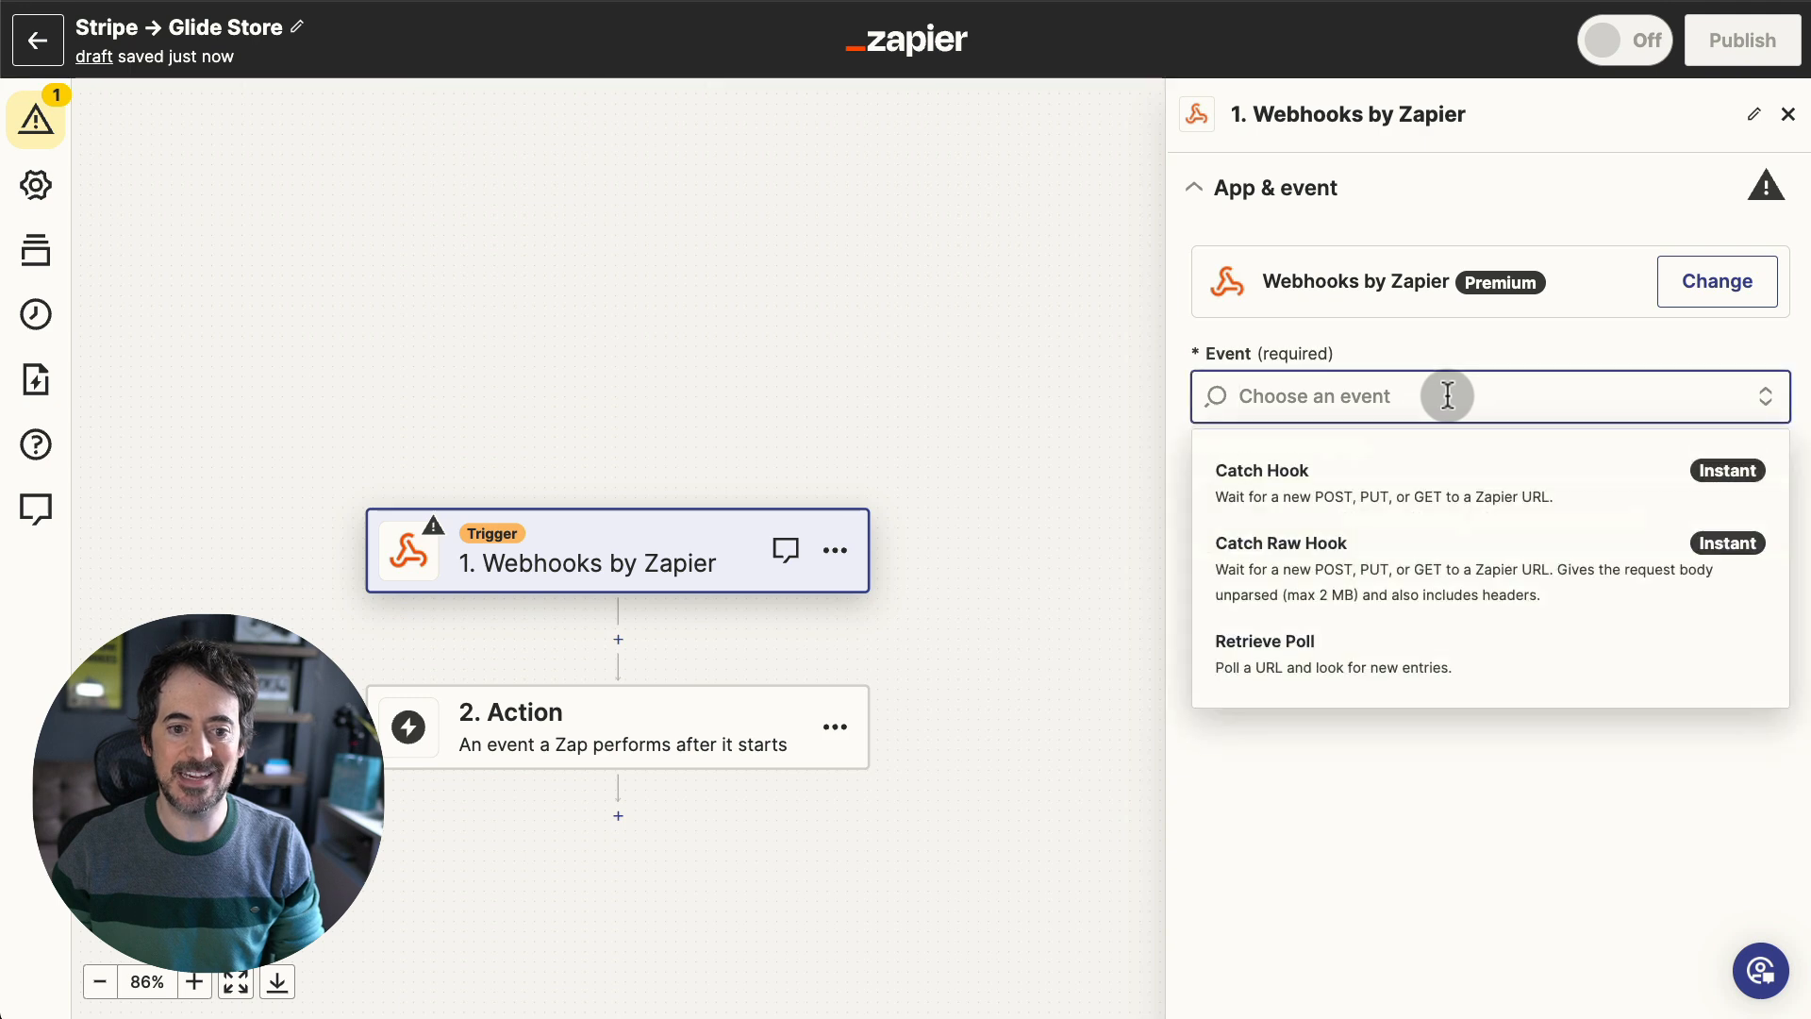
click(1379, 473)
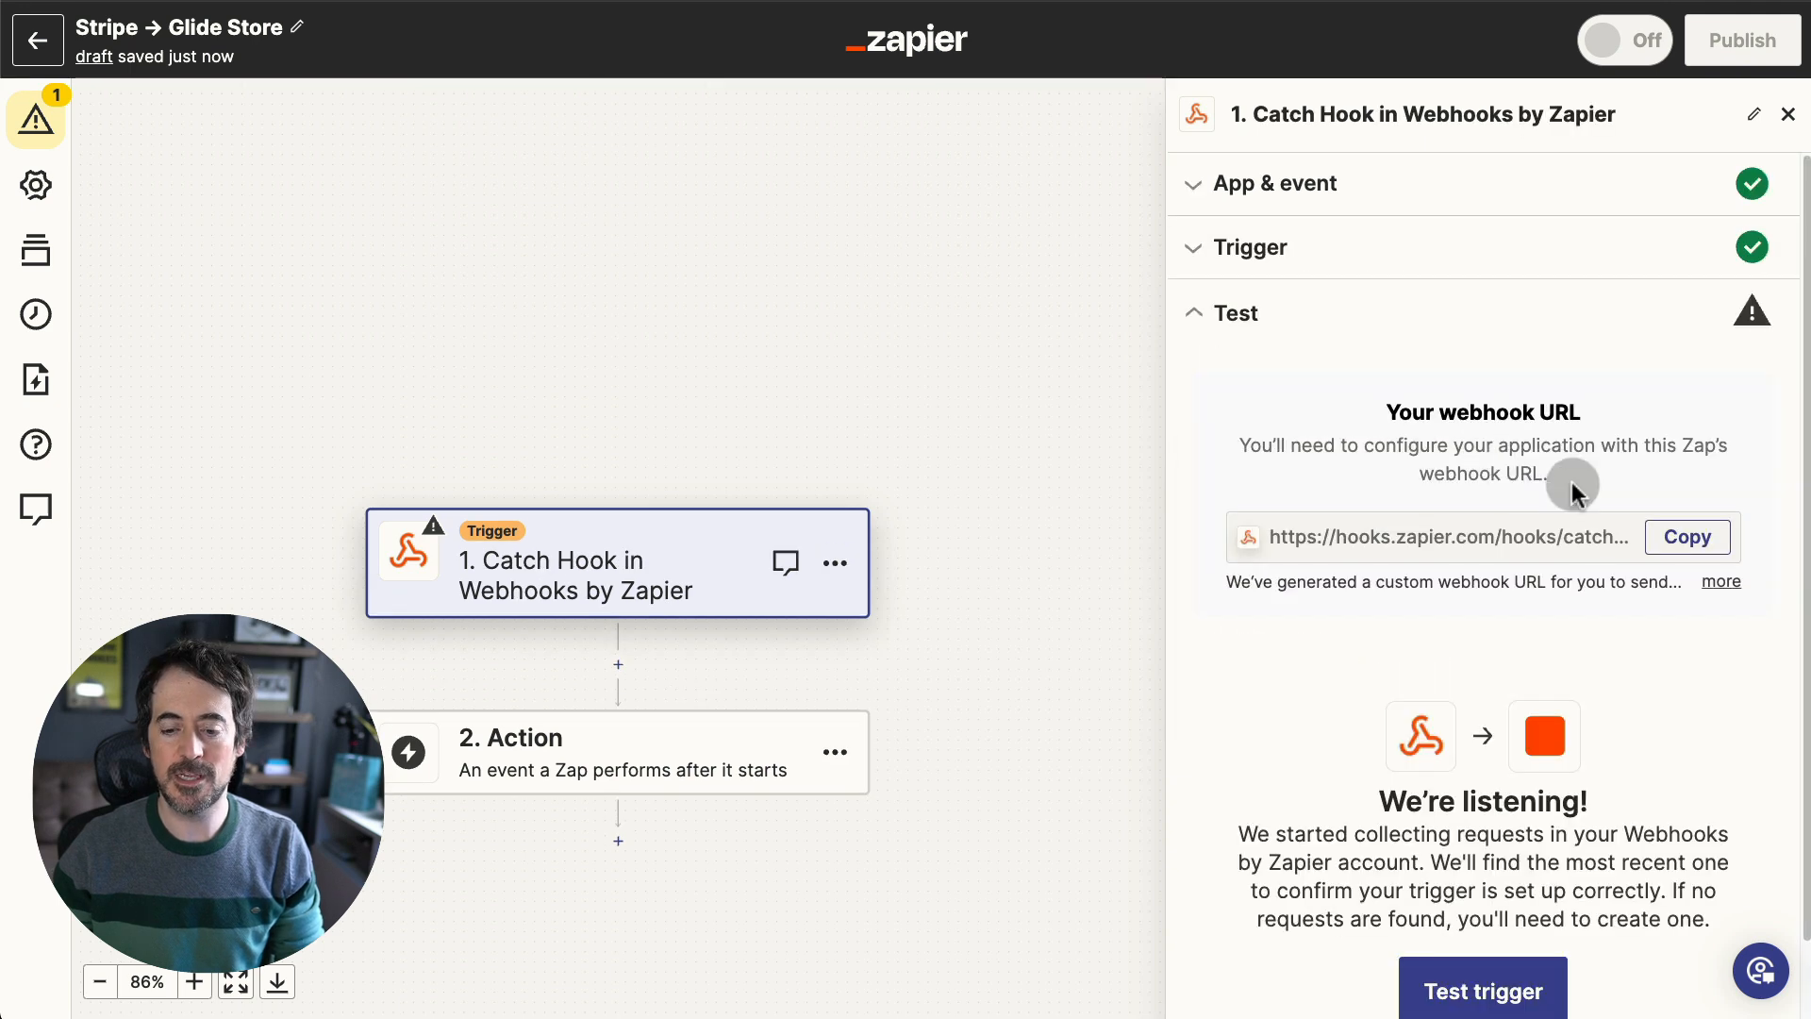
click(1679, 537)
- Add a new Stripe webhook endpoint using the pasted Zapier catch-hook URL
click(405, 1)
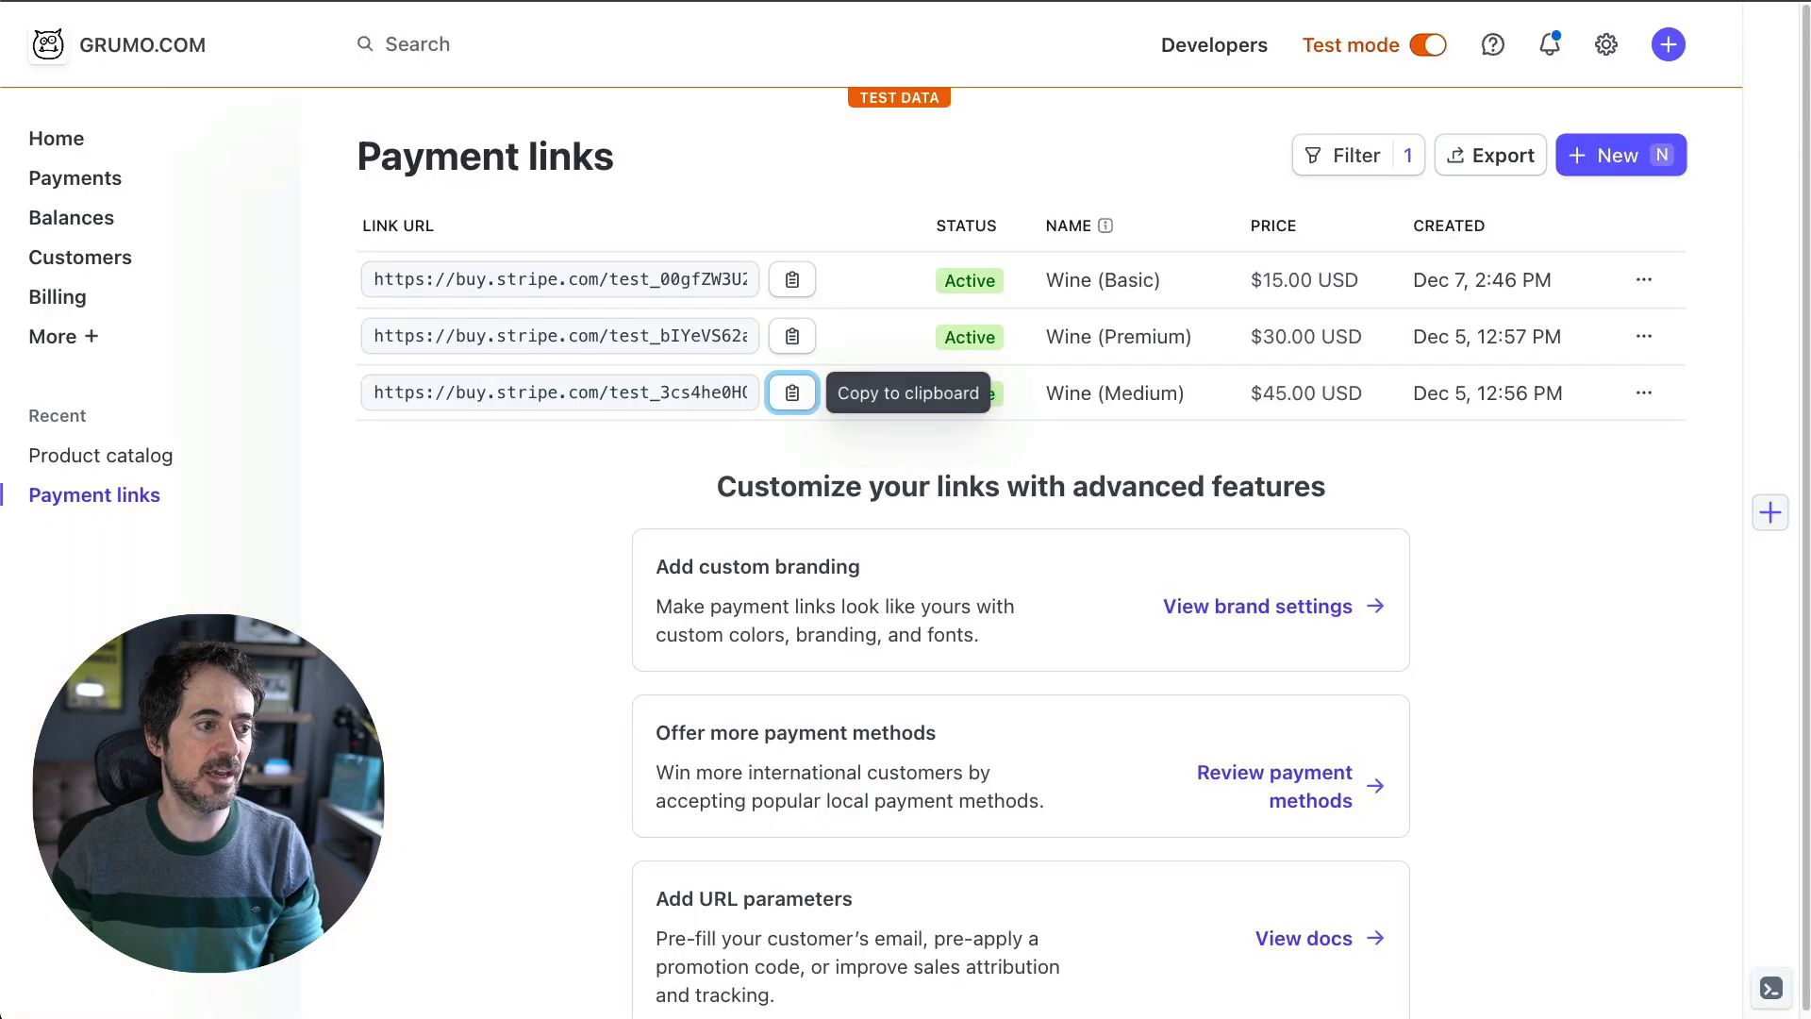
click(1186, 49)
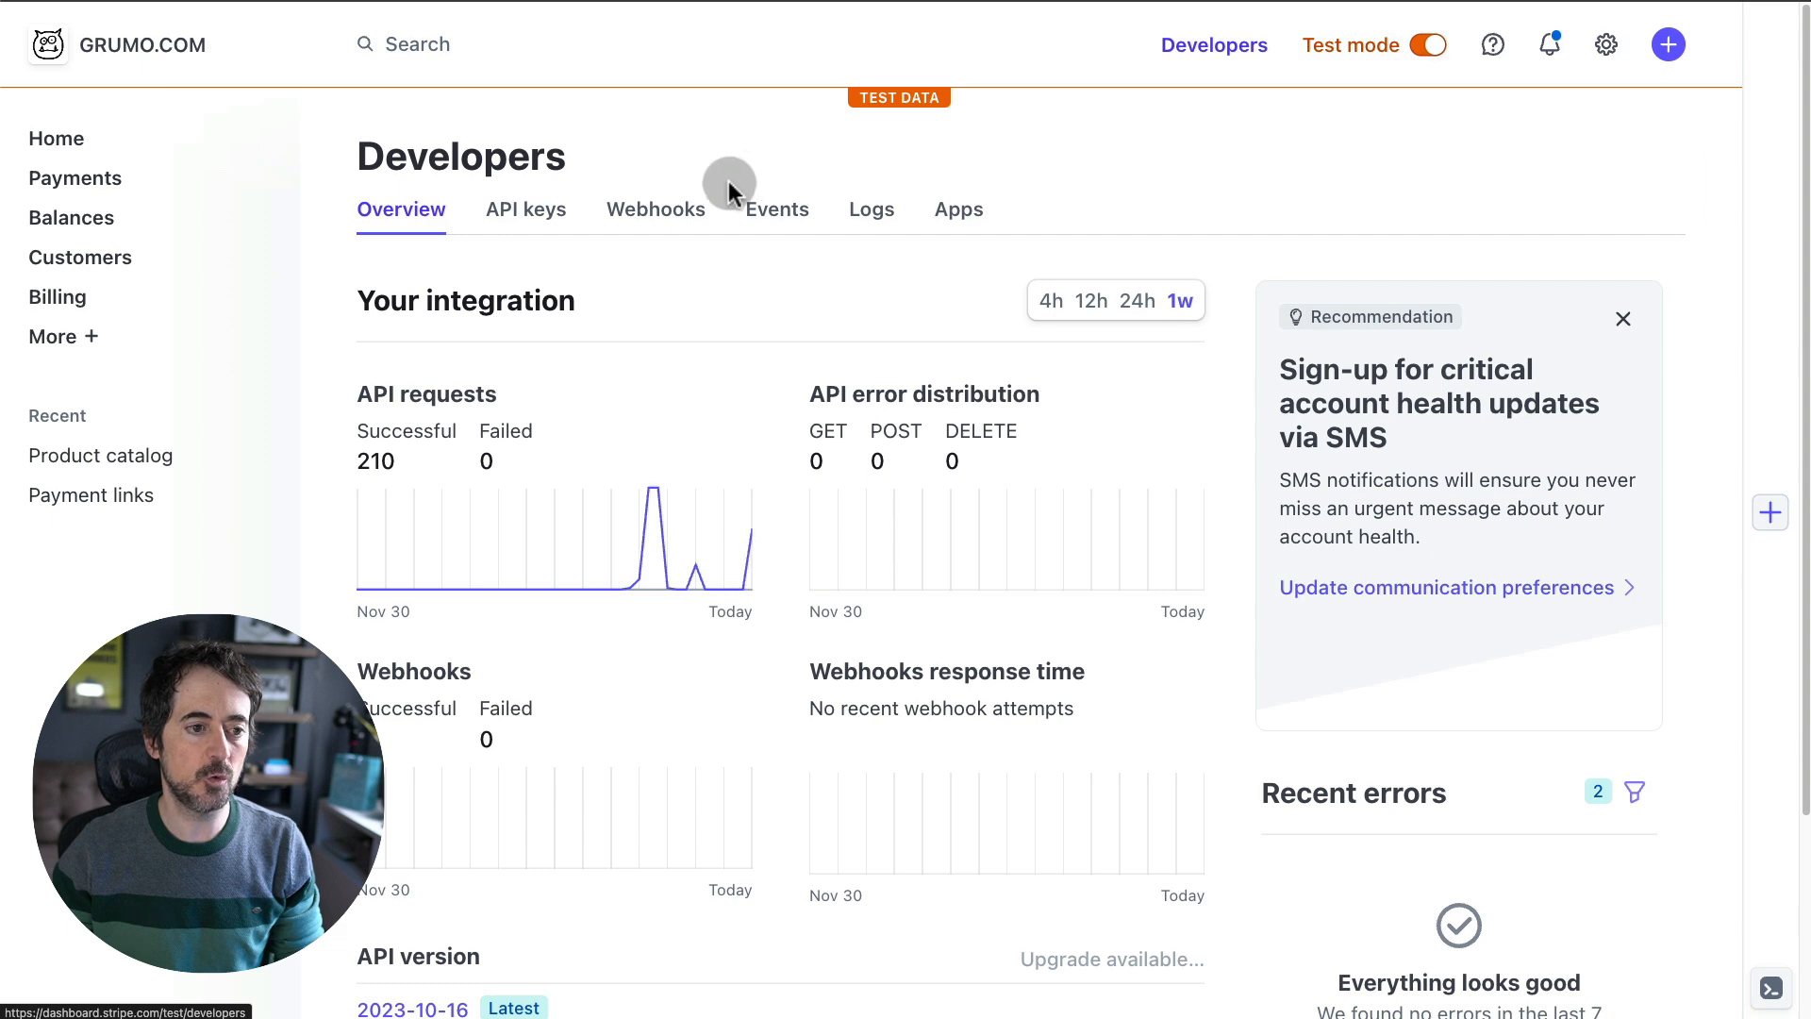
click(666, 203)
click(838, 954)
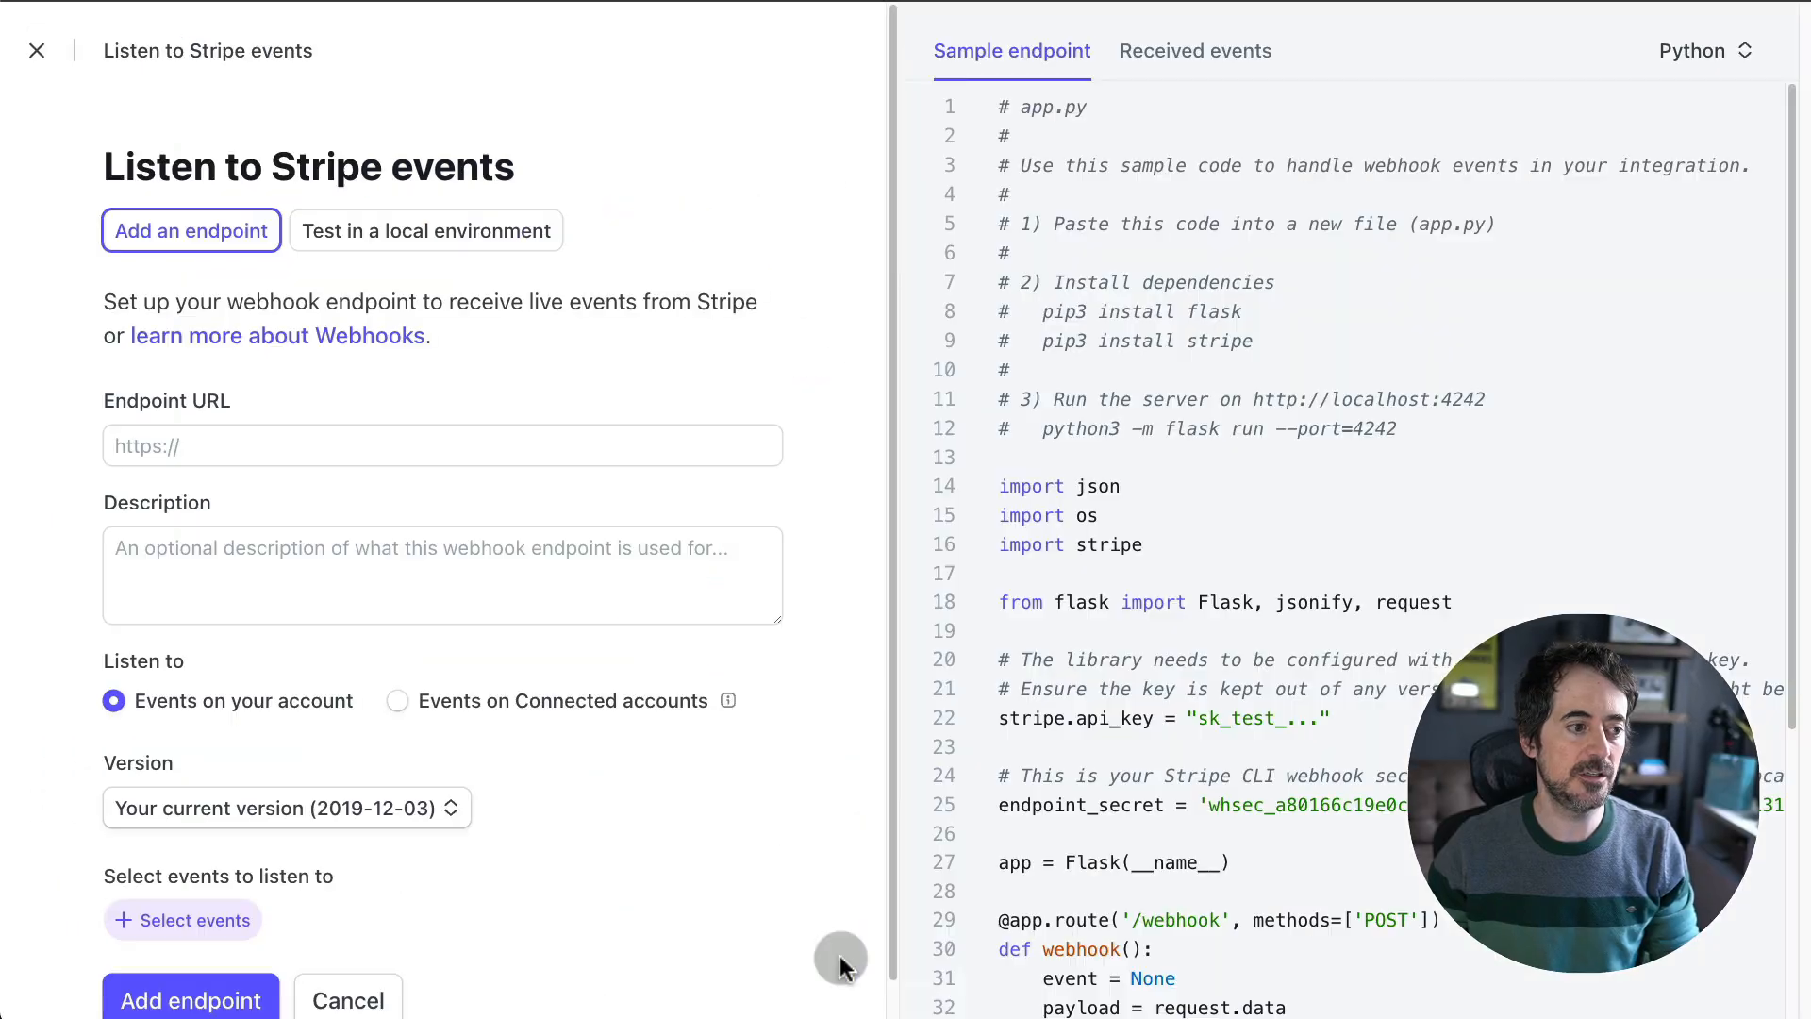
click(299, 447)
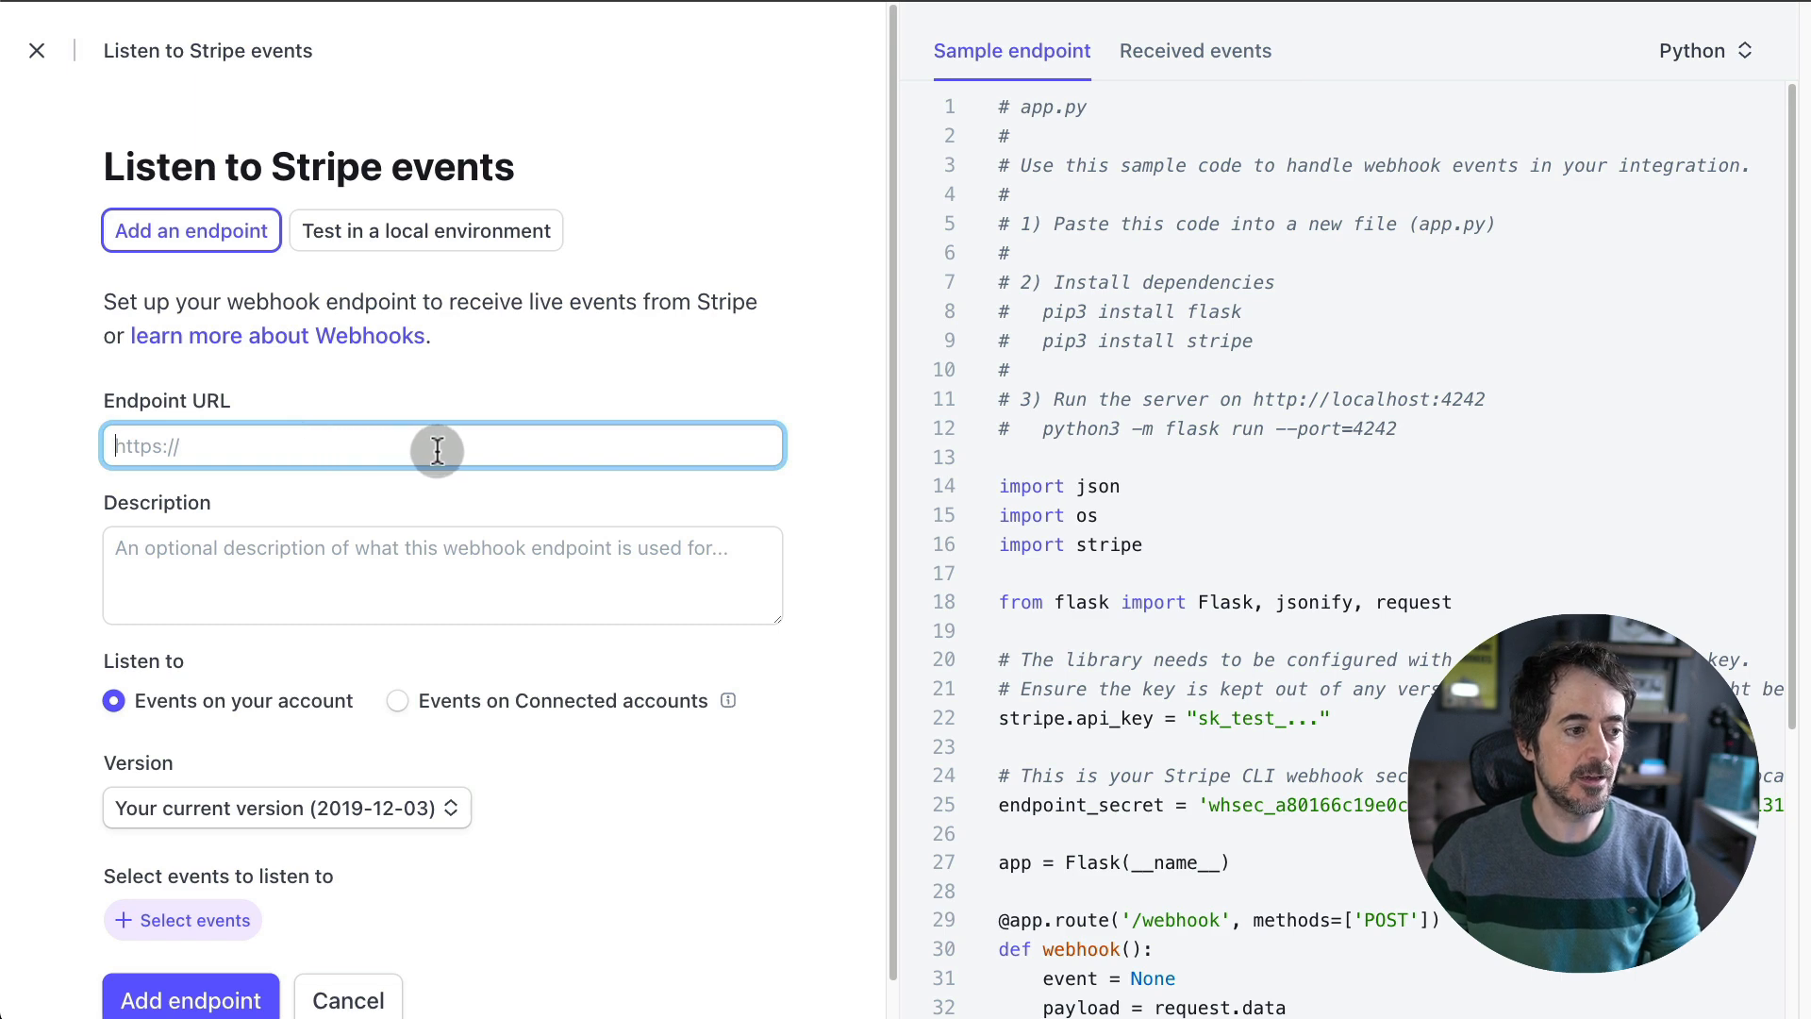
key(ctrl+v)
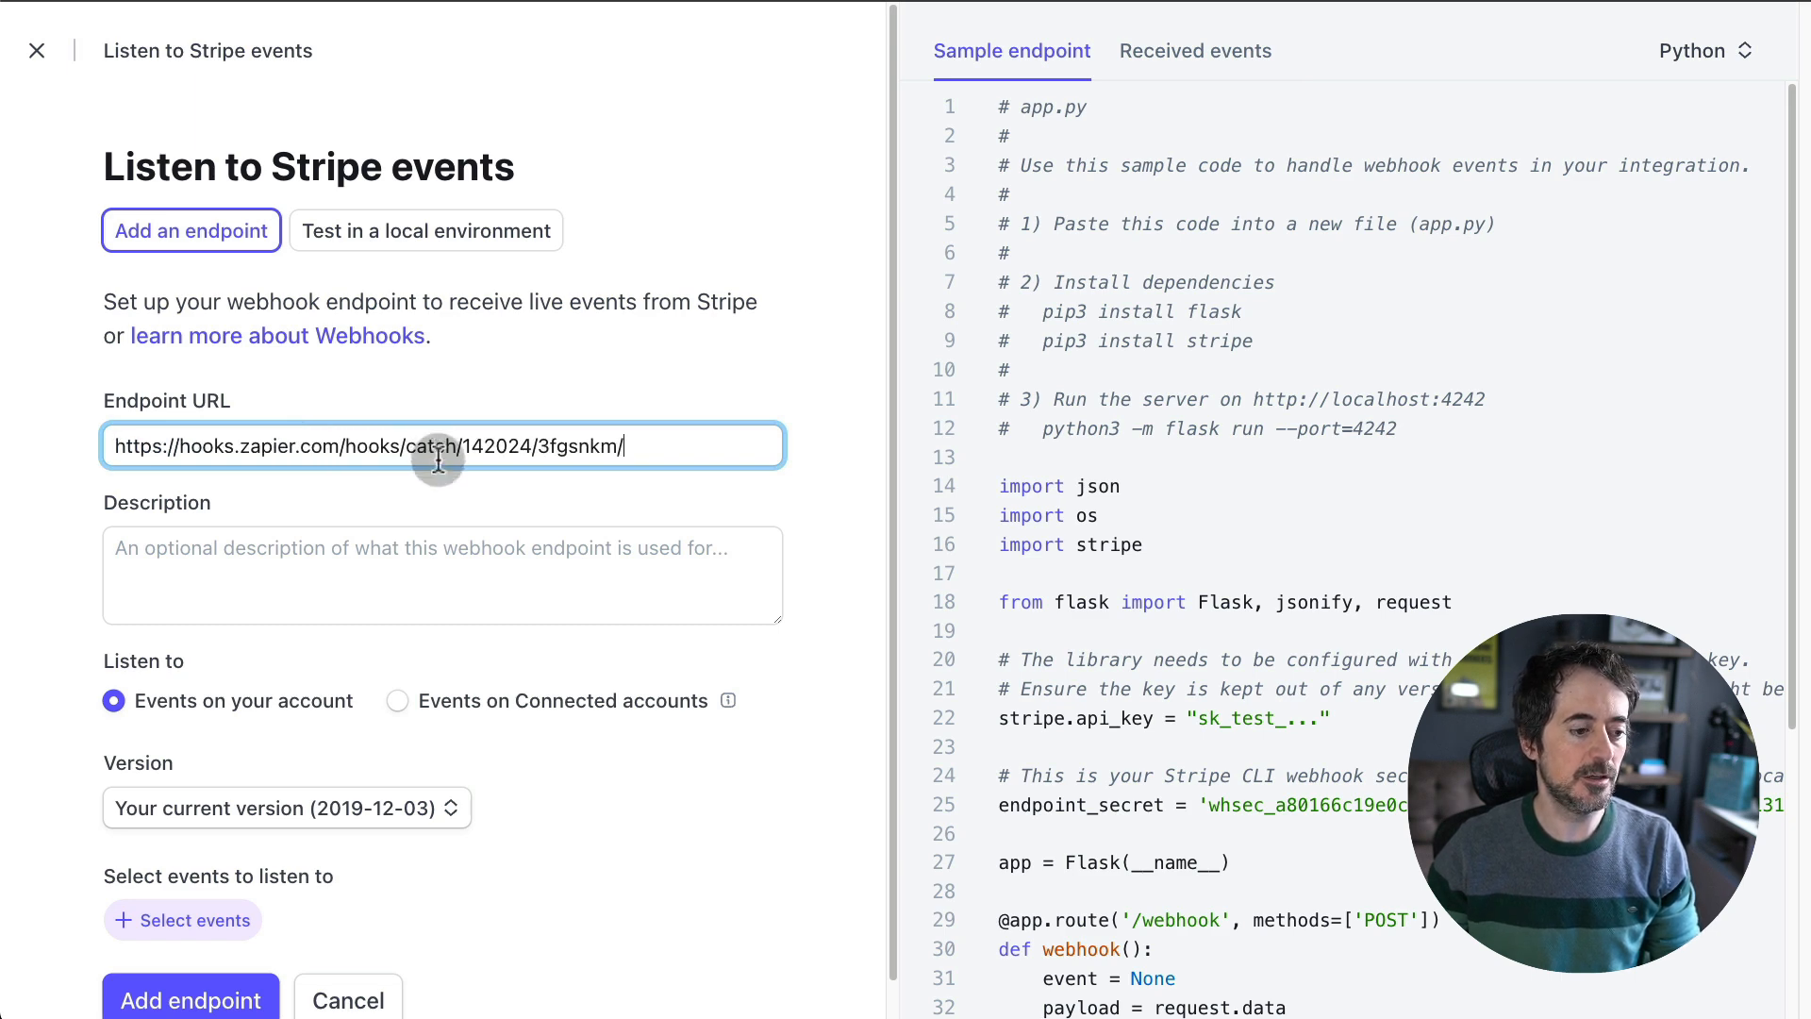
scroll(547, 537, down, 1)
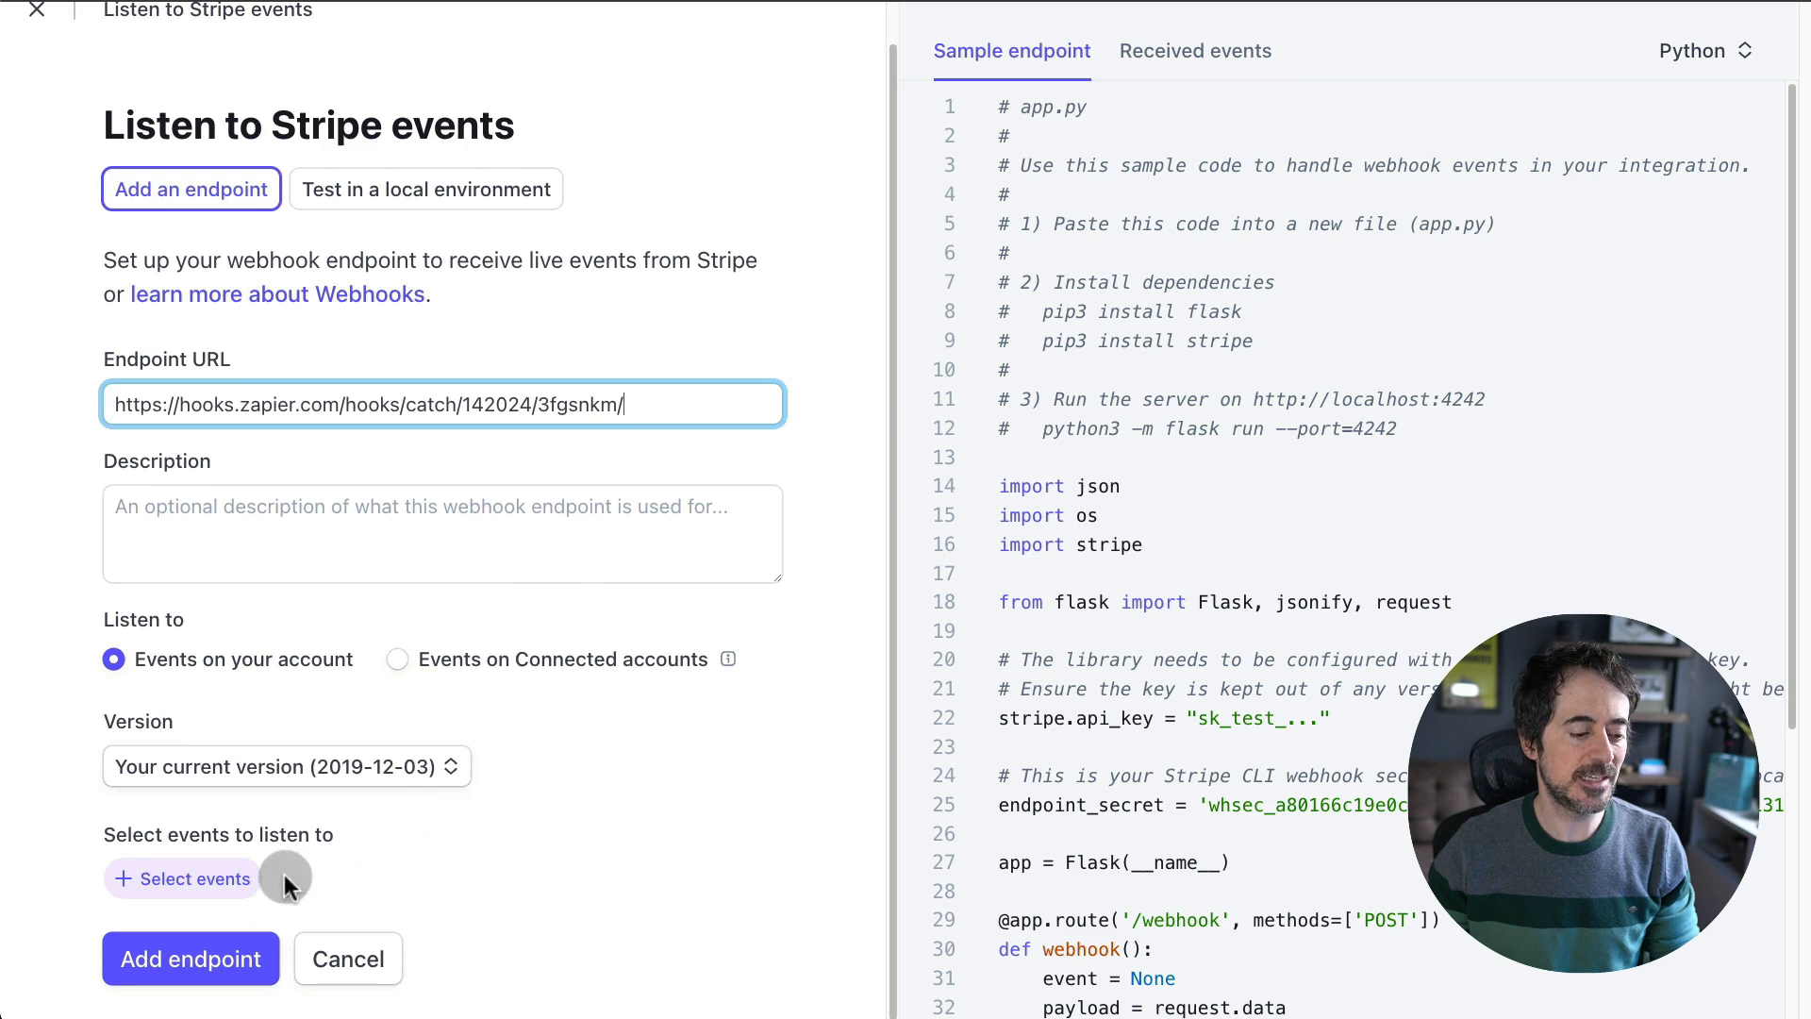
- Subscribe the endpoint to checkout.session.completed events and save it
click(240, 877)
click(260, 259)
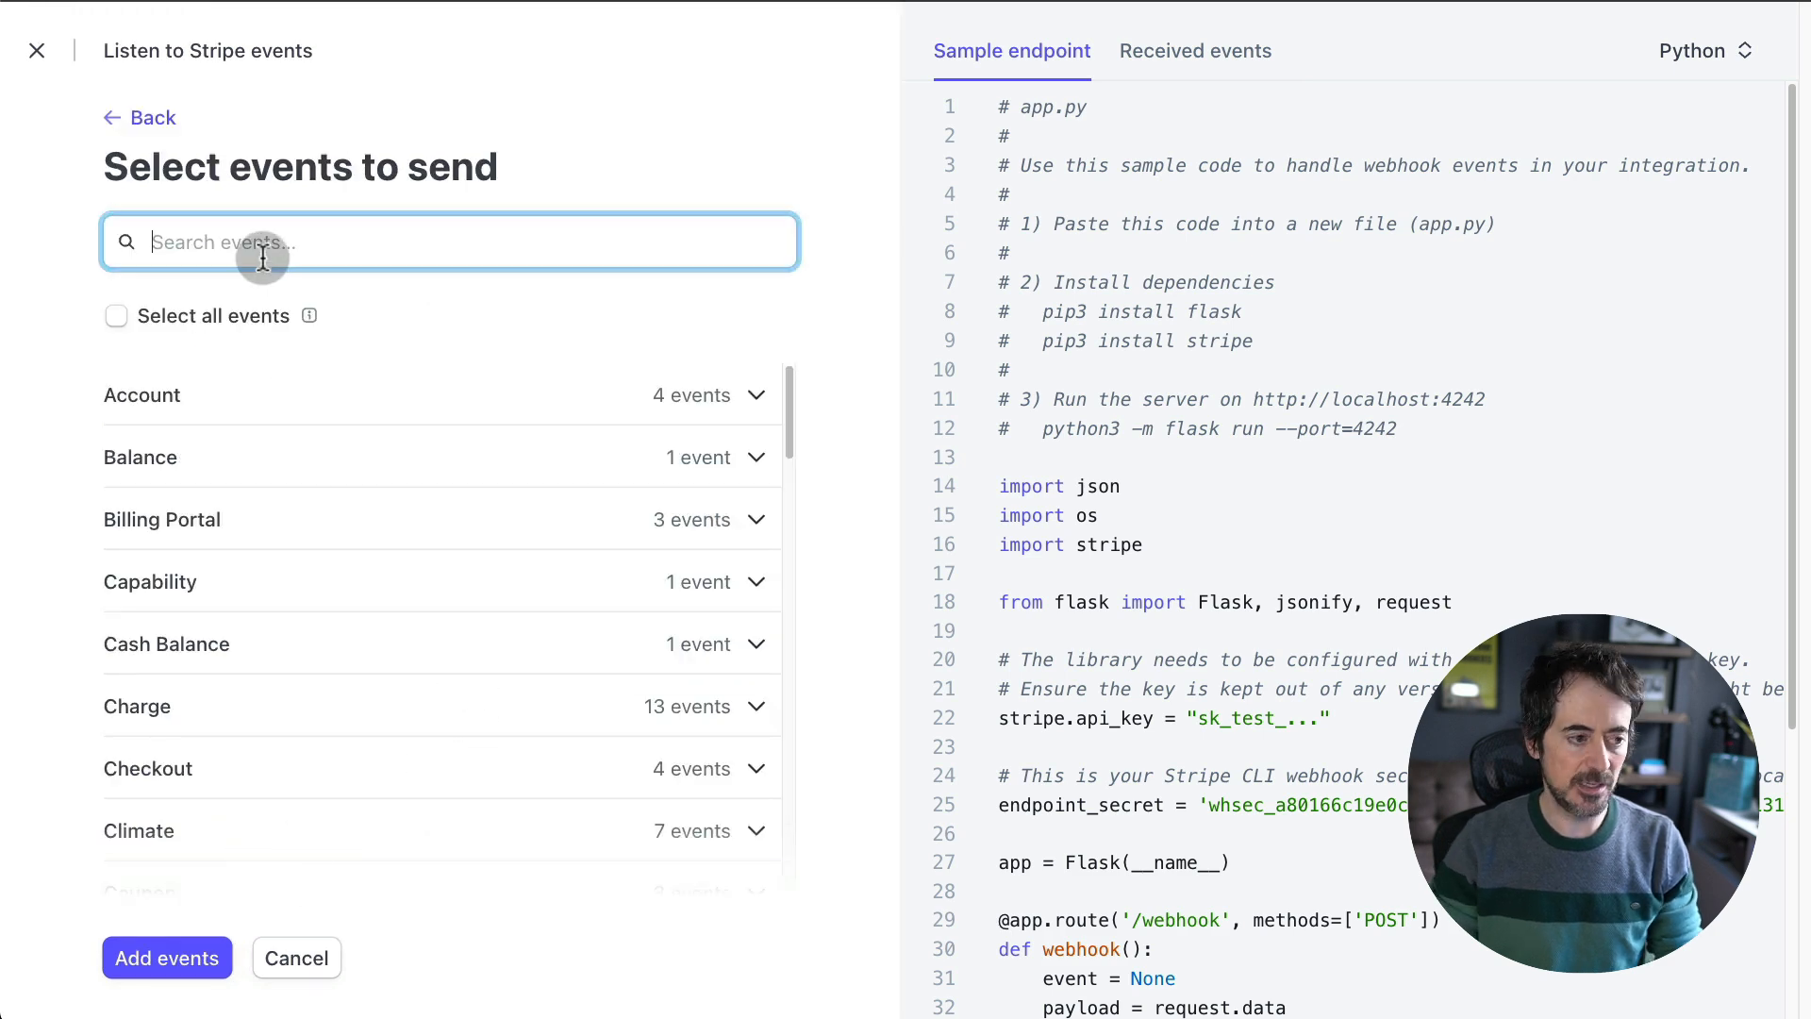
text(checkou)
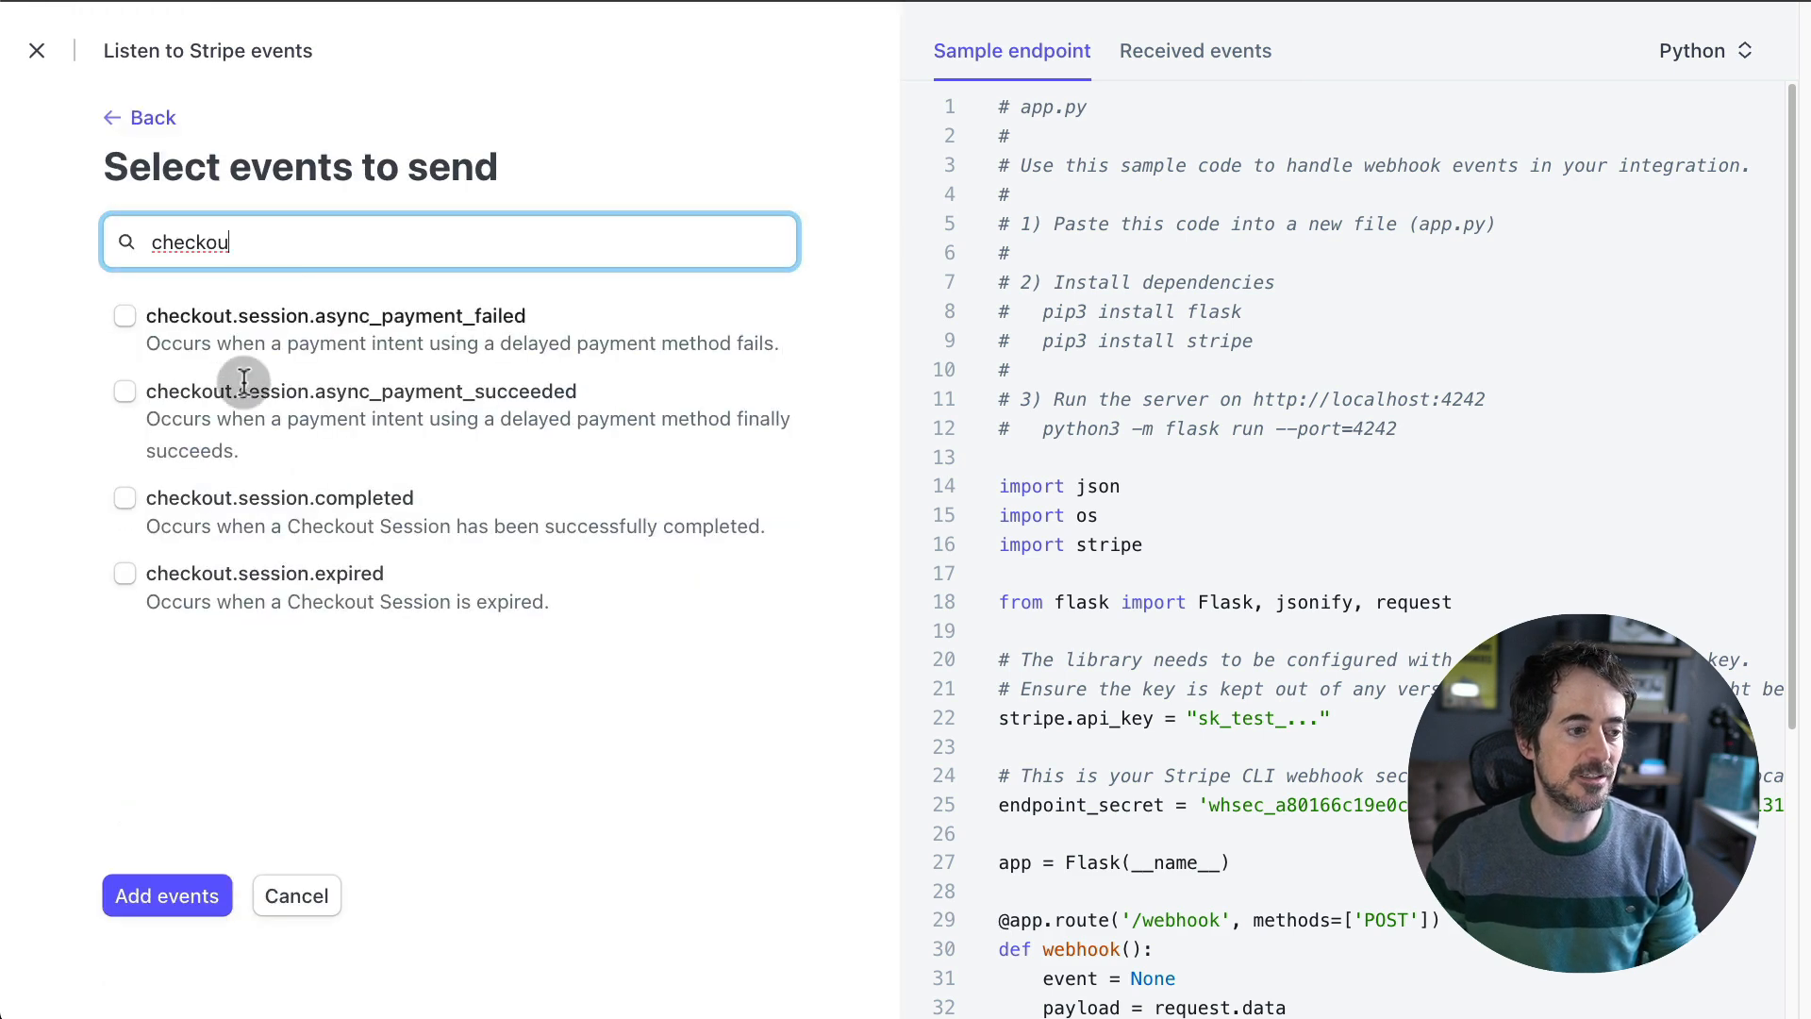
click(137, 509)
click(189, 896)
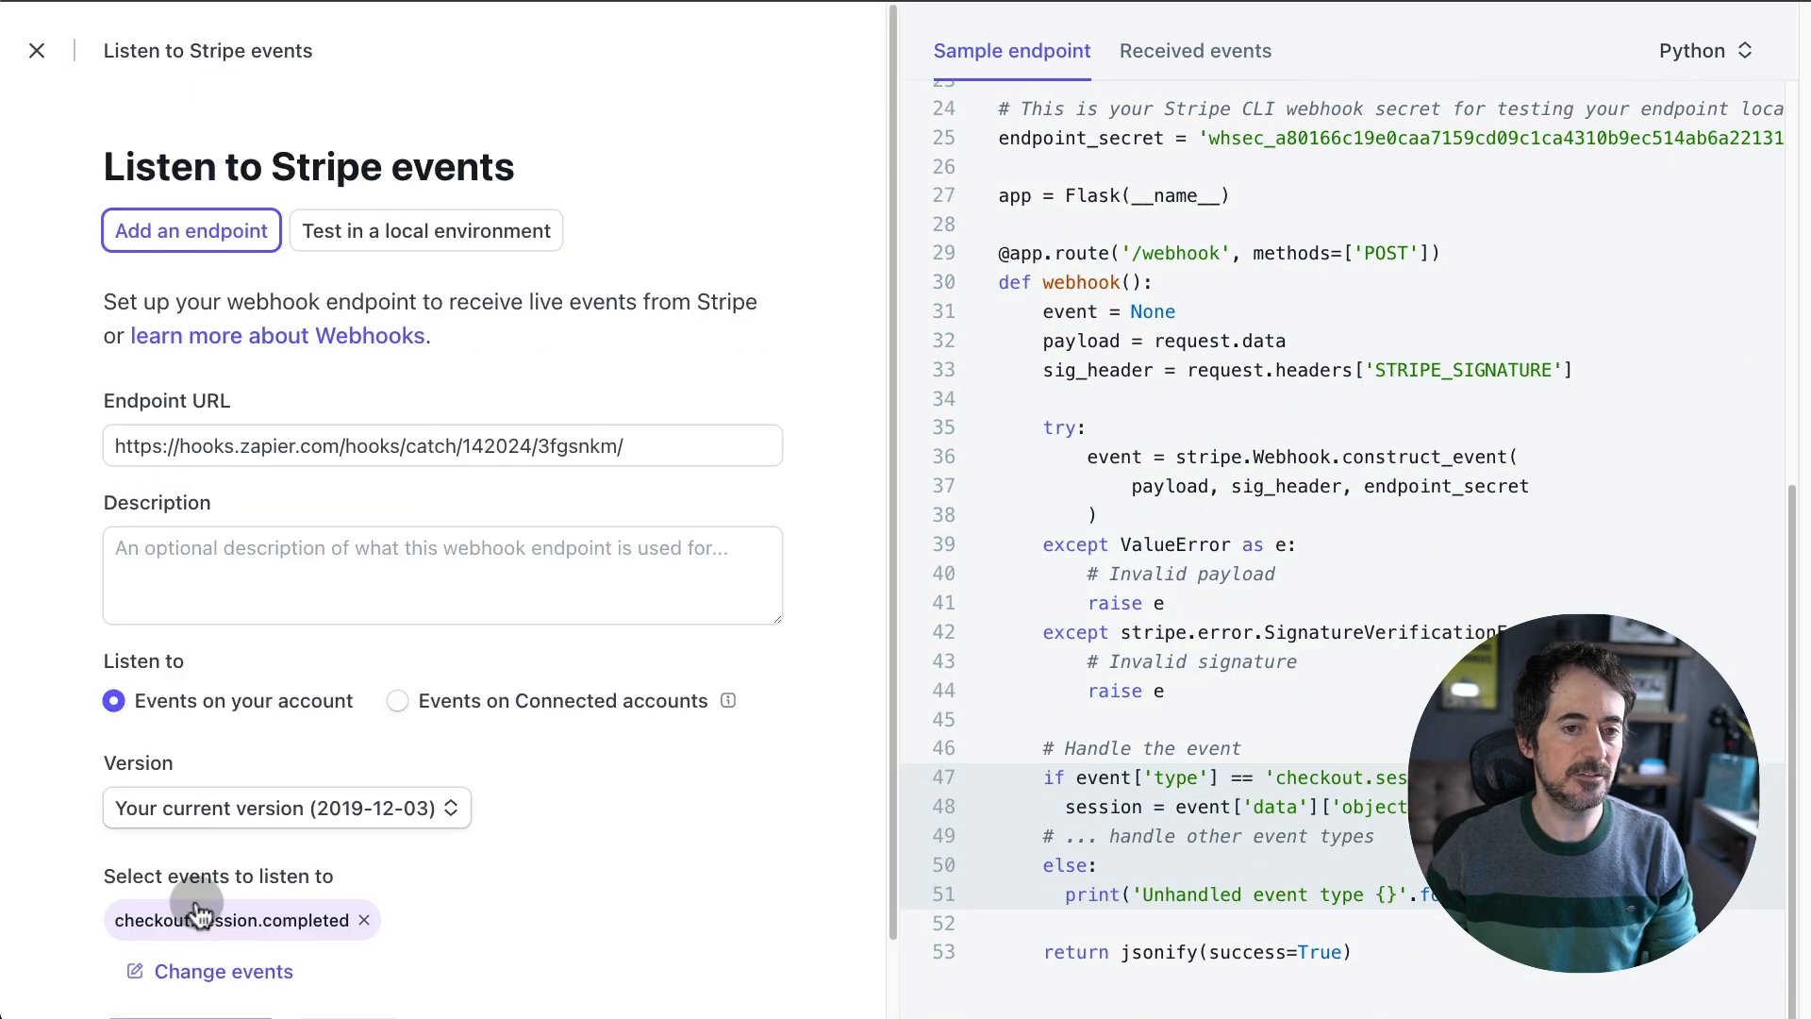
scroll(647, 727, down, 2)
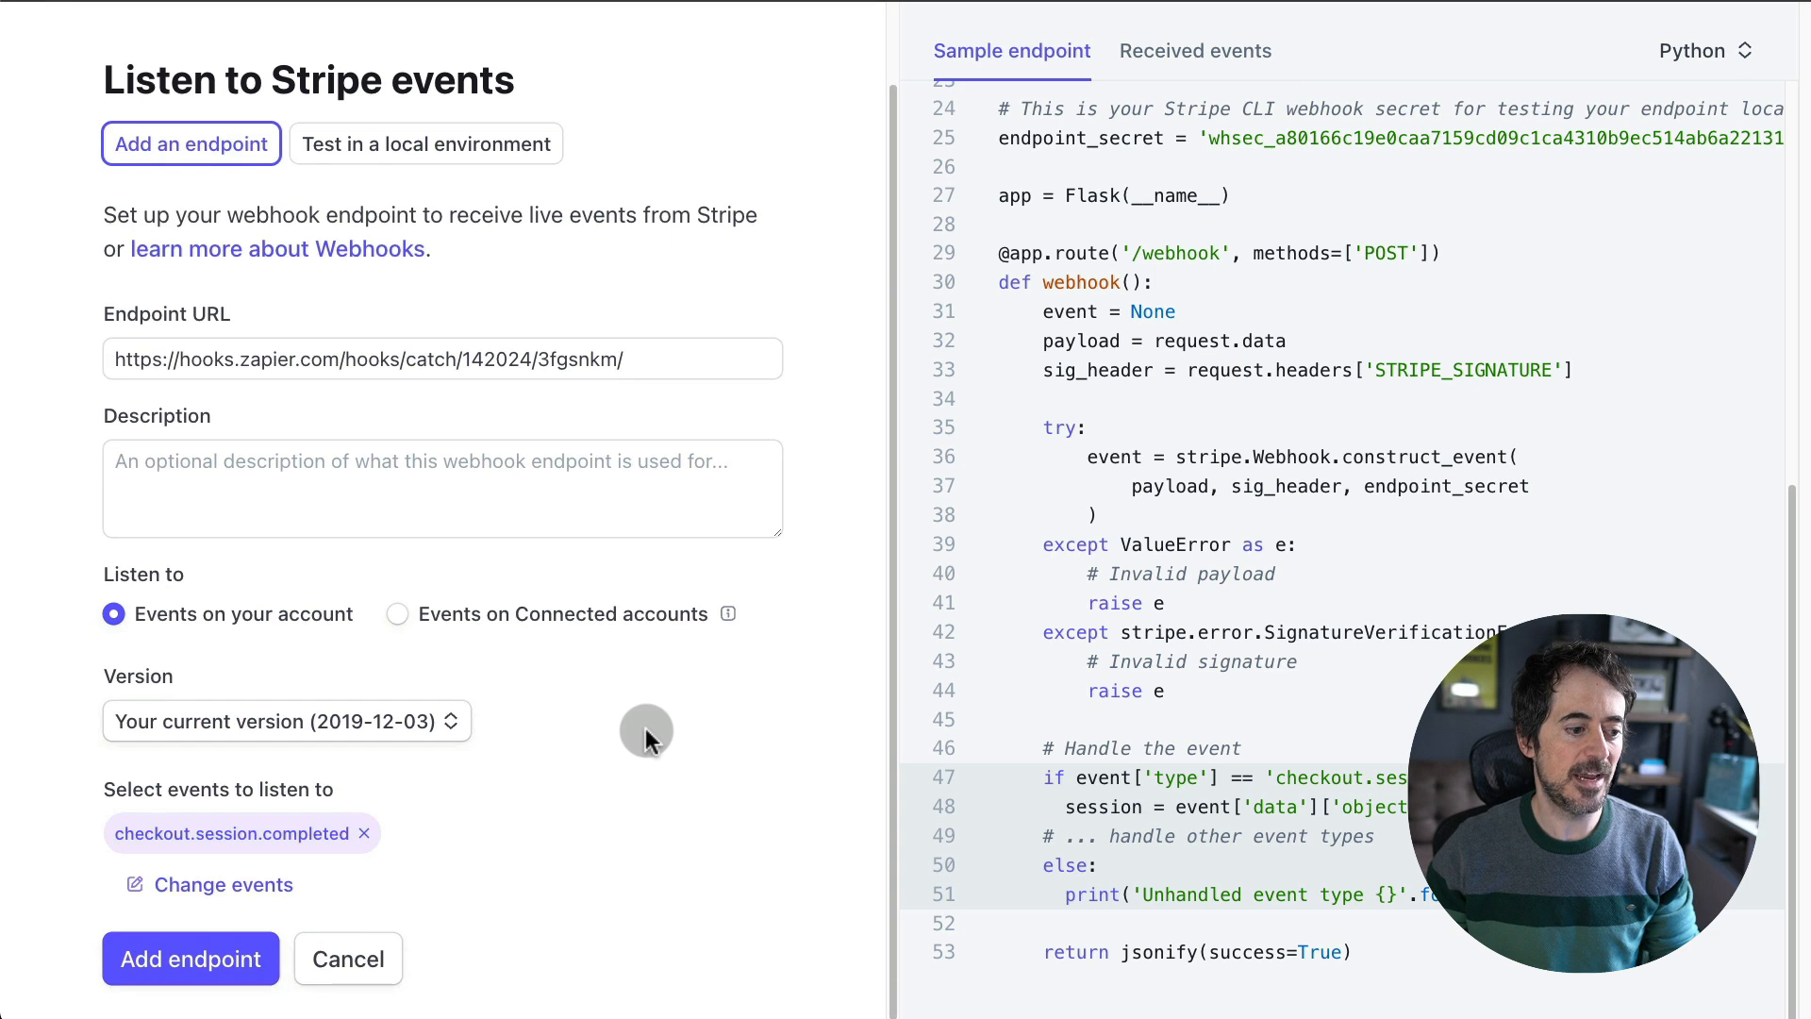
click(183, 954)
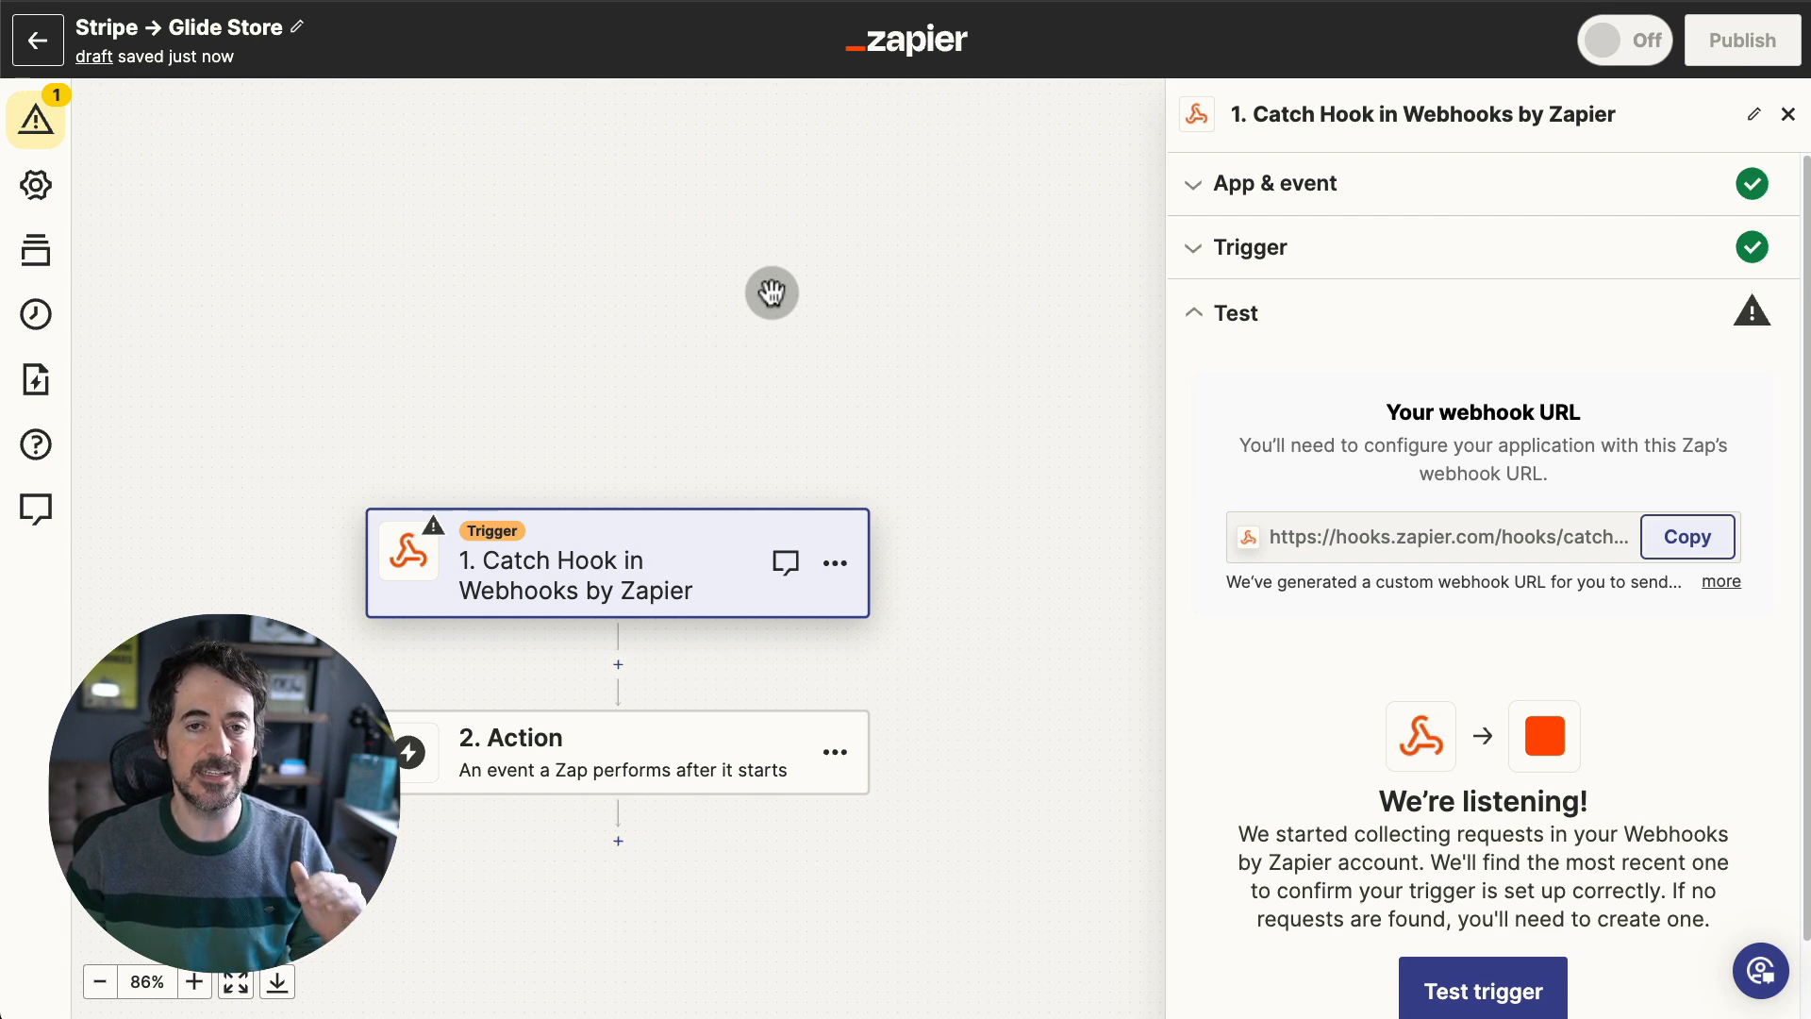
- Run the Catch Hook trigger test in the Zap editor
scroll(1286, 122, down, 1)
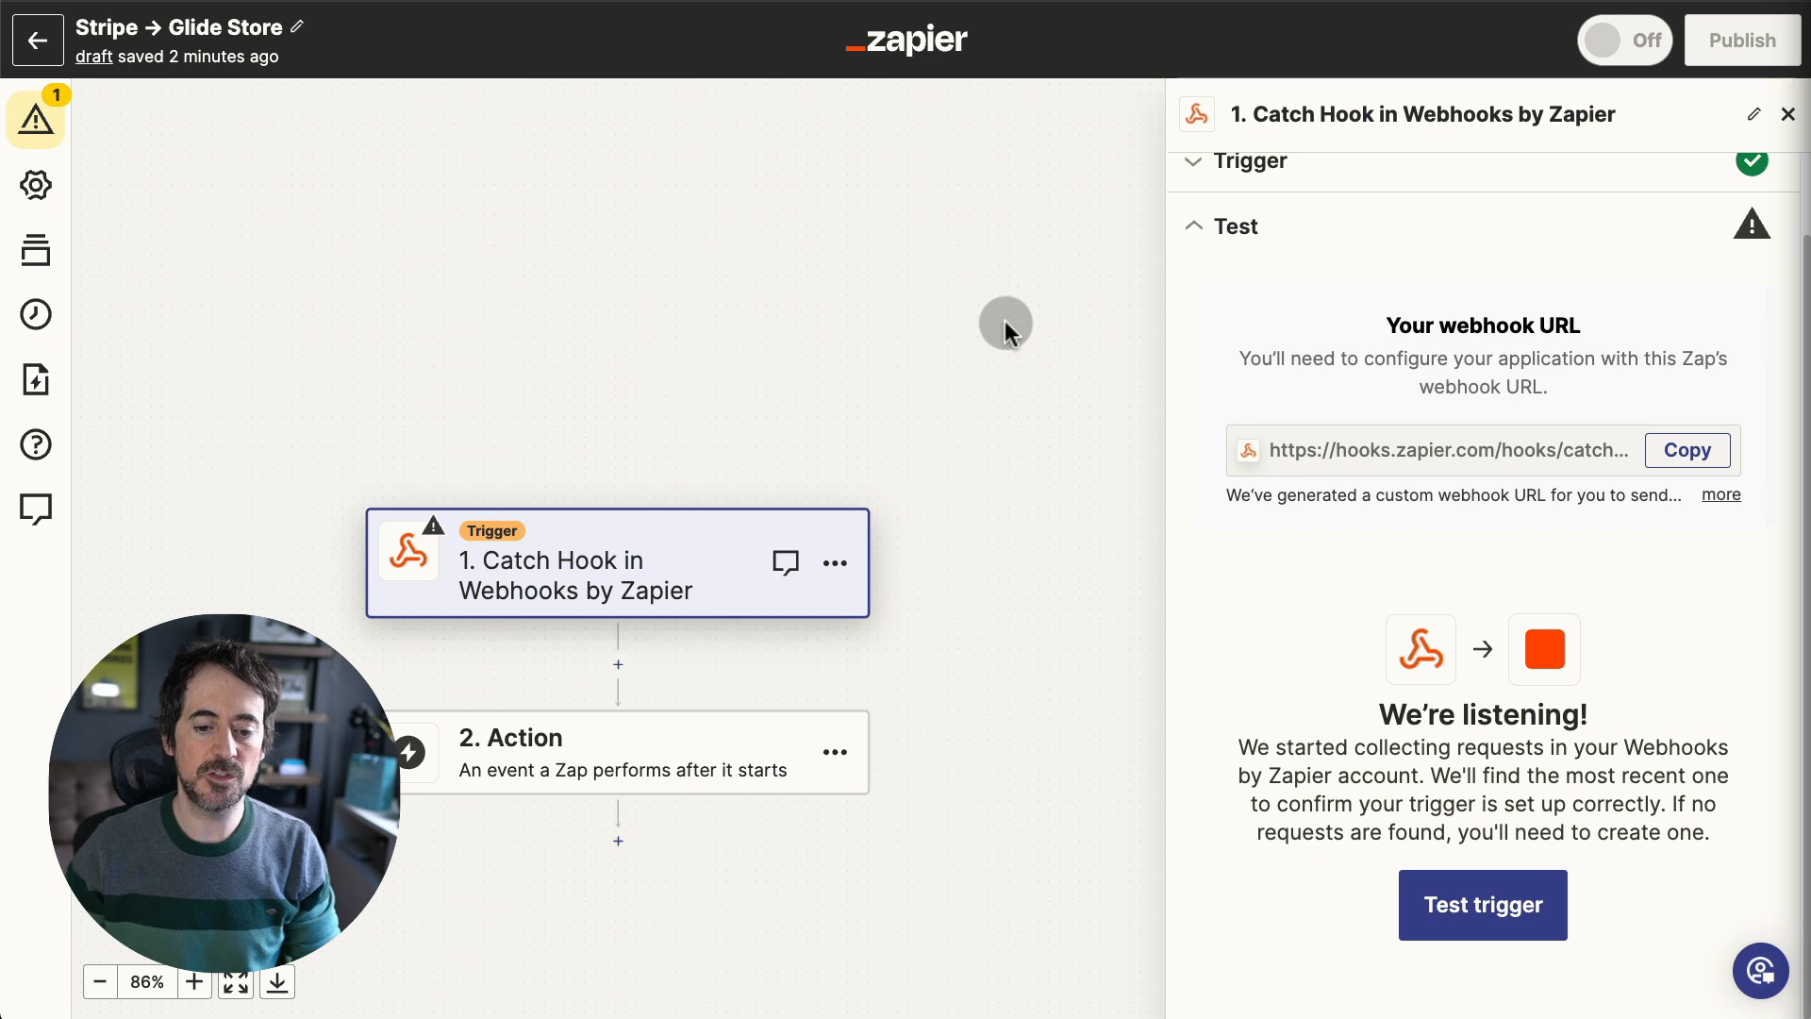
click(1499, 896)
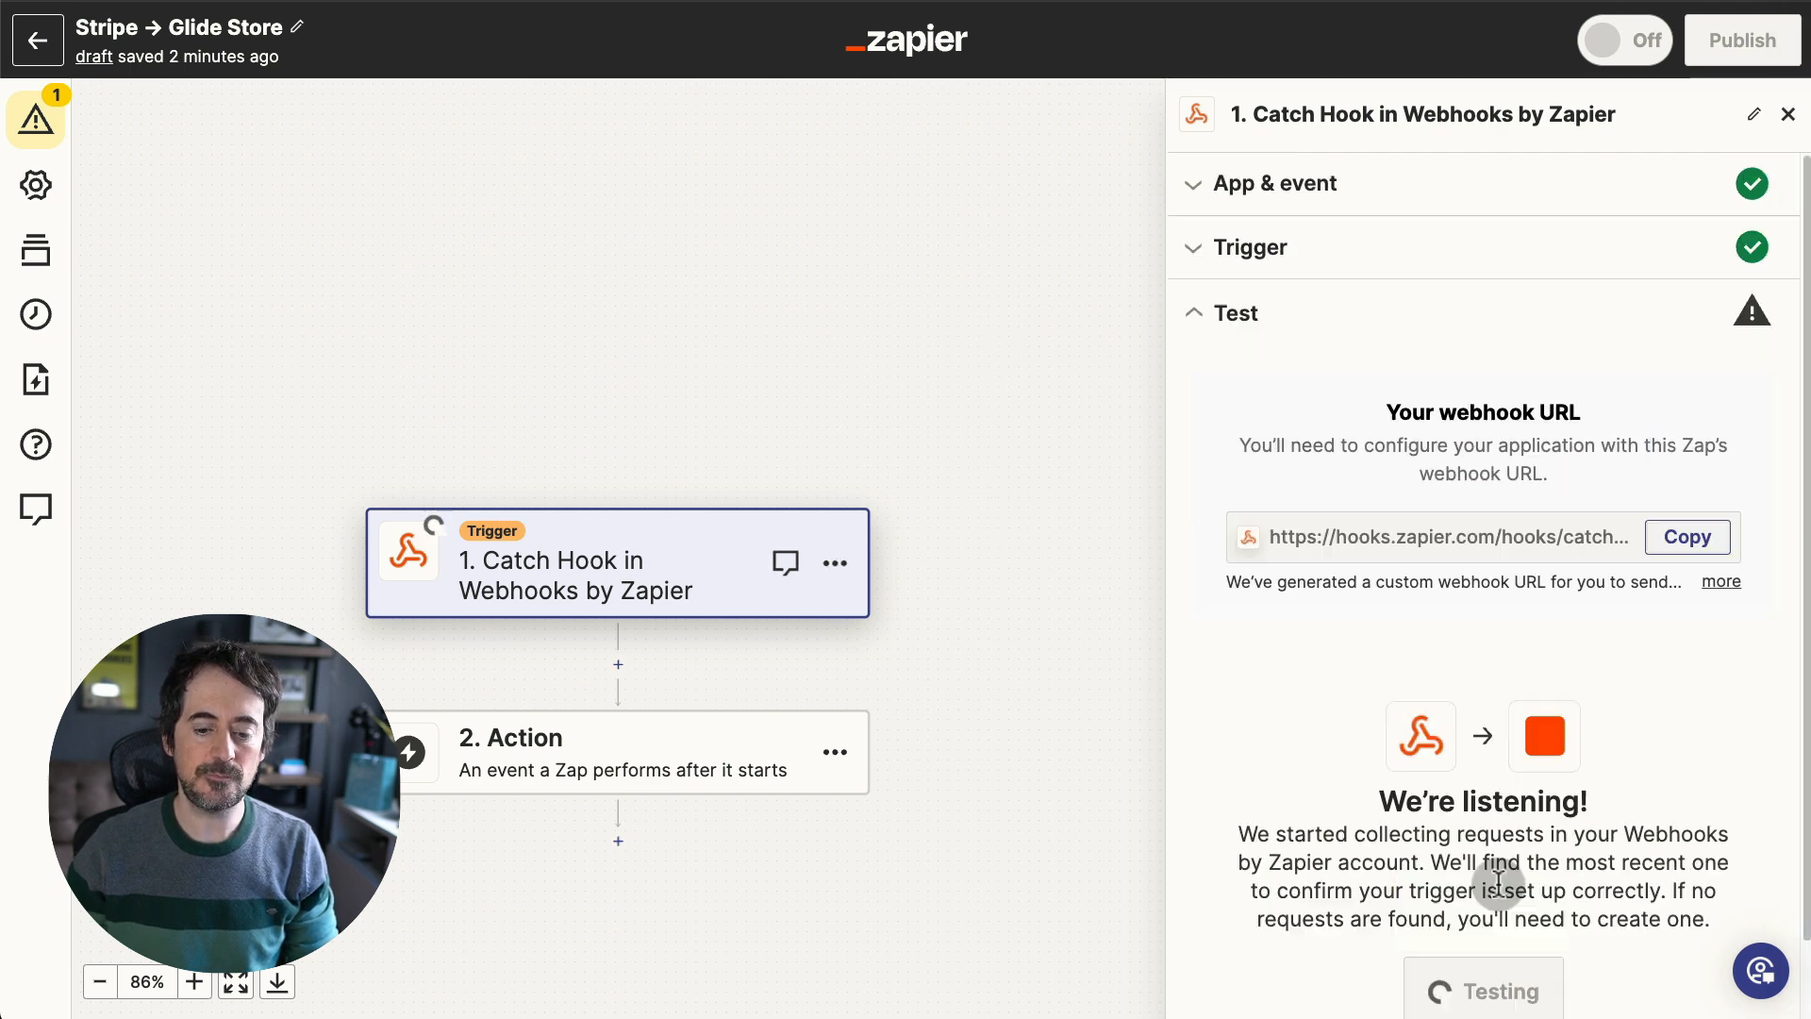
scroll(1437, 757, down, 1)
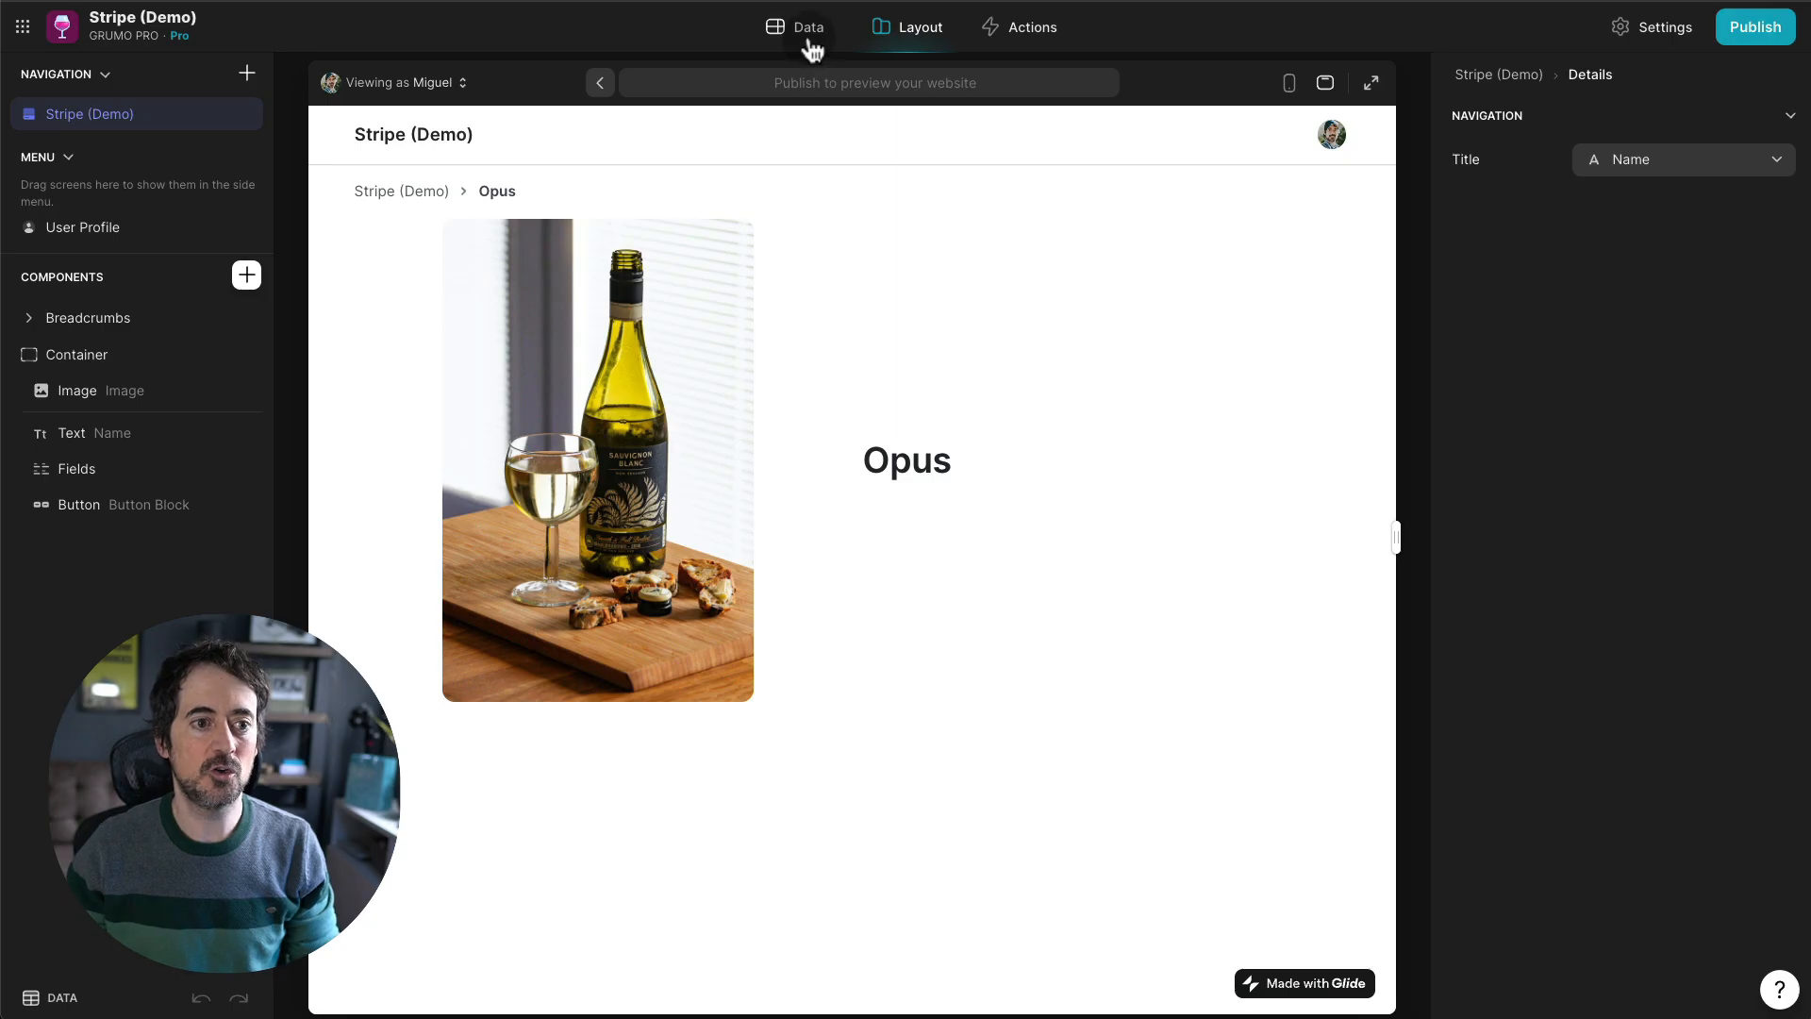
- Open the Basic plan's Stripe link from Glide's Paylinks table in a new tab
click(809, 39)
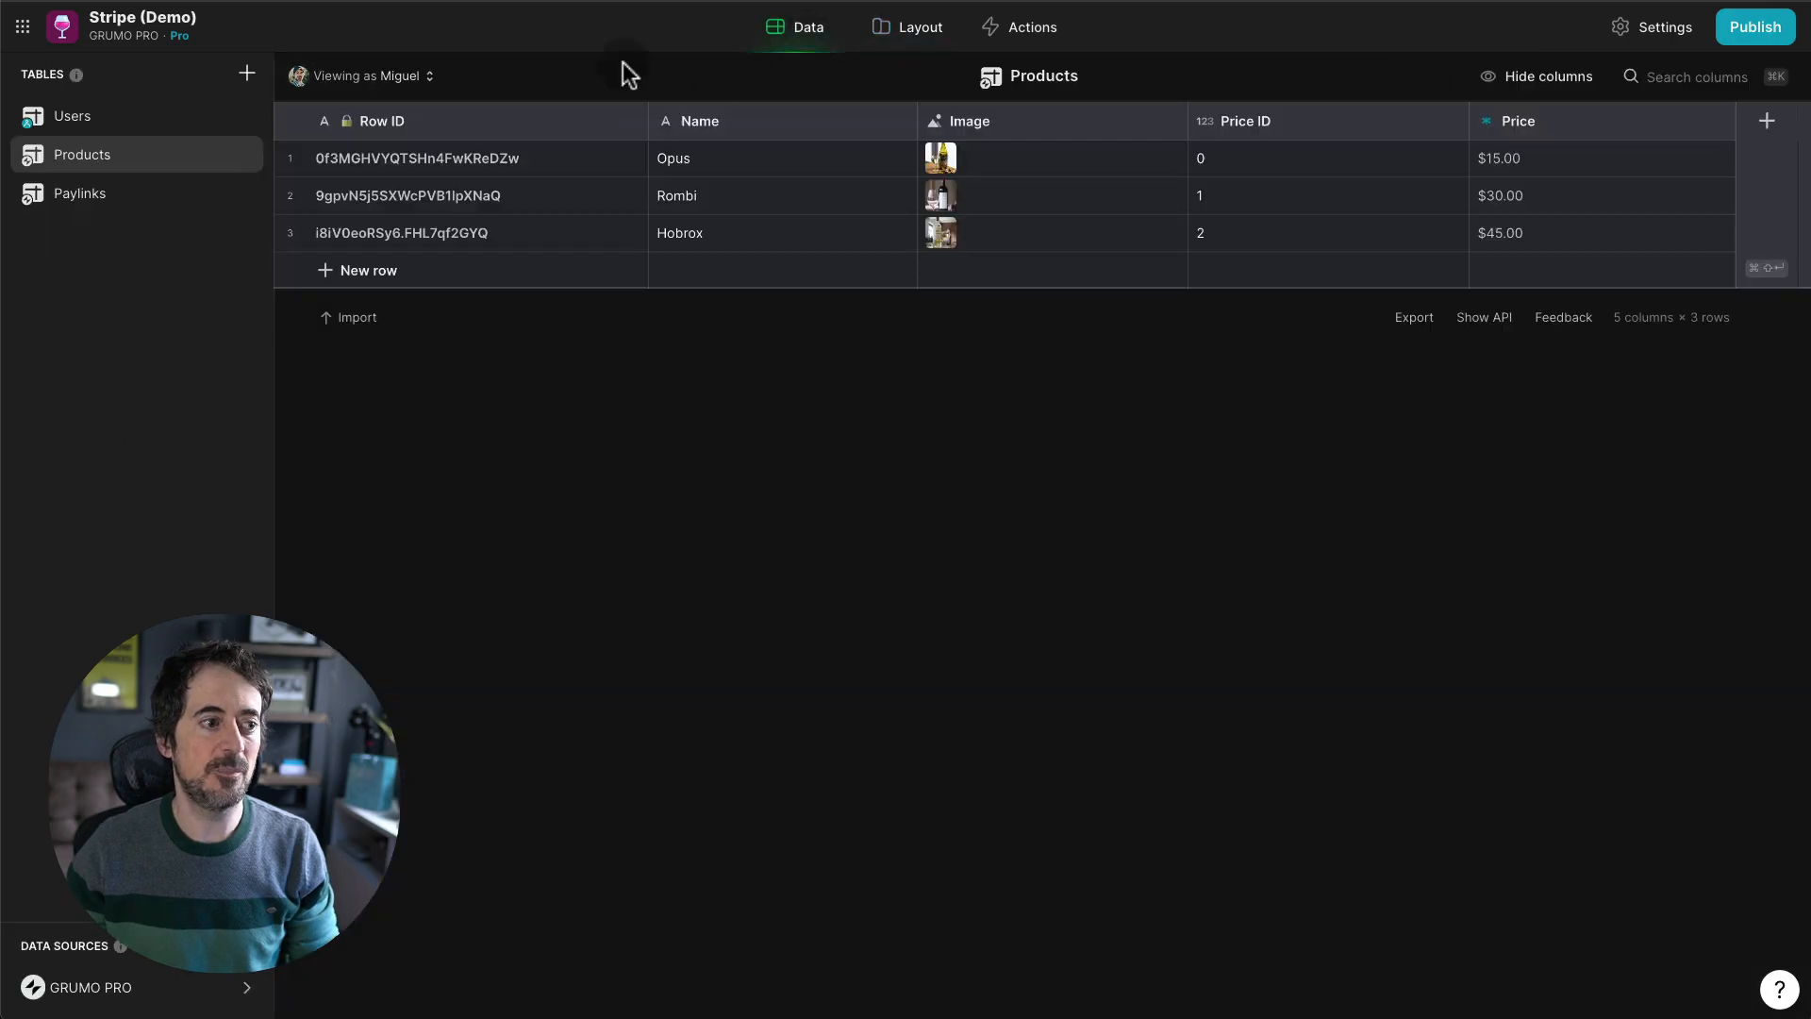
click(194, 191)
click(1341, 166)
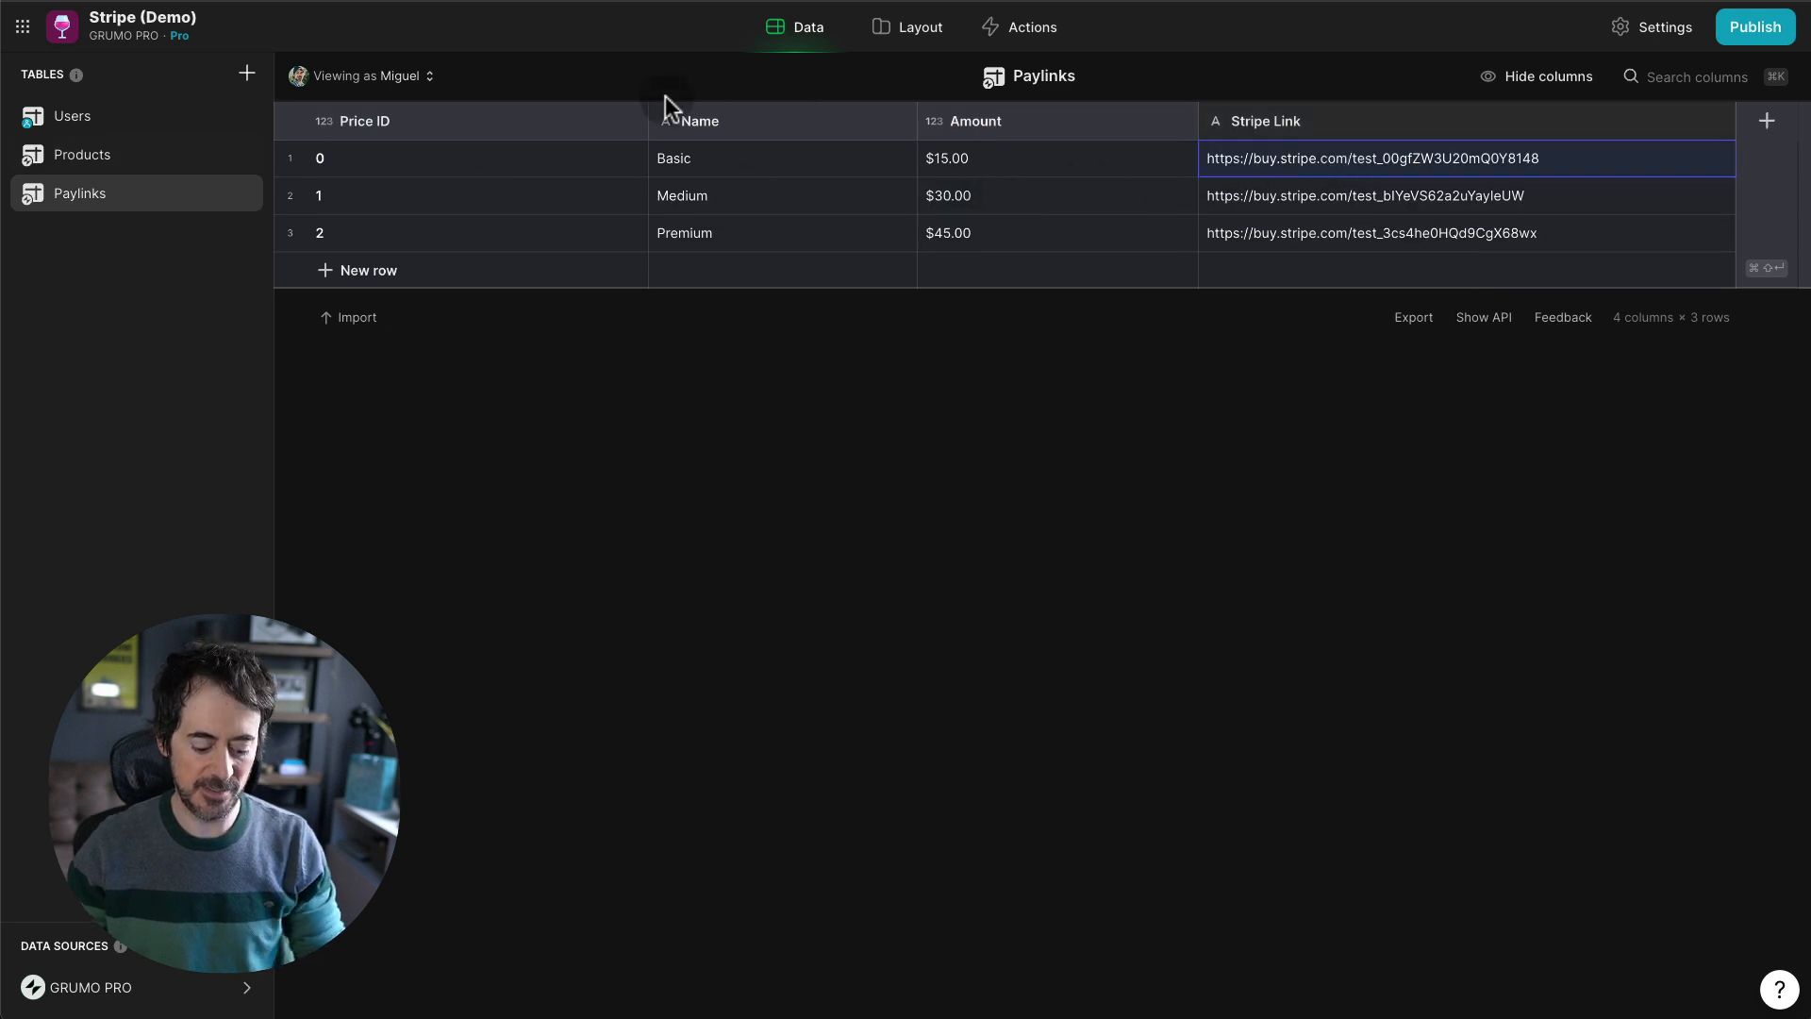
key(super+t)
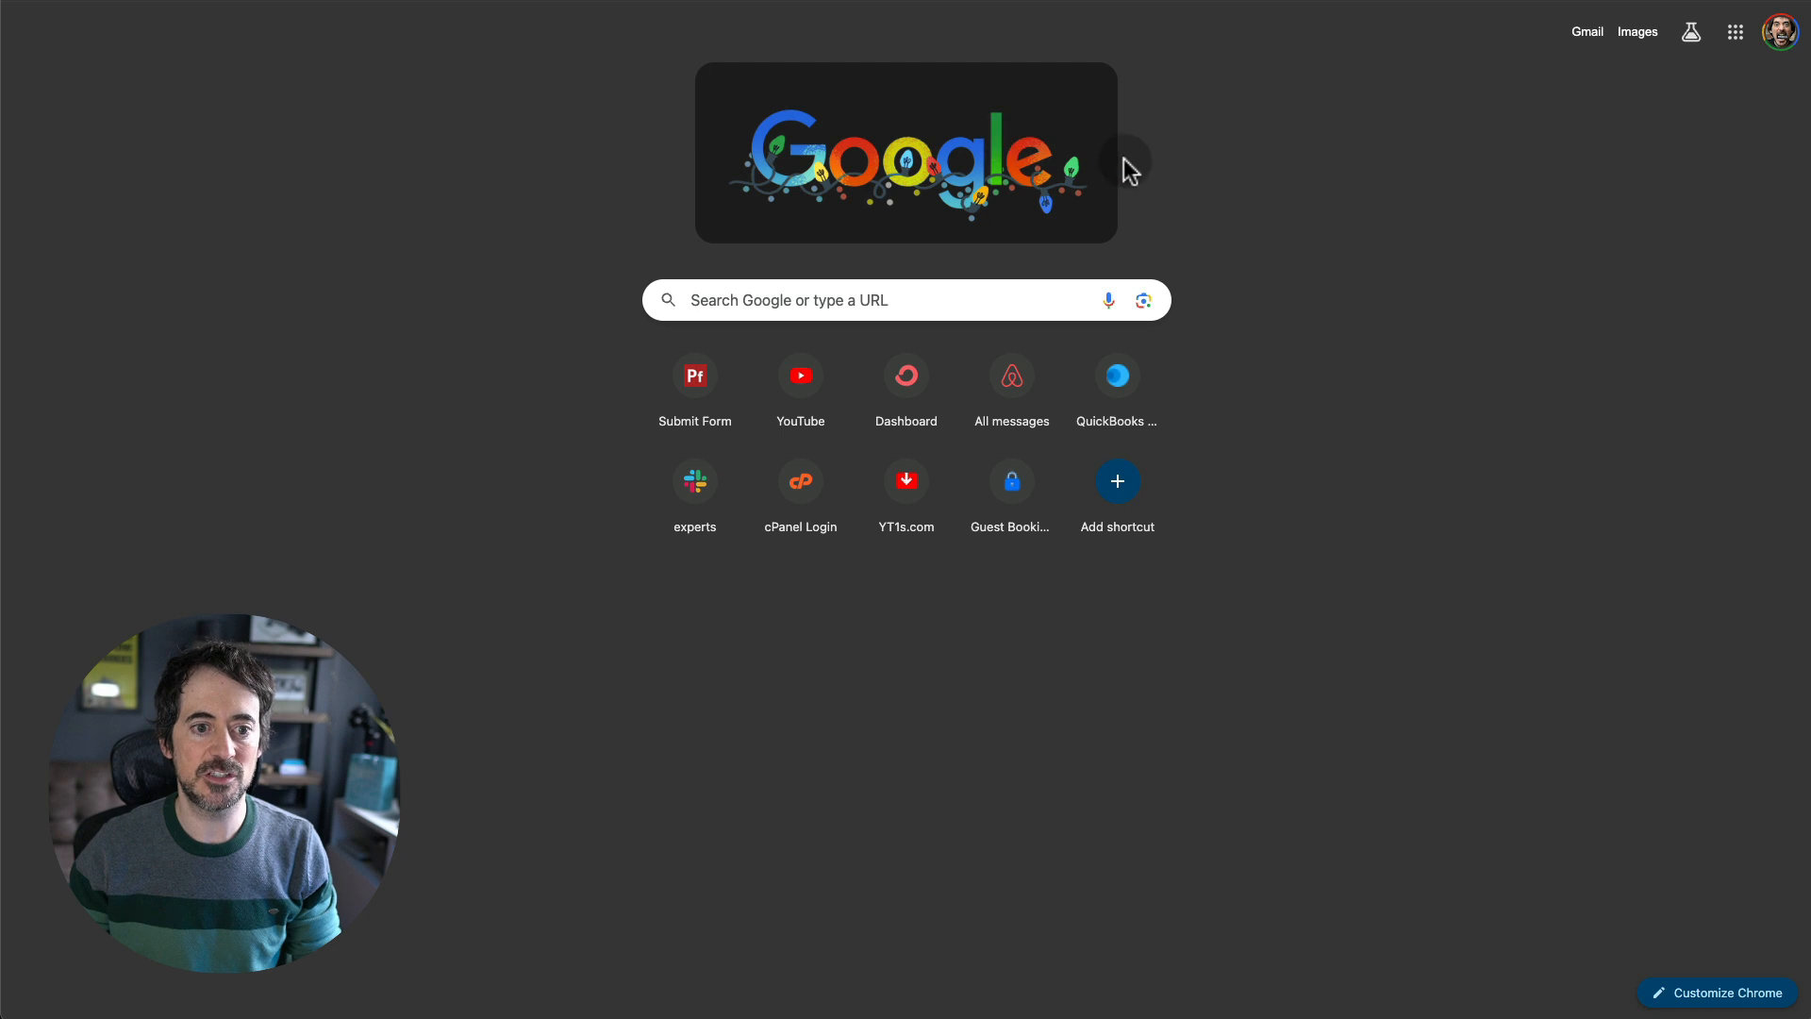
key(super+v)
key(Return)
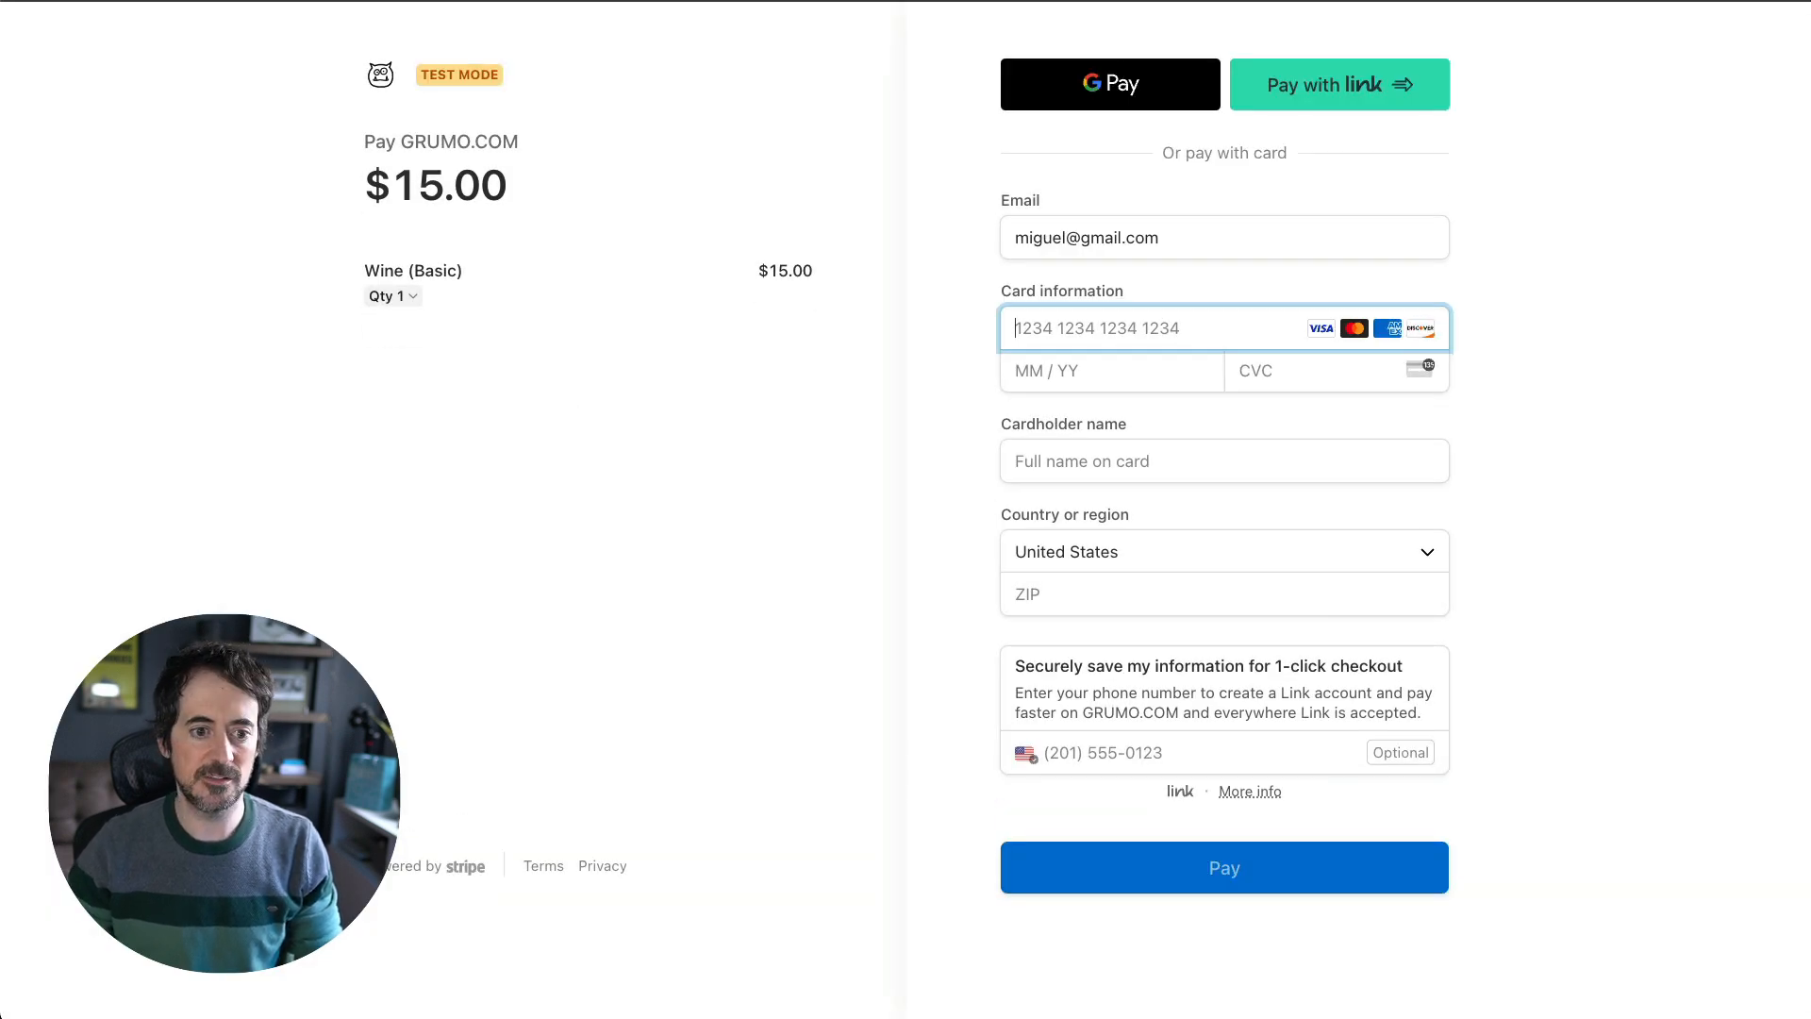
- Enter the test card details and cardholder name, then submit the $15.00 payment
text(42424)
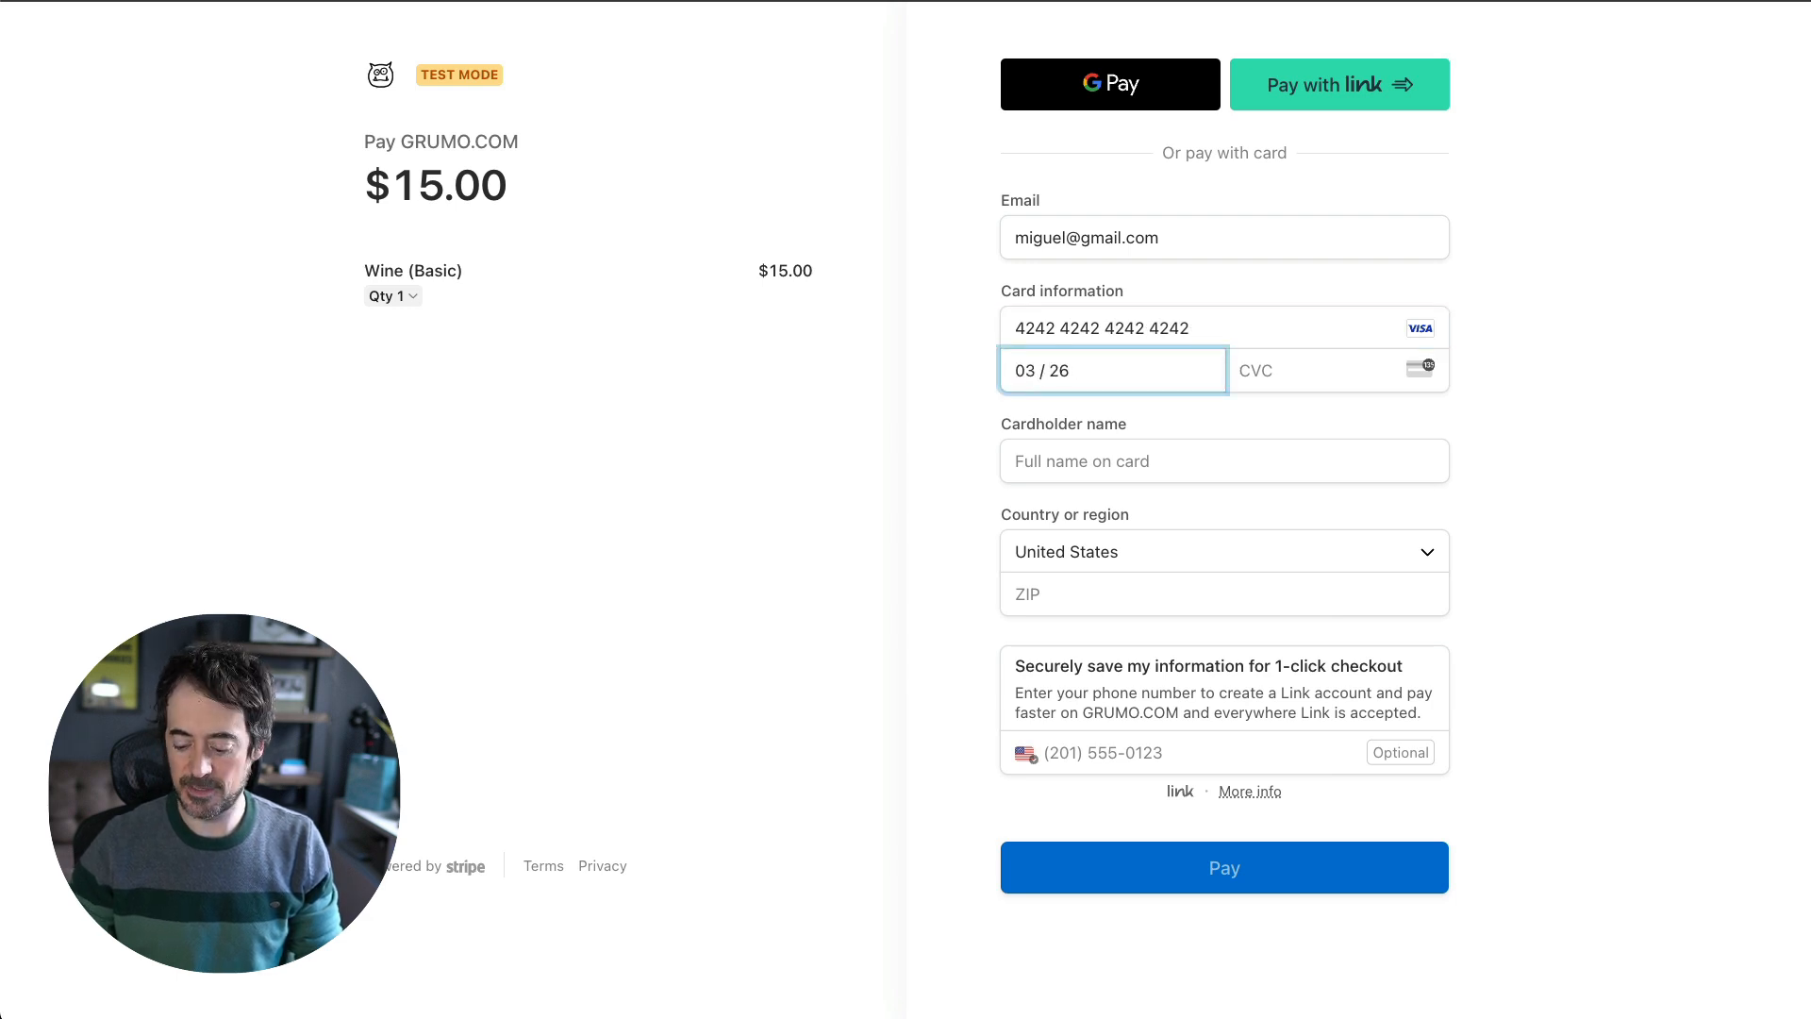
text(333)
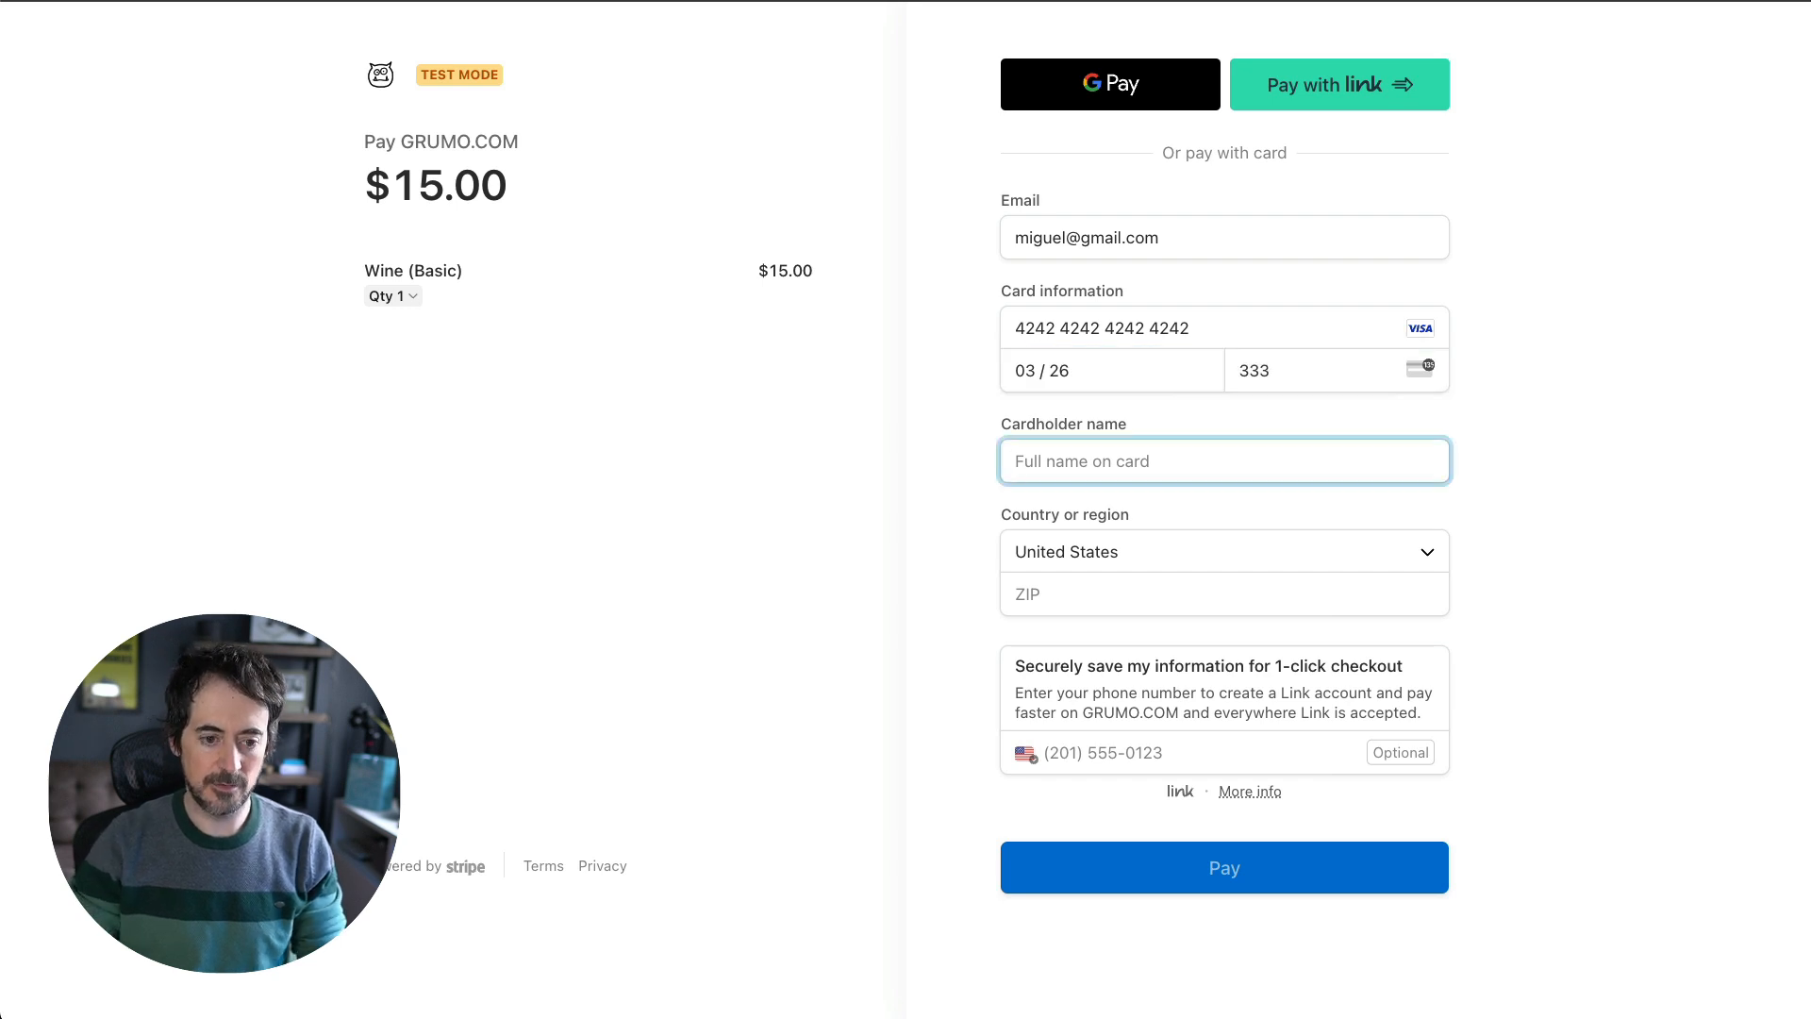
text(Miguel)
key(Tab)
key(Tab)
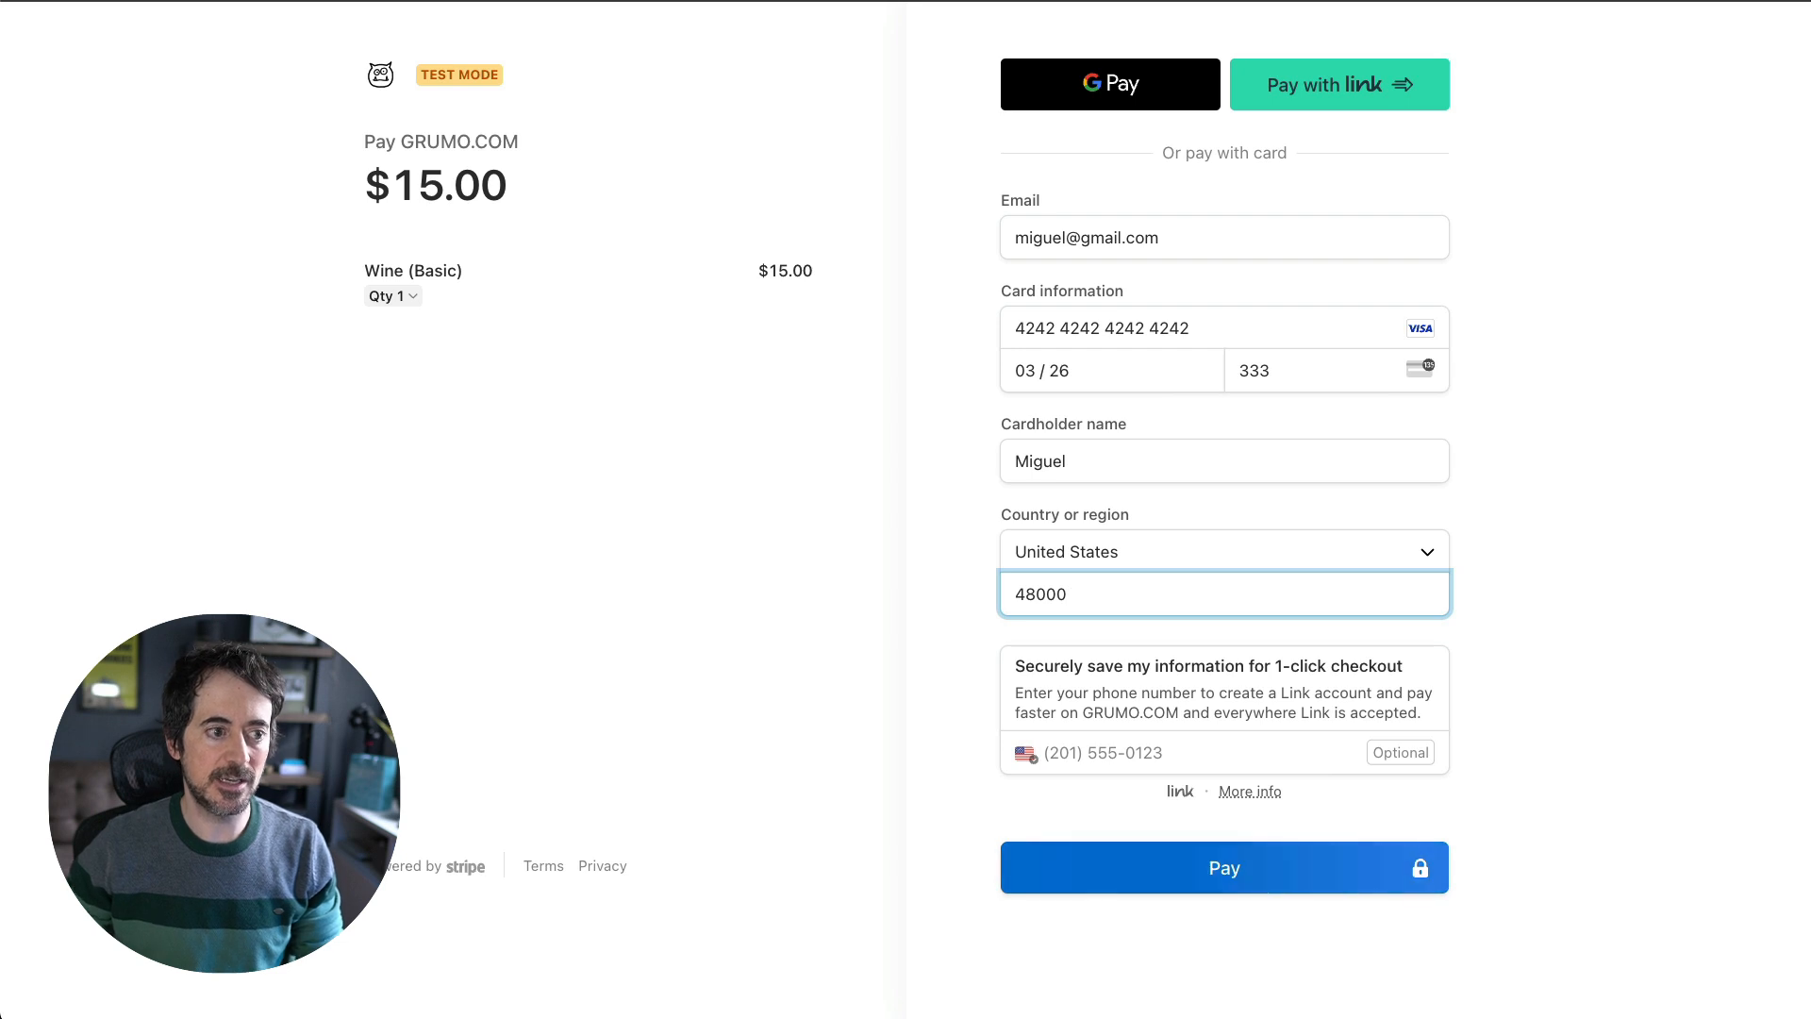
key(Return)
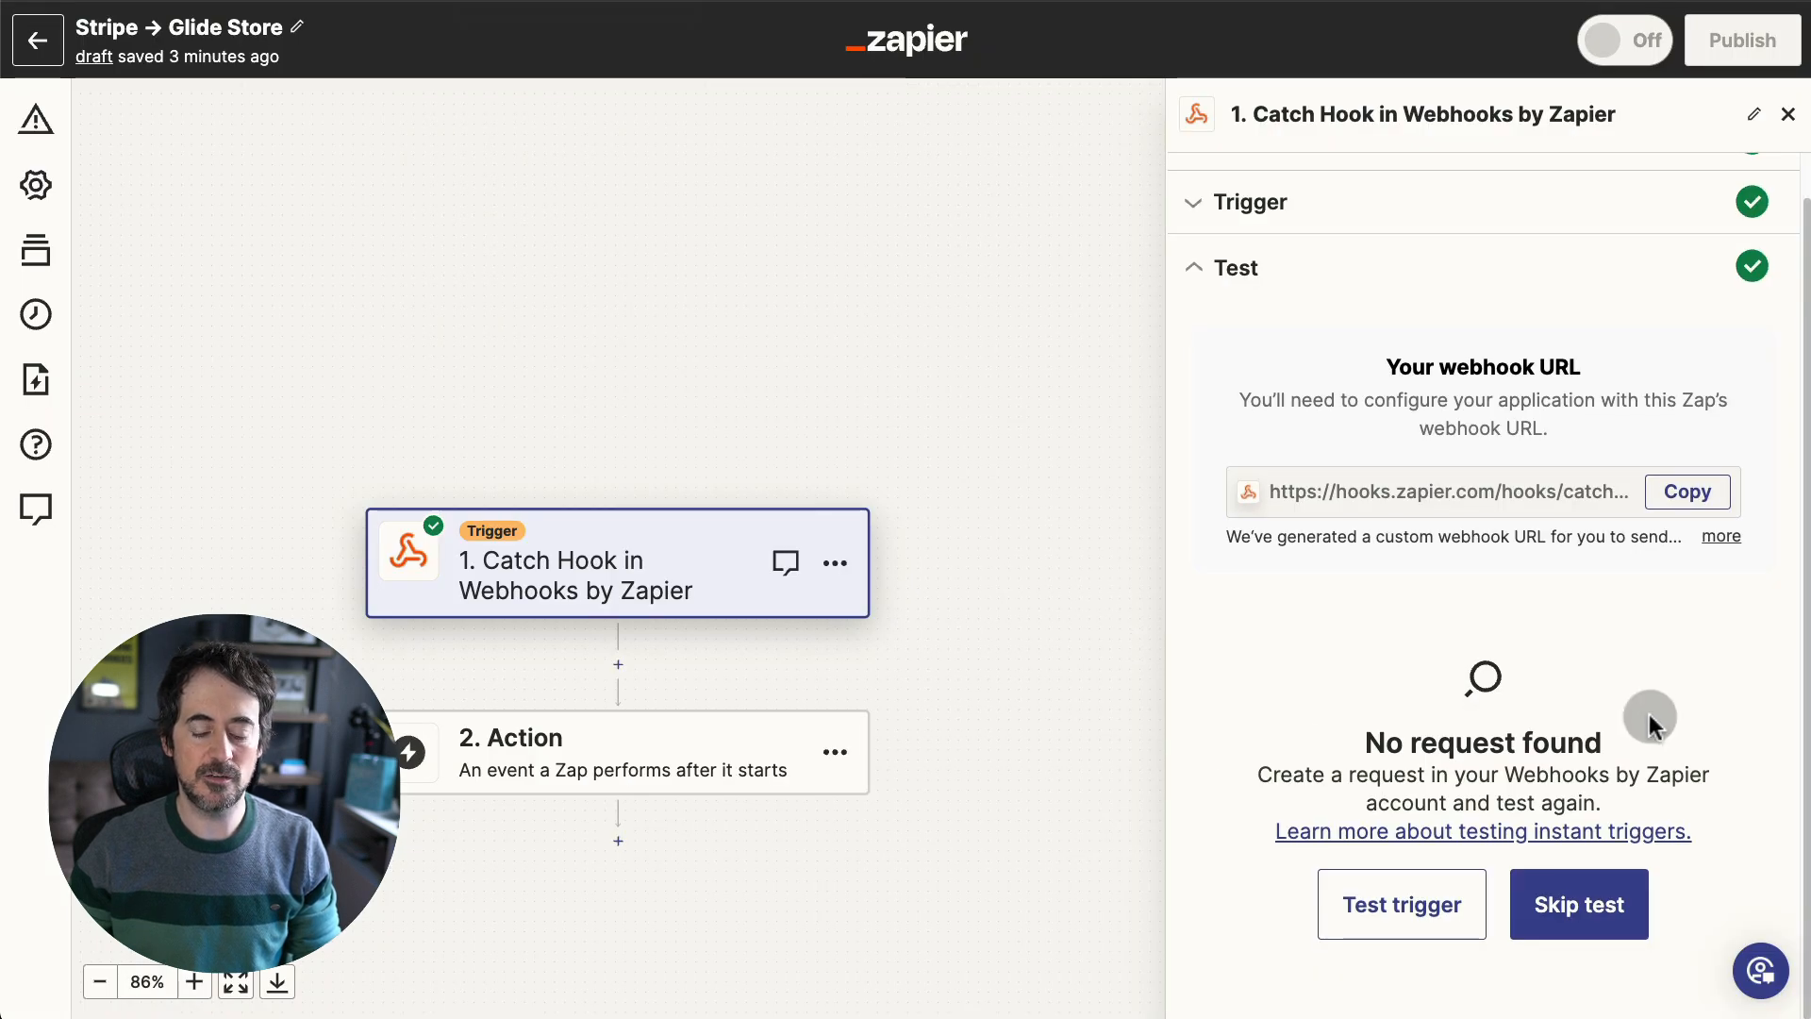
- Run the Catch Hook test again to wait for Stripe's checkout webhook
click(1433, 903)
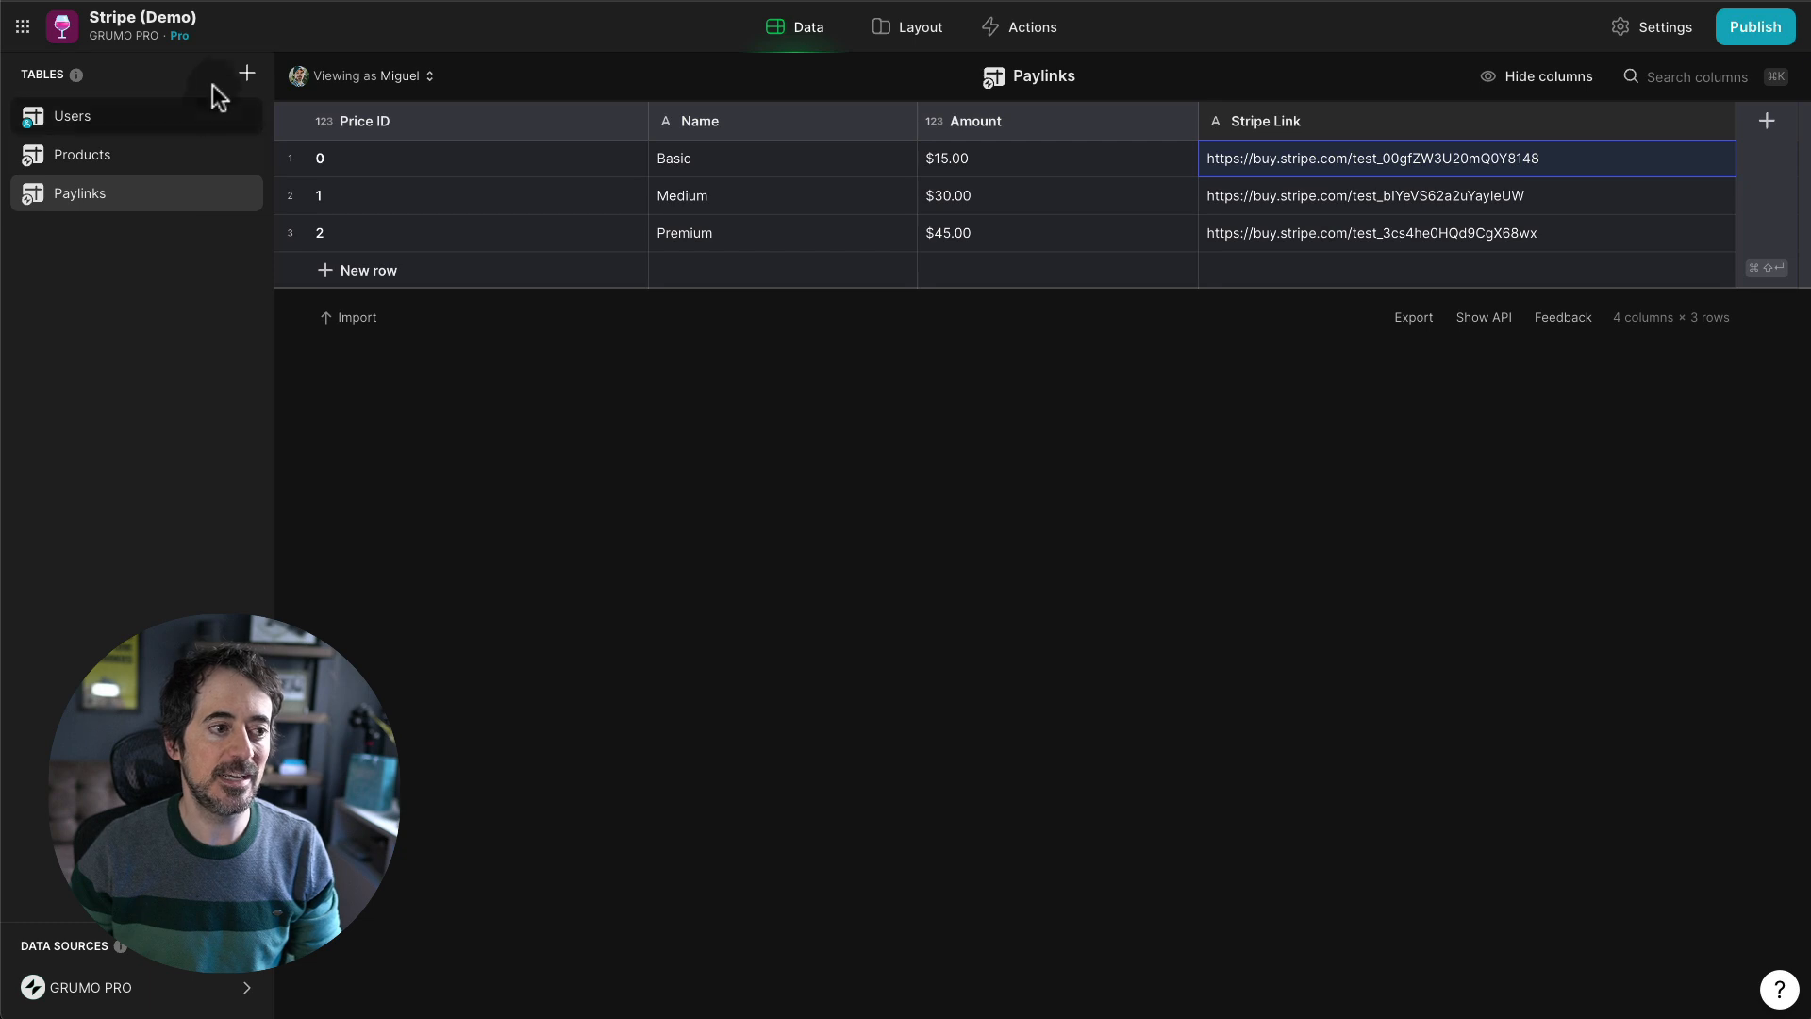
- Create a new Glide table named Sales
click(247, 73)
click(364, 113)
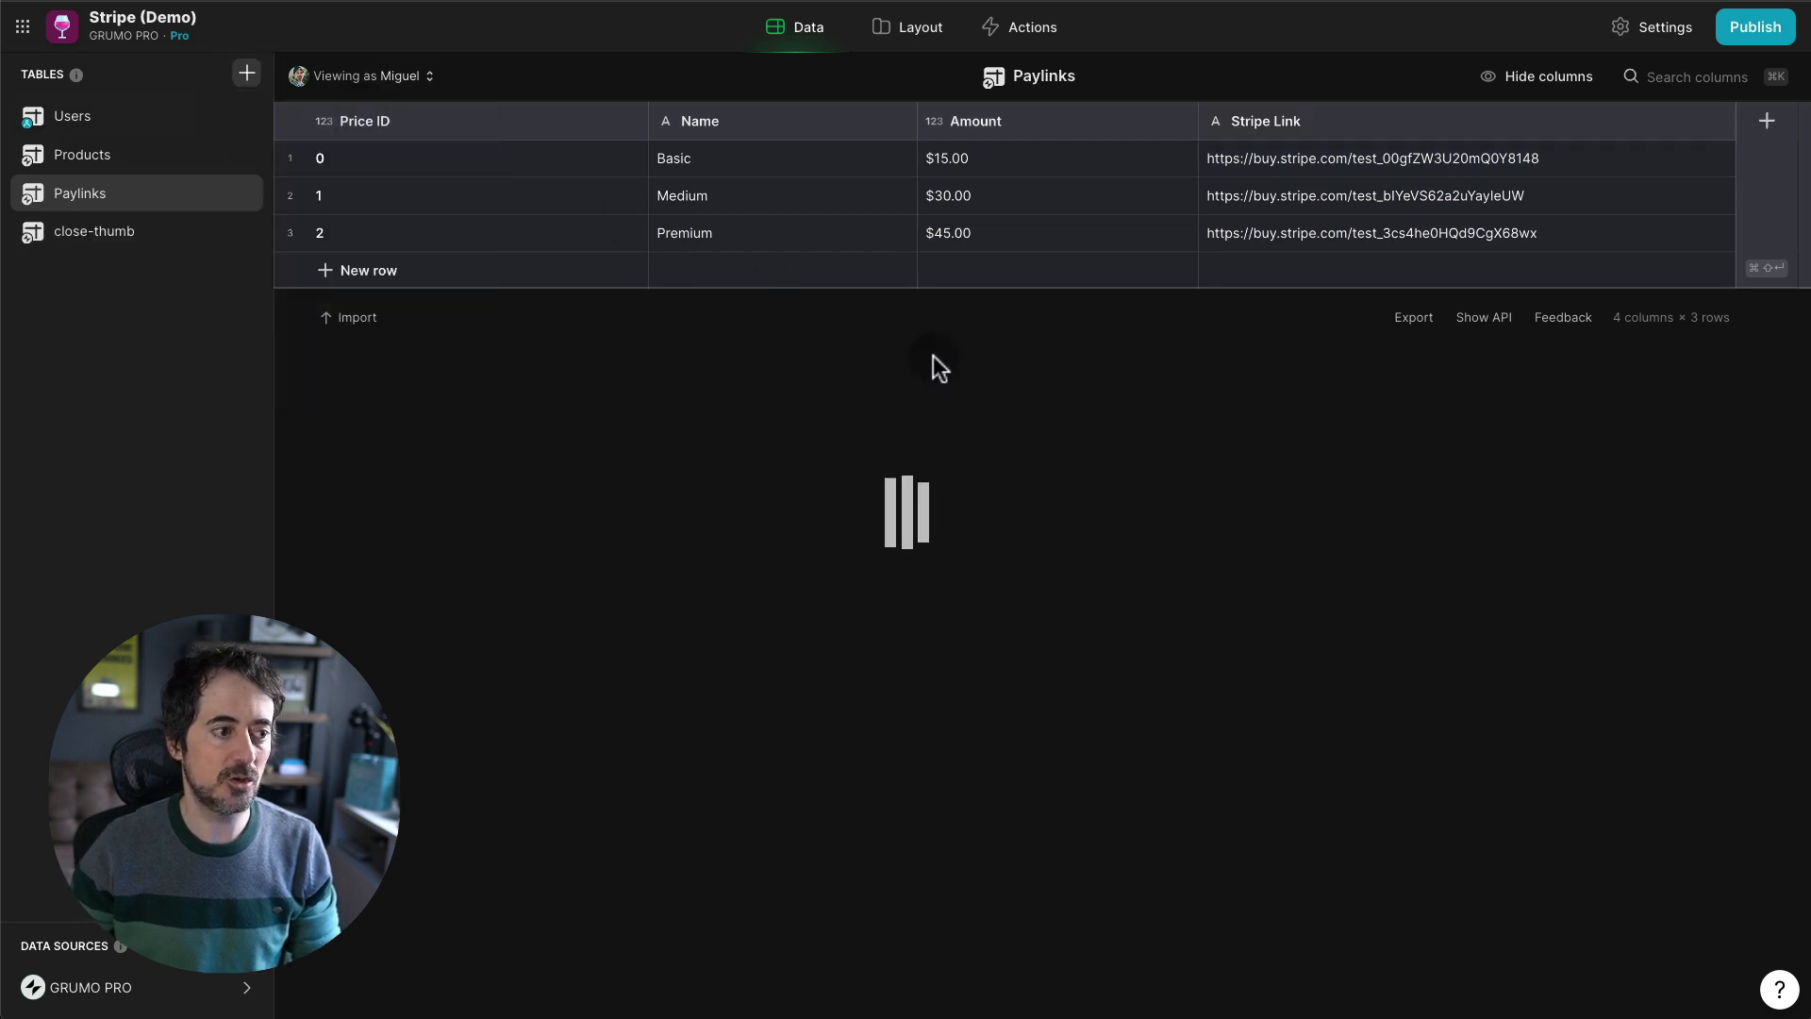
text(Sales)
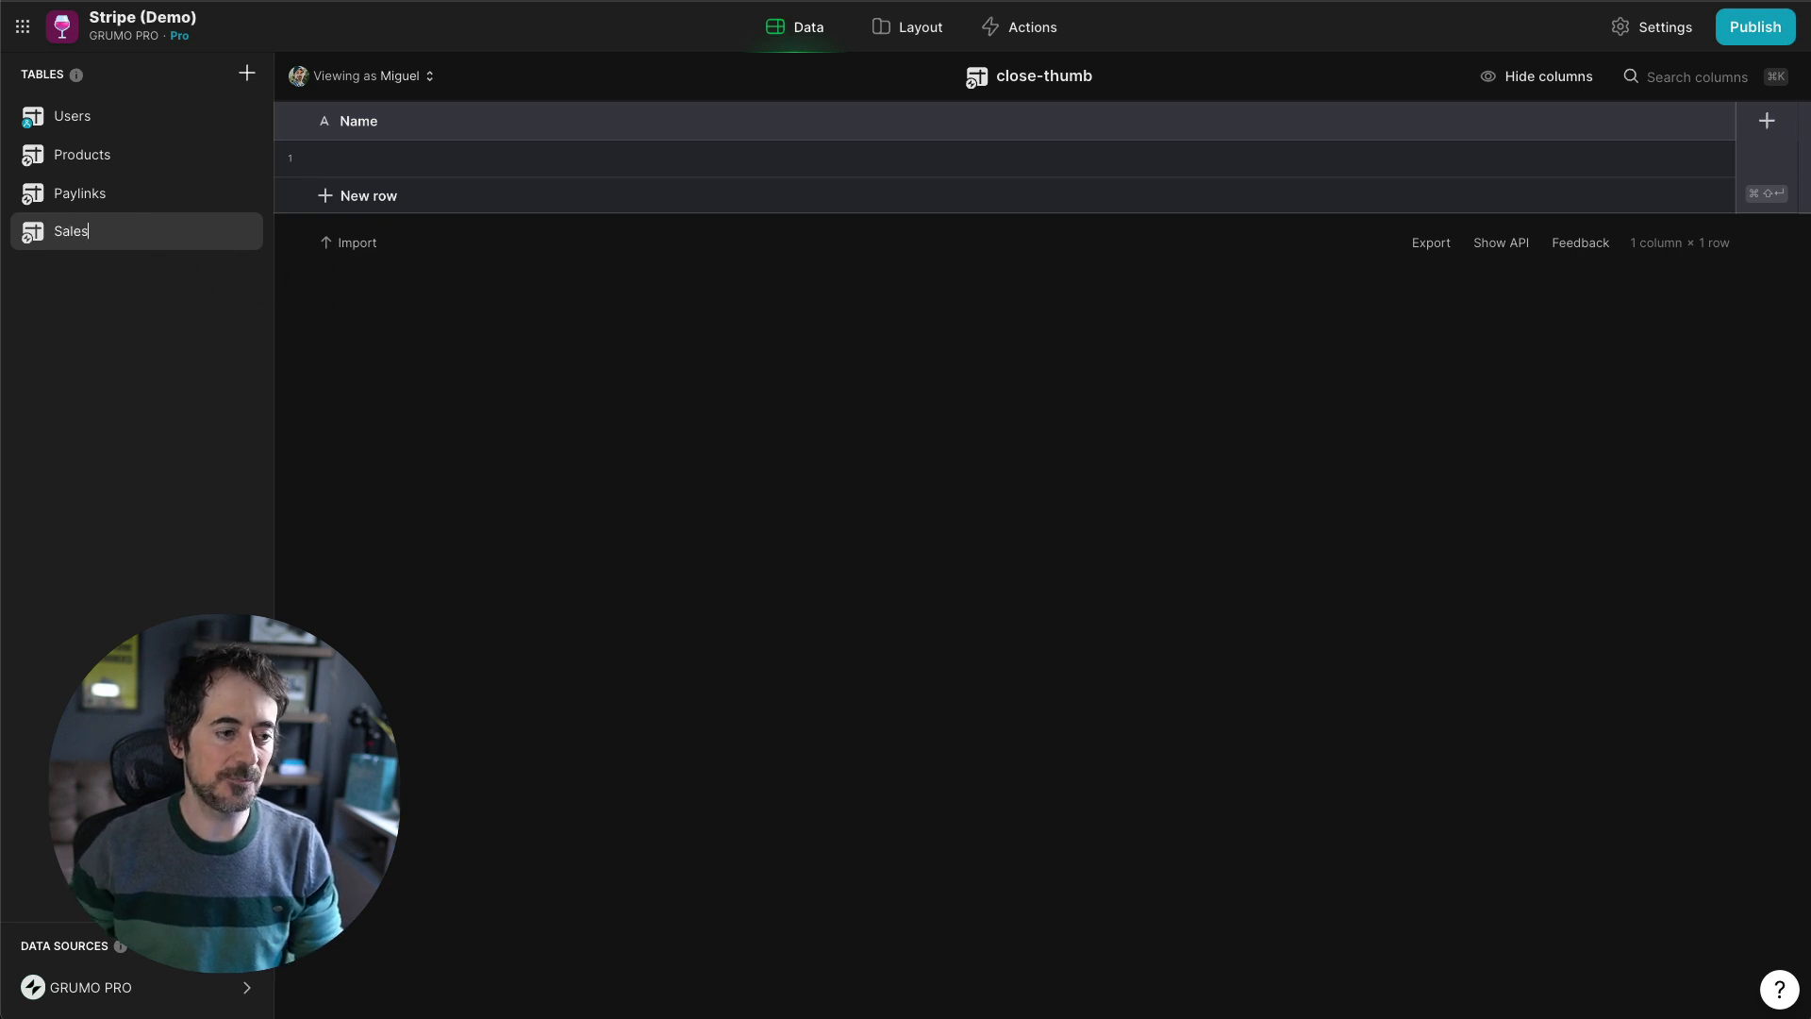
key(Return)
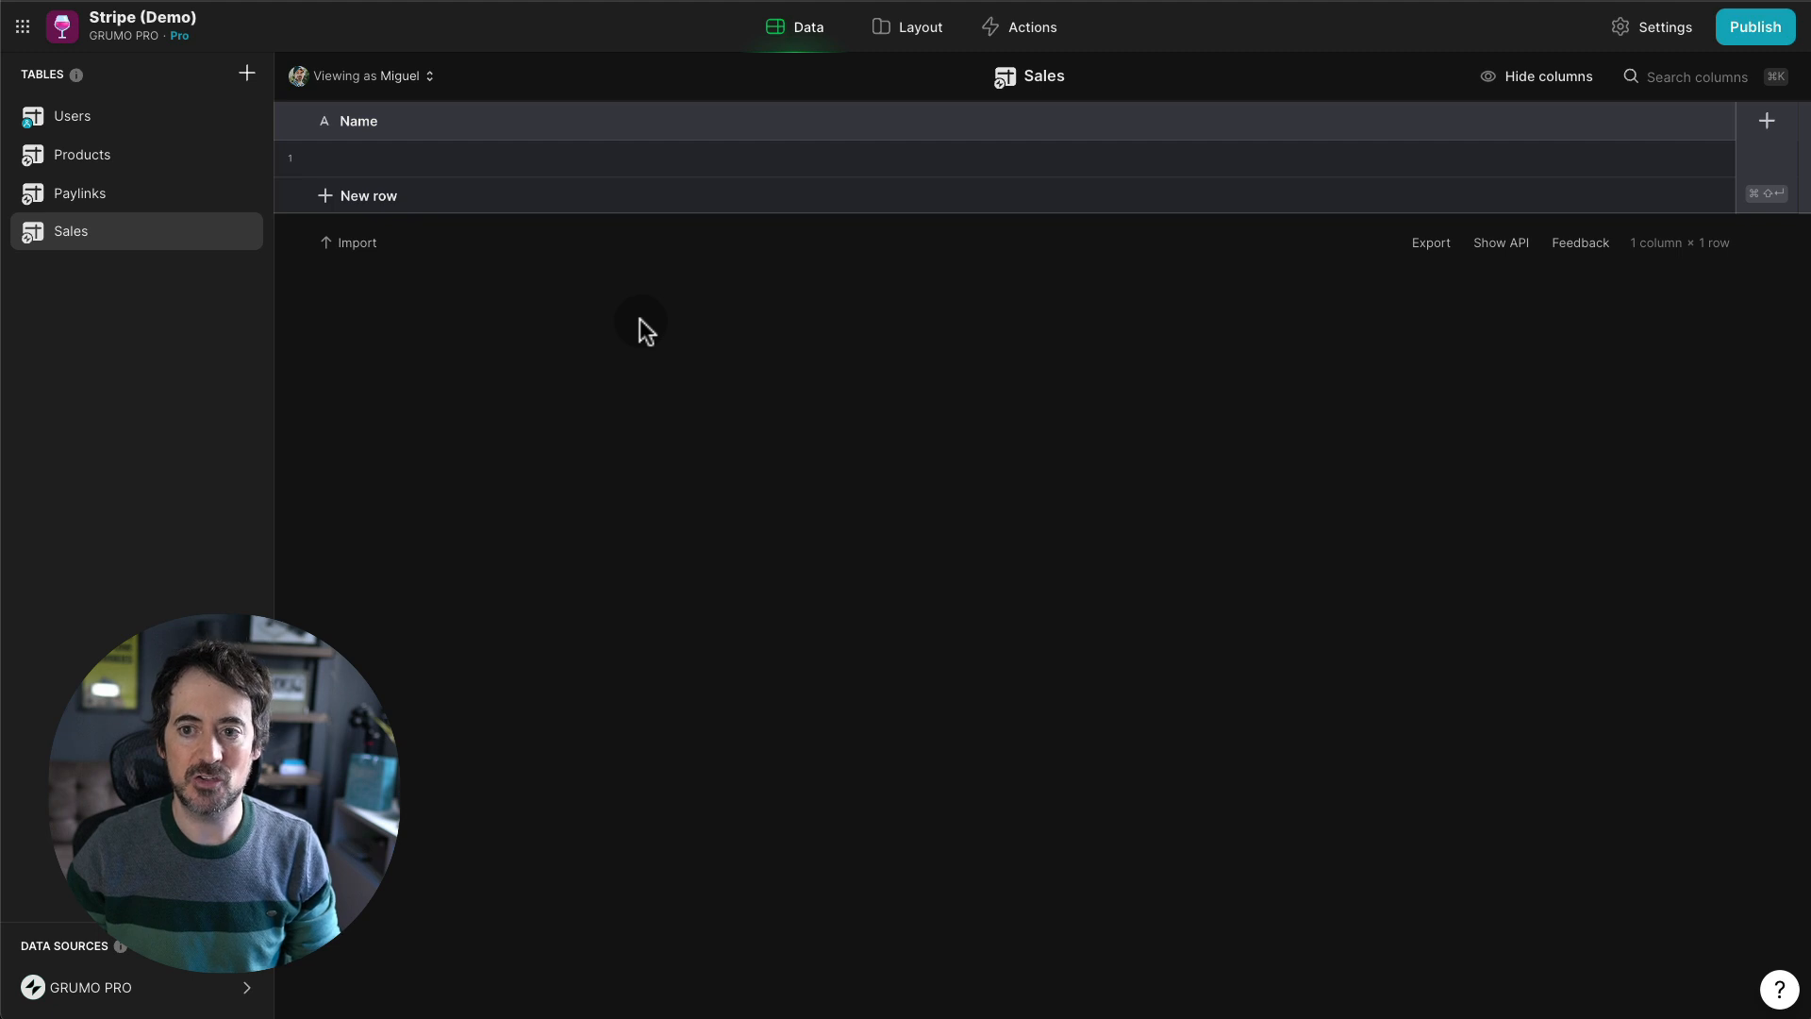
- Add a Row ID column to the Sales table
click(1766, 120)
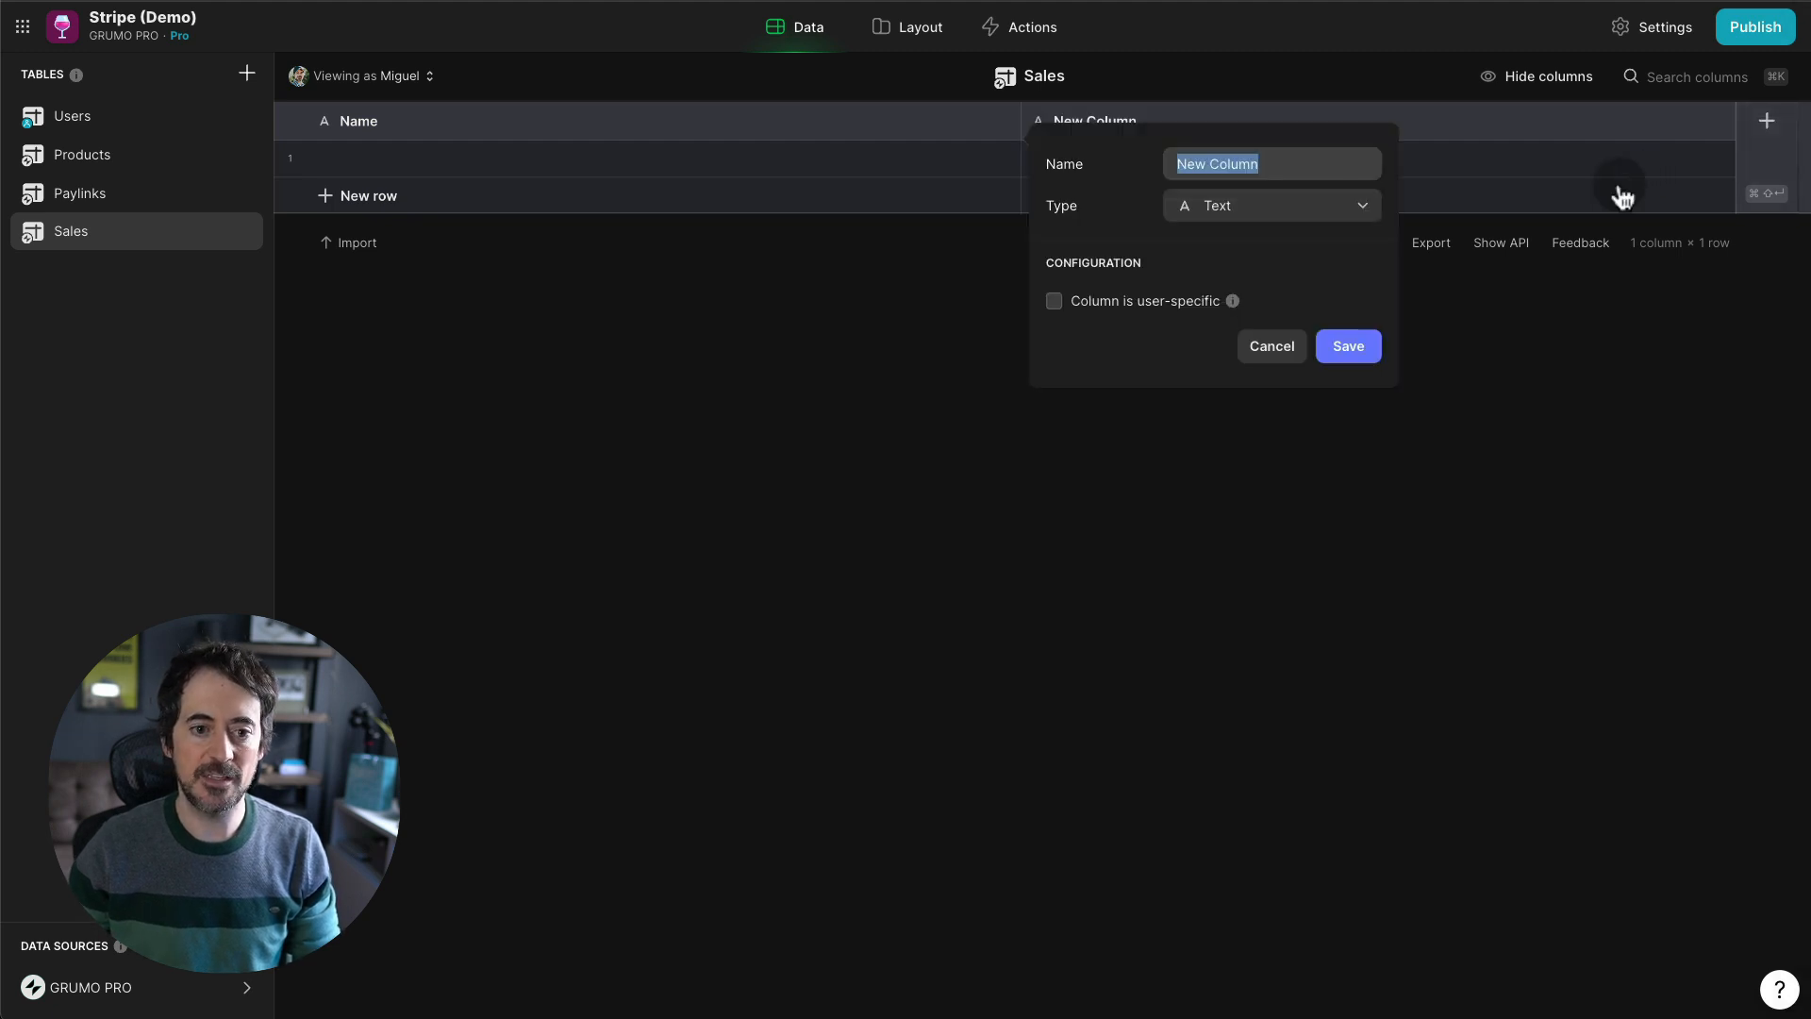
click(1295, 207)
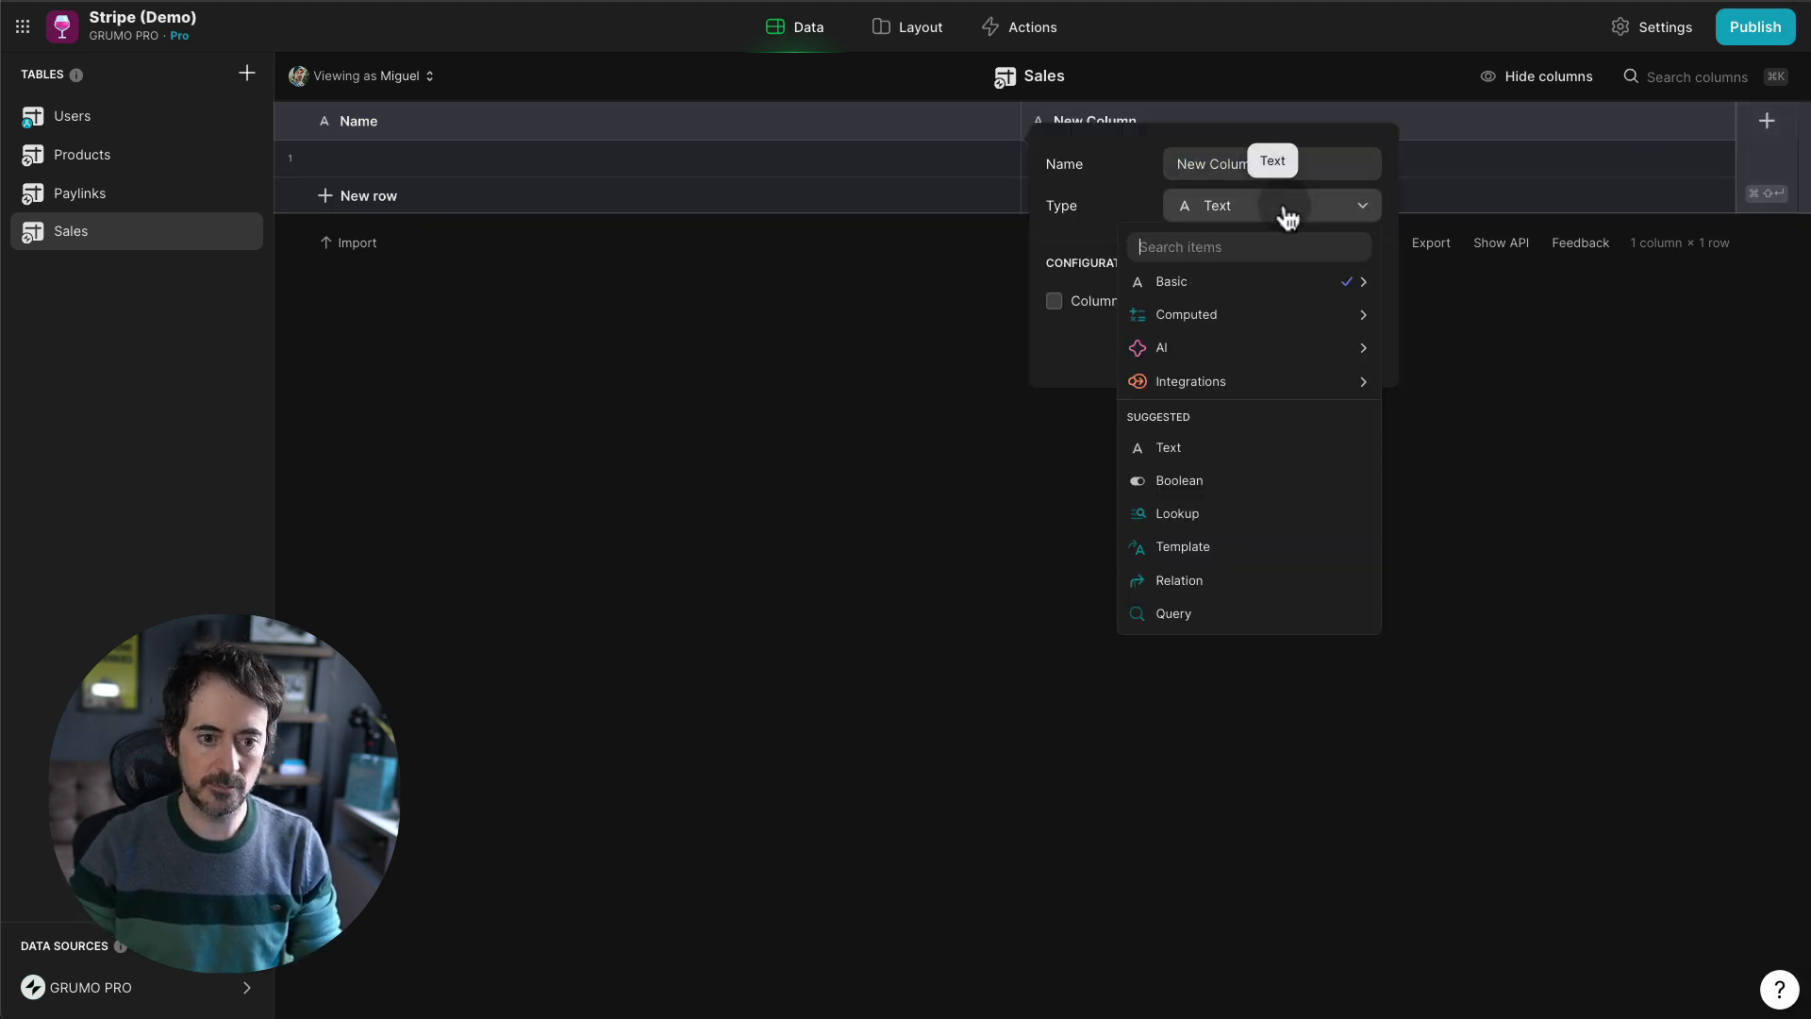
text(row)
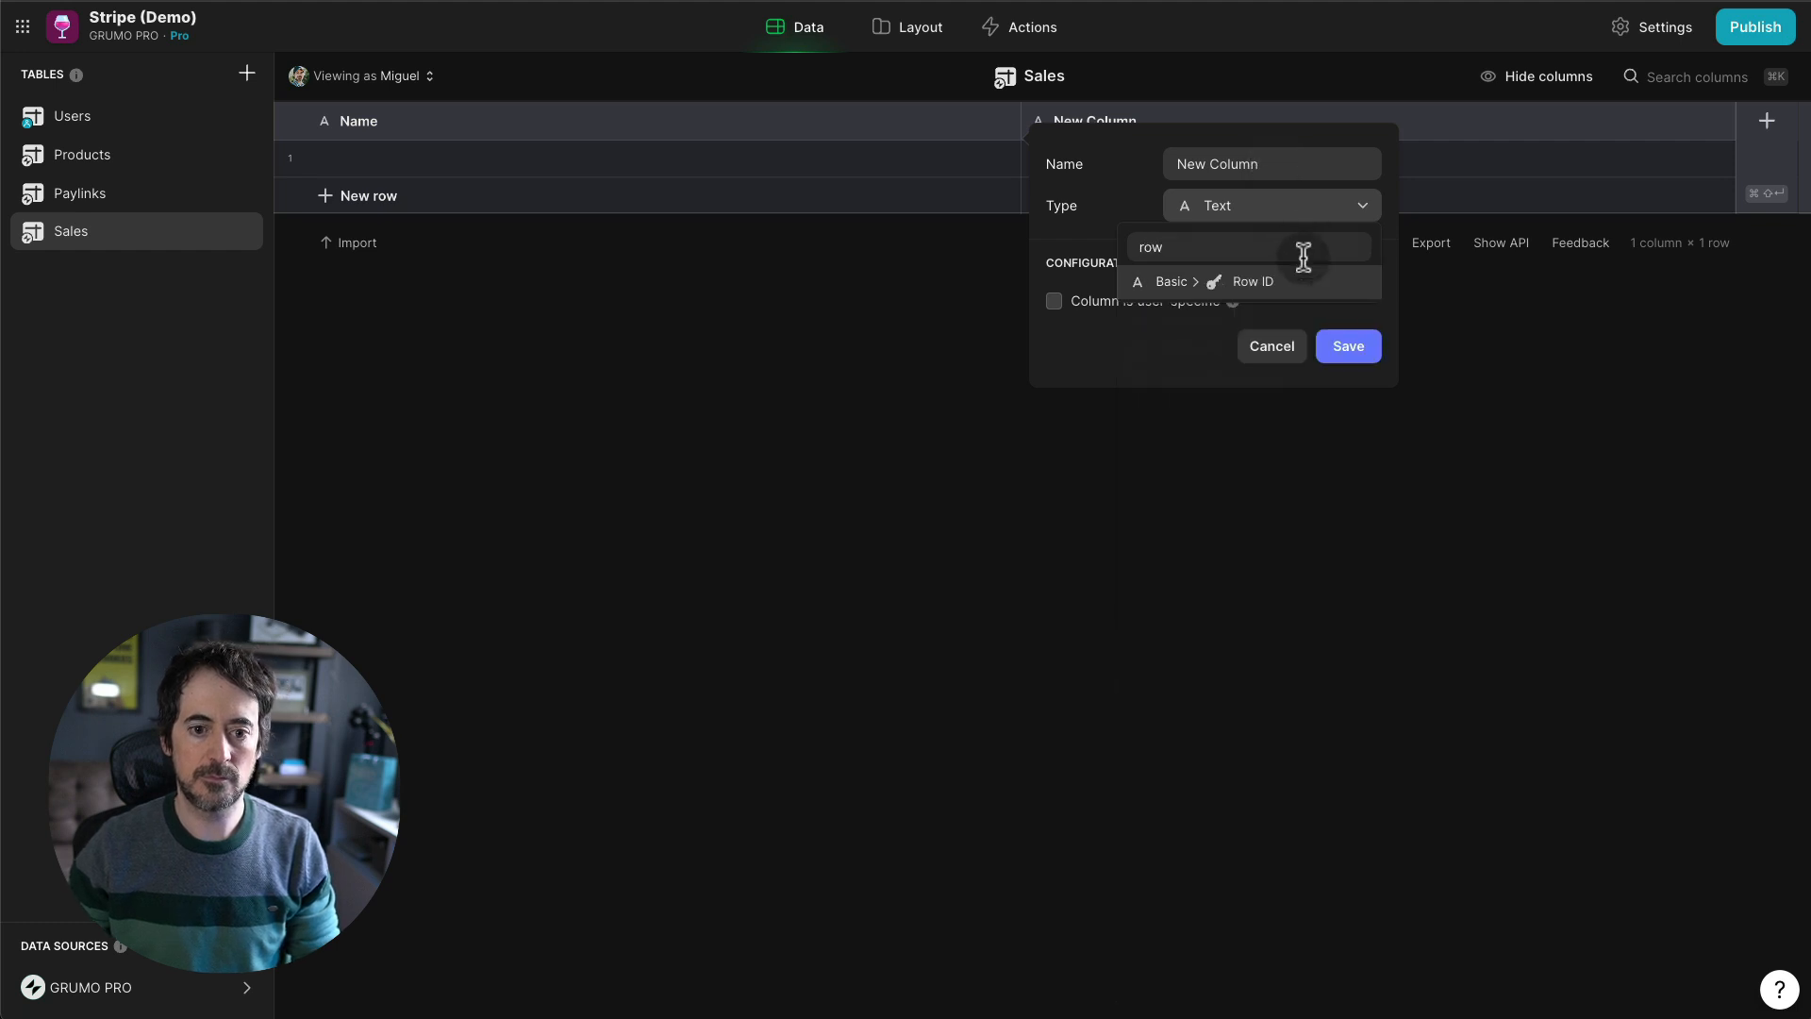
click(1309, 281)
click(1367, 287)
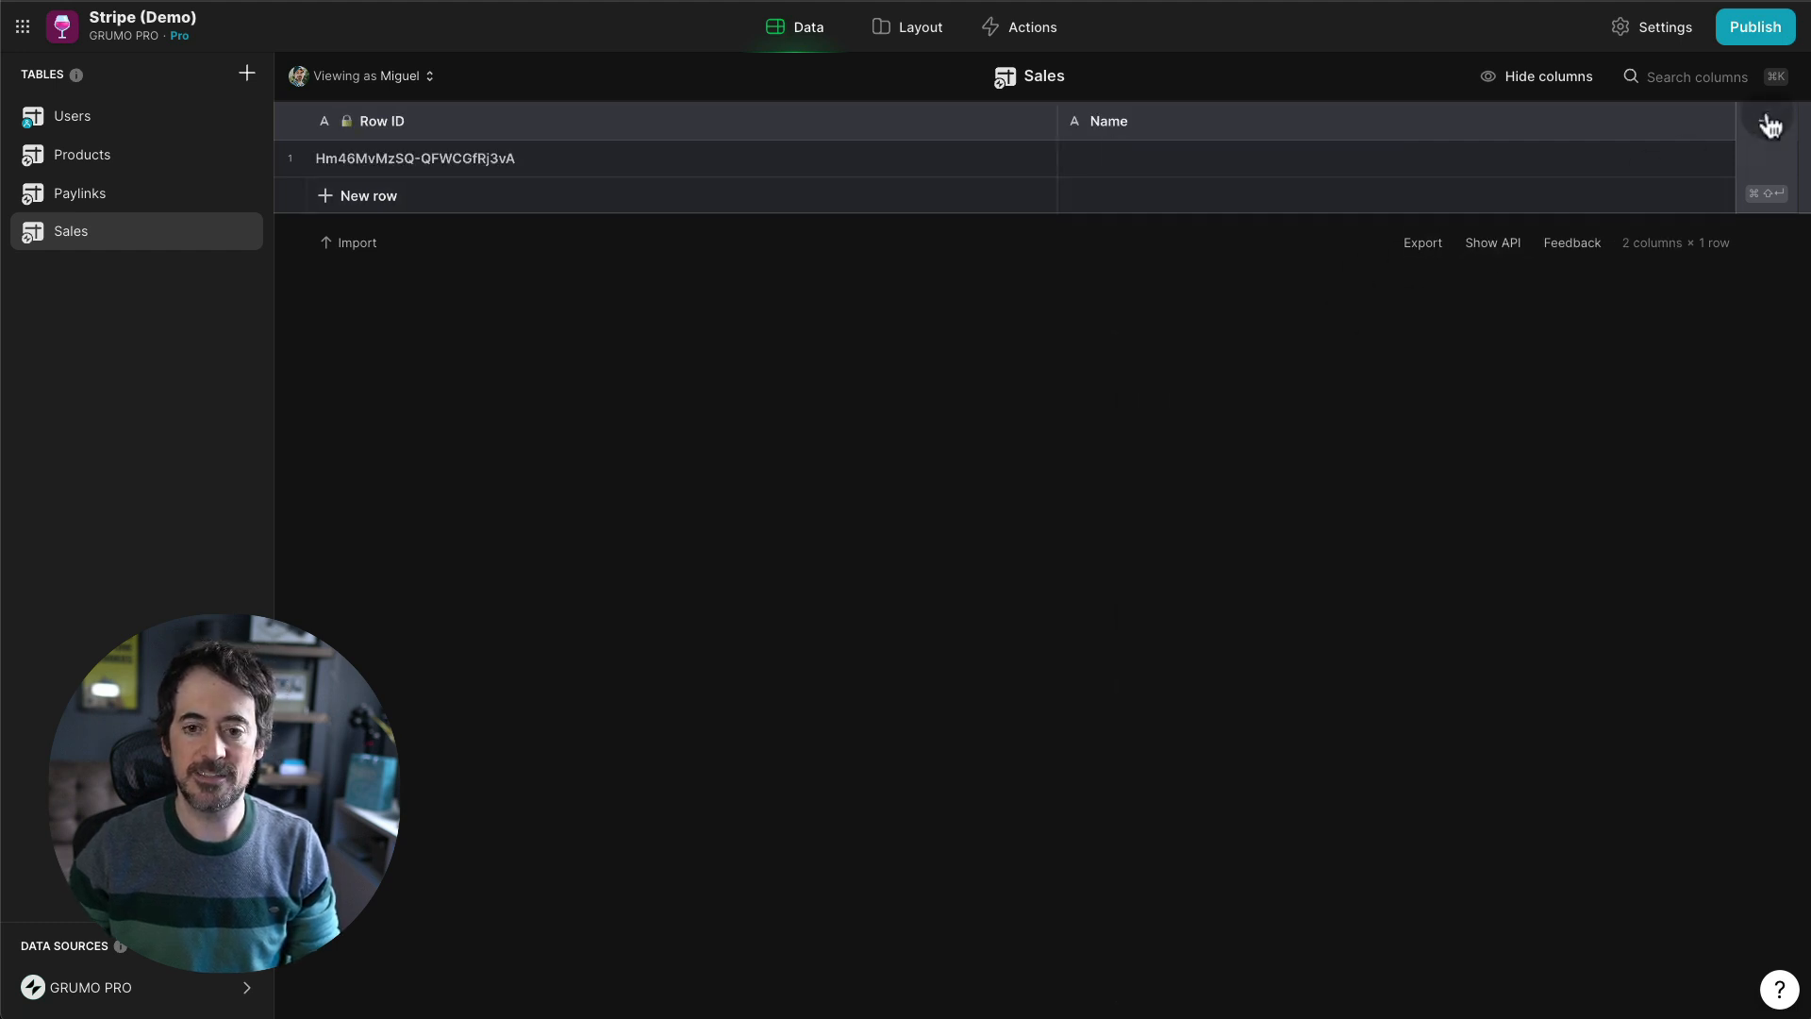
- Delete the default Name column and begin a new column named Product
click(1717, 126)
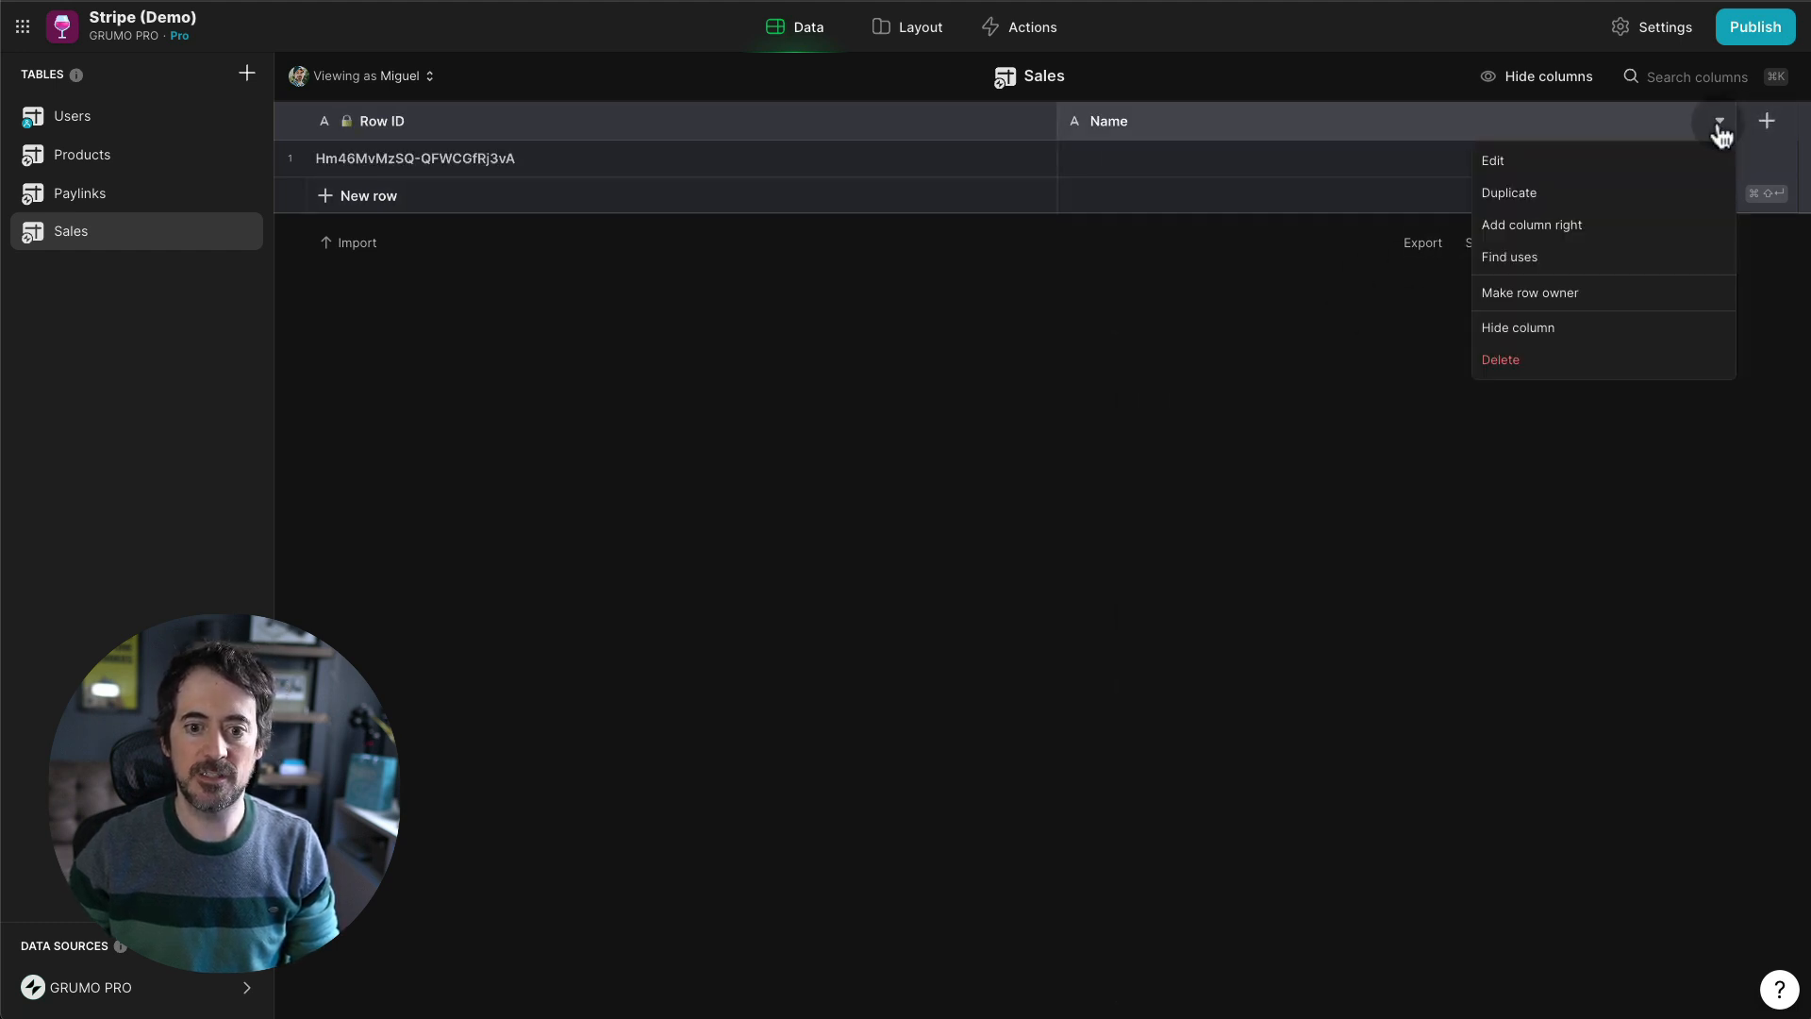
click(1500, 355)
click(1075, 582)
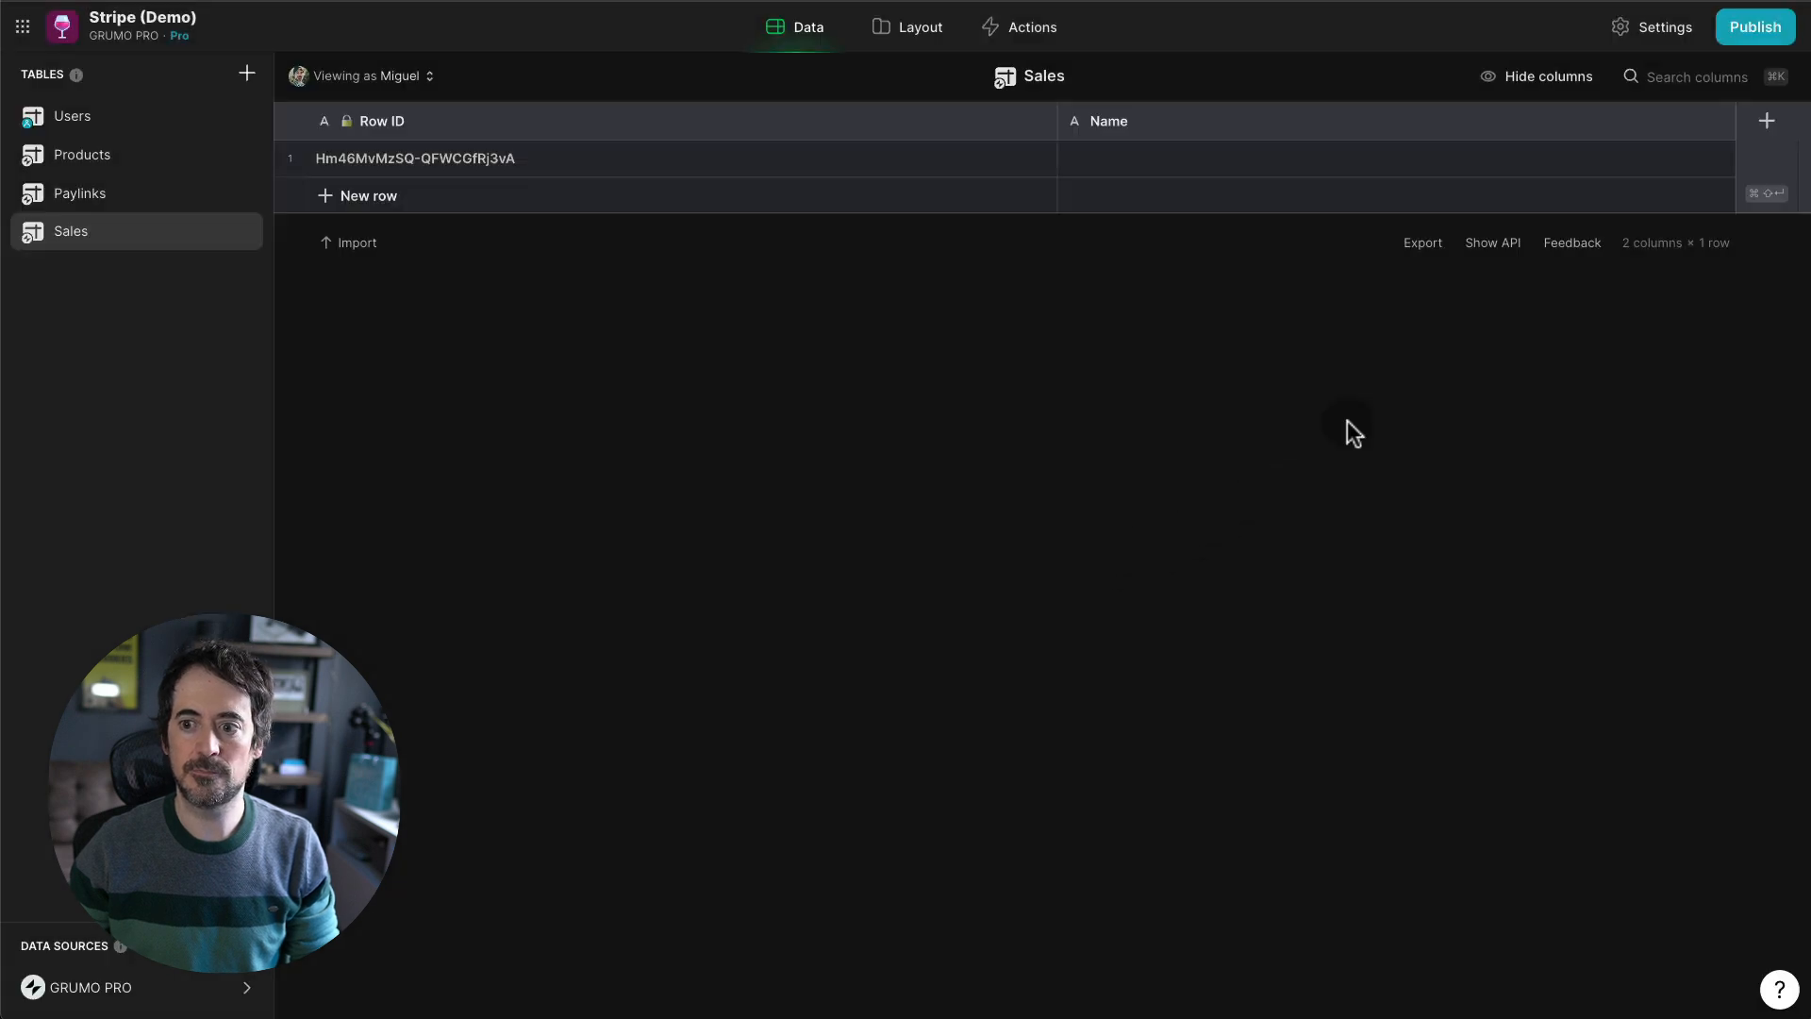
click(1766, 120)
text(Product ID)
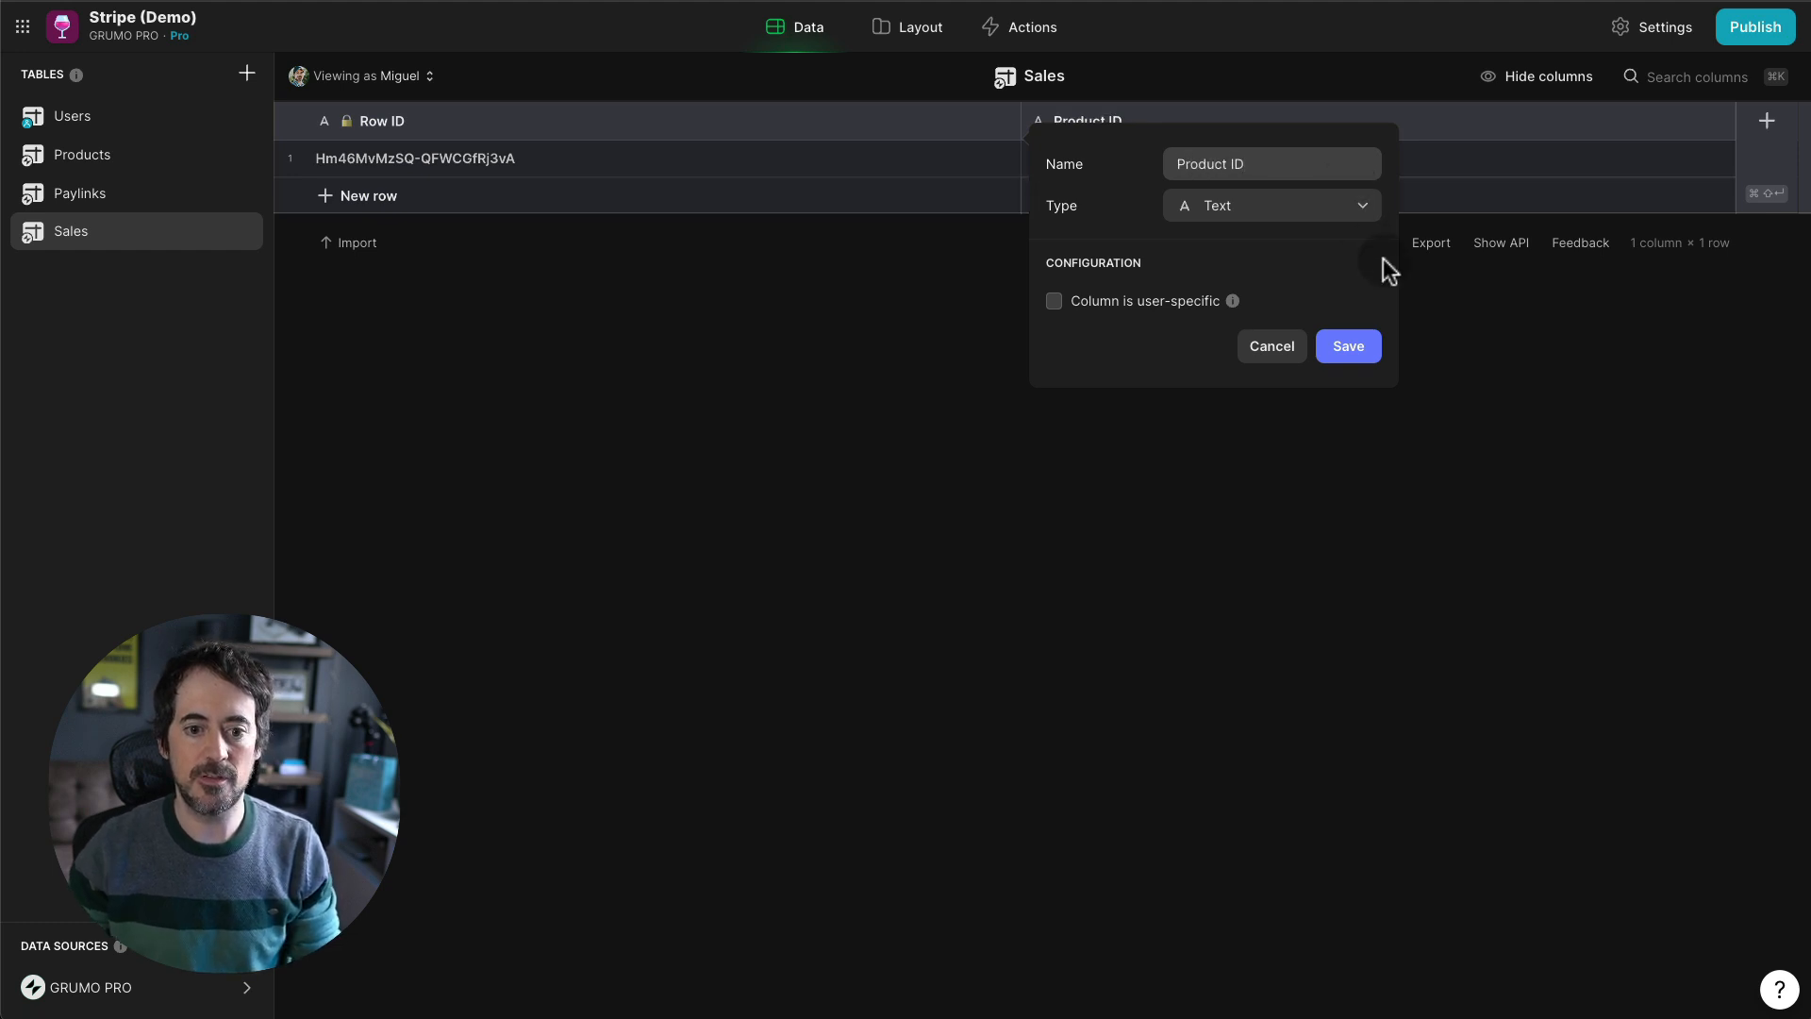
- Save the Product ID text column and add a Buyer Email text column
click(1358, 348)
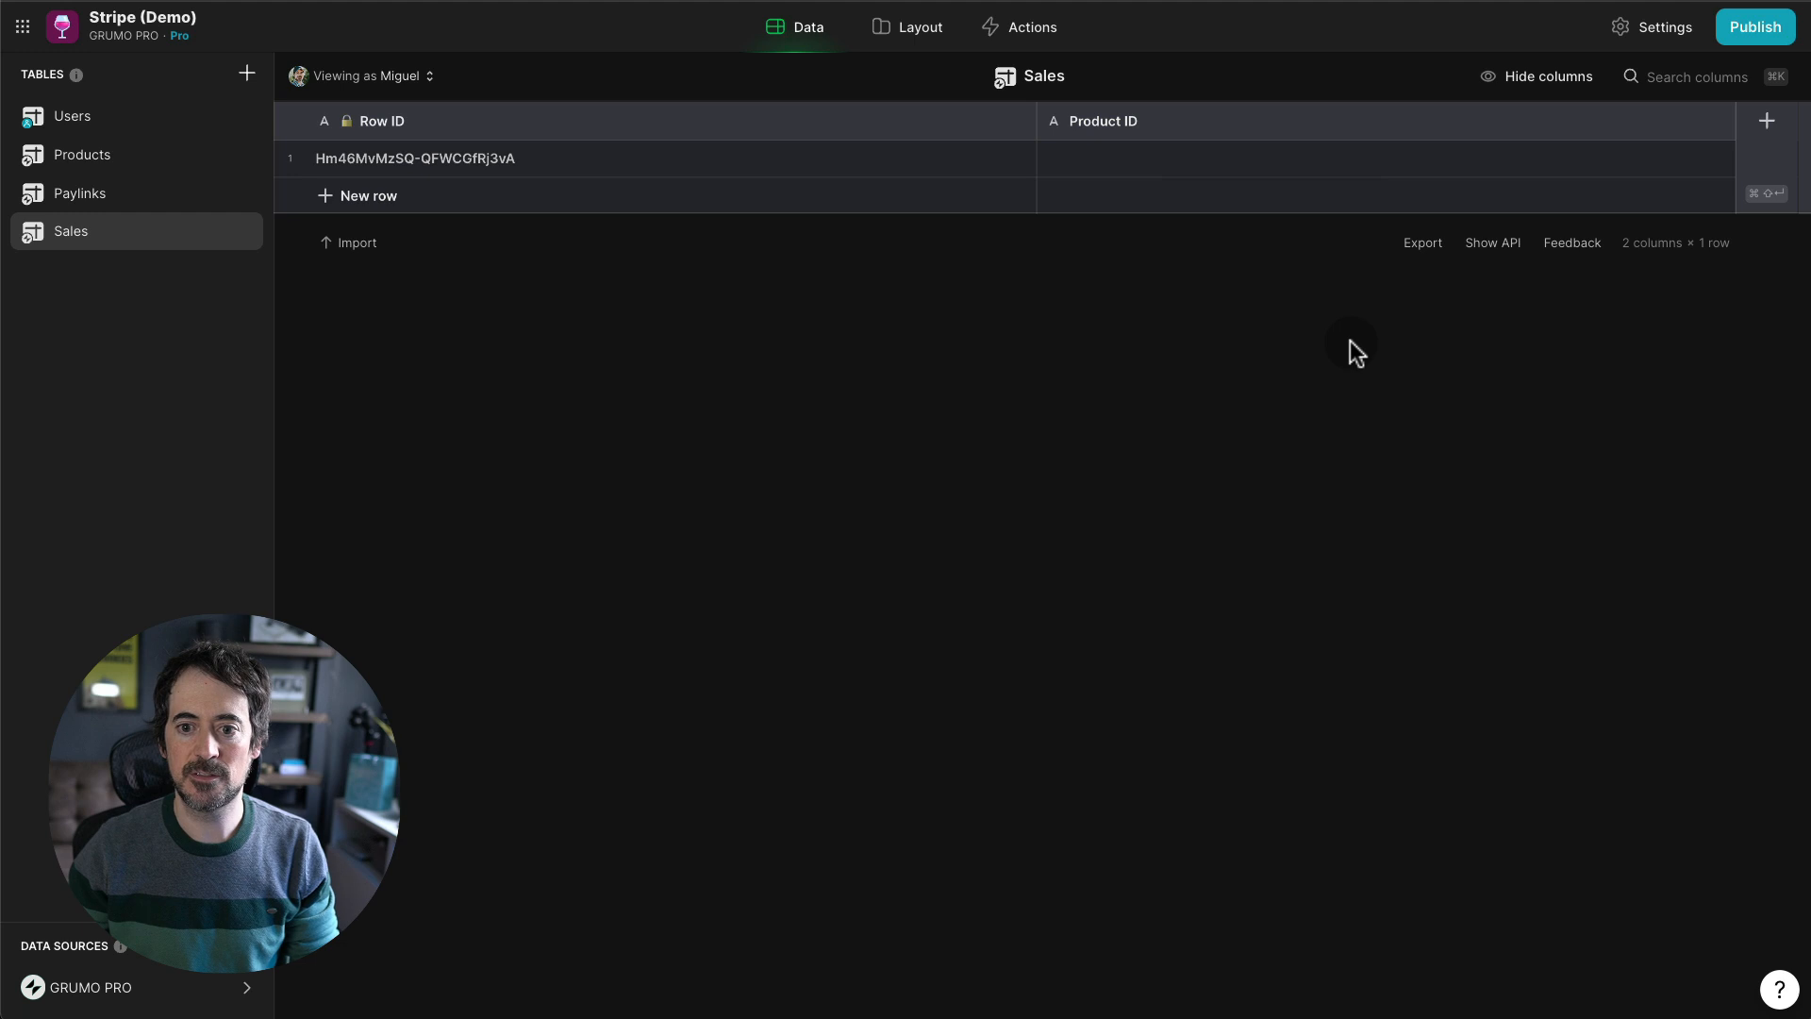
click(1766, 125)
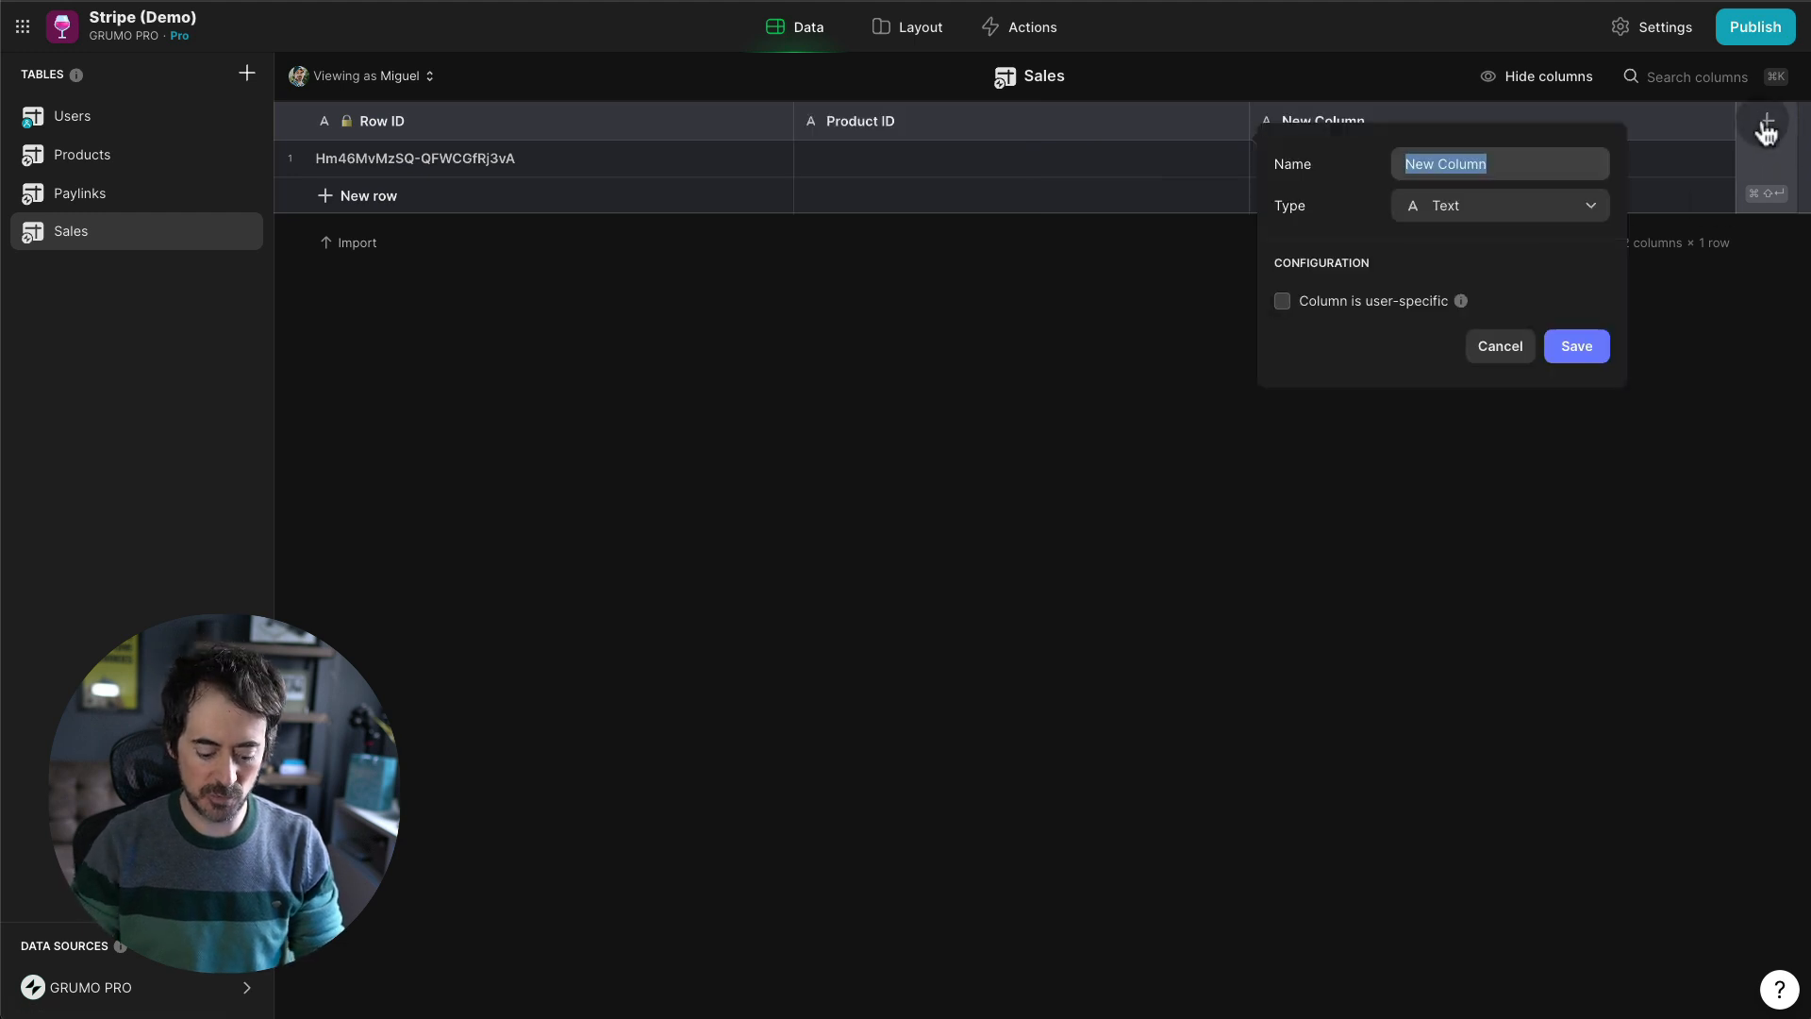
text(Buyer Email)
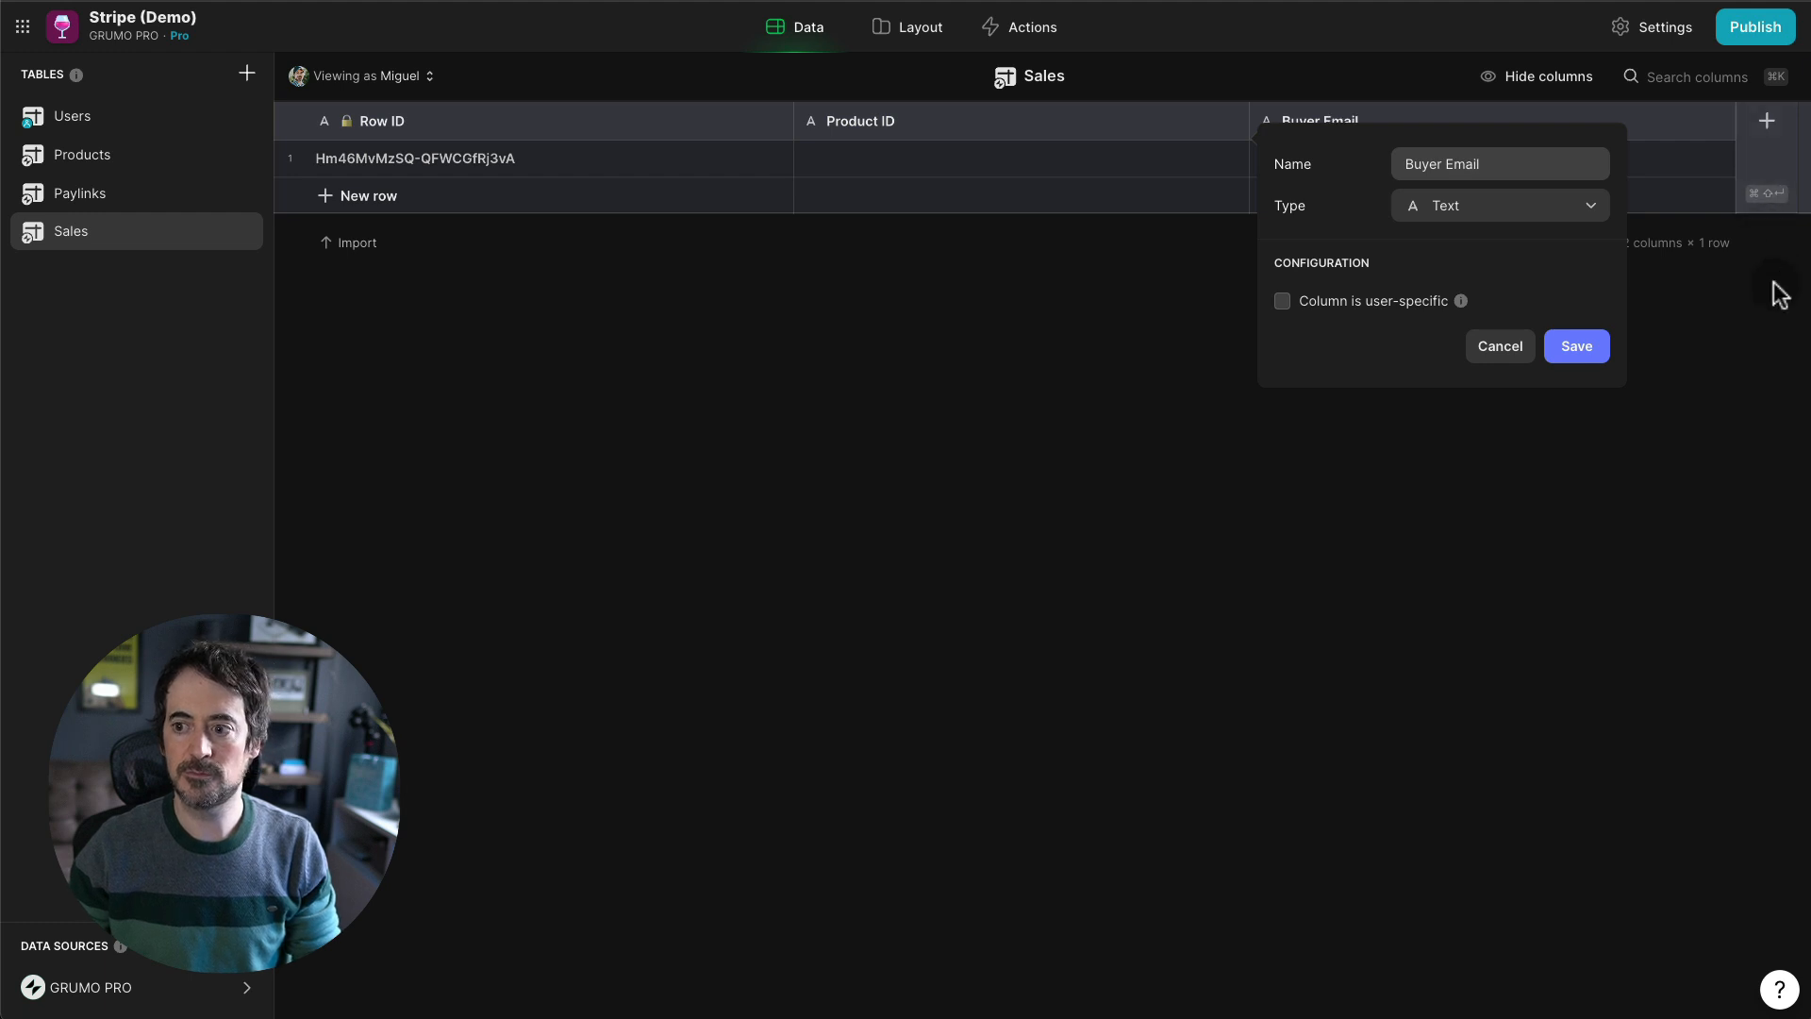
click(1576, 349)
- Add an Amount (cents) Number column with no decimals and no thousands separator
key(super+shift+Return)
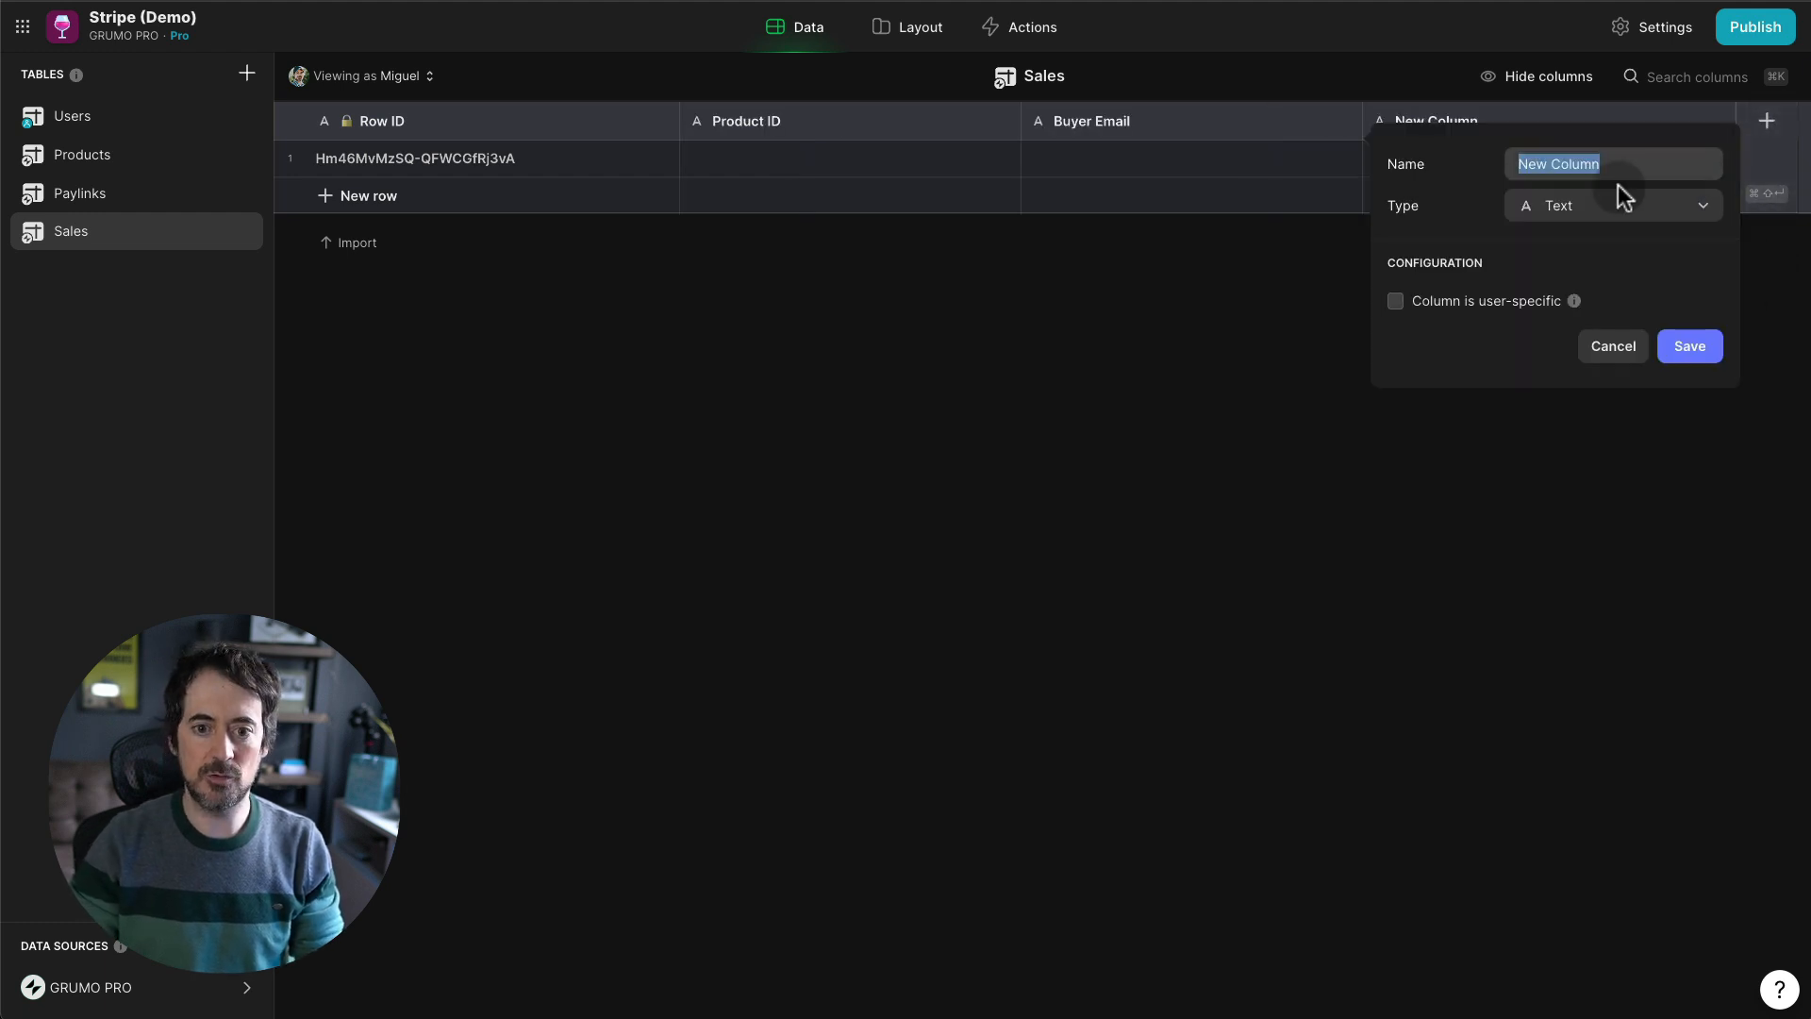
text(Amount (cents))
click(1657, 206)
text(num)
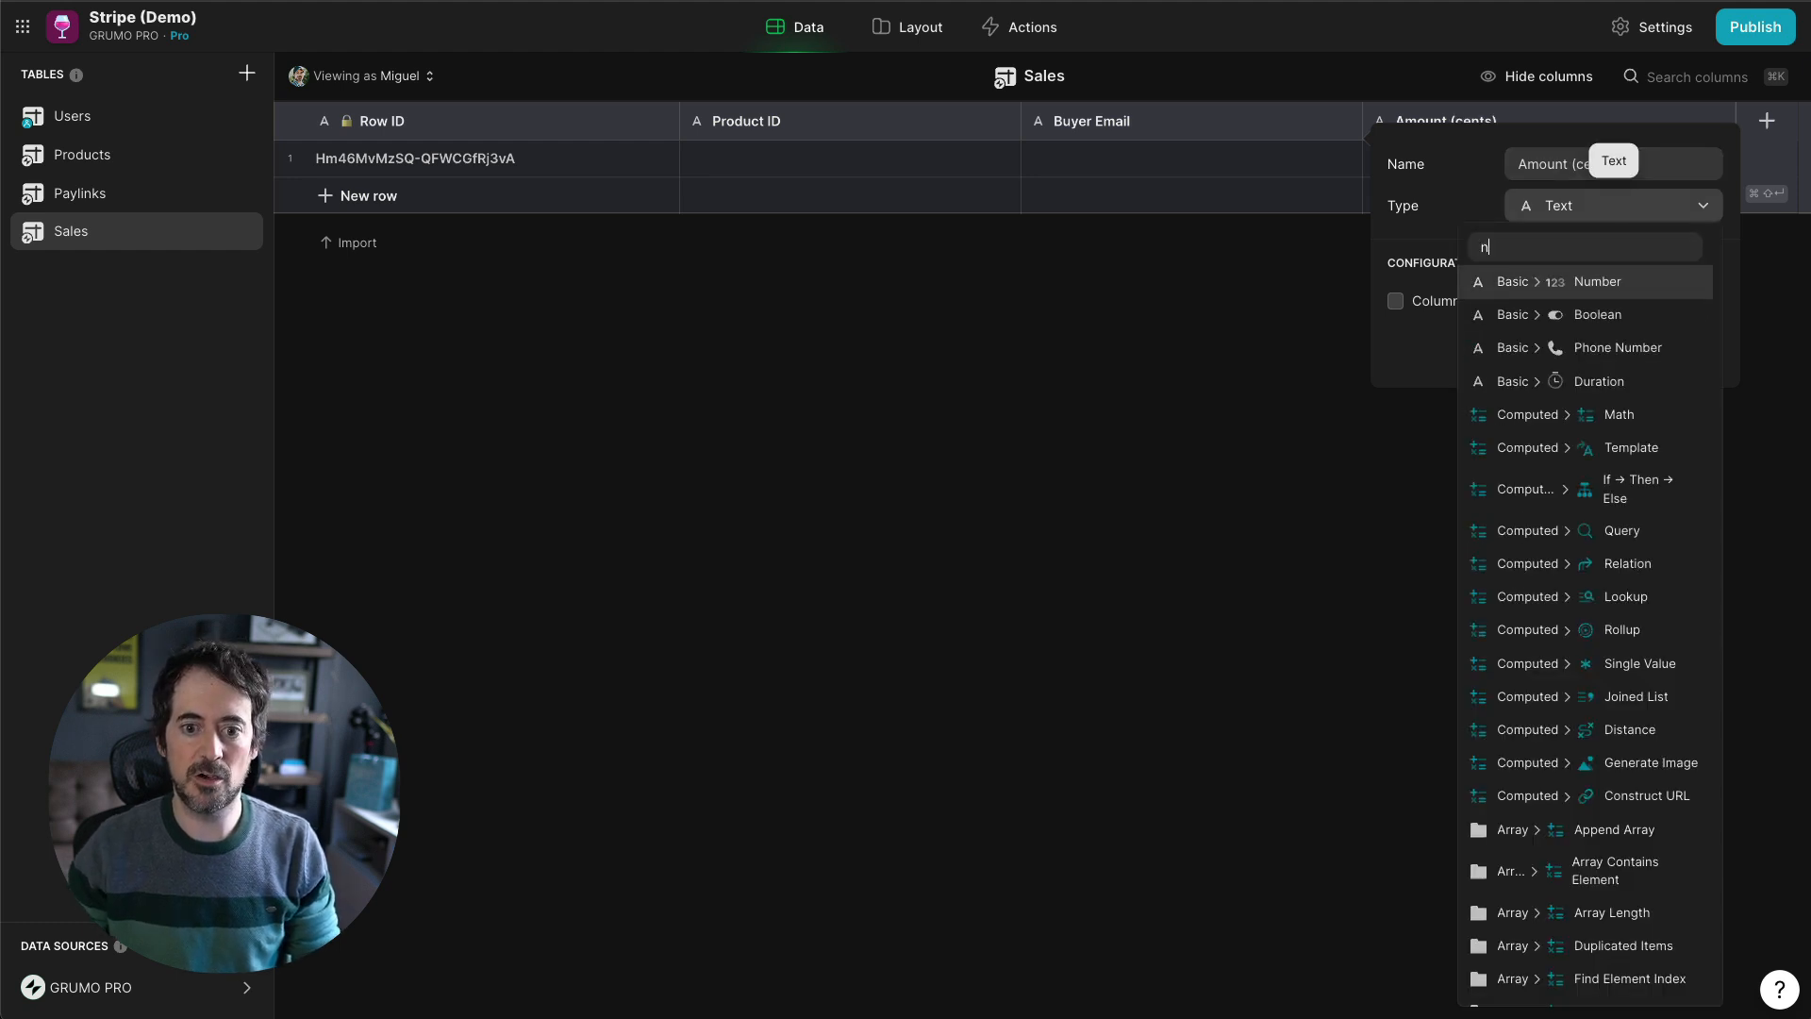
click(1641, 300)
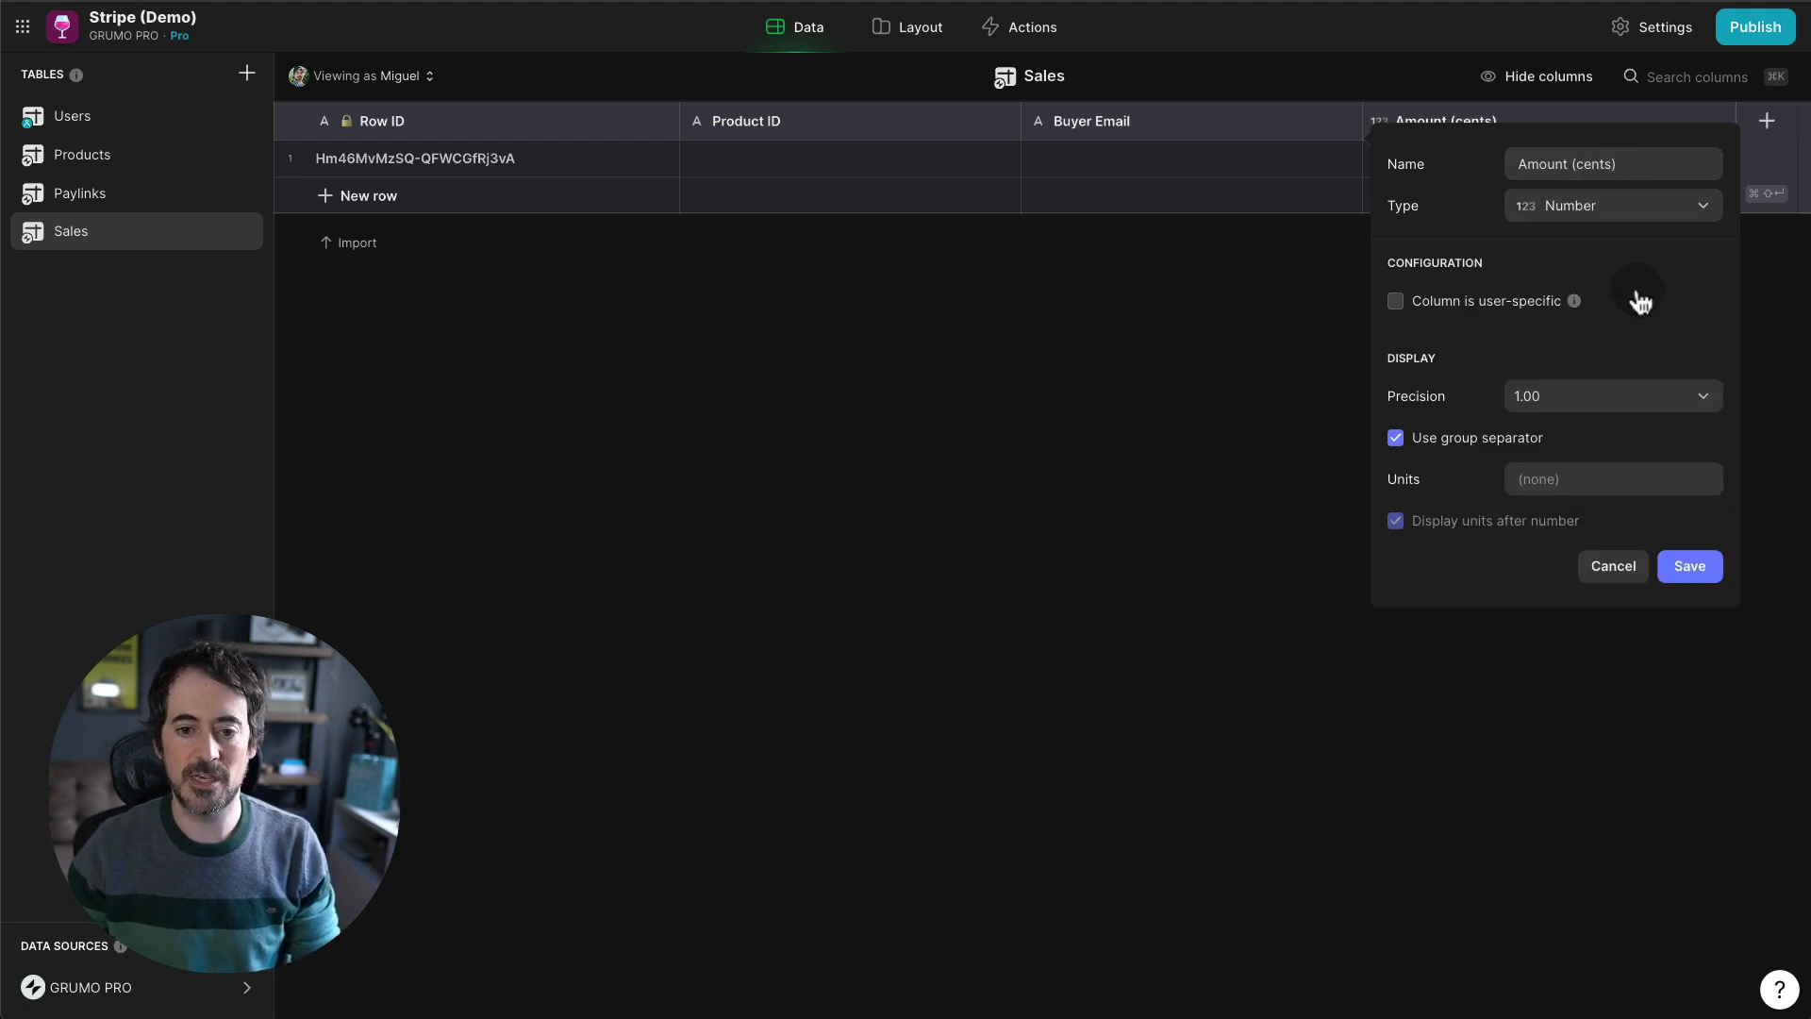
click(1583, 404)
click(1540, 448)
click(1471, 444)
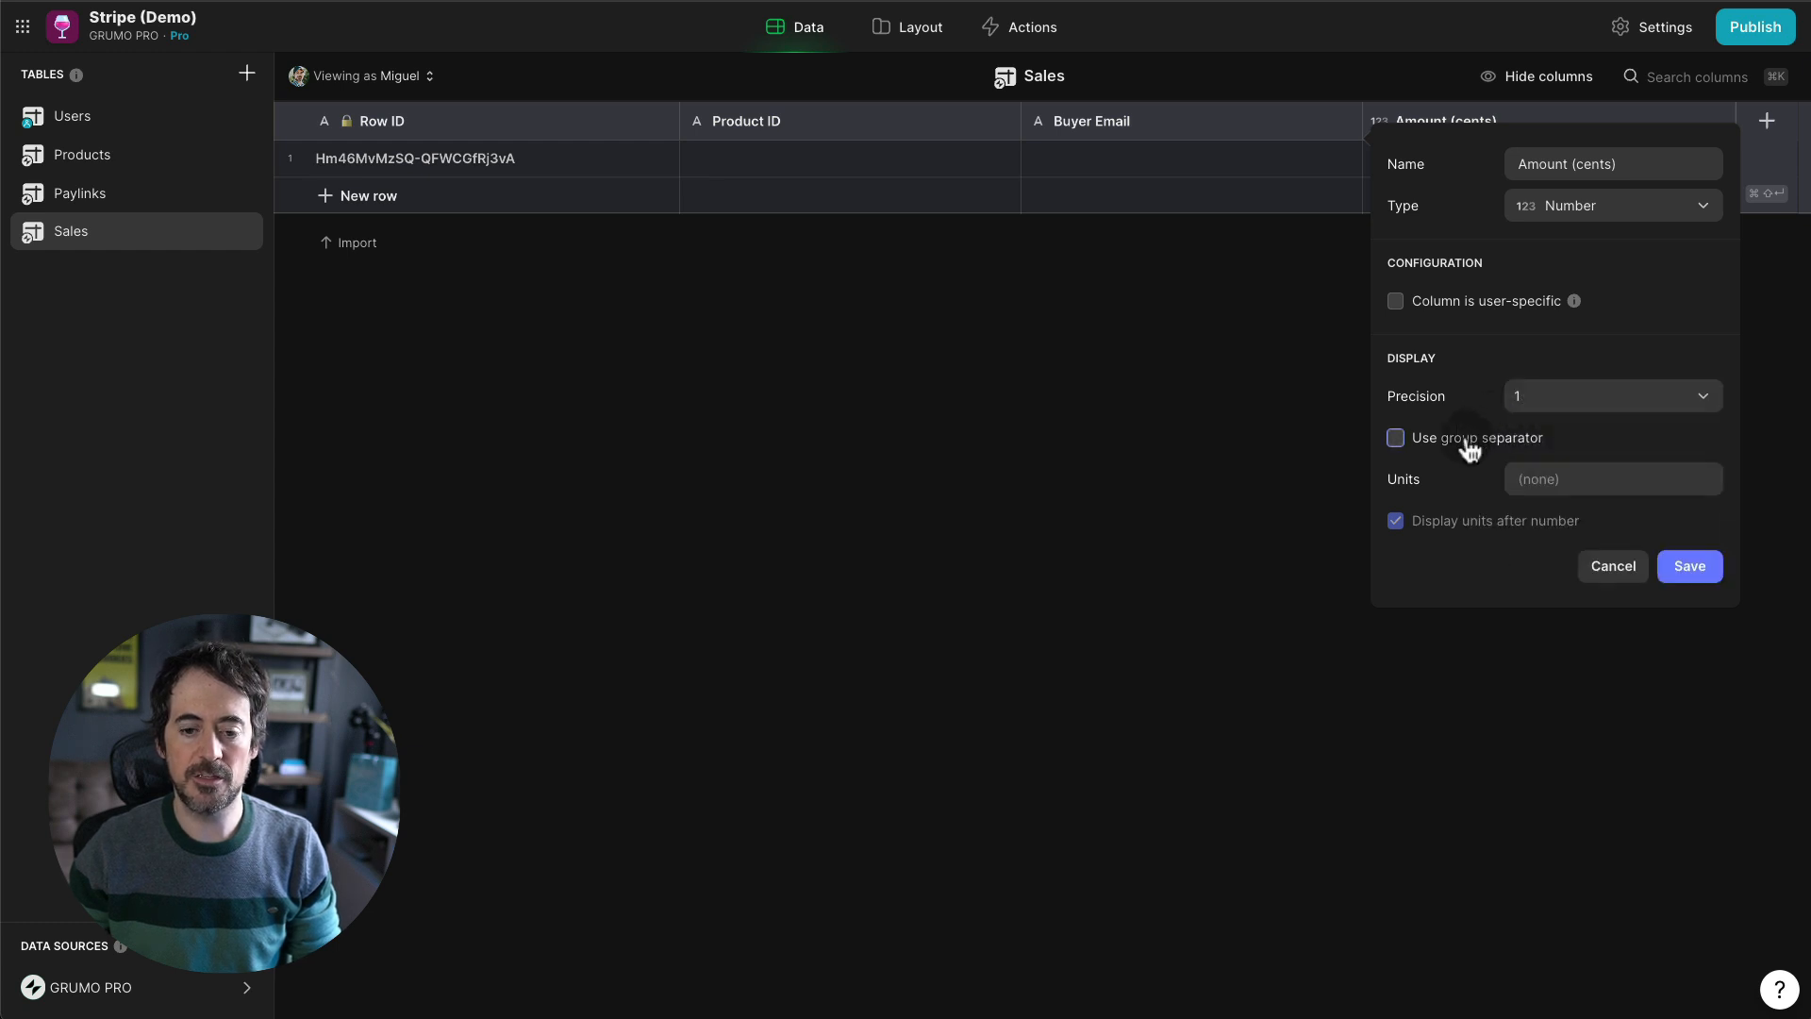
click(1690, 569)
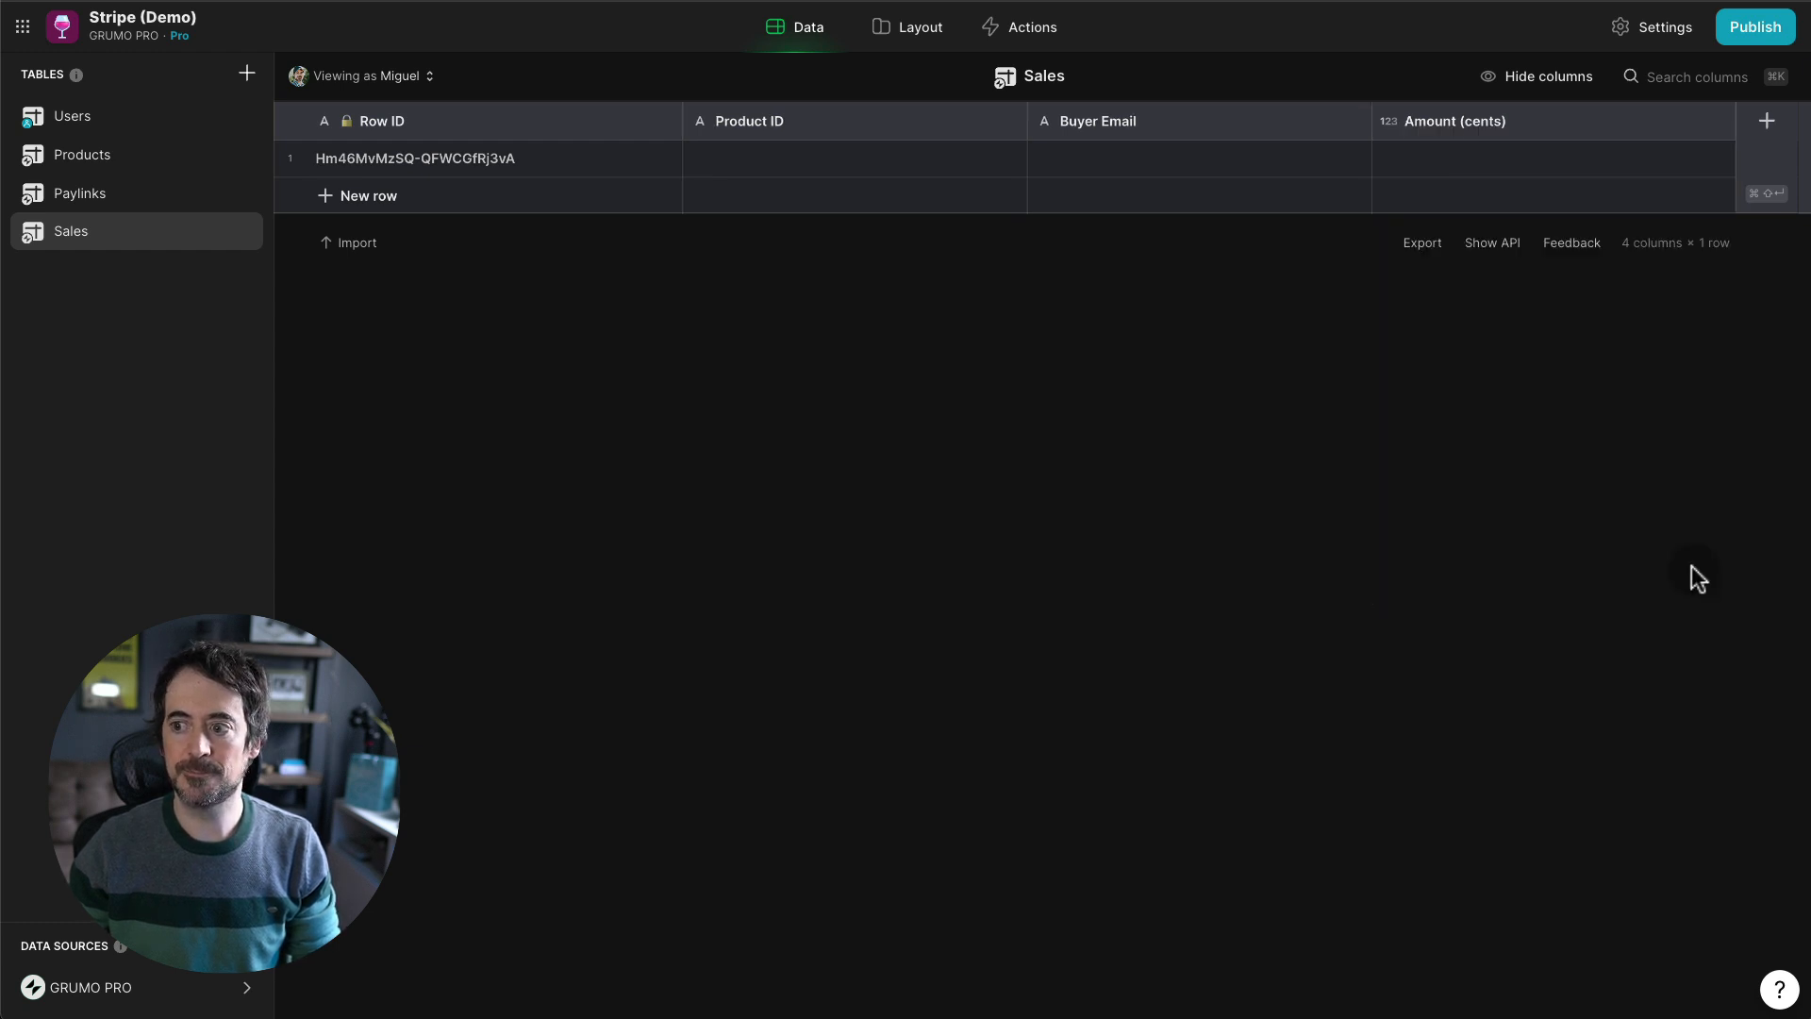
- Add a Timestamp UNIX text column
click(1768, 125)
text(Timestamp)
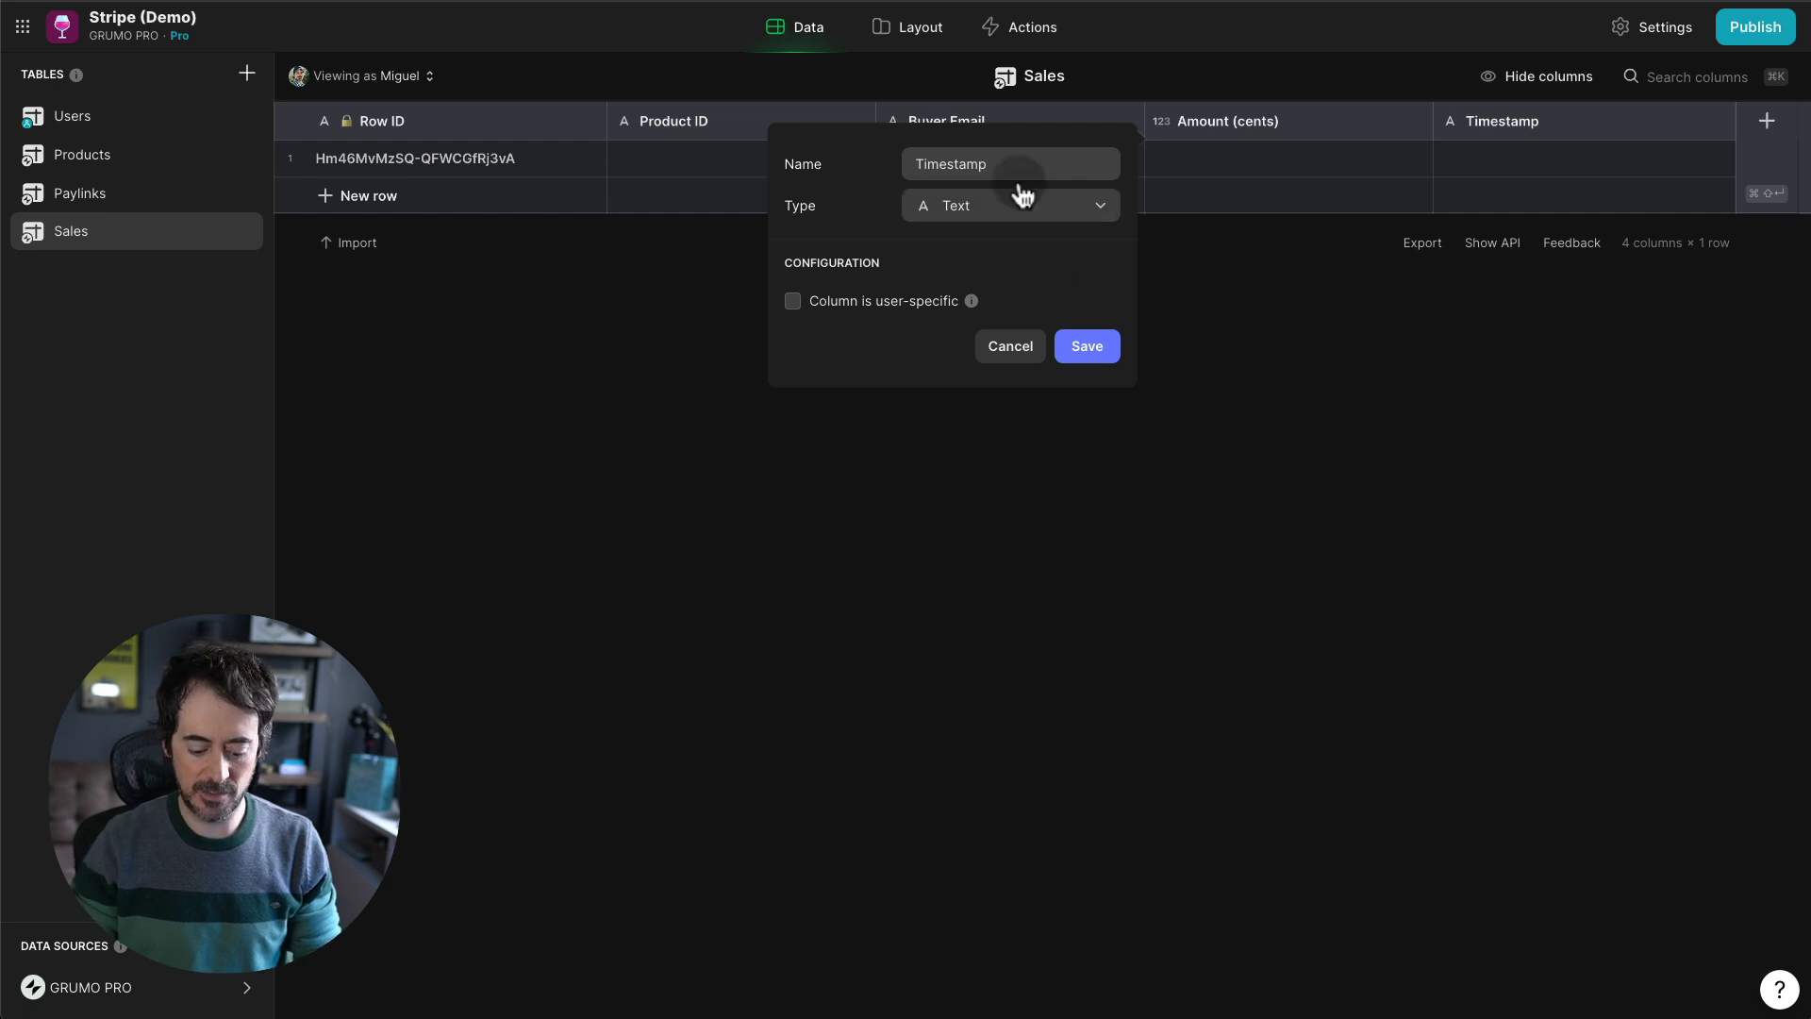
text( UNIX)
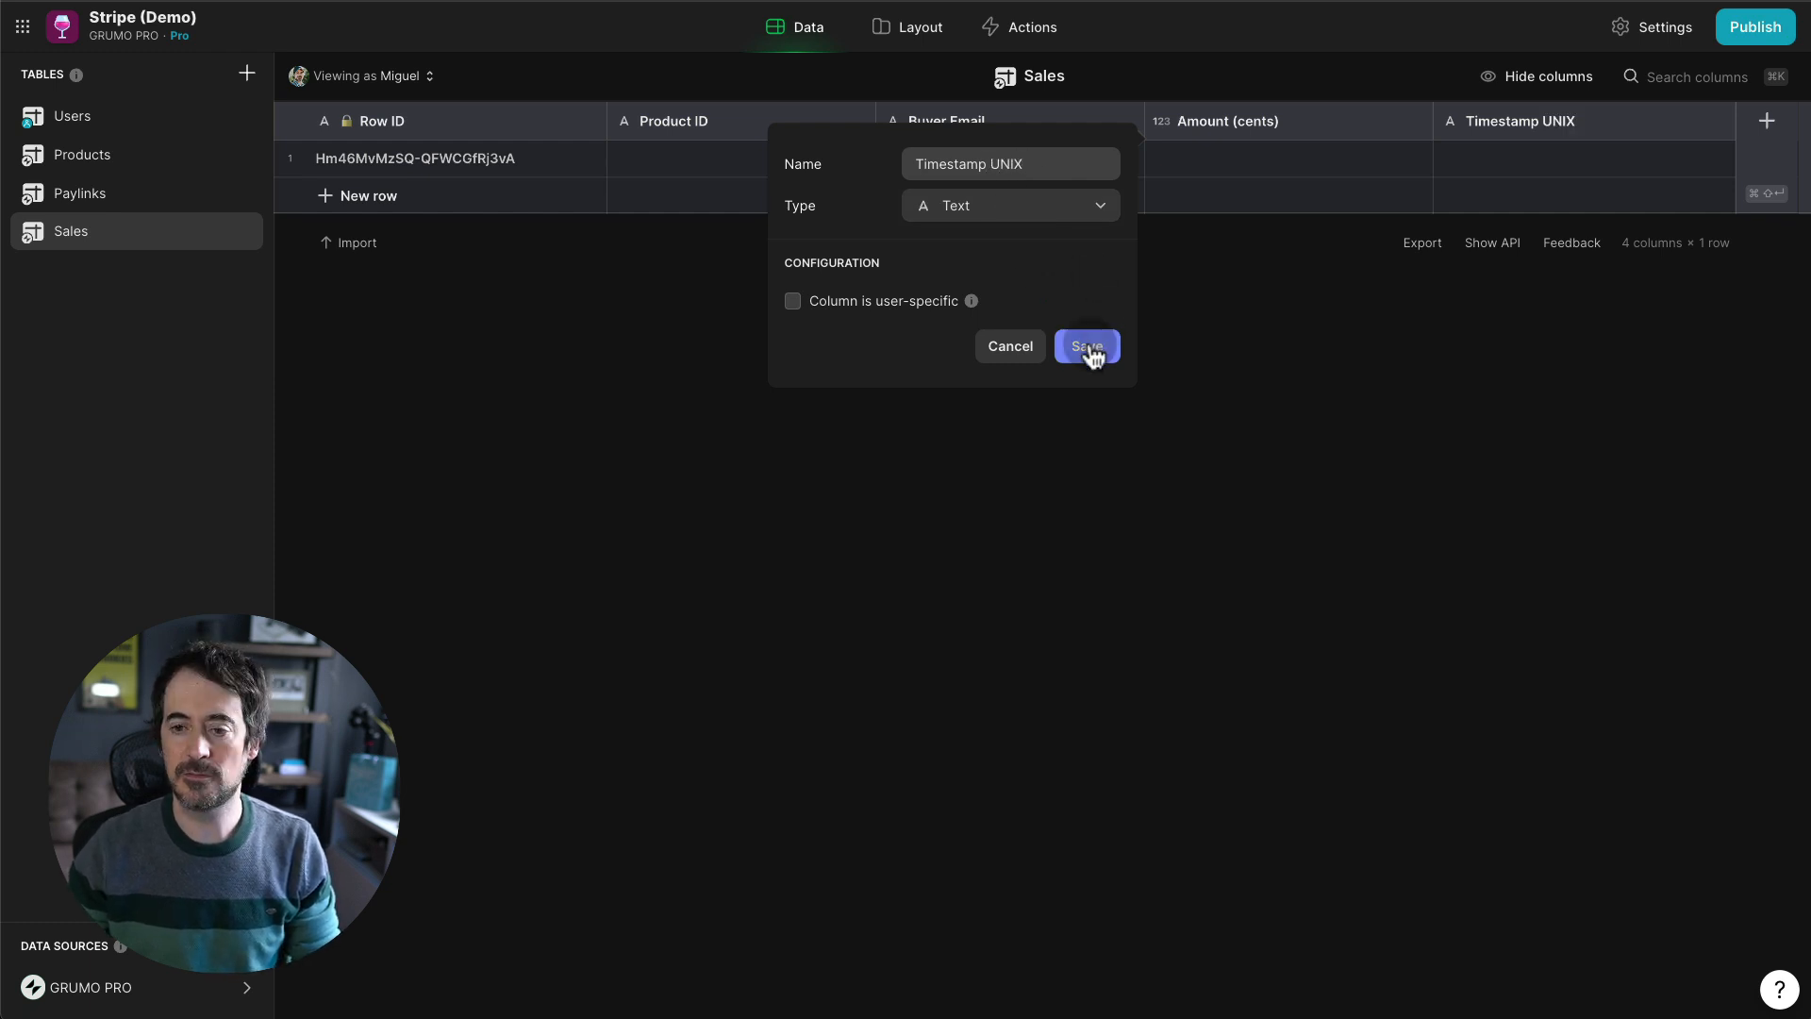
click(1090, 348)
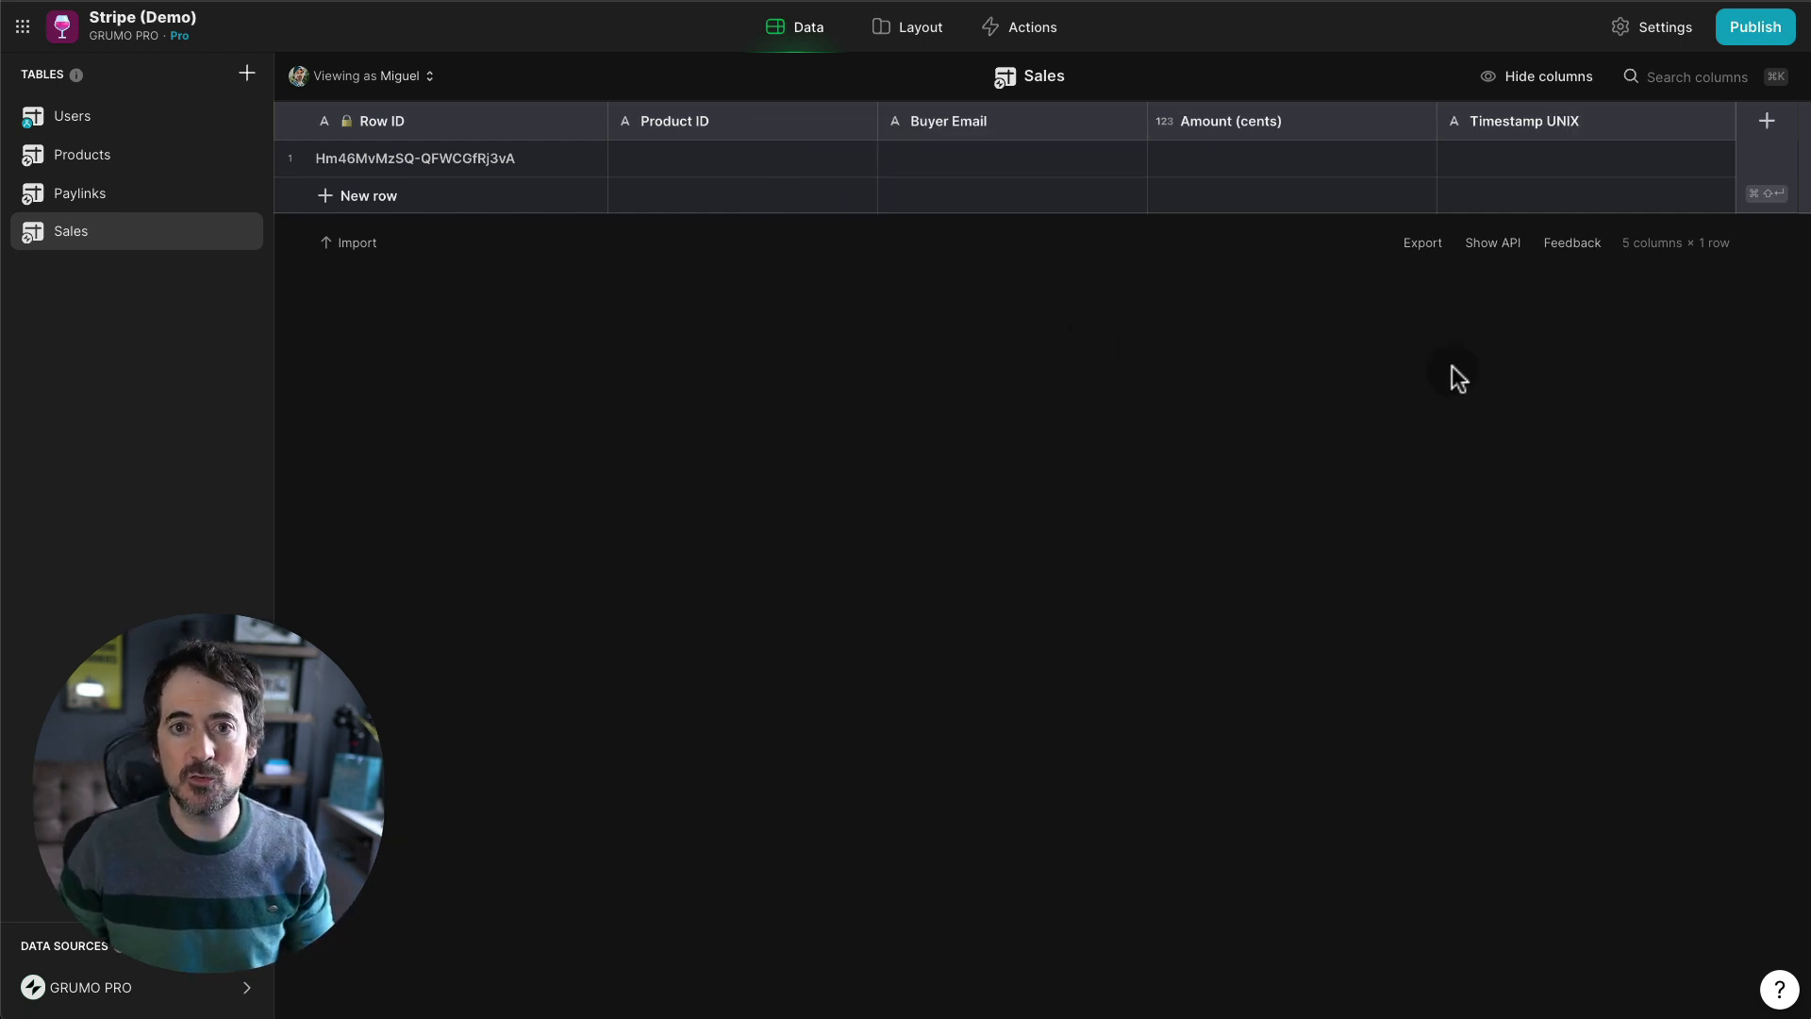
- Show the Sales table's Add rows API sample as curl and select its API URL
click(1500, 242)
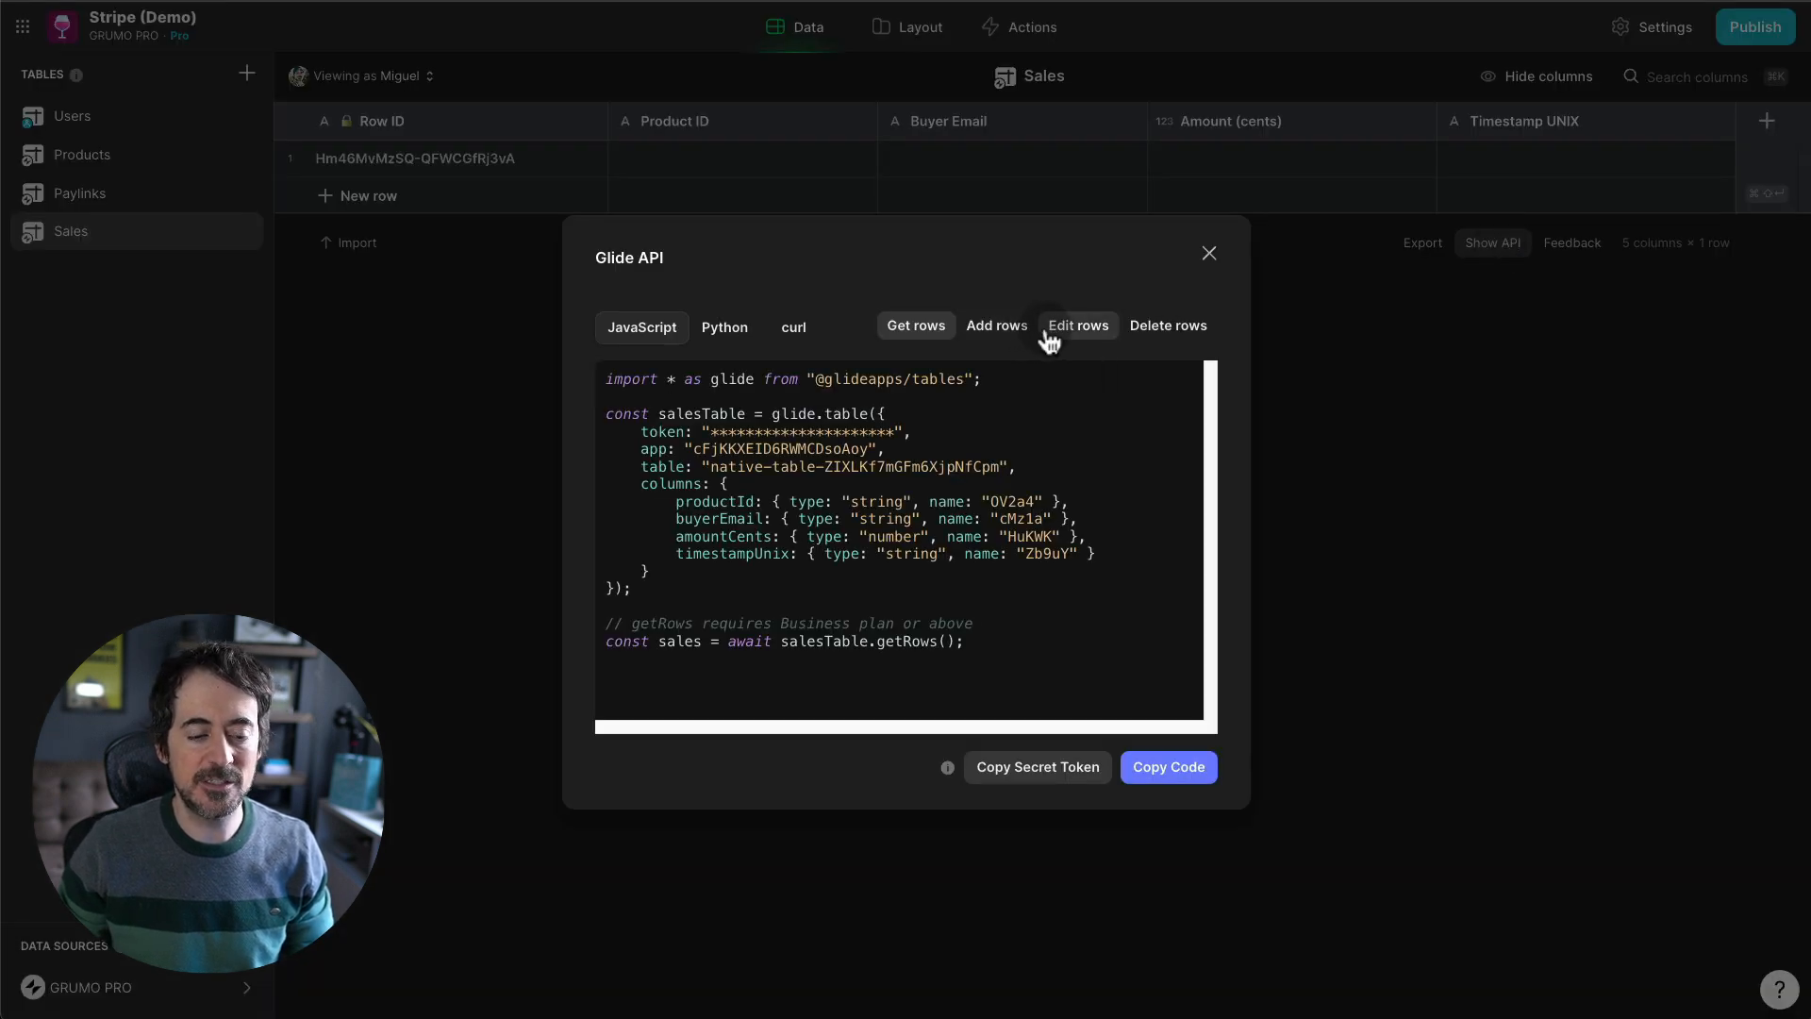
click(1007, 336)
click(793, 327)
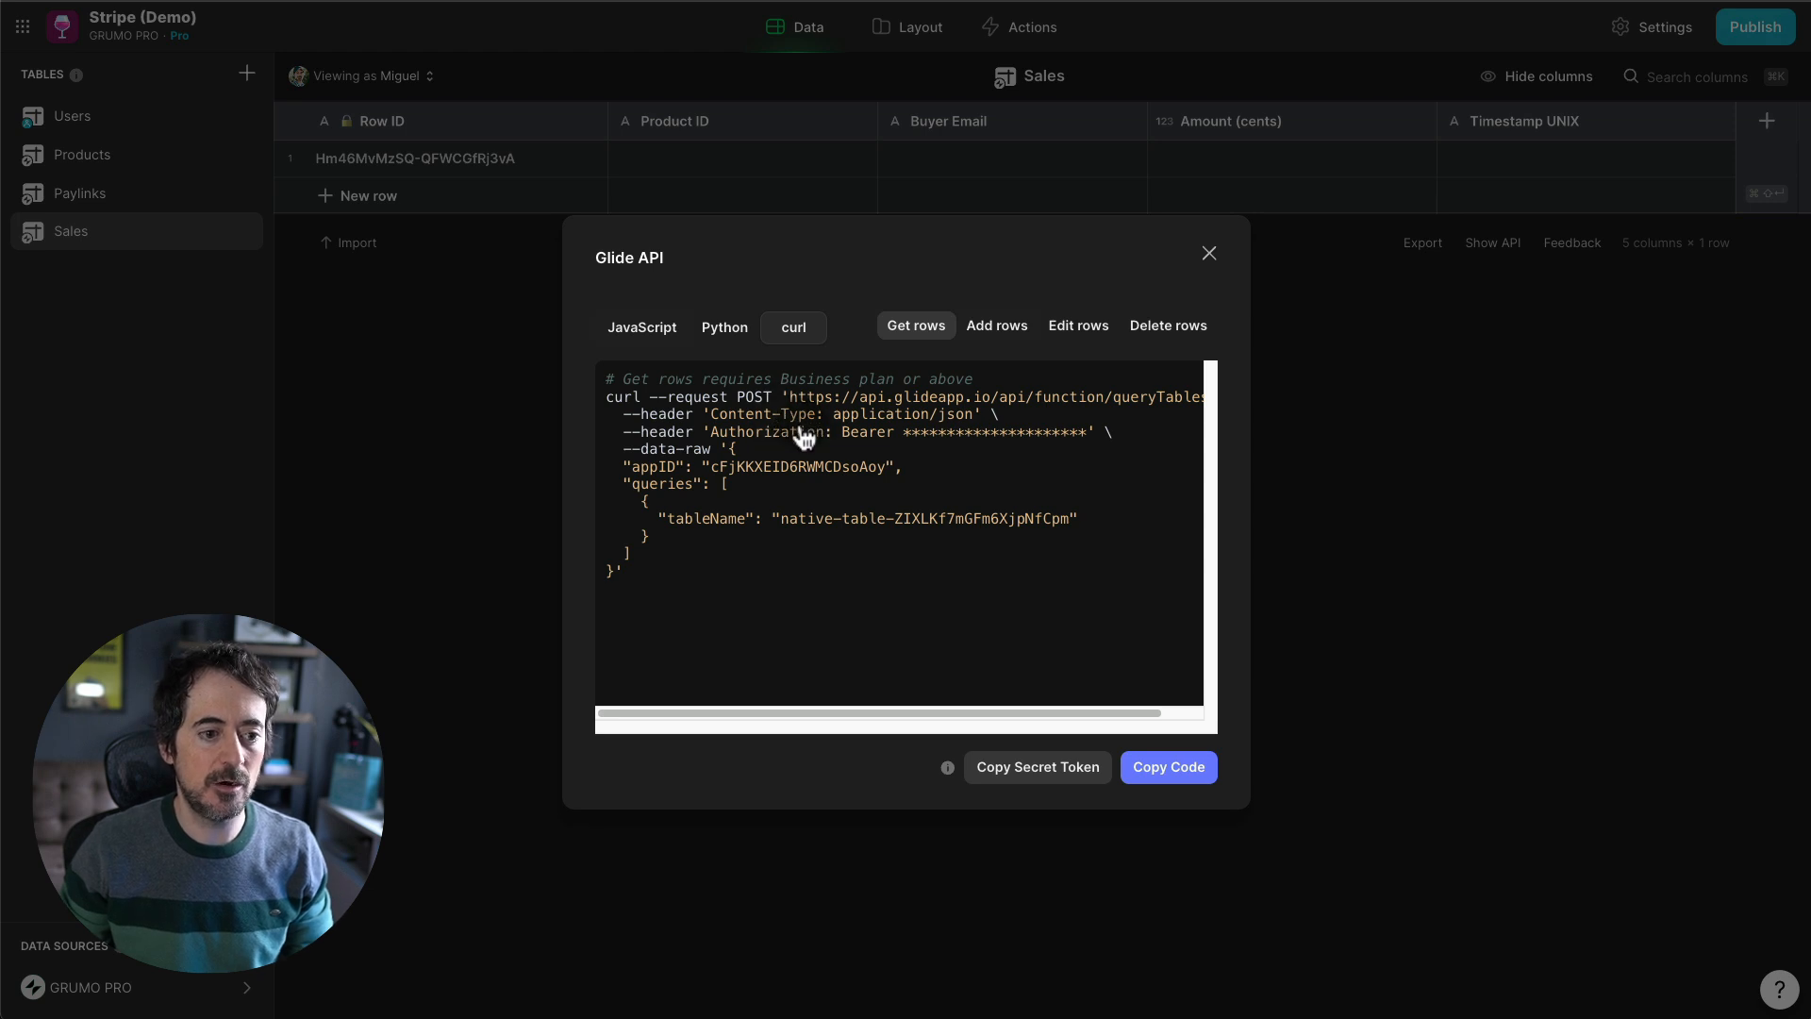
drag(790, 398, 1167, 398)
key(ctrl+c)
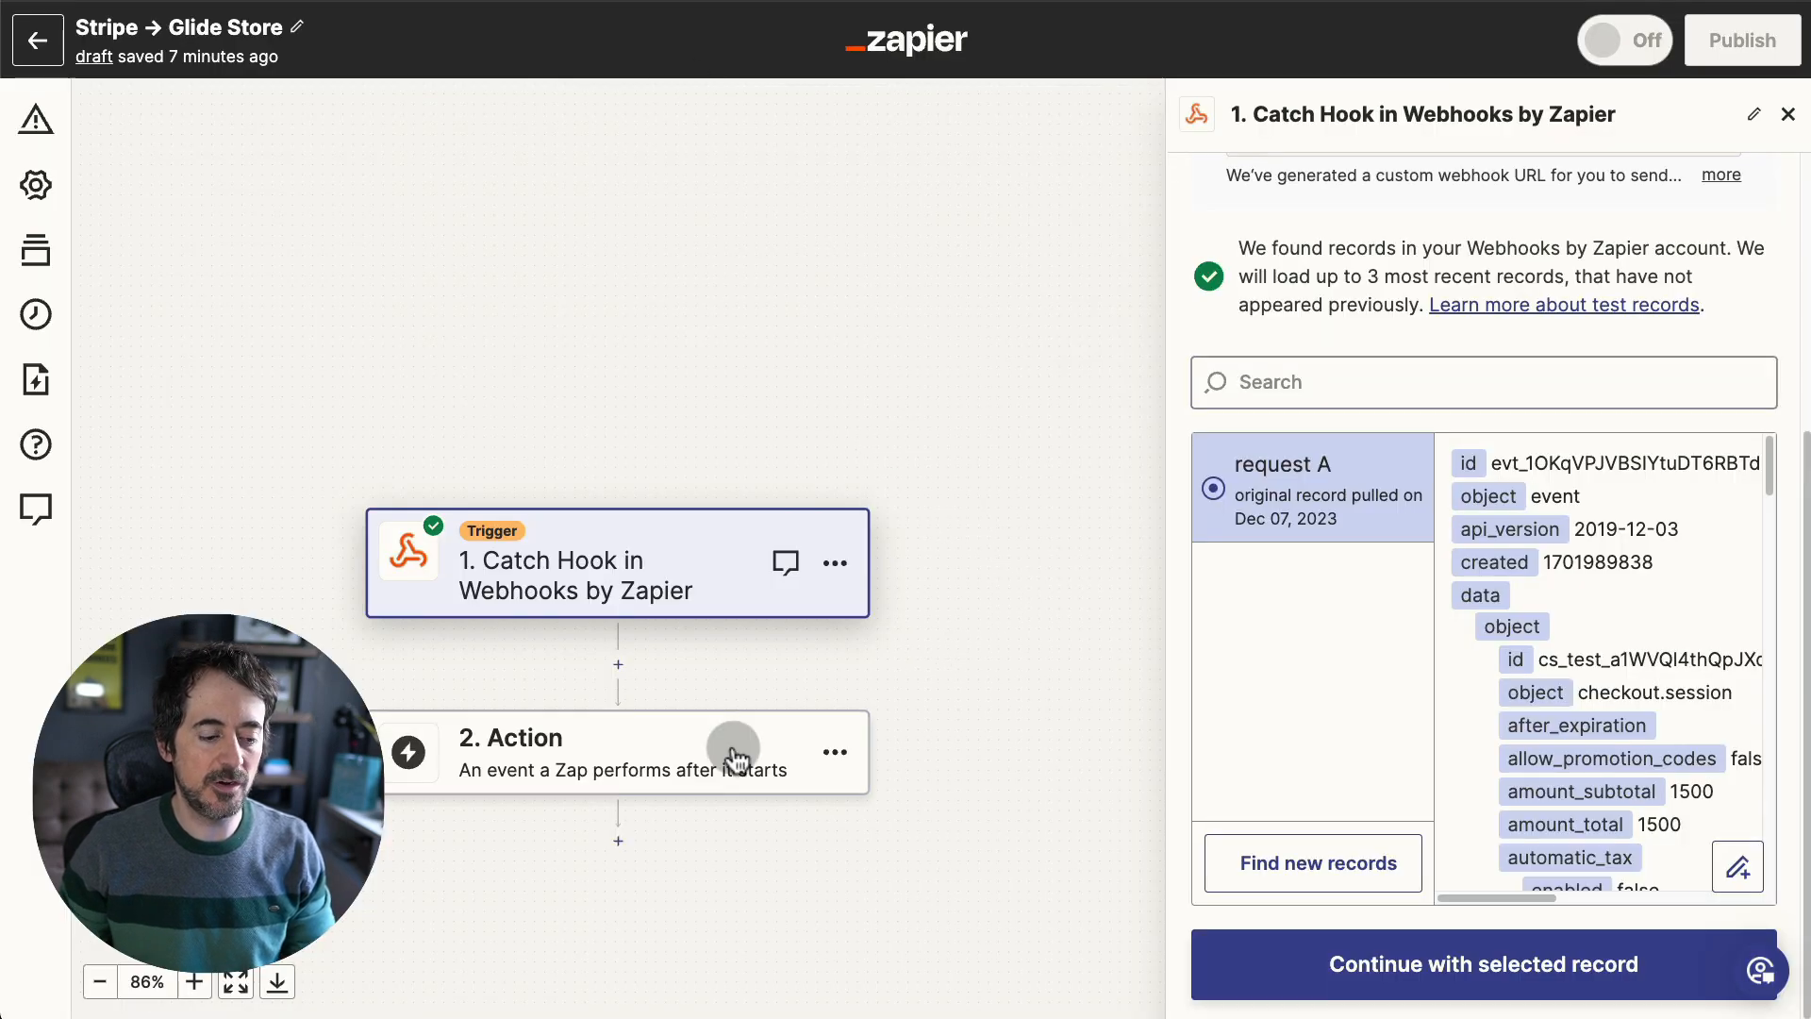
- Add a Webhooks Custom Request action as the Zap's second step
click(745, 745)
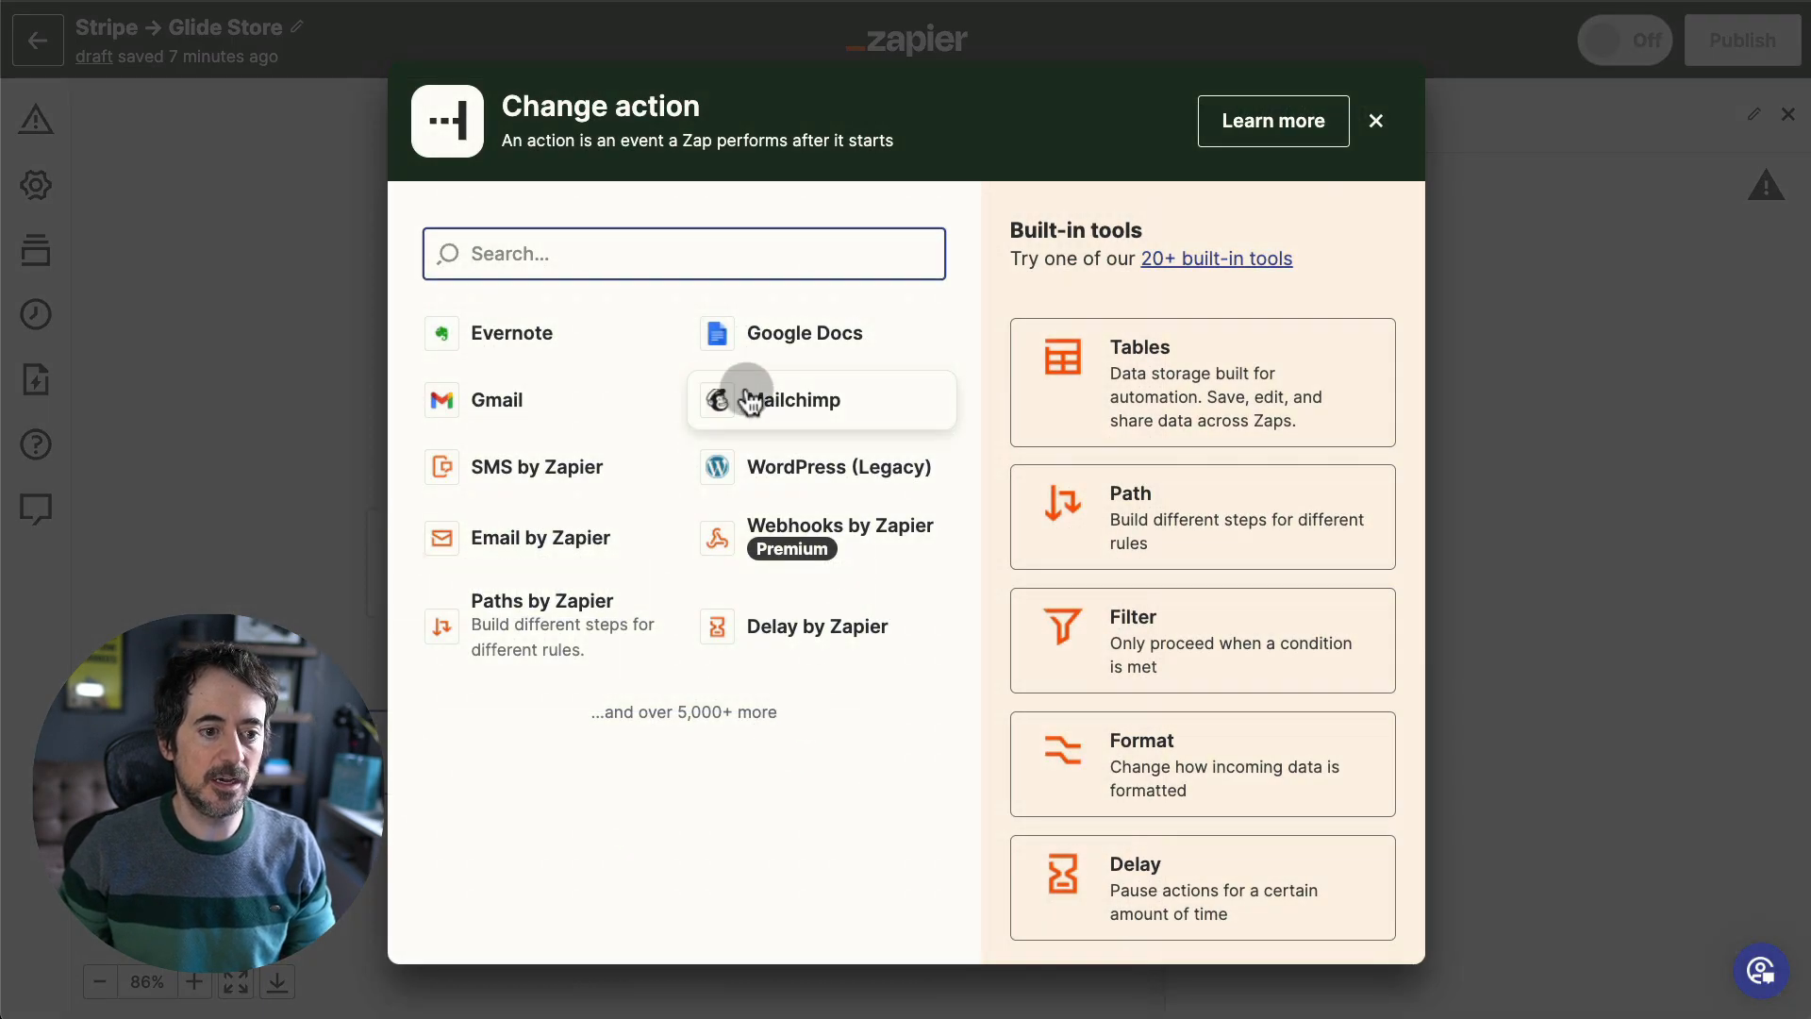
click(838, 534)
click(1424, 400)
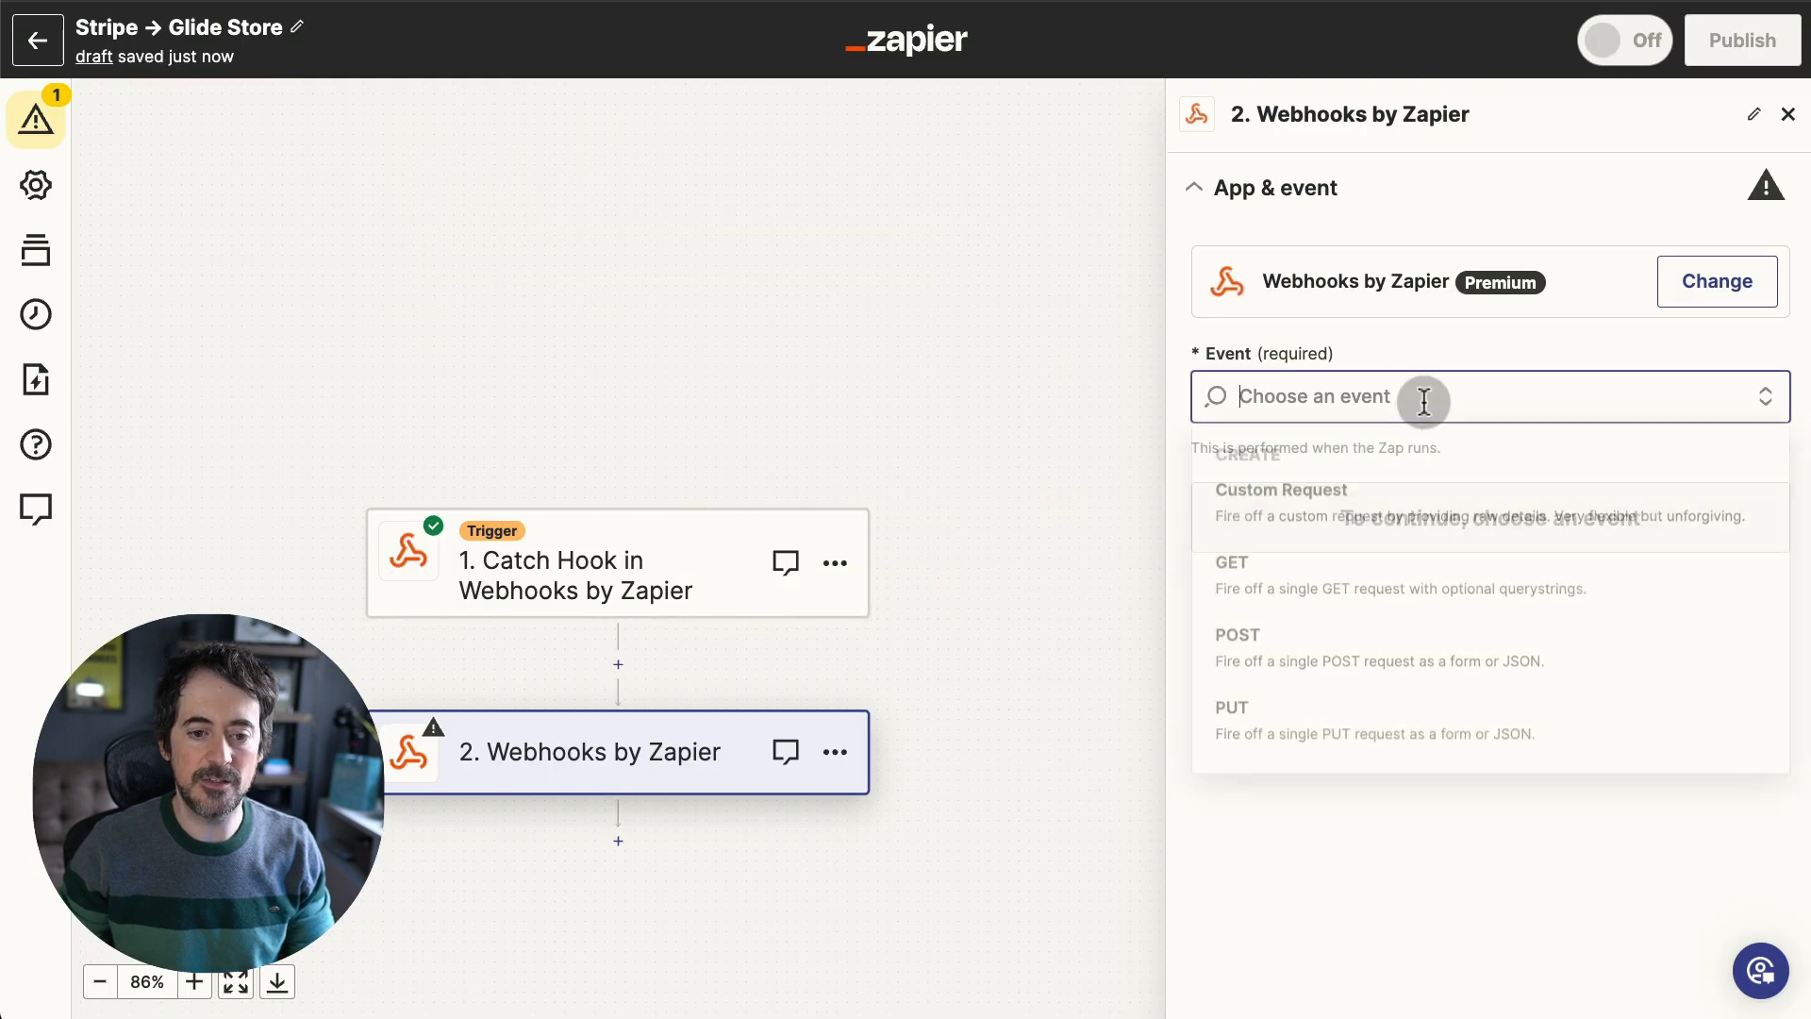
click(1339, 496)
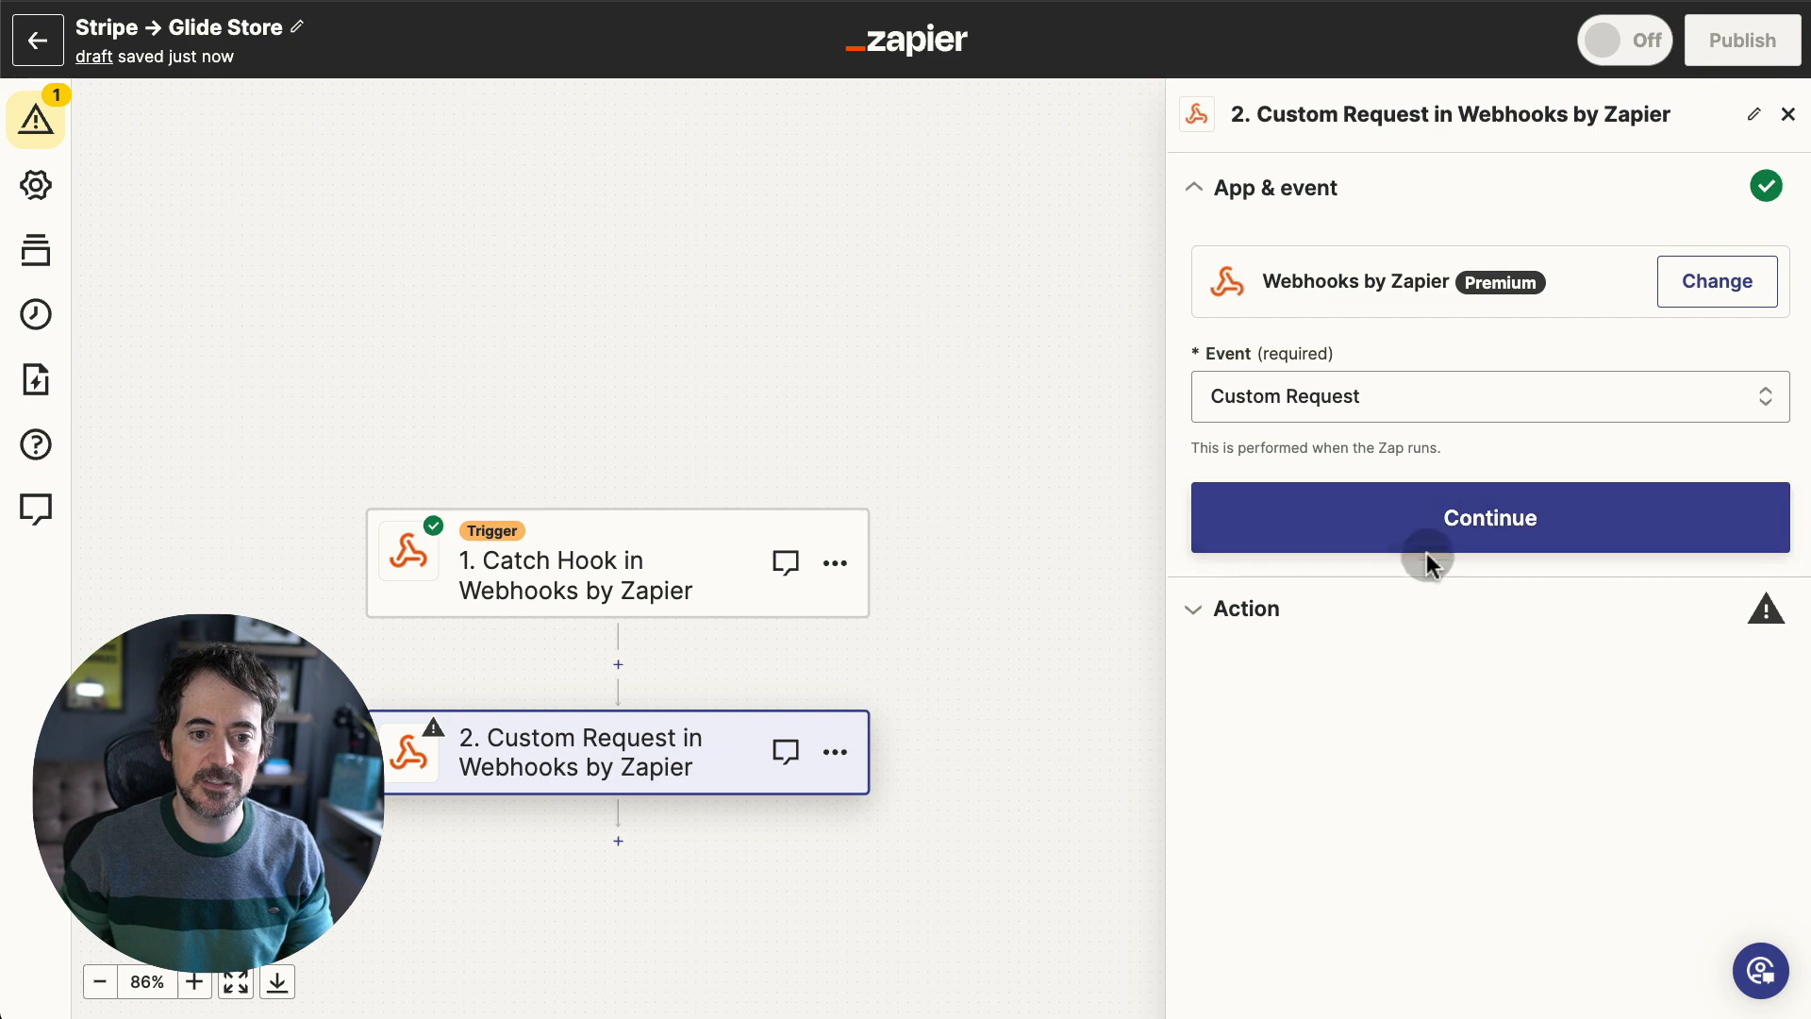
click(1419, 547)
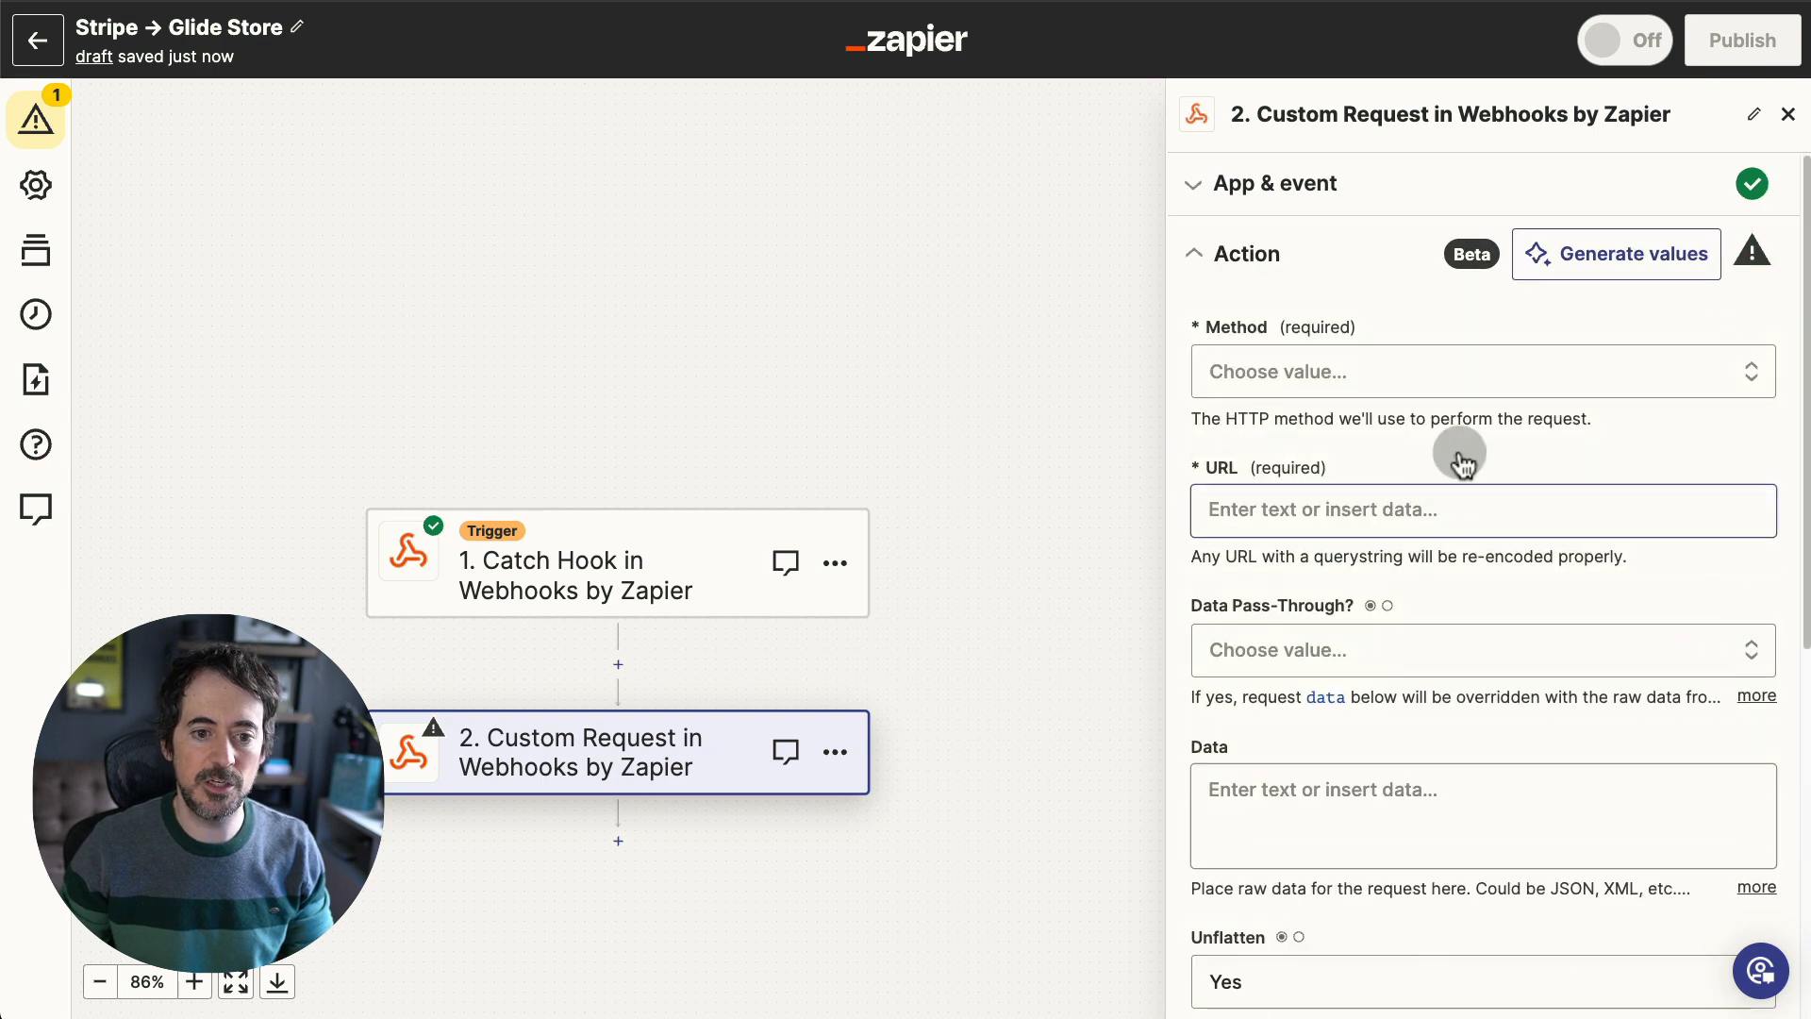
- Set the request method to POST and paste the Glide API URL into the URL field
click(1443, 382)
click(1271, 788)
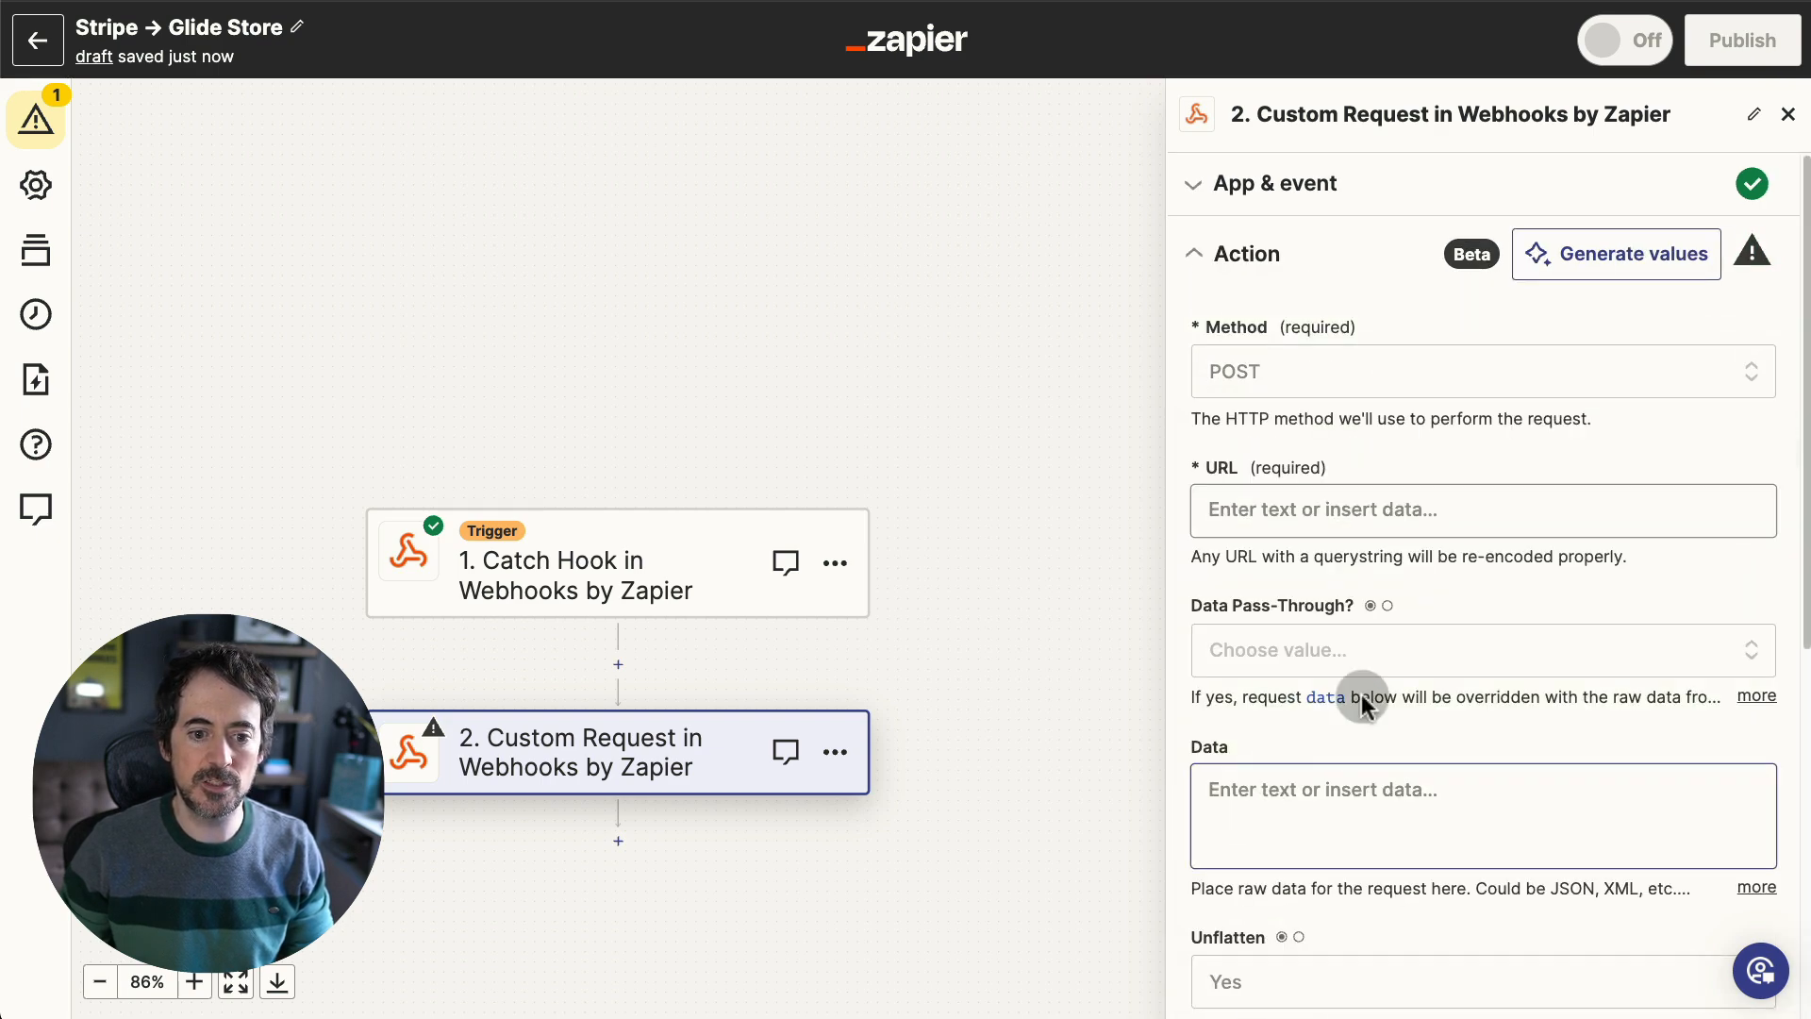
click(1318, 509)
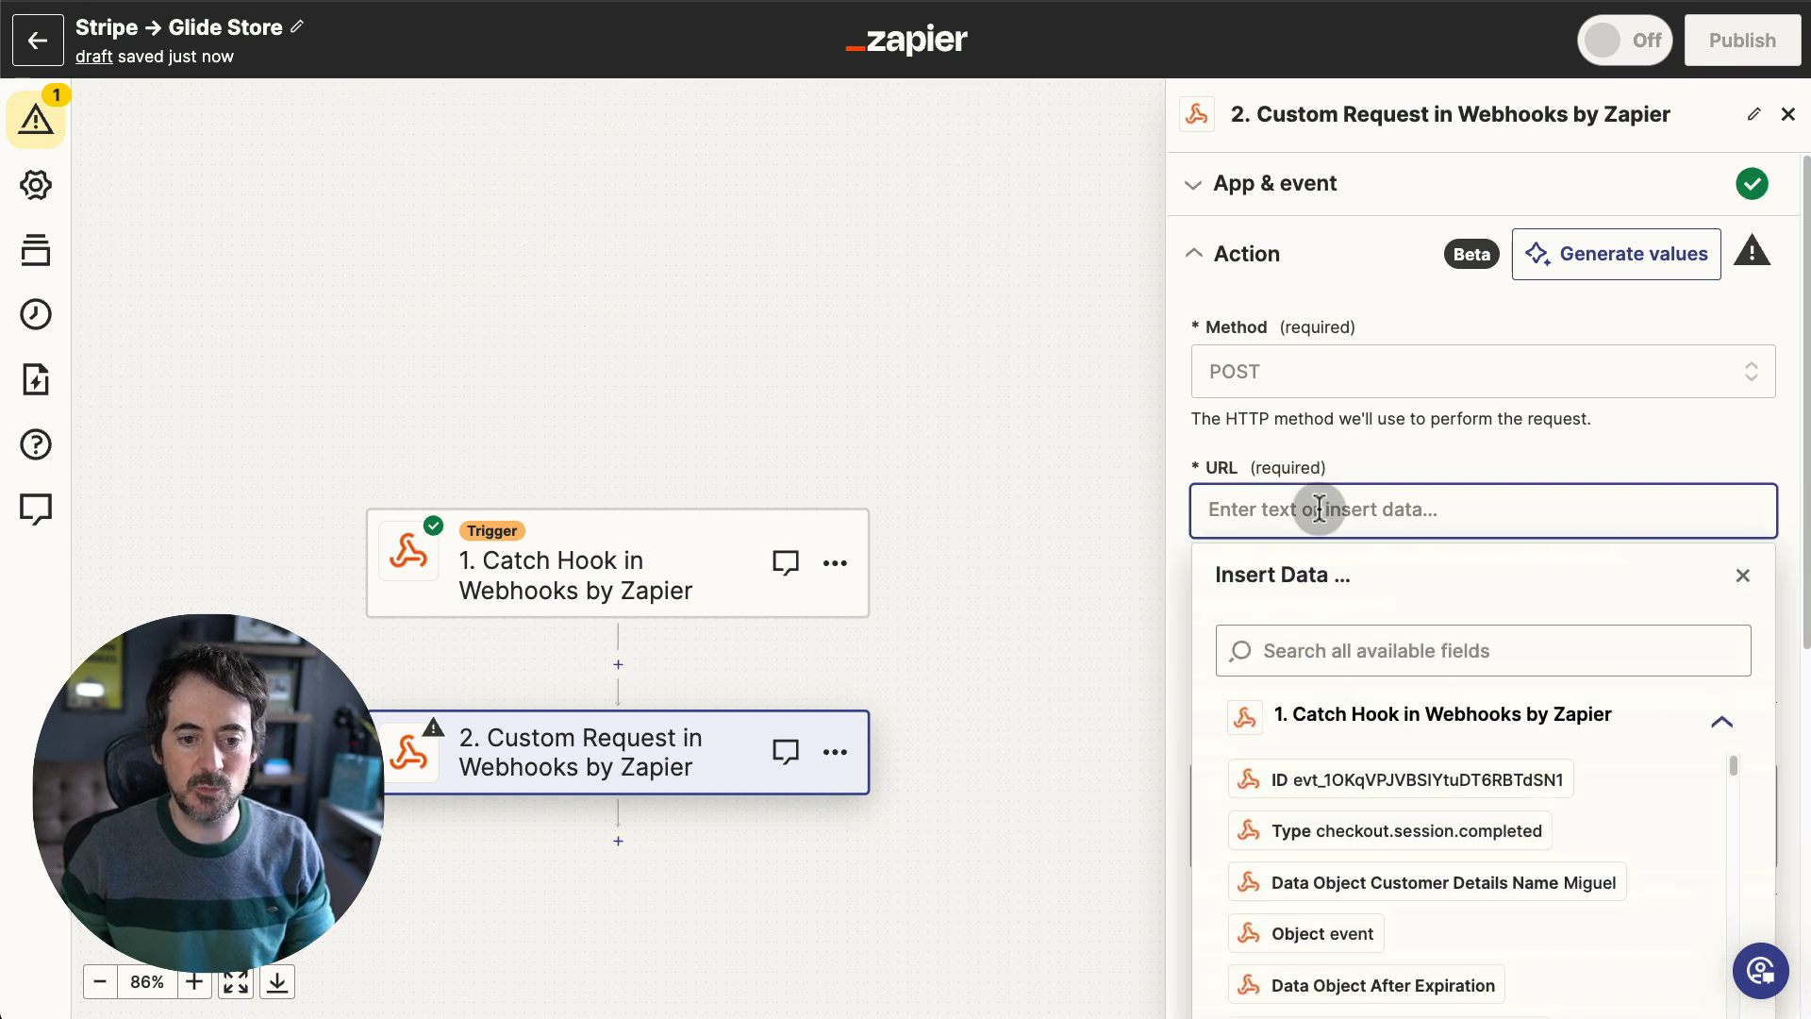
key(ctrl+v)
click(1167, 650)
scroll(1330, 659, down, 3)
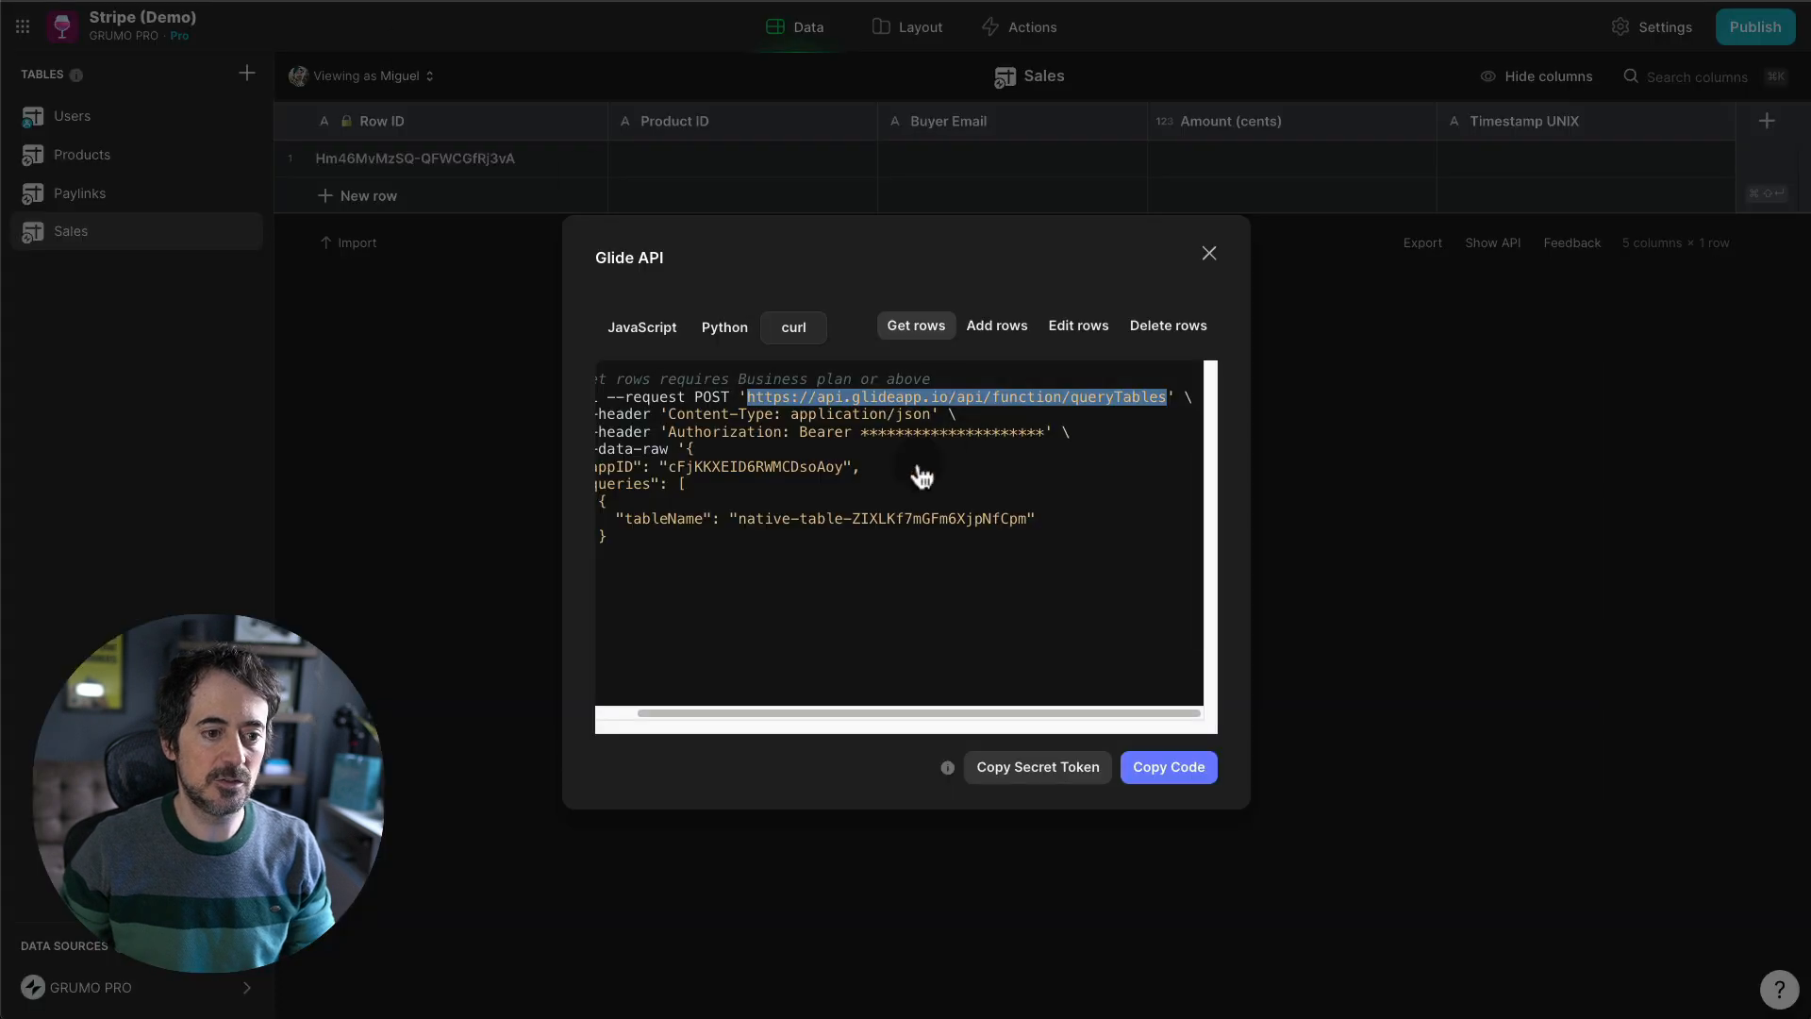
click(910, 485)
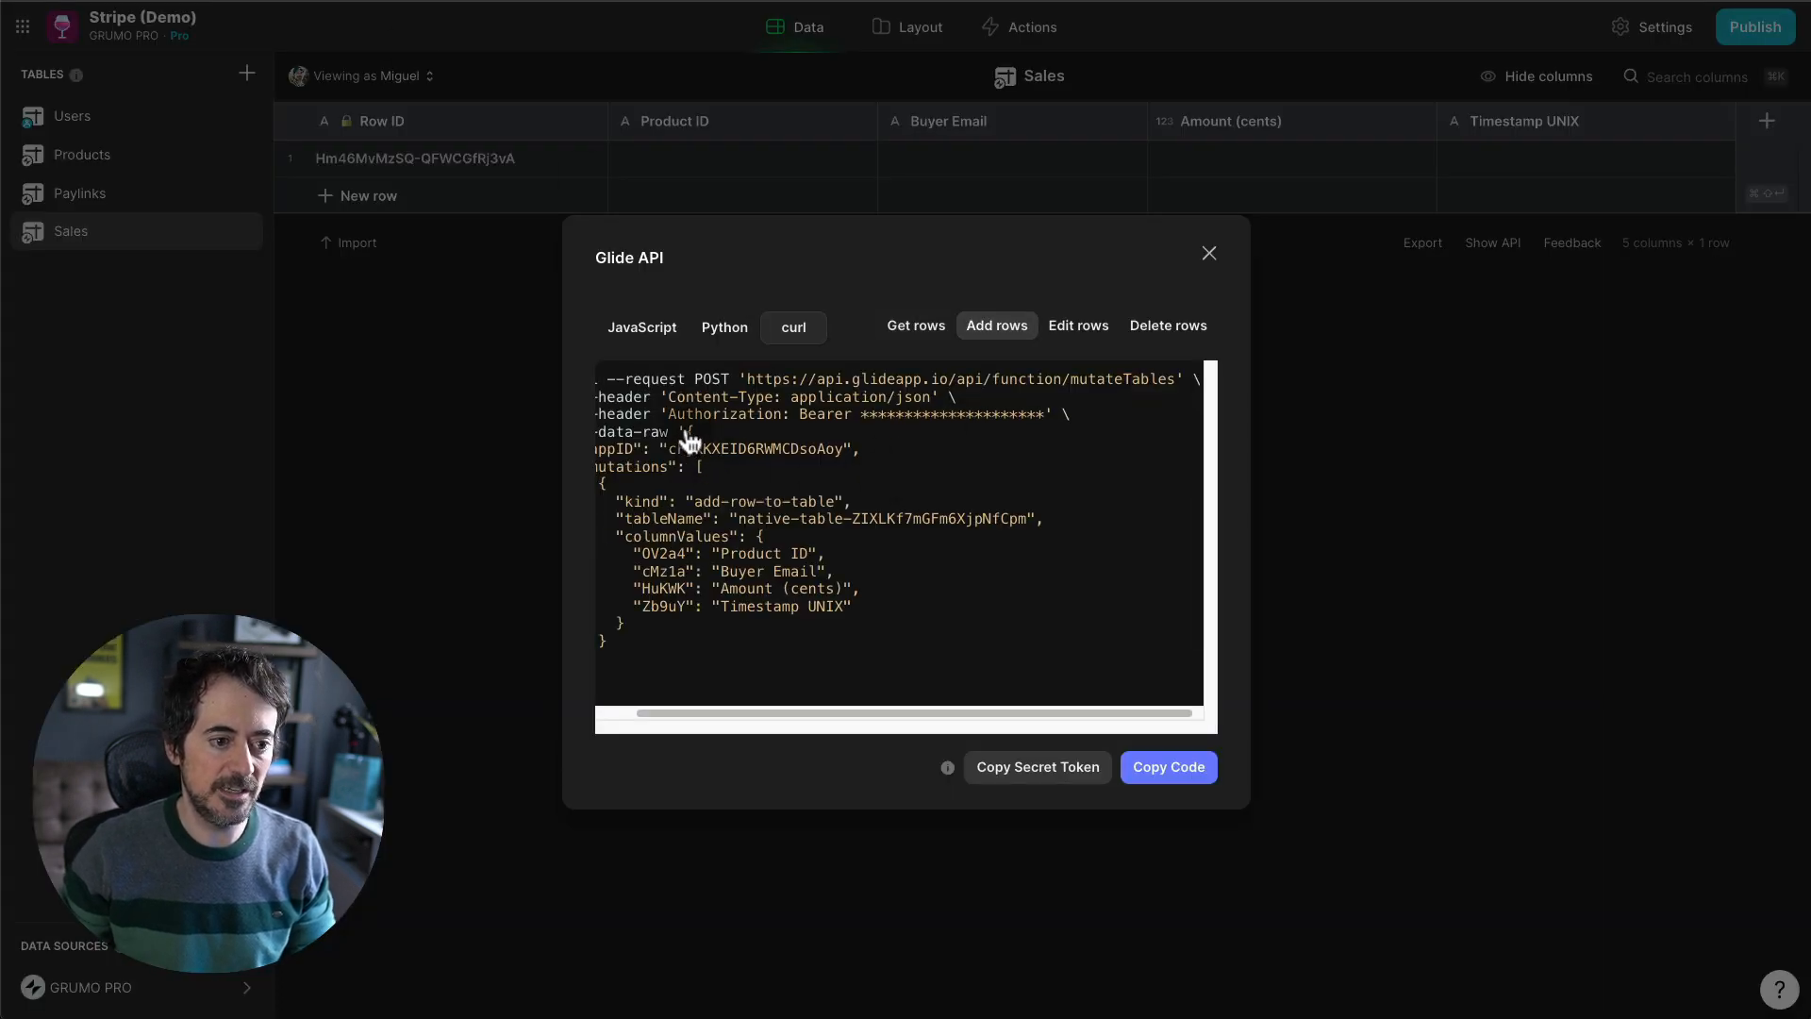
- Copy the Add rows JSON body from Glide's curl sample into the Data field
drag(688, 436, 650, 648)
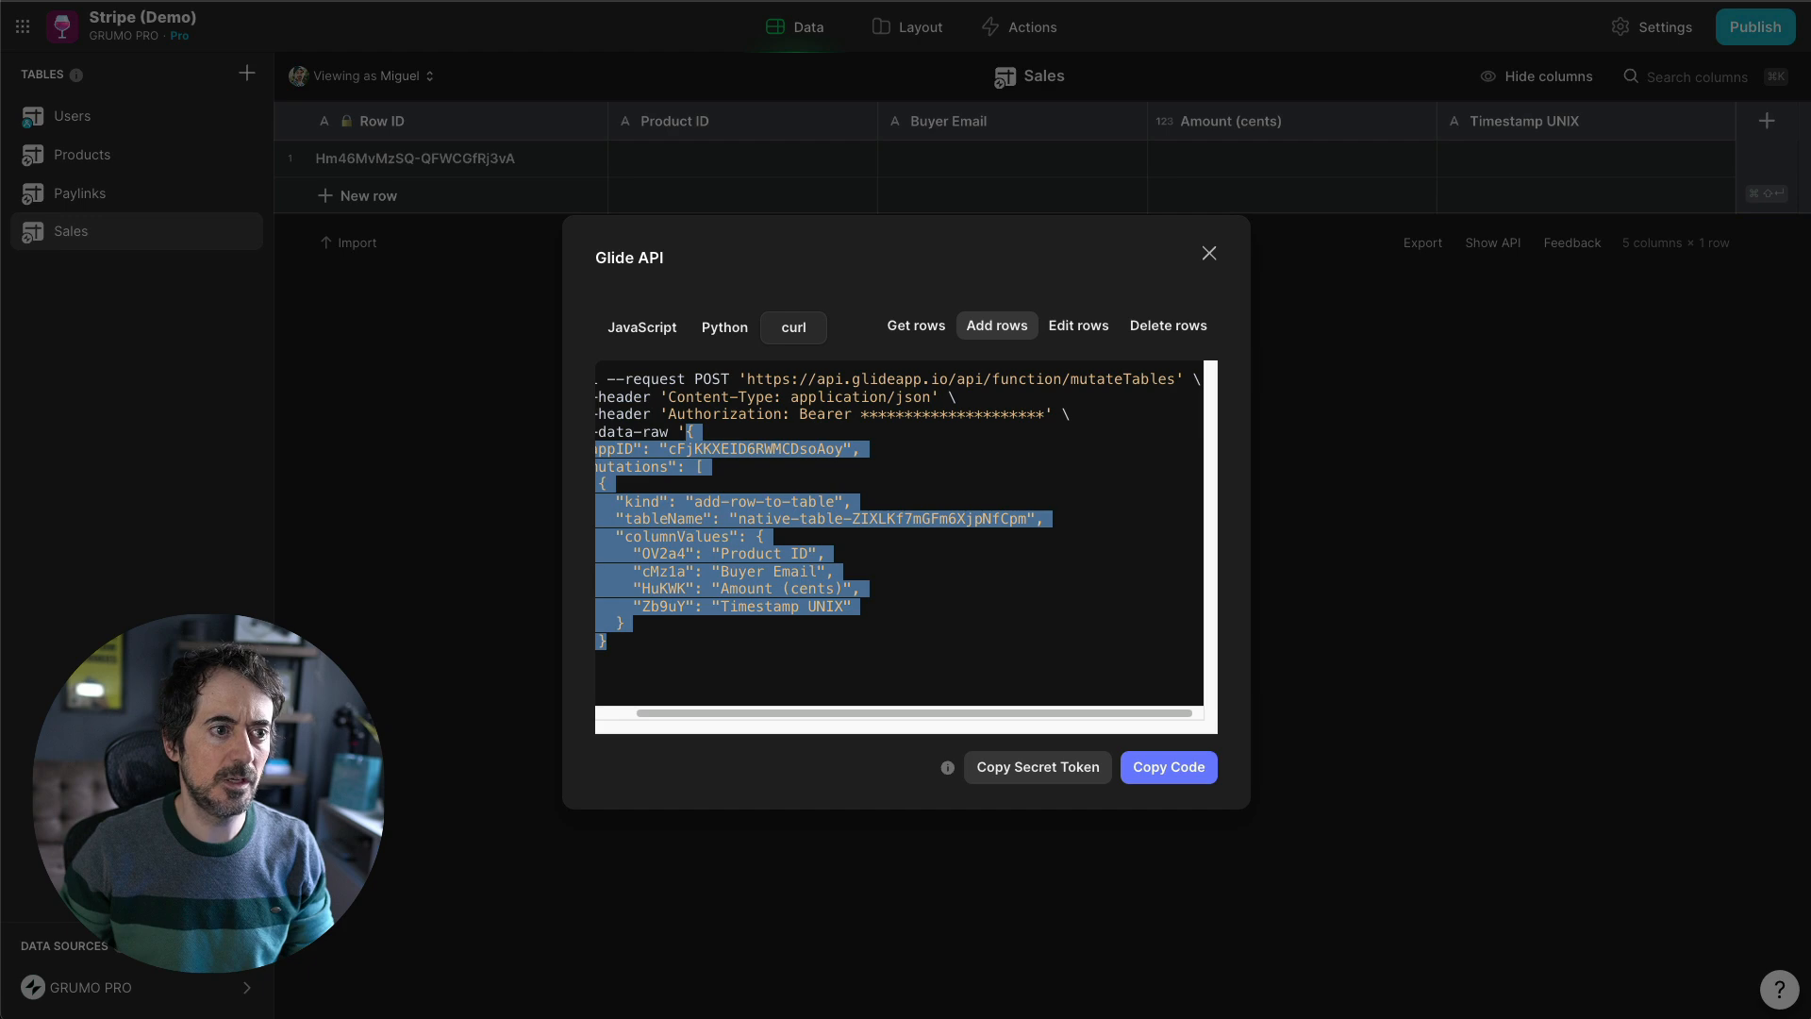
key(super+Tab)
click(1277, 594)
text({   "appID": "cFjKKXEID6RWMCDsoAoy",   "mutations": [     {       "kind": "add-row-to-table",       "tableName": "native-table-ZIXLKf7mGFm6XjpNfCpm",       "columnValues": {         "OV2a4": "Product ID",         "cMz1a": "Buyer Email",         "HuKWK": "Amount (cents)",         "Zb9uY": "Timestamp UNIX"       }     })
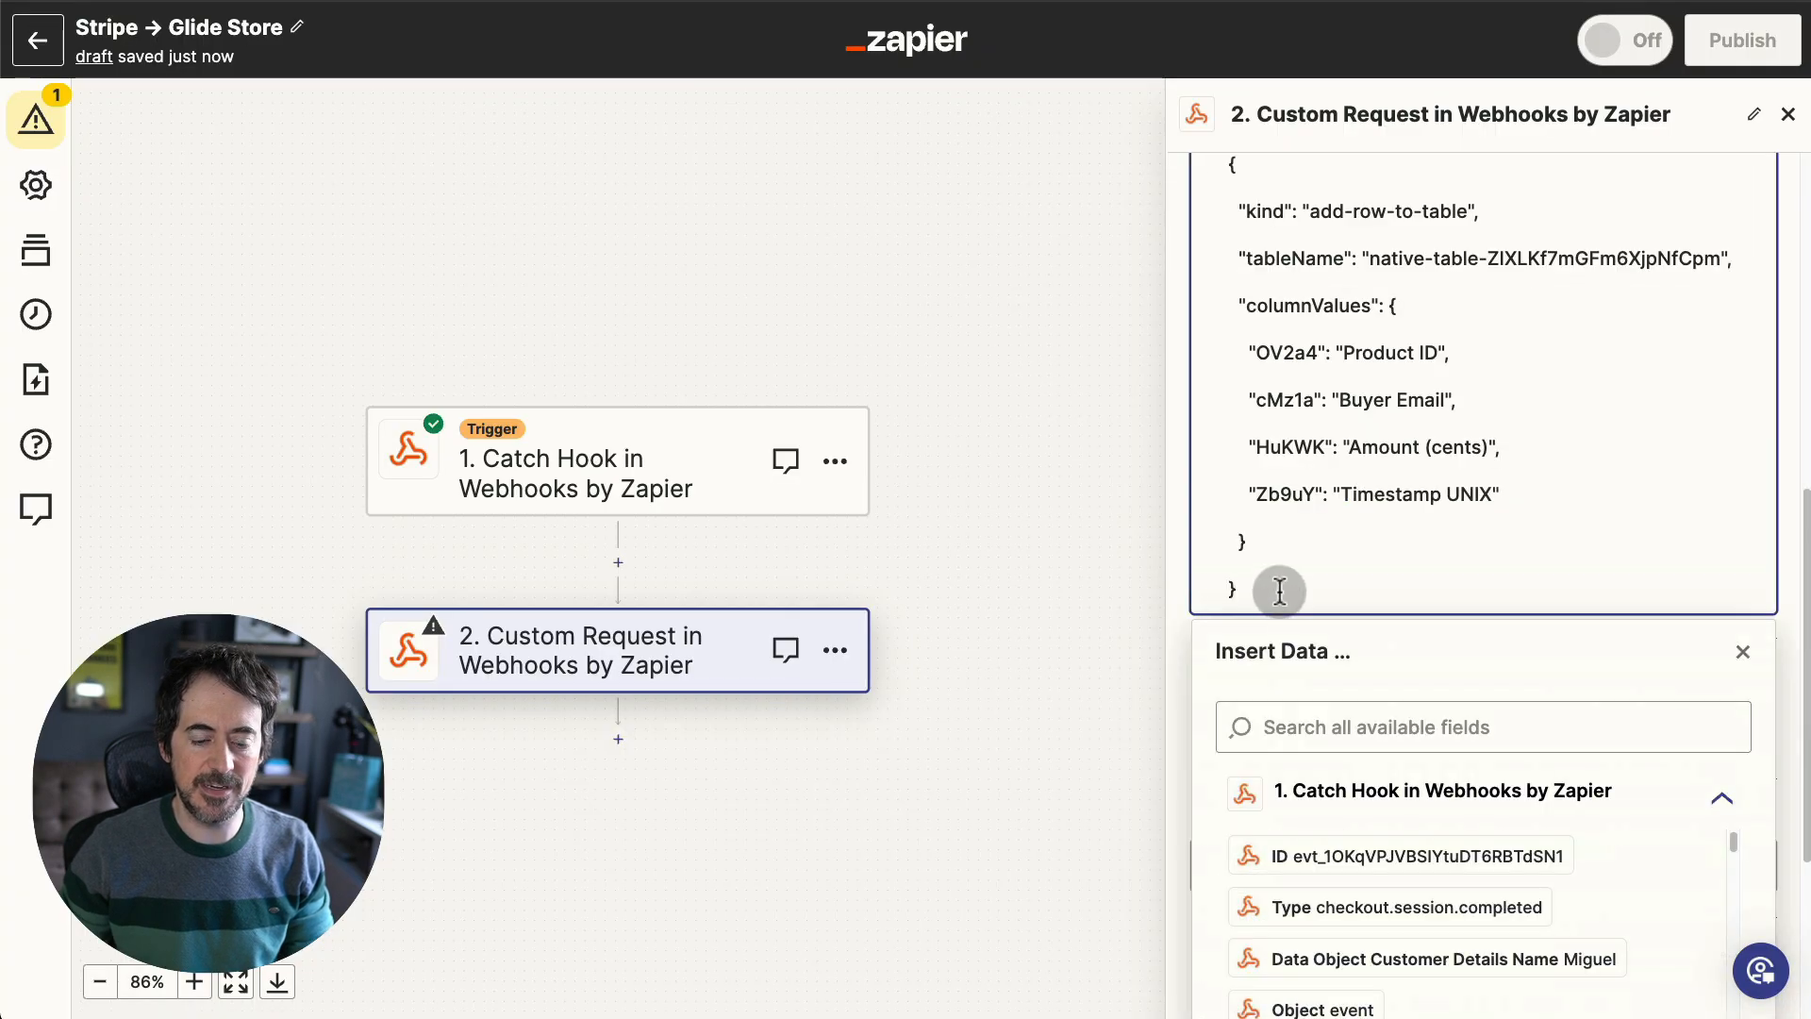
click(1085, 674)
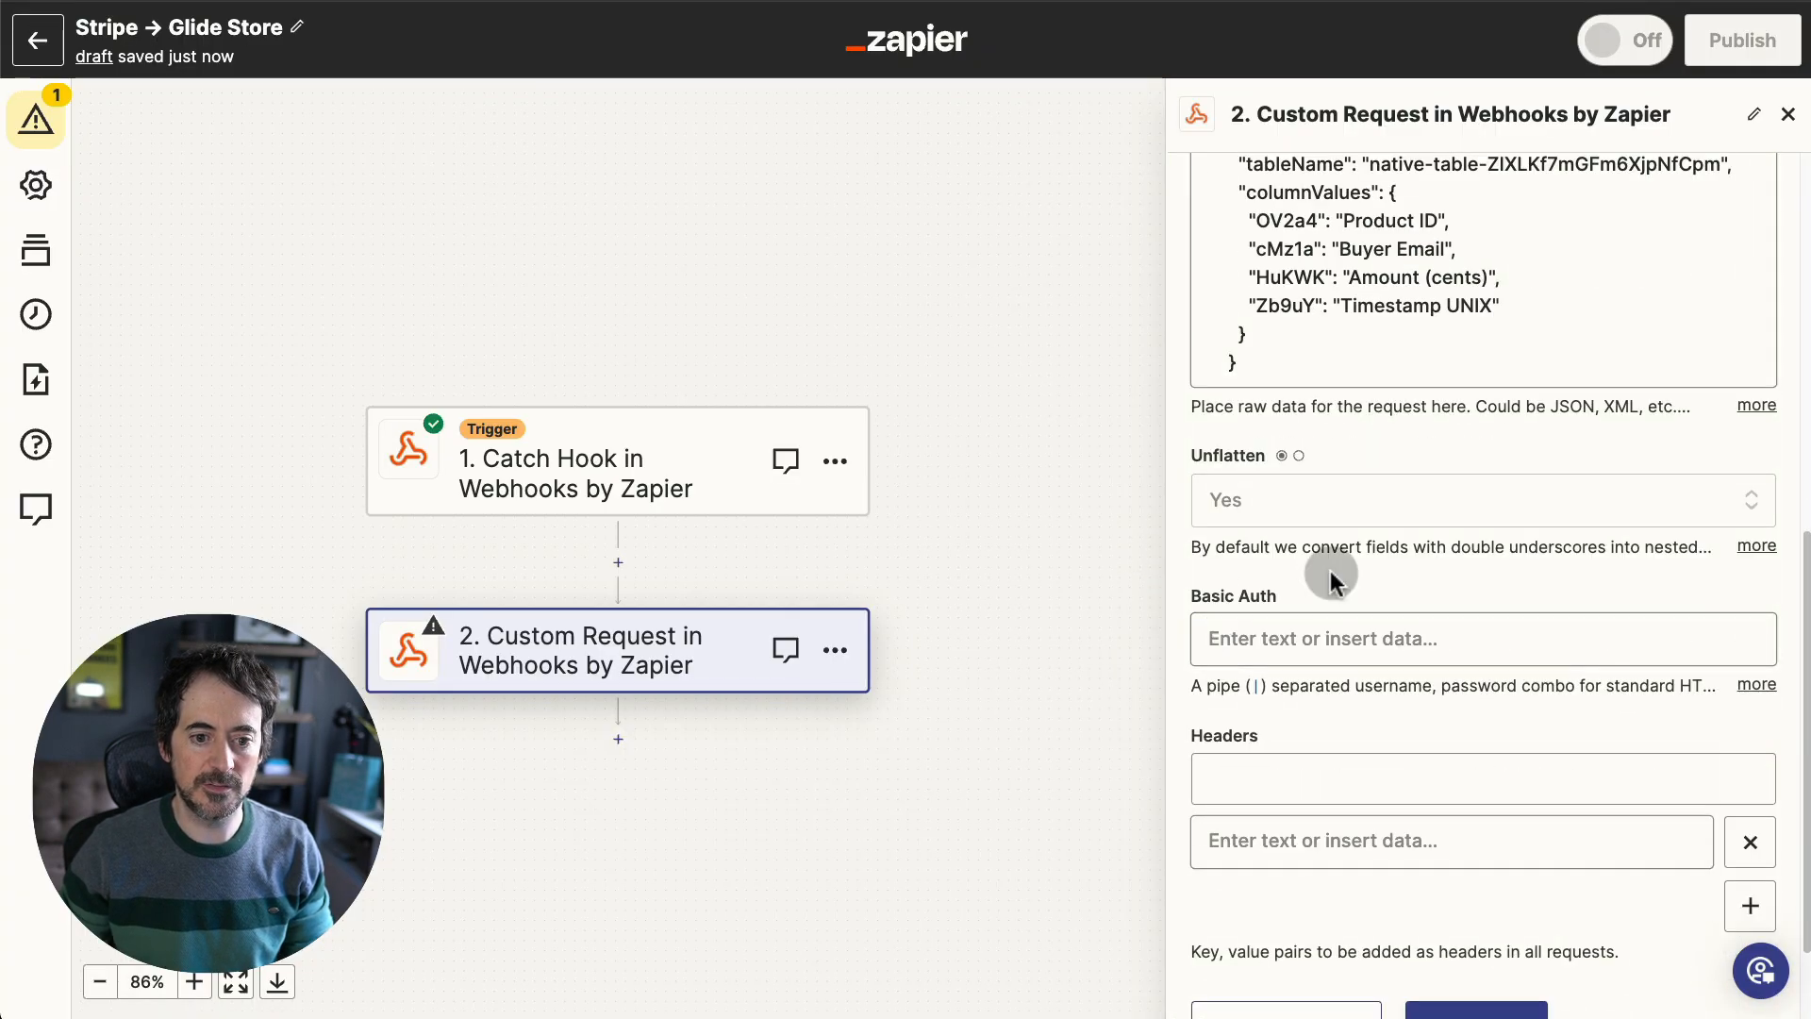
scroll(1311, 556, down, 3)
- Select the Content-Type header name in Glide's code for the first header
click(1269, 624)
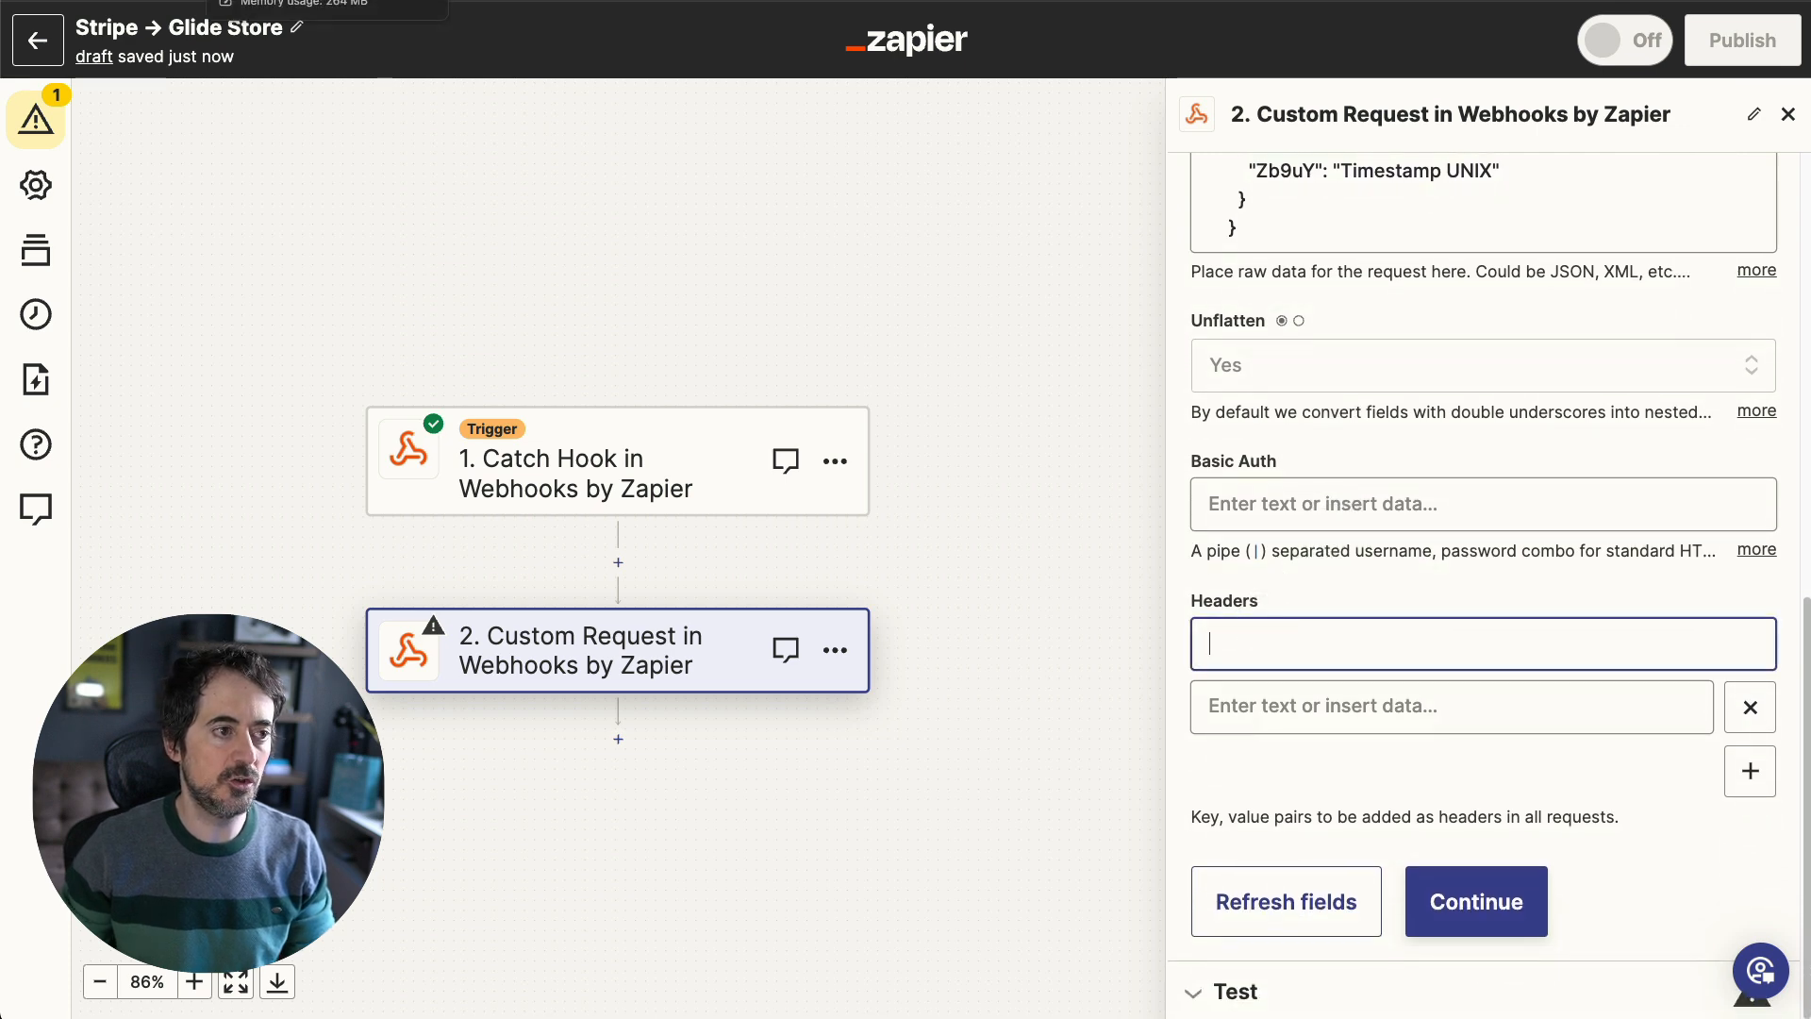
click(257, 1)
click(912, 479)
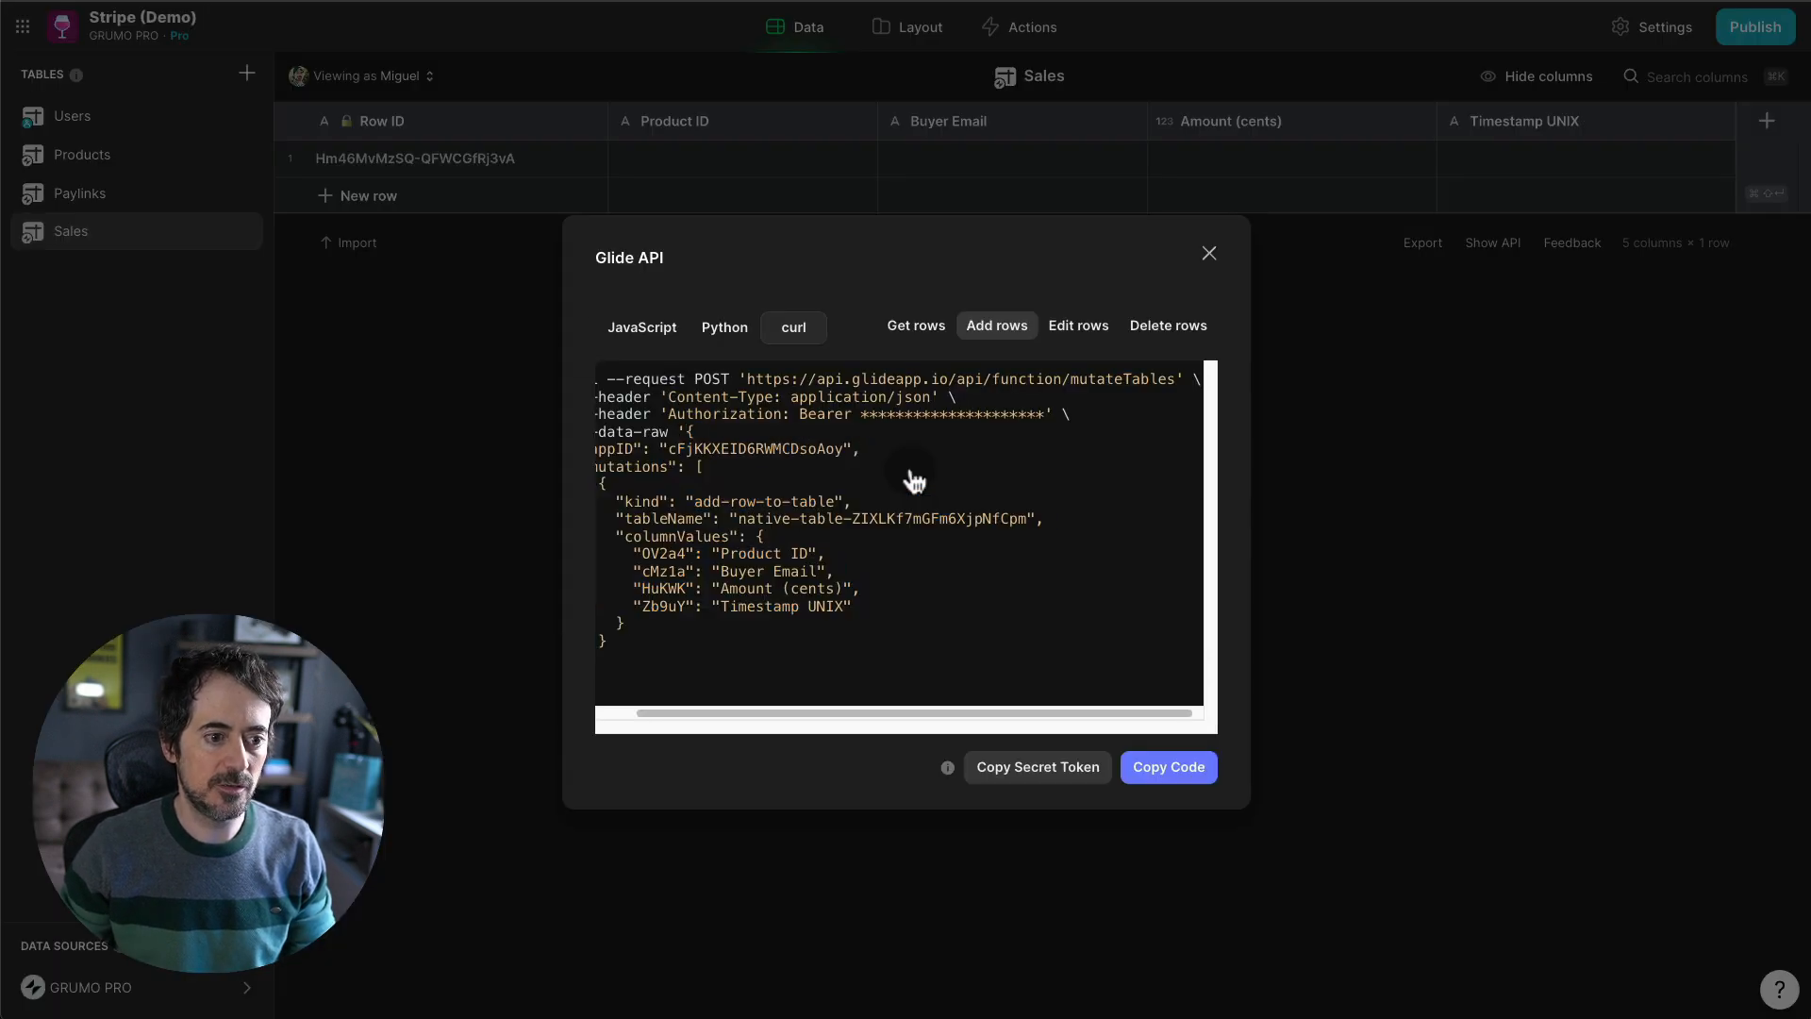
drag(774, 397, 670, 397)
- Set the first header's value to application/json, copied from Glide's code
click(596, 2)
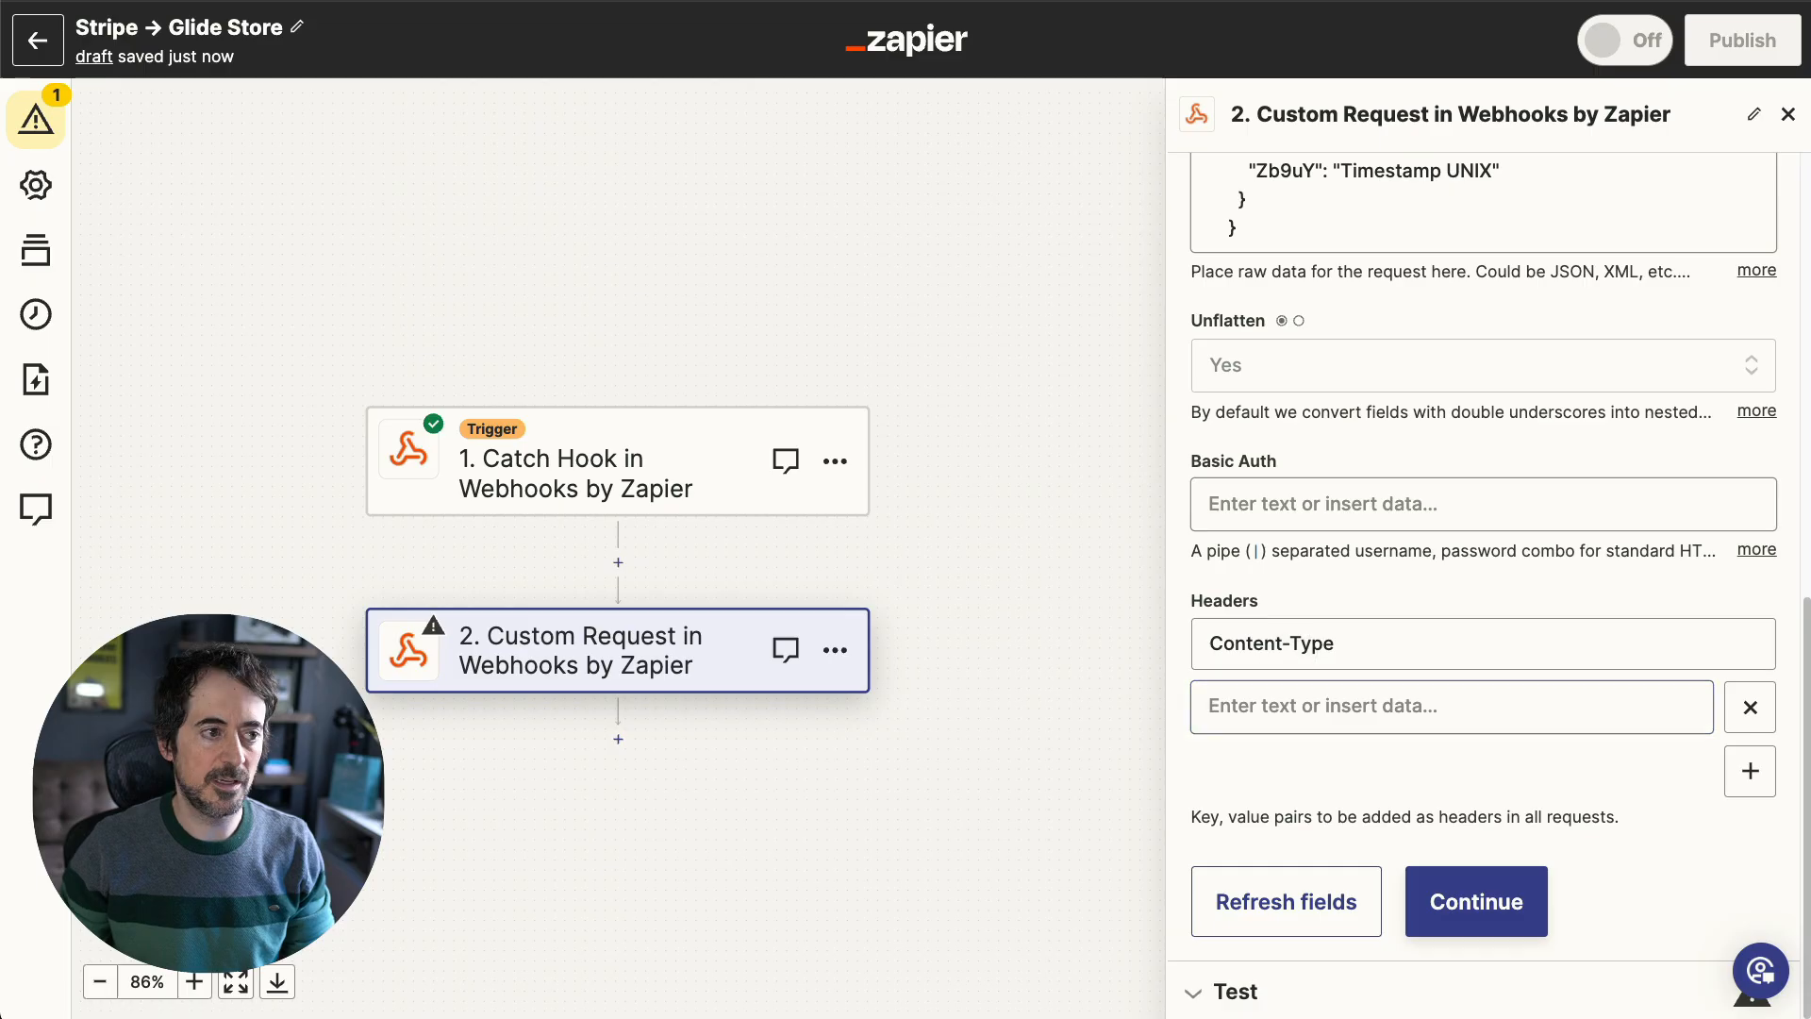
click(247, 2)
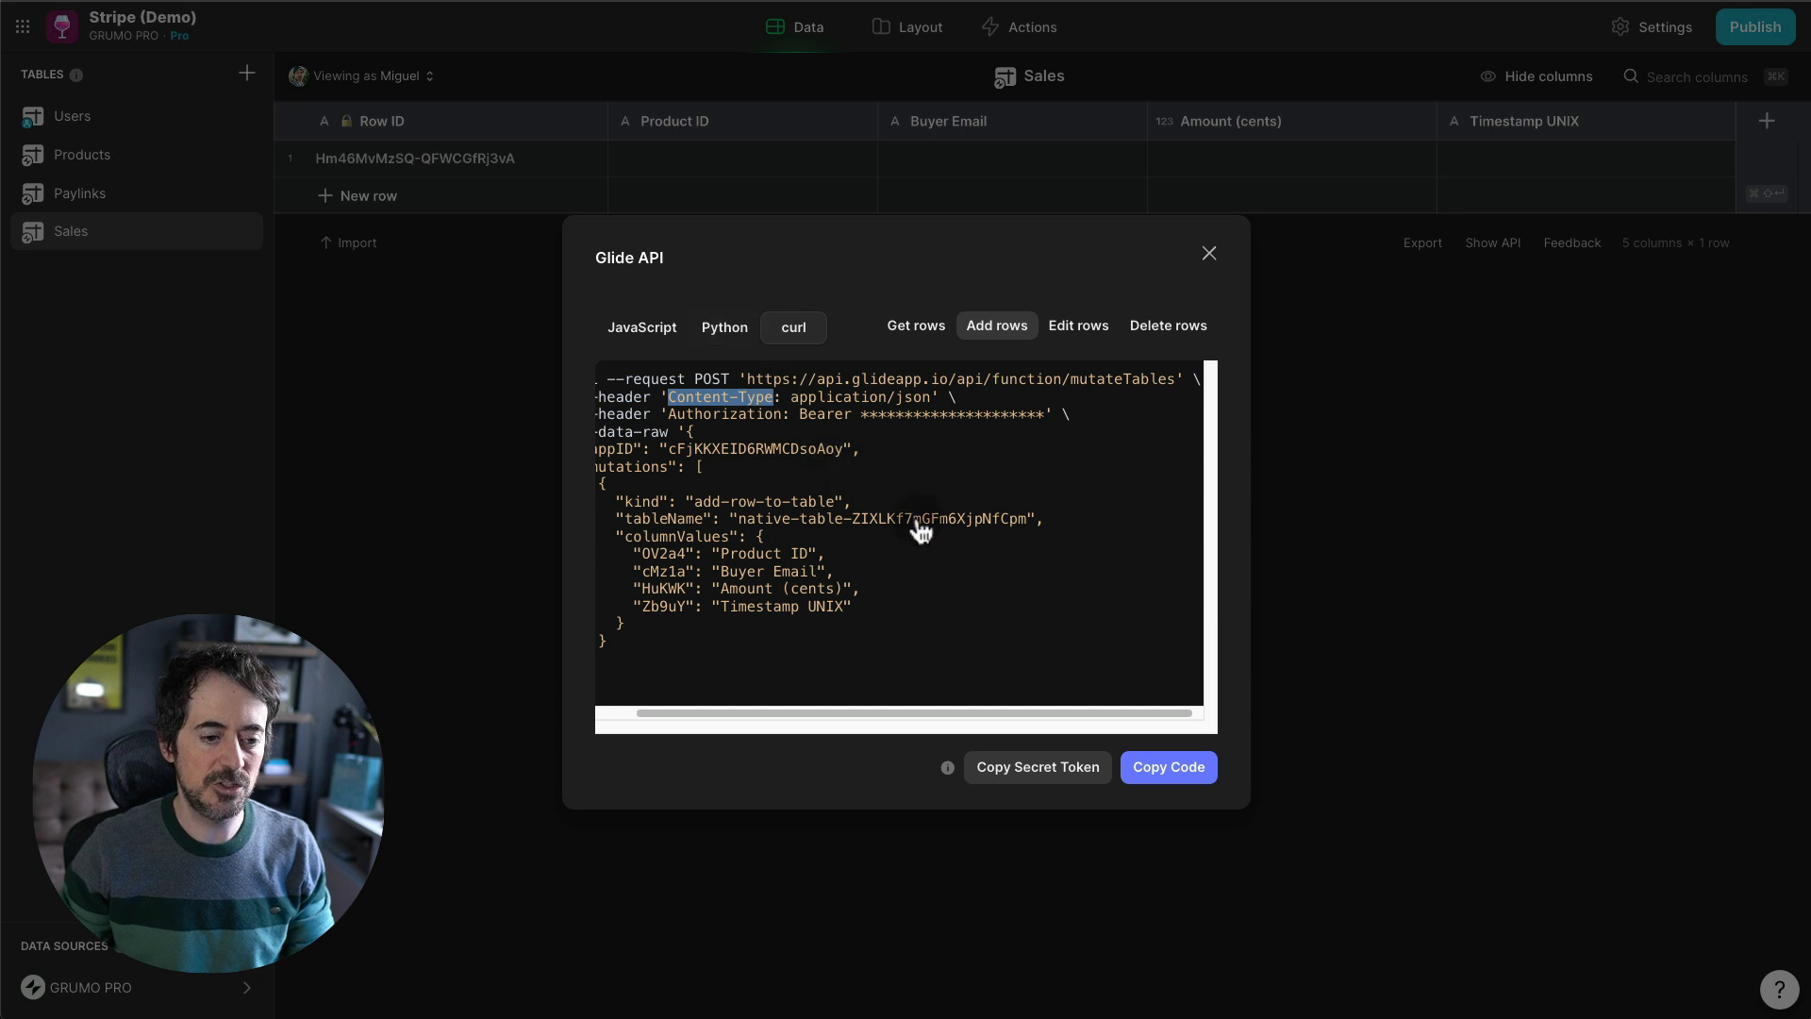
click(931, 406)
drag(932, 405, 791, 398)
key(ctrl+c)
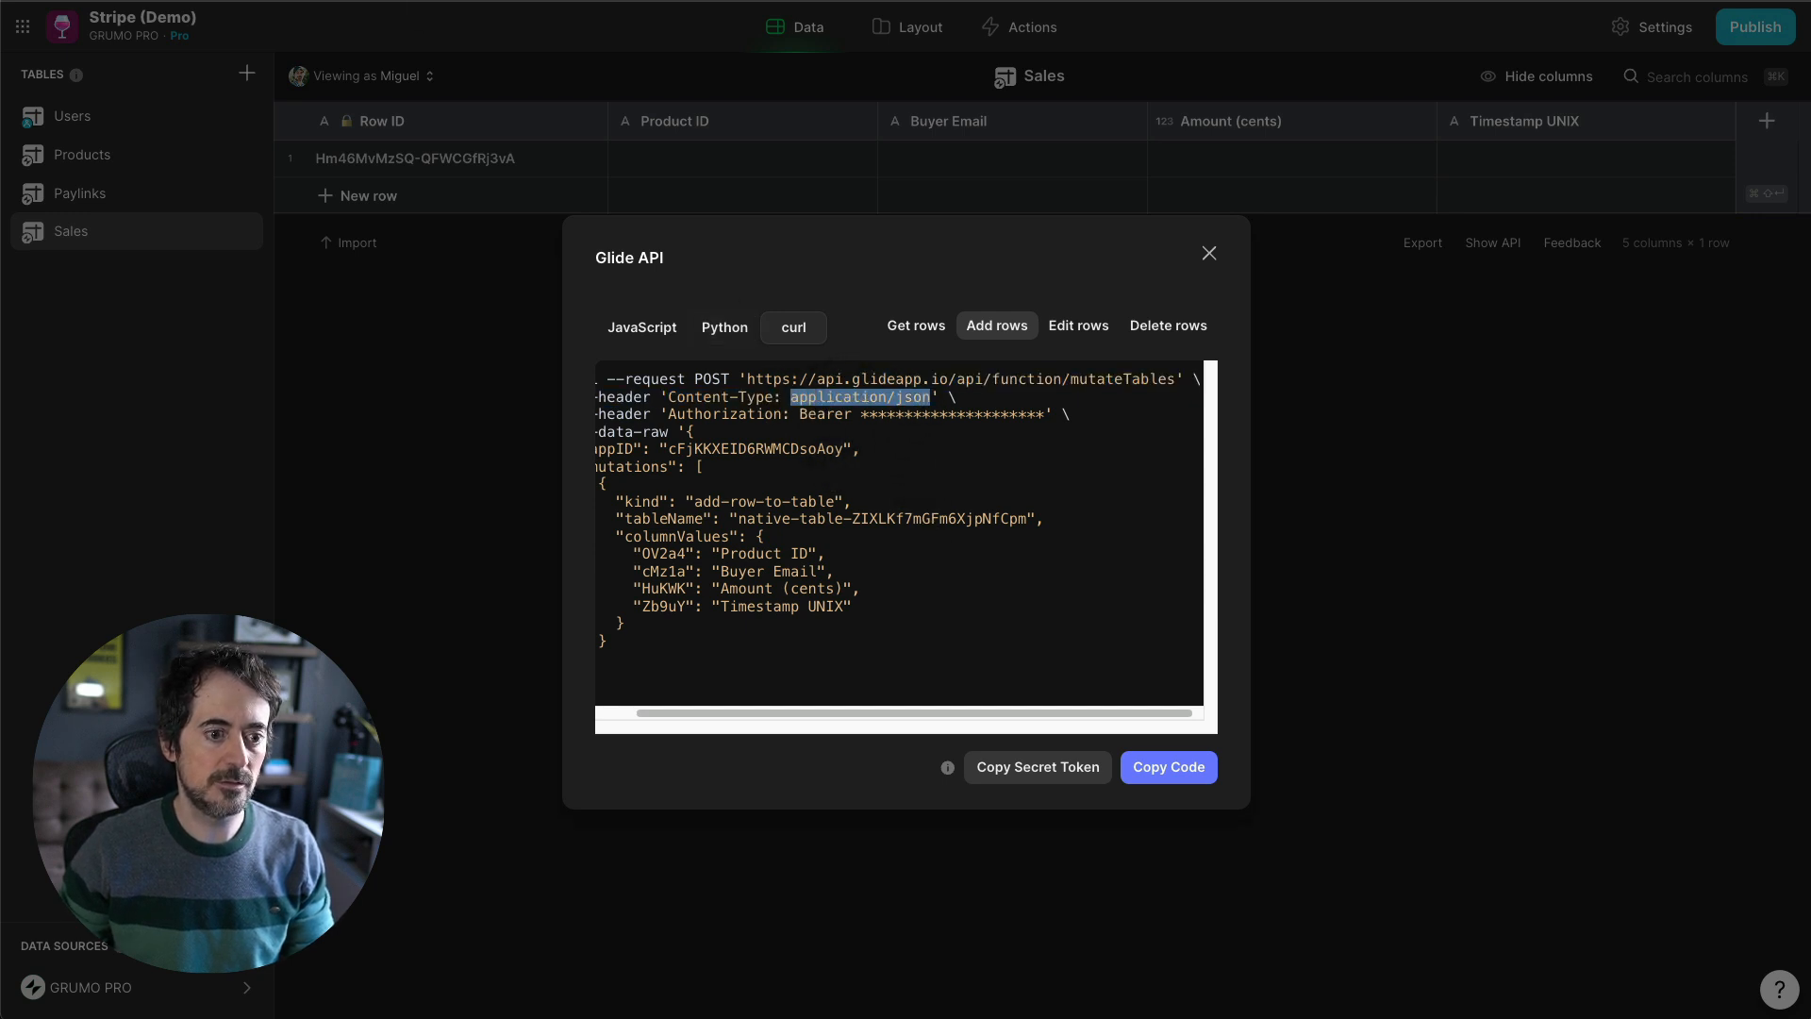
click(596, 2)
click(1398, 710)
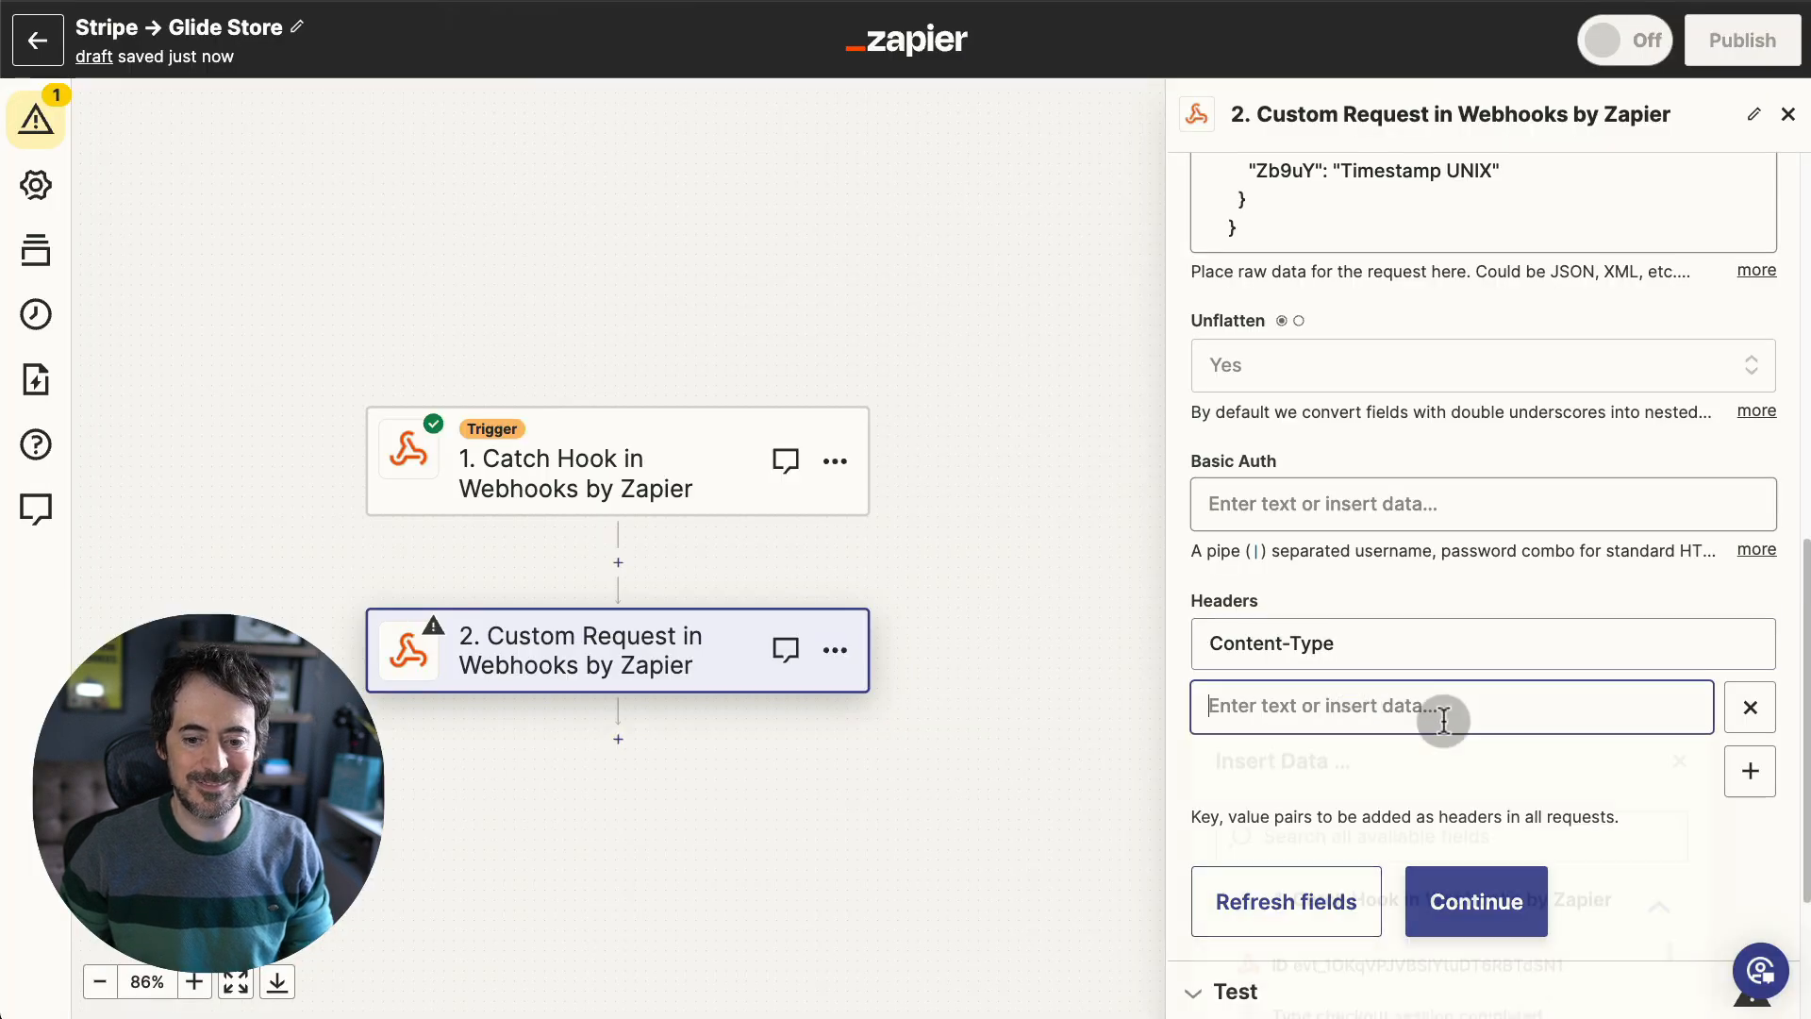
key(ctrl+v)
click(1750, 771)
- Add a second header named Authorization with the value Bearer
click(1752, 773)
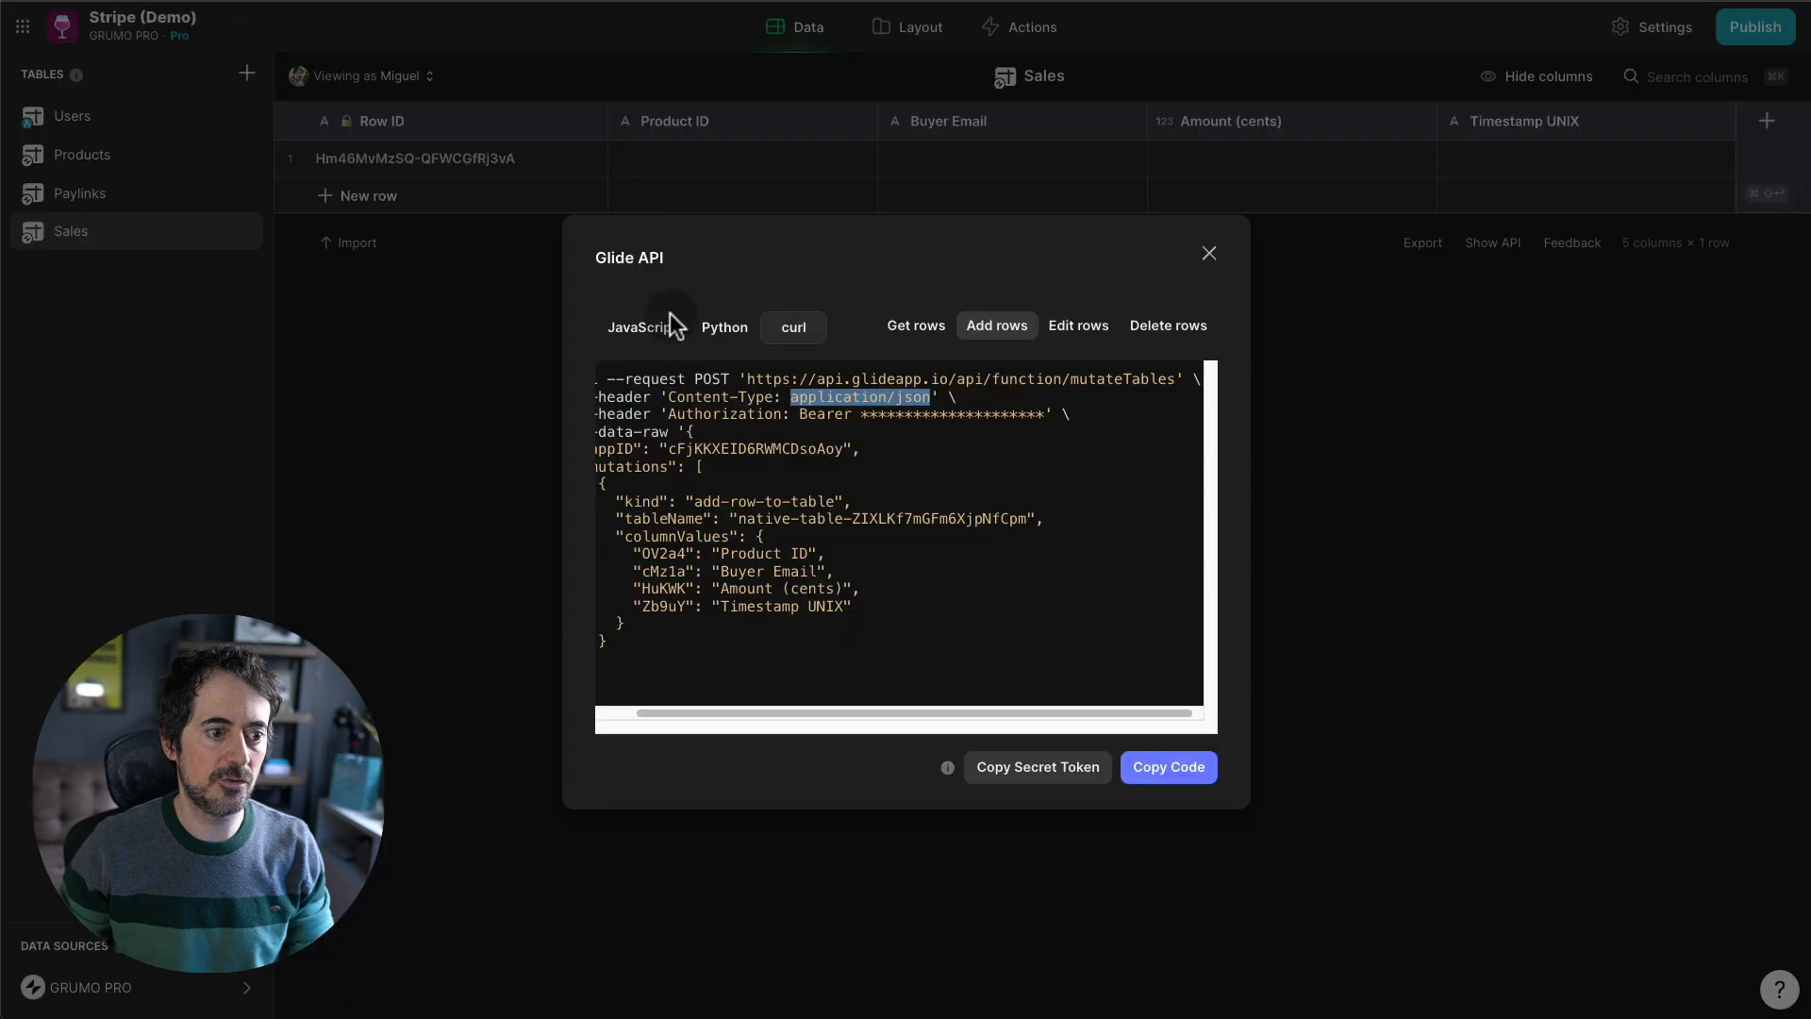
click(1327, 780)
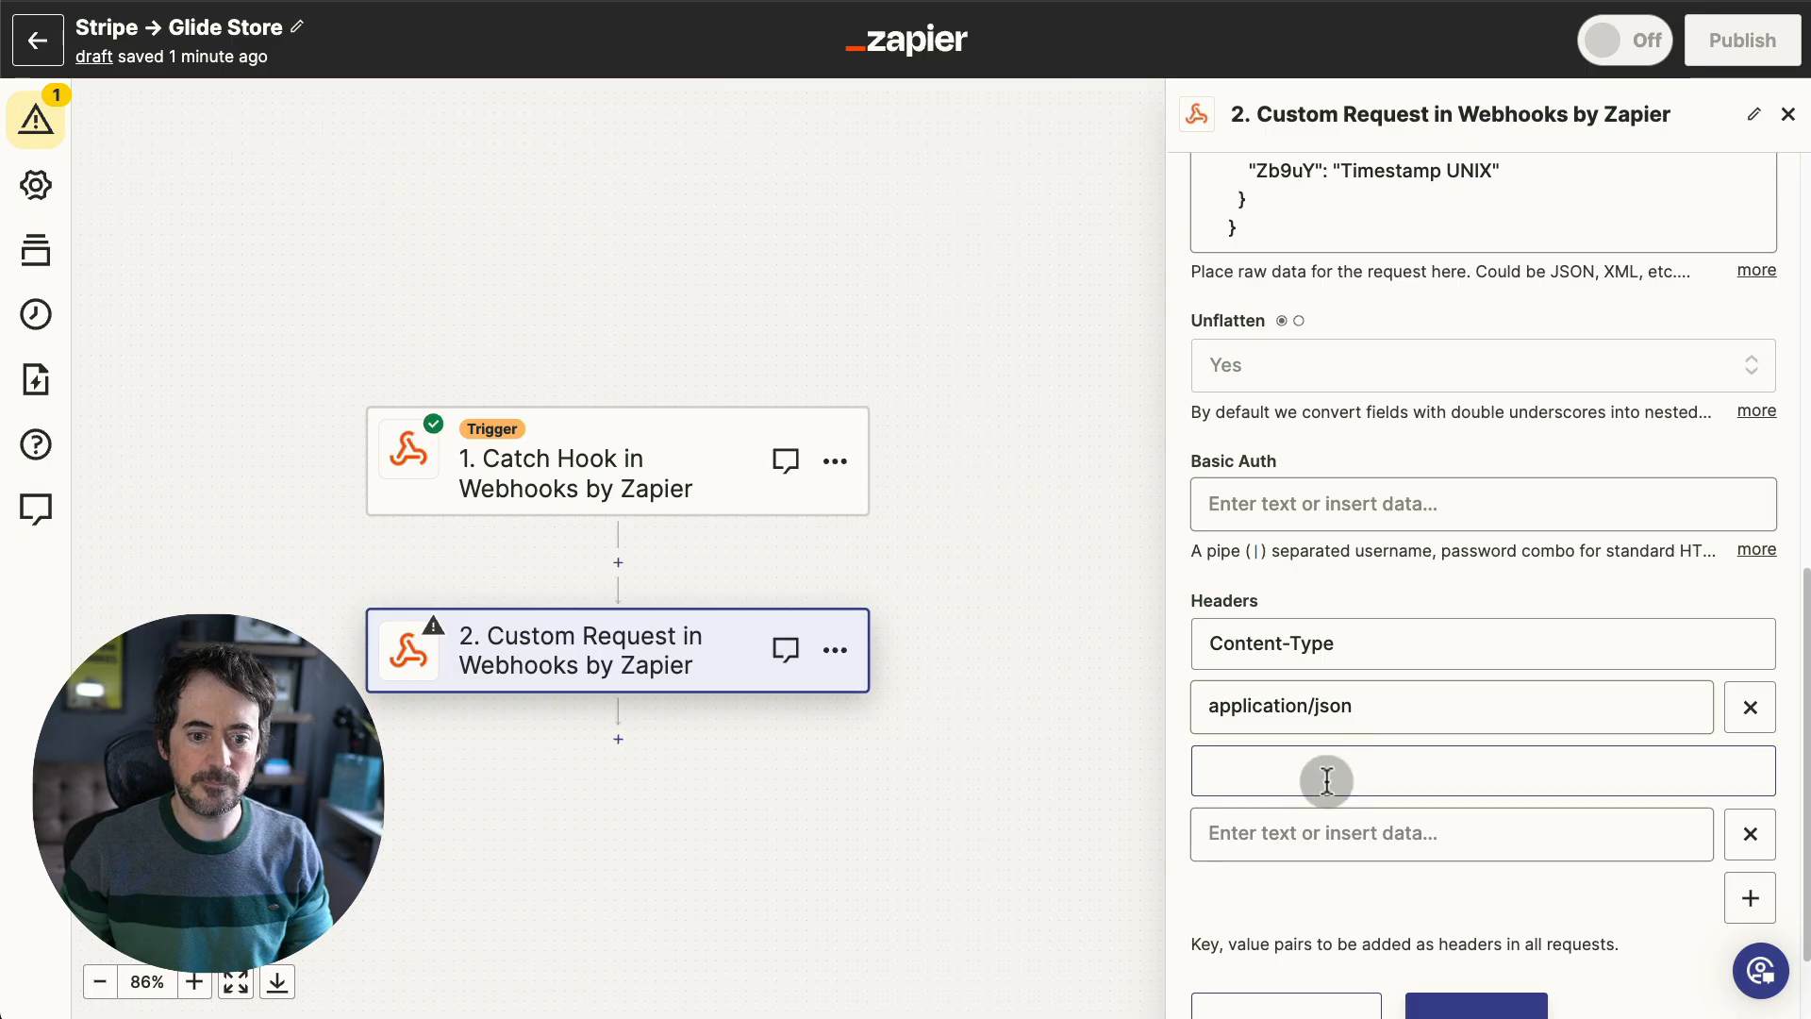
text(Authorization)
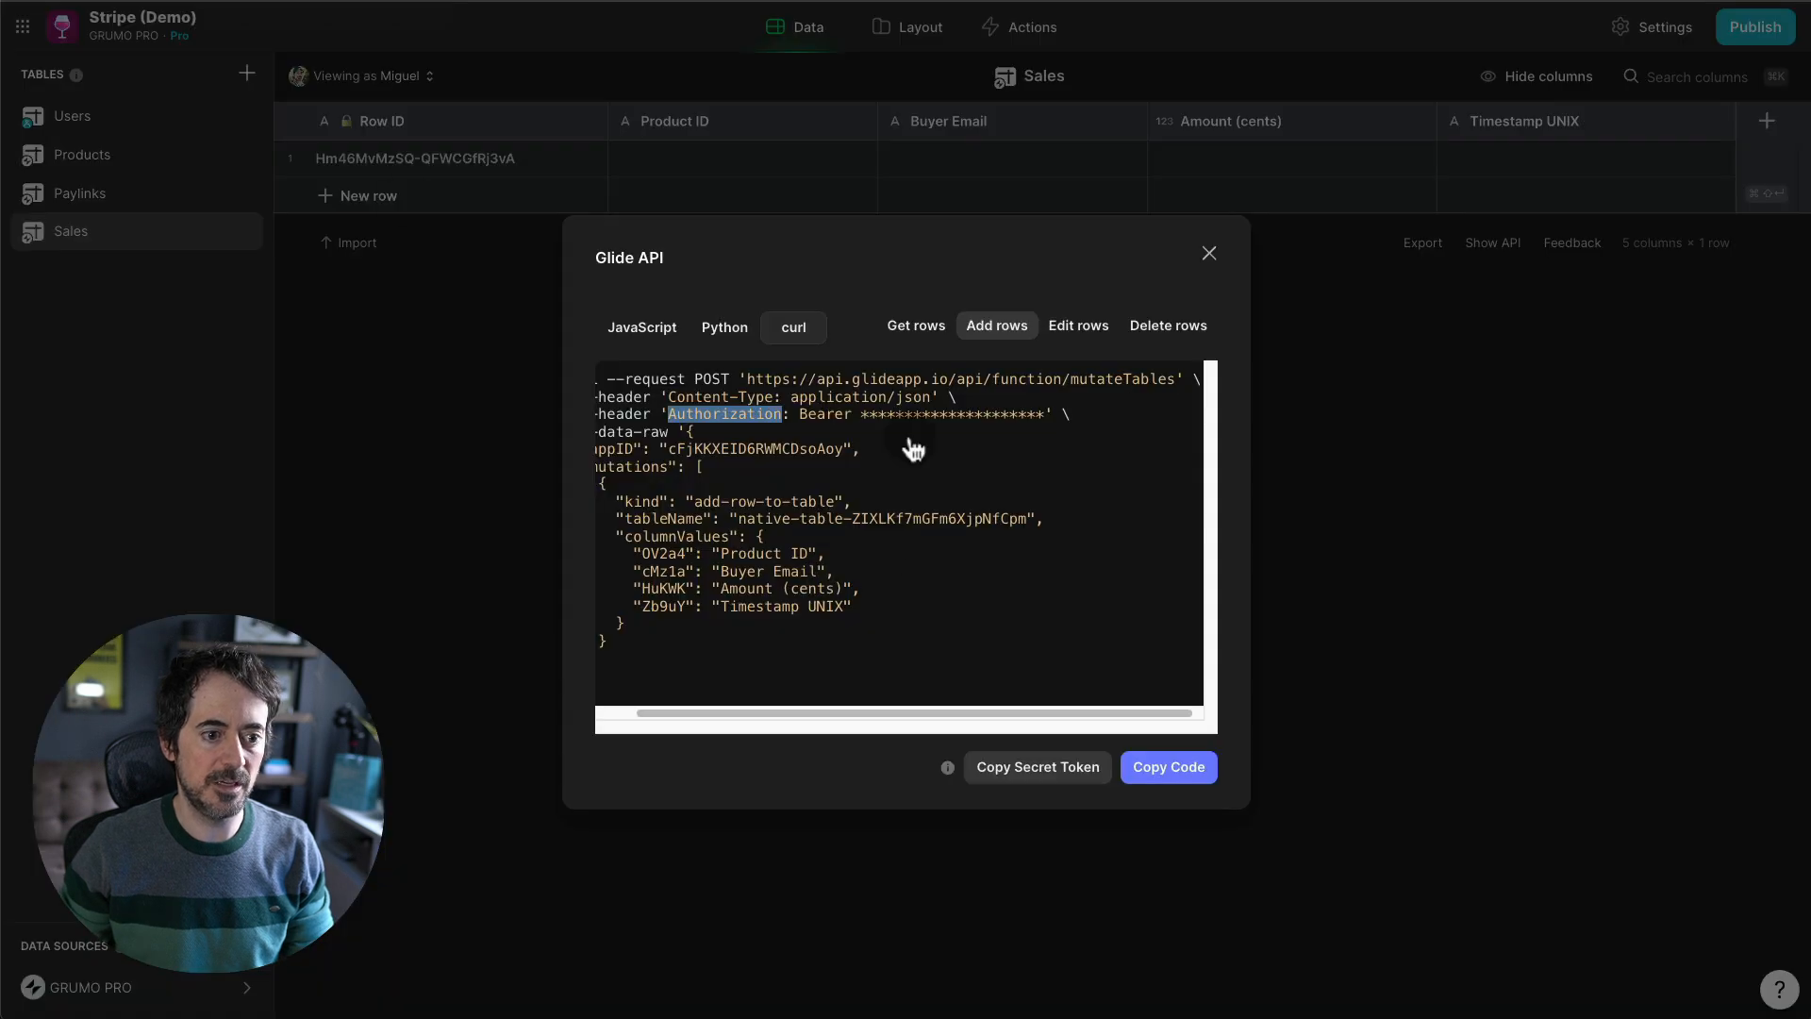
click(875, 425)
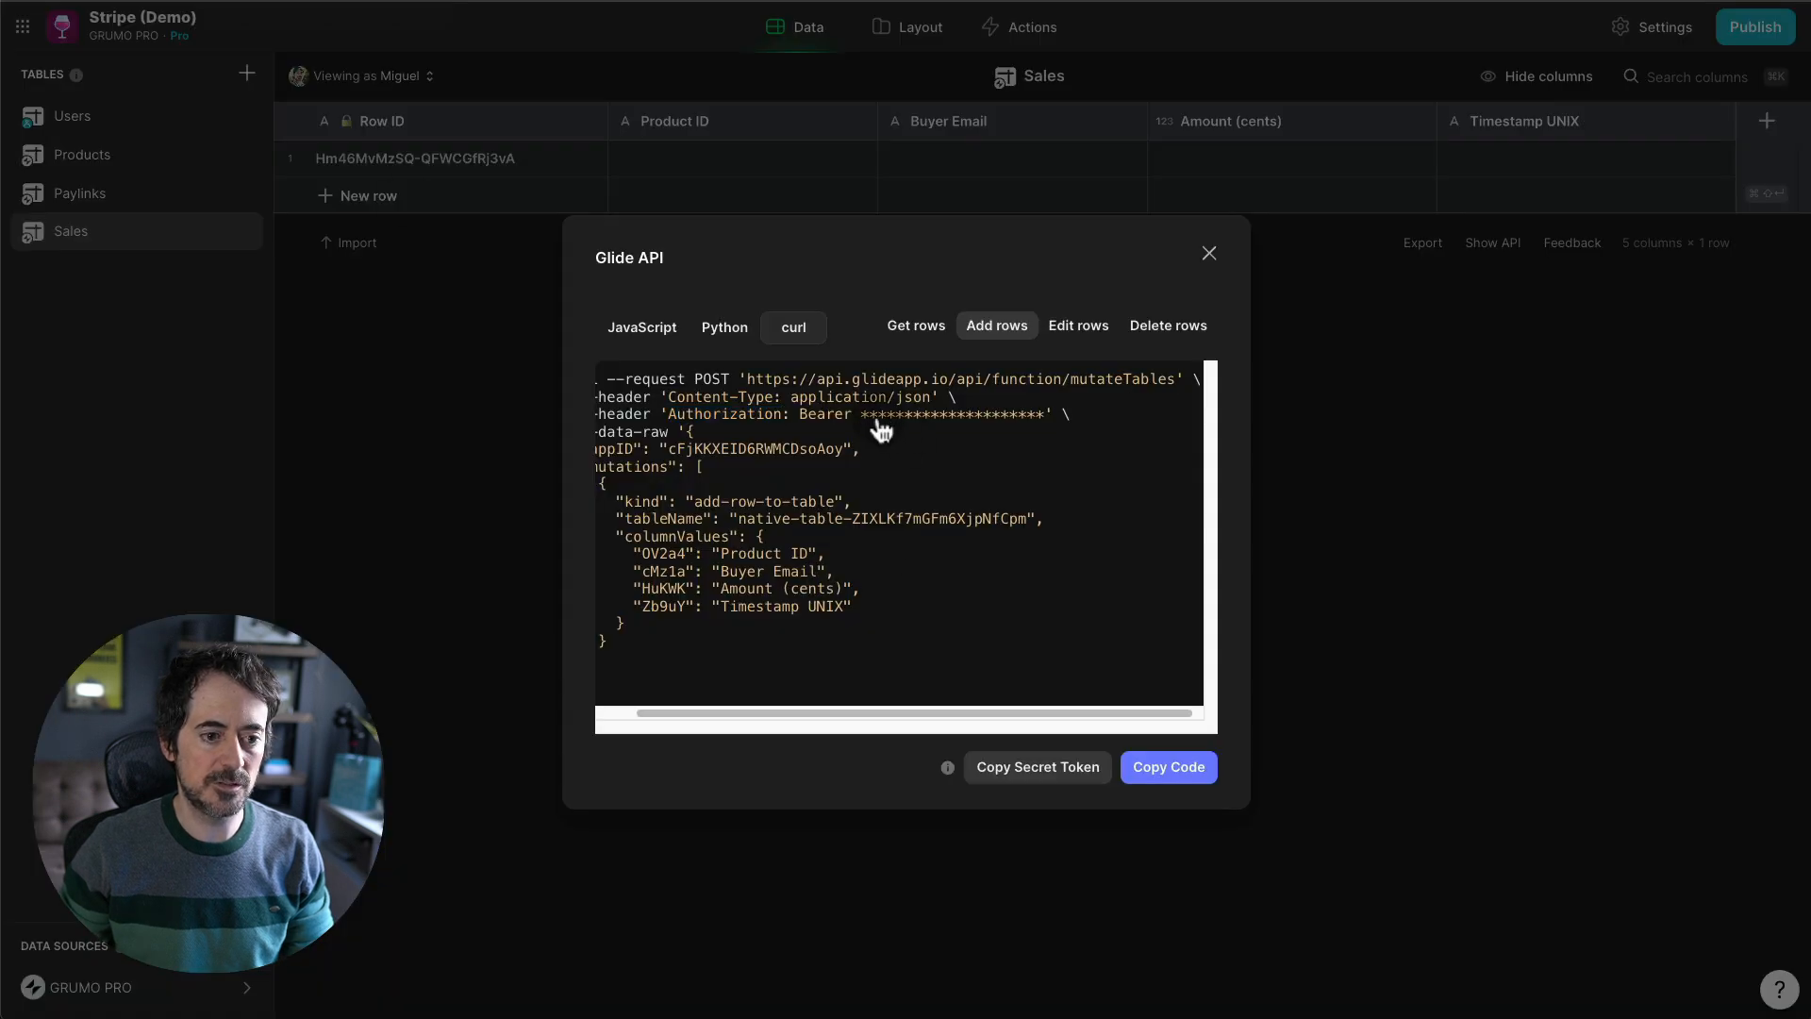
double_click(821, 420)
key(ctrl+c)
click(429, 3)
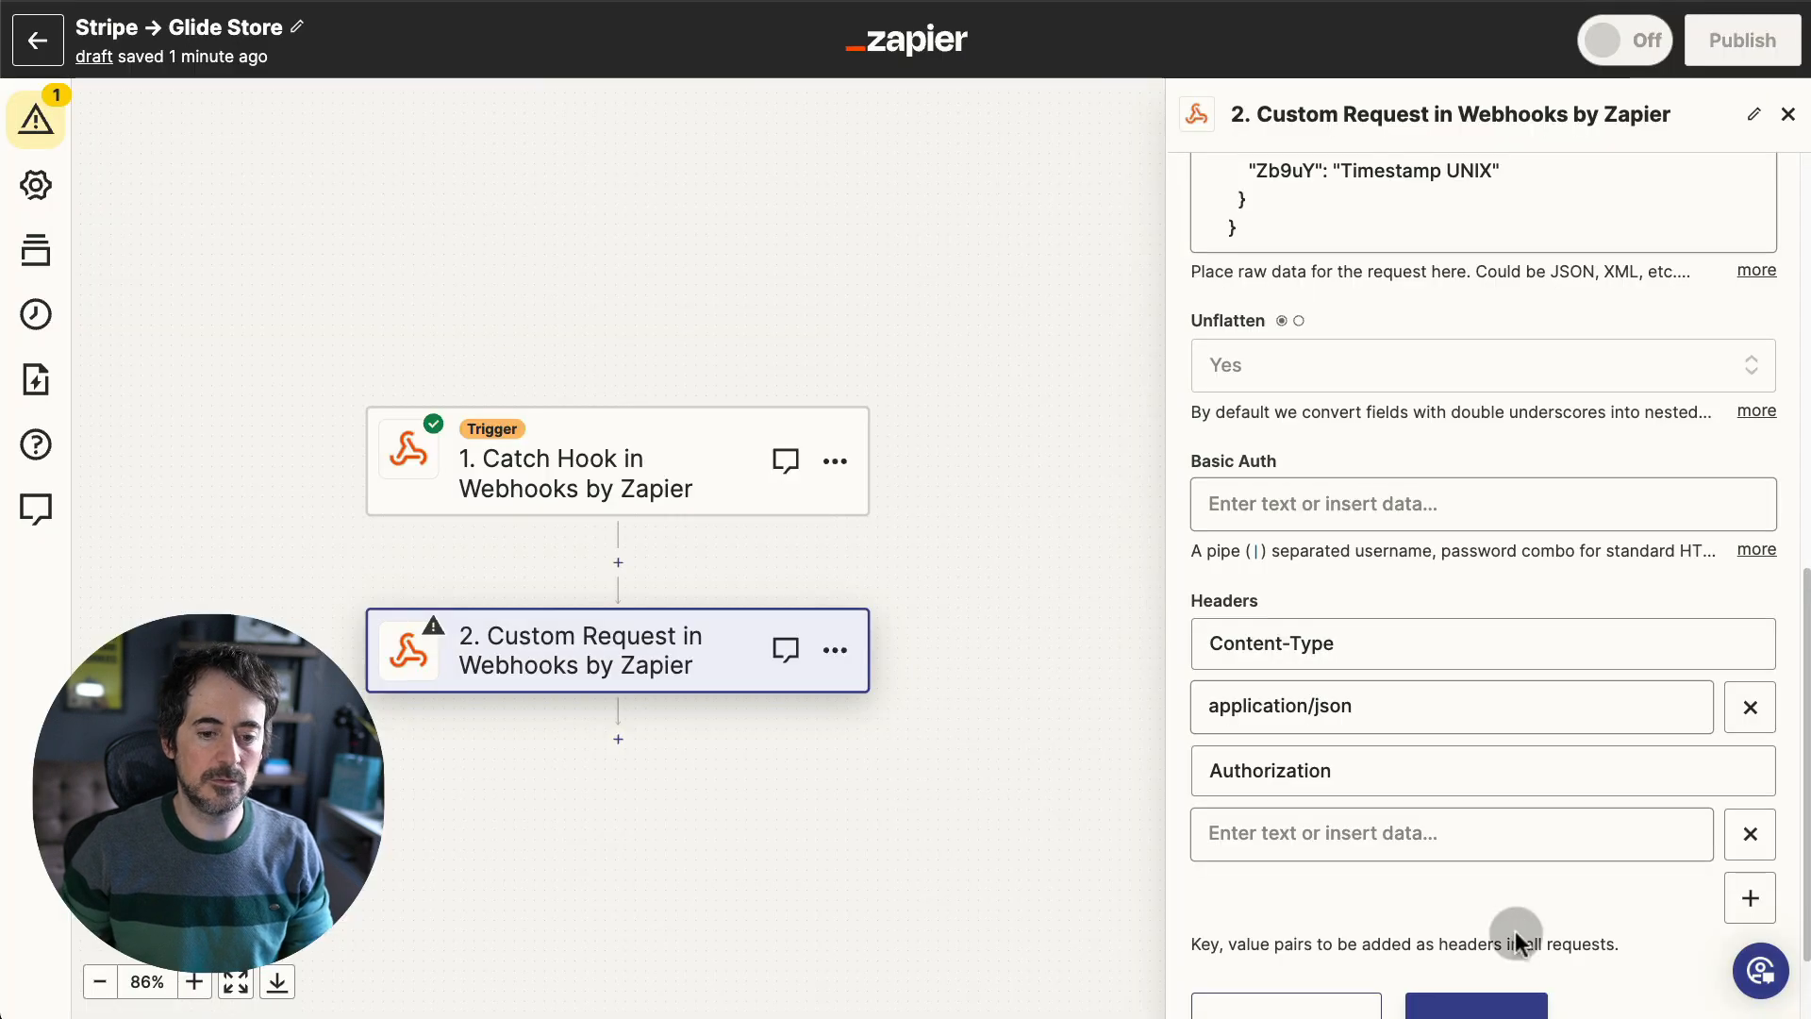
click(1405, 831)
key(ctrl+v)
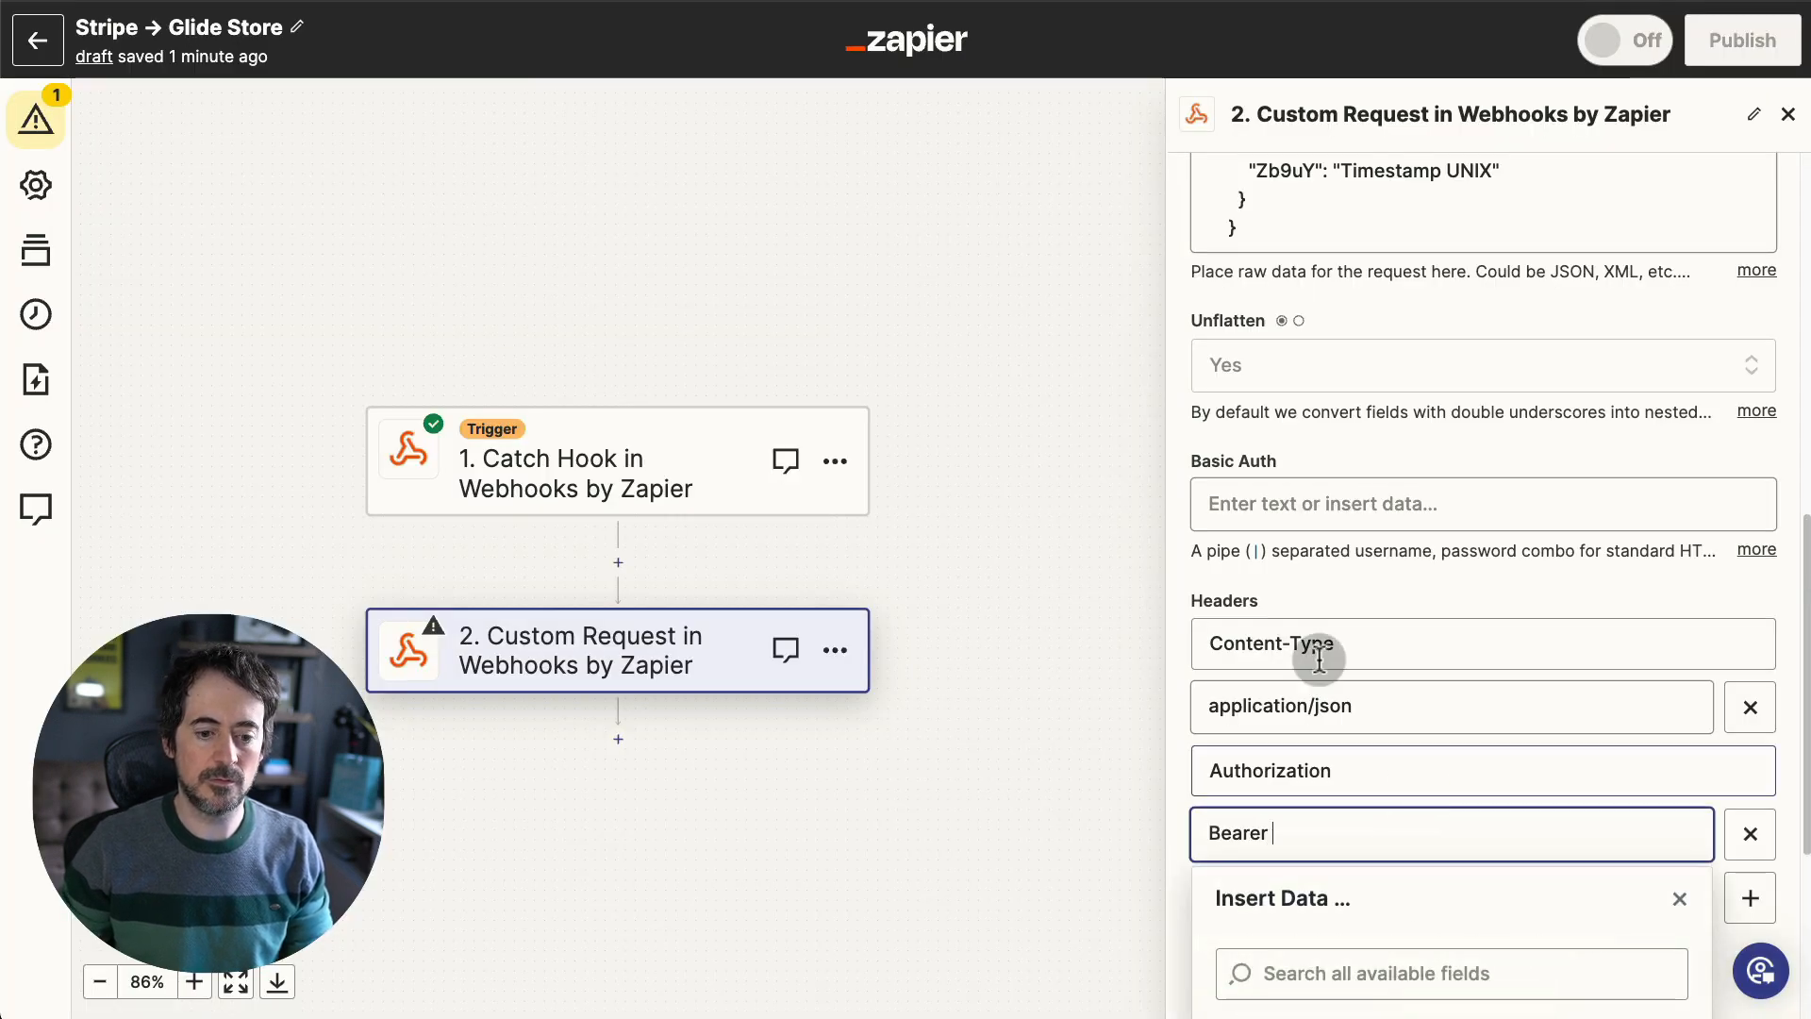
- Append the copied Glide secret token after Bearer in the Authorization value
key(ctrl+Tab)
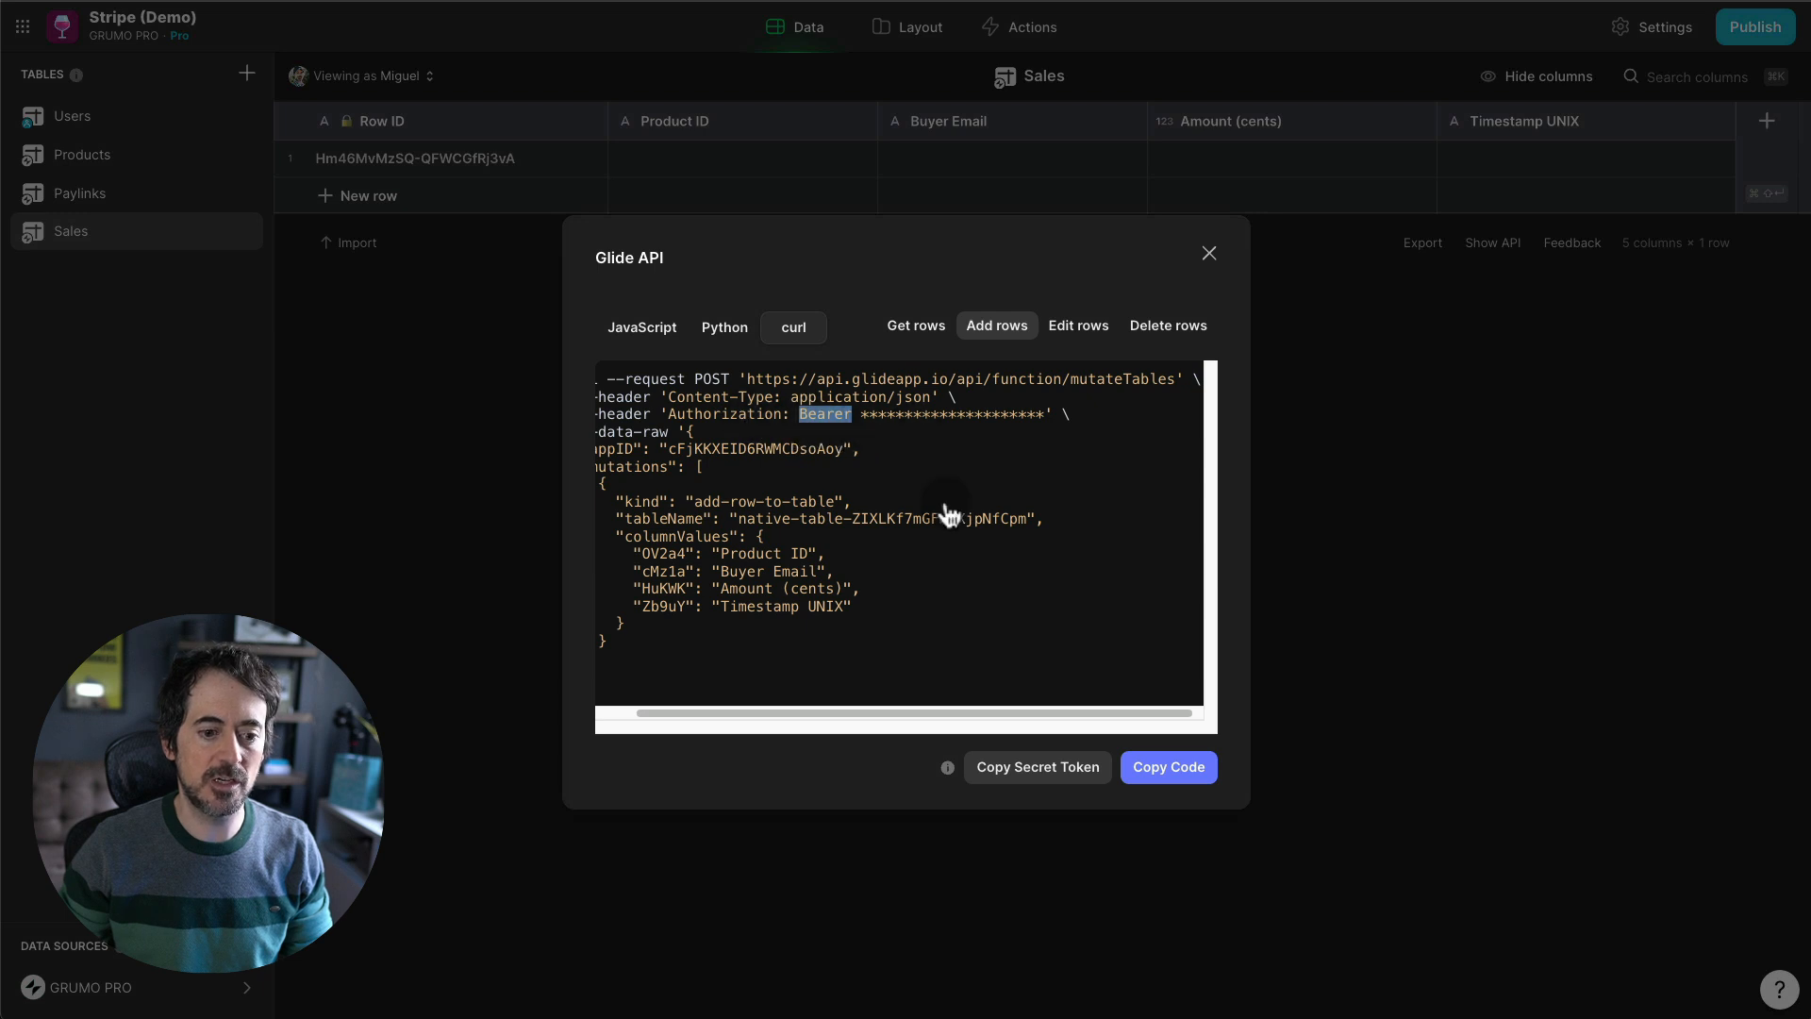
click(1050, 779)
key(ctrl+Tab)
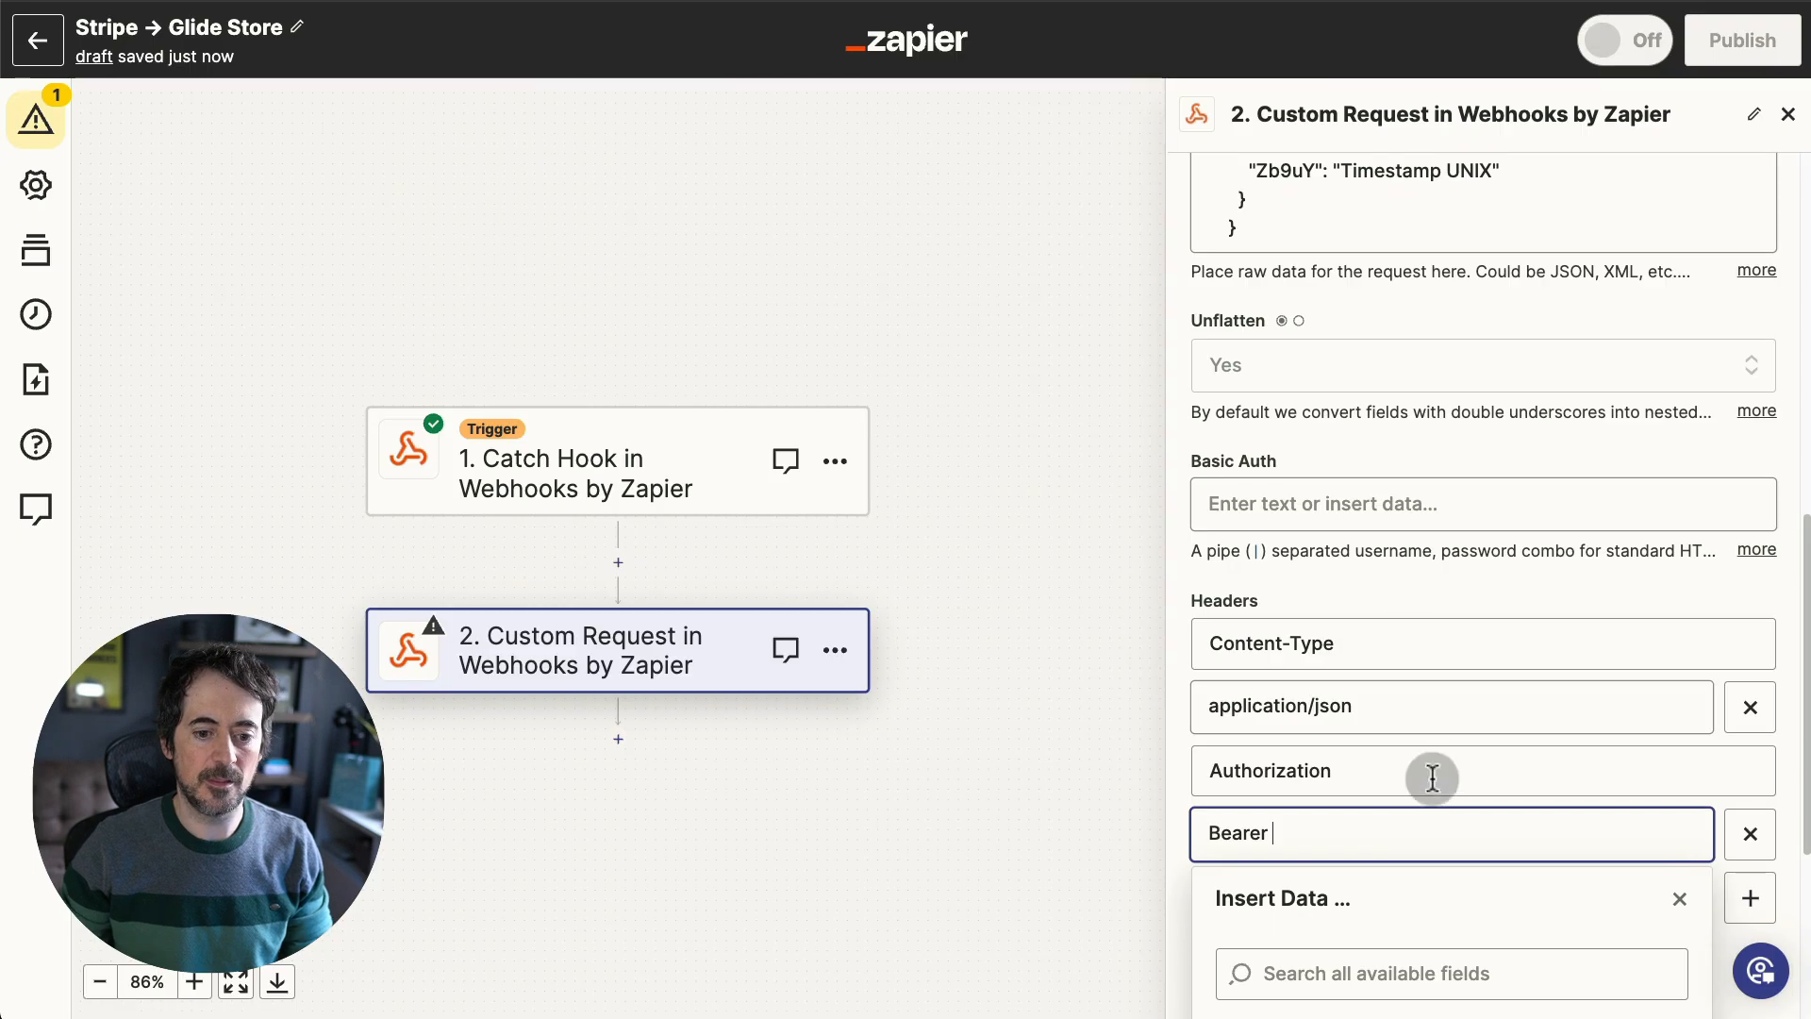
key(ctrl+v)
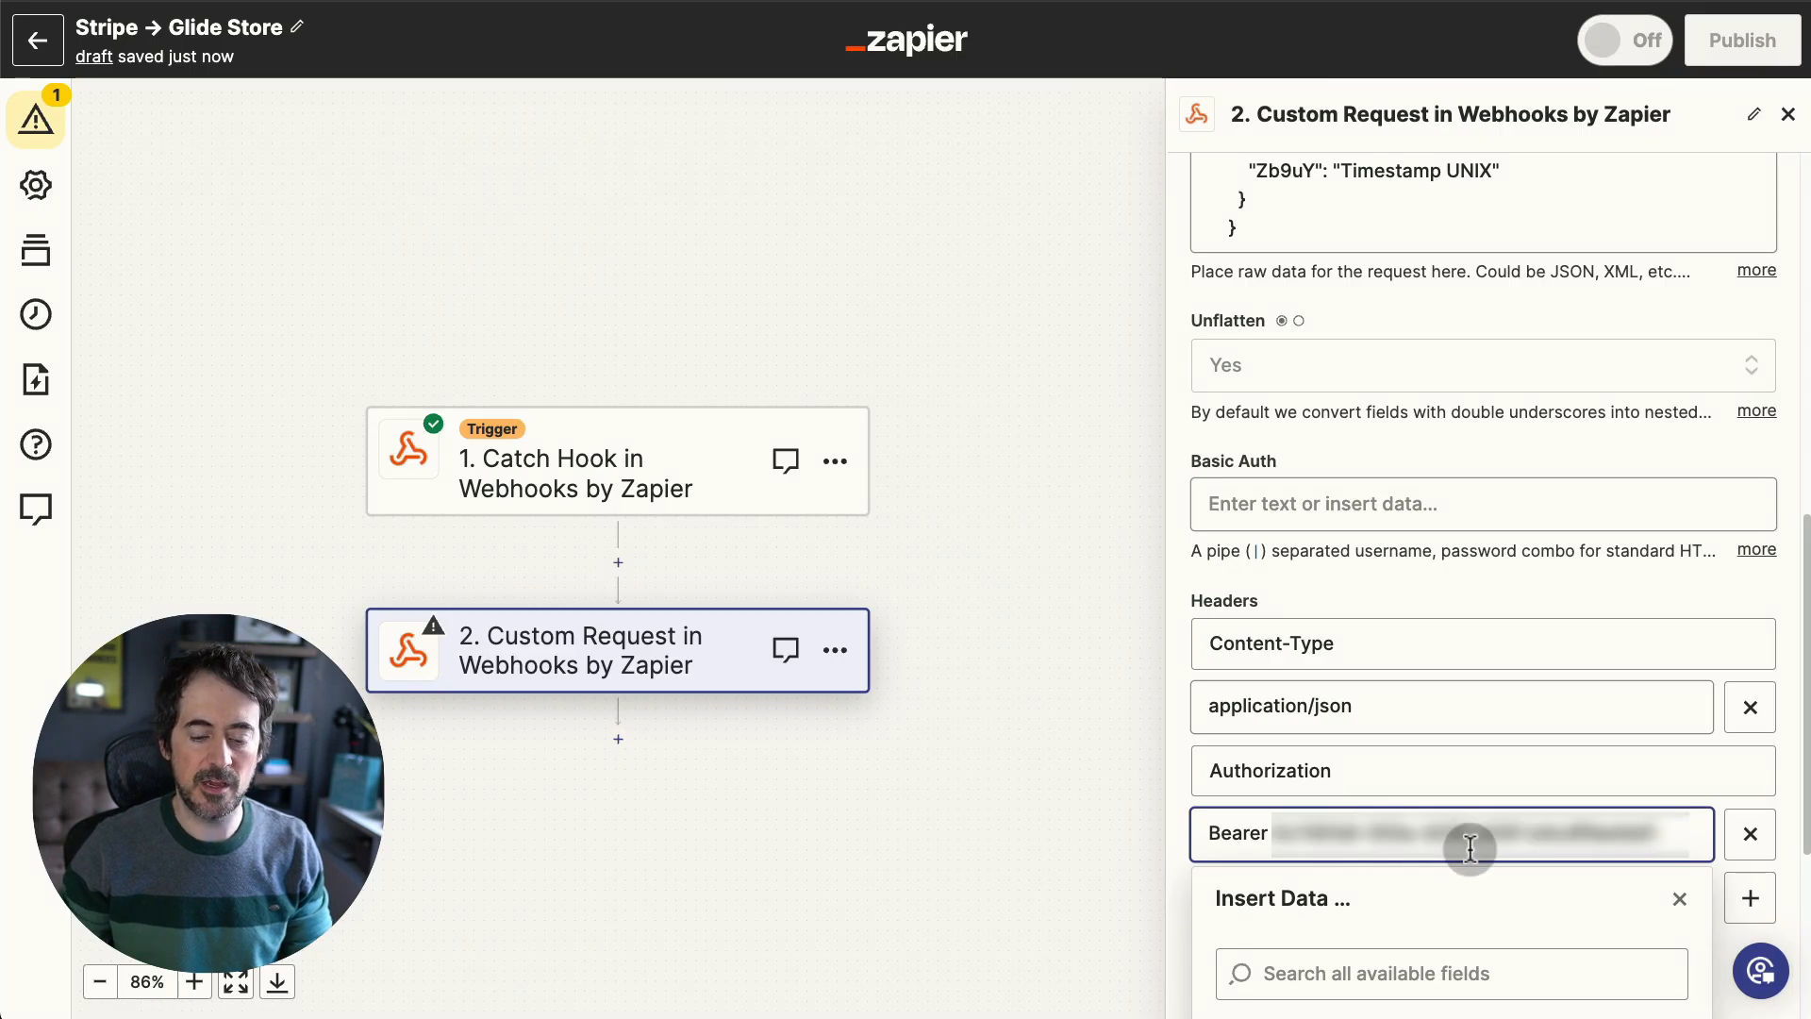
- Check the Product ID placeholder in the Data JSON, then close Glide's API dialog
scroll(1475, 556, up, 5)
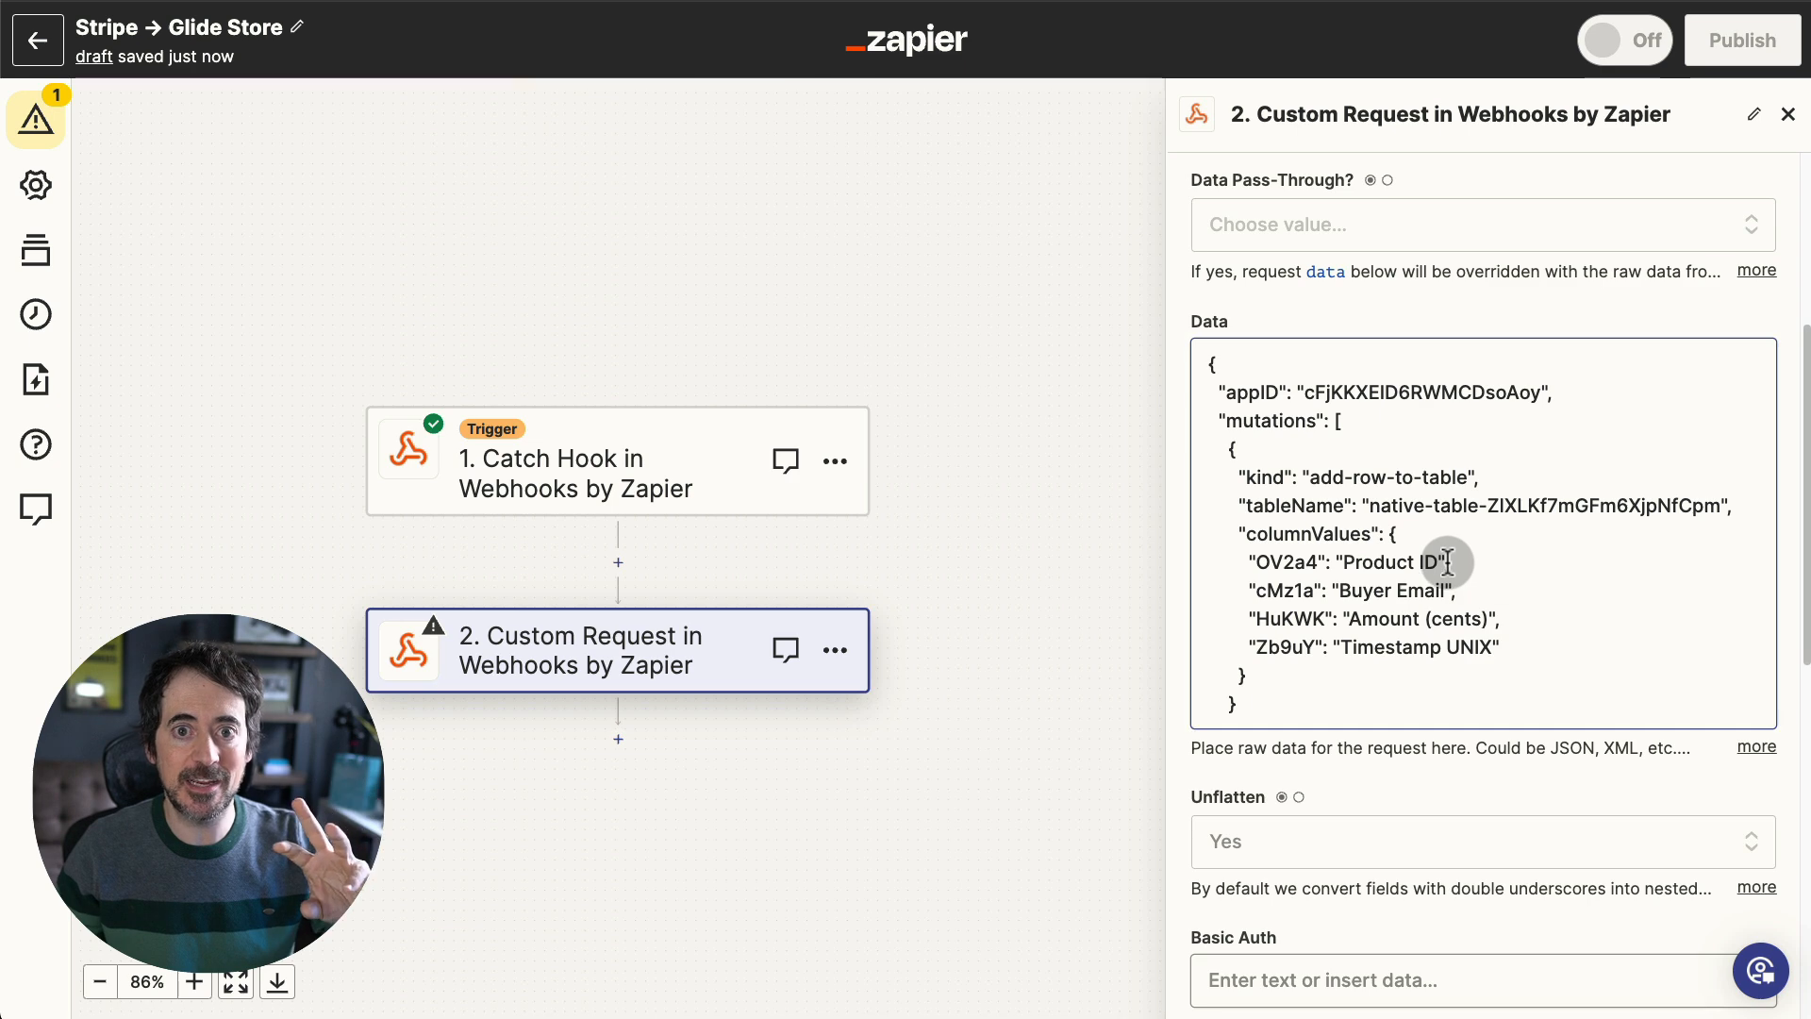
drag(1440, 563, 1346, 558)
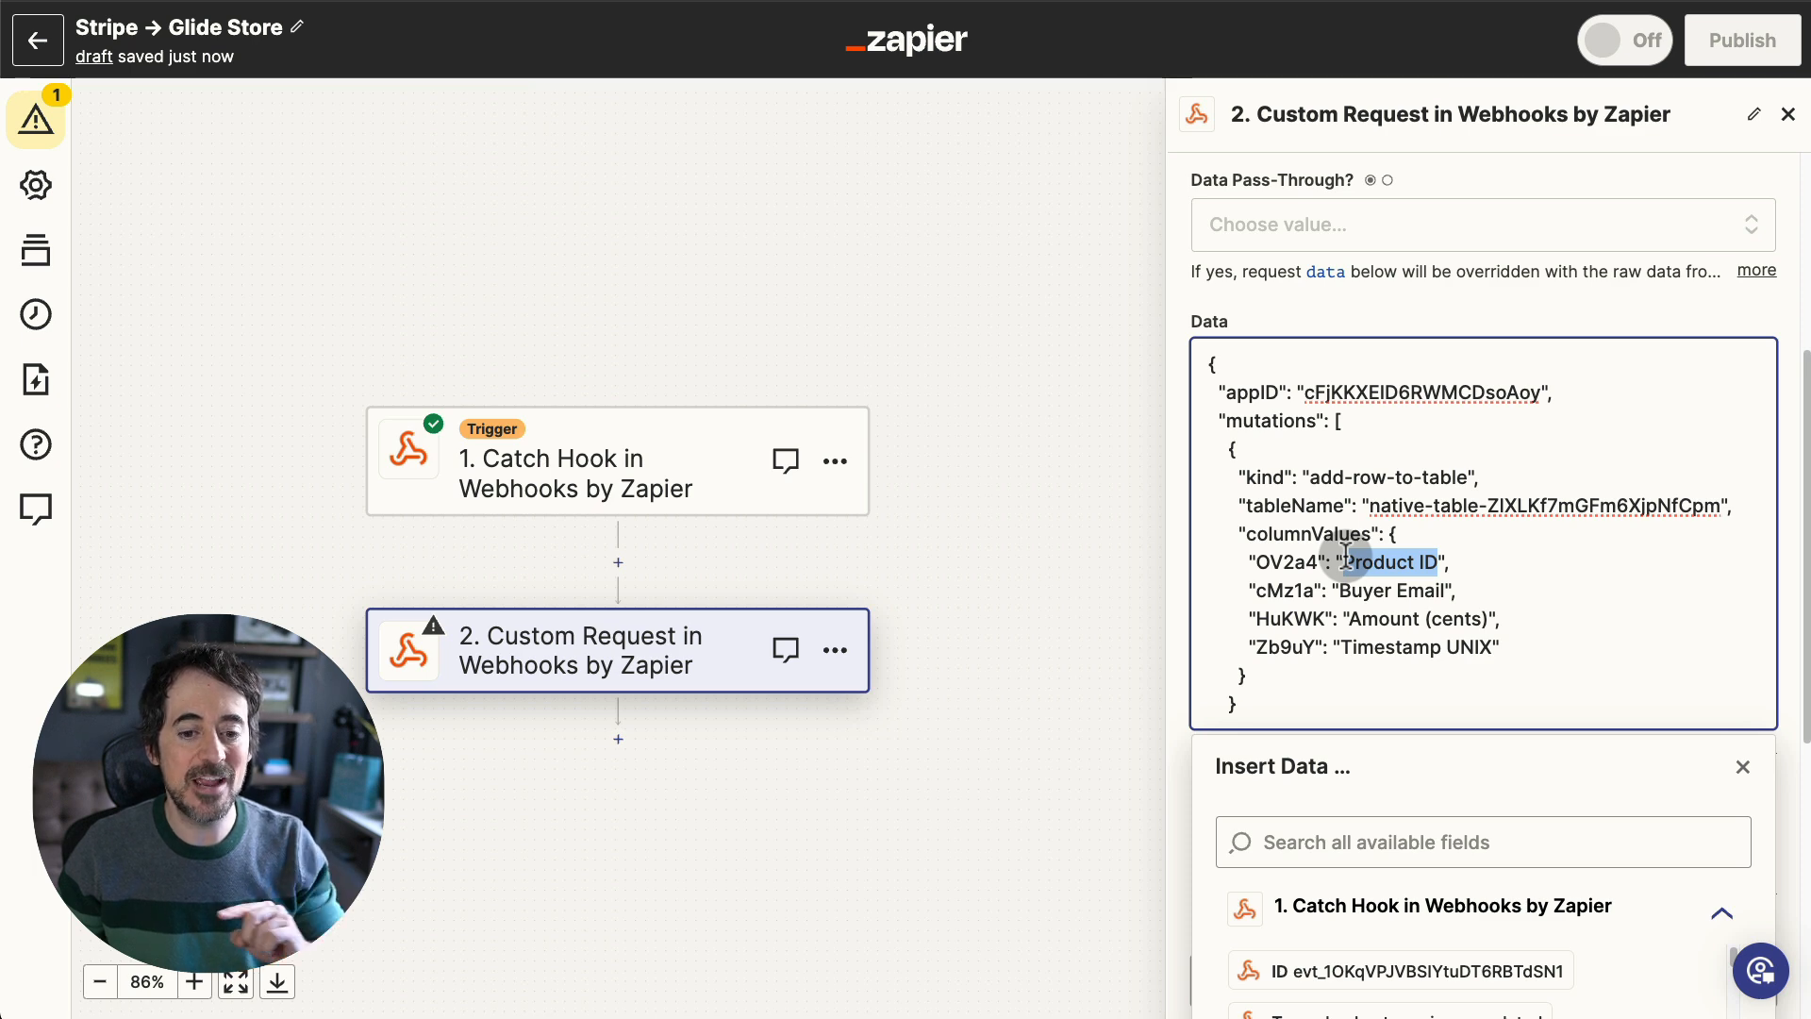
click(496, 142)
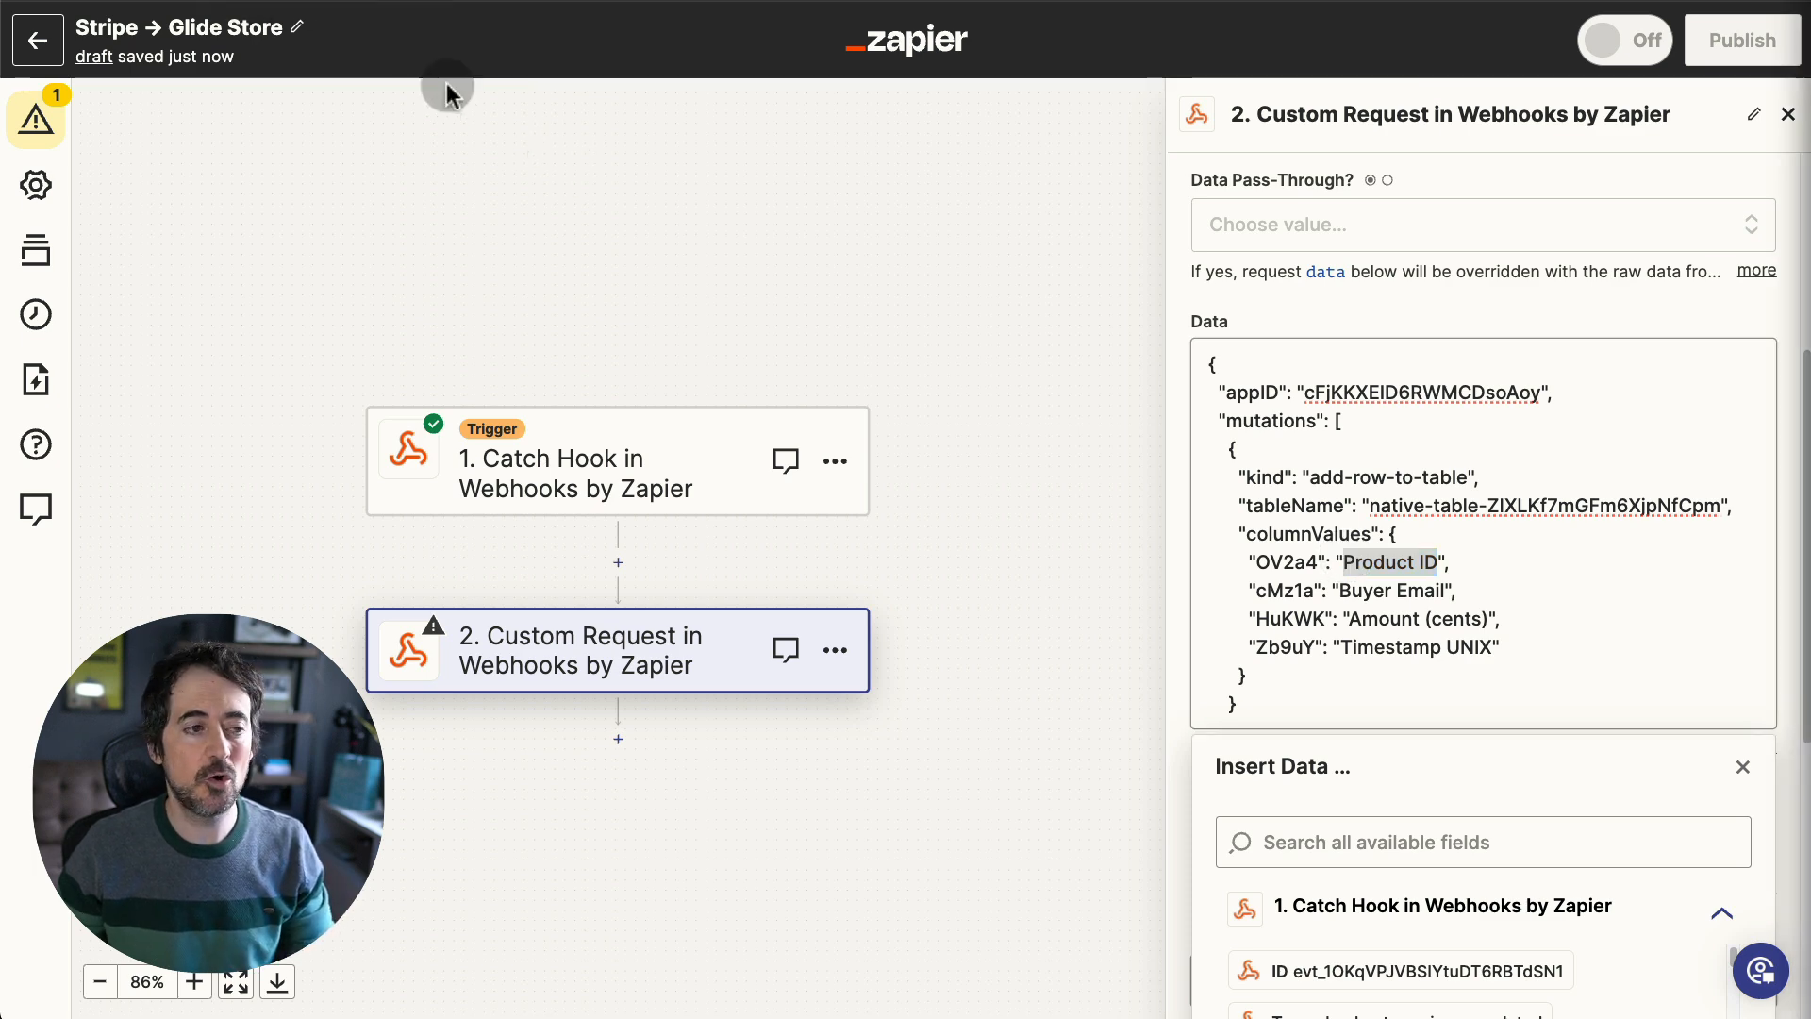
click(262, 2)
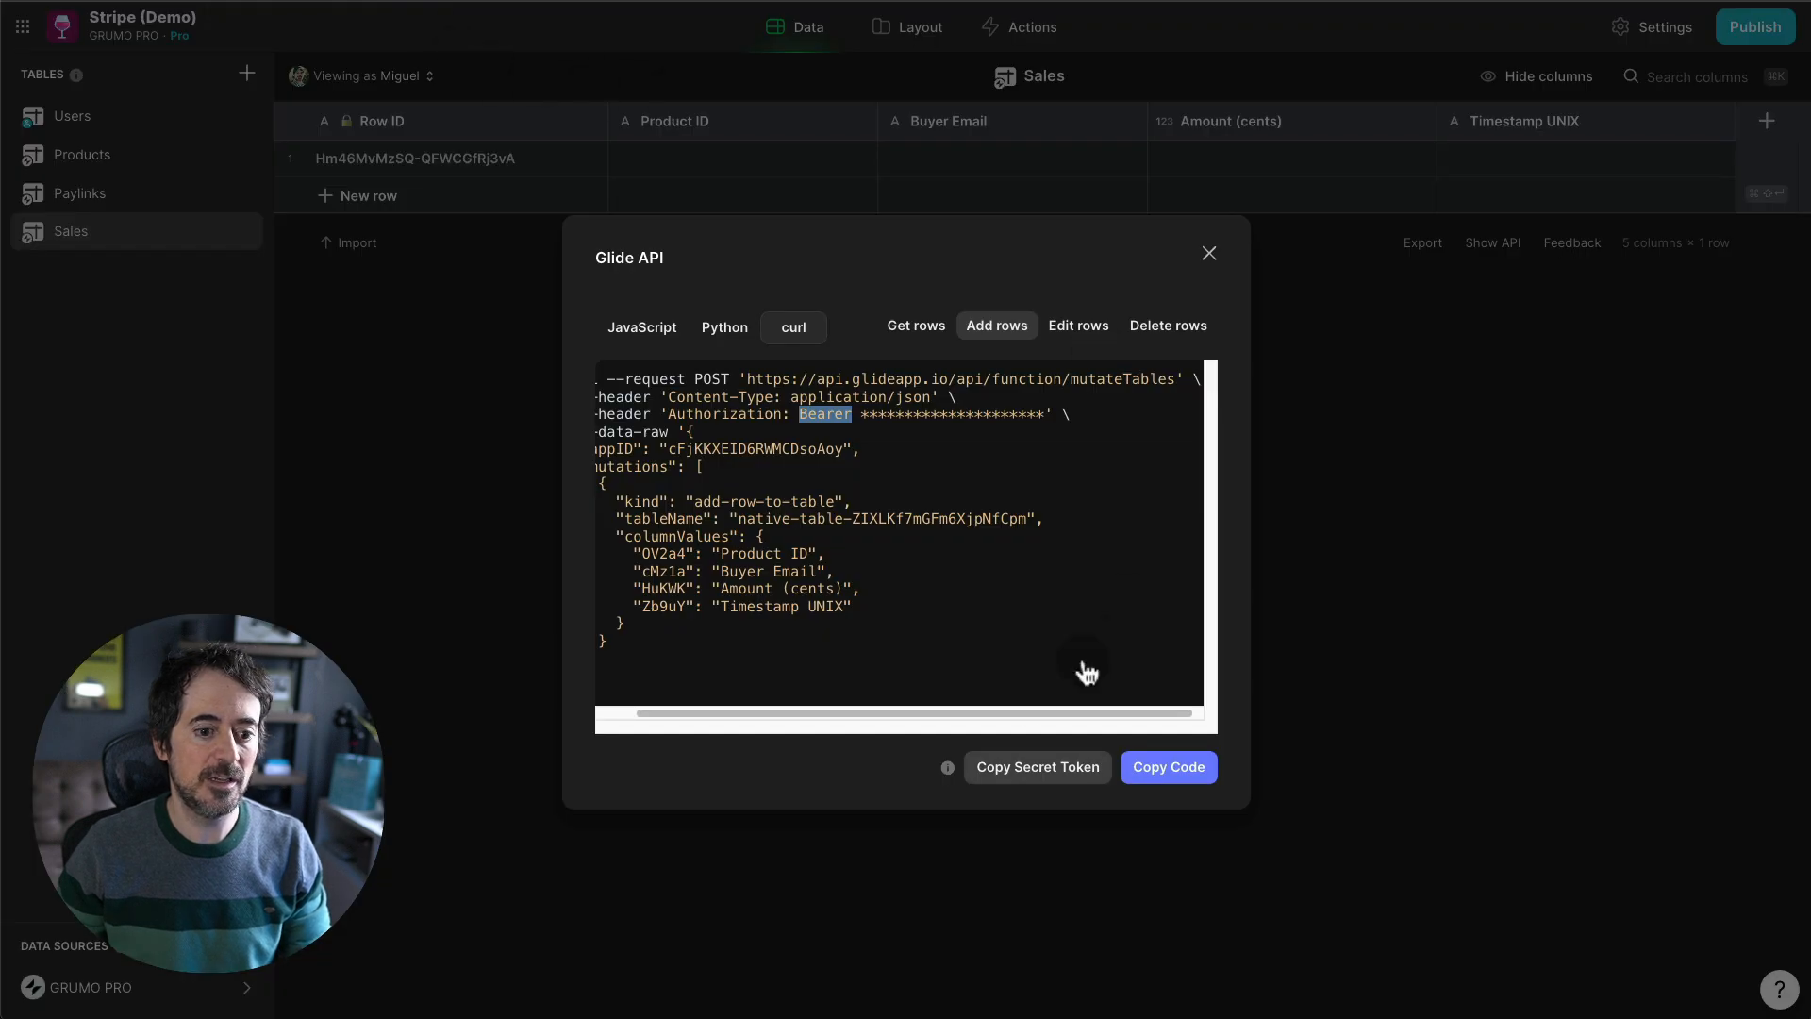
click(1488, 553)
- Open Products and add a Payment Link column pulling the Paylinks Stripe Link values
click(142, 158)
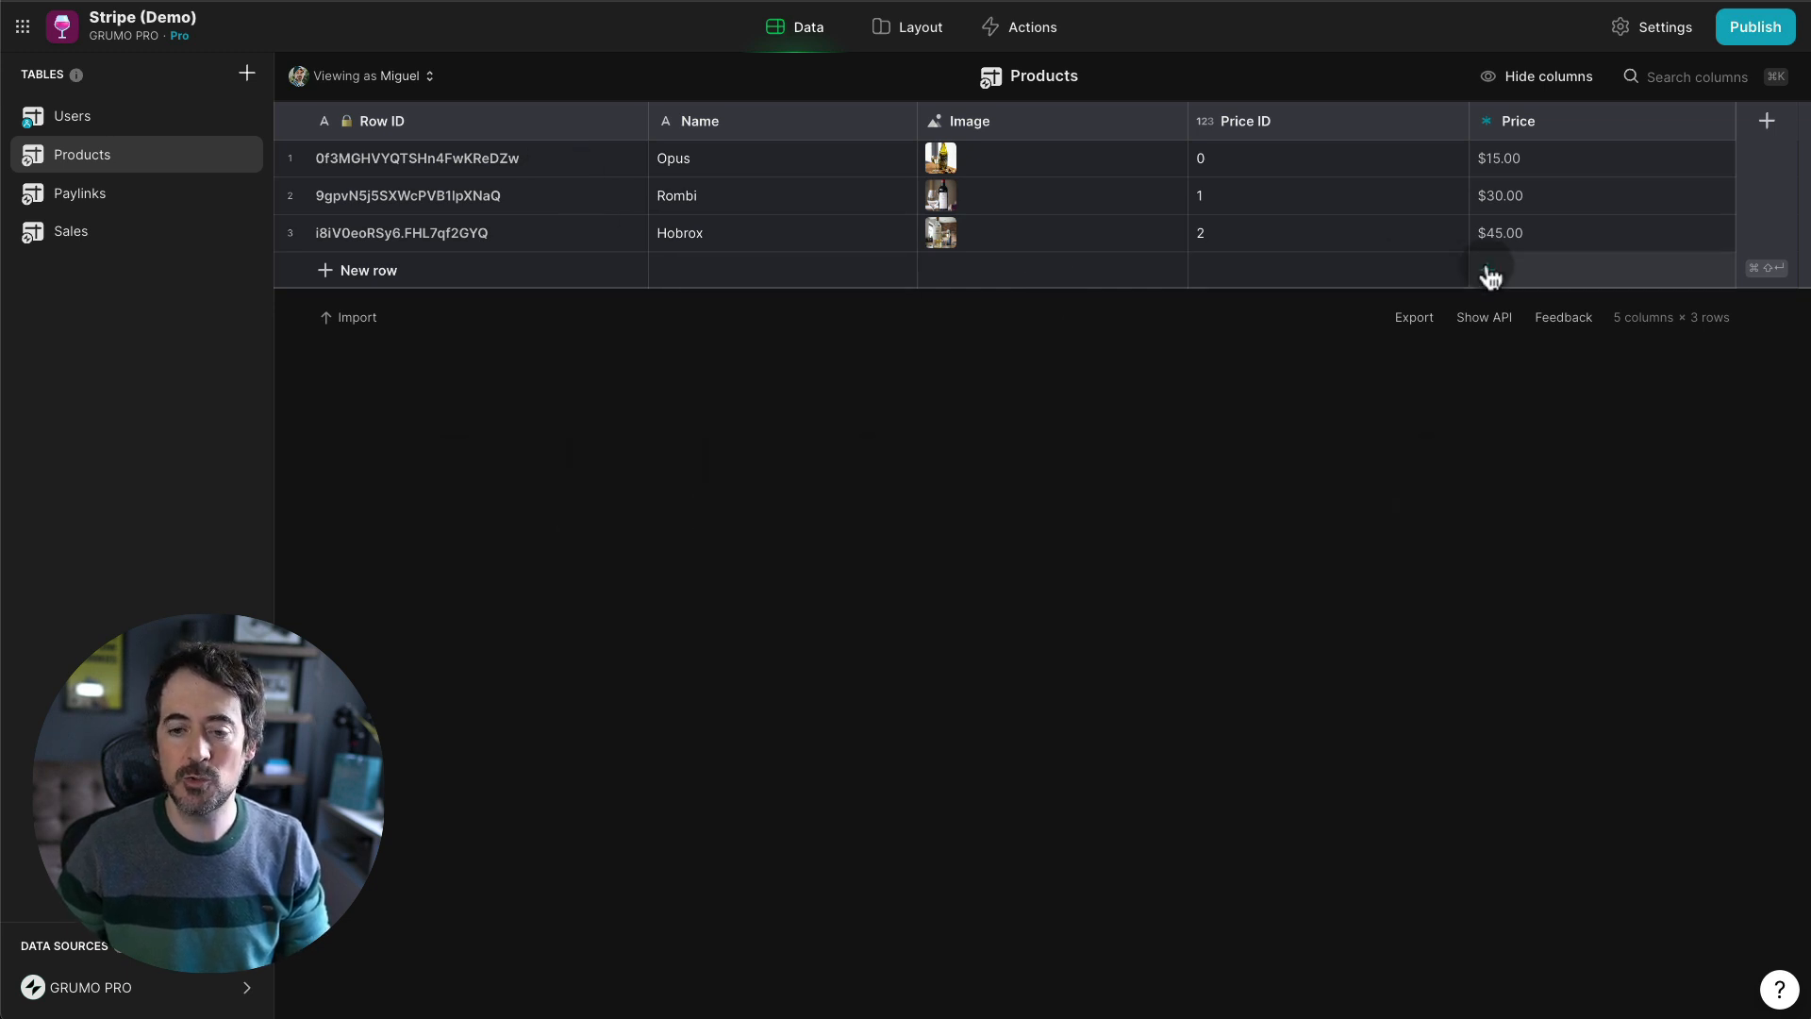
click(1716, 123)
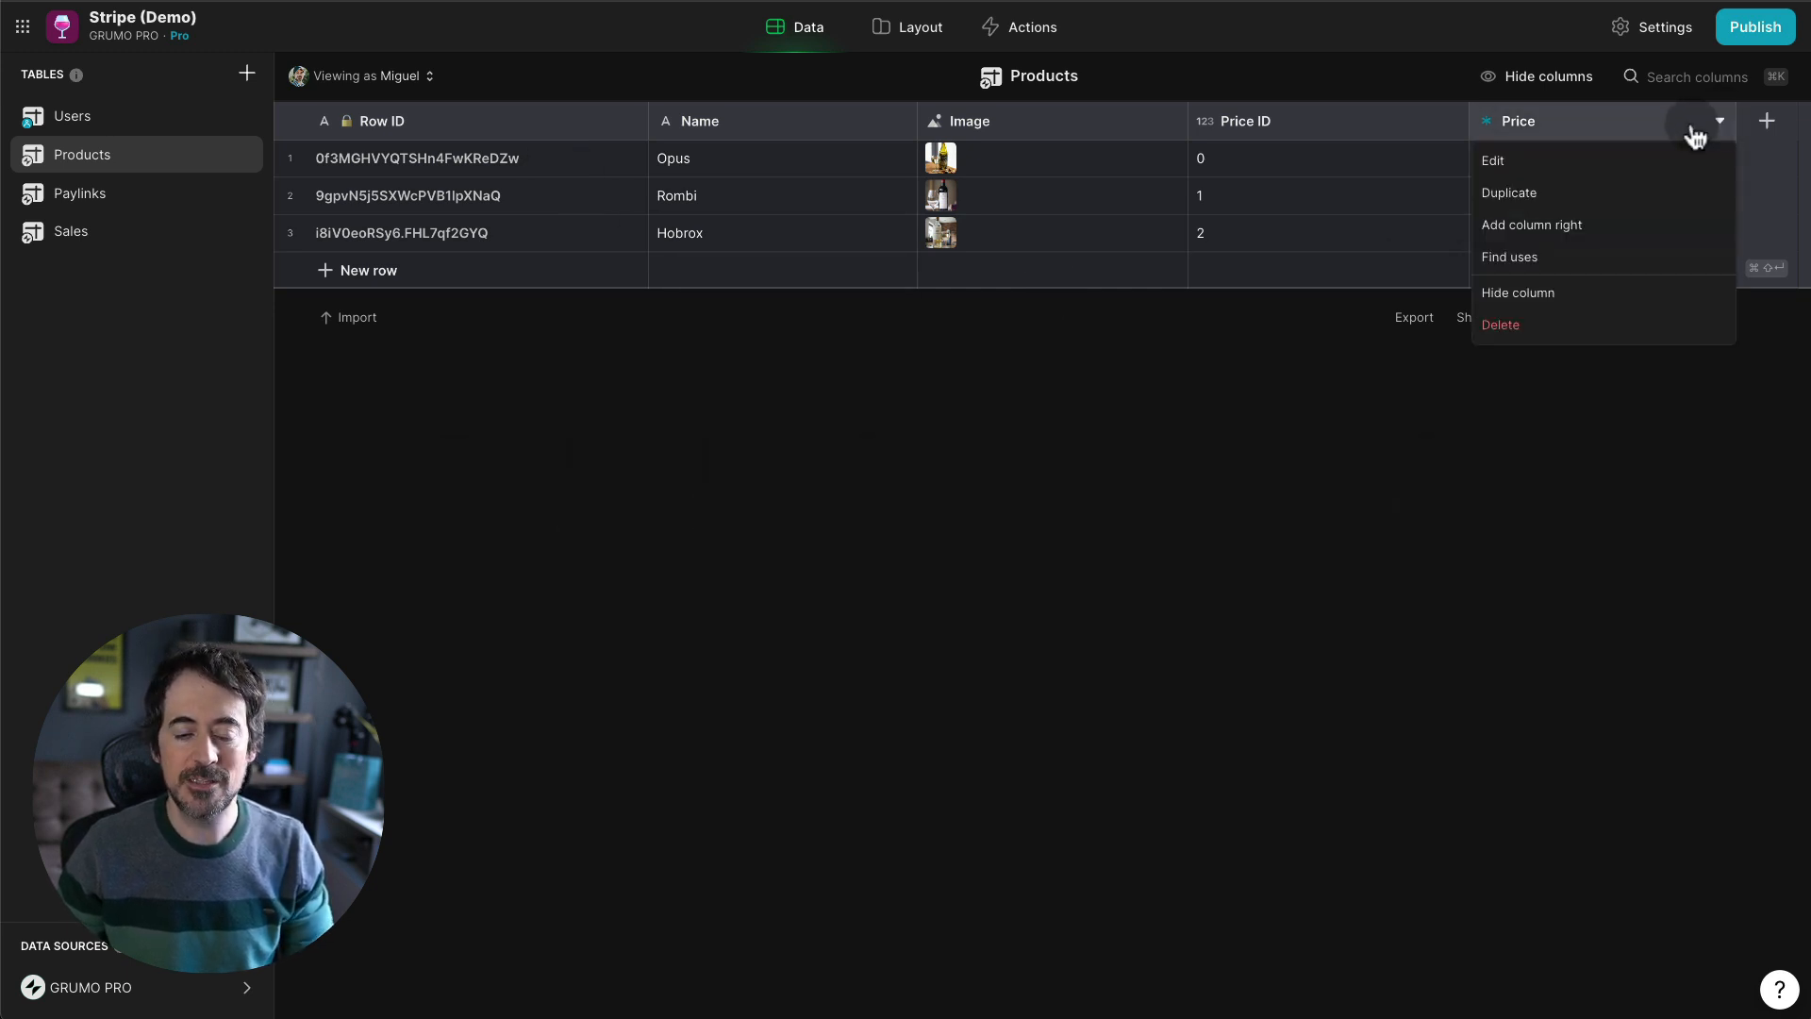
click(1579, 198)
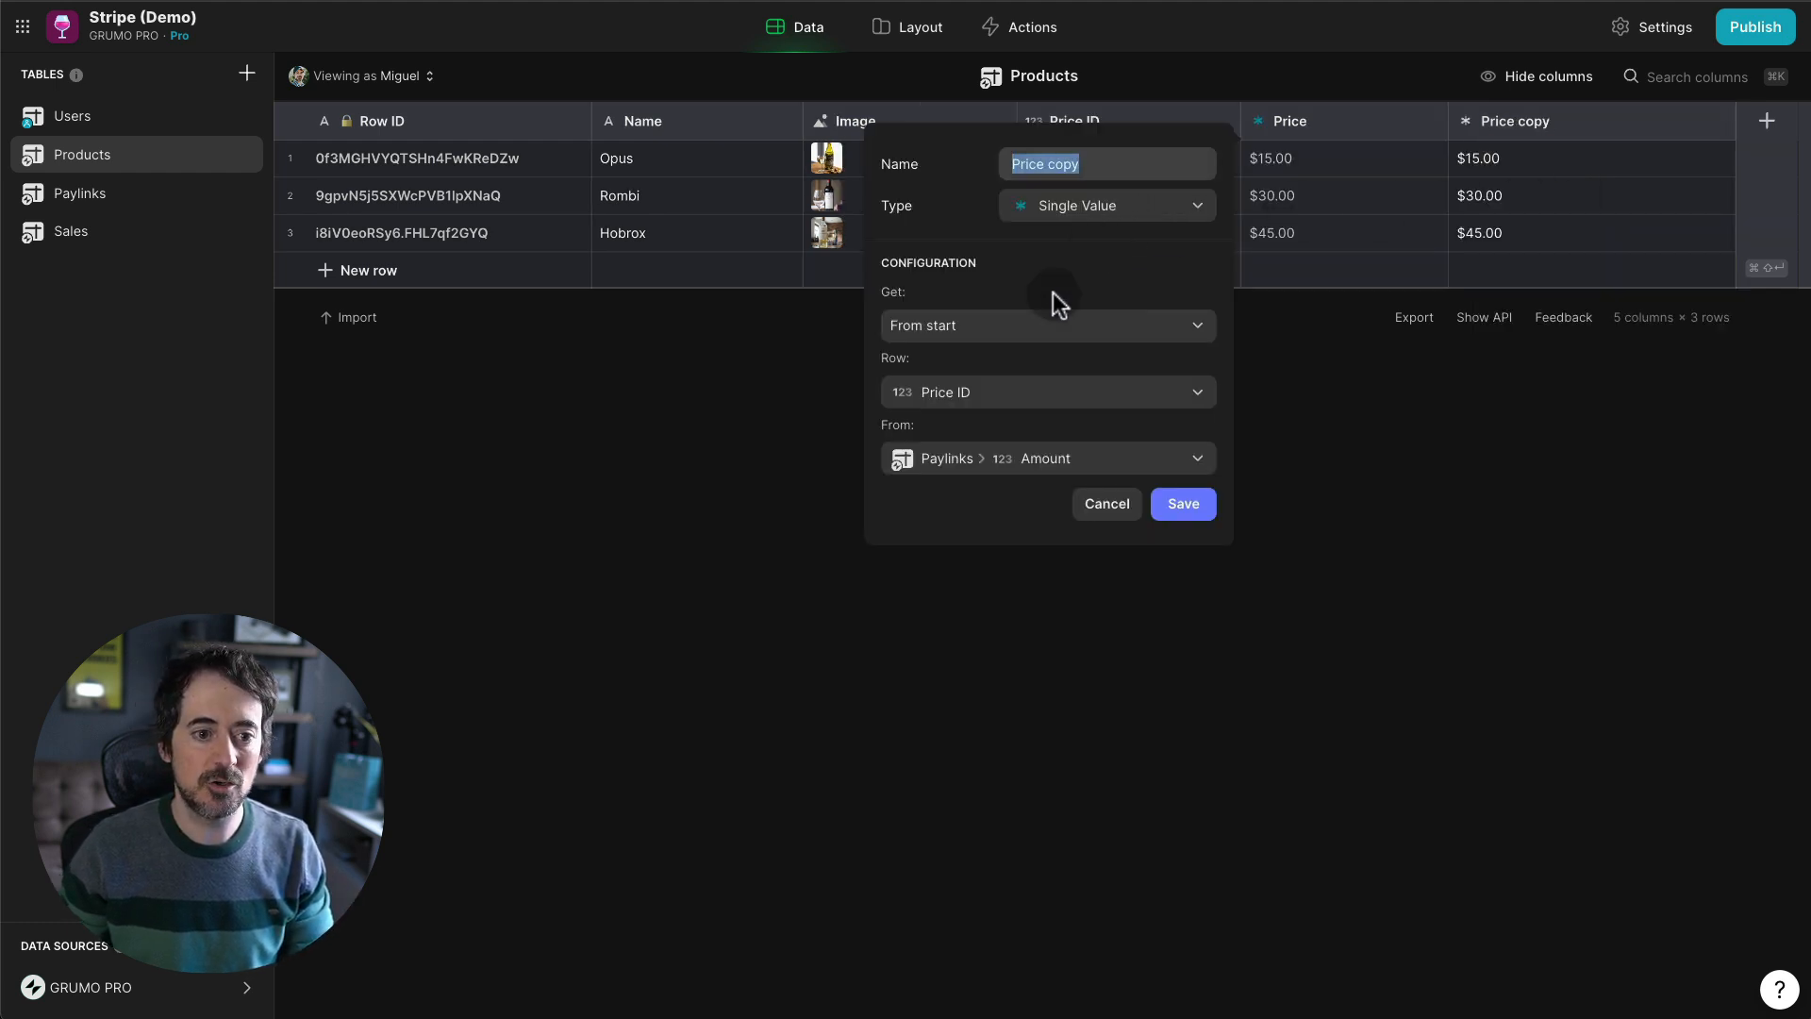
text(Payment Link)
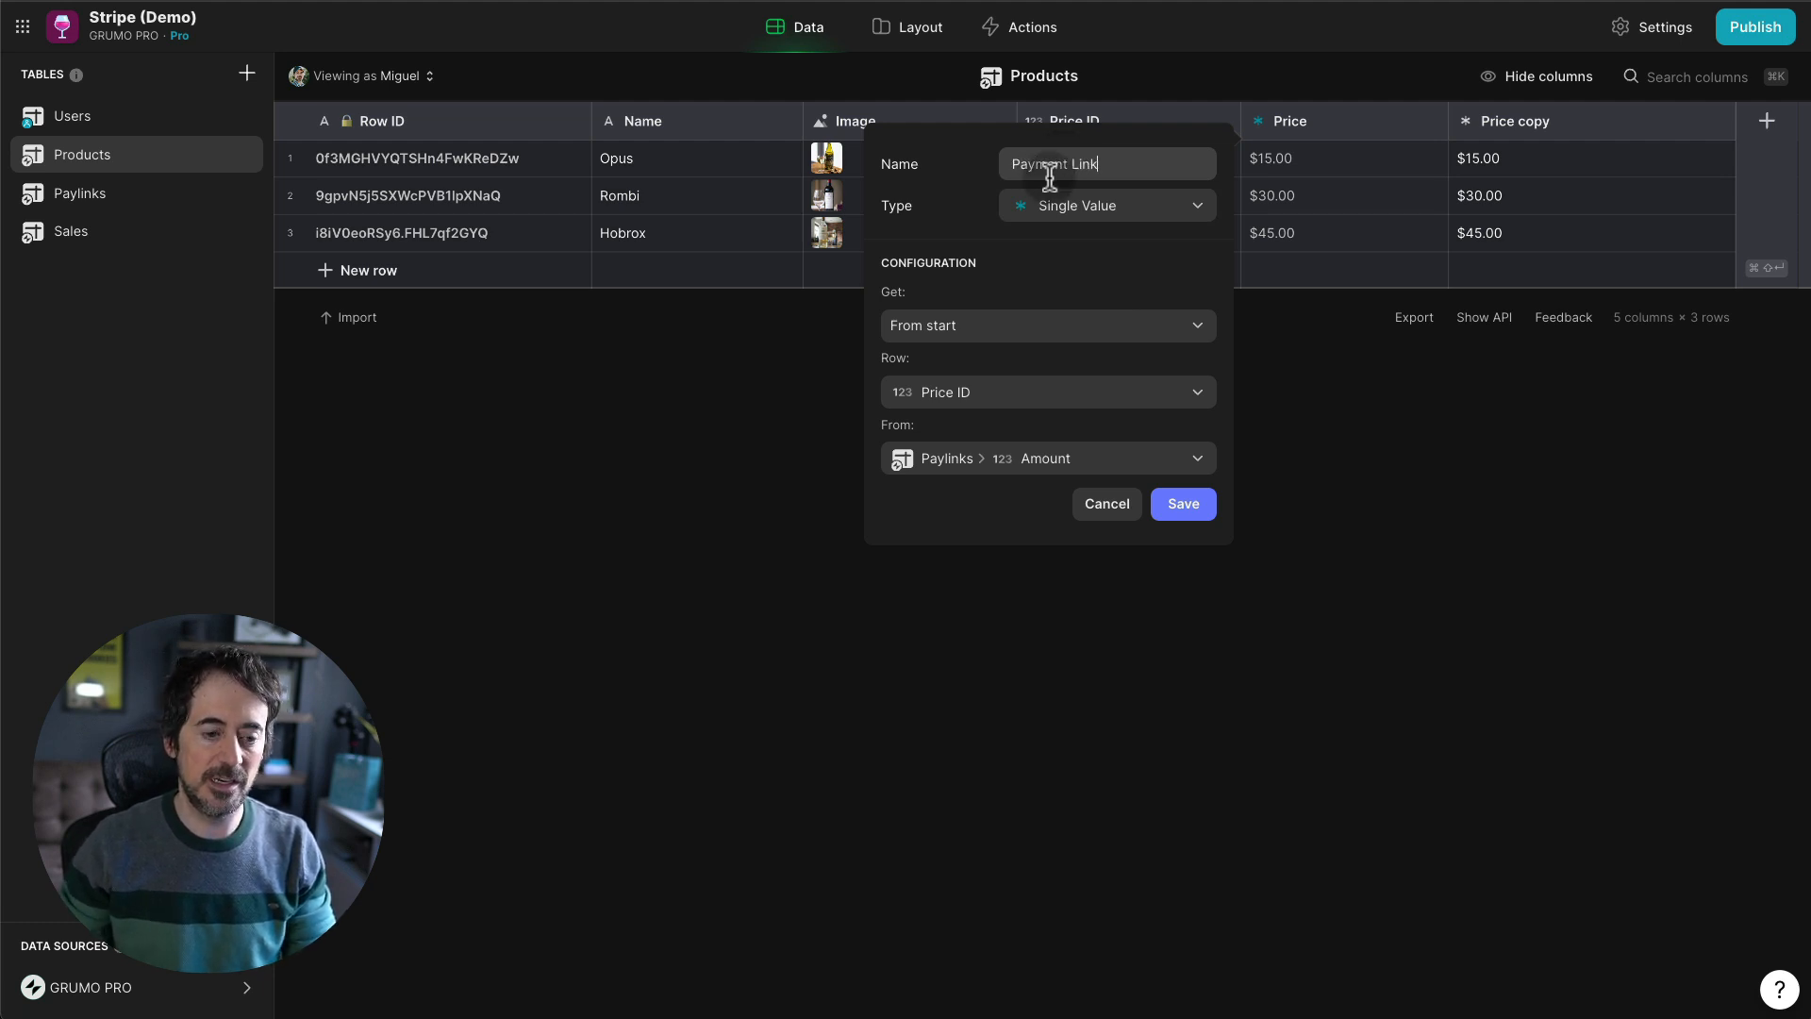
click(1034, 457)
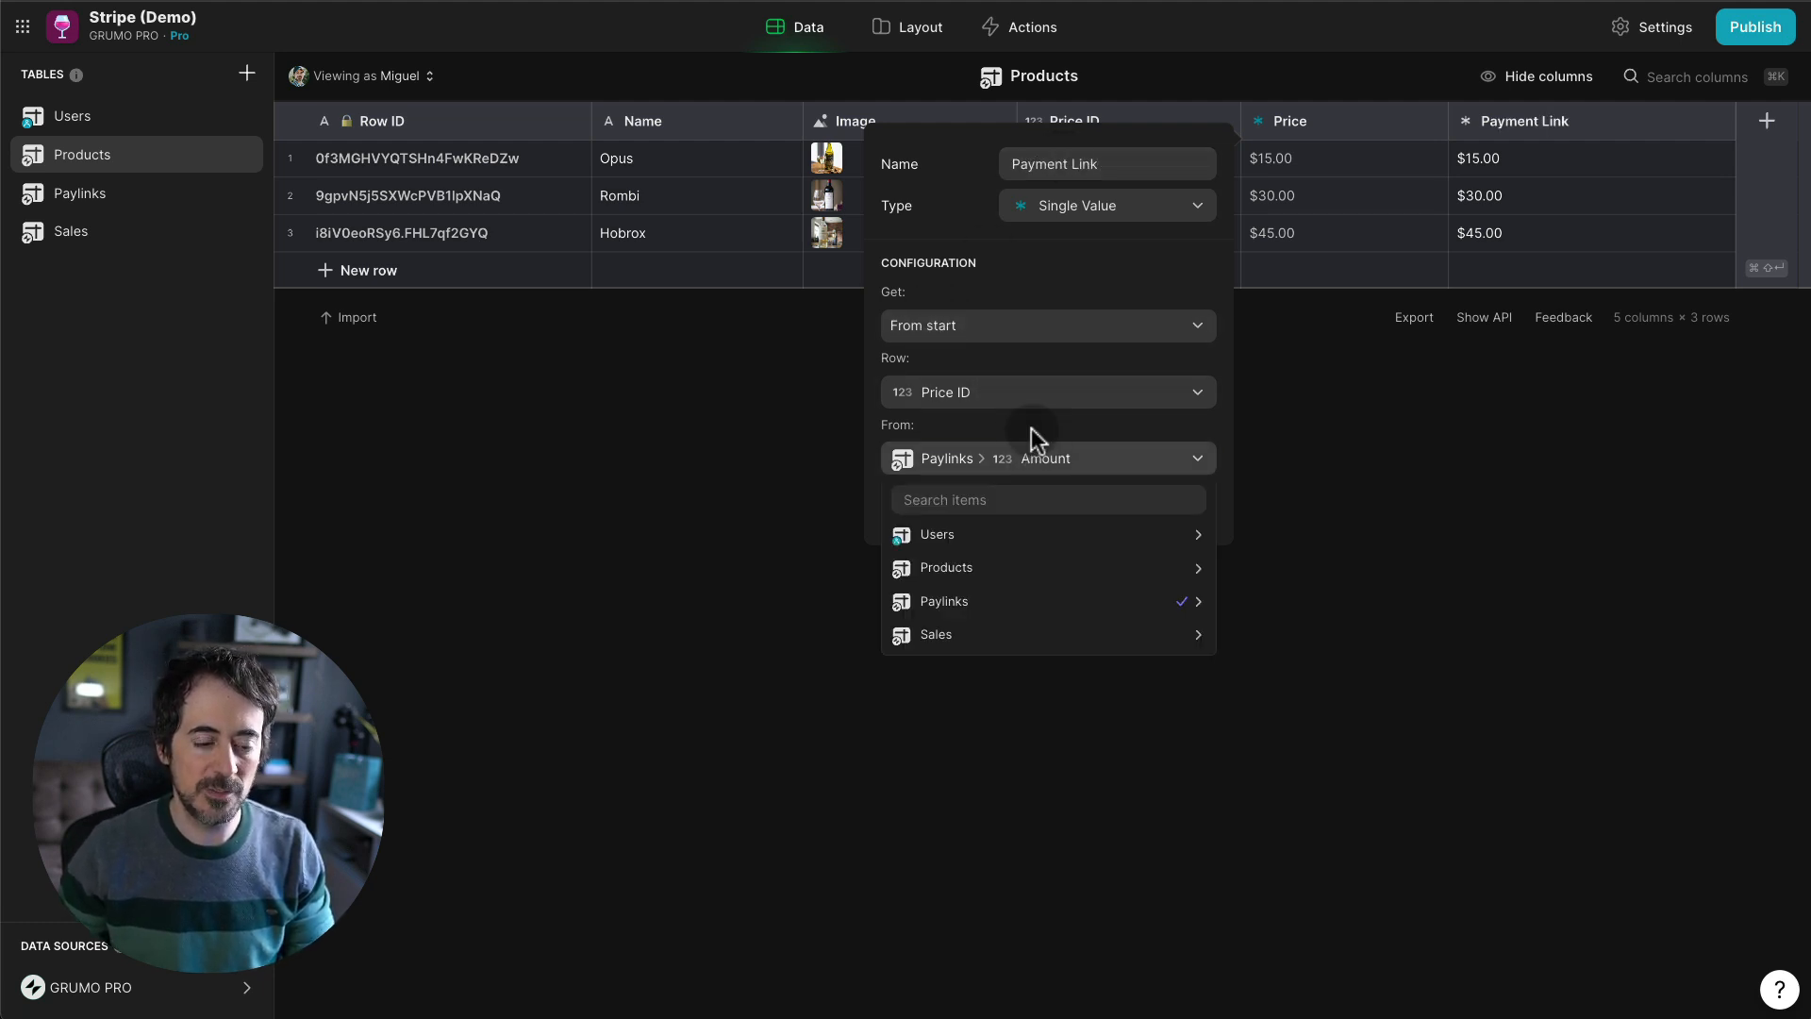
mouse_move(1038, 604)
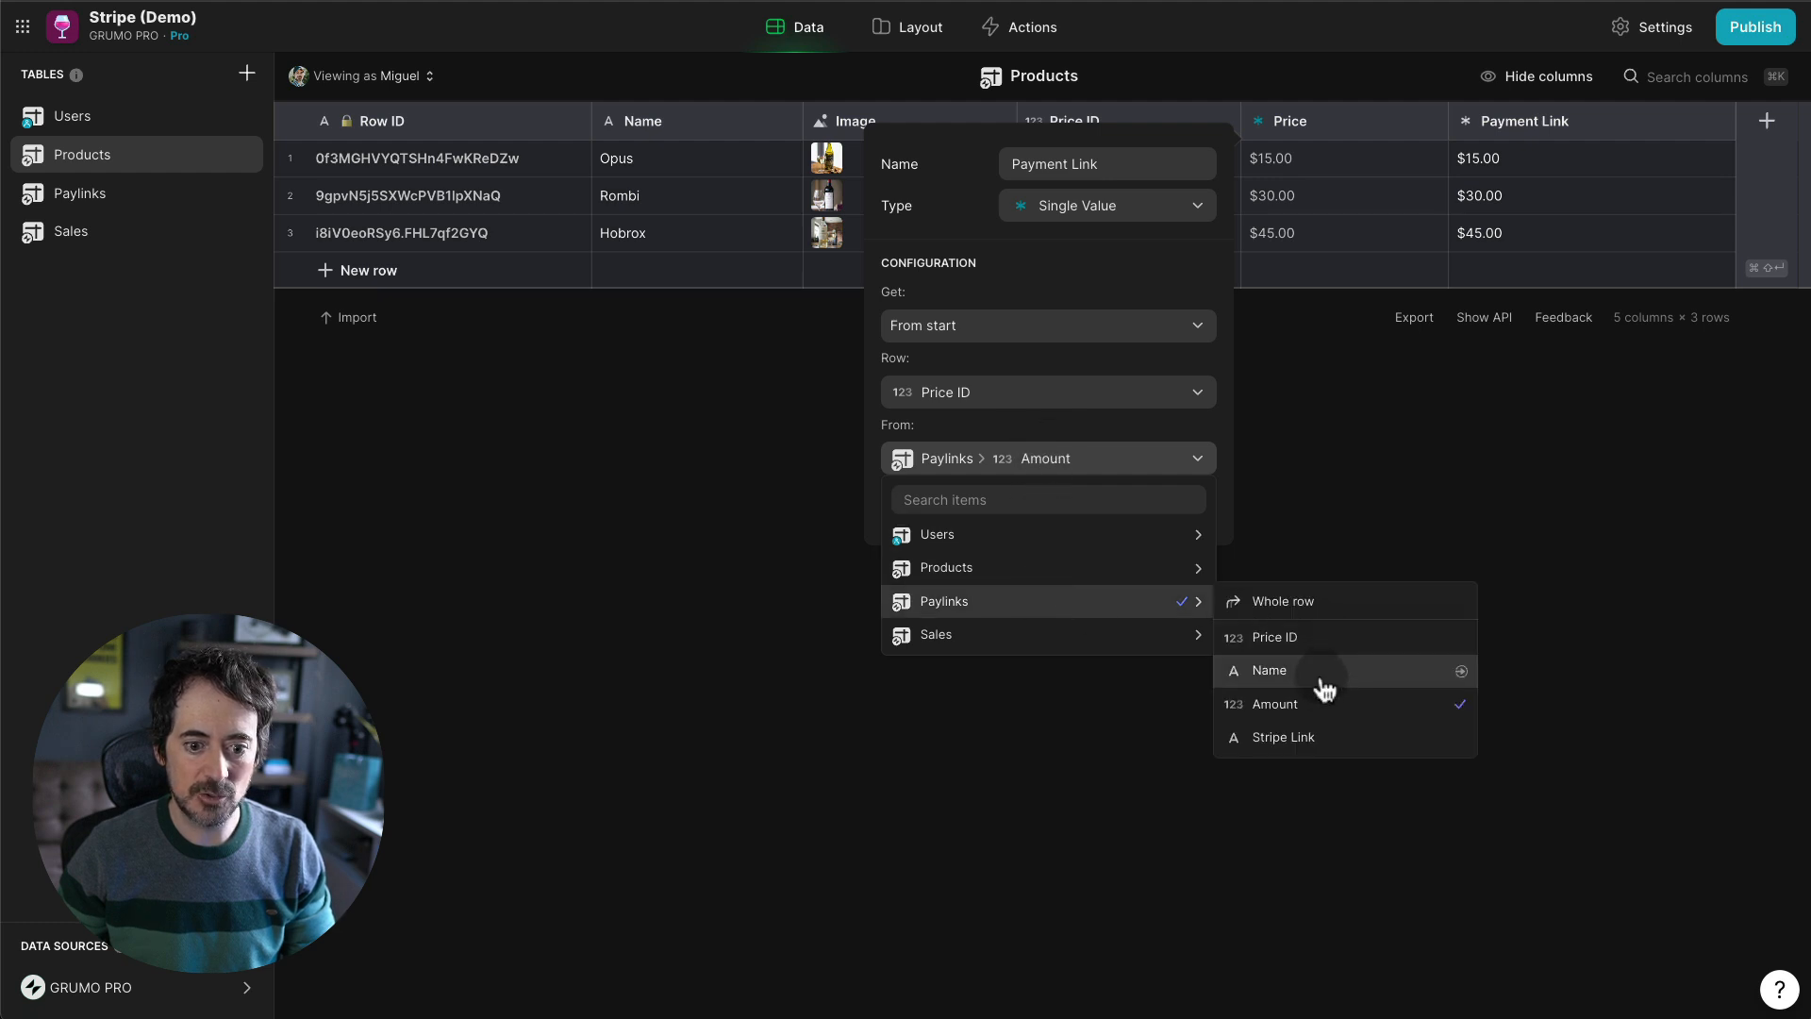
click(1314, 737)
click(1190, 508)
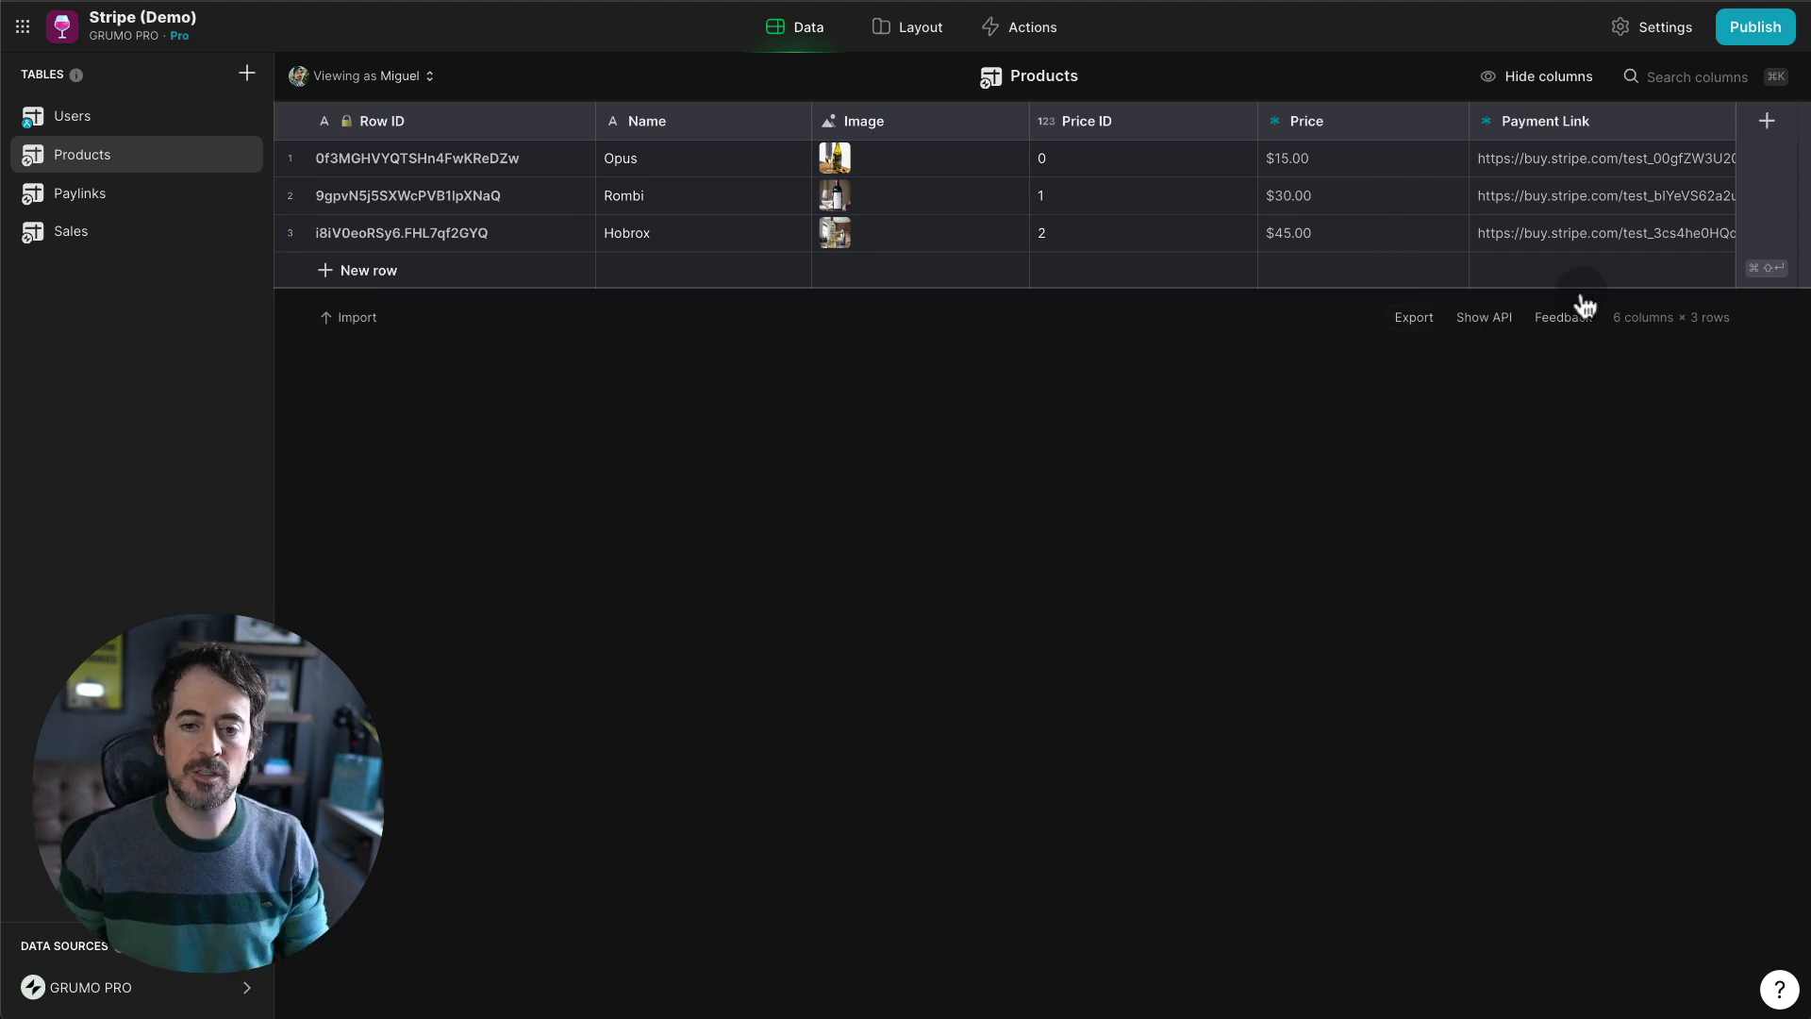
- Add a Template column named 'Payment Link + Parameters' with the pasted URL parameter template
click(1767, 120)
triple_click(1213, 168)
text(Payment)
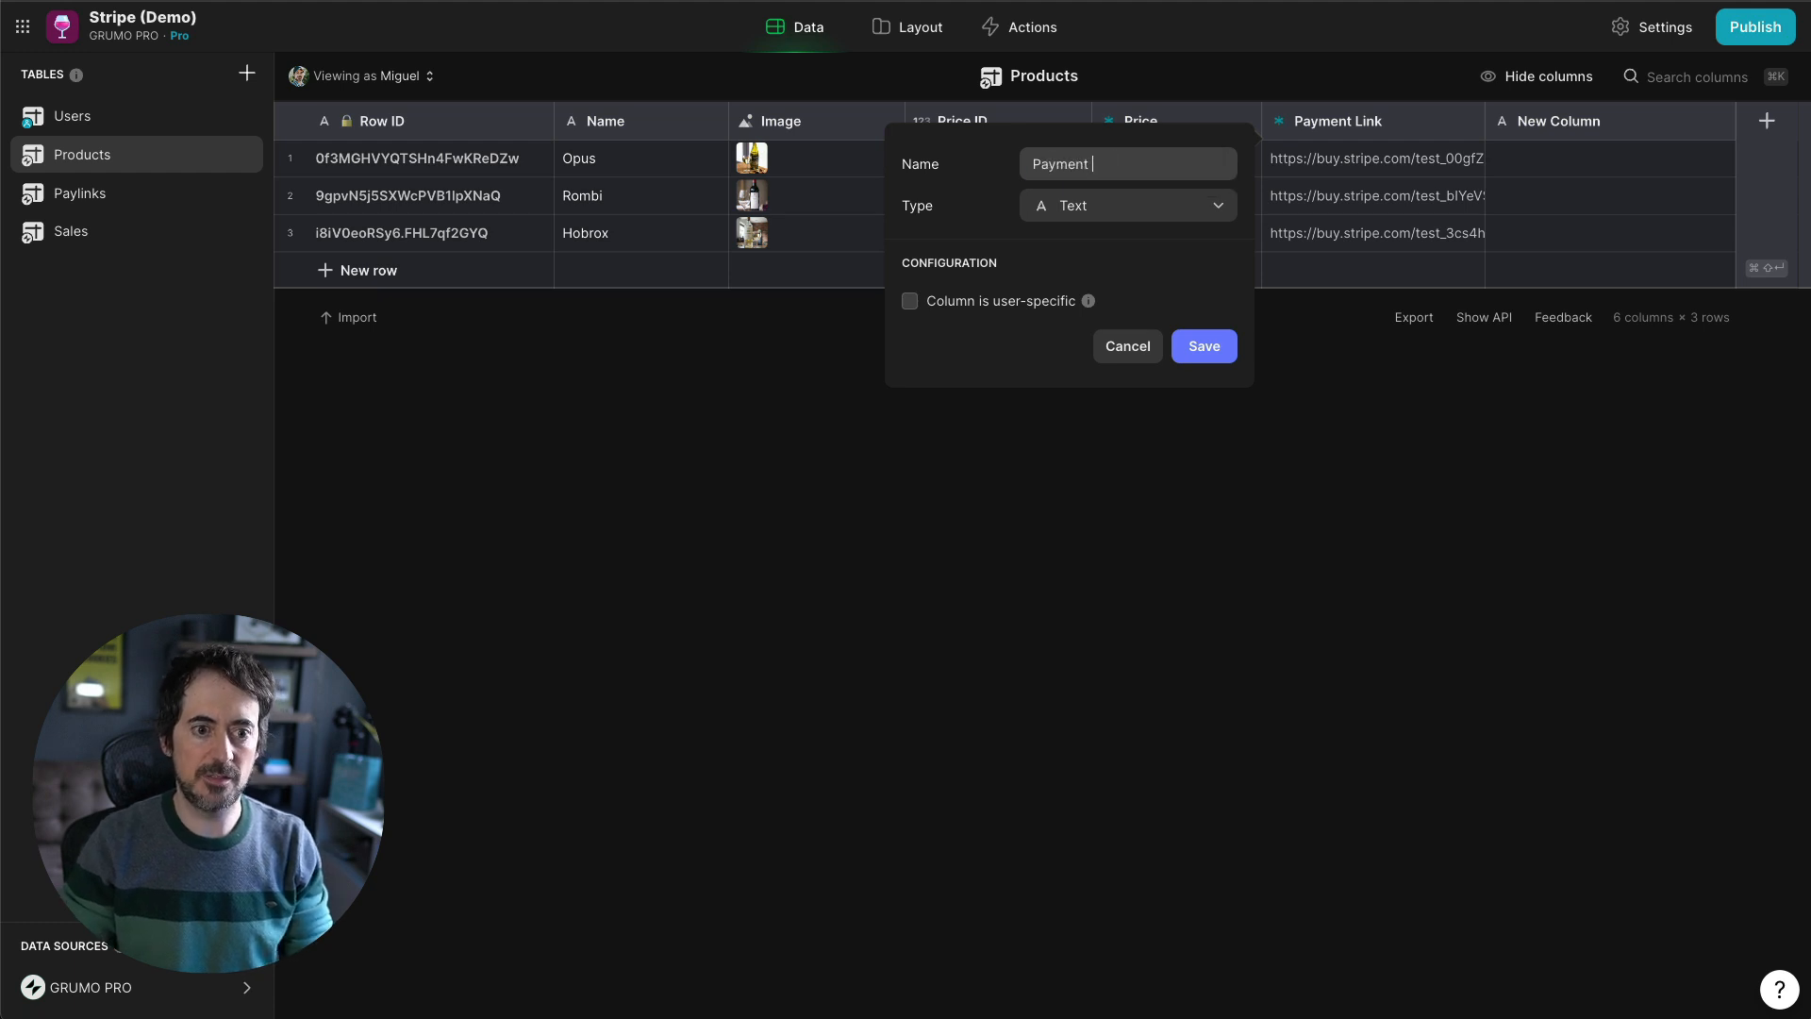
text( Link +)
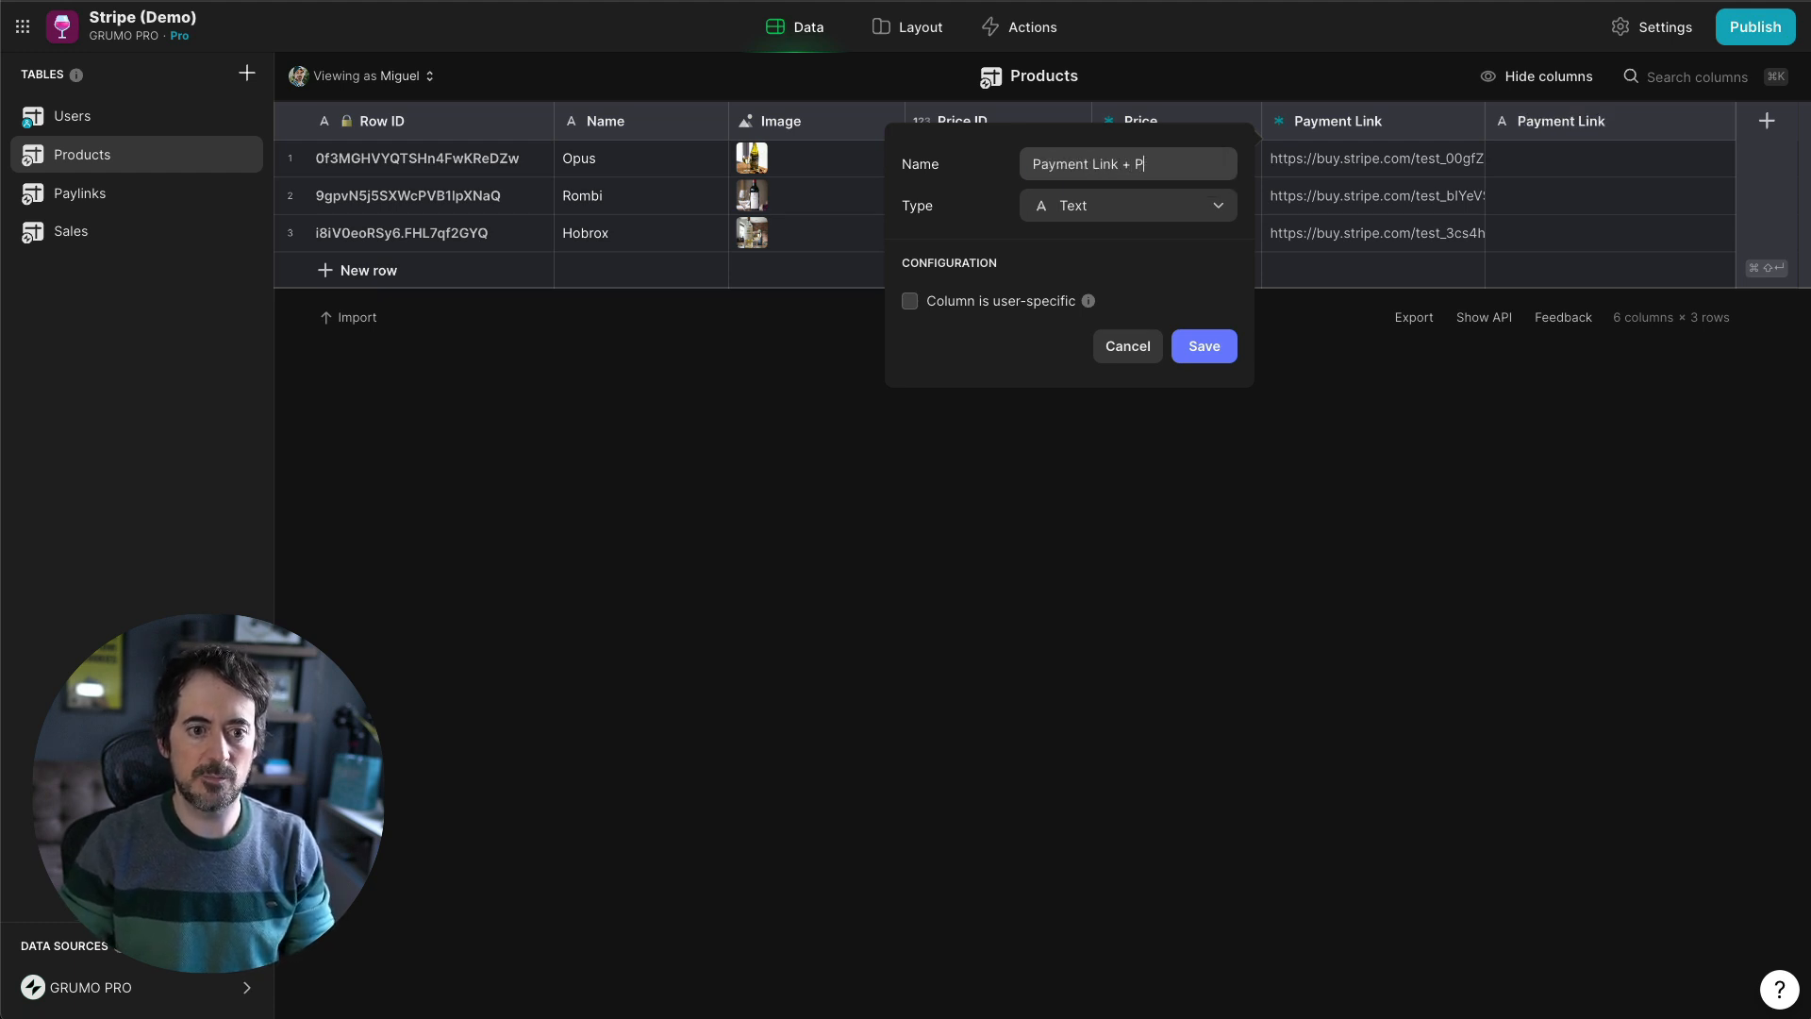
text( Parameters)
click(1132, 209)
text(tem)
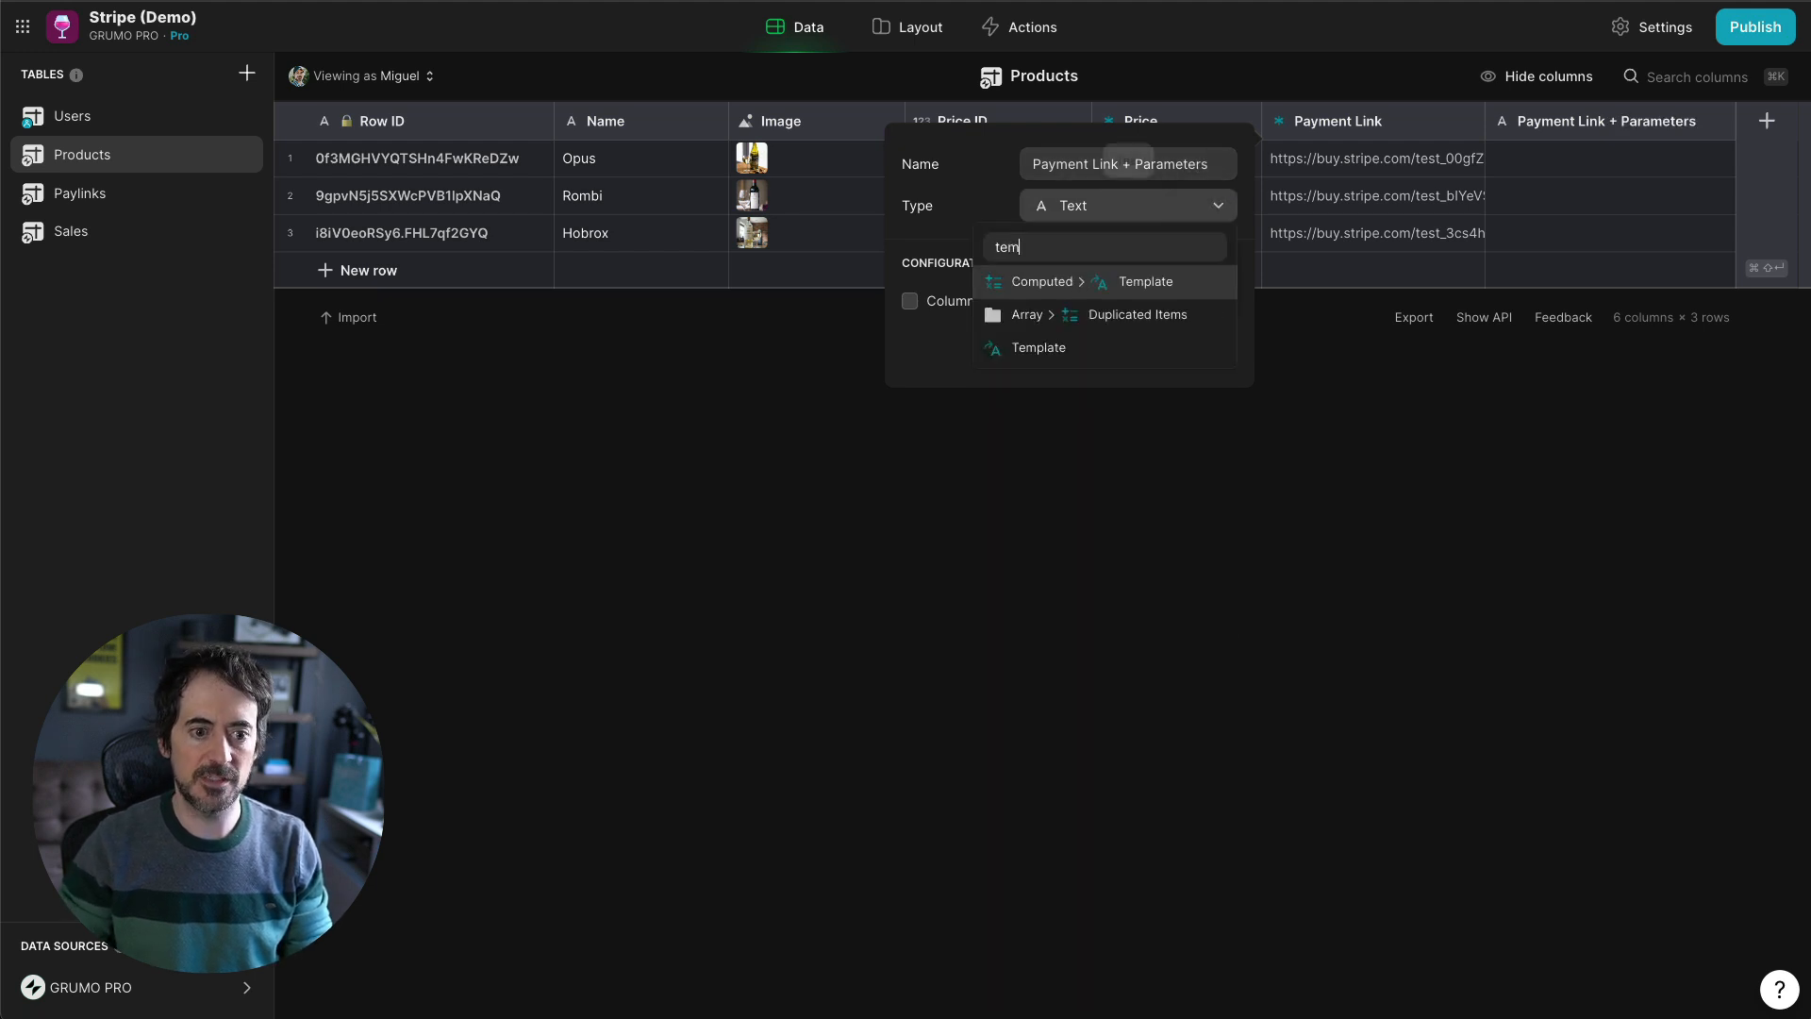
key(Return)
click(1045, 300)
text(1?client_reference_id=2&prefilled_email=3)
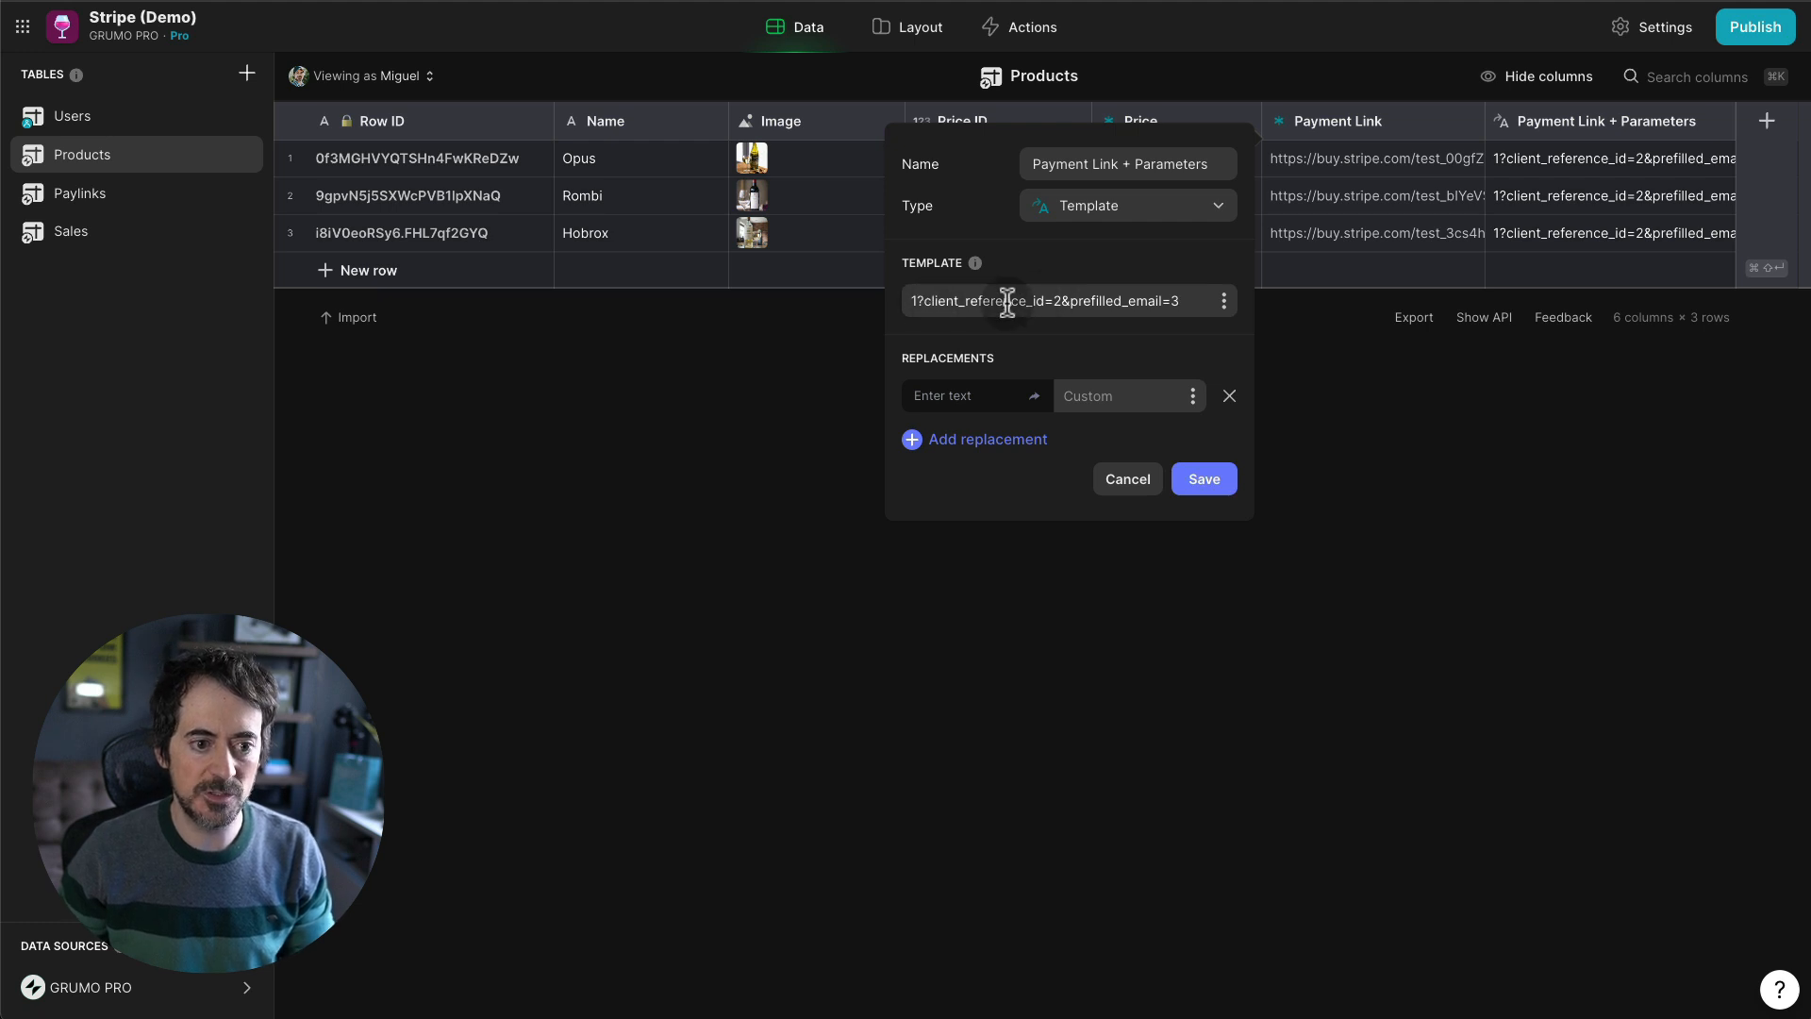
- Map replacements 1, 2, 3 to Payment Link, Row ID and the user's email, and save
click(940, 396)
text(1)
click(953, 439)
text(2)
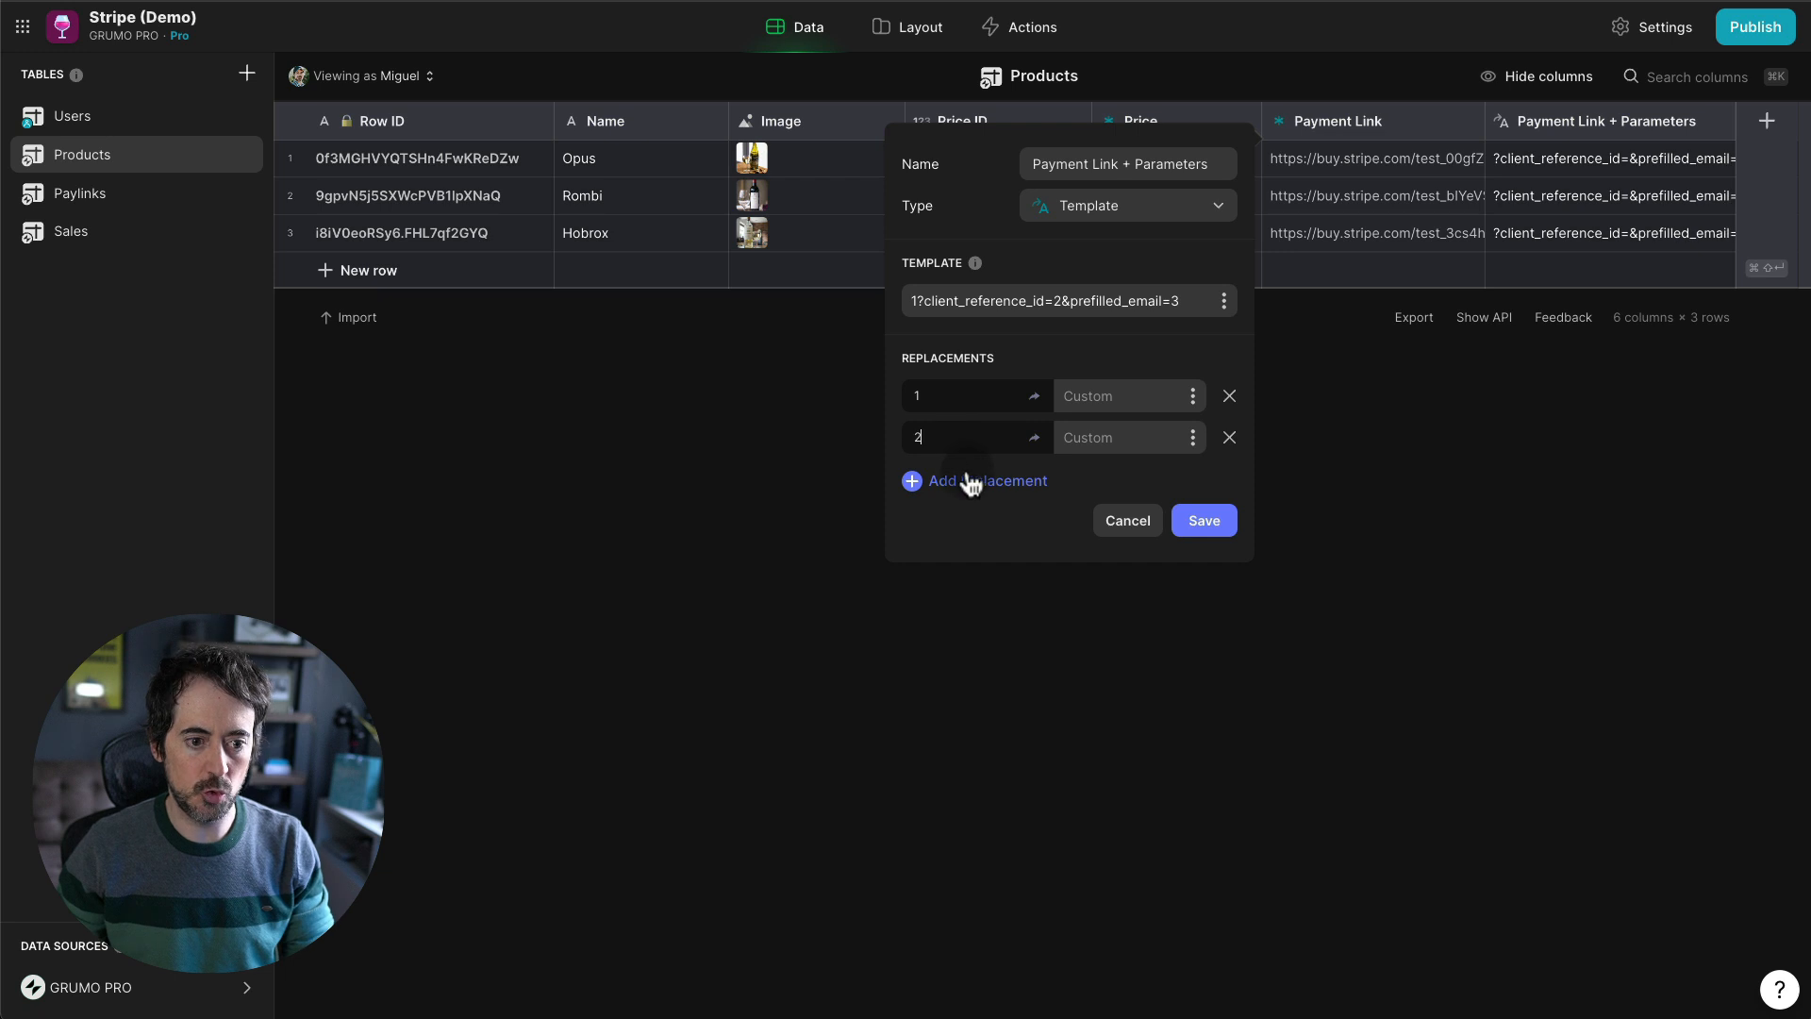
click(965, 476)
text(3)
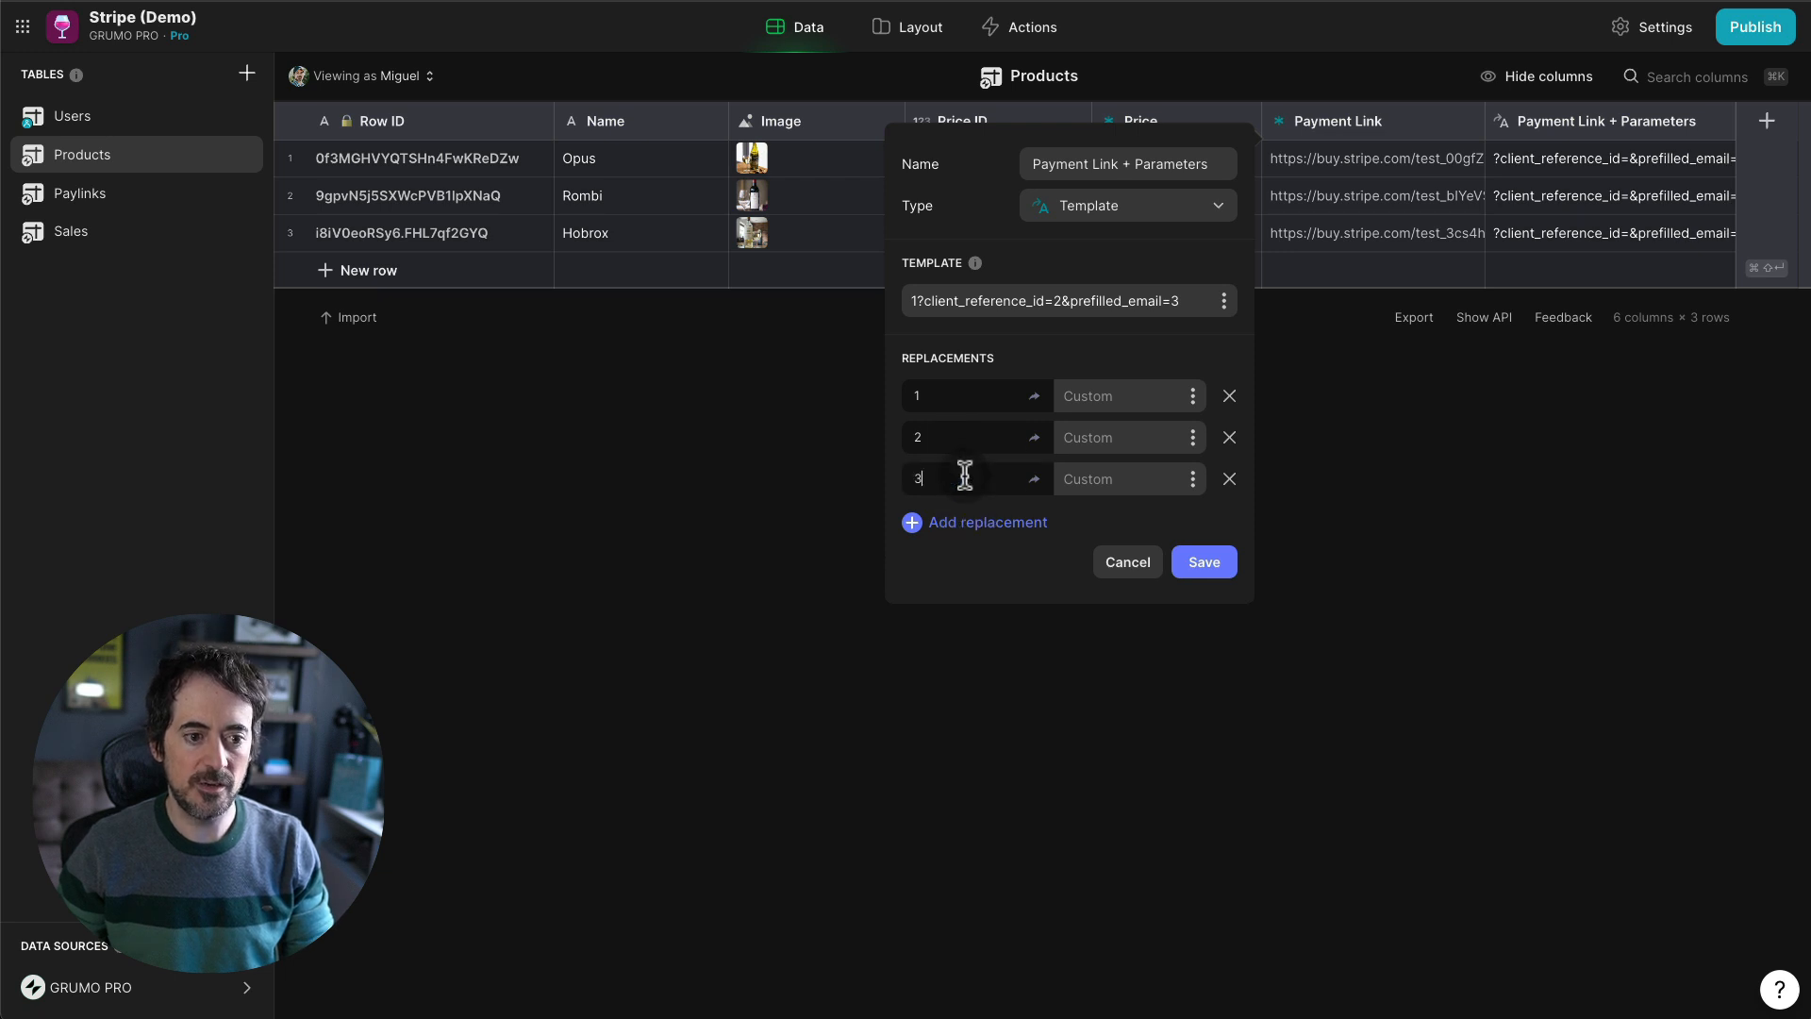
click(1191, 397)
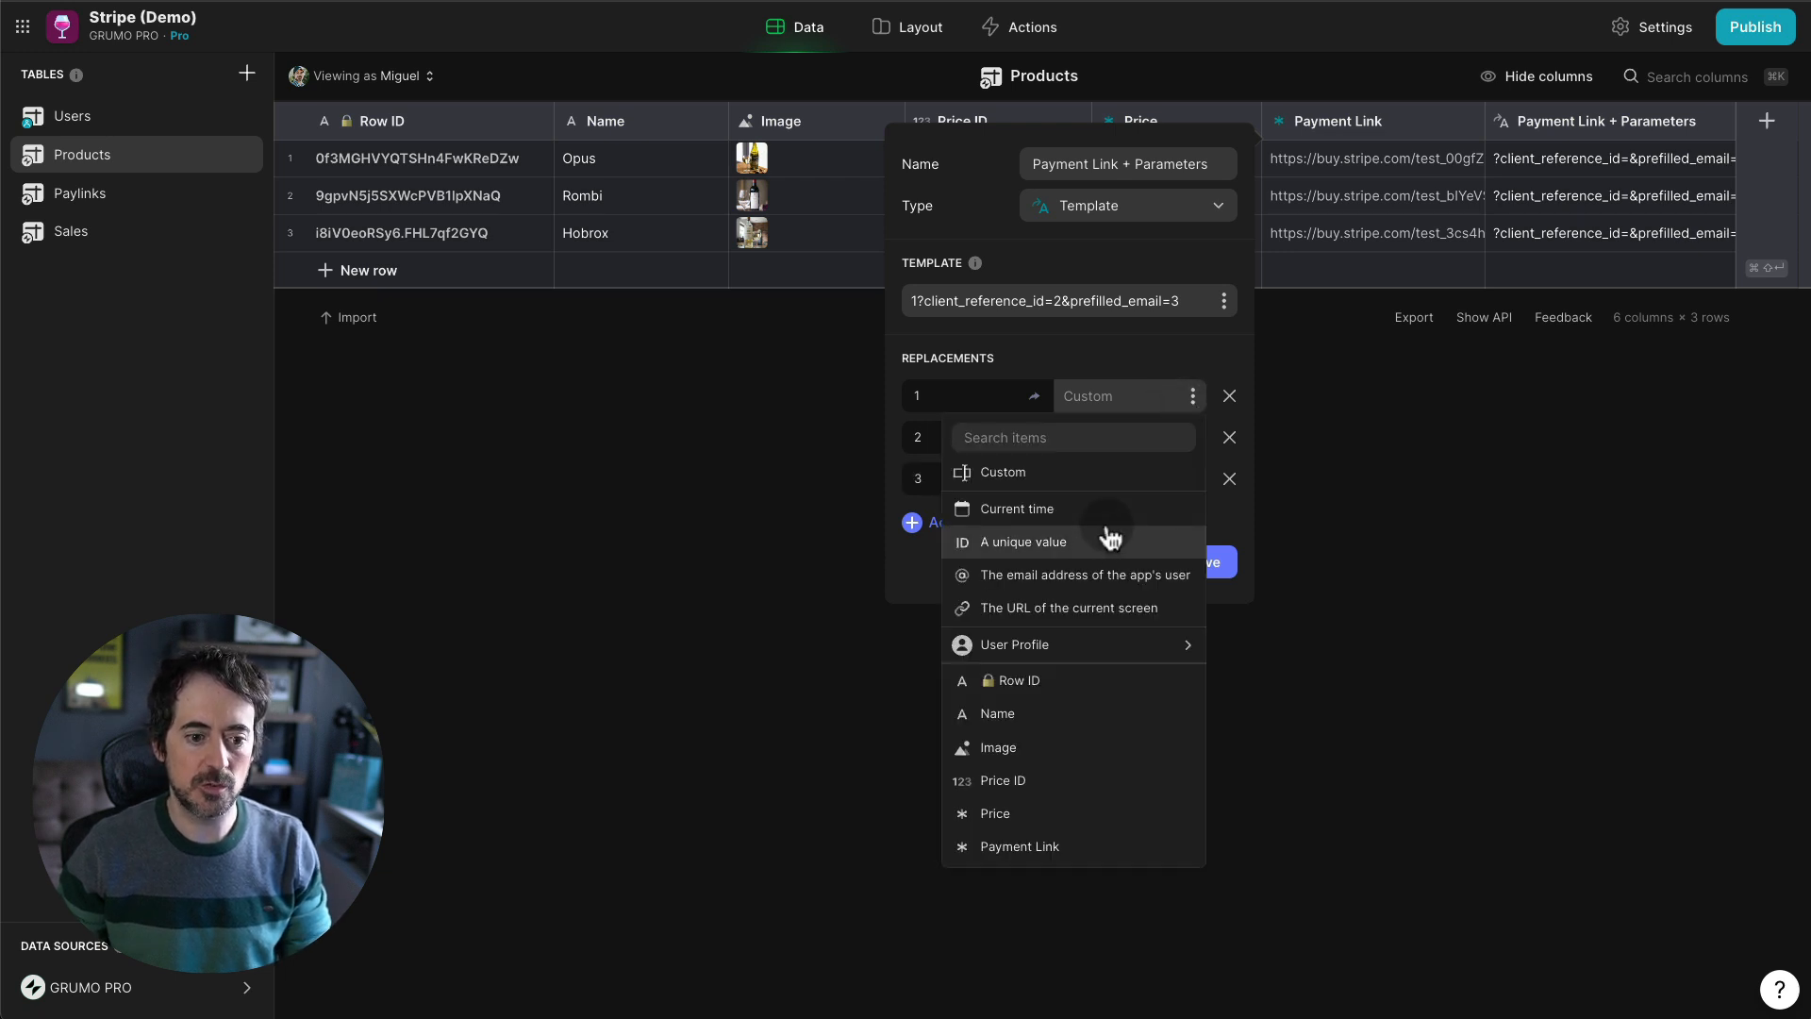
click(1006, 847)
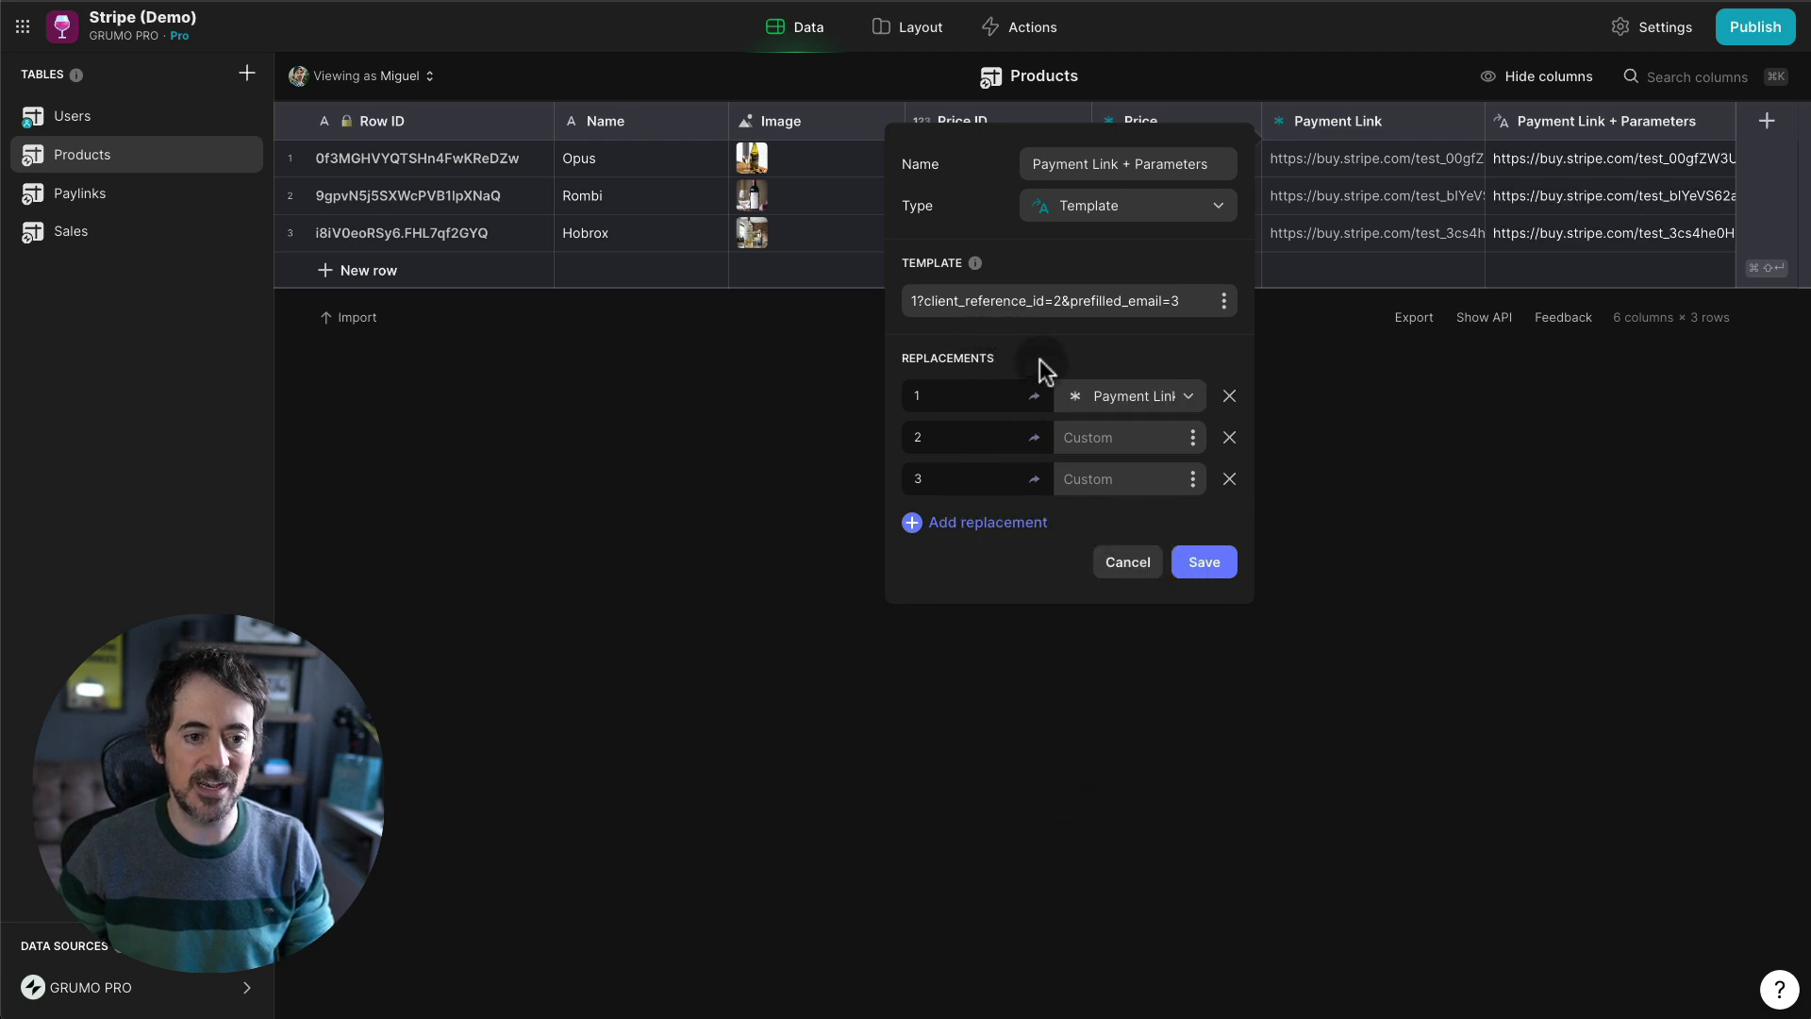
click(1192, 438)
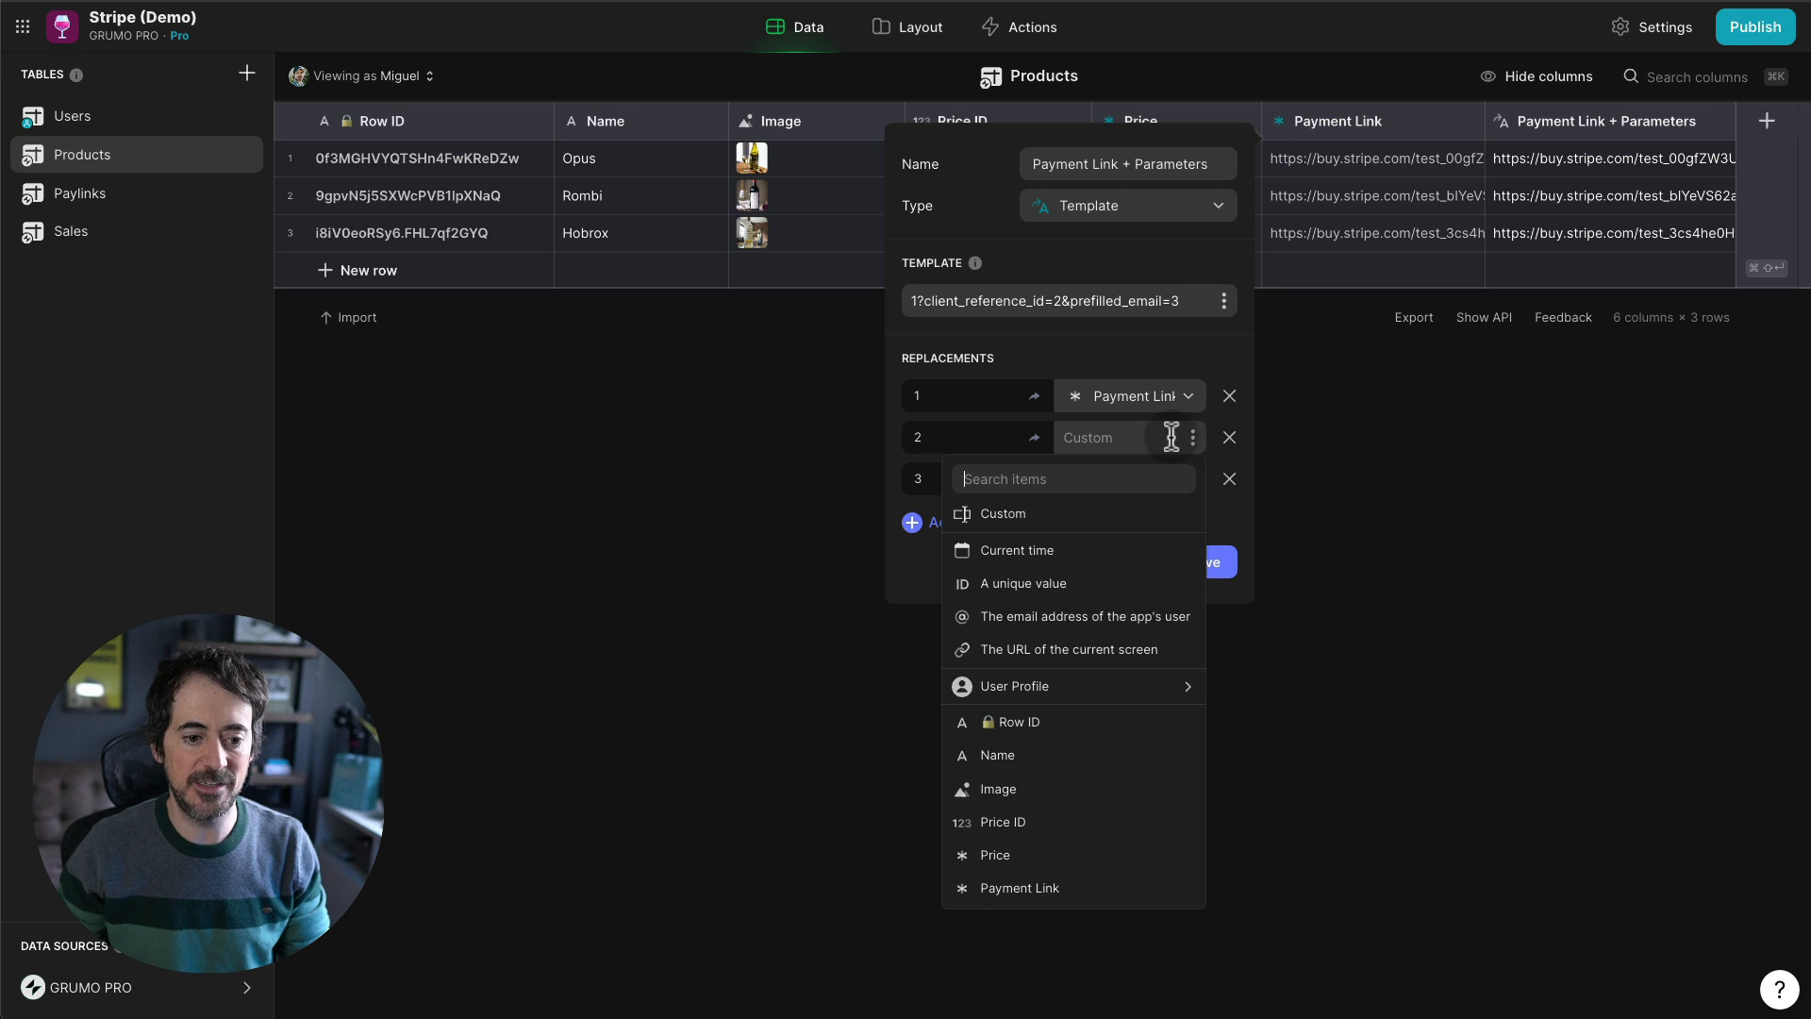
click(1041, 724)
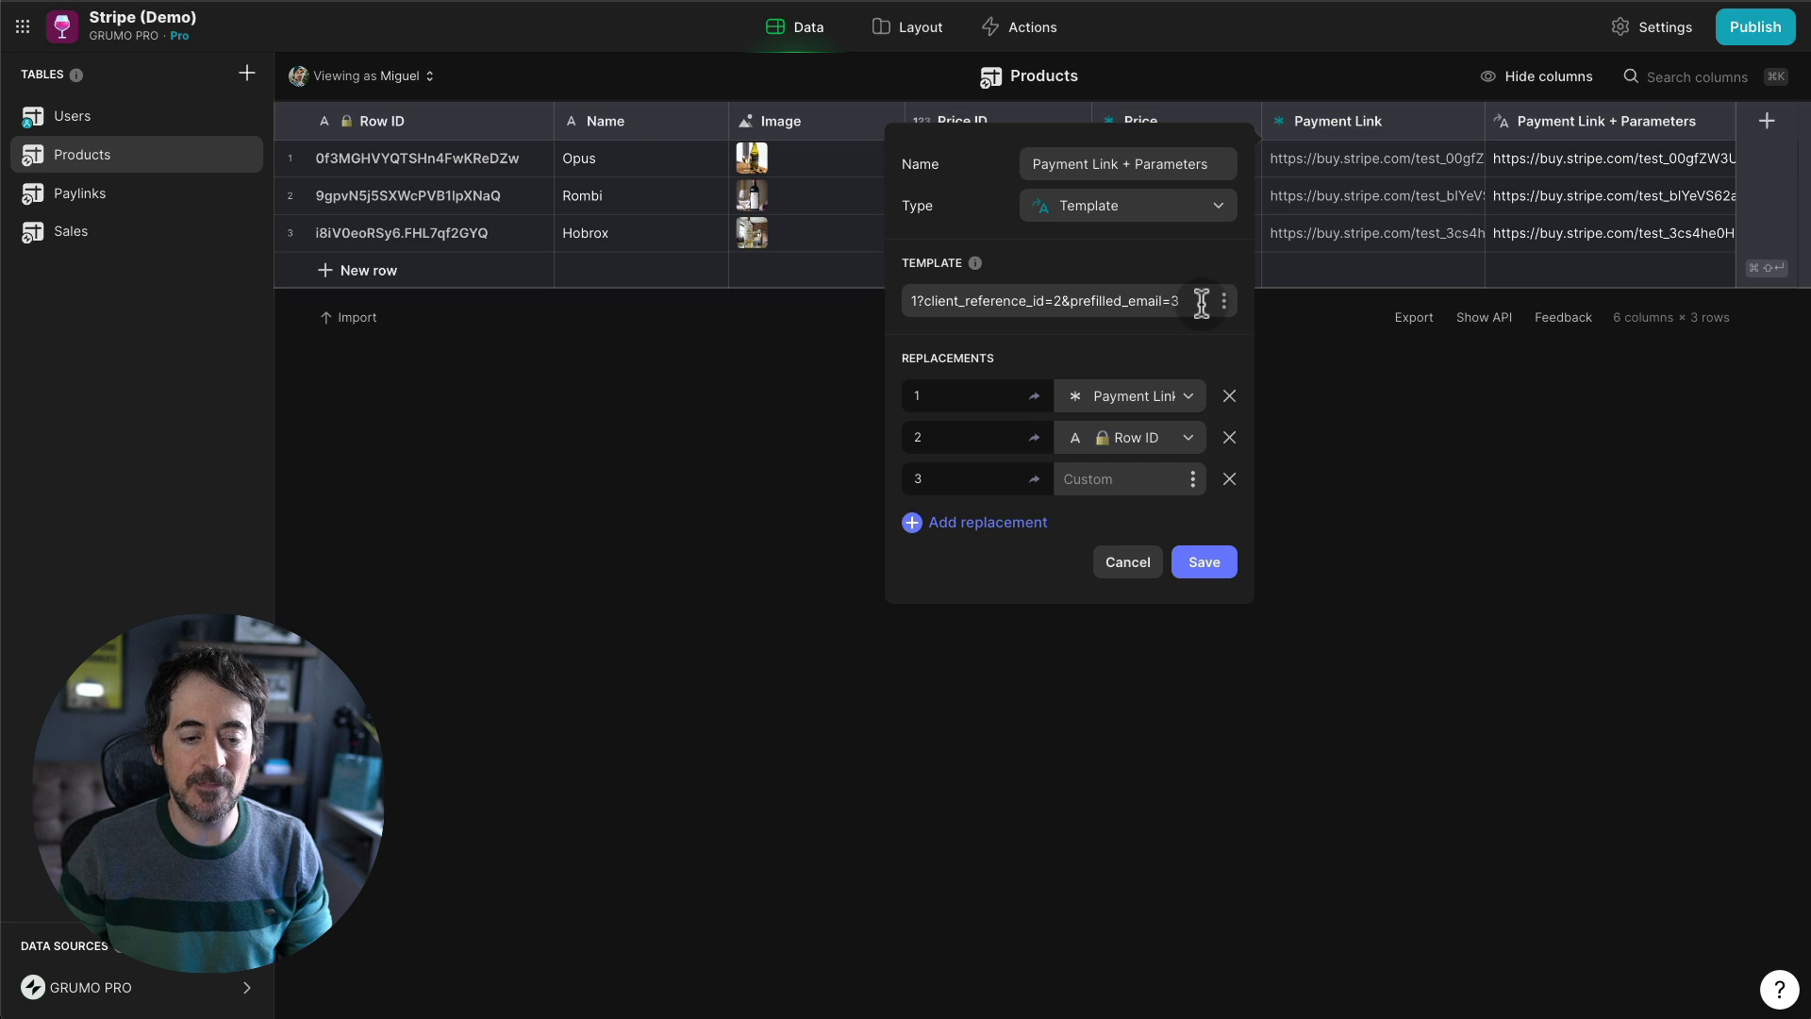
click(1192, 481)
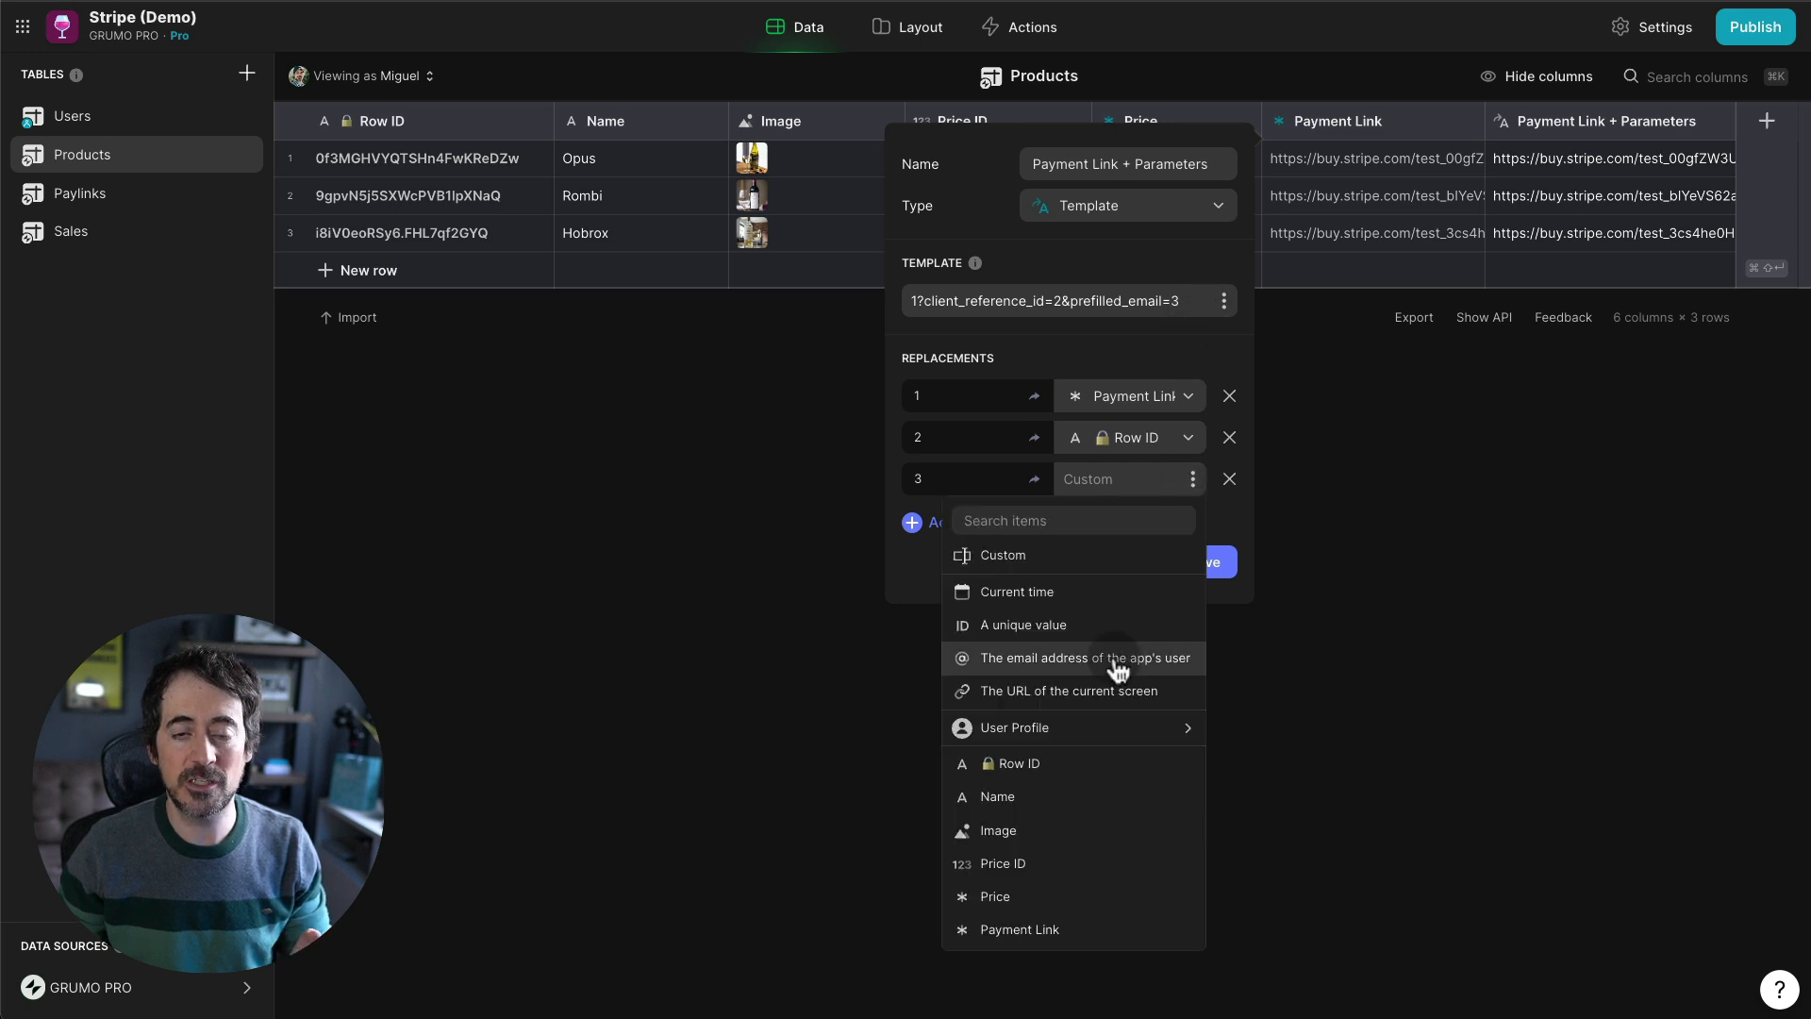
click(1118, 661)
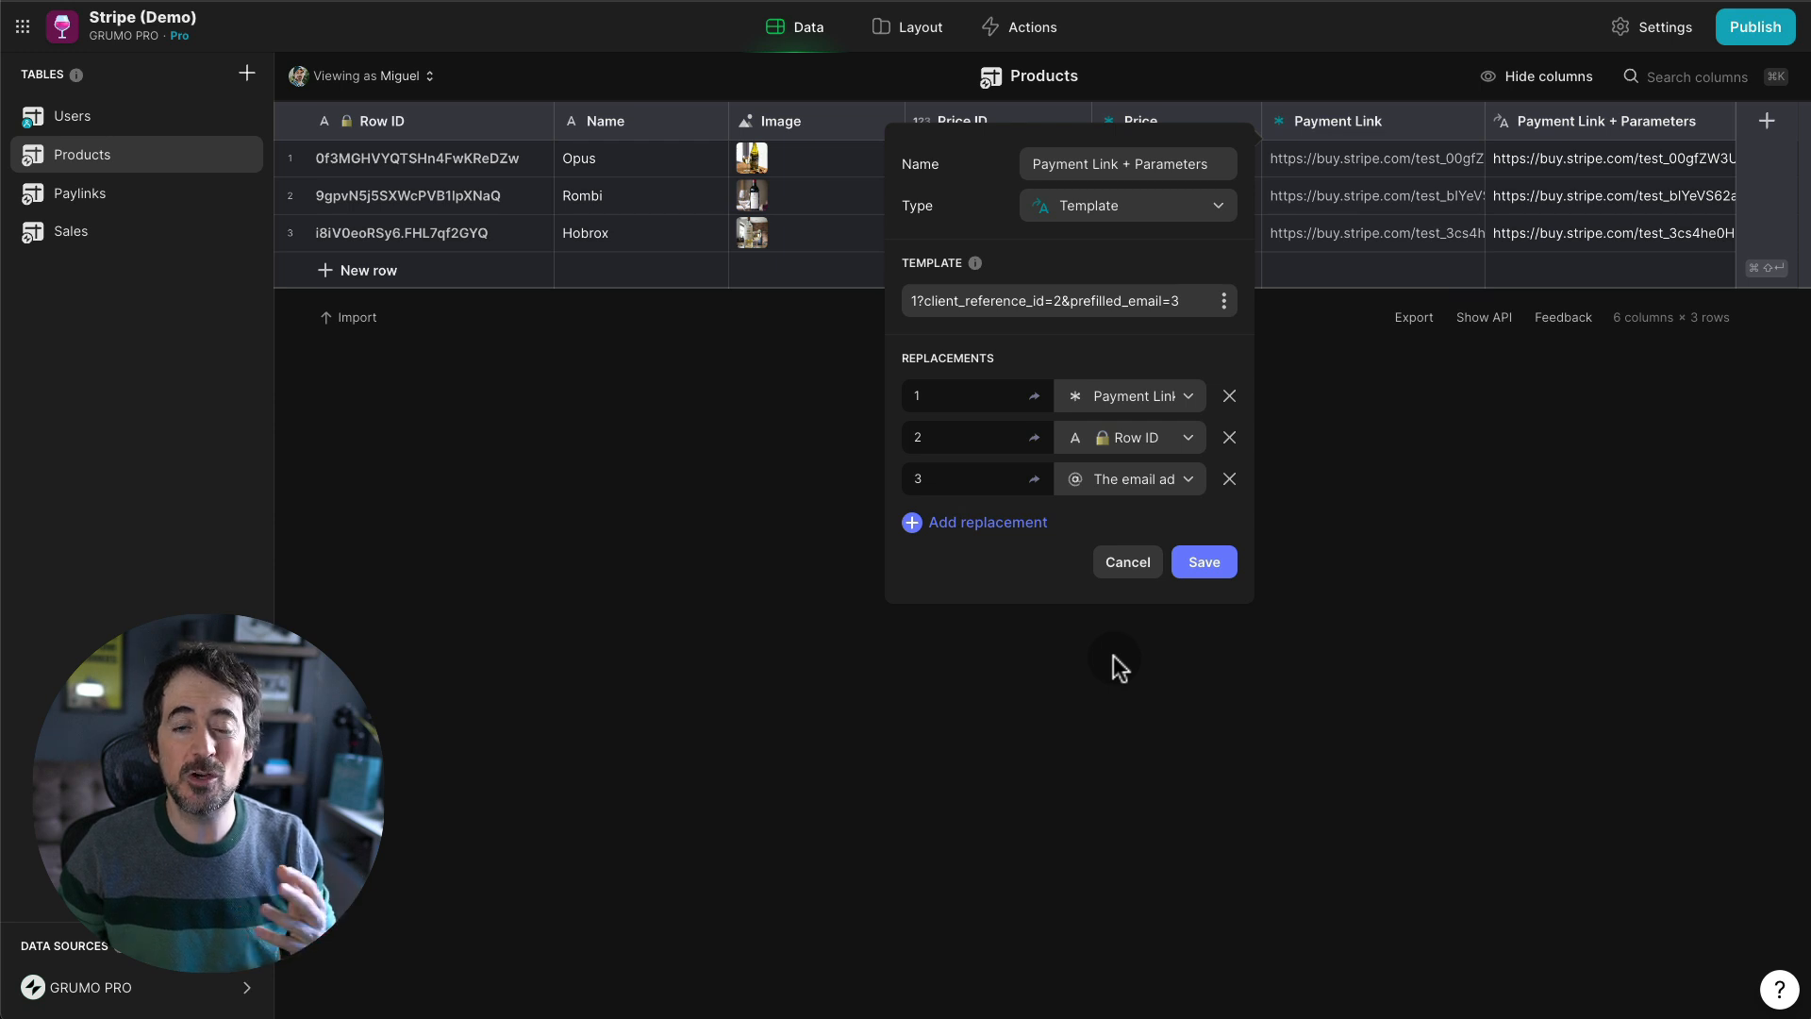
click(1205, 565)
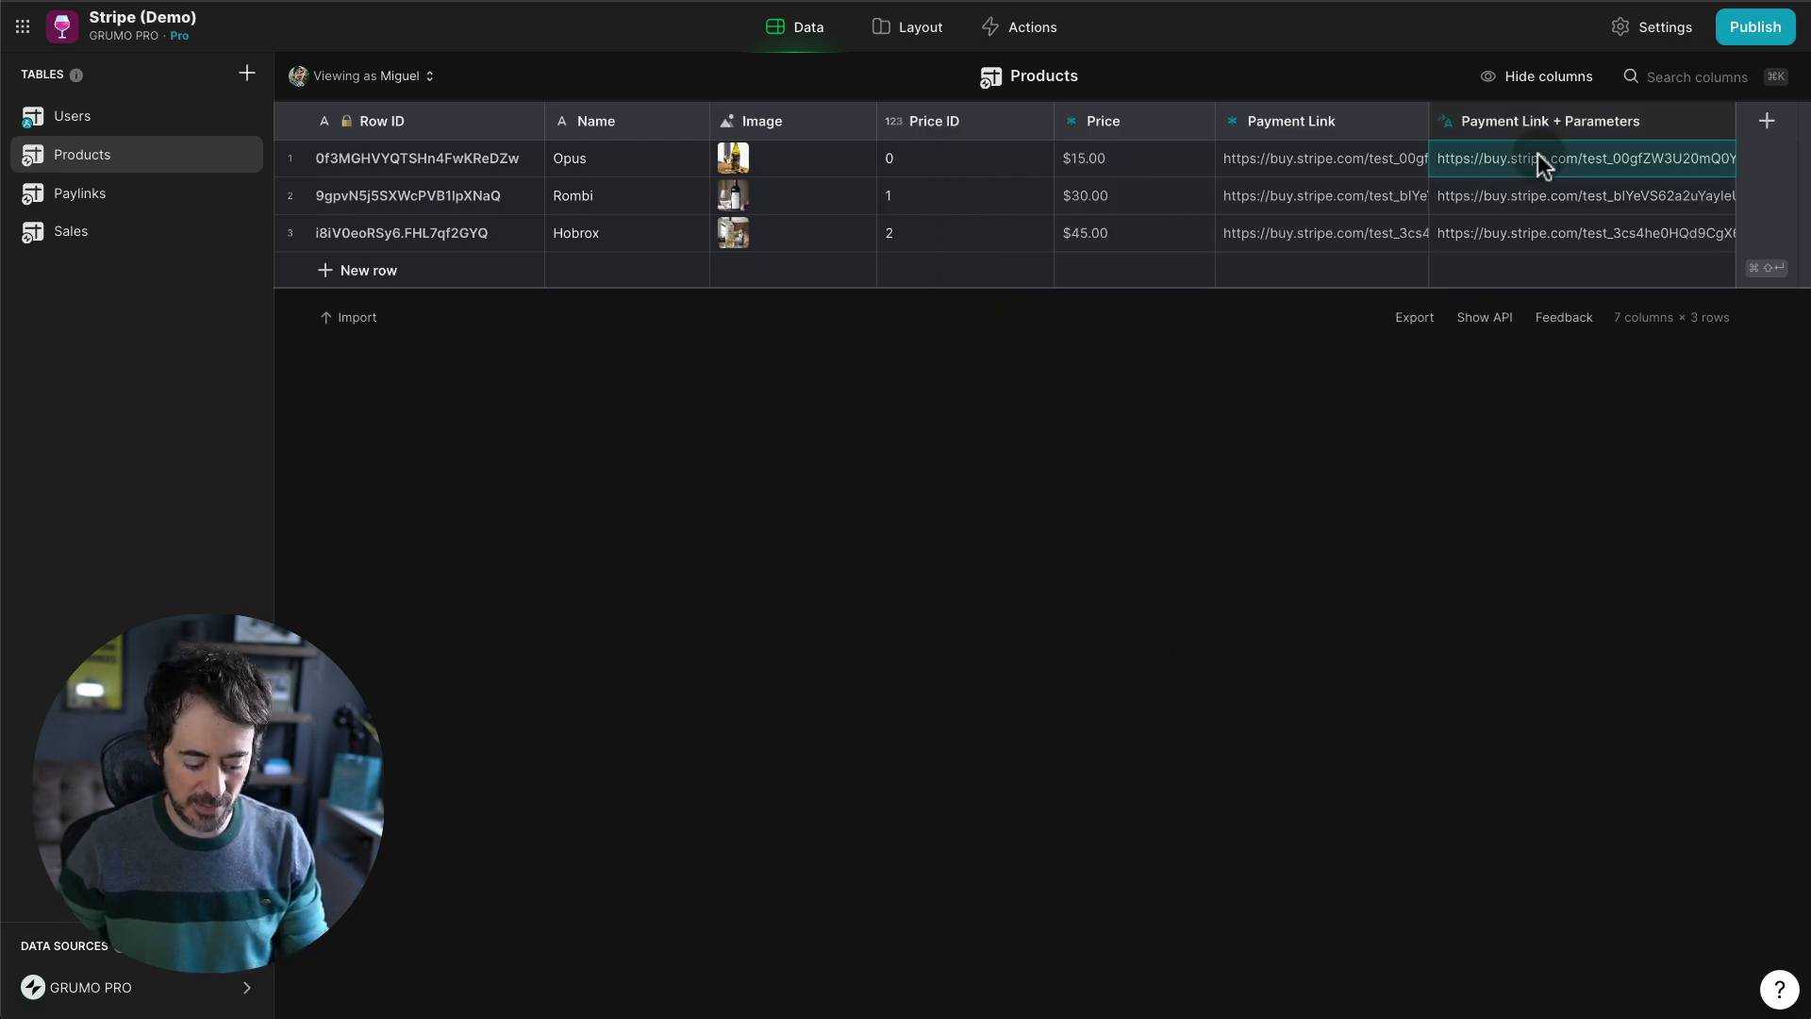
- Load the copied payment link in a new Chrome tab
key(super+t)
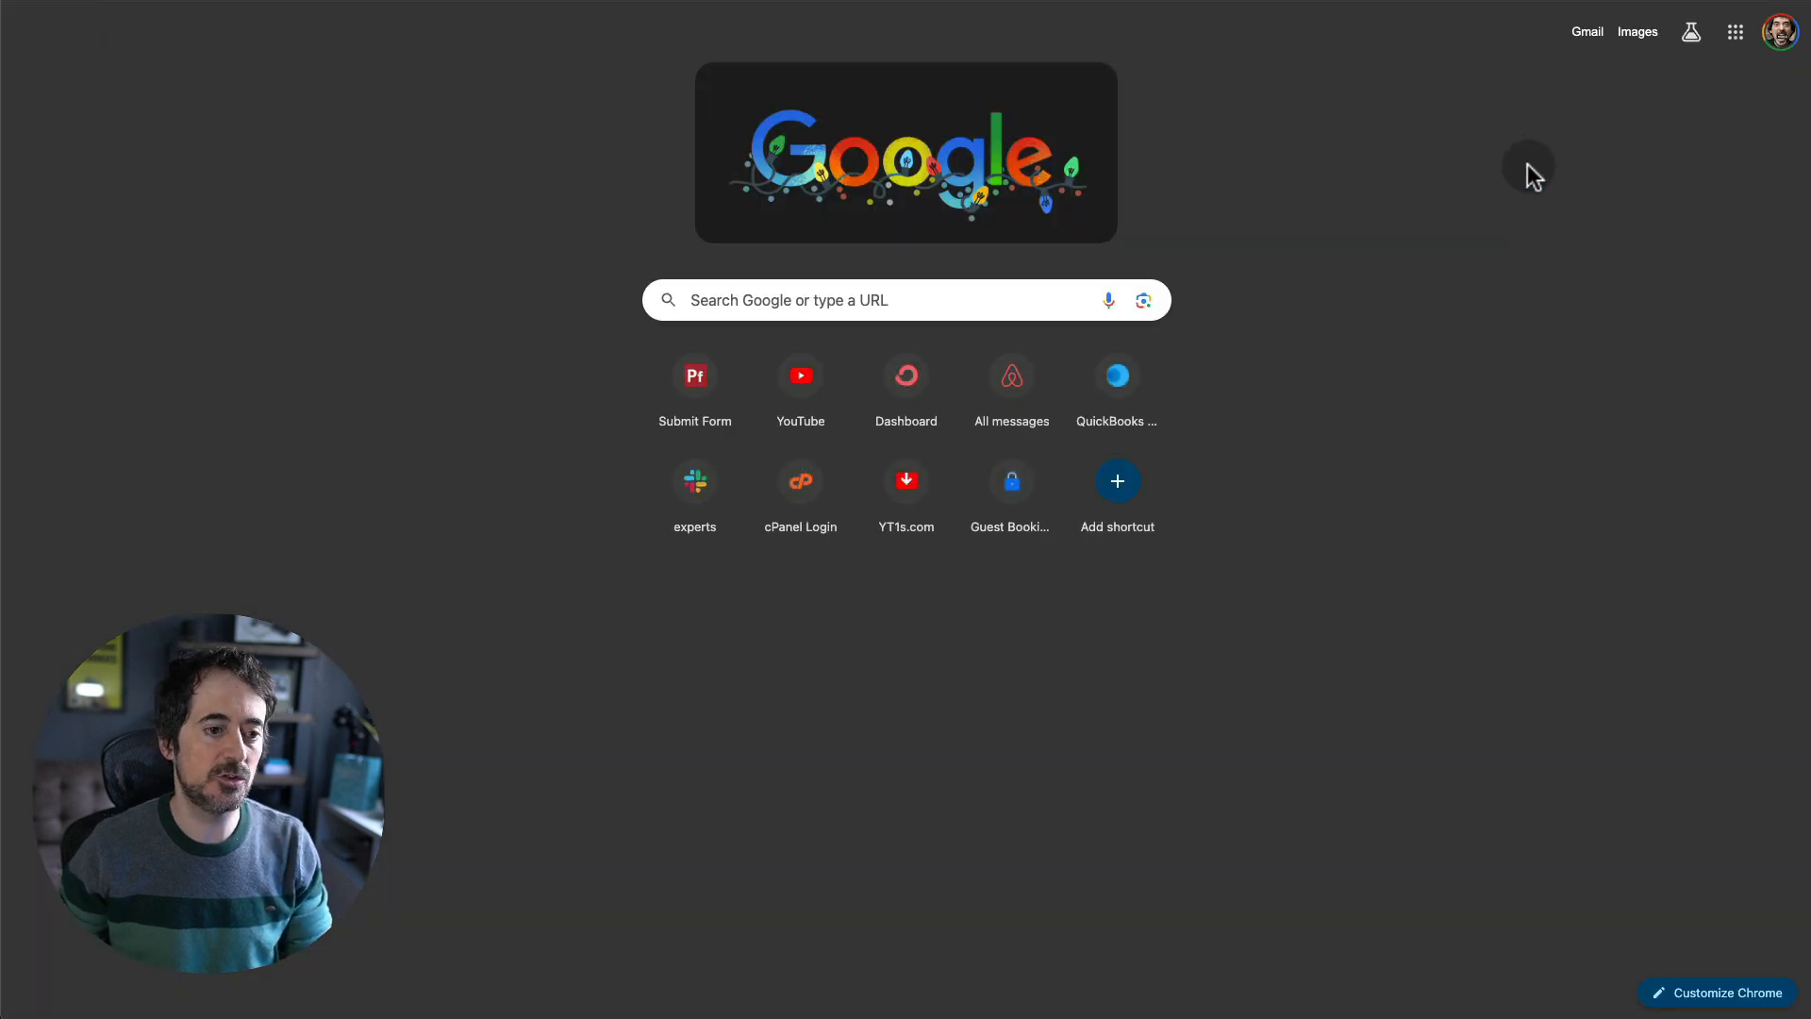
key(super+v)
key(Return)
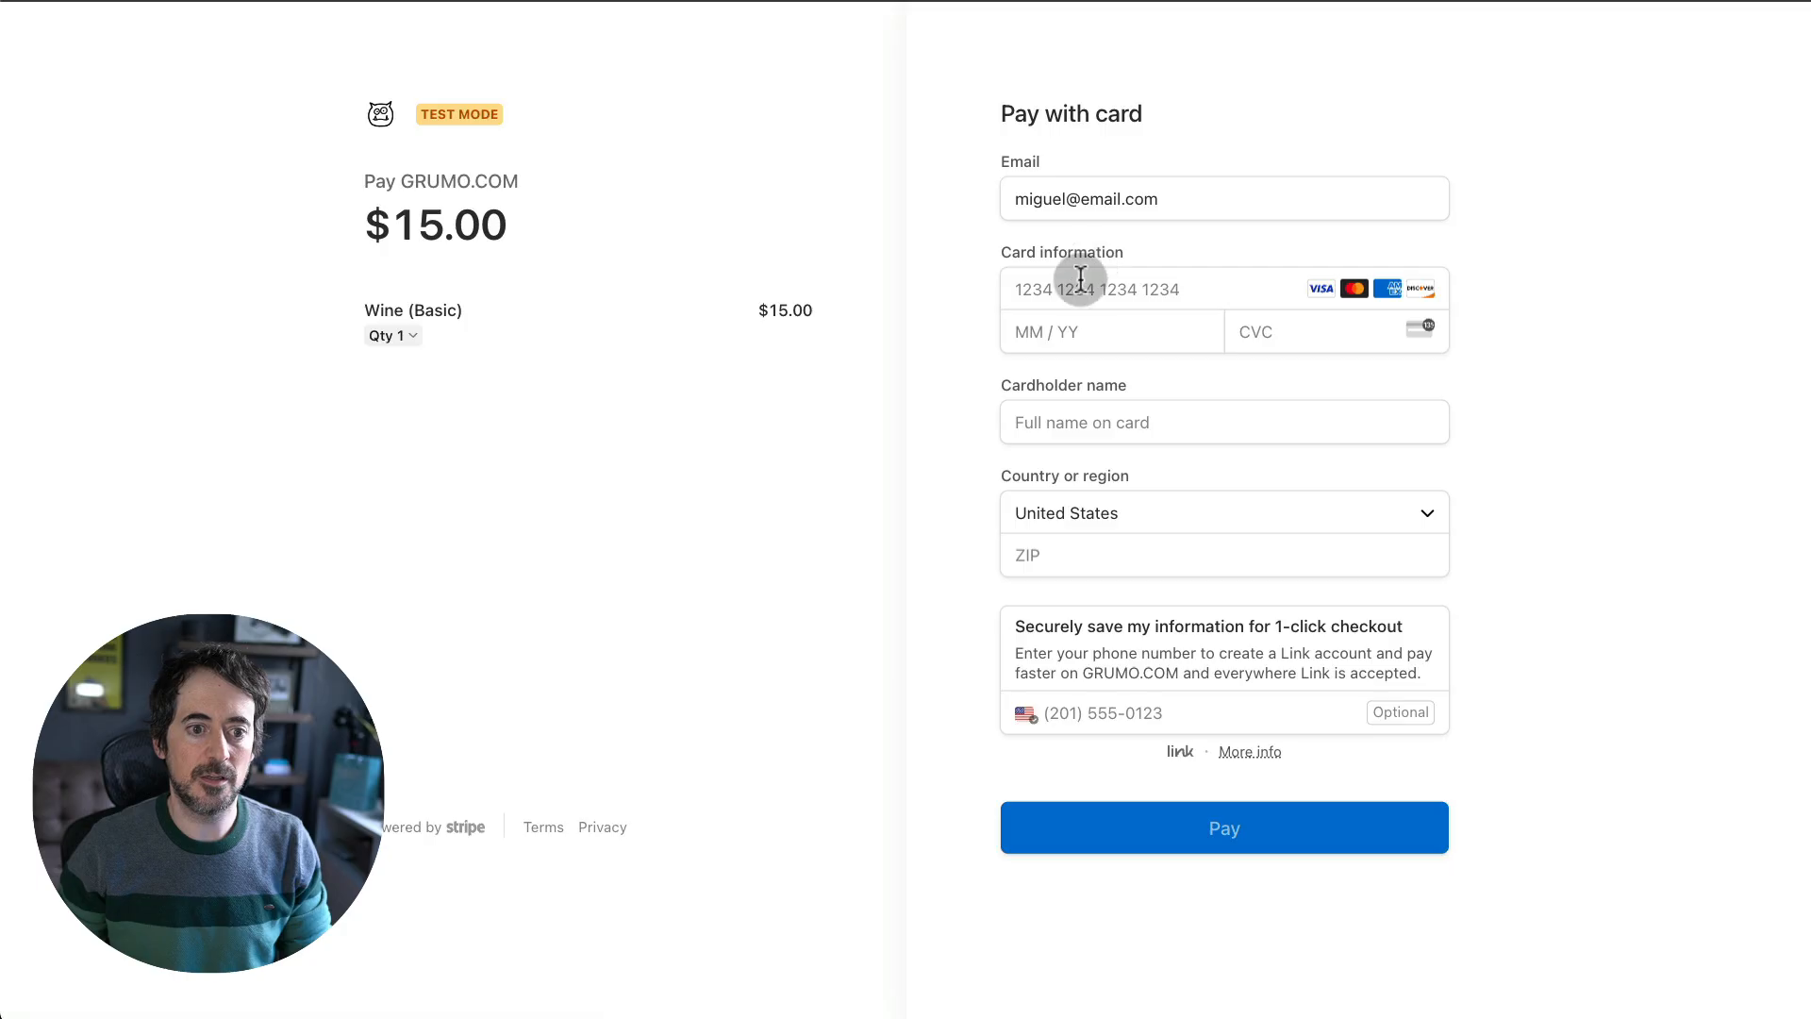
click(1080, 280)
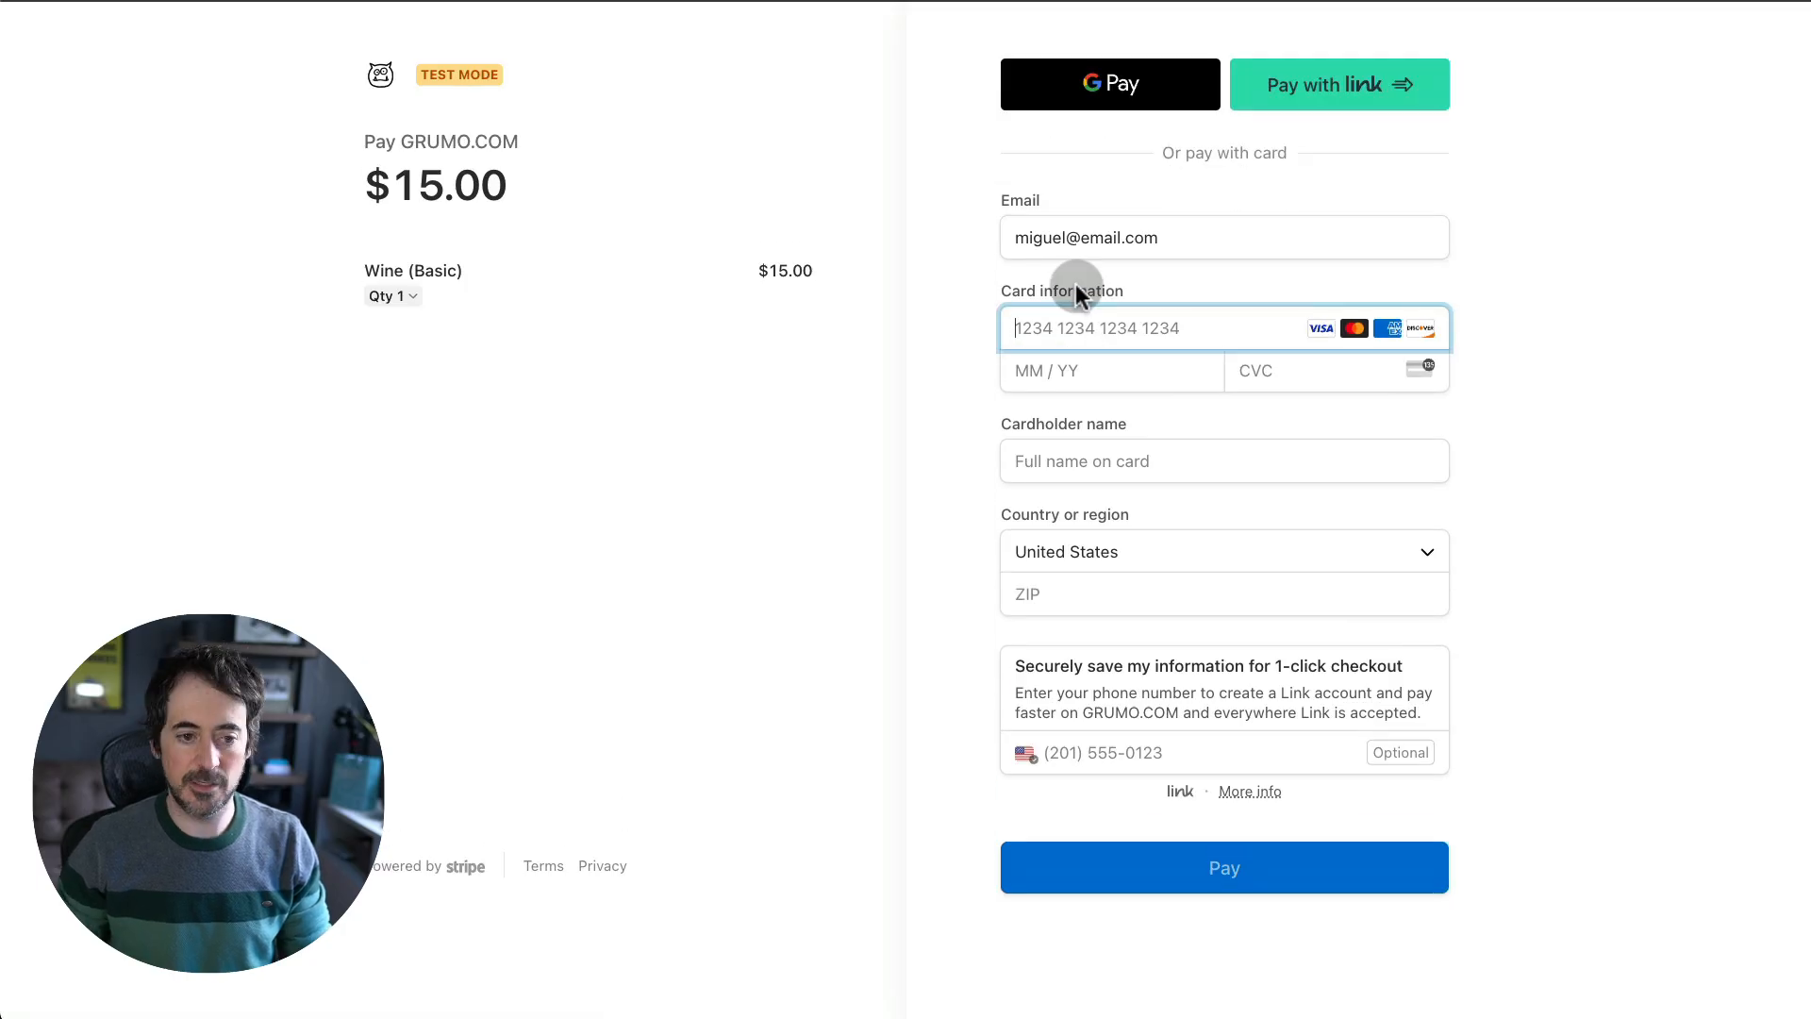
text(4242 4242 4242 4242 )
text(03 / 26 )
text(333)
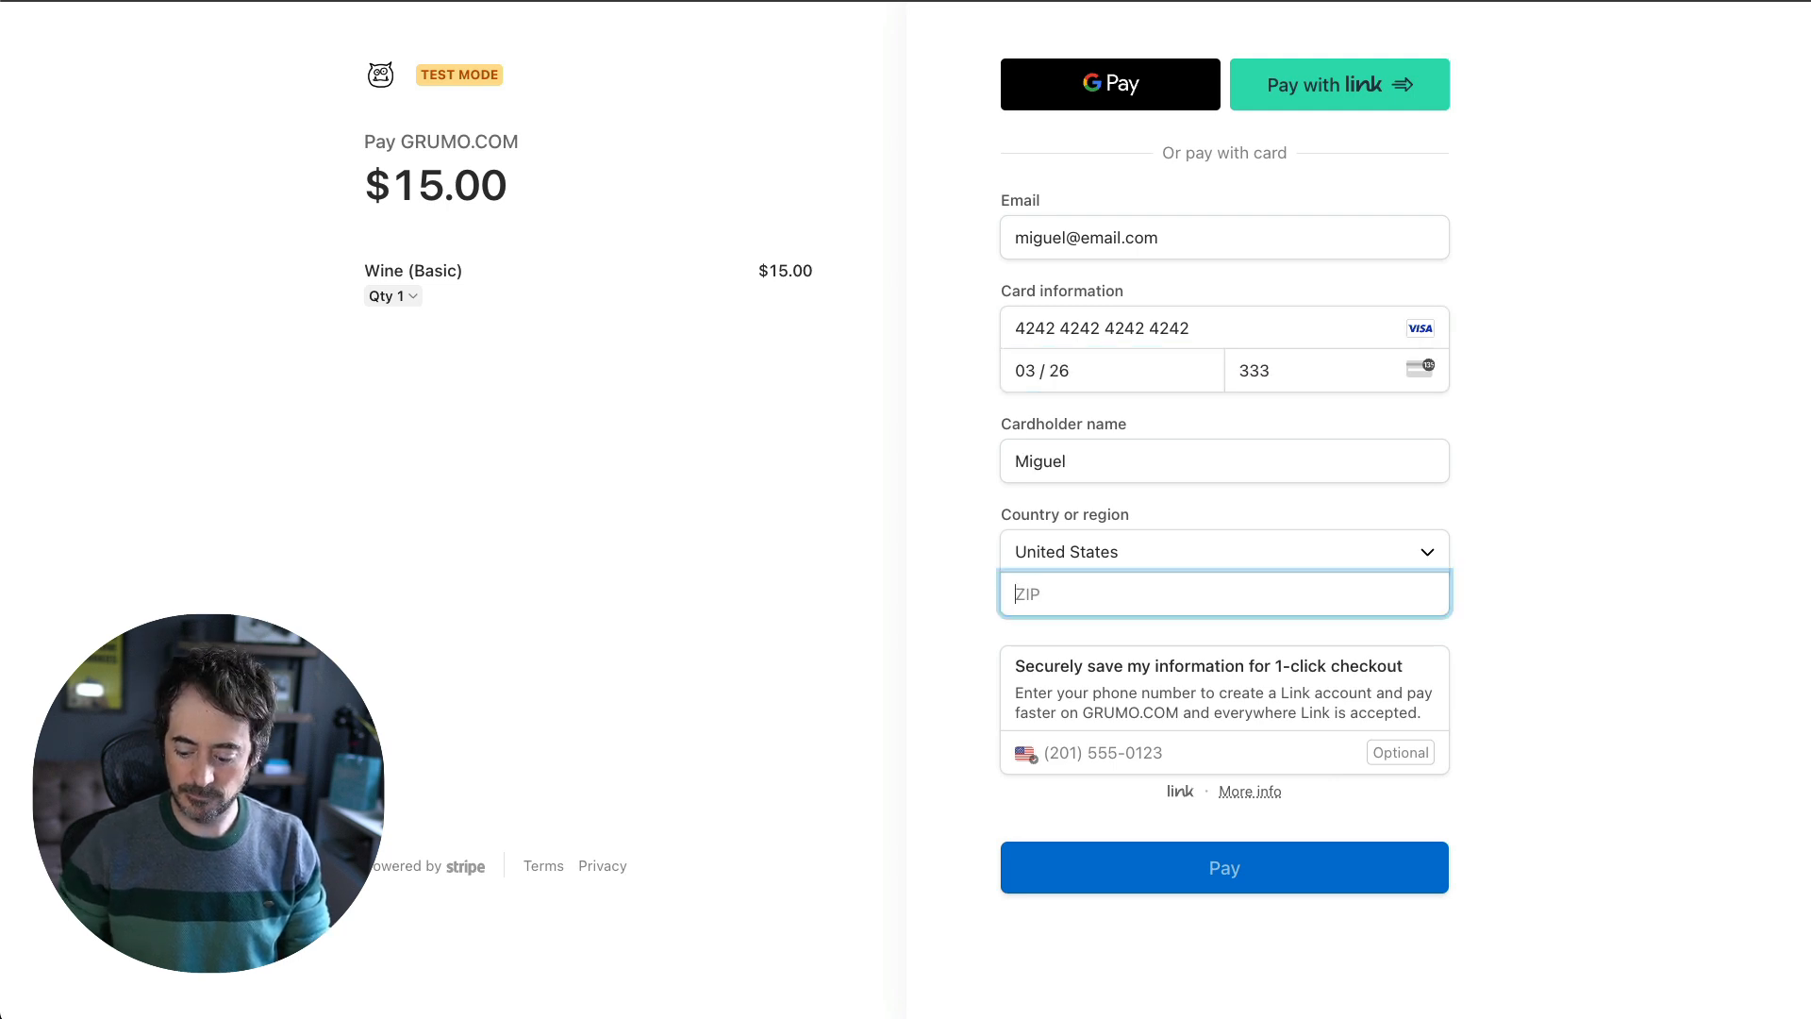
key(Return)
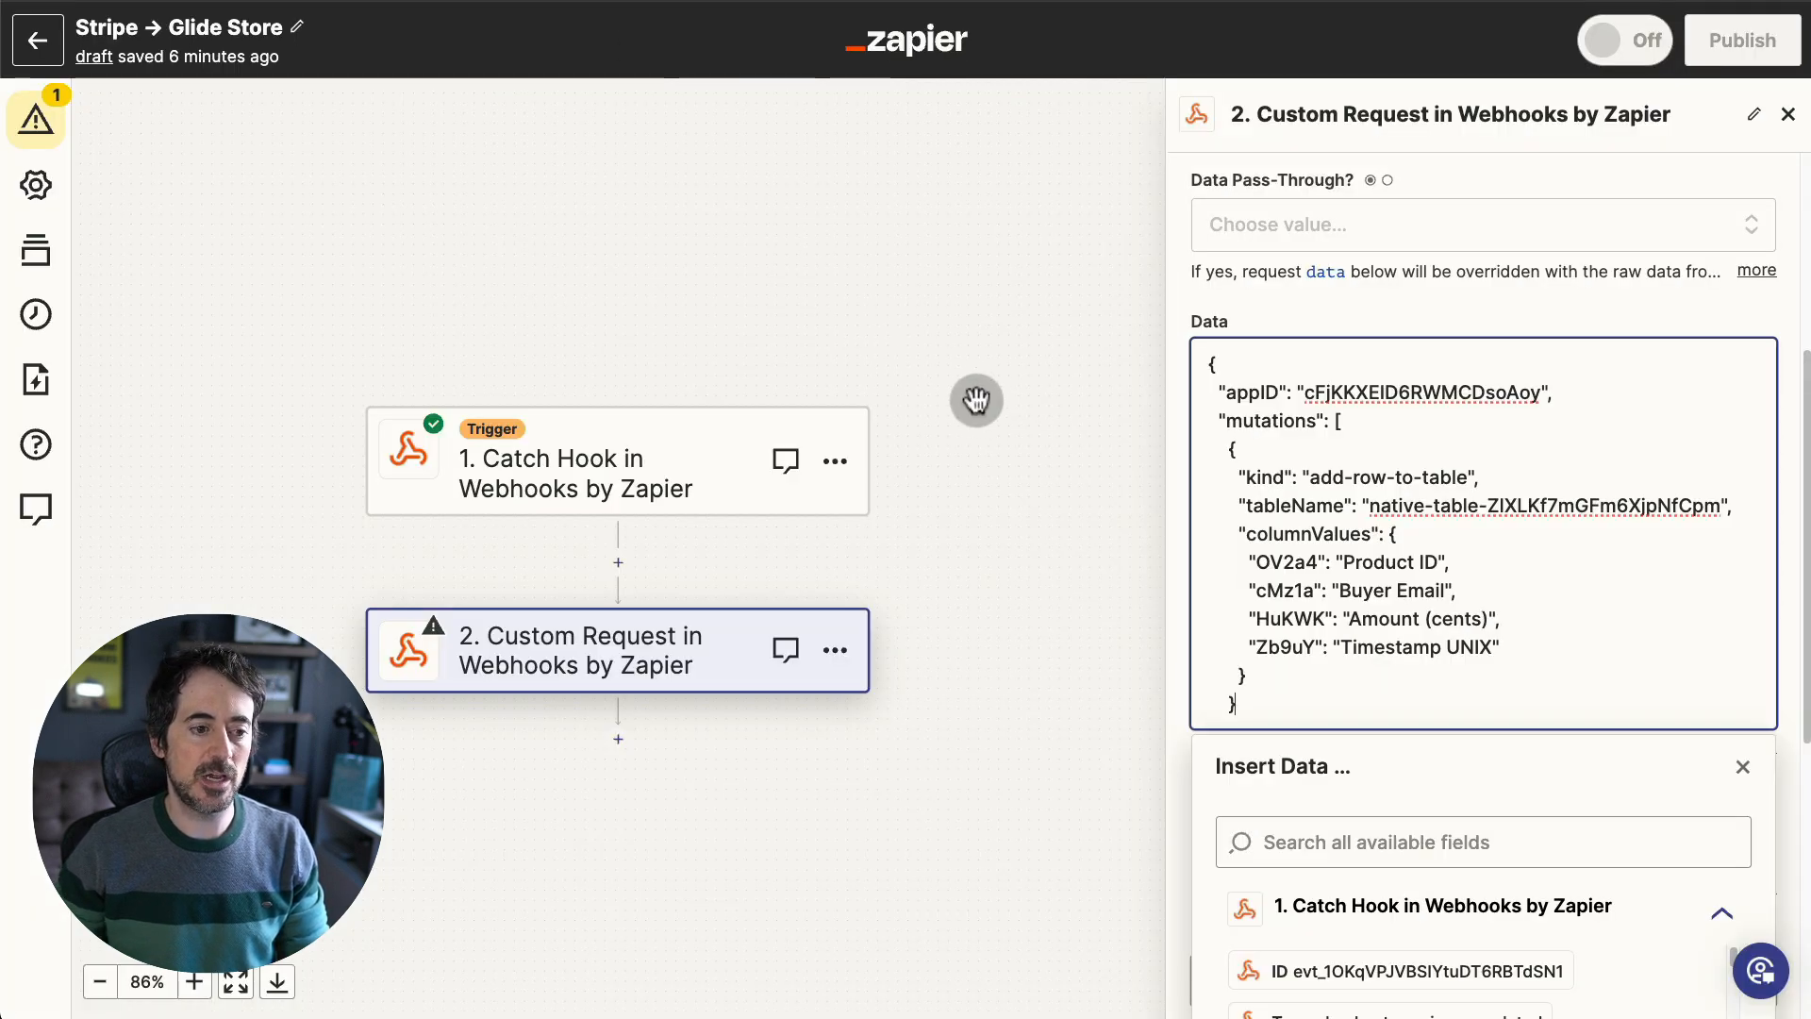
- Fetch new Catch Hook test records and inspect request B's client_reference_id data
scroll(980, 403, up, 5)
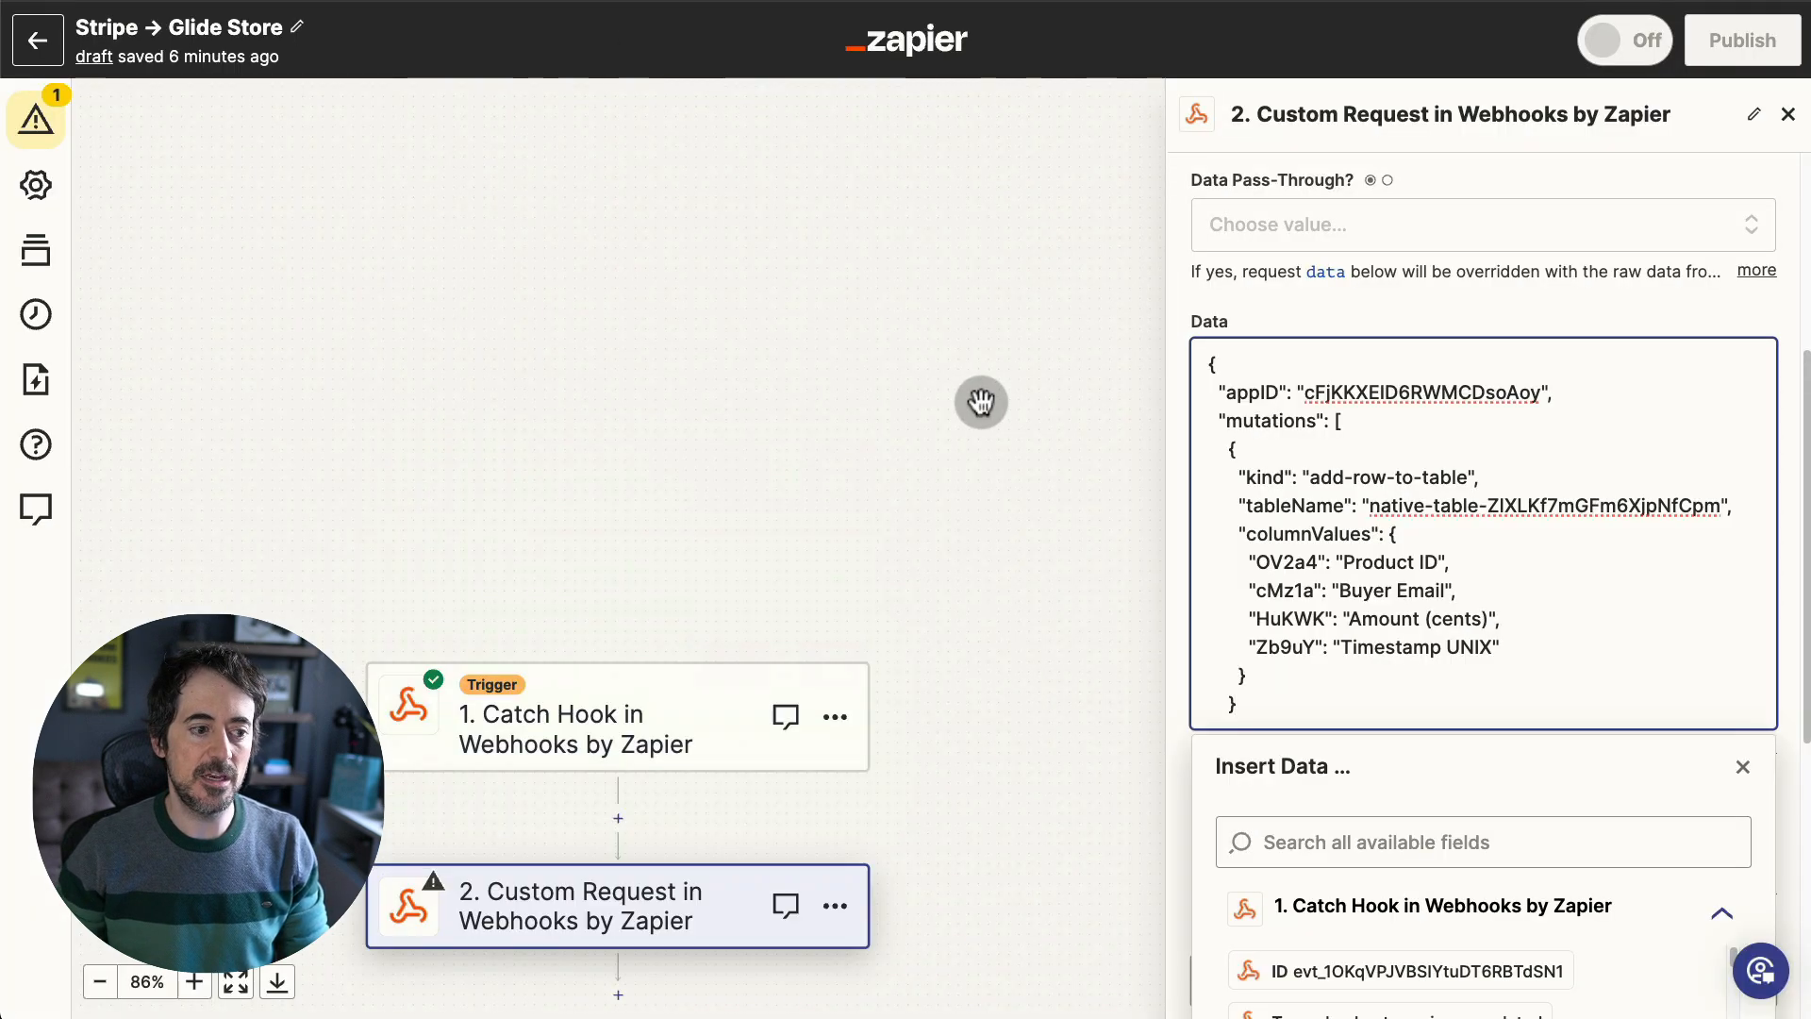
click(688, 720)
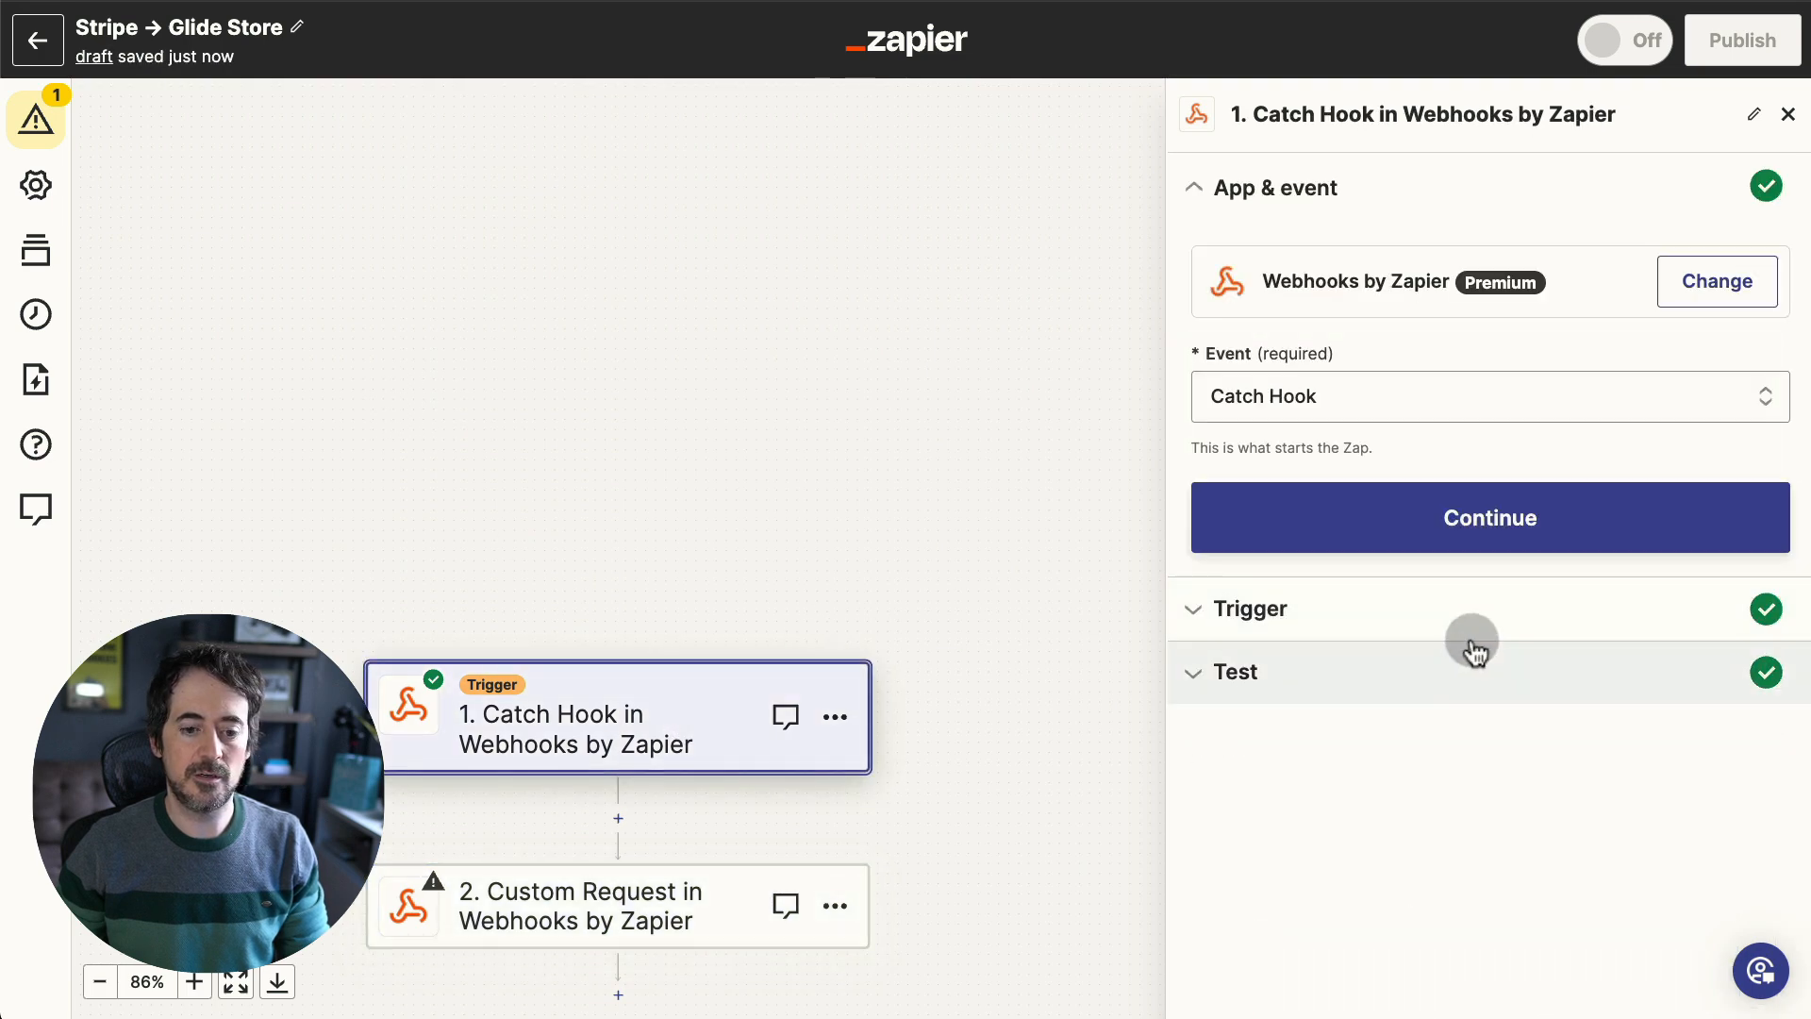
click(1411, 686)
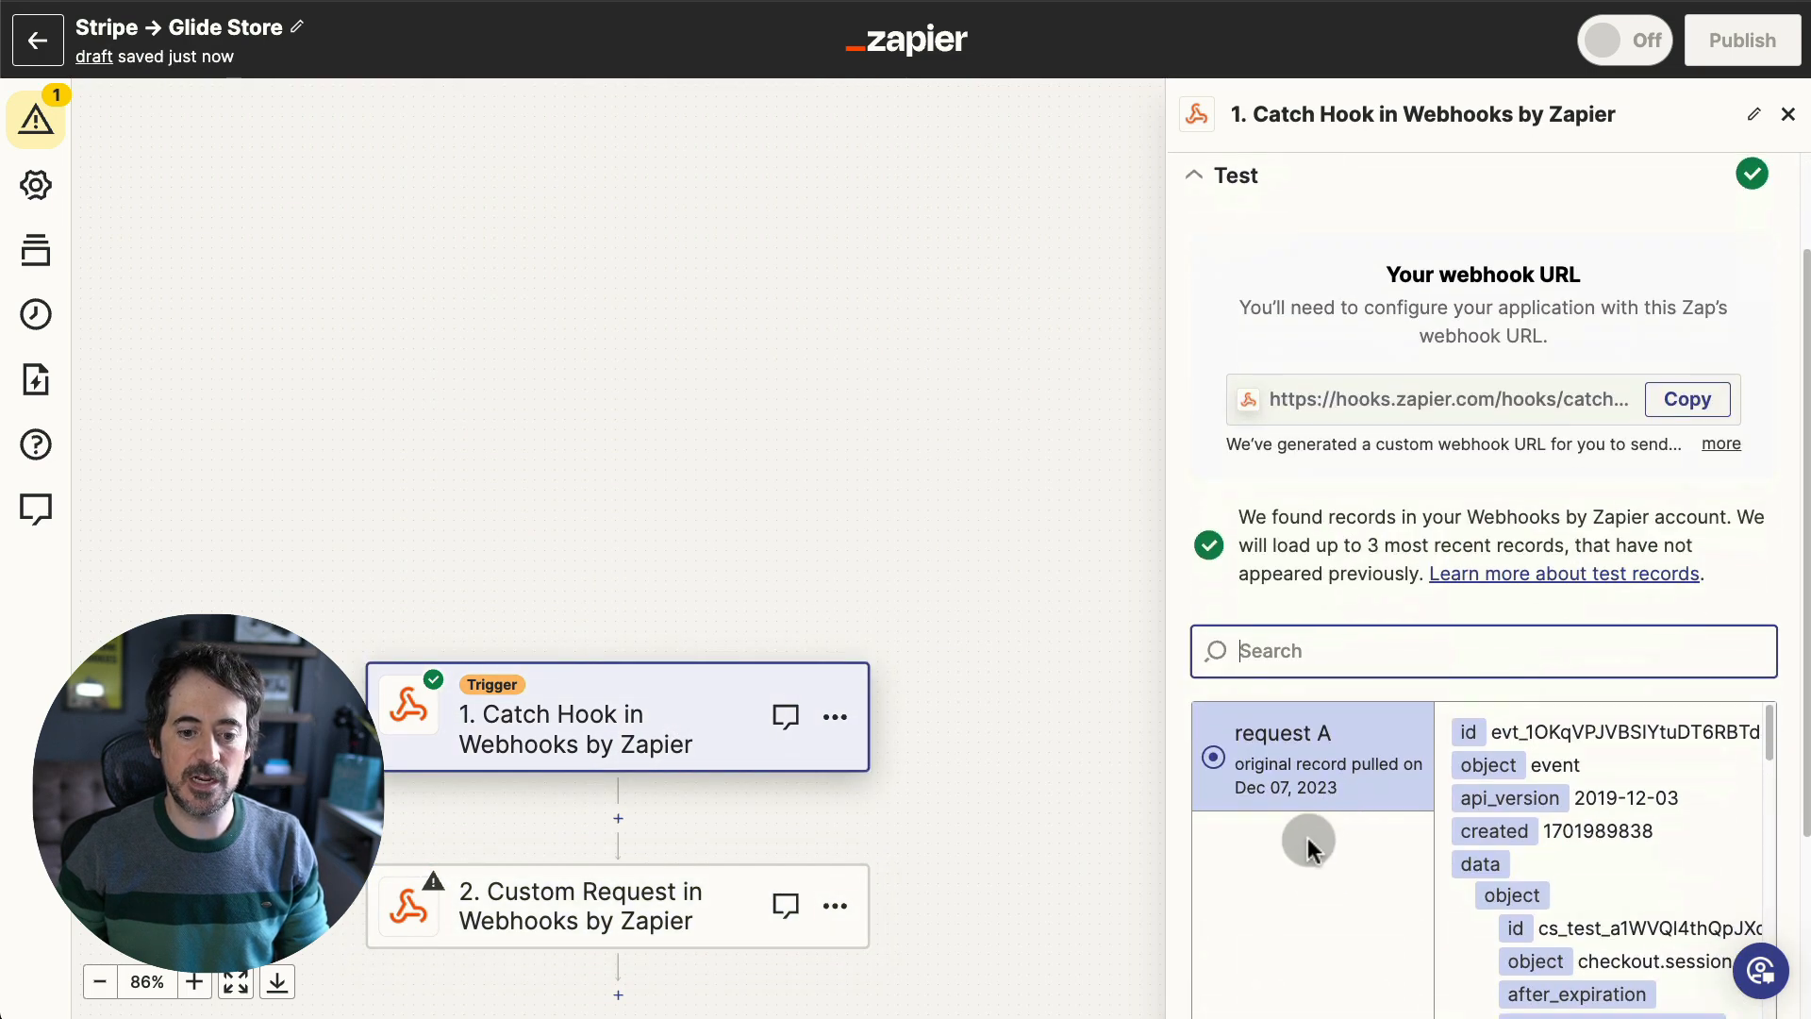
scroll(1305, 844, down, 3)
click(1322, 860)
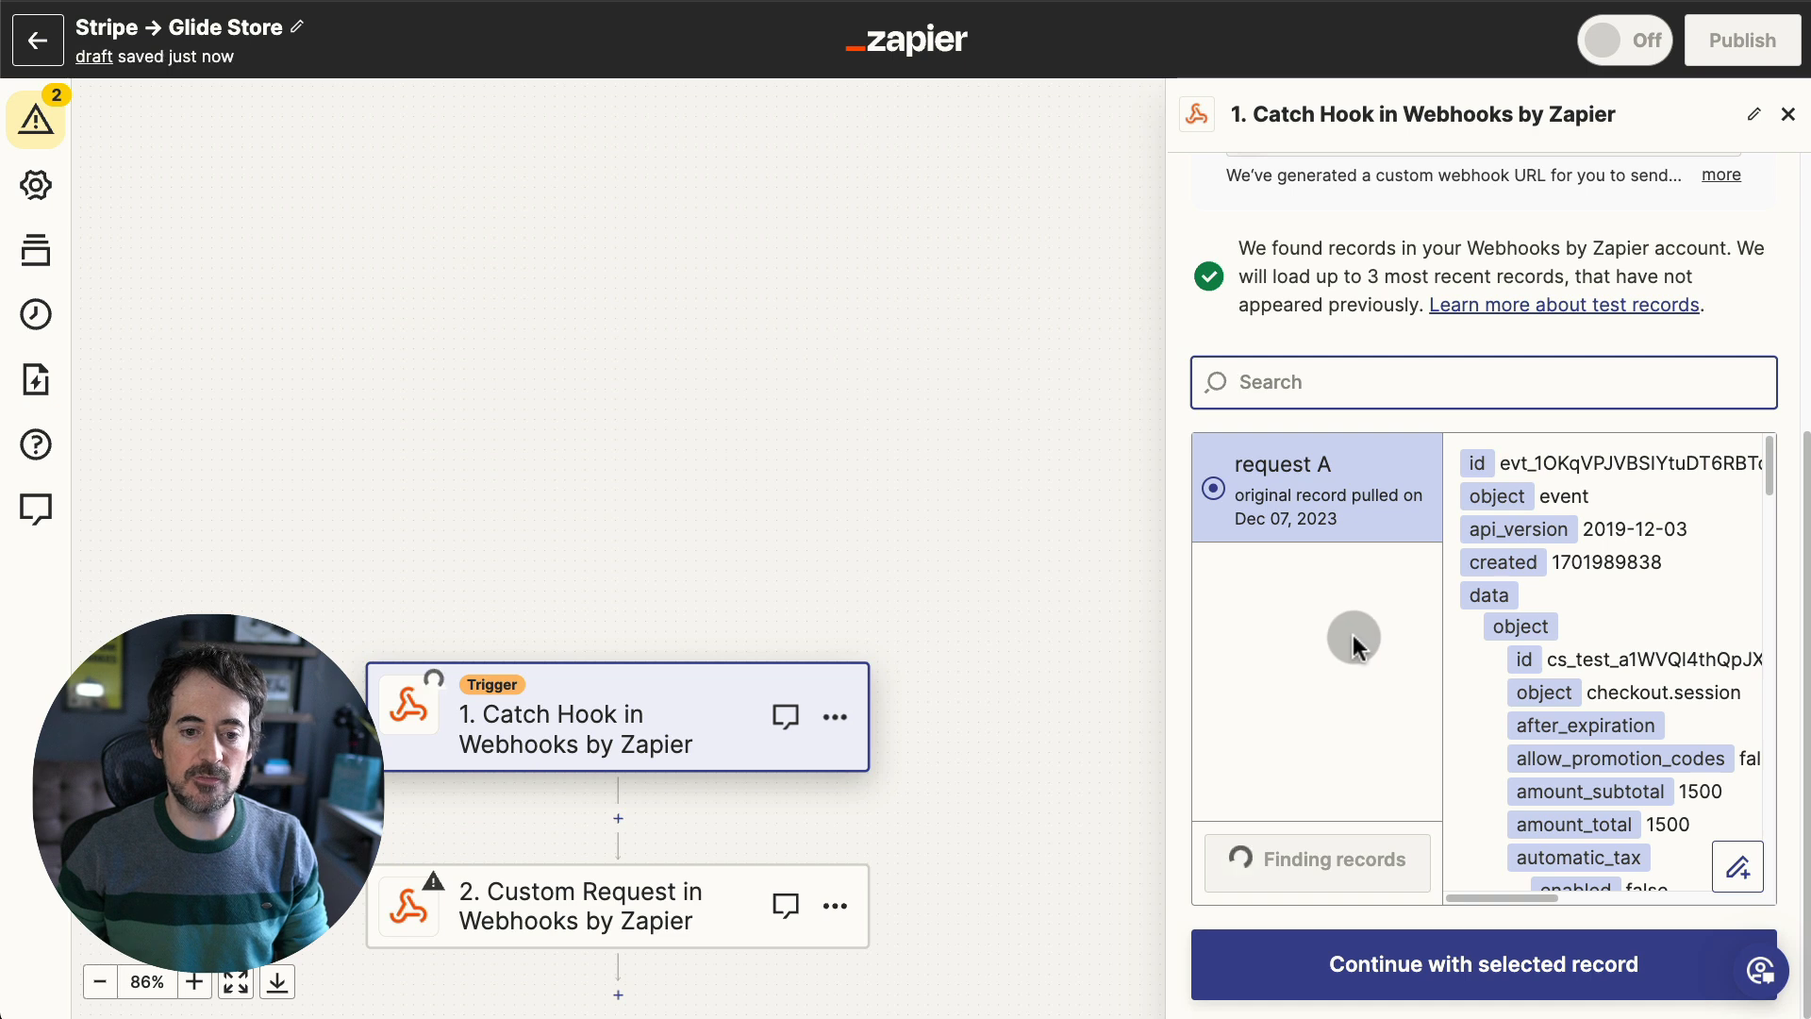
click(1320, 507)
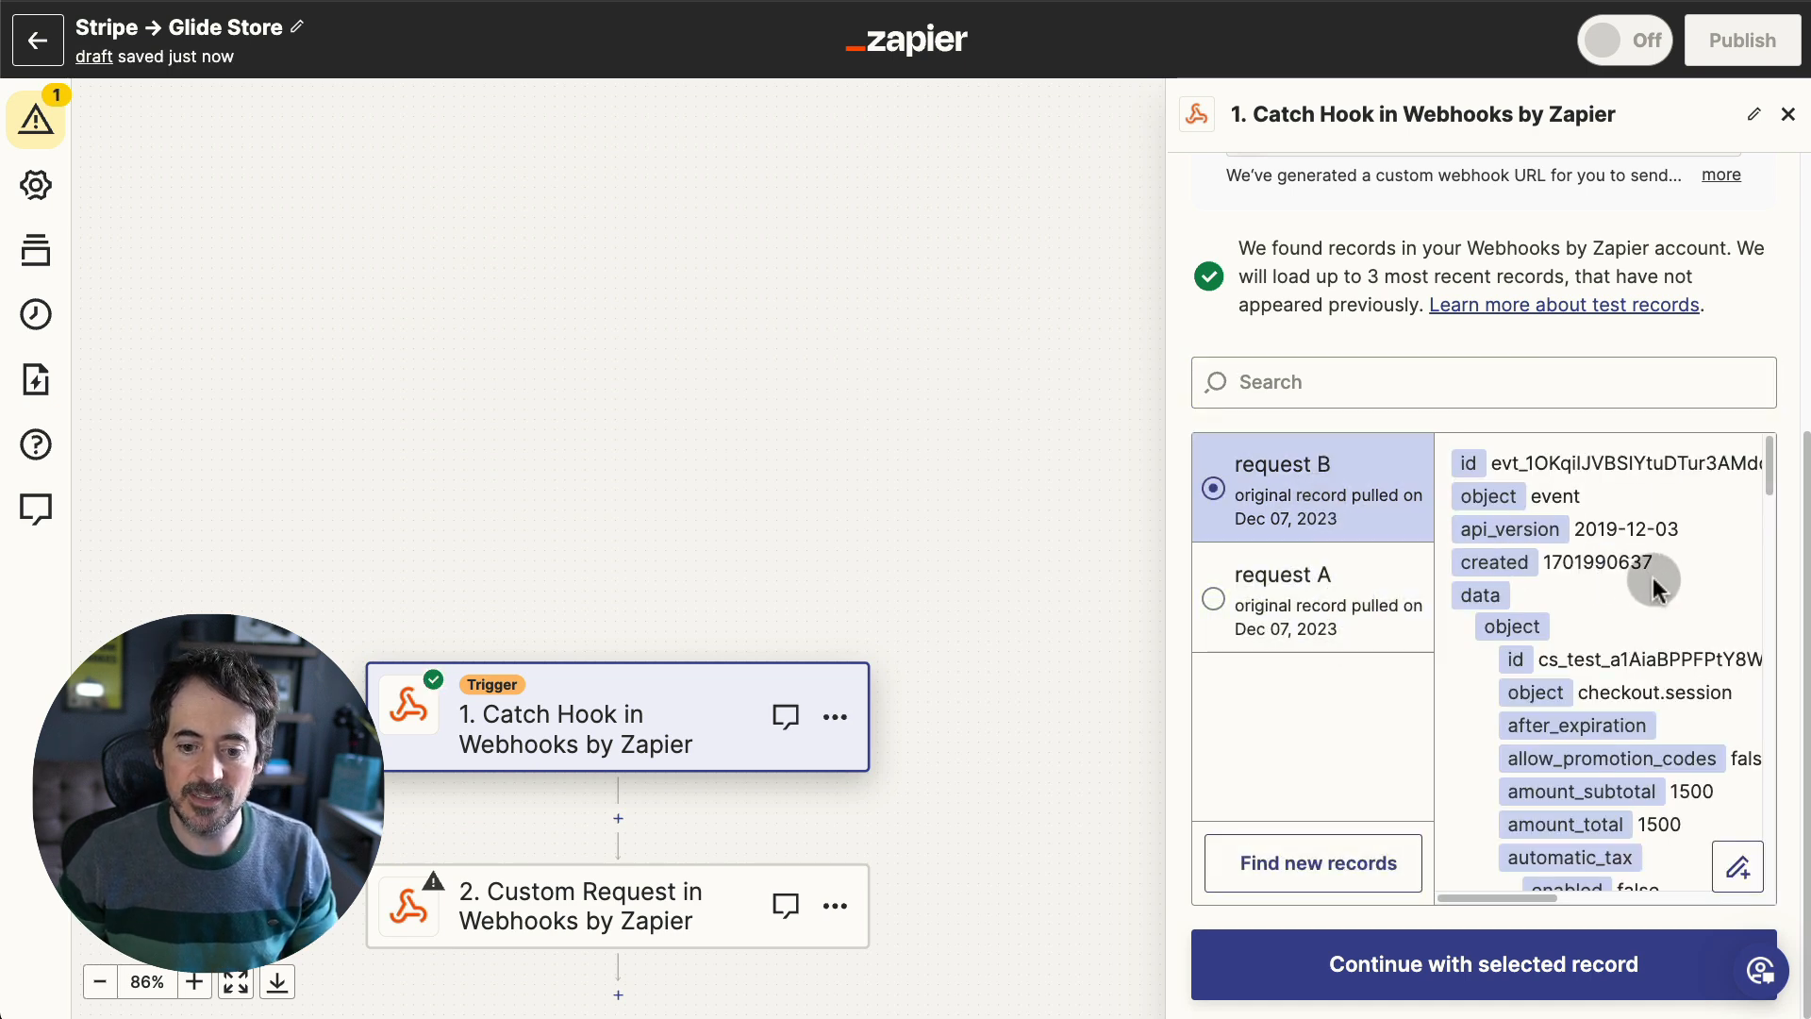
scroll(1652, 577, down, 5)
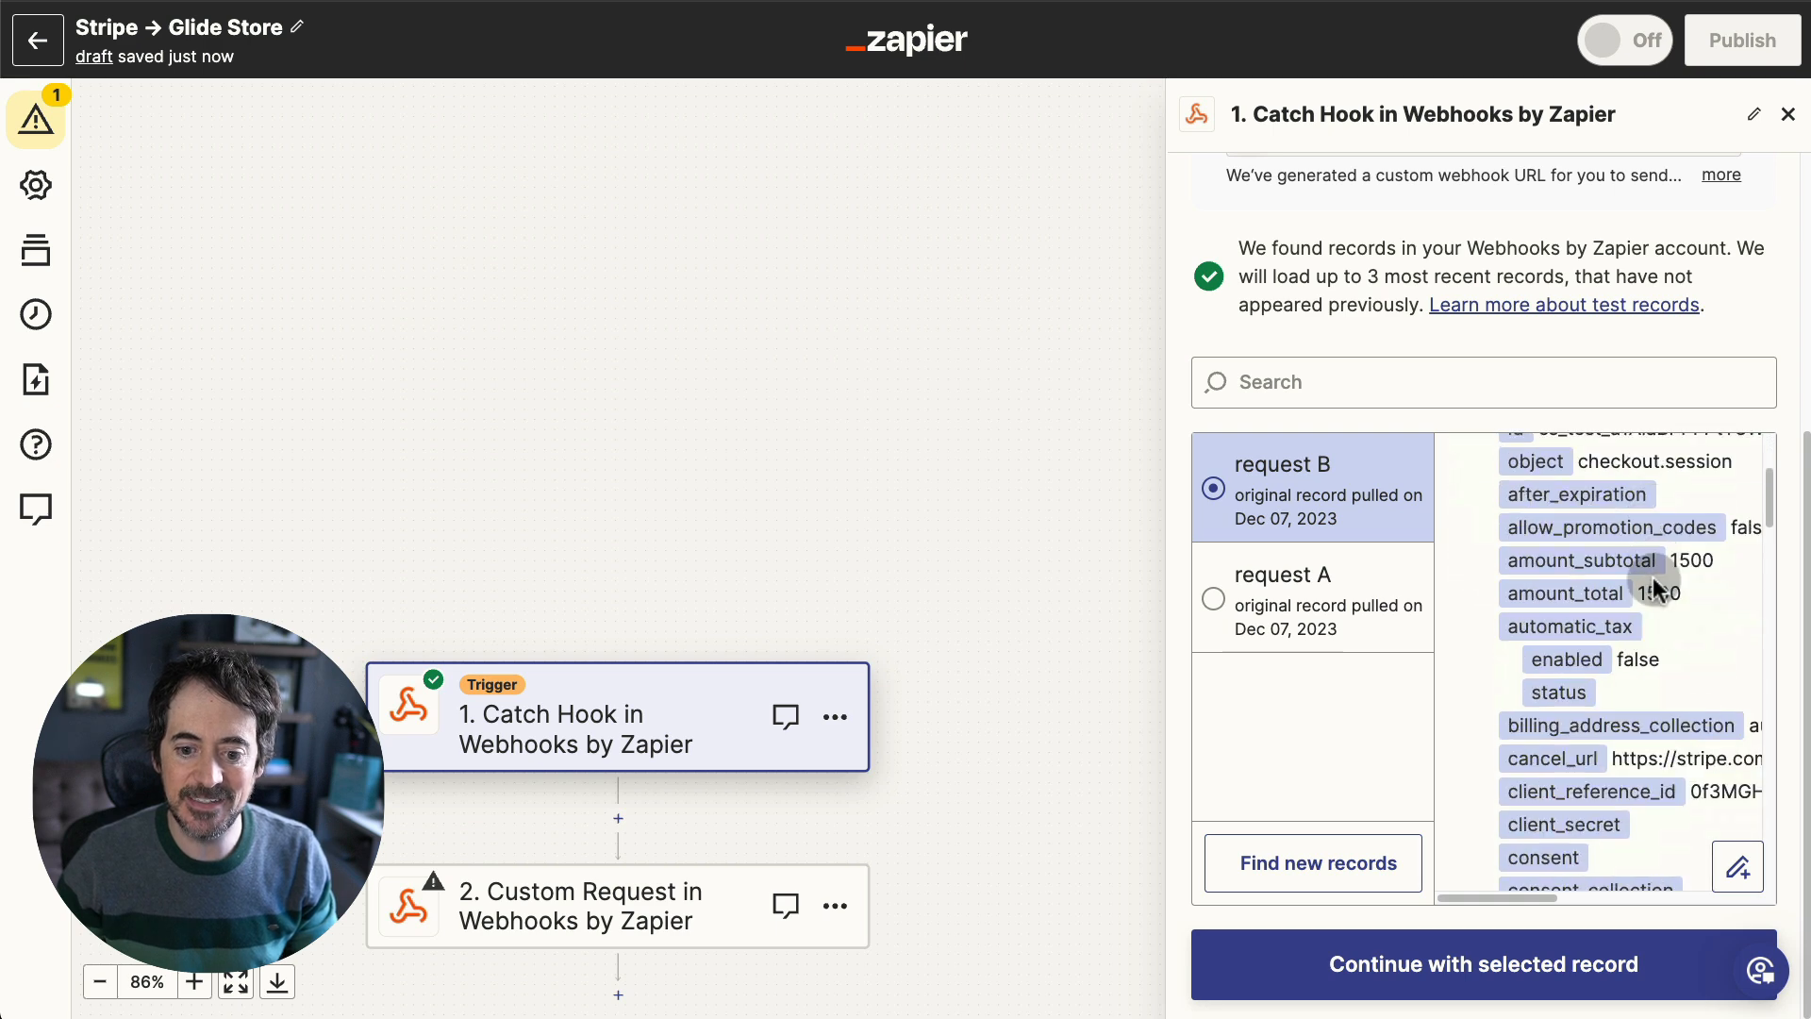
scroll(1702, 792, right, 2)
scroll(1708, 791, right, 5)
scroll(1650, 797, left, 6)
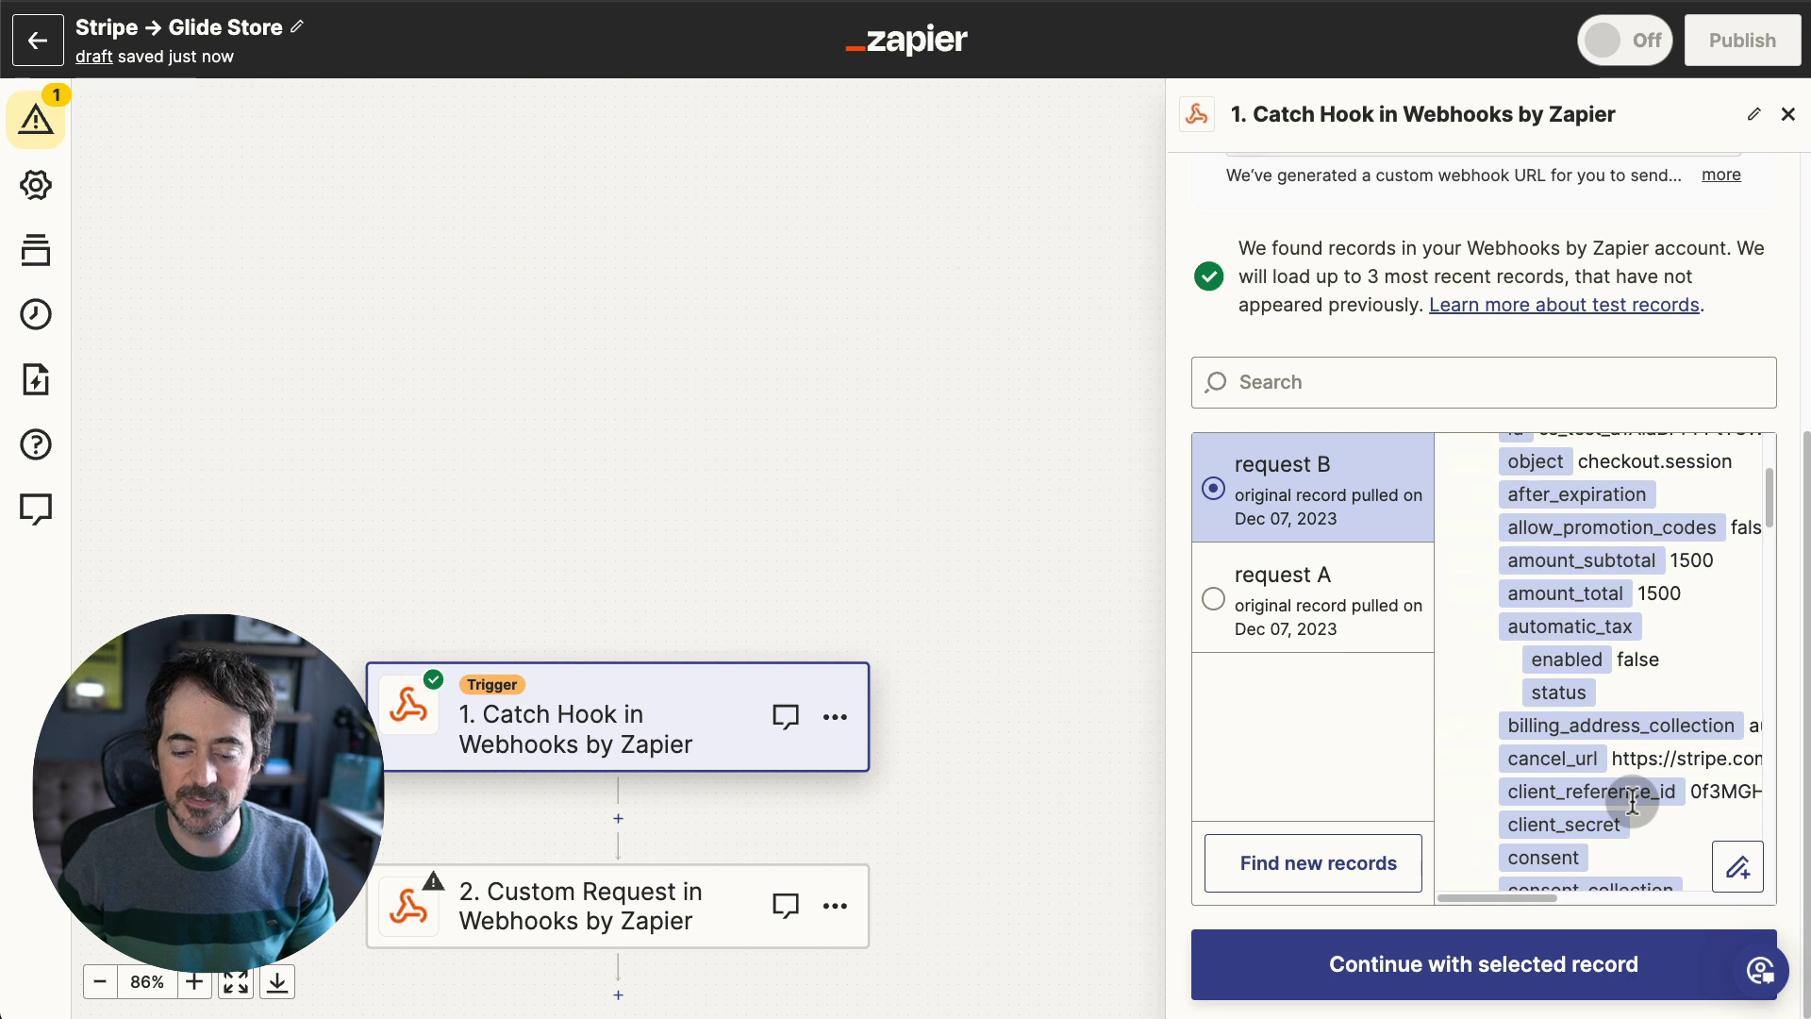
scroll(1632, 802, right, 3)
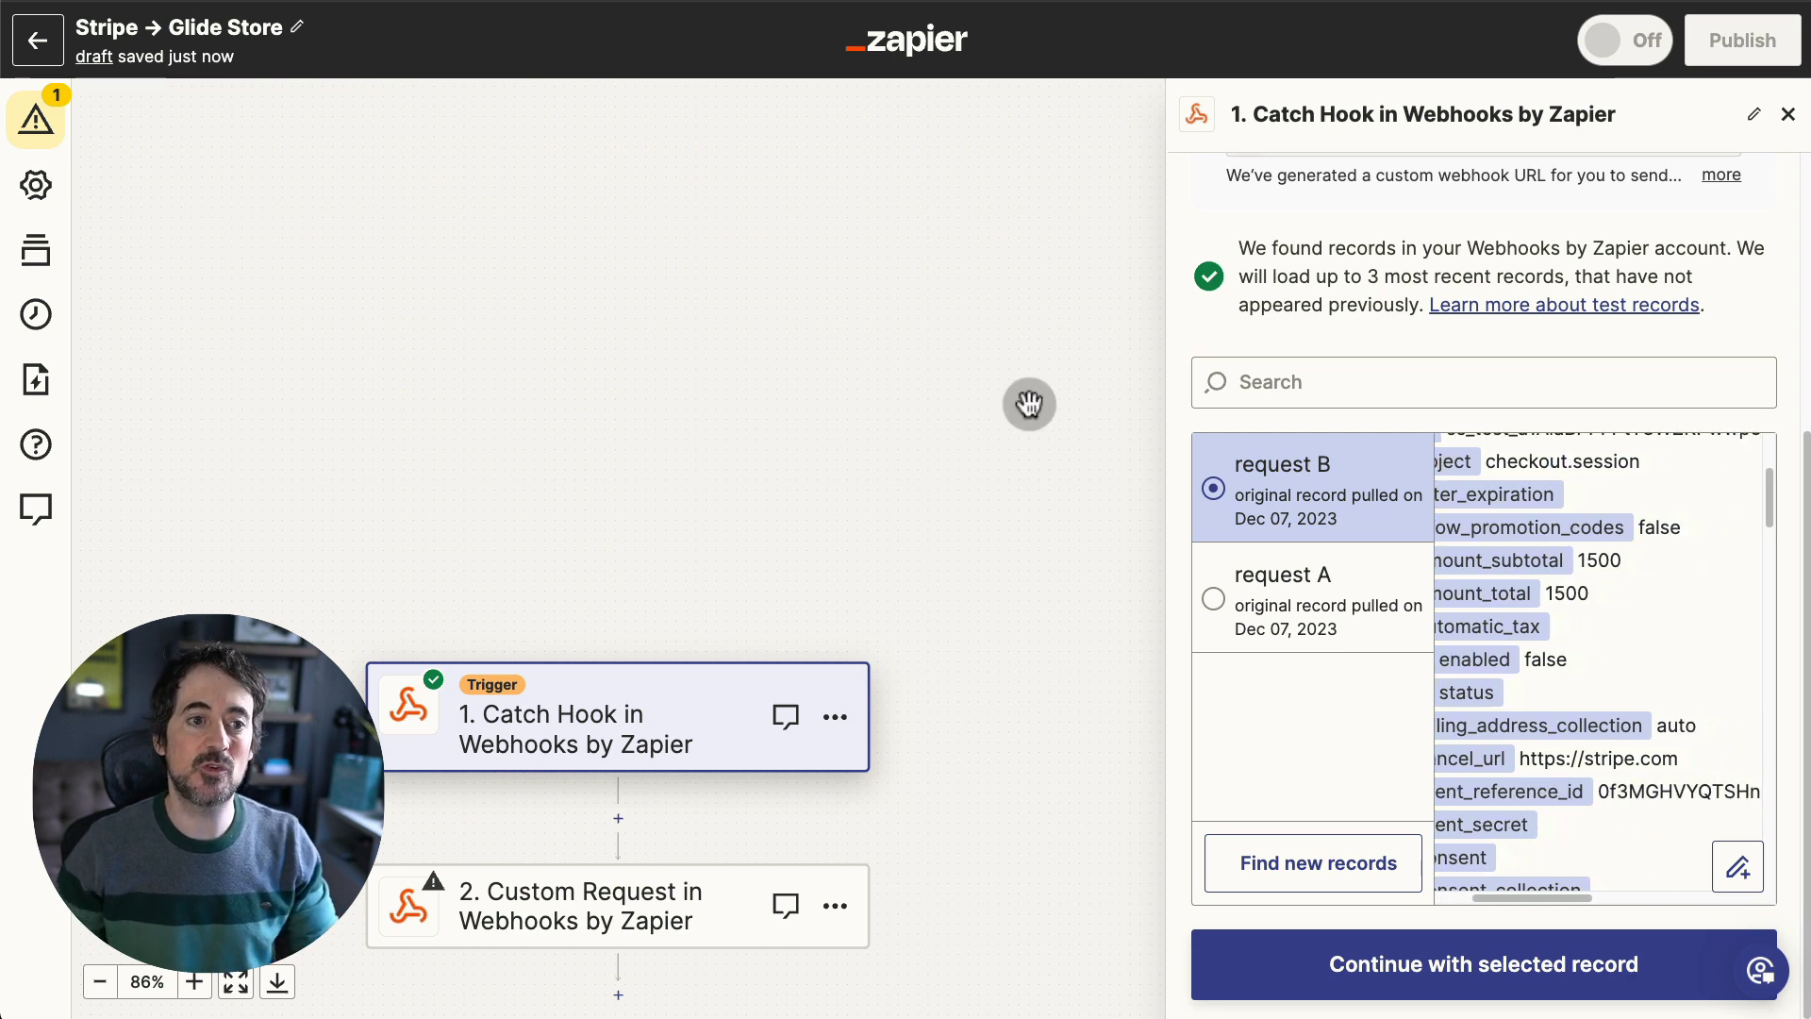
- Replace the Product ID and Buyer Email placeholders in the Data JSON with Client Reference Id and Customer Details Email
click(696, 823)
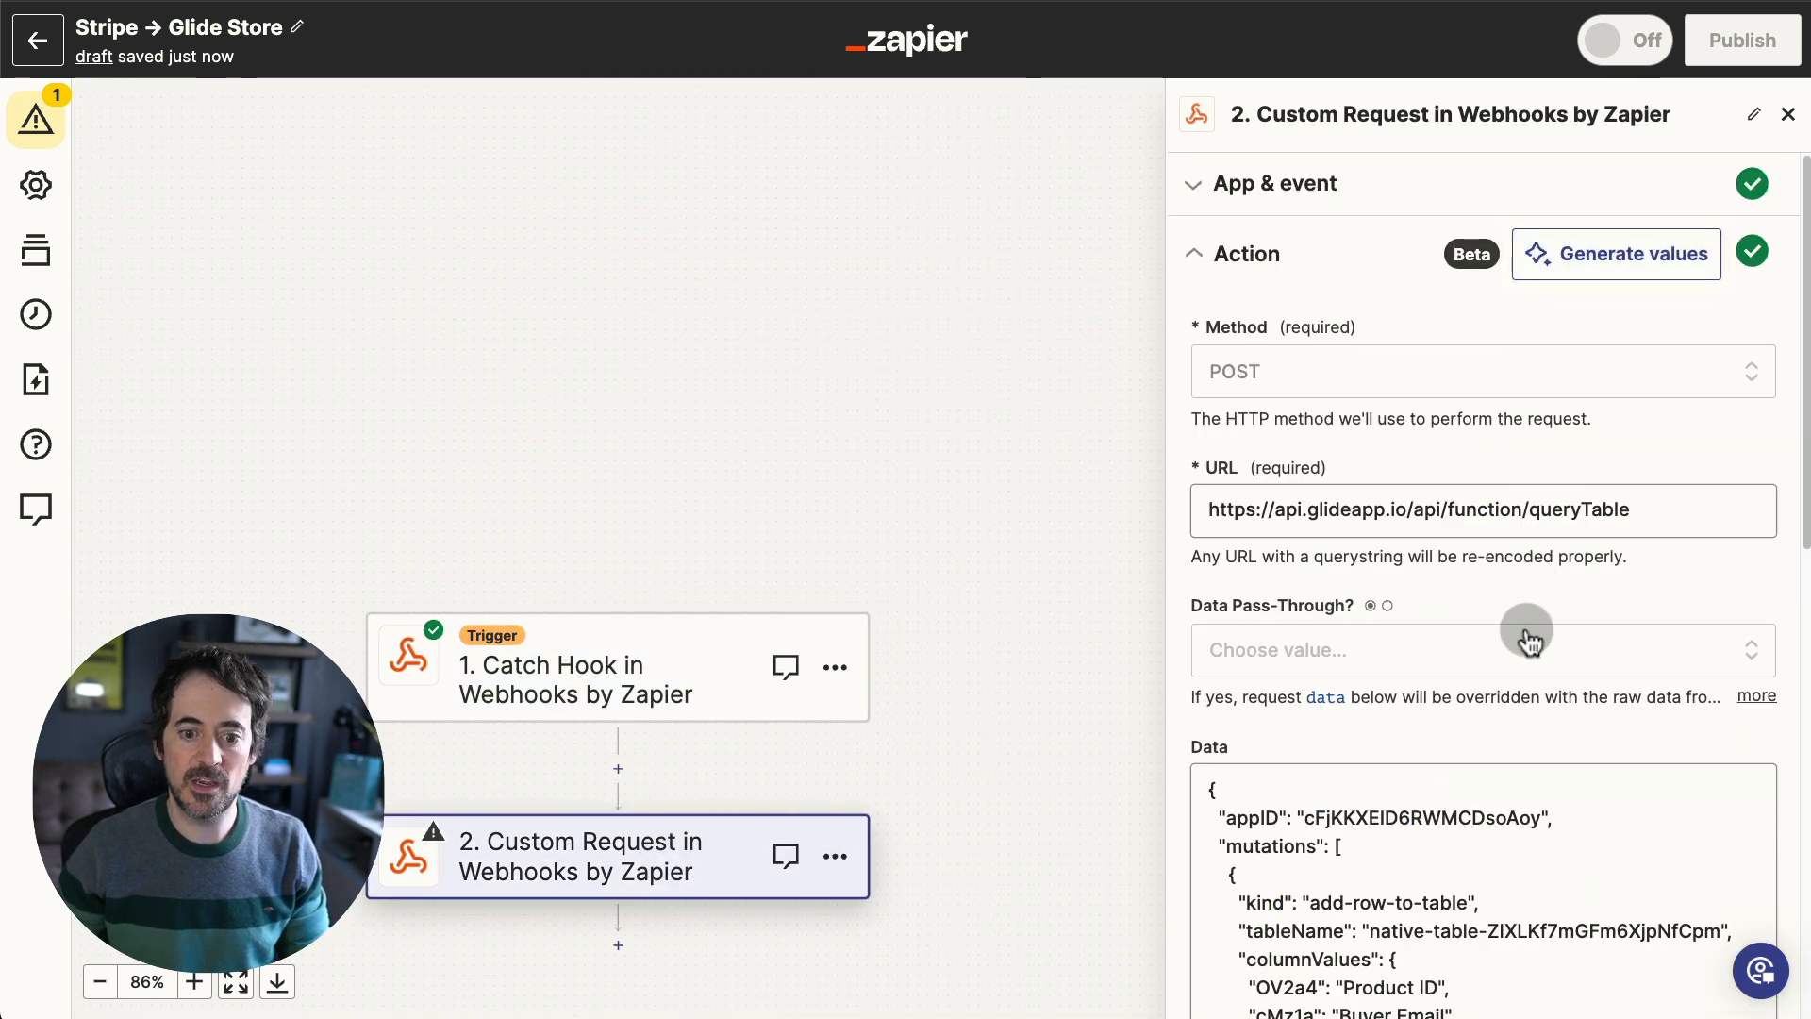
scroll(1520, 674, down, 1)
click(1426, 779)
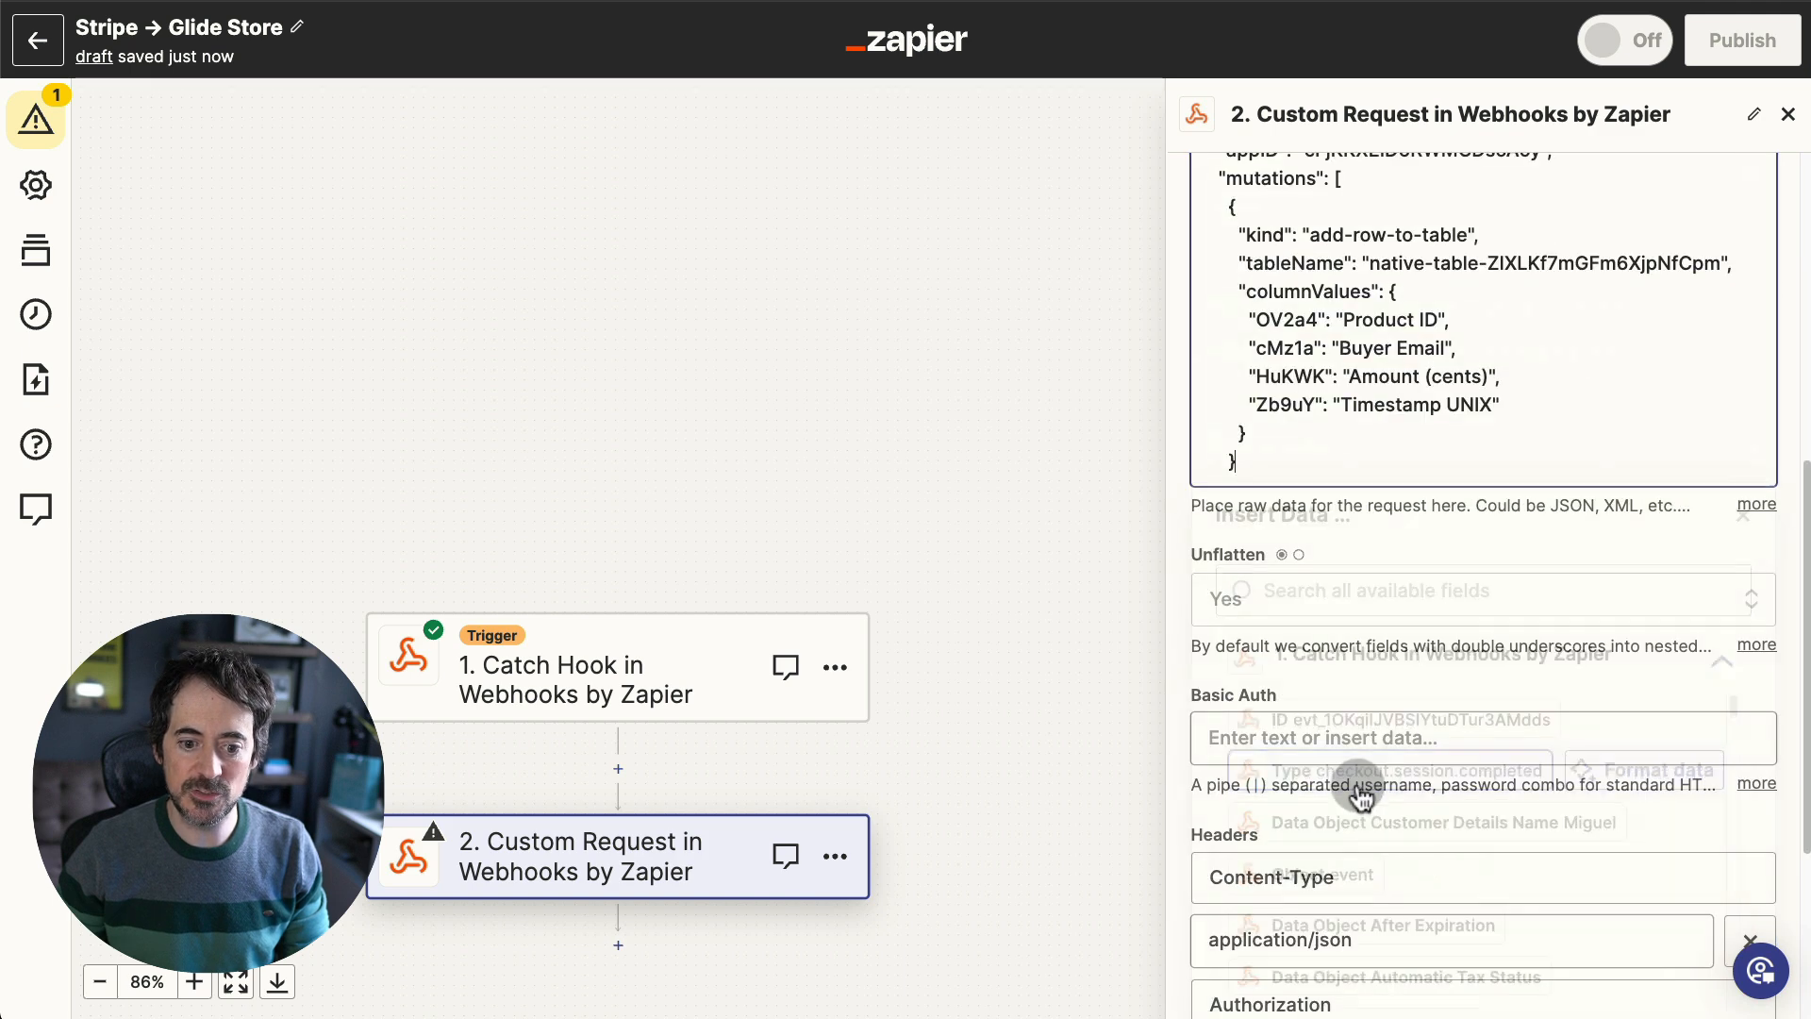
drag(1435, 322, 1333, 321)
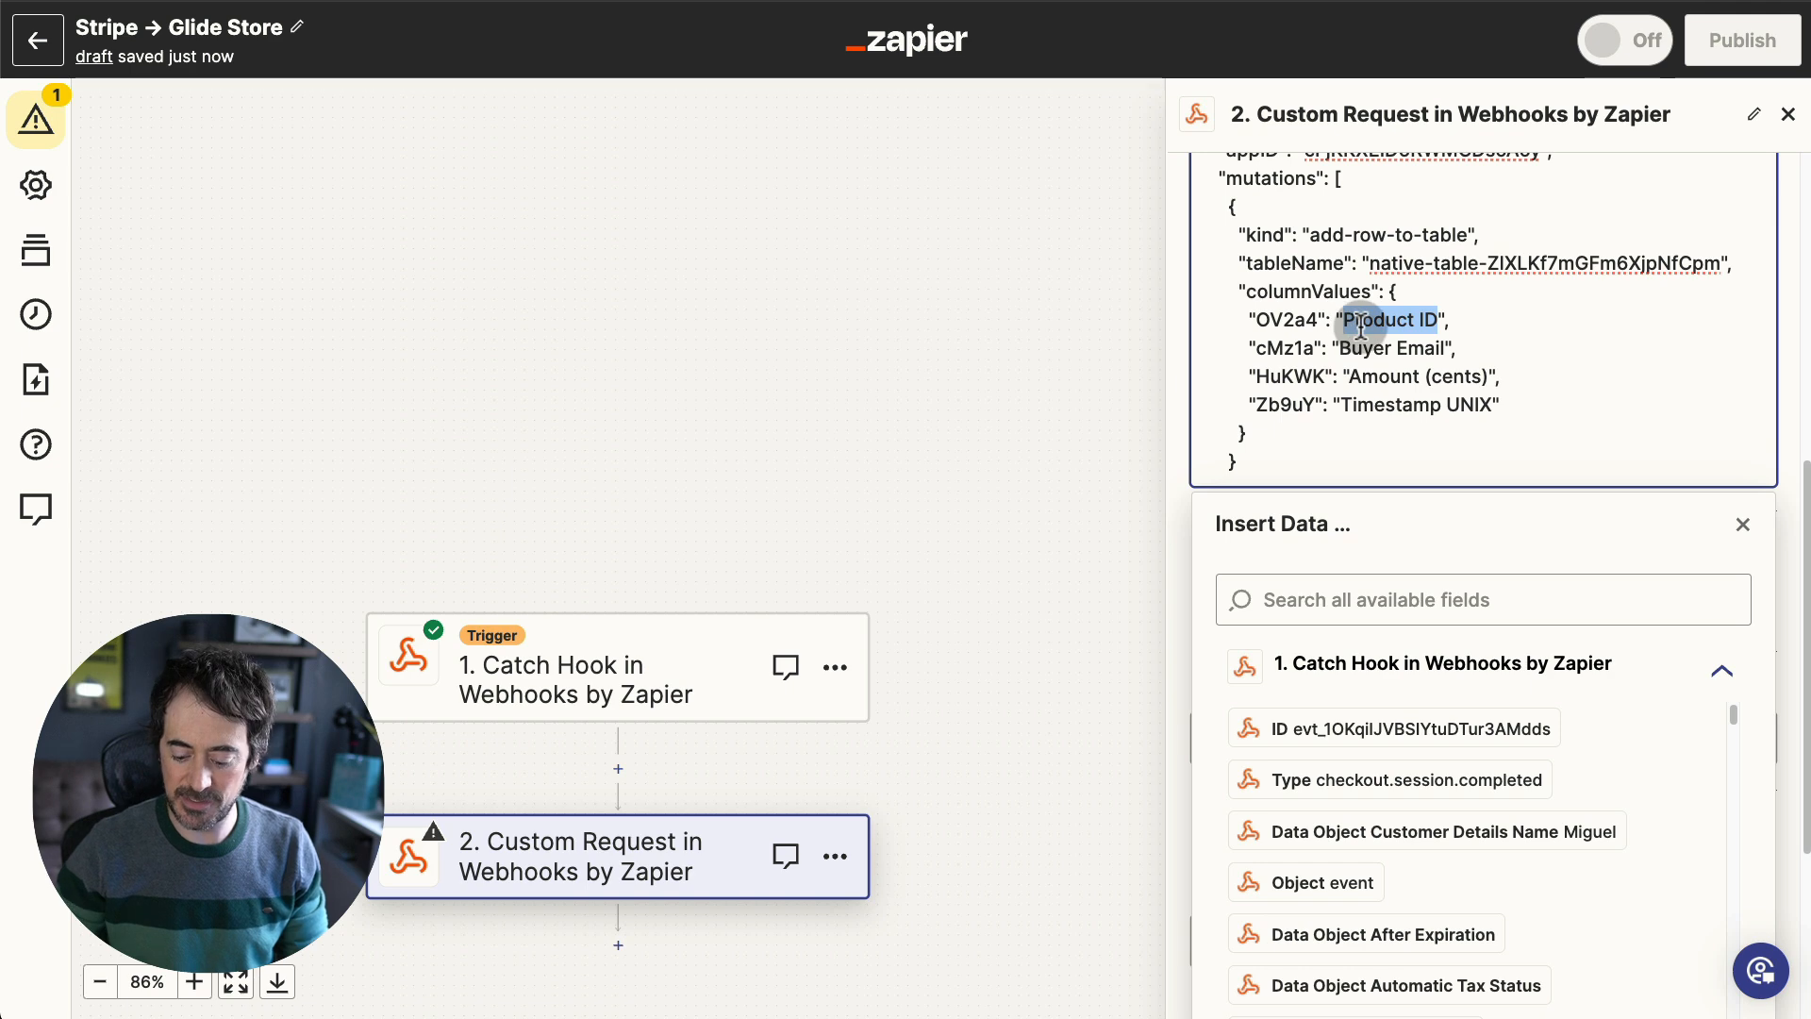
key(BackSpace)
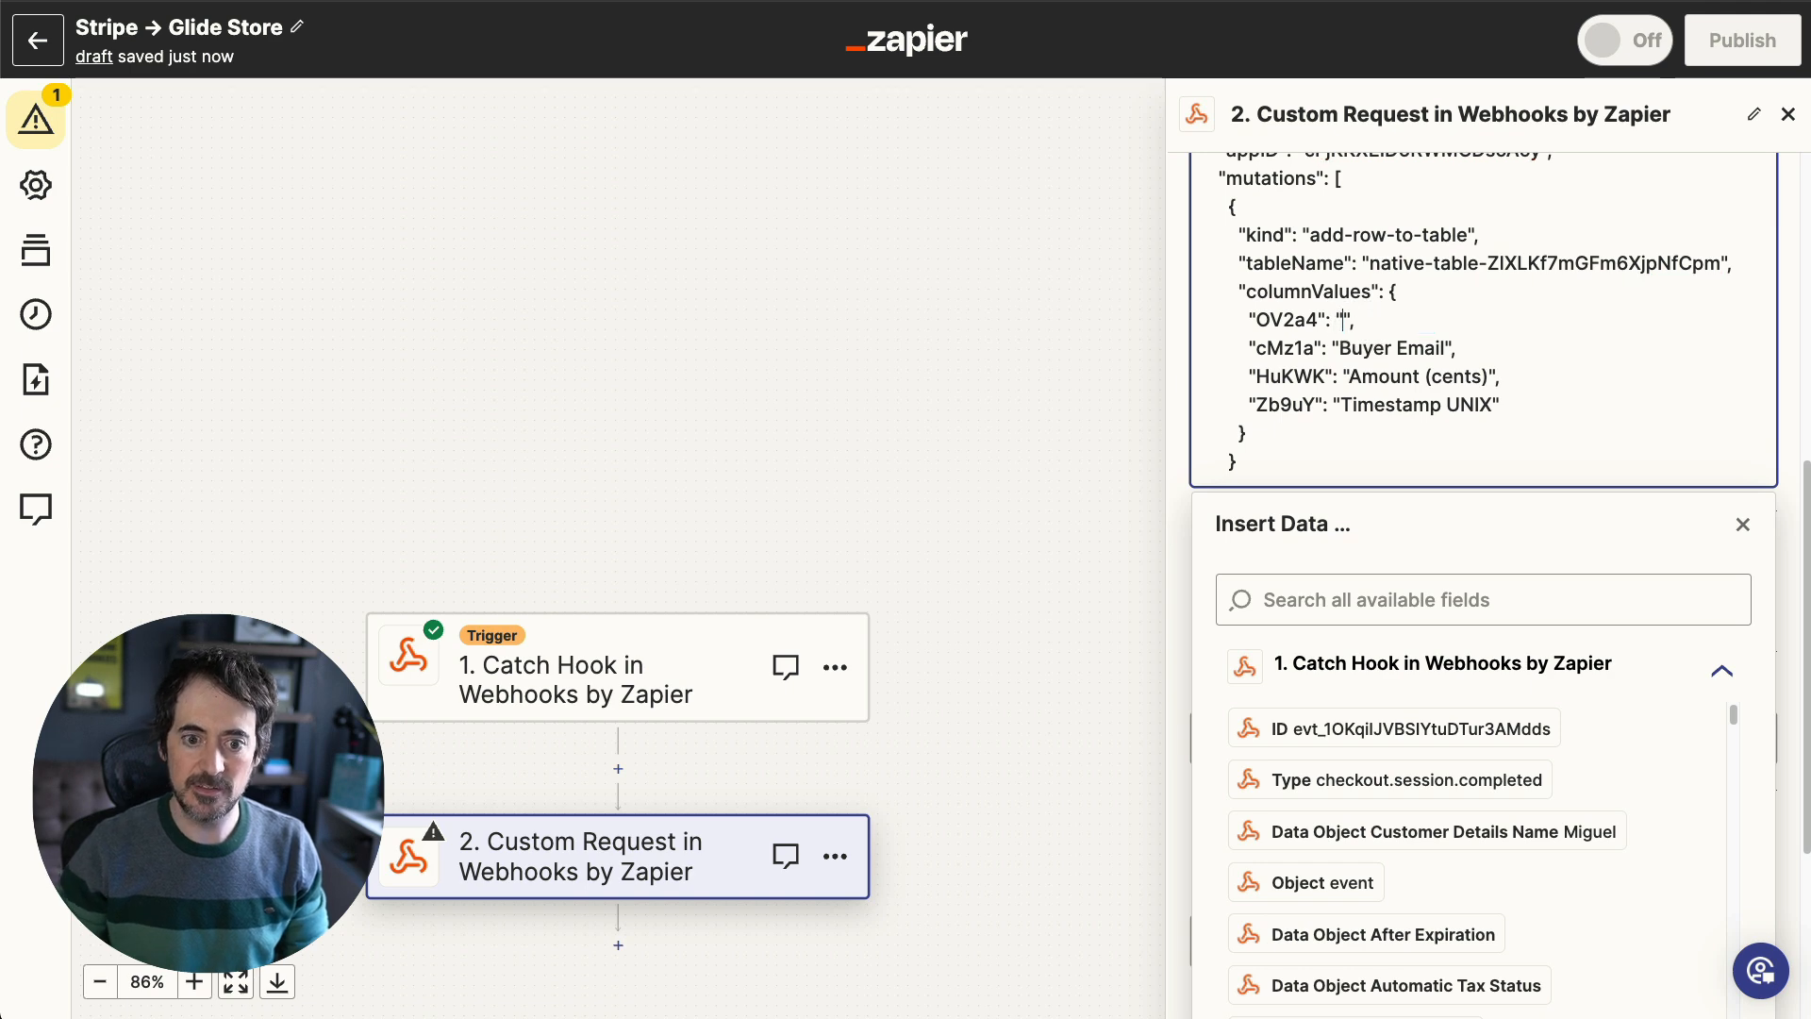
click(1351, 598)
text(client)
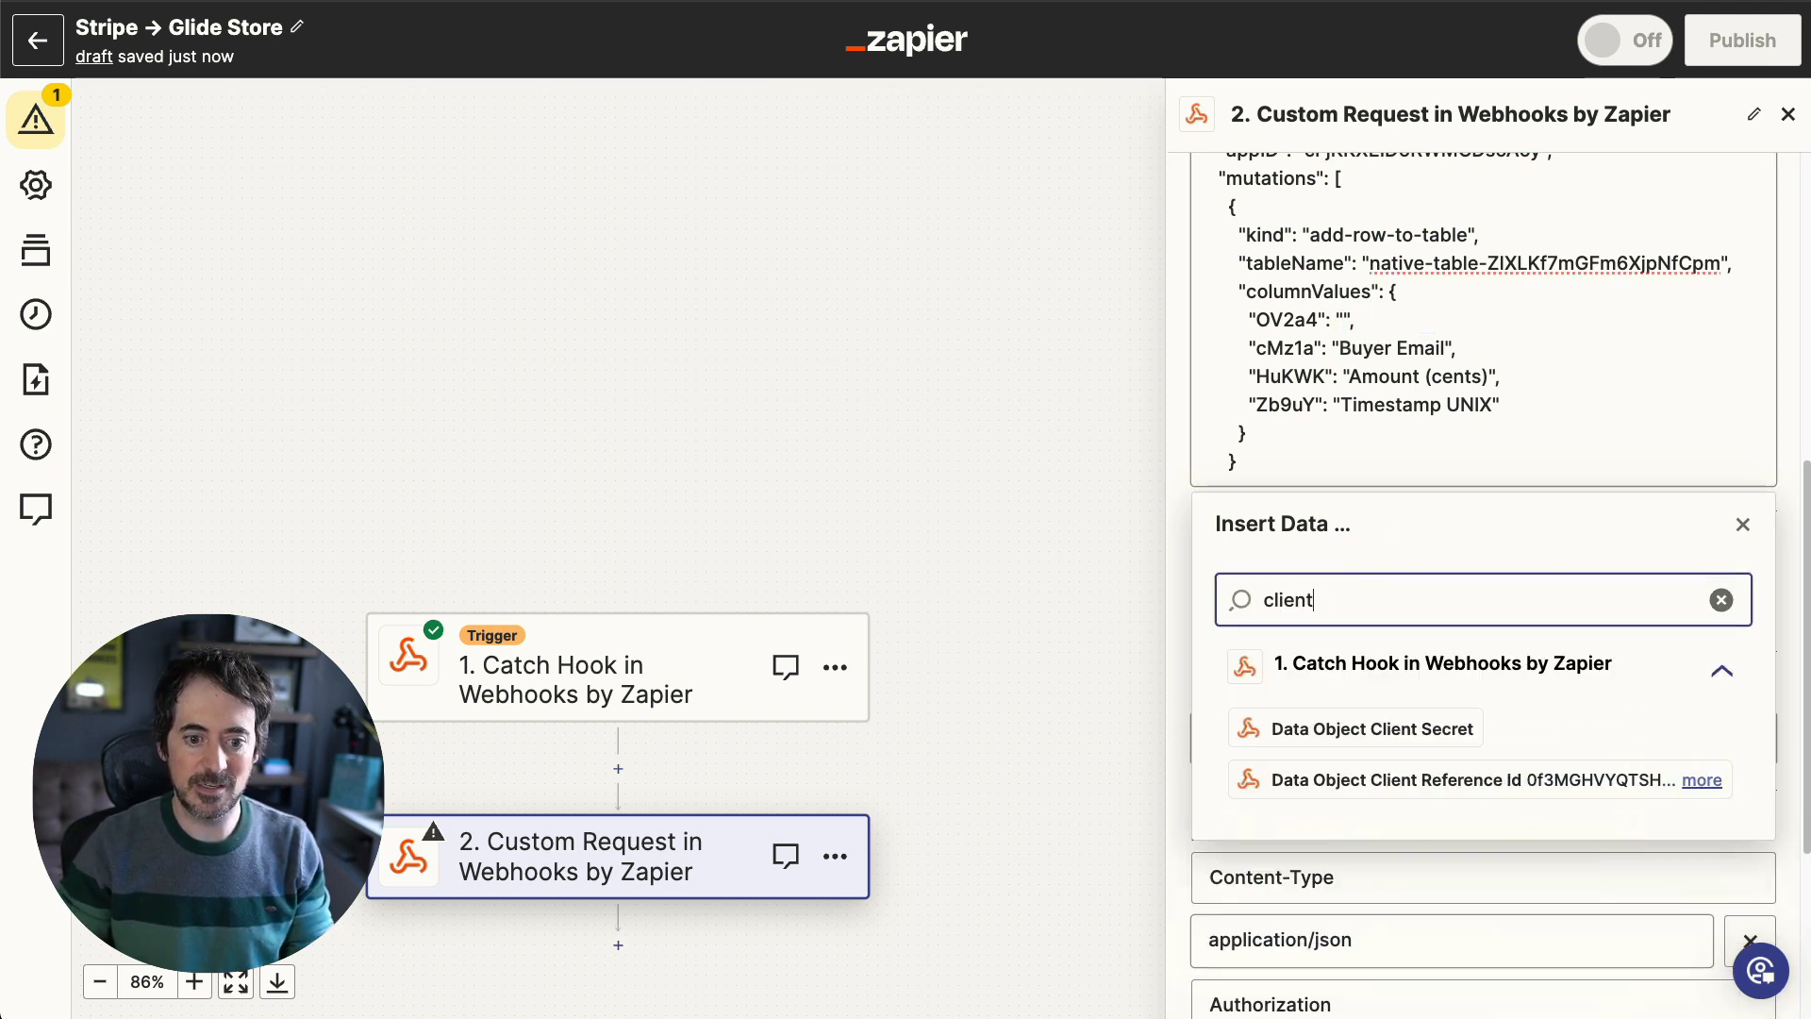
click(1439, 780)
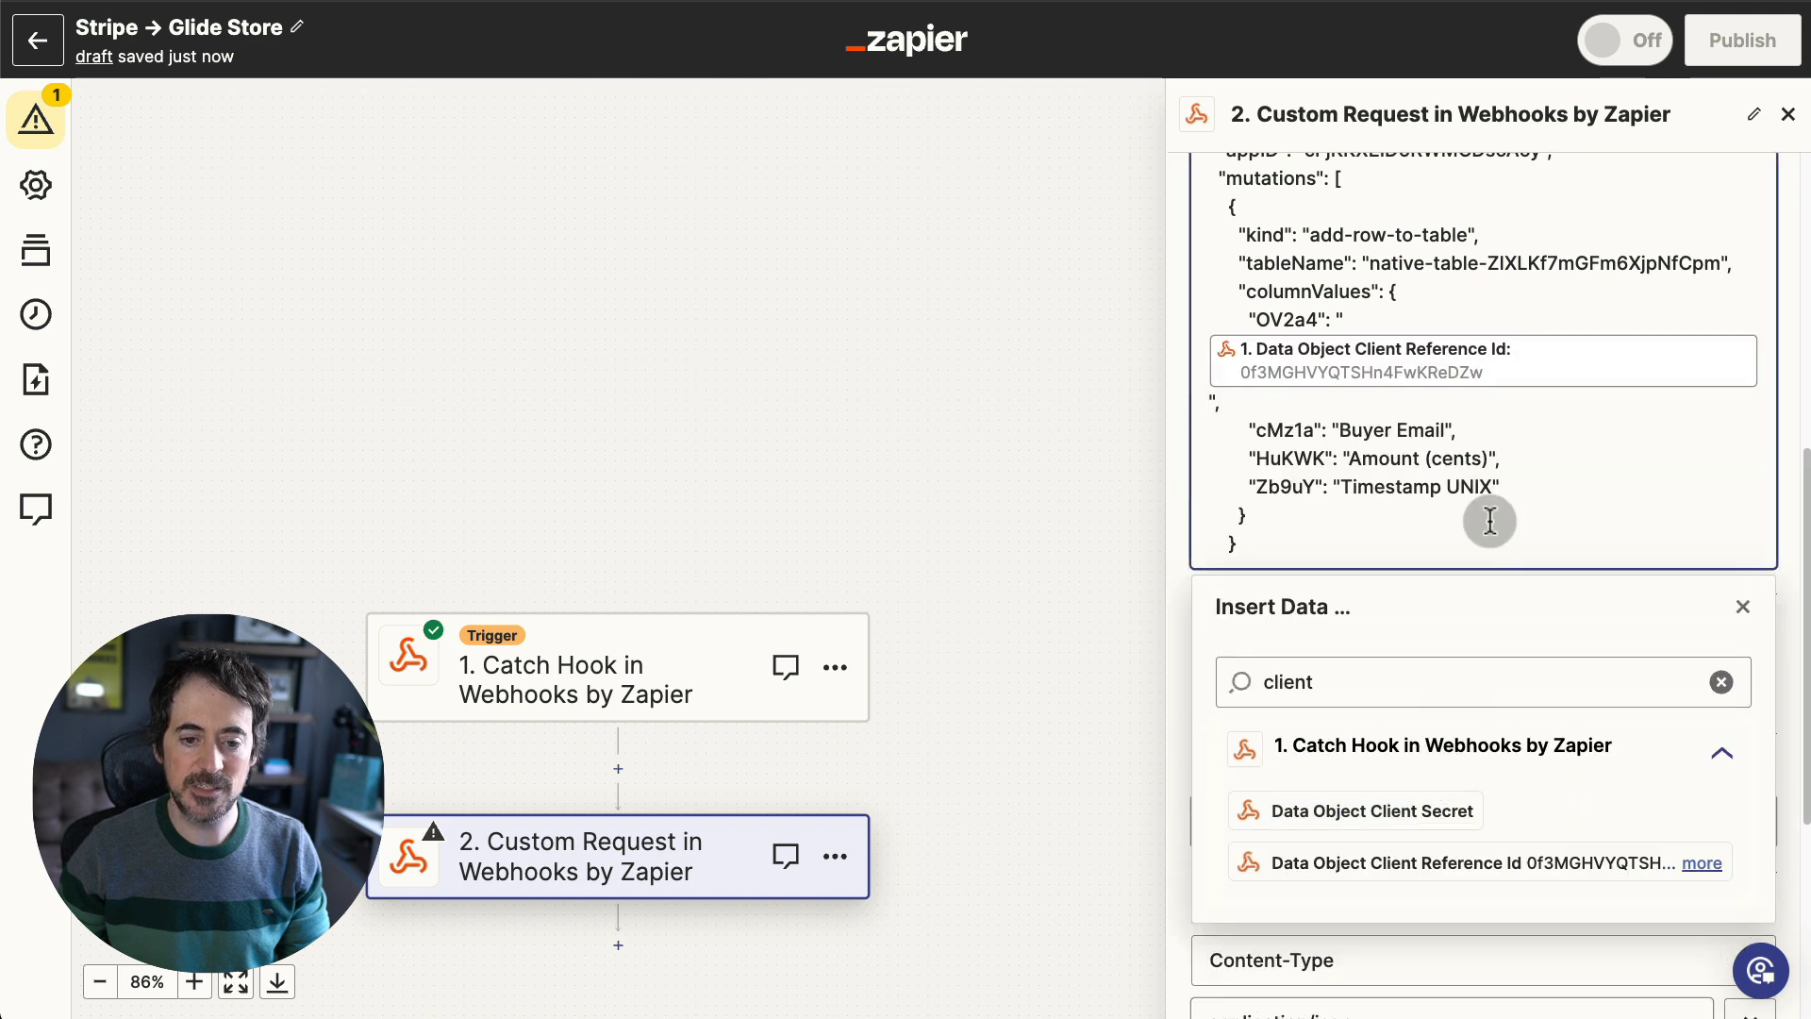
drag(1443, 427, 1338, 424)
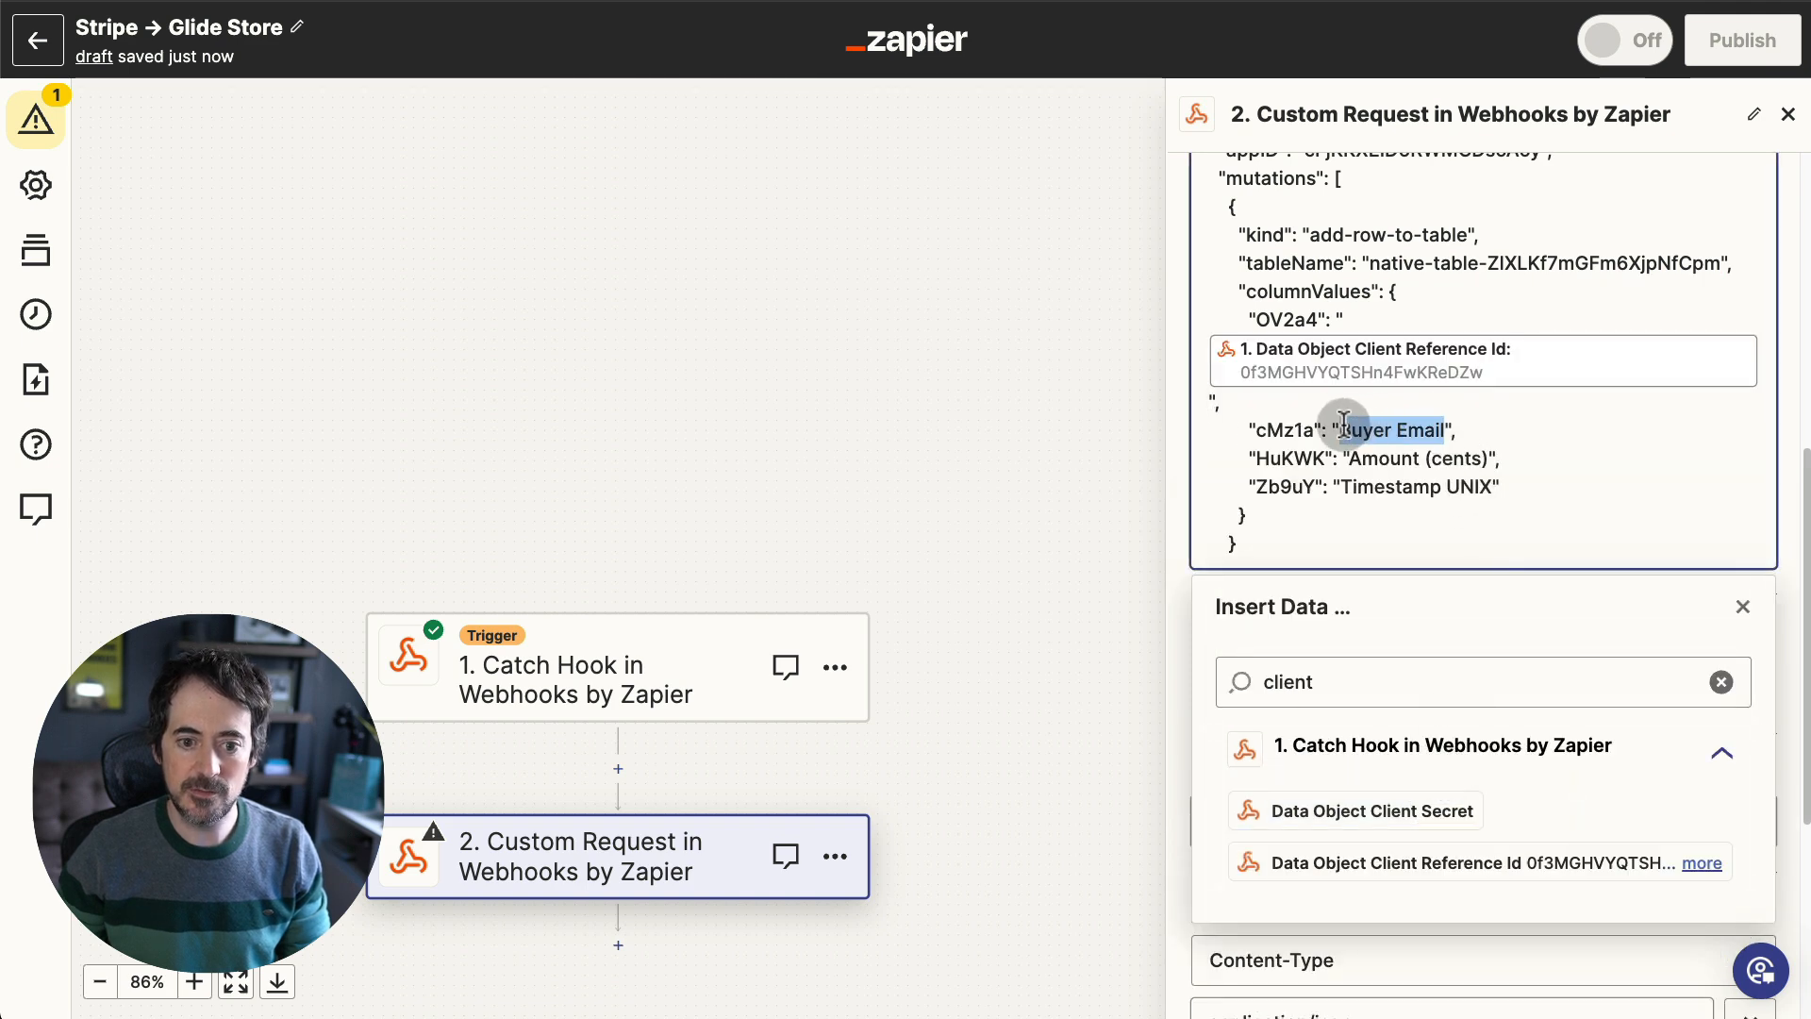
key(BackSpace)
double_click(1325, 679)
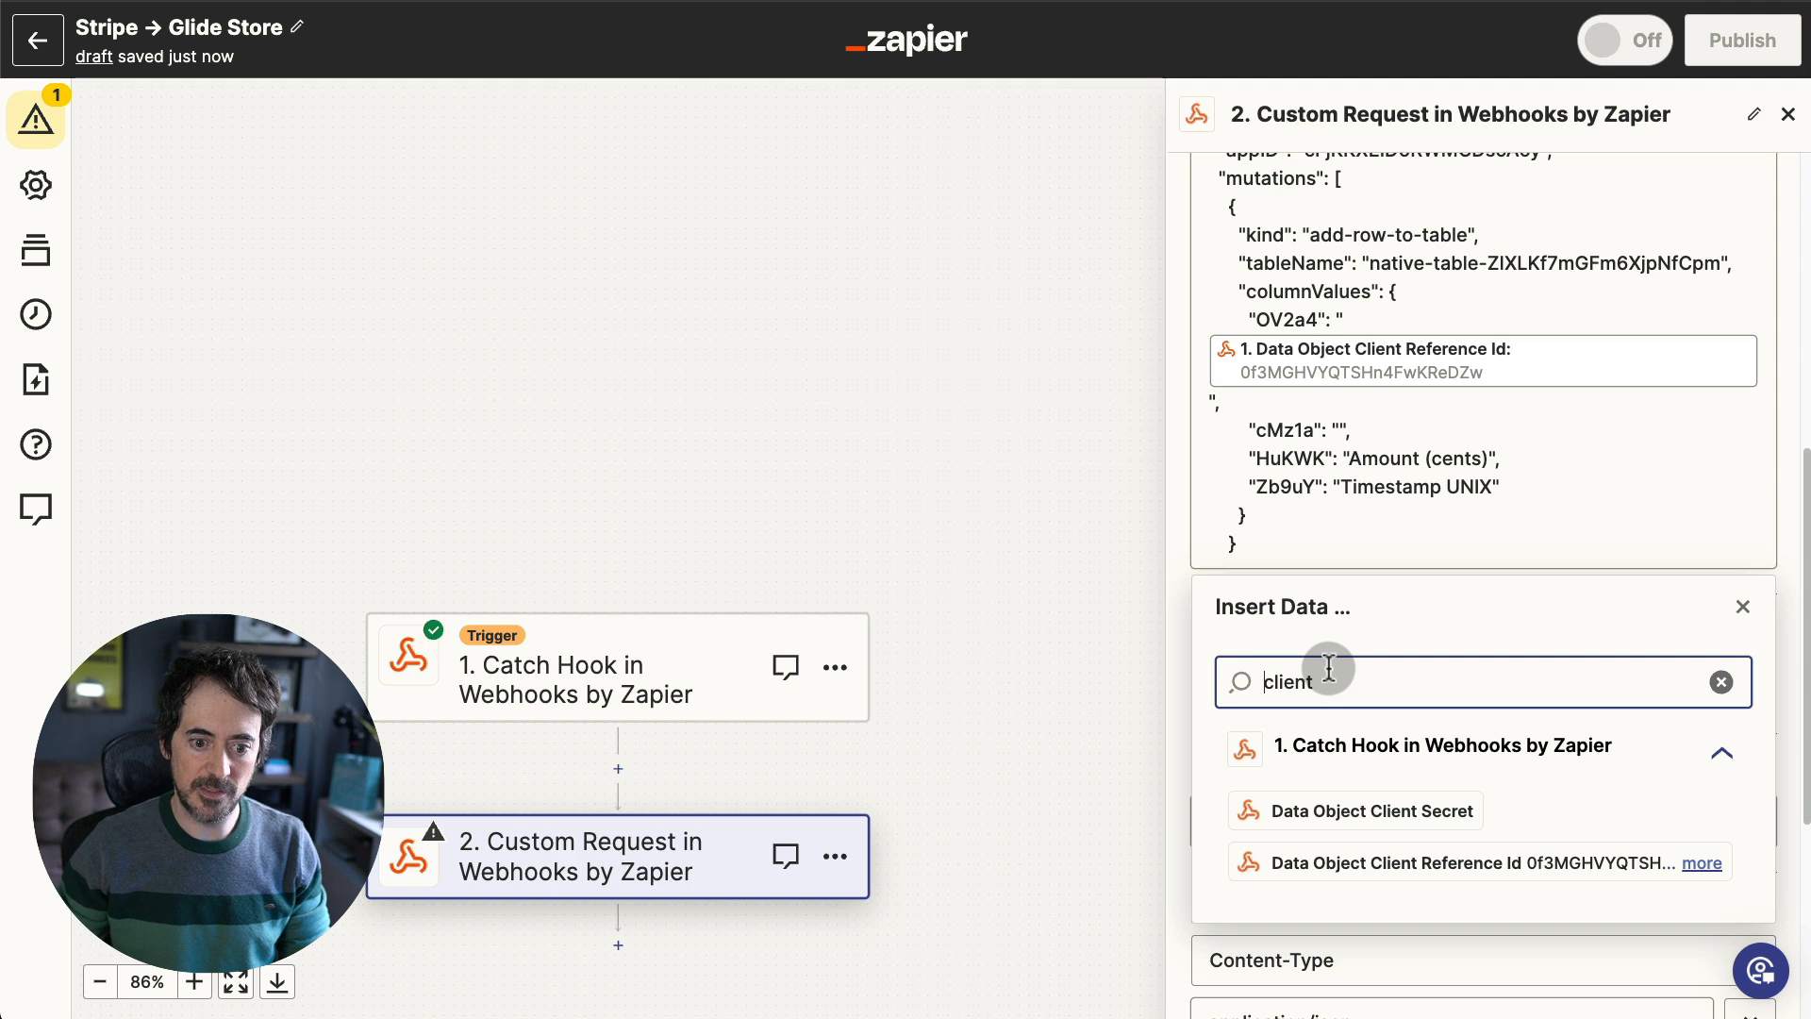
text(Email)
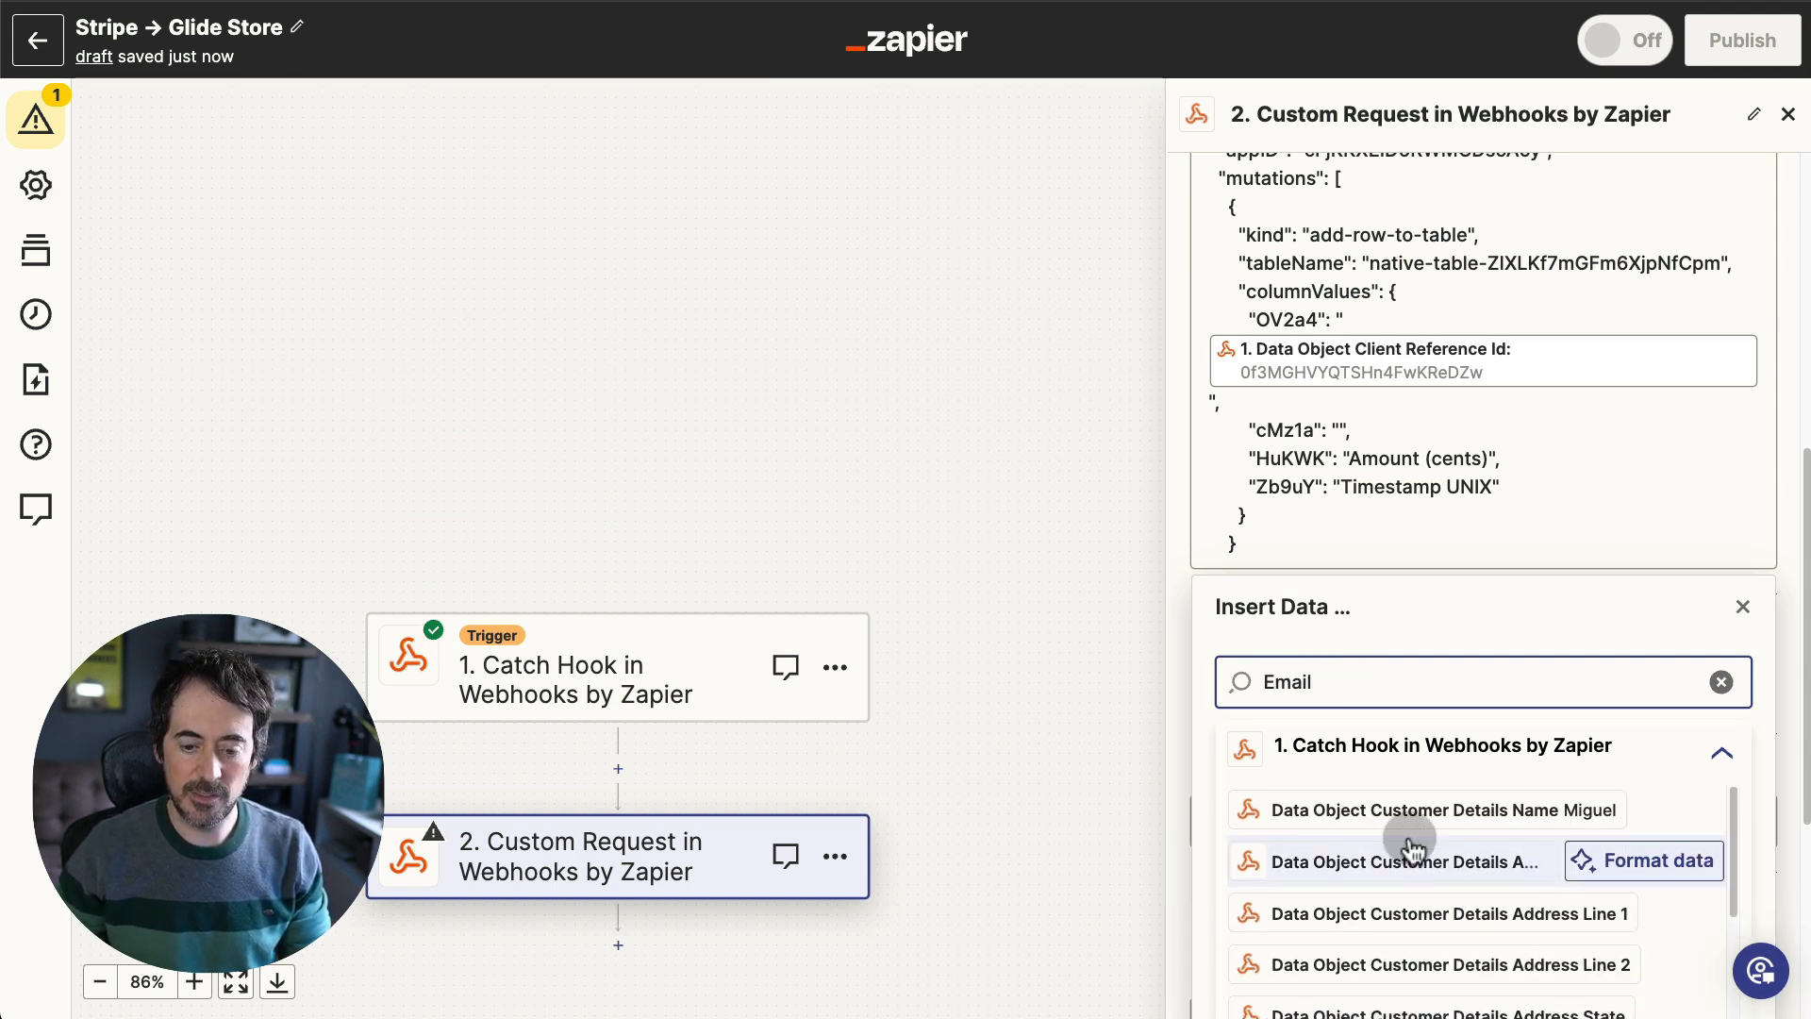
scroll(1421, 835, down, 5)
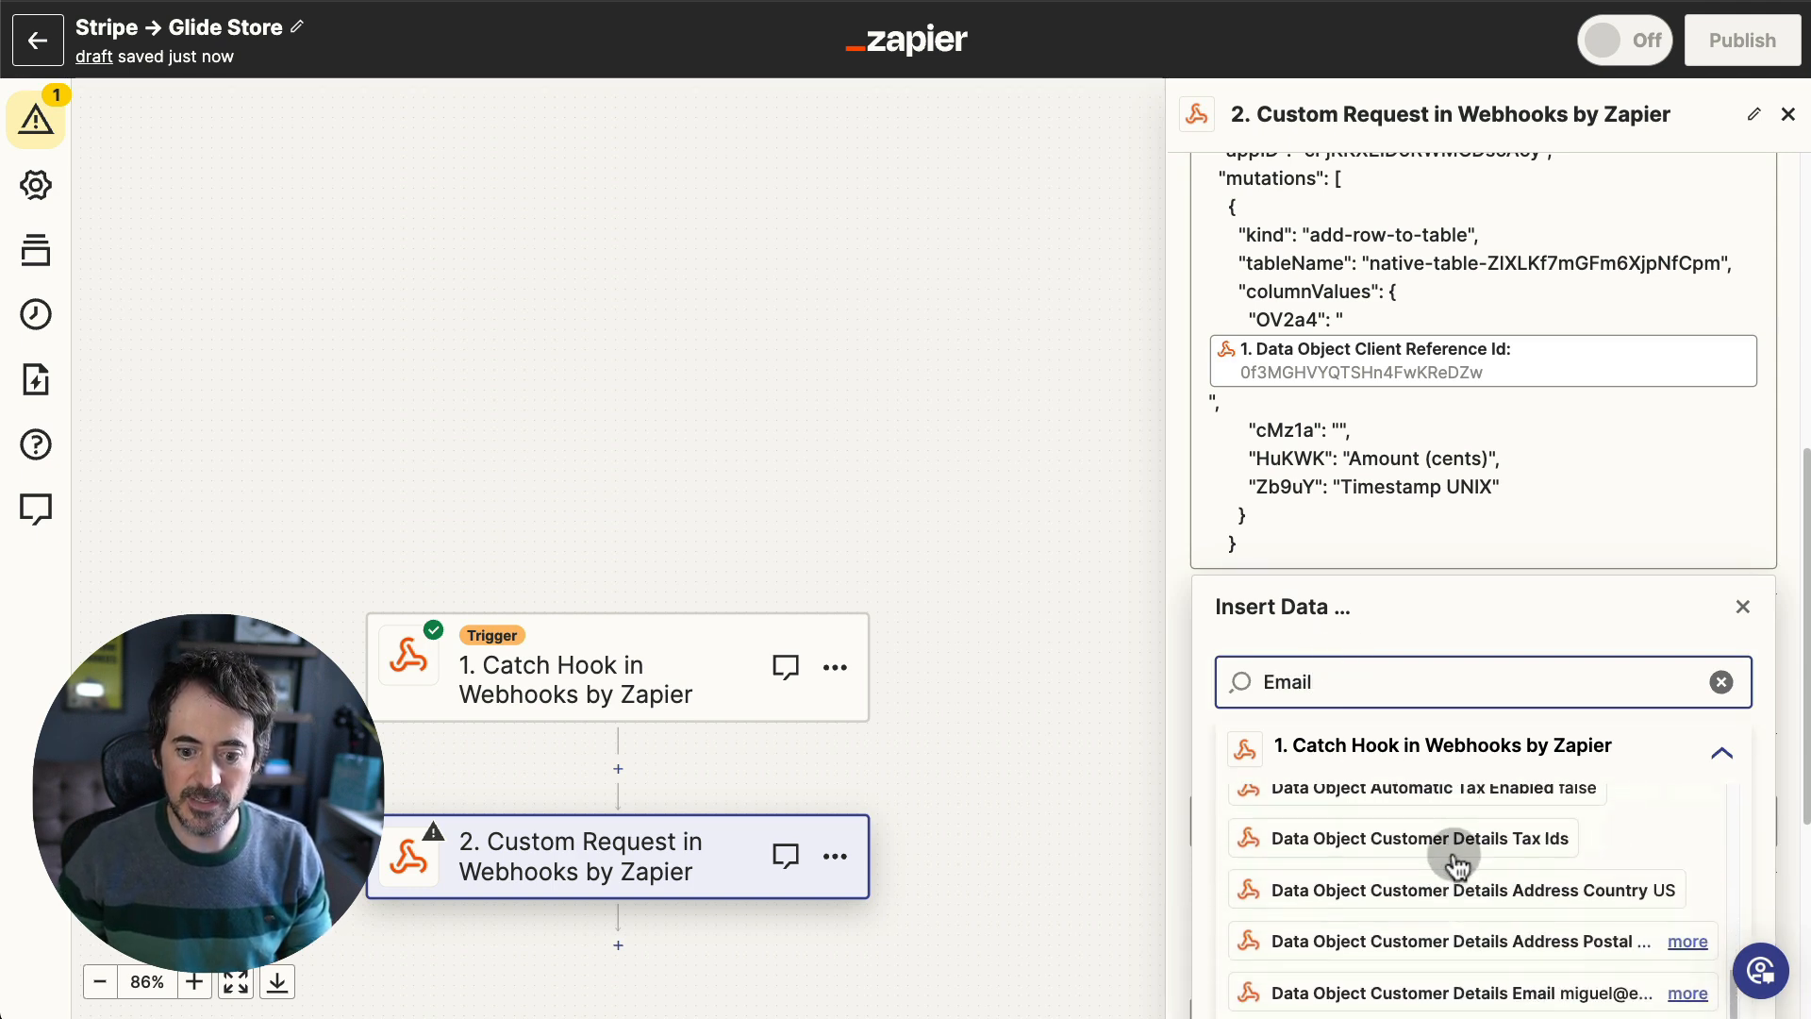
click(1438, 978)
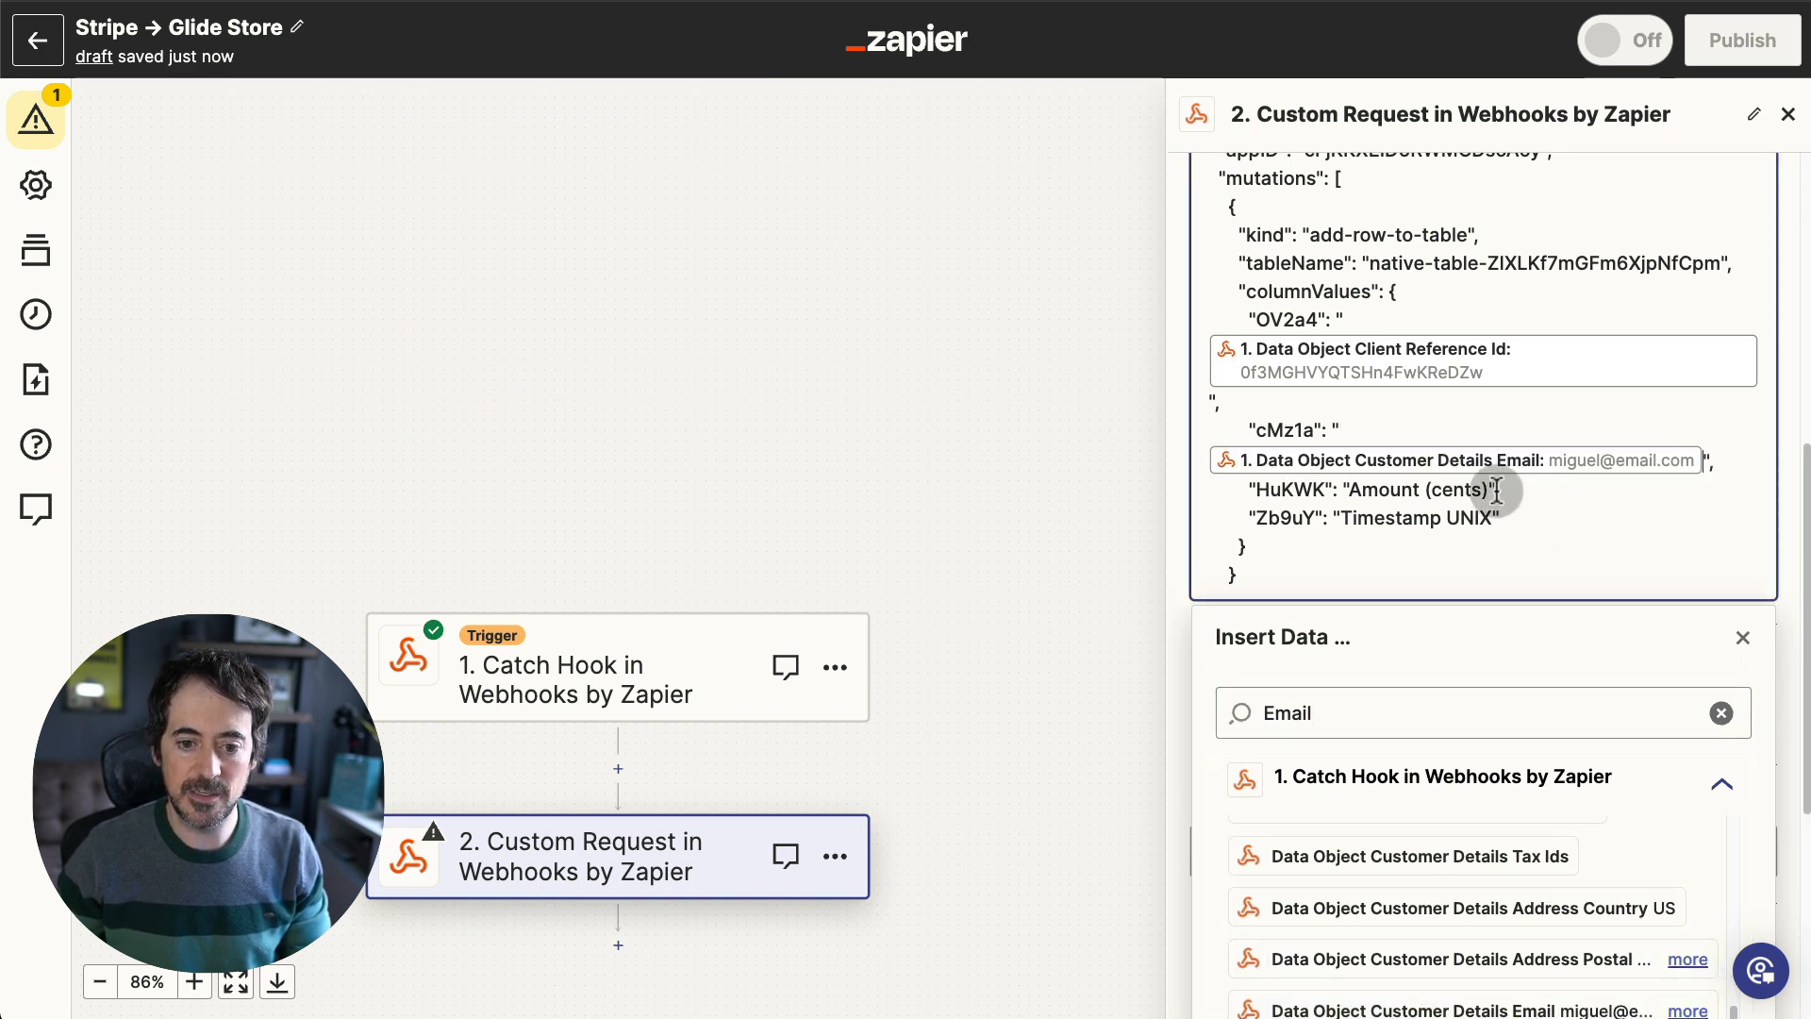
- Replace the Amount (cents) and Timestamp UNIX placeholders with the Amount Total and Created fields
drag(1489, 489, 1351, 489)
key(BackSpace)
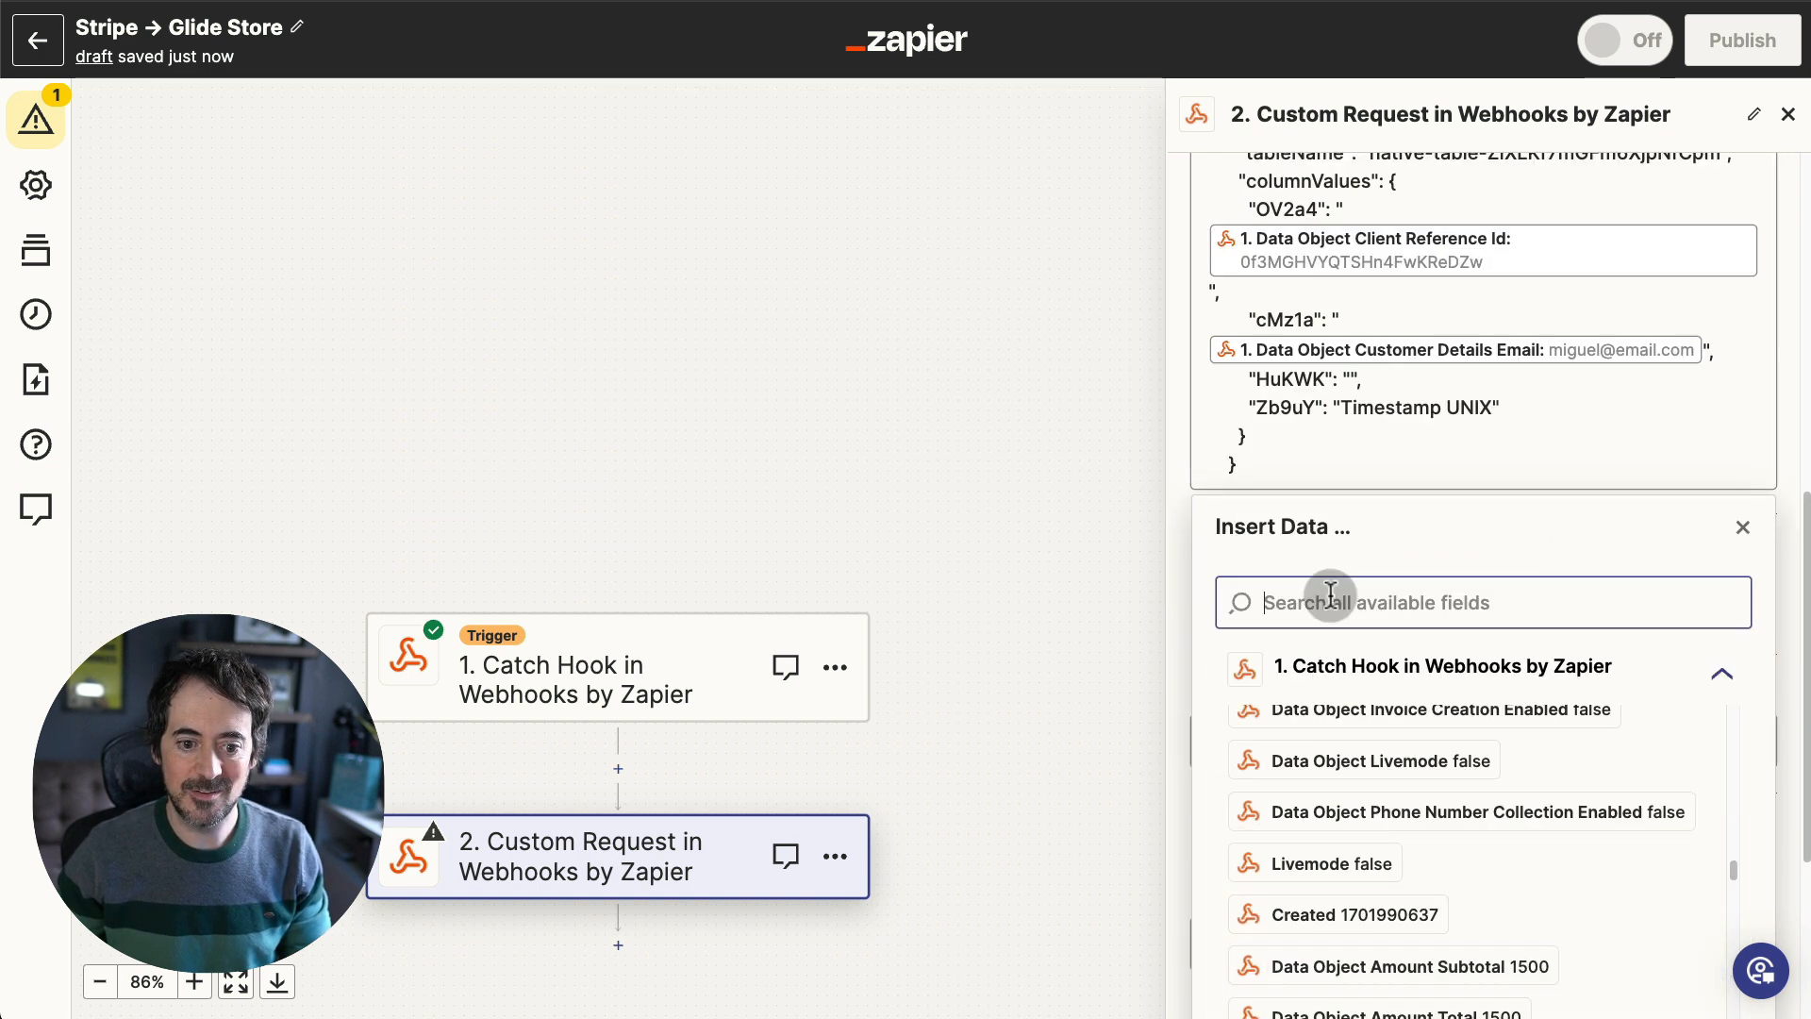
click(1334, 596)
text(amount)
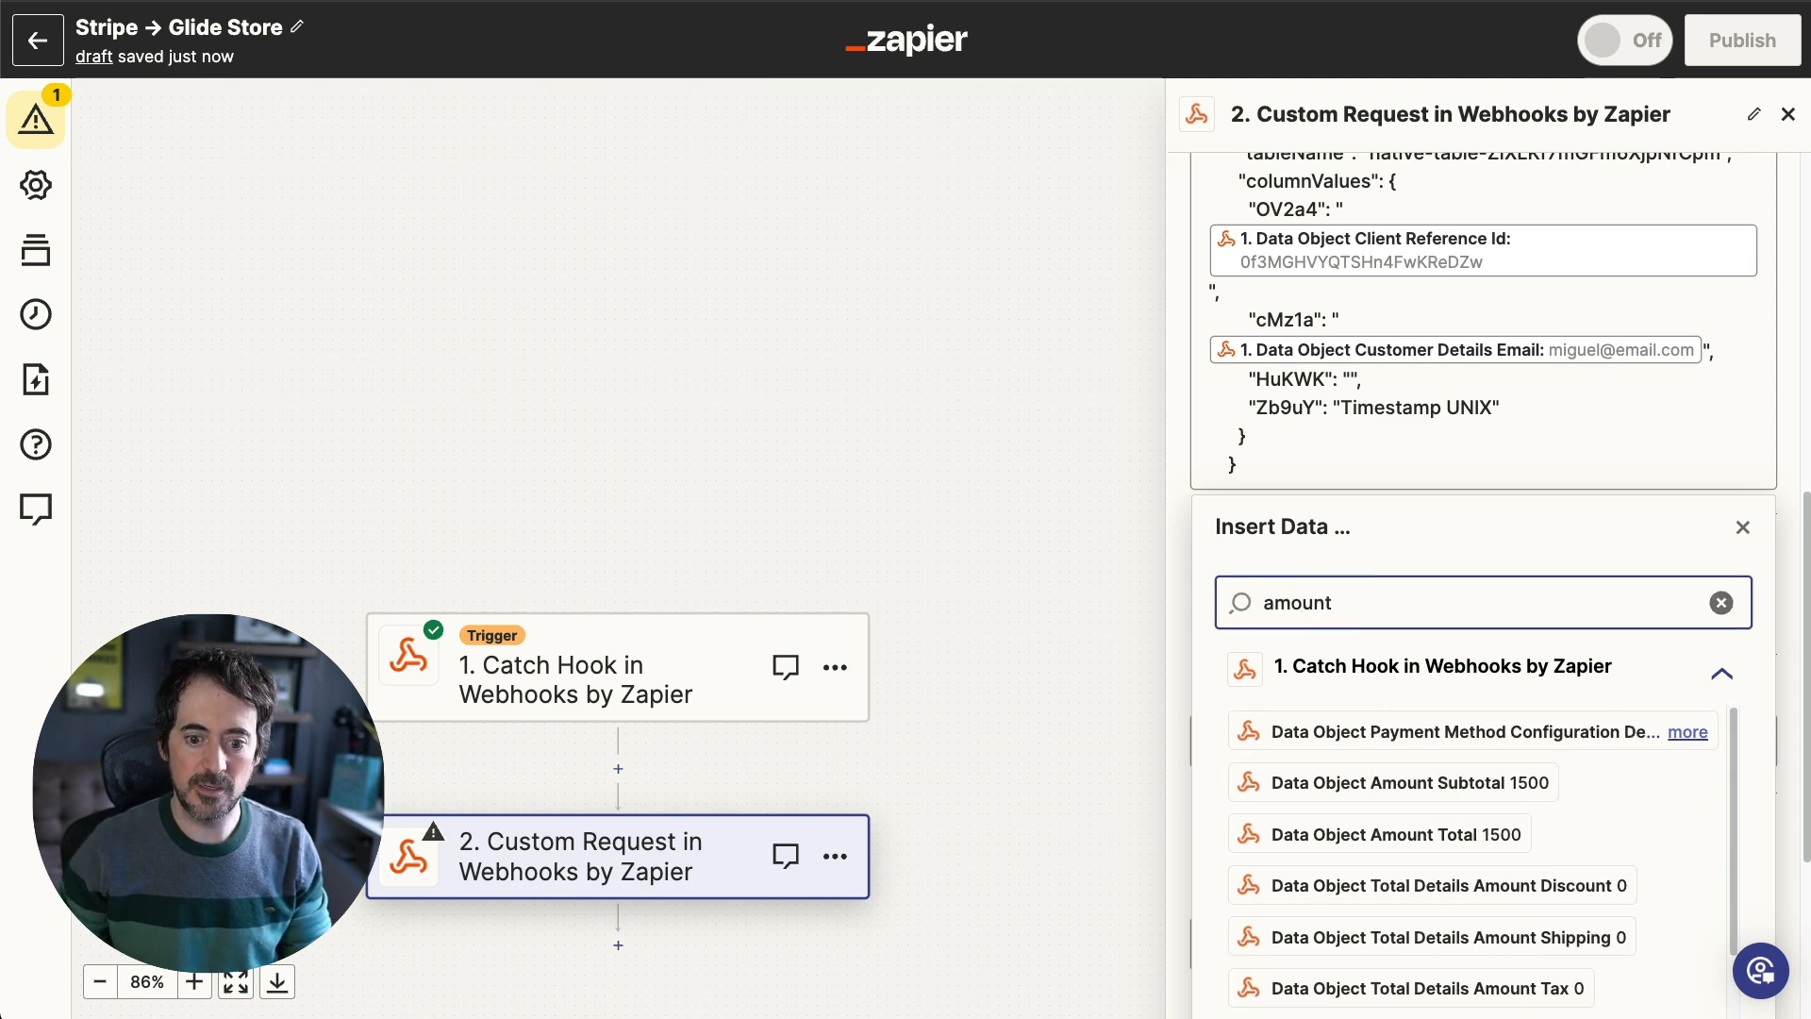
click(1394, 833)
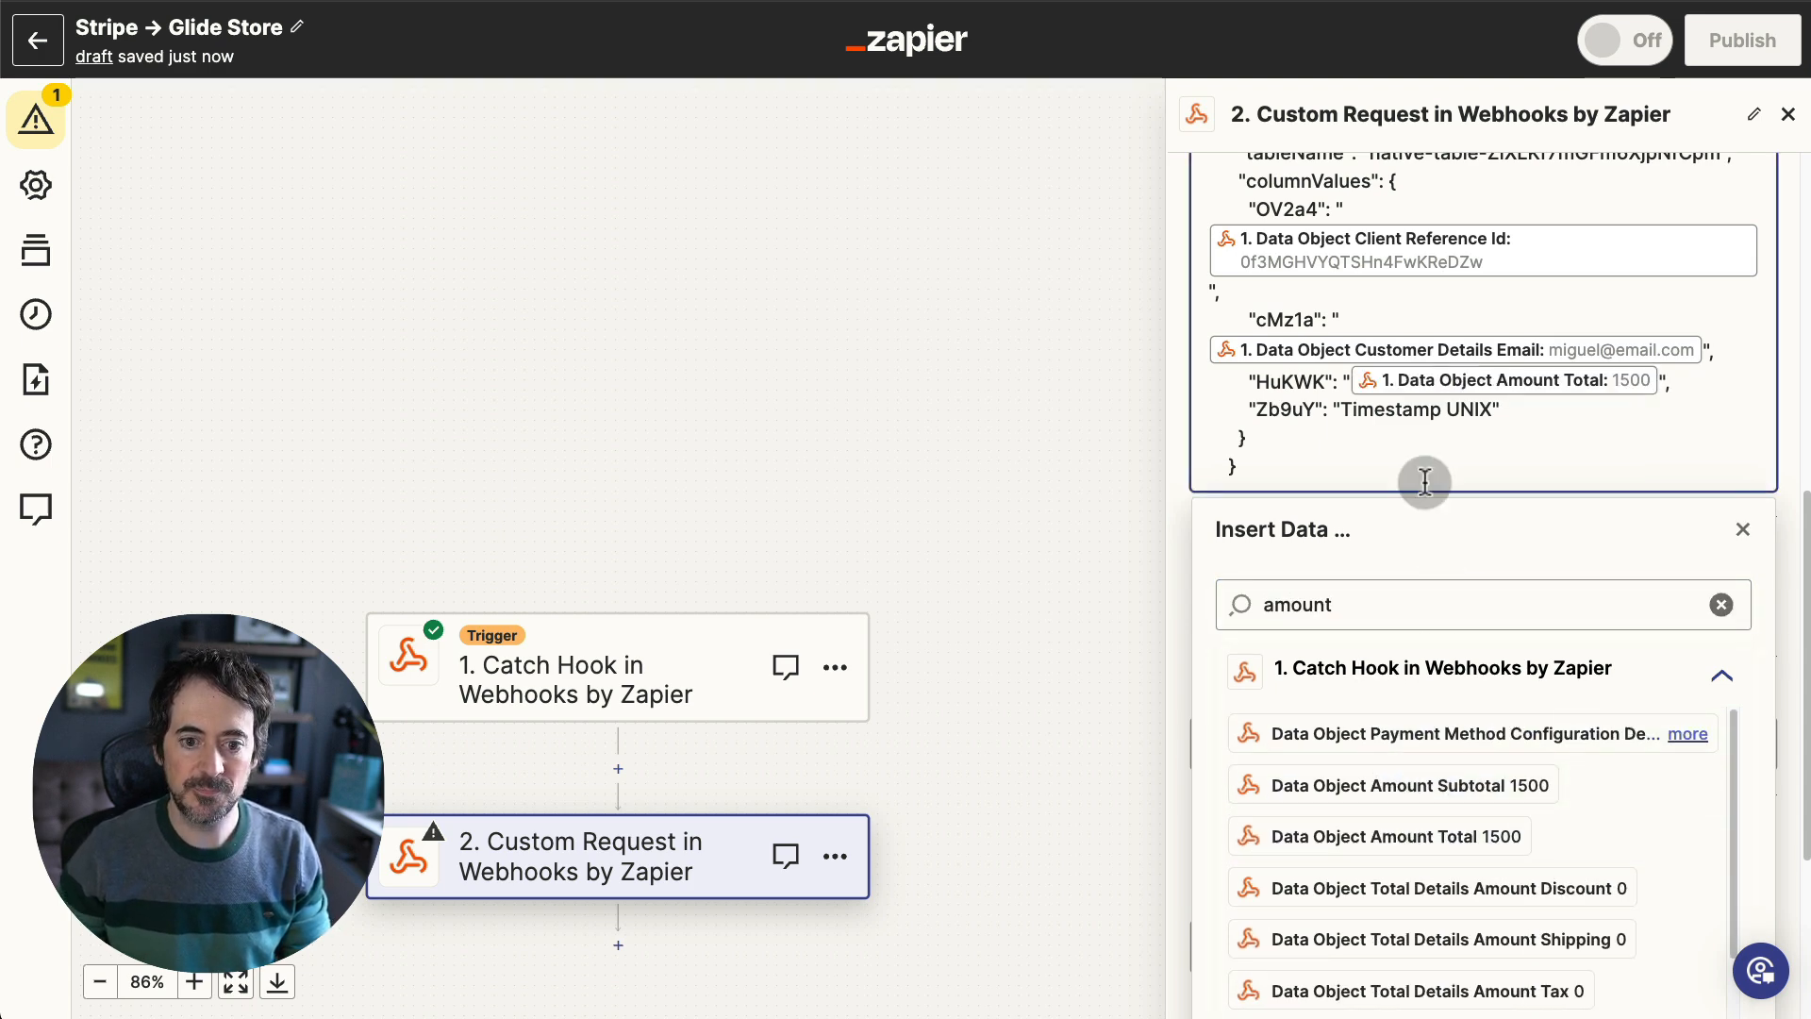
drag(1492, 410, 1341, 411)
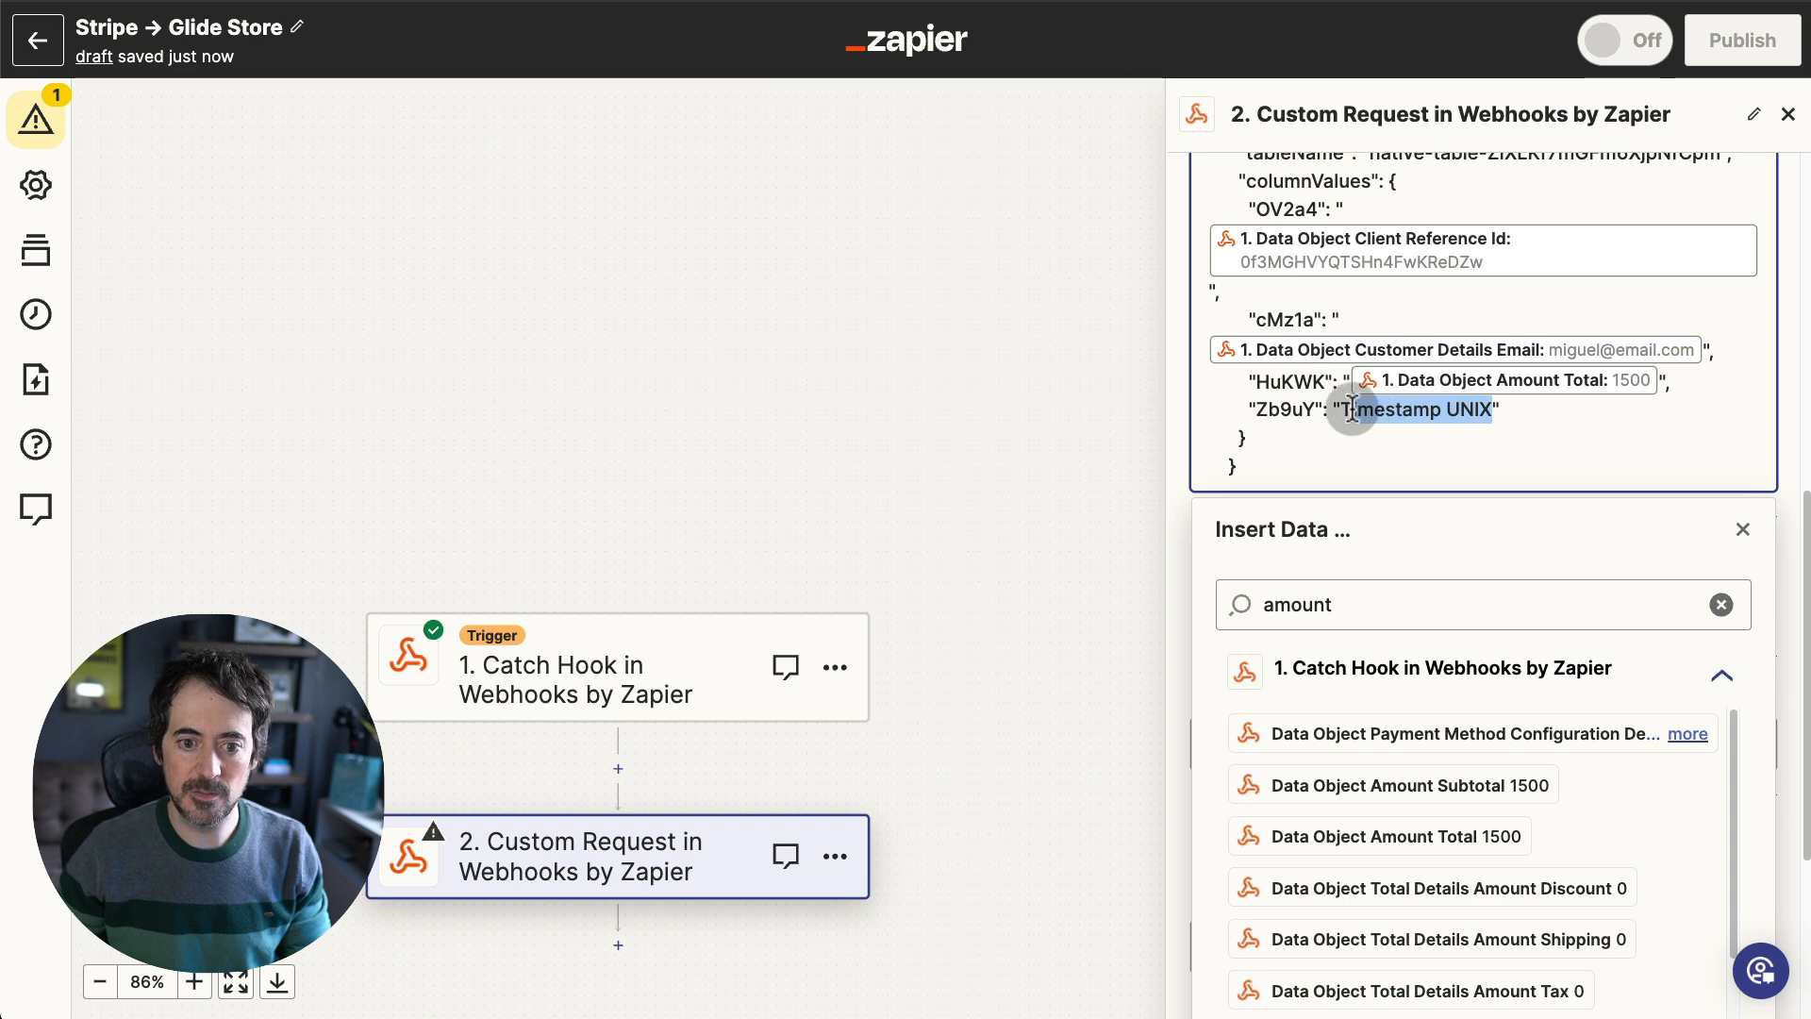
key(BackSpace)
double_click(1290, 604)
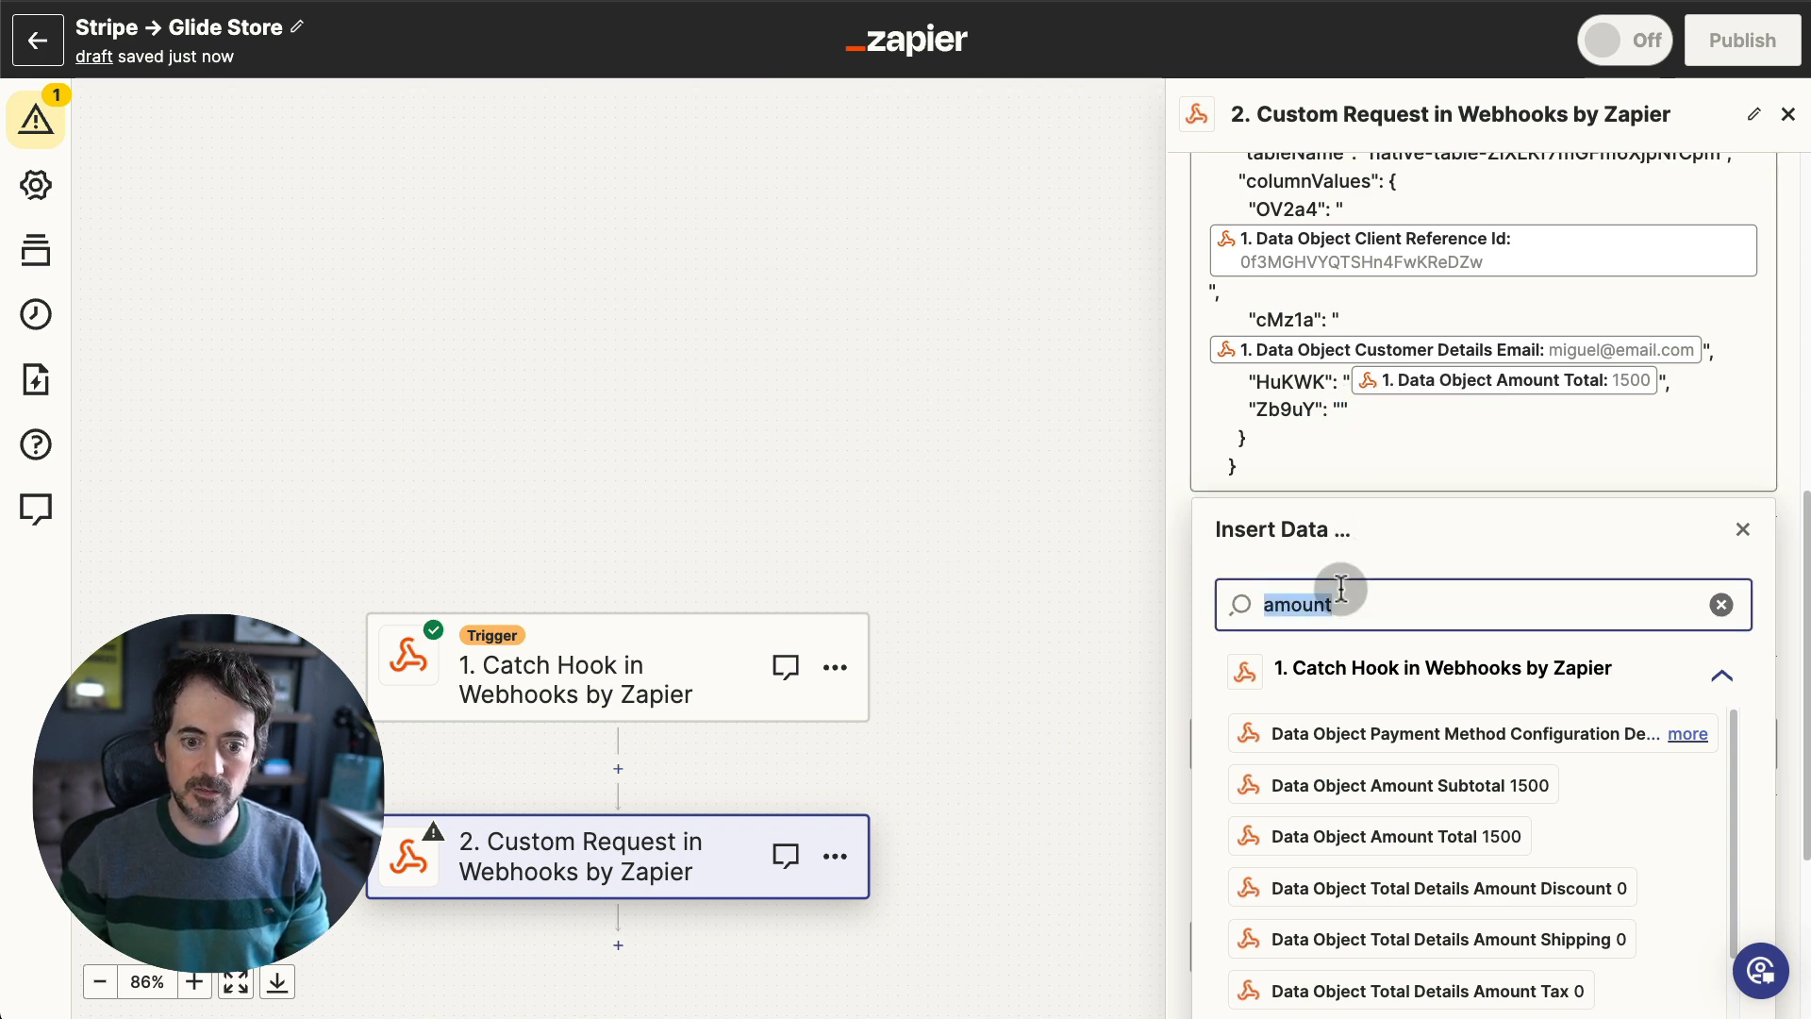
key(BackSpace)
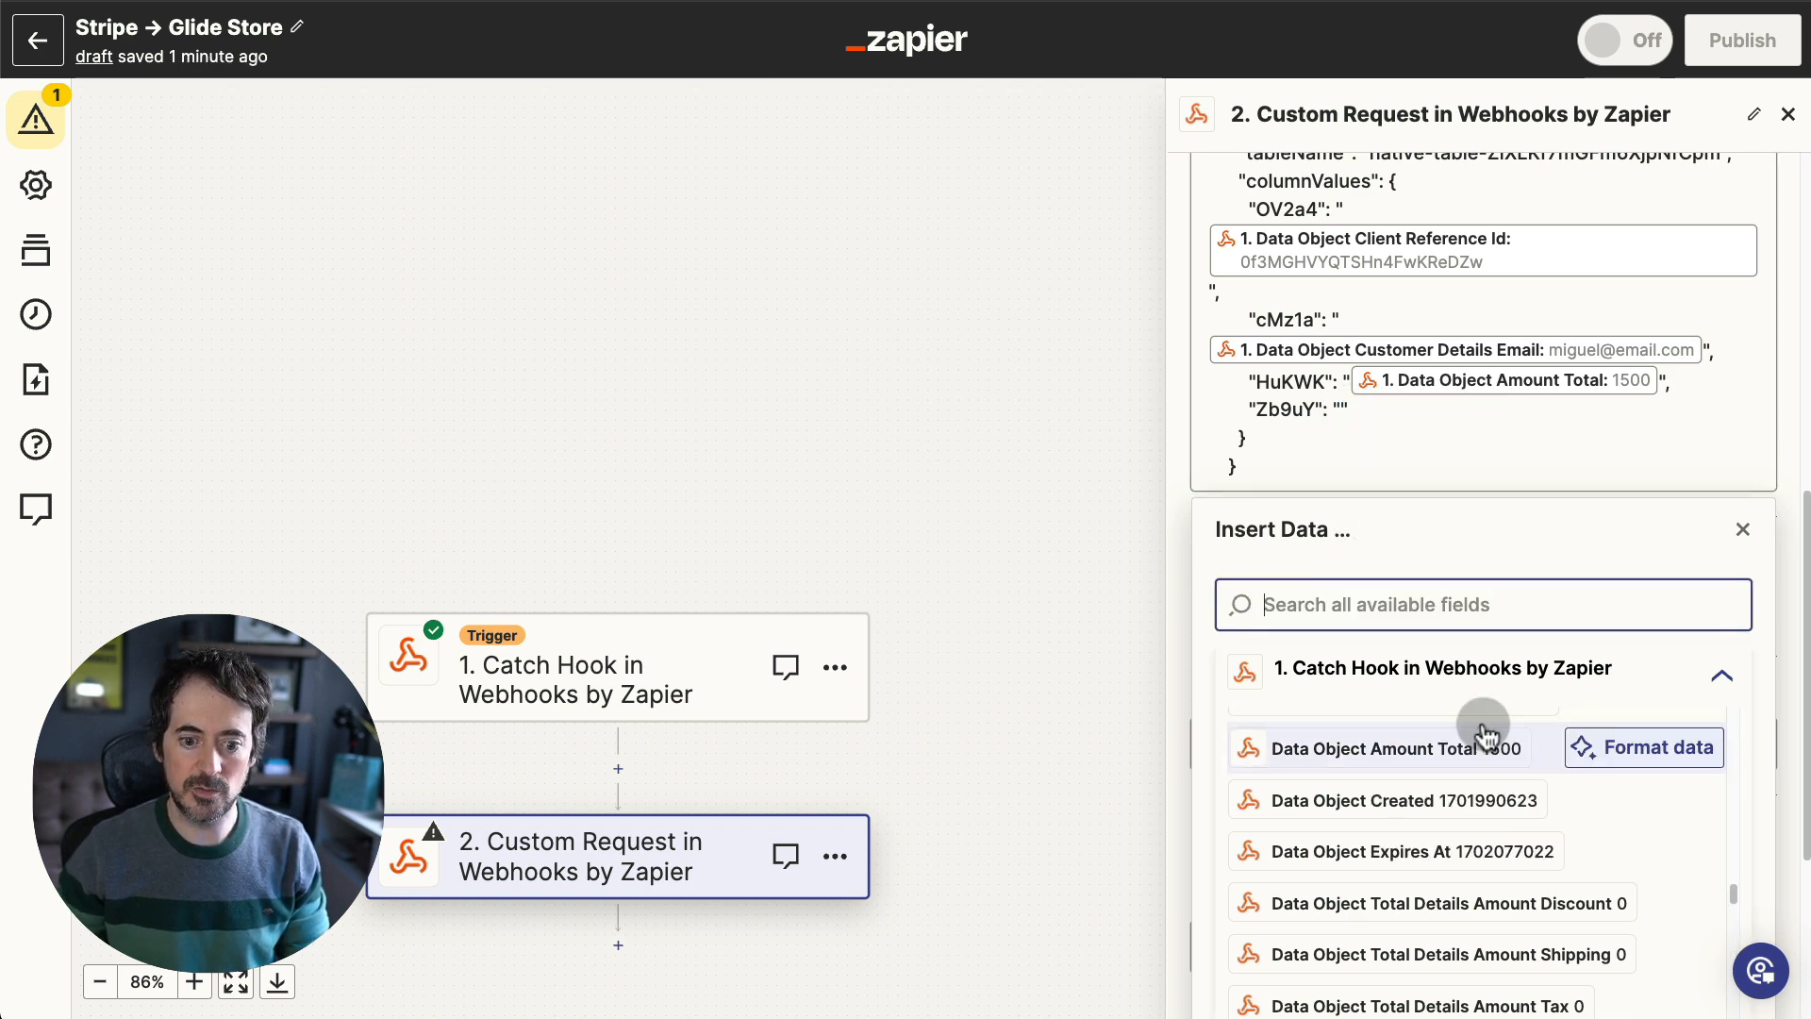
click(1462, 800)
click(1743, 531)
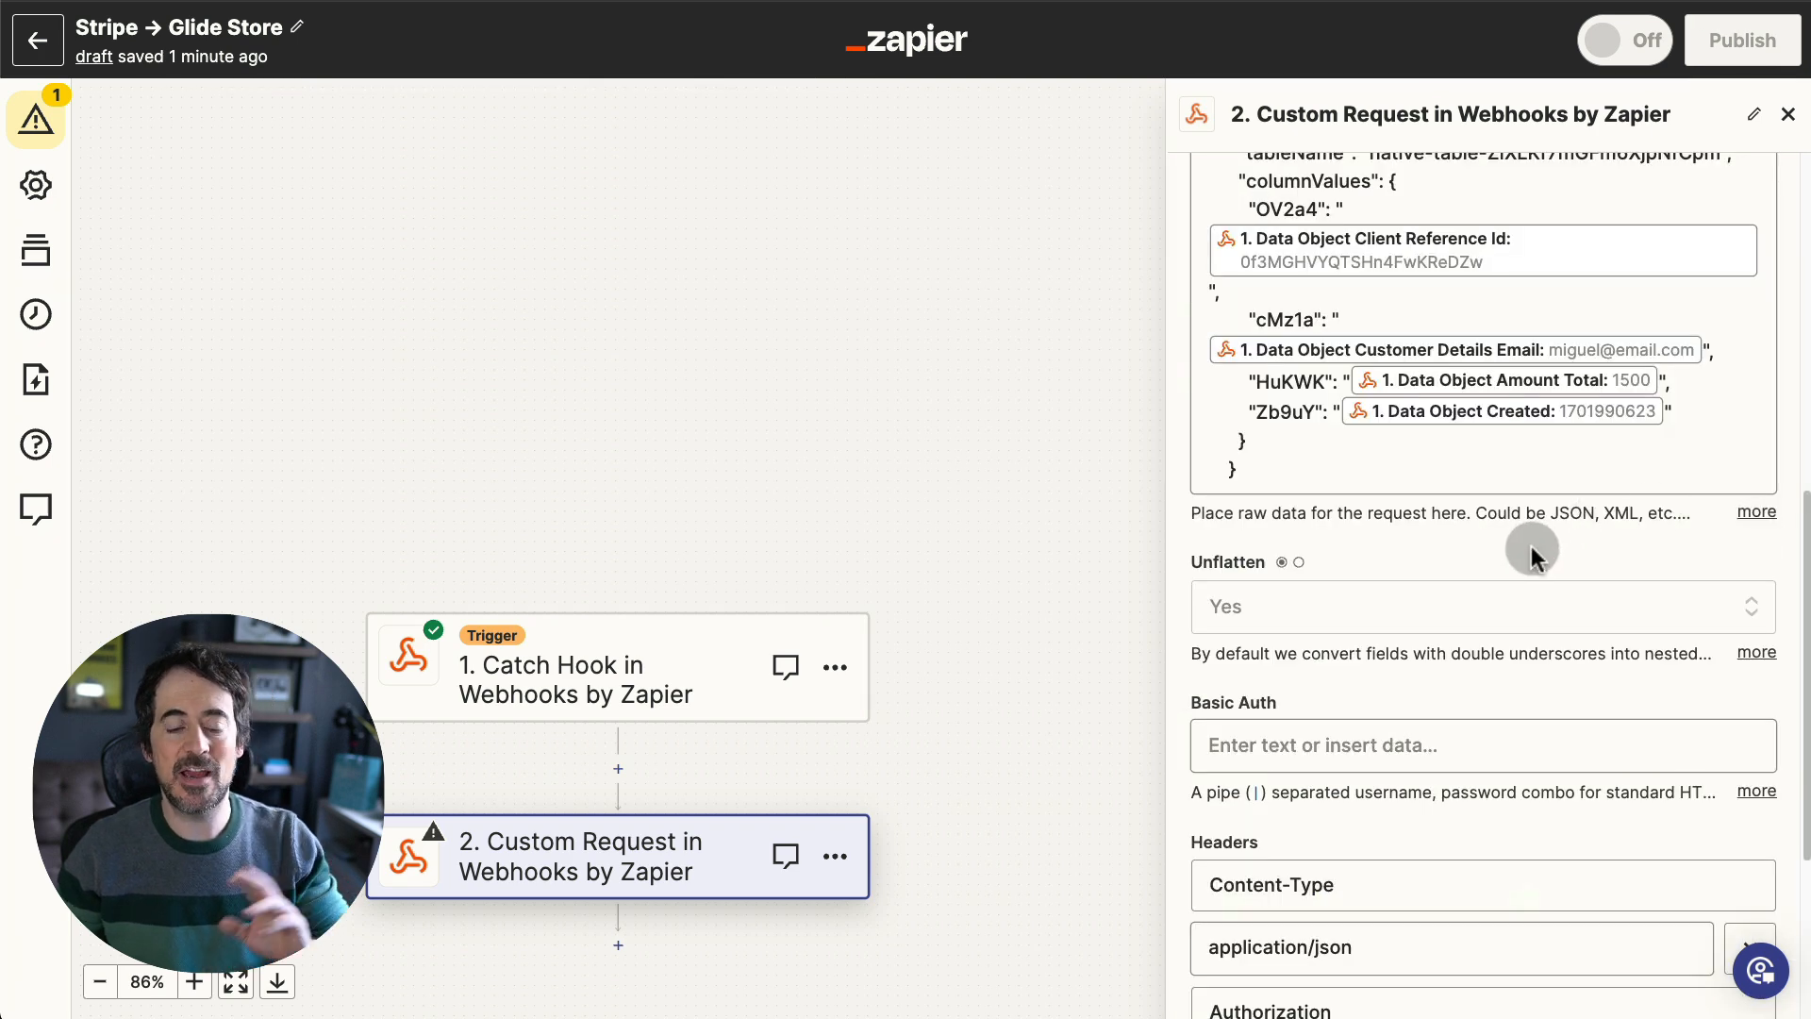
scroll(1530, 556, down, 5)
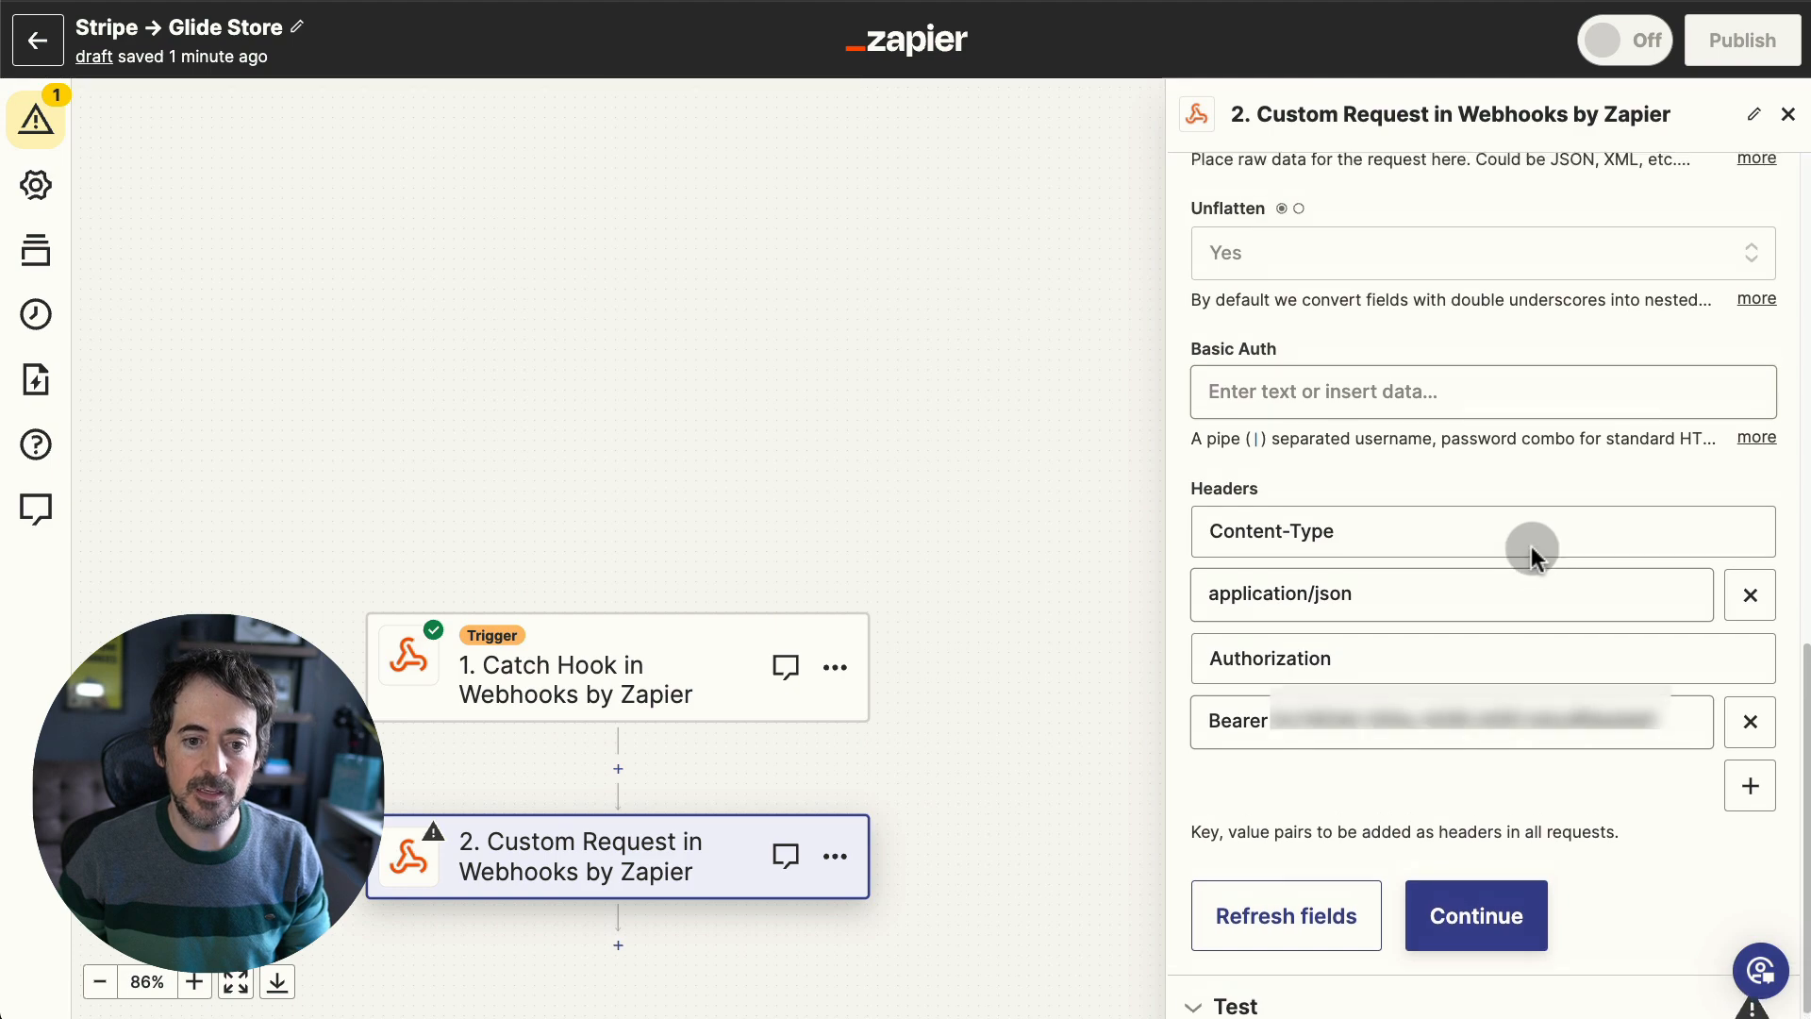
- Test the request, which fails with a 404 Page not found error, then reopen the action settings
click(1472, 901)
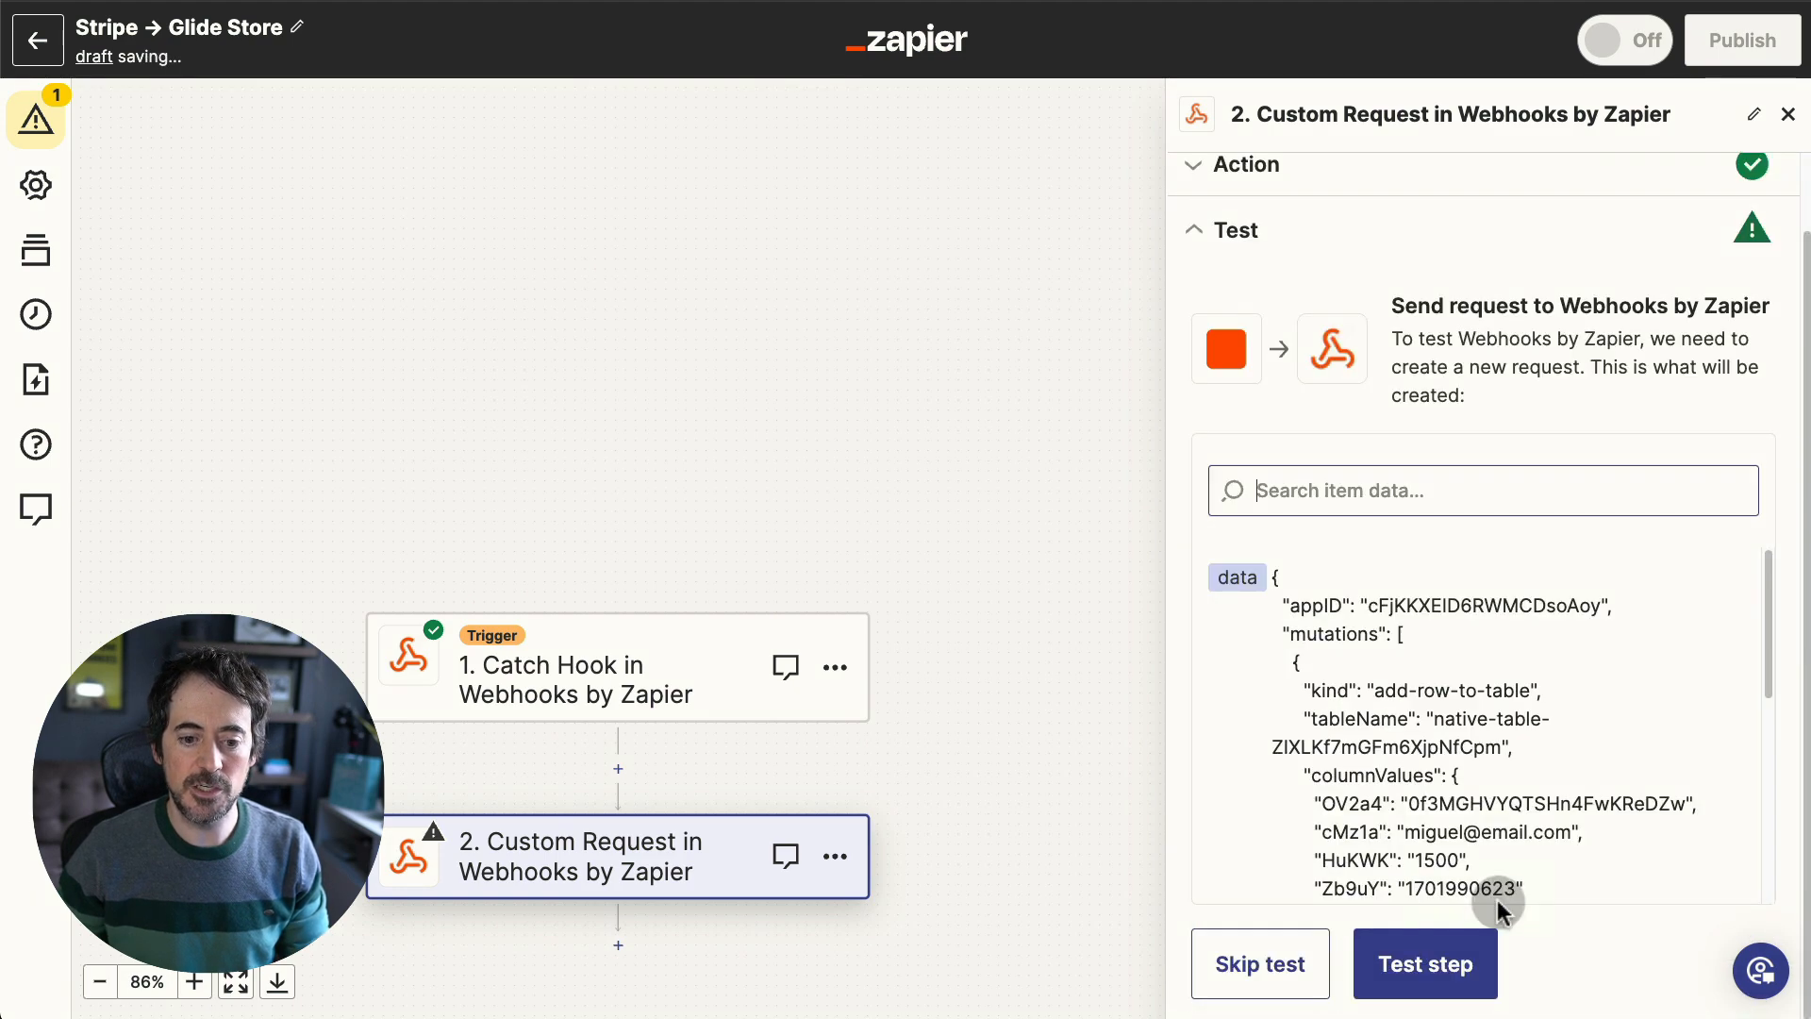
click(1461, 951)
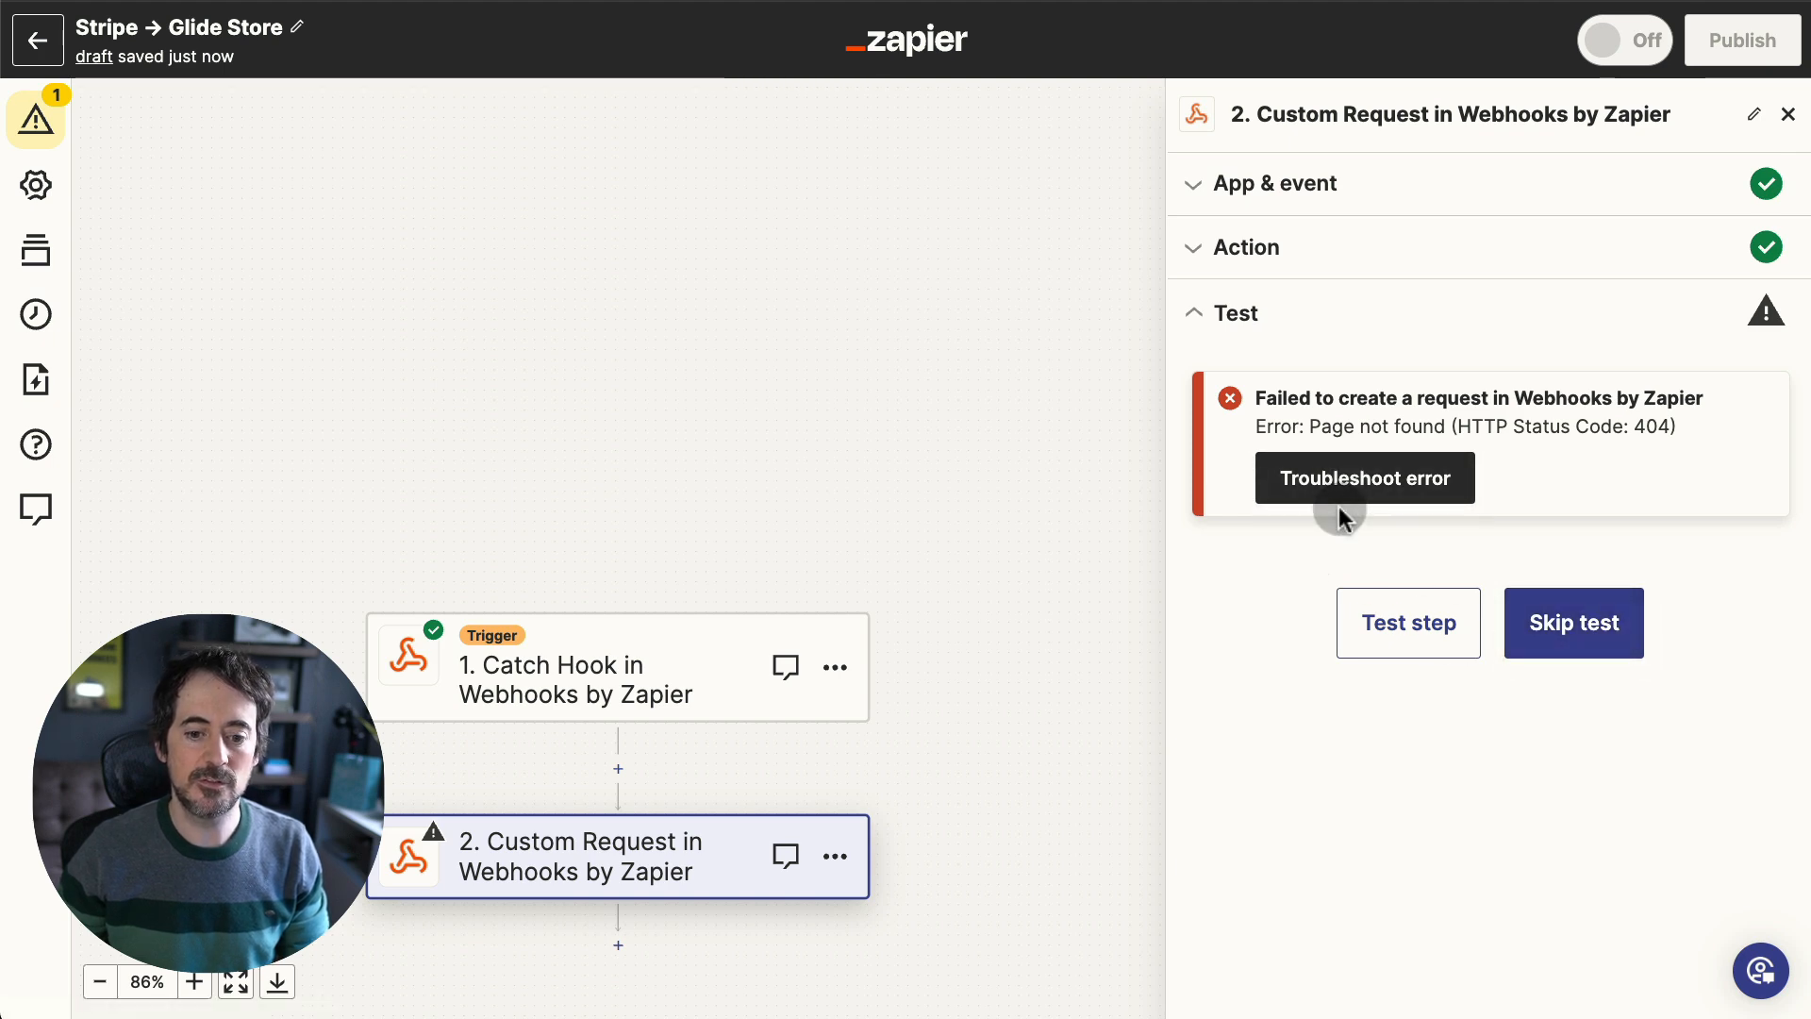
click(1383, 257)
scroll(1543, 534, down, 2)
scroll(1543, 534, down, 3)
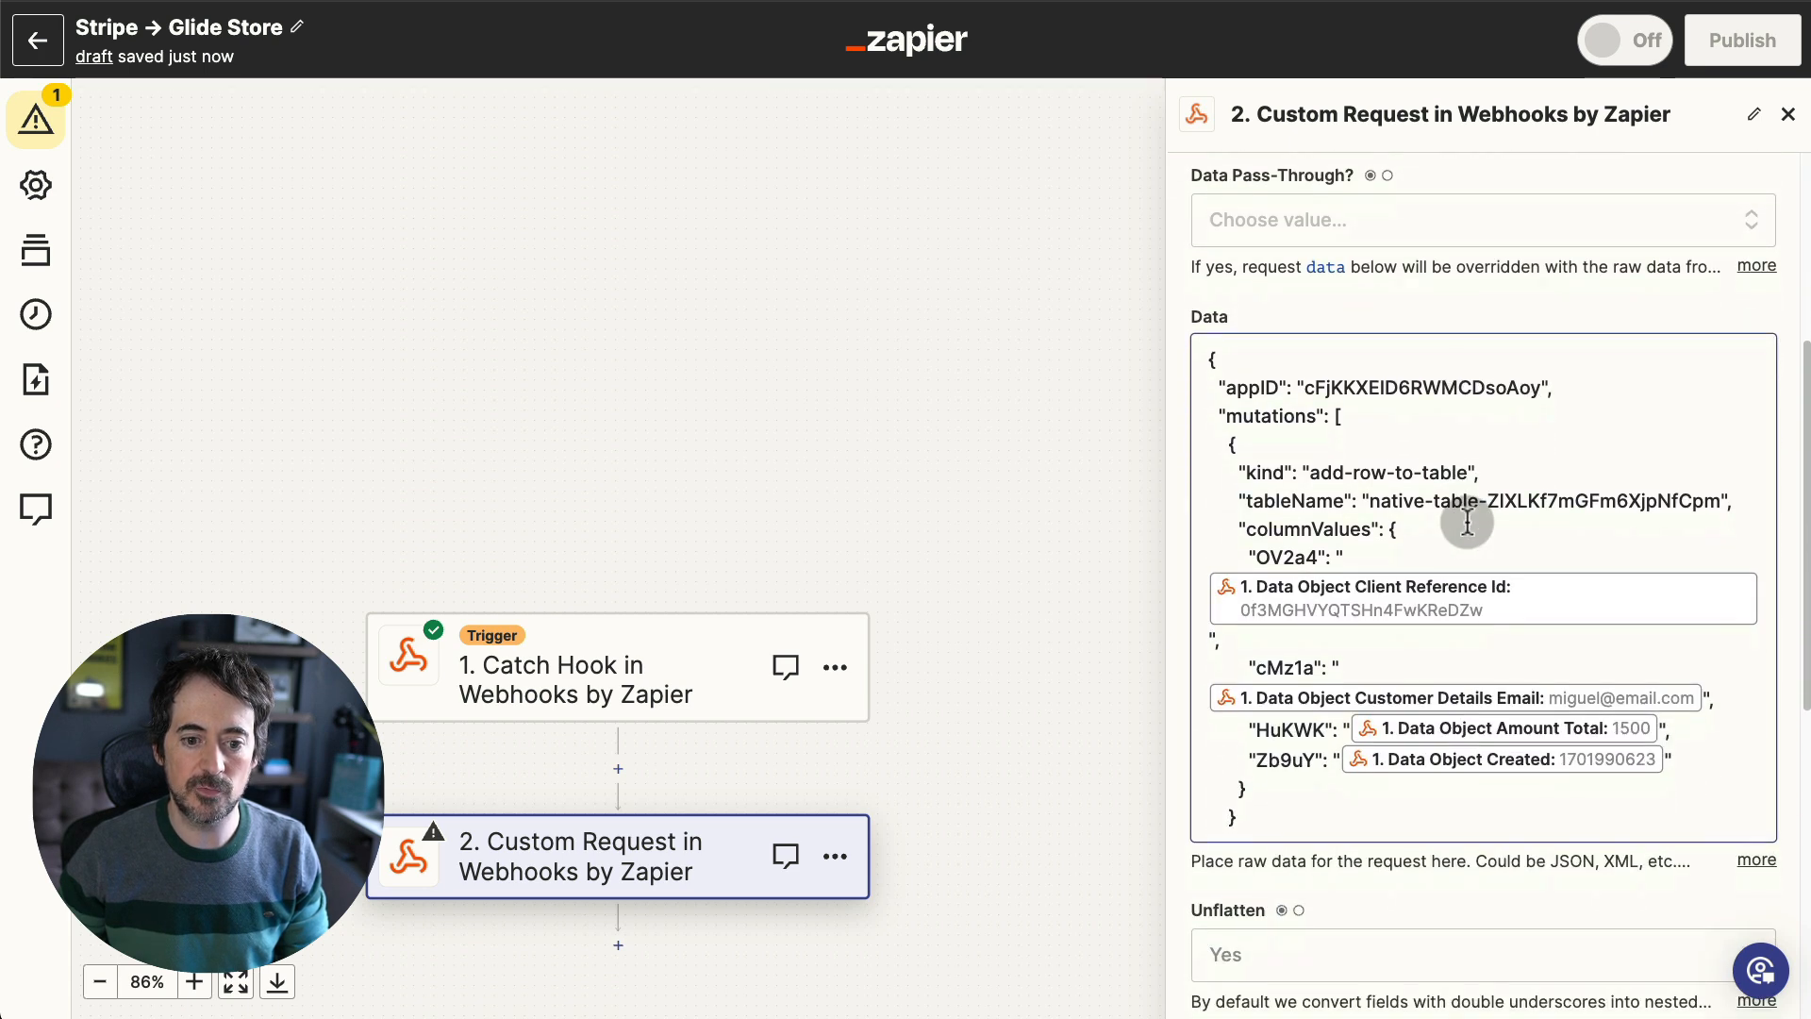
scroll(1467, 521, up, 2)
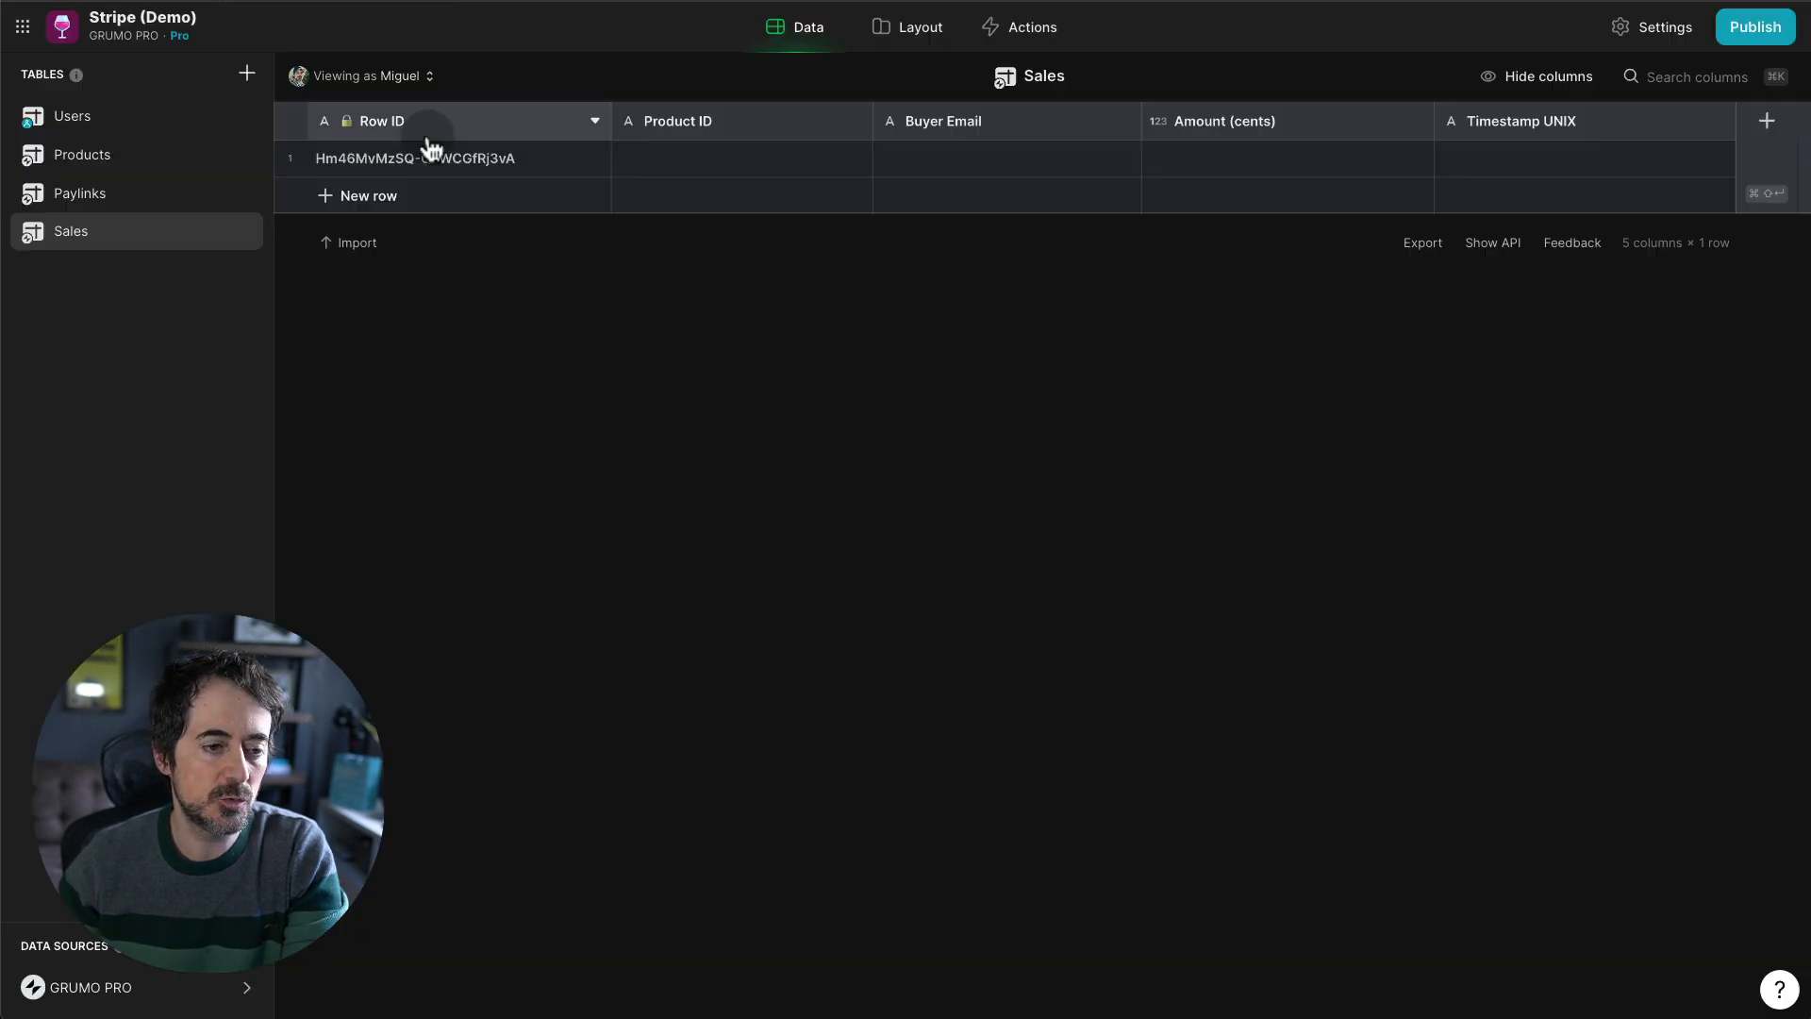
- Copy the mutateTables endpoint URL from the Sales table's curl Add rows API example in Glide
click(1493, 243)
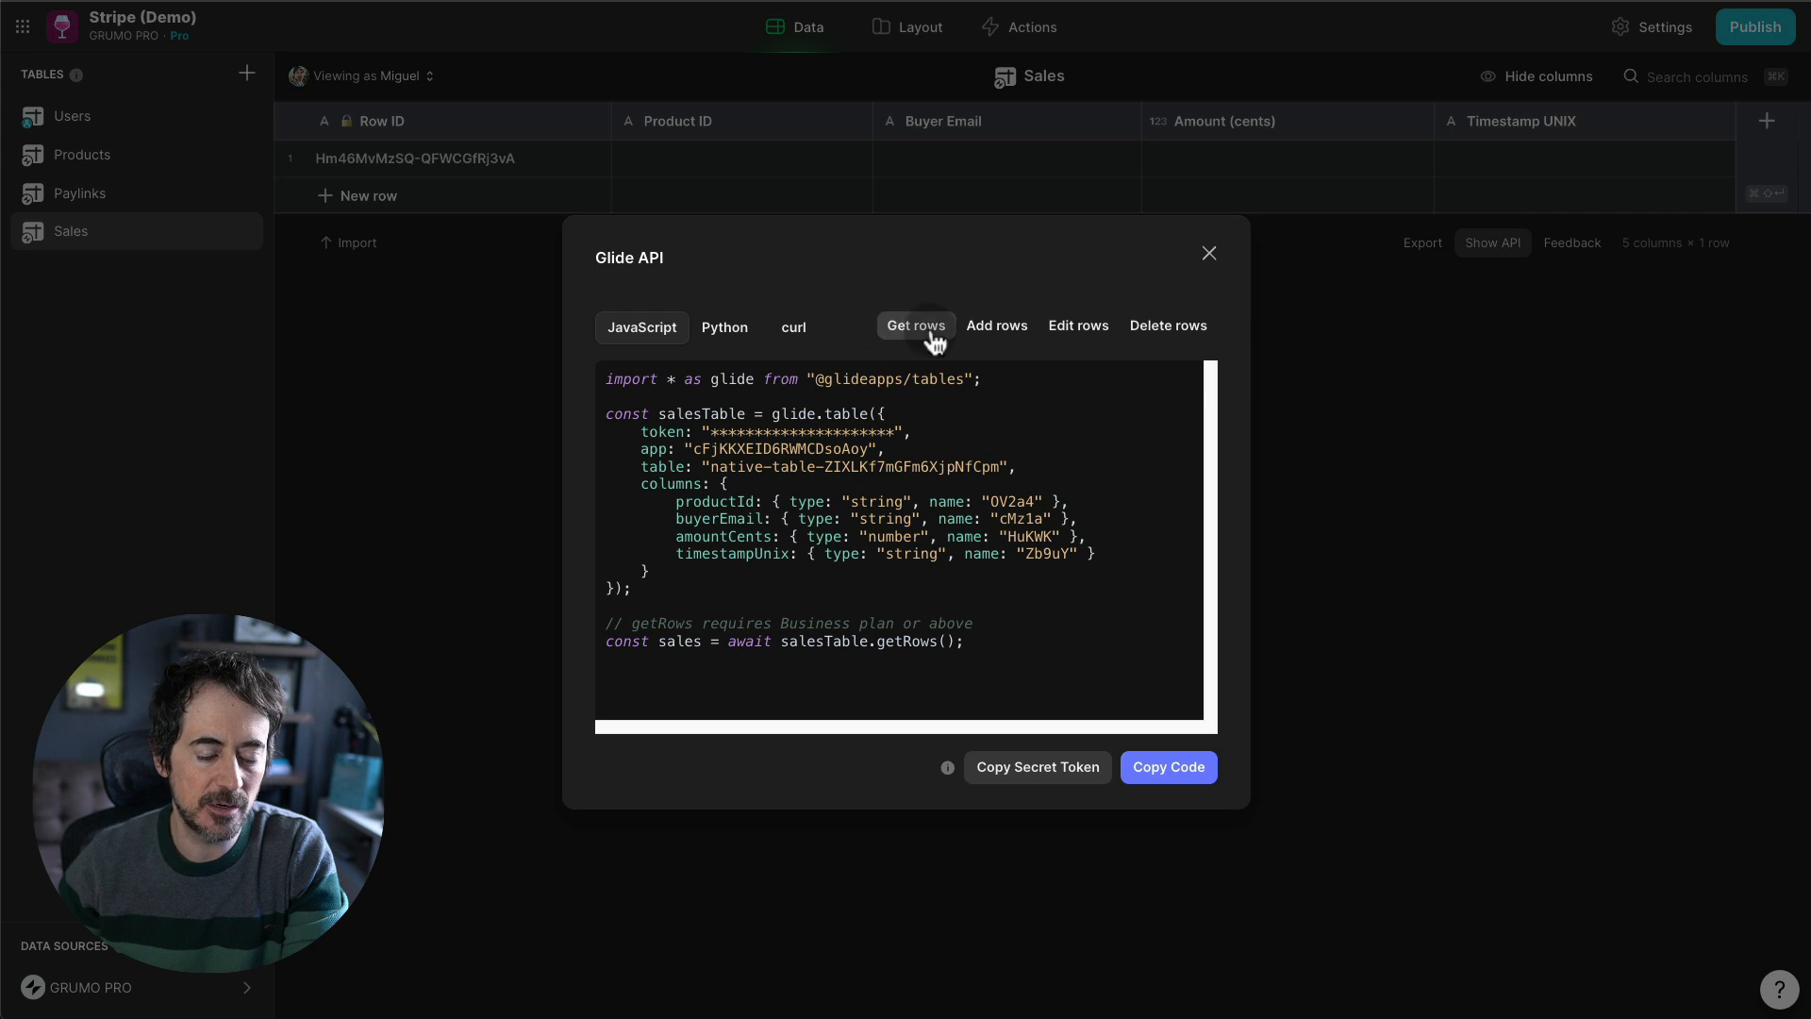
click(985, 330)
click(794, 331)
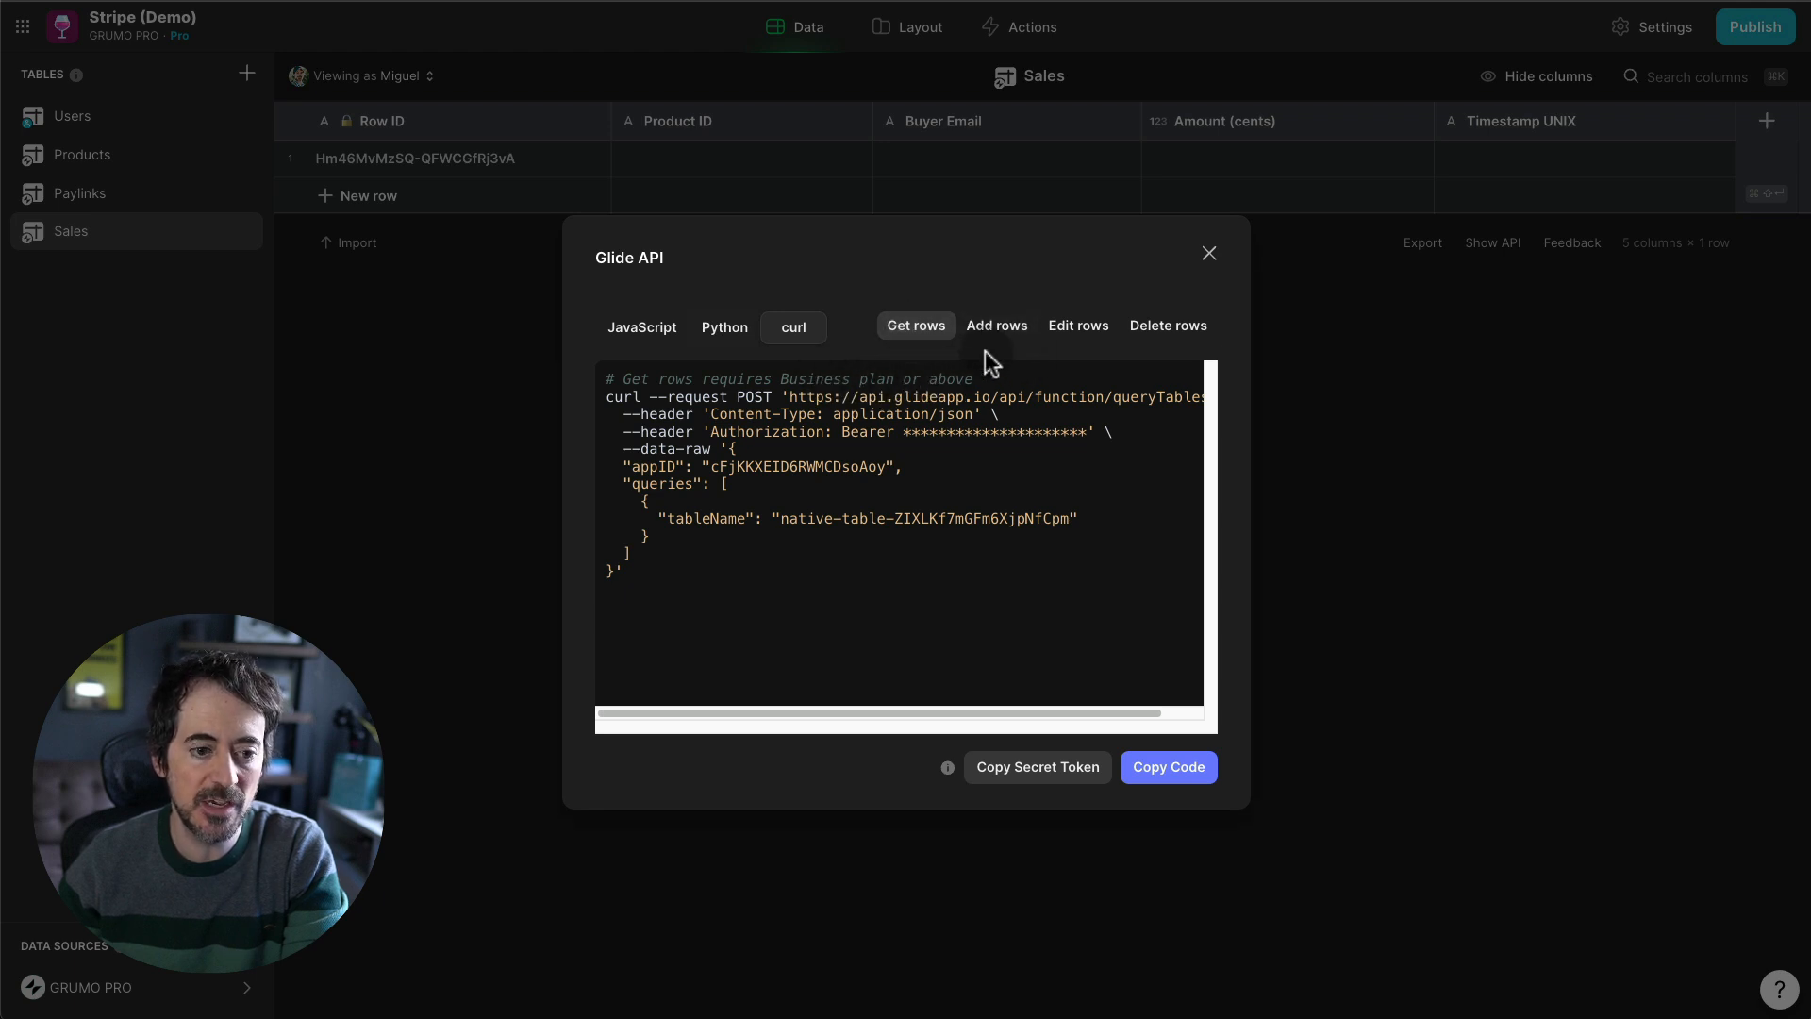
click(1013, 332)
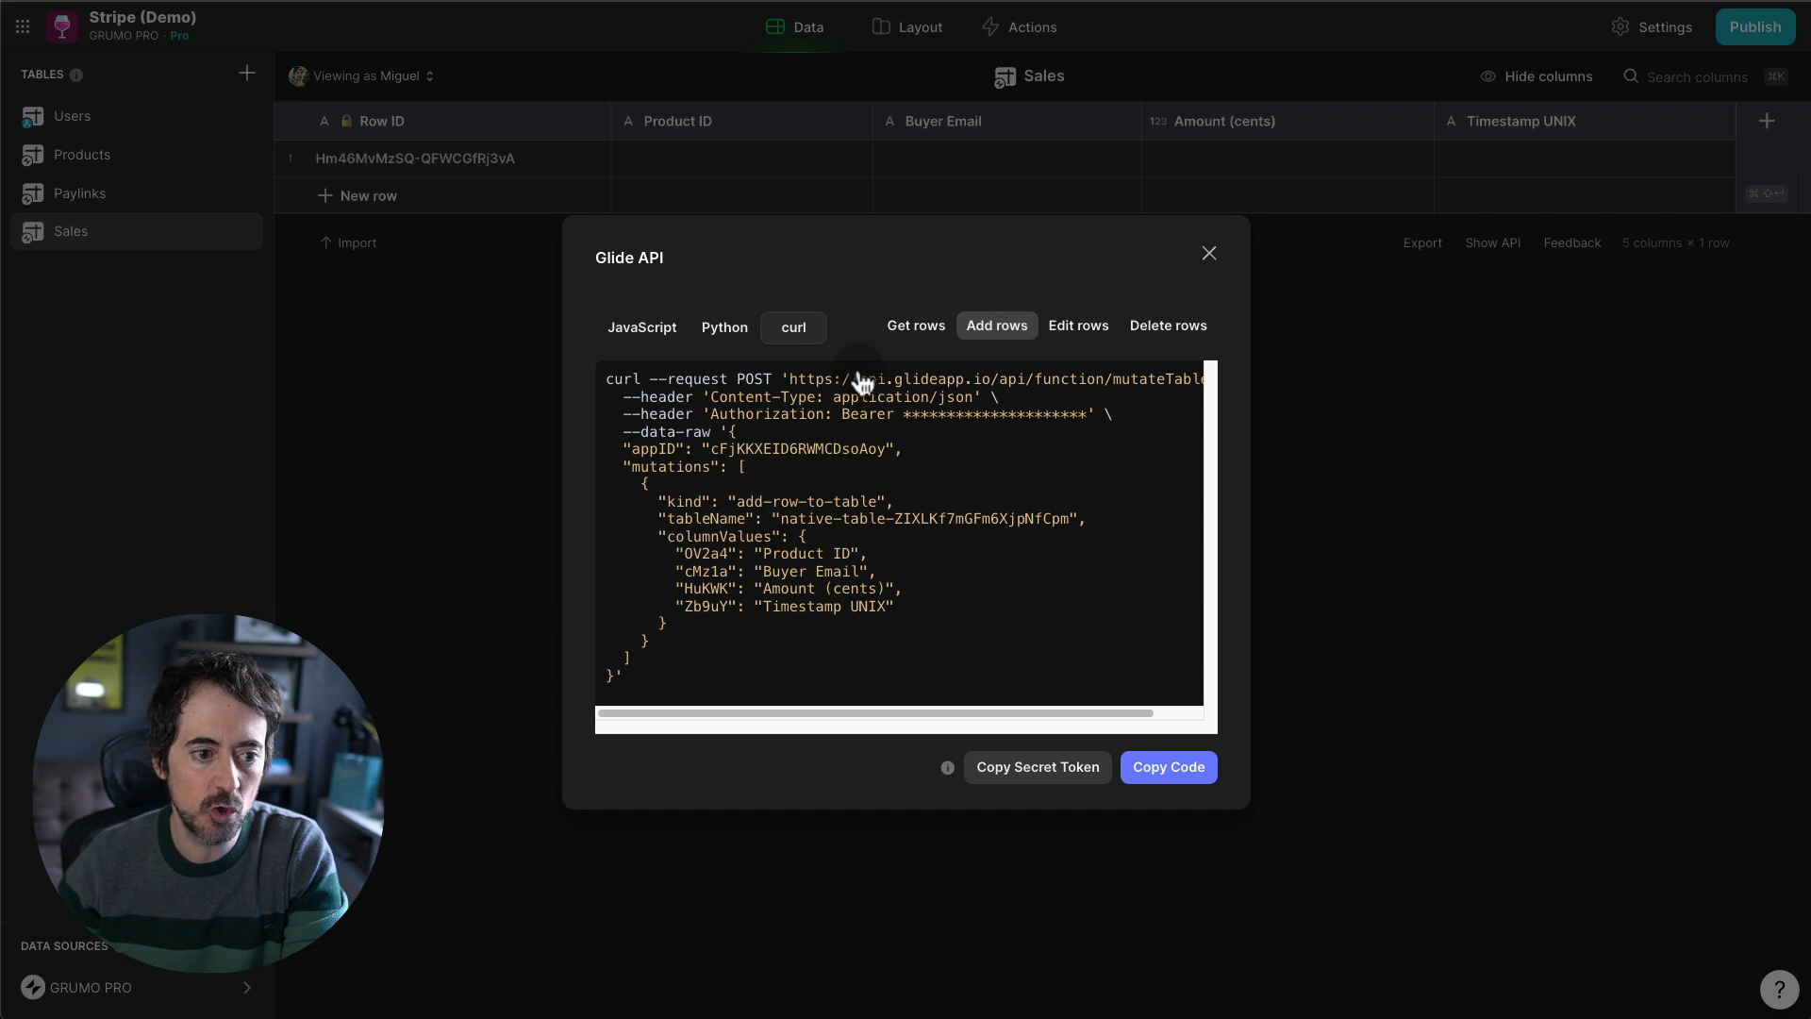
drag(788, 379, 1169, 391)
key(super+c)
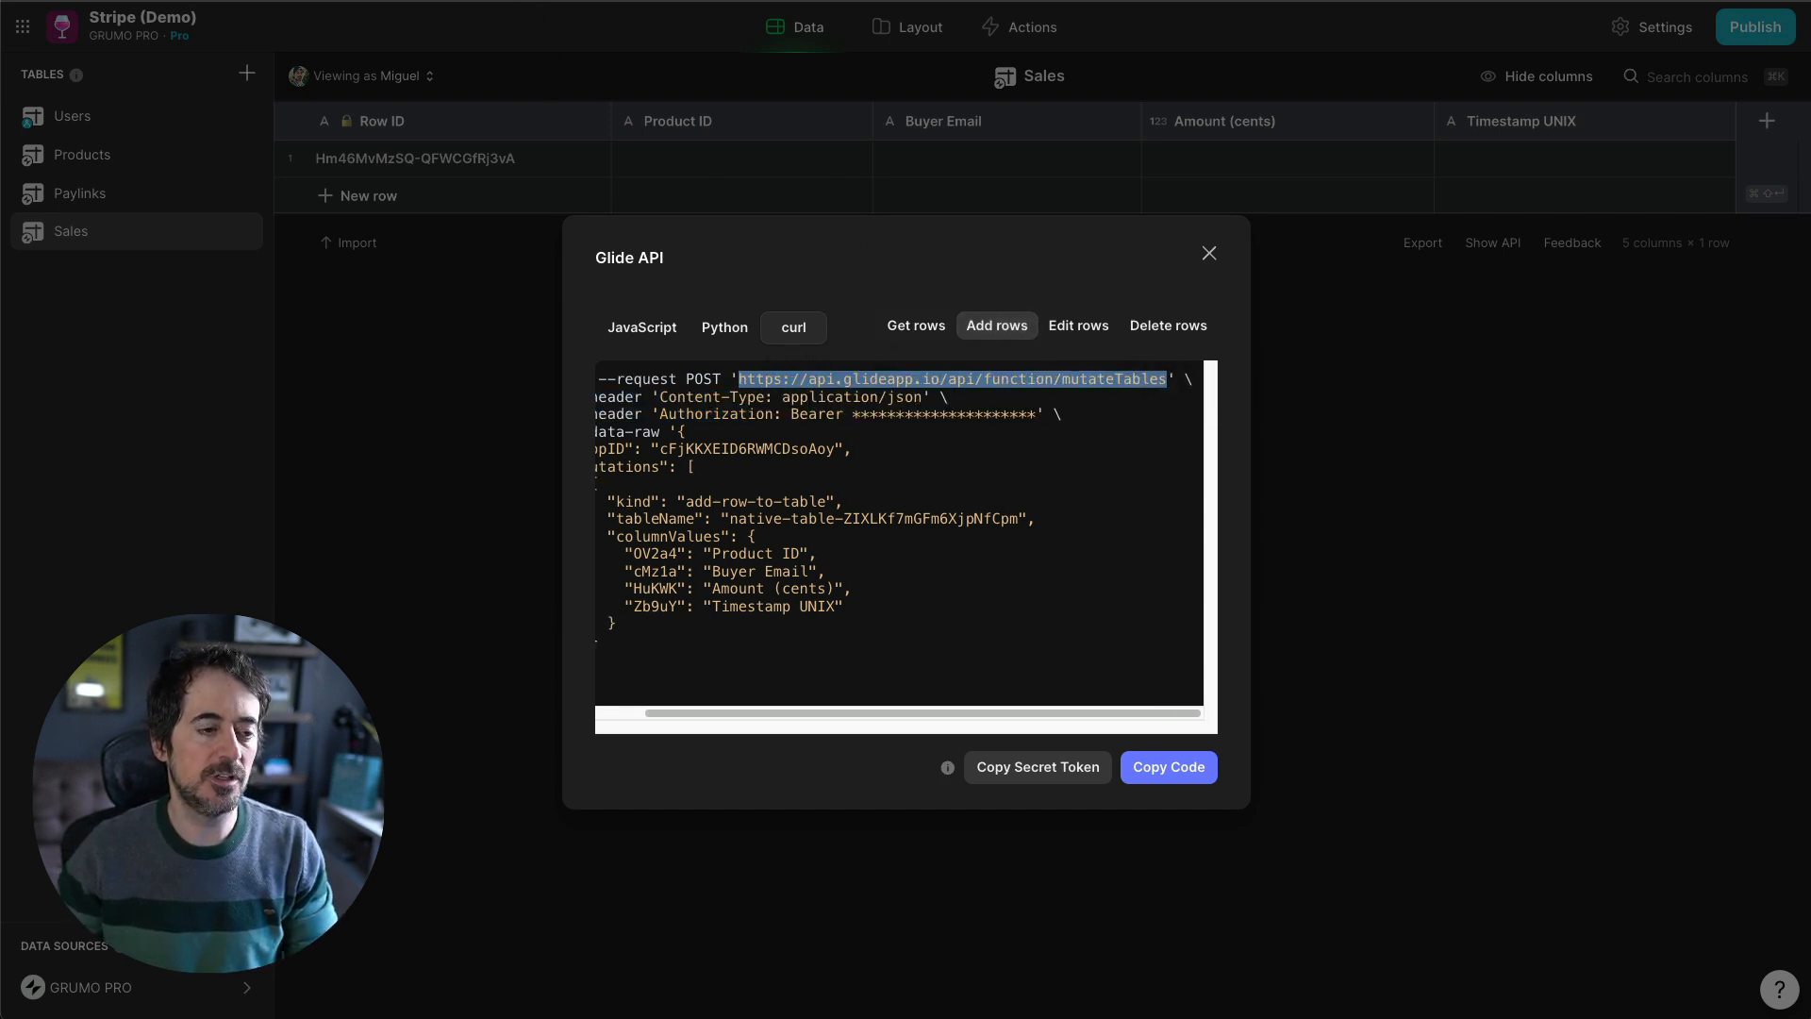
- Paste the mutateTables URL over the Zapier request URL and scroll to retest
click(528, 2)
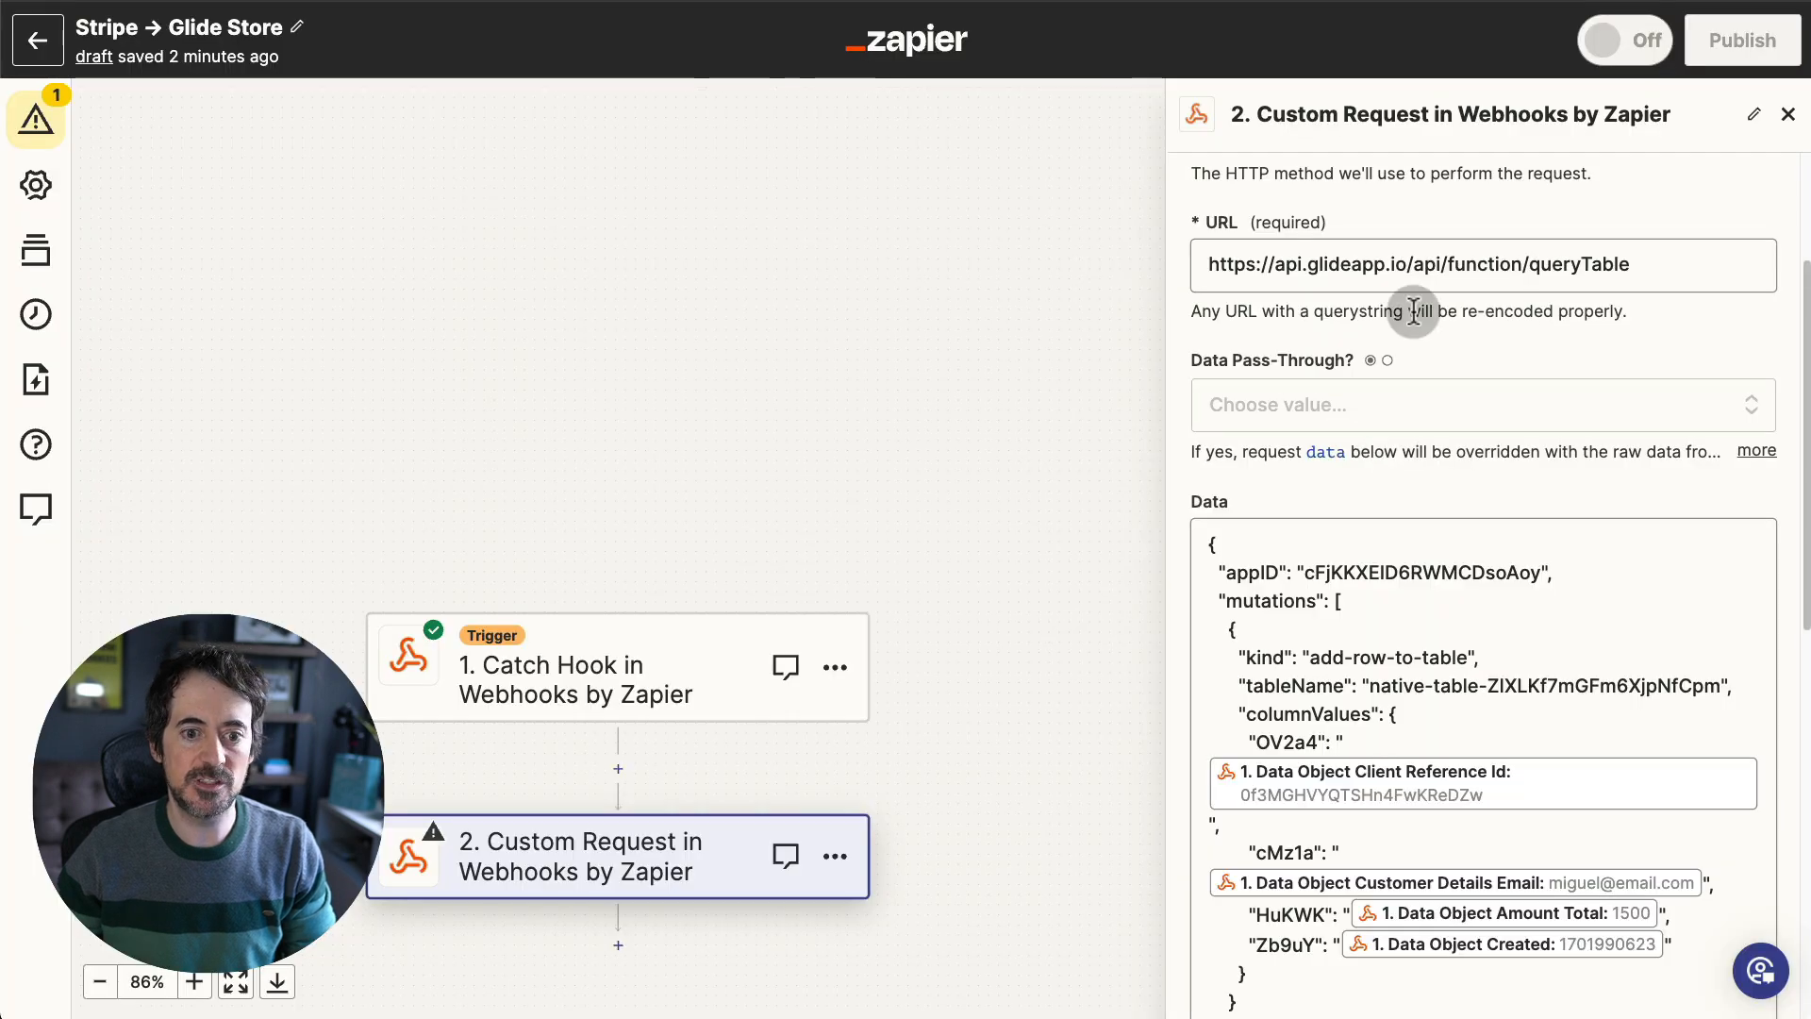
triple_click(1436, 273)
key(super+v)
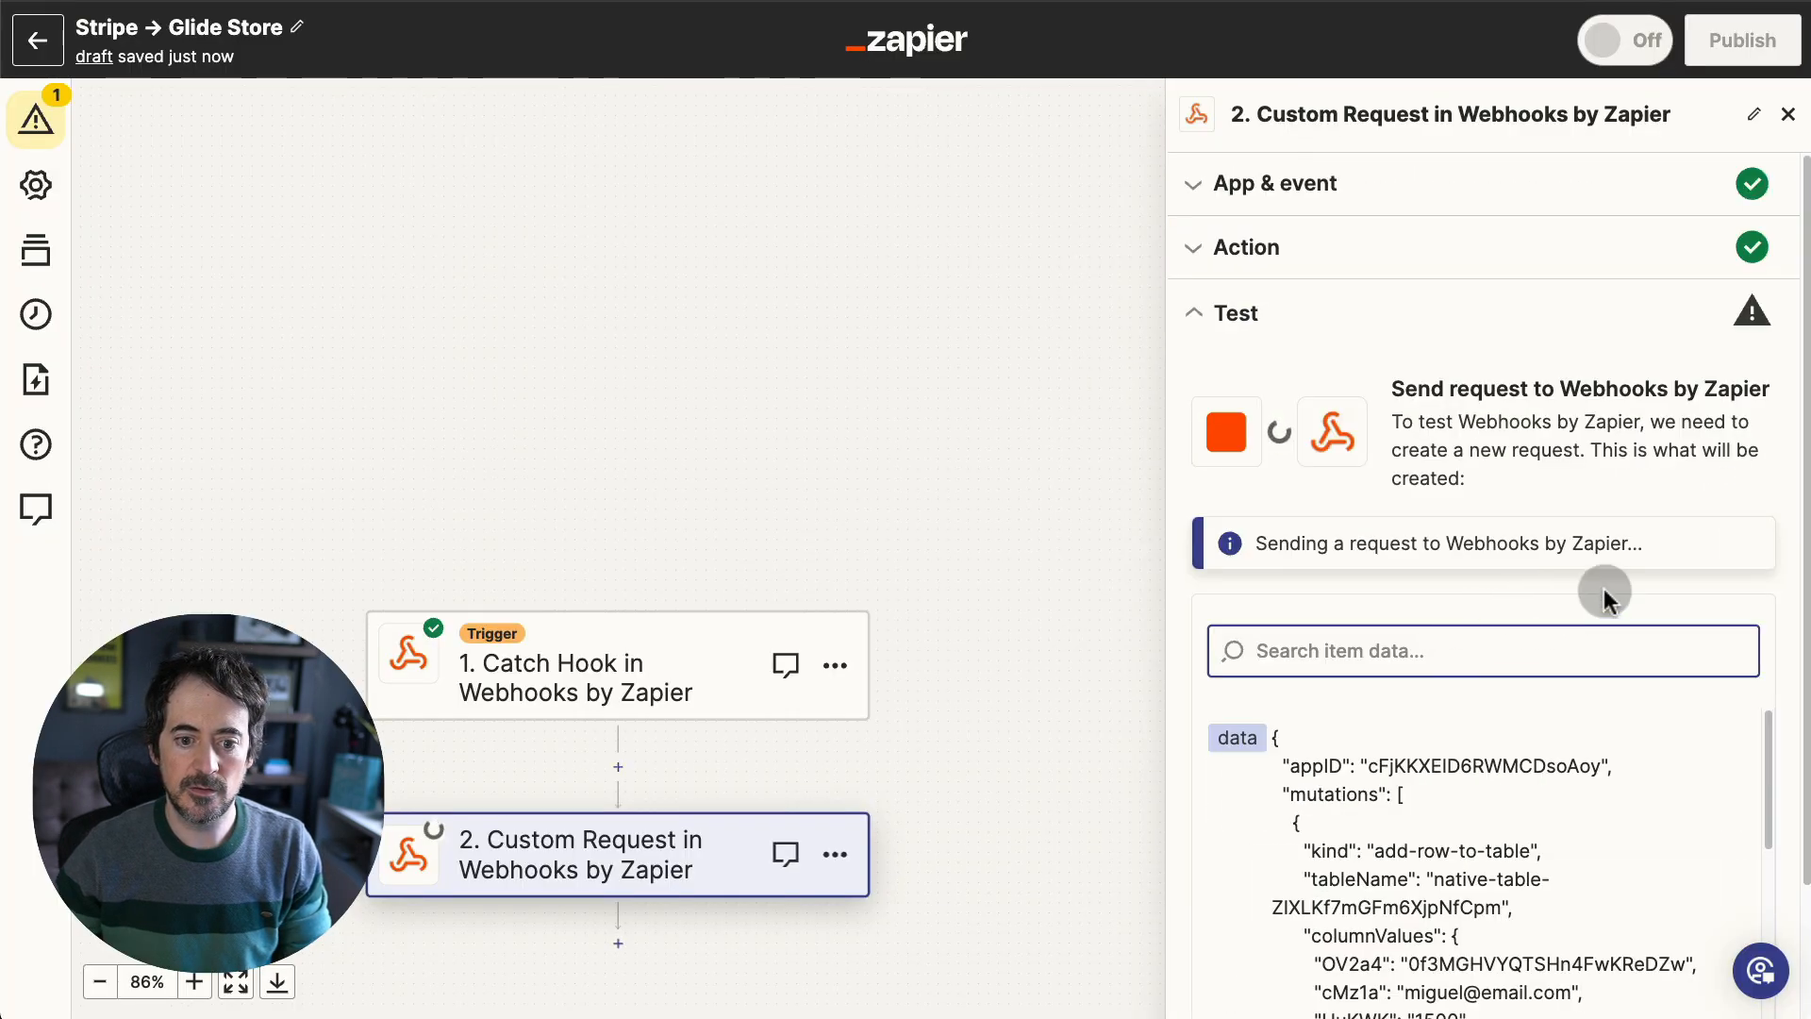
scroll(1622, 584, down, 2)
scroll(1707, 559, down, 7)
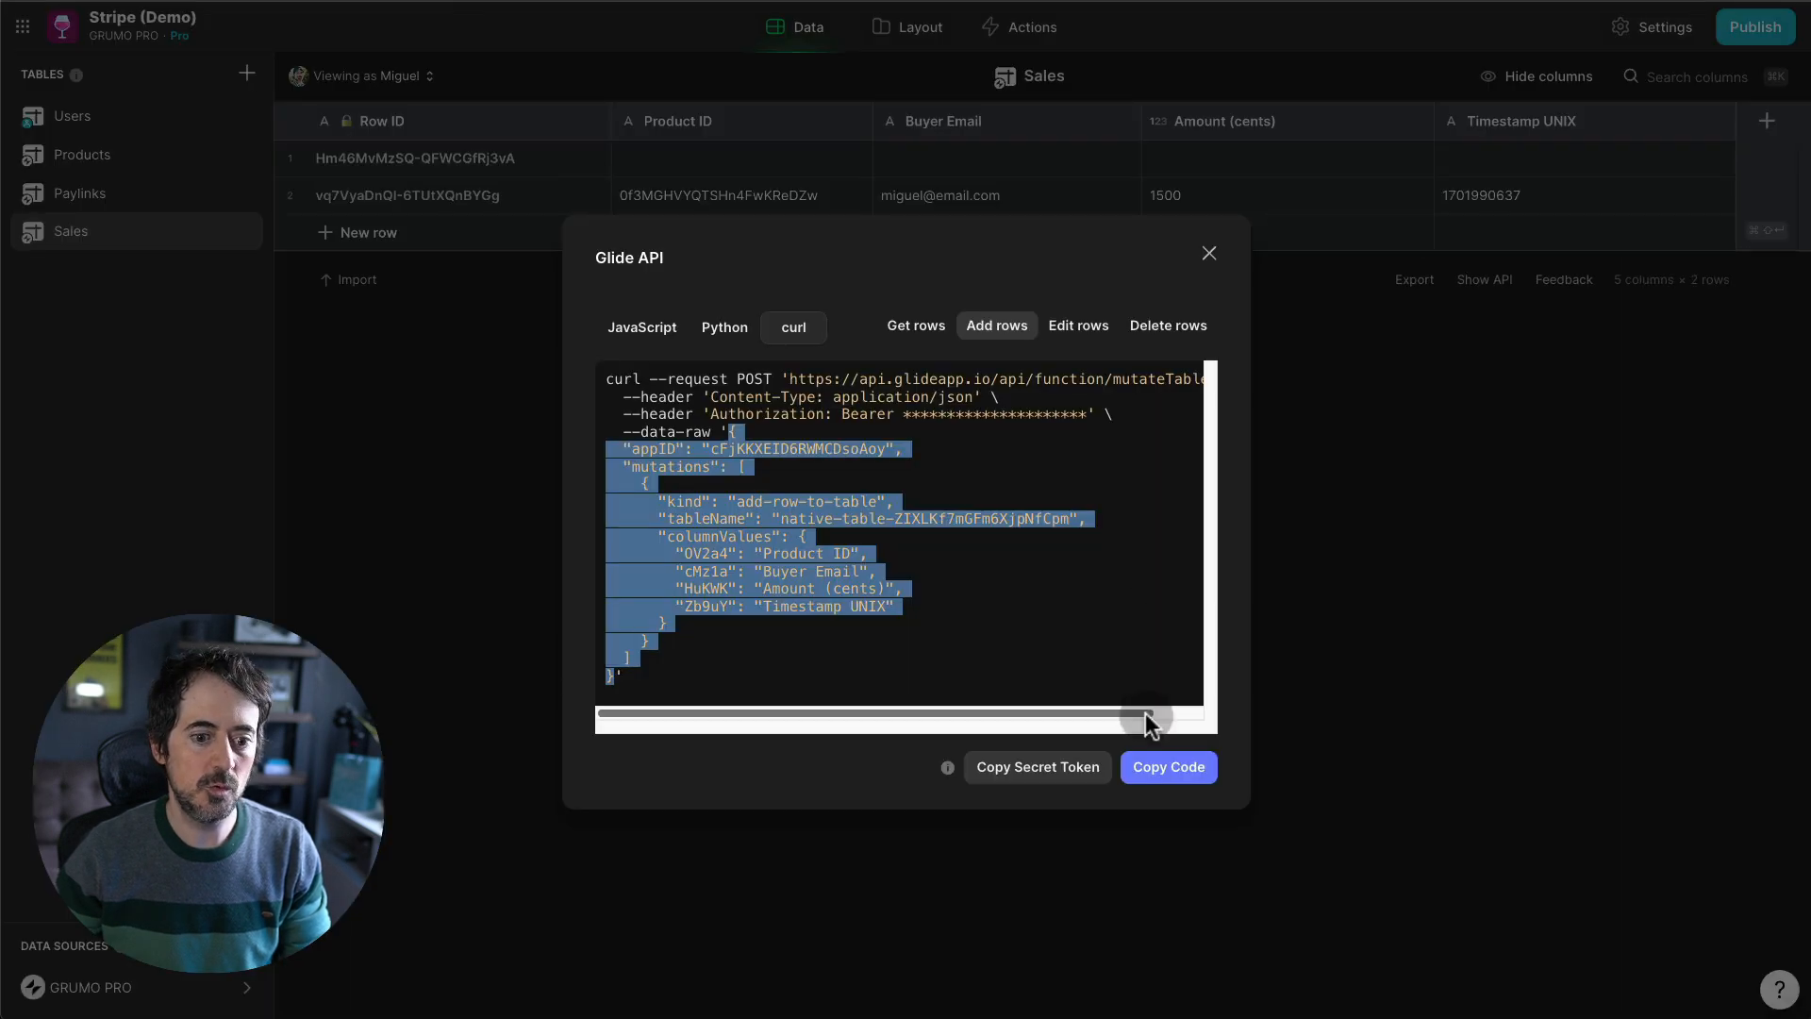
click(1215, 265)
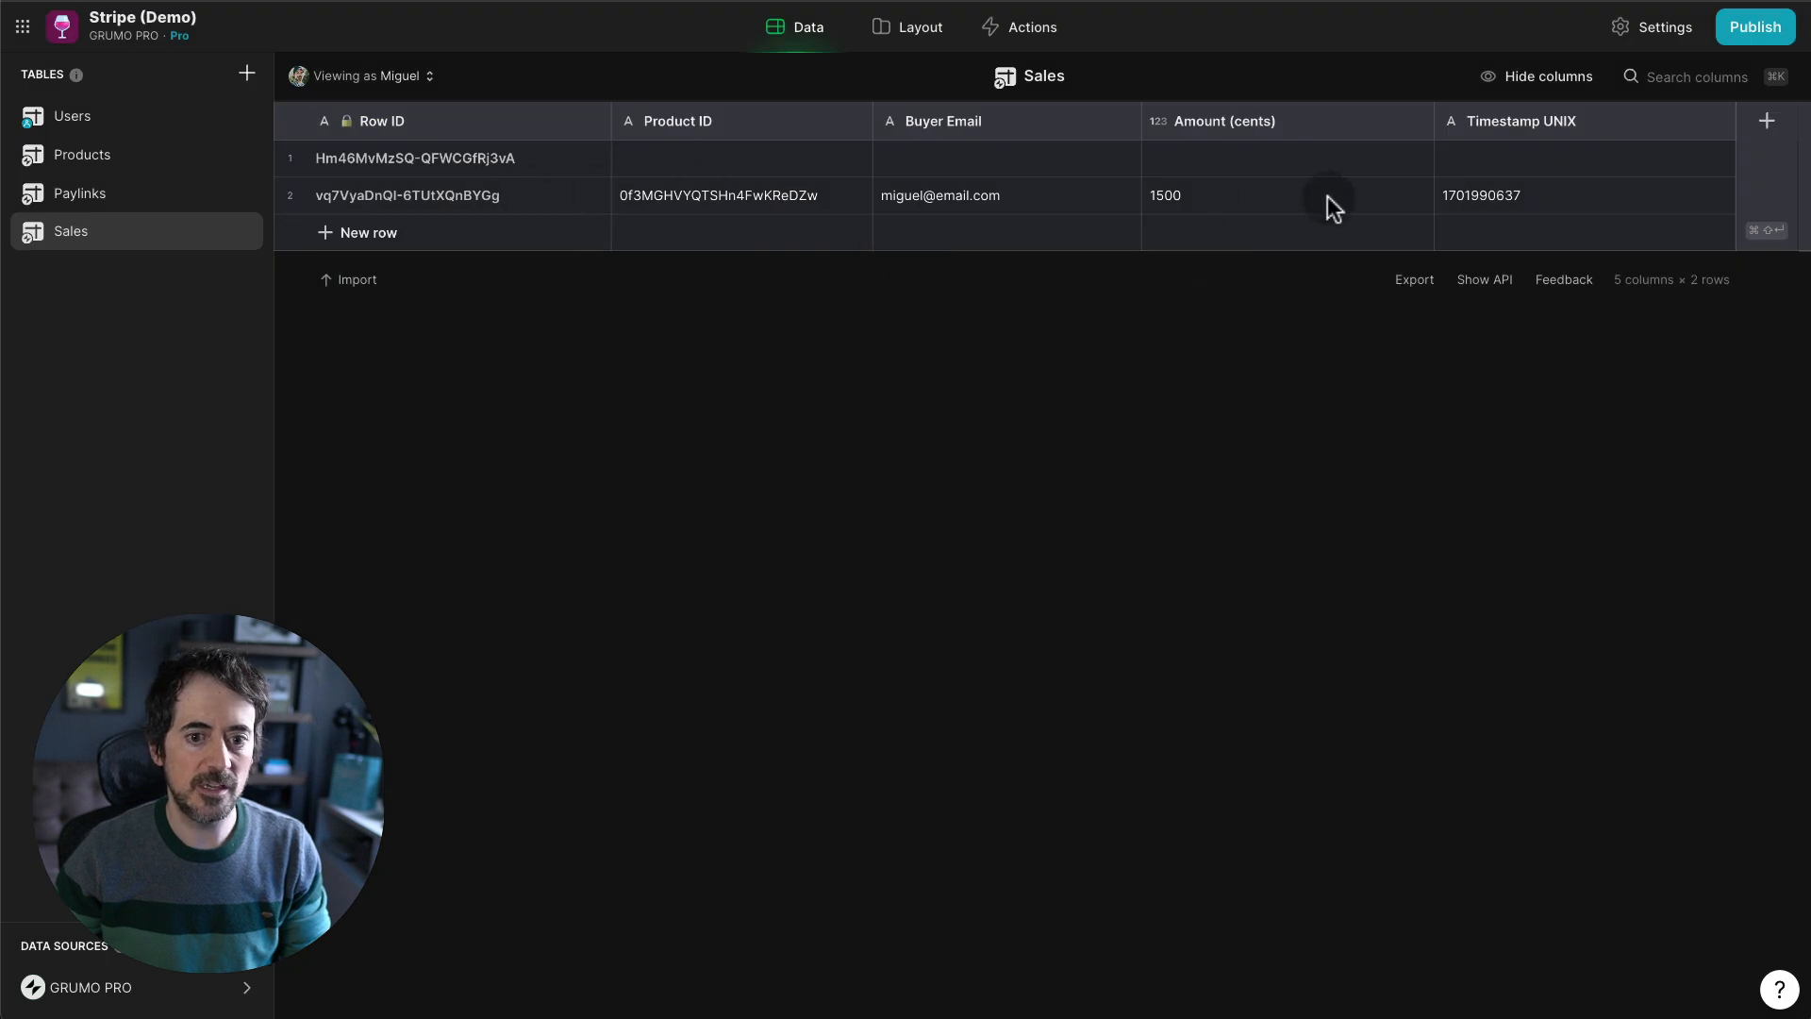
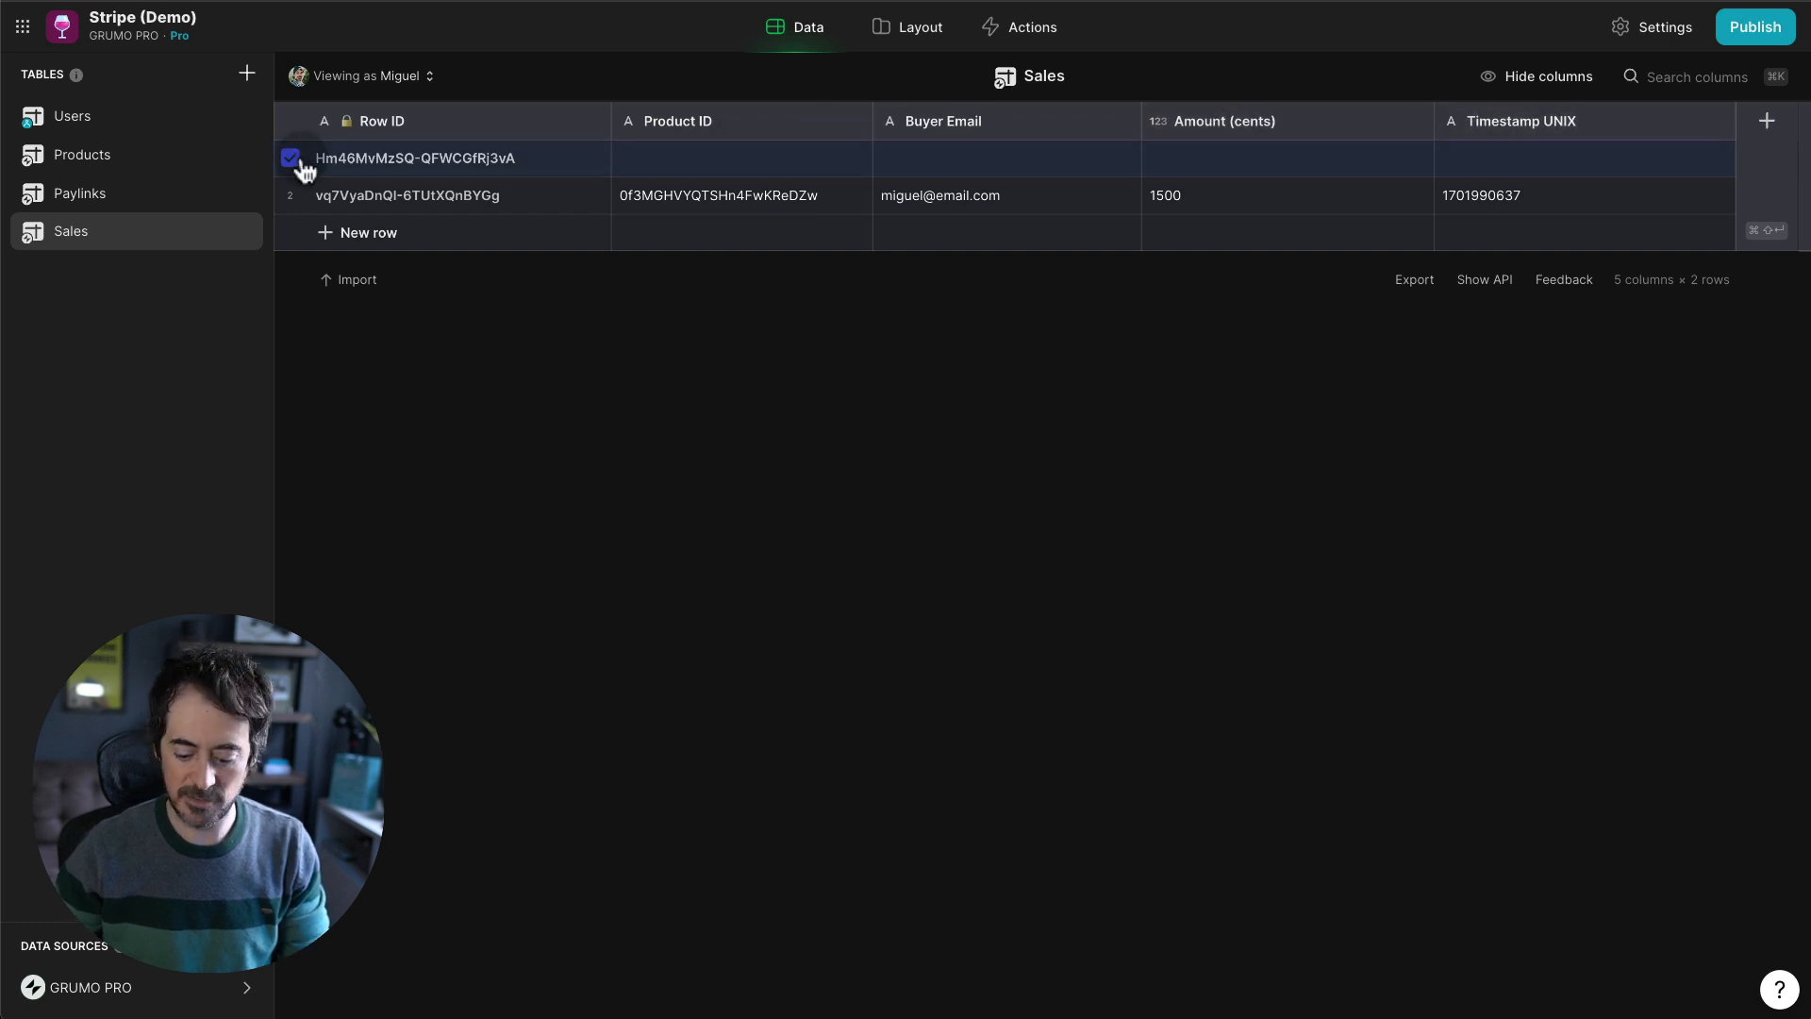
- Delete the empty first row from the Sales table, leaving the single 1500-cent sale
key(Delete)
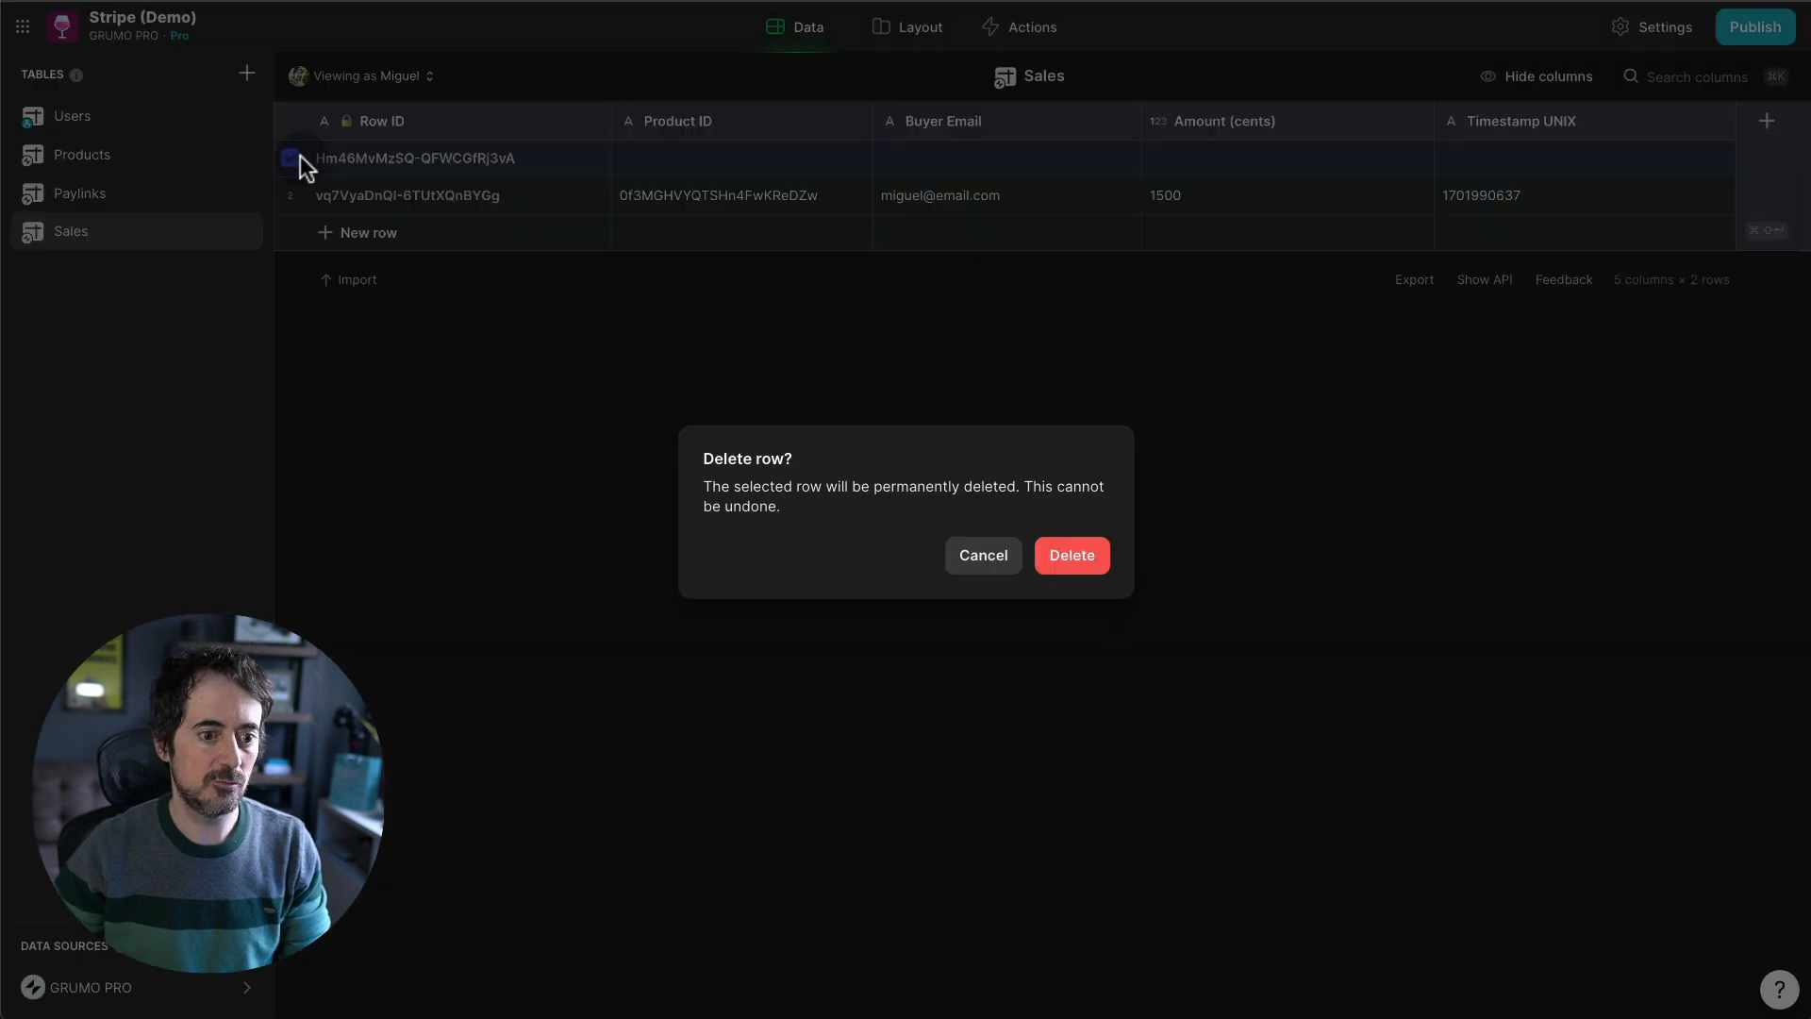
click(1066, 558)
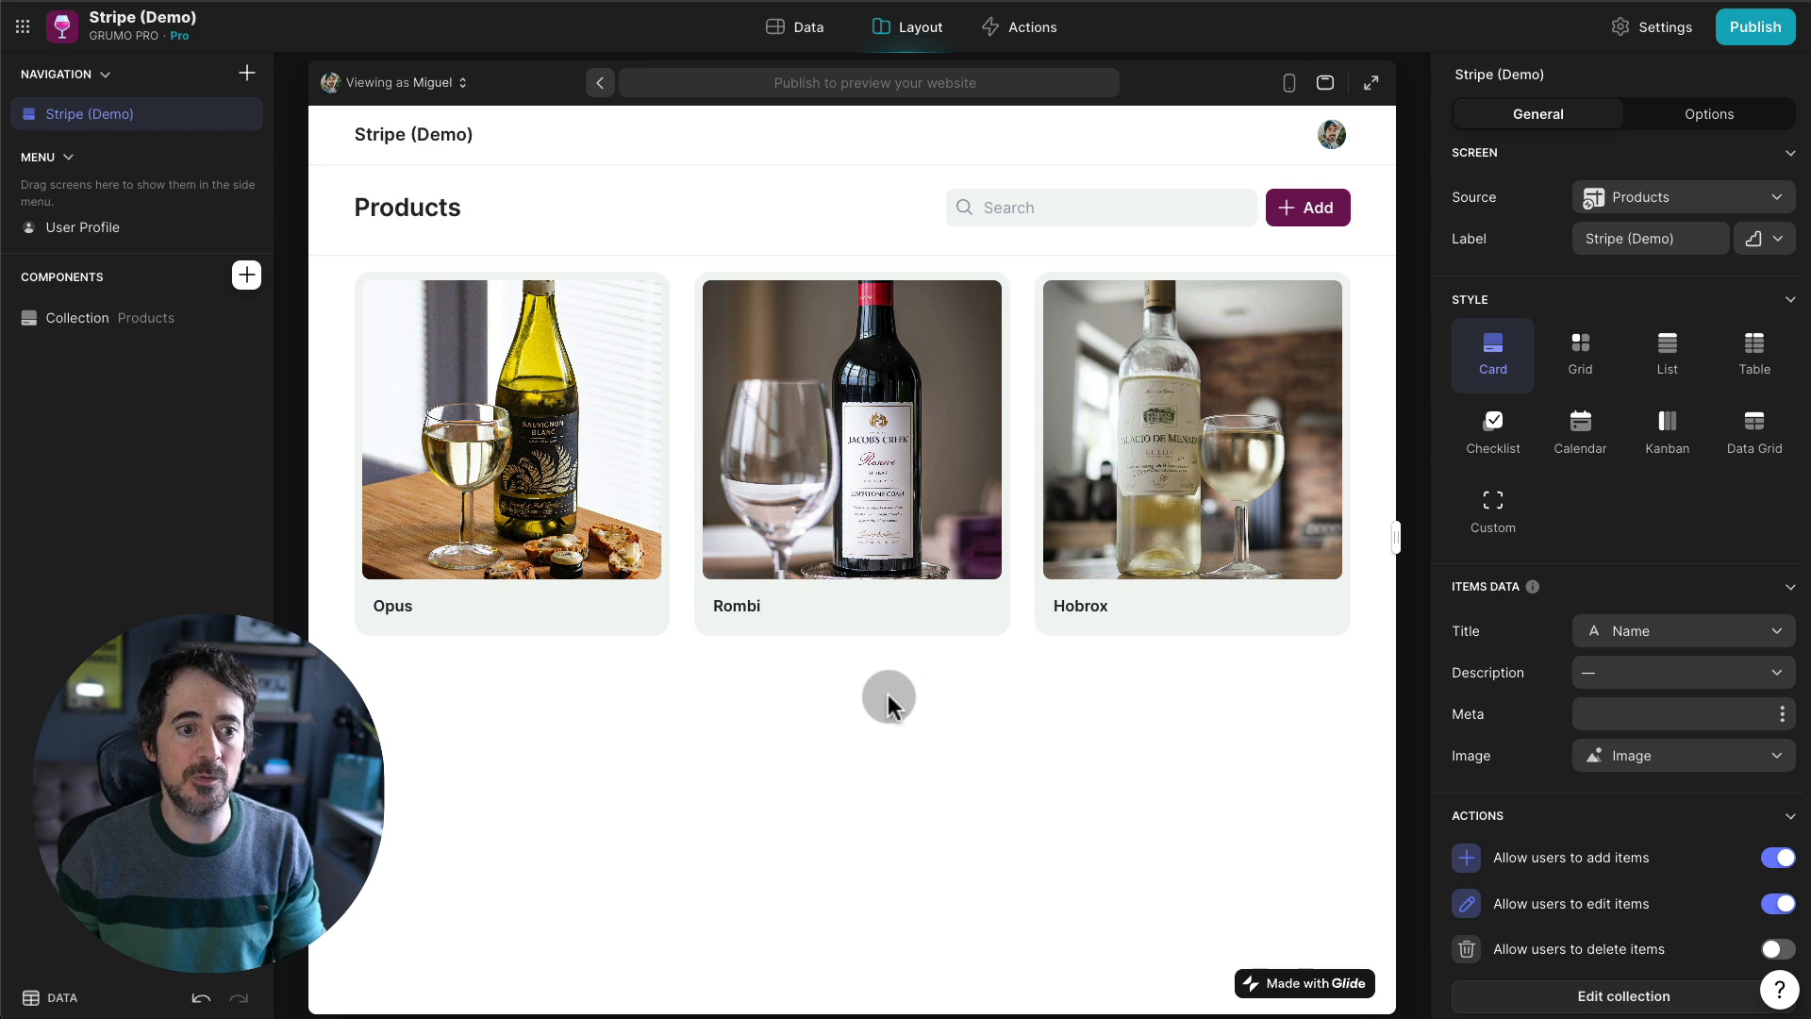
- Add a button titled Buy to the Opus product's detail screen
click(622, 473)
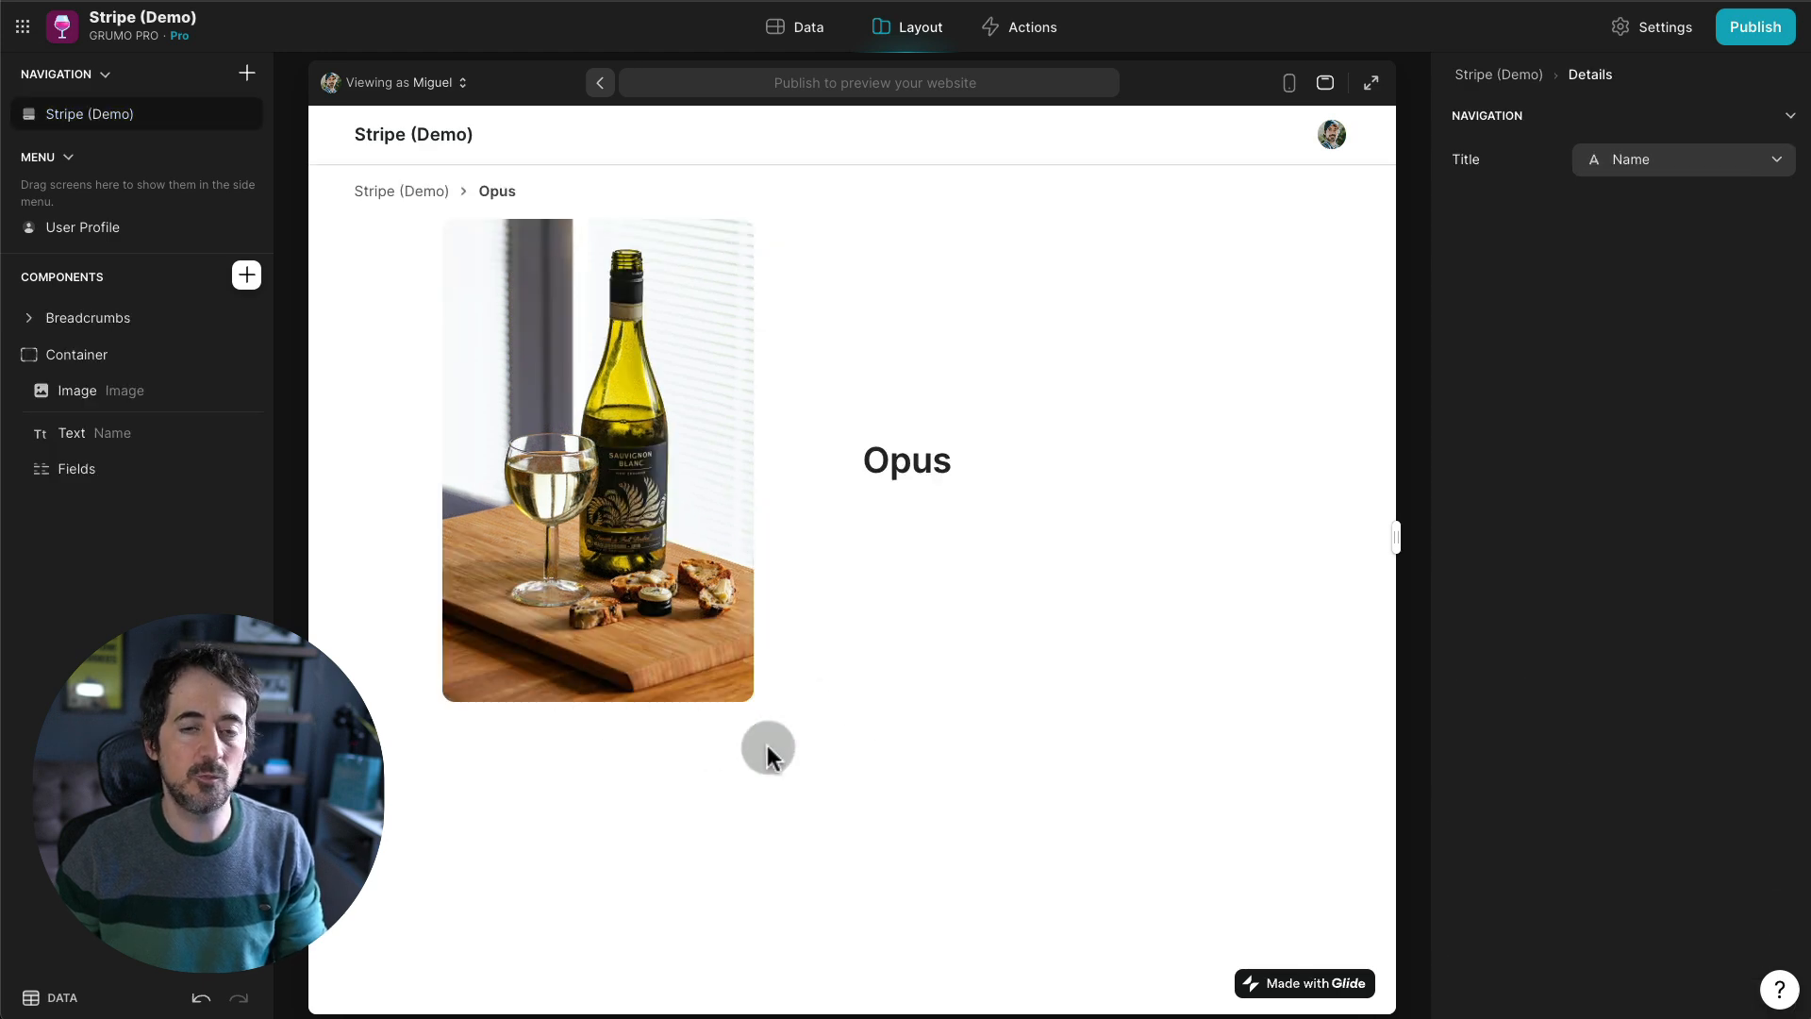
click(246, 274)
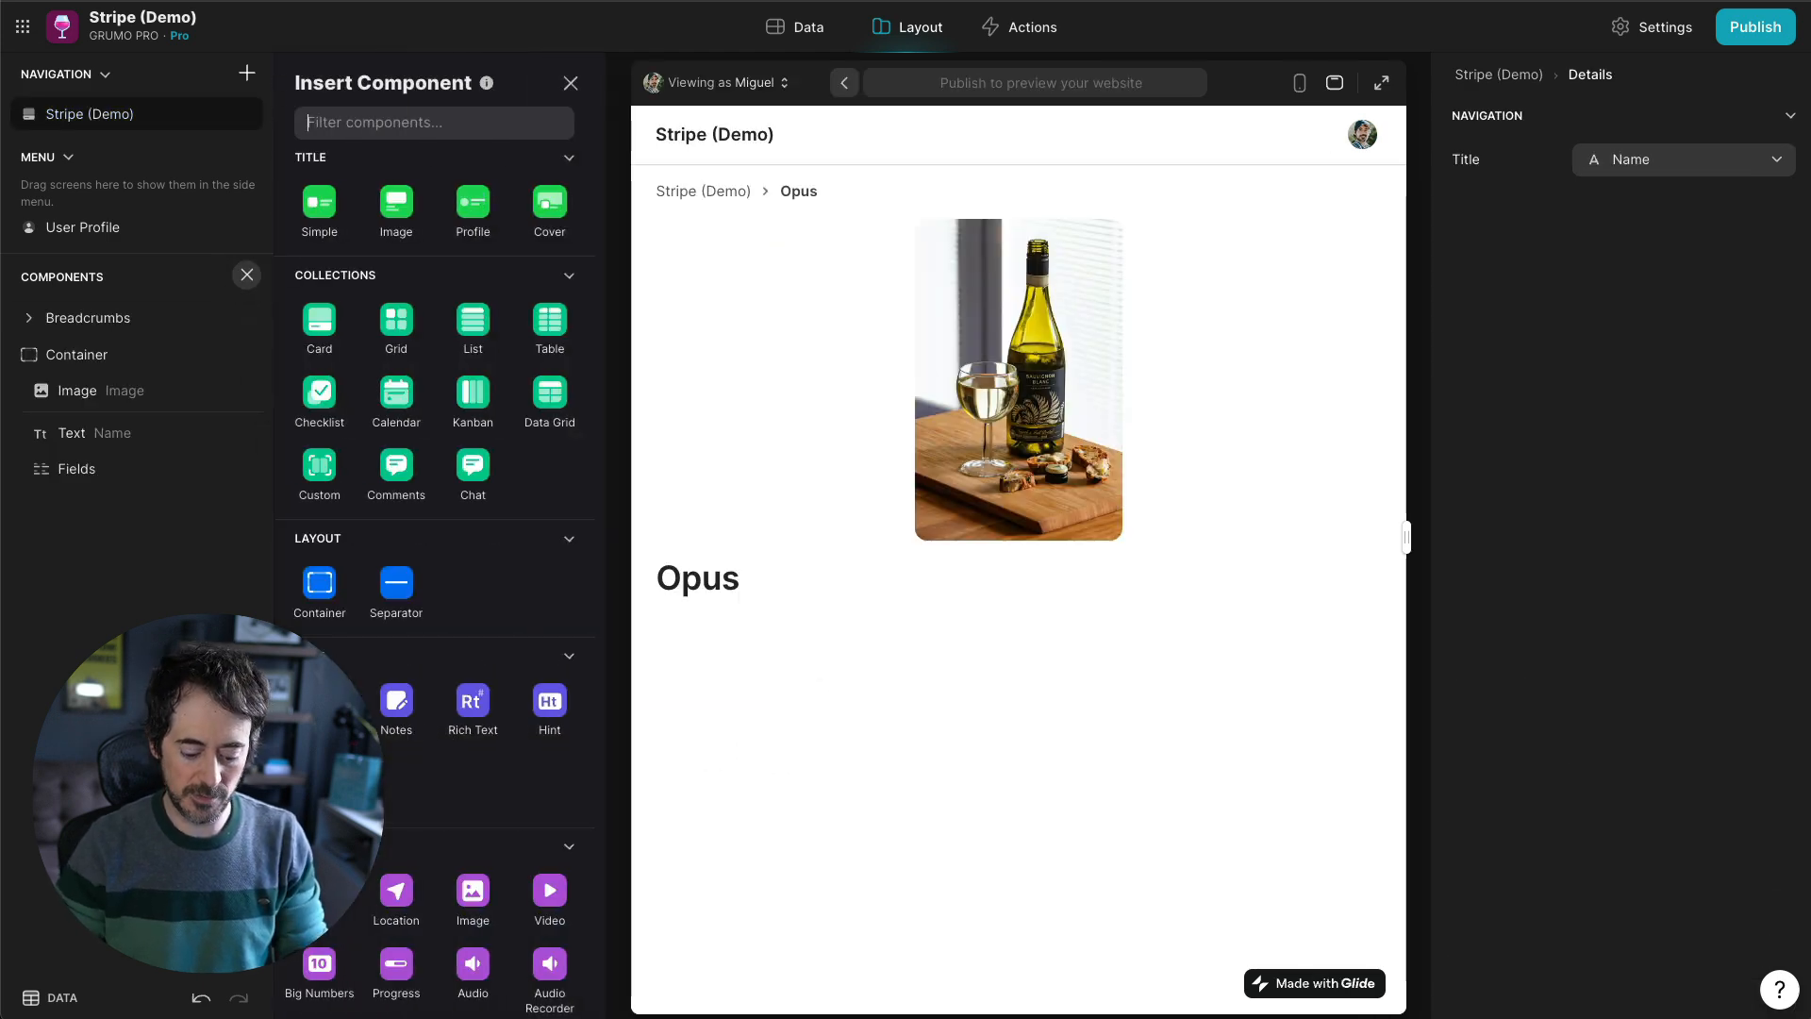
text(butt)
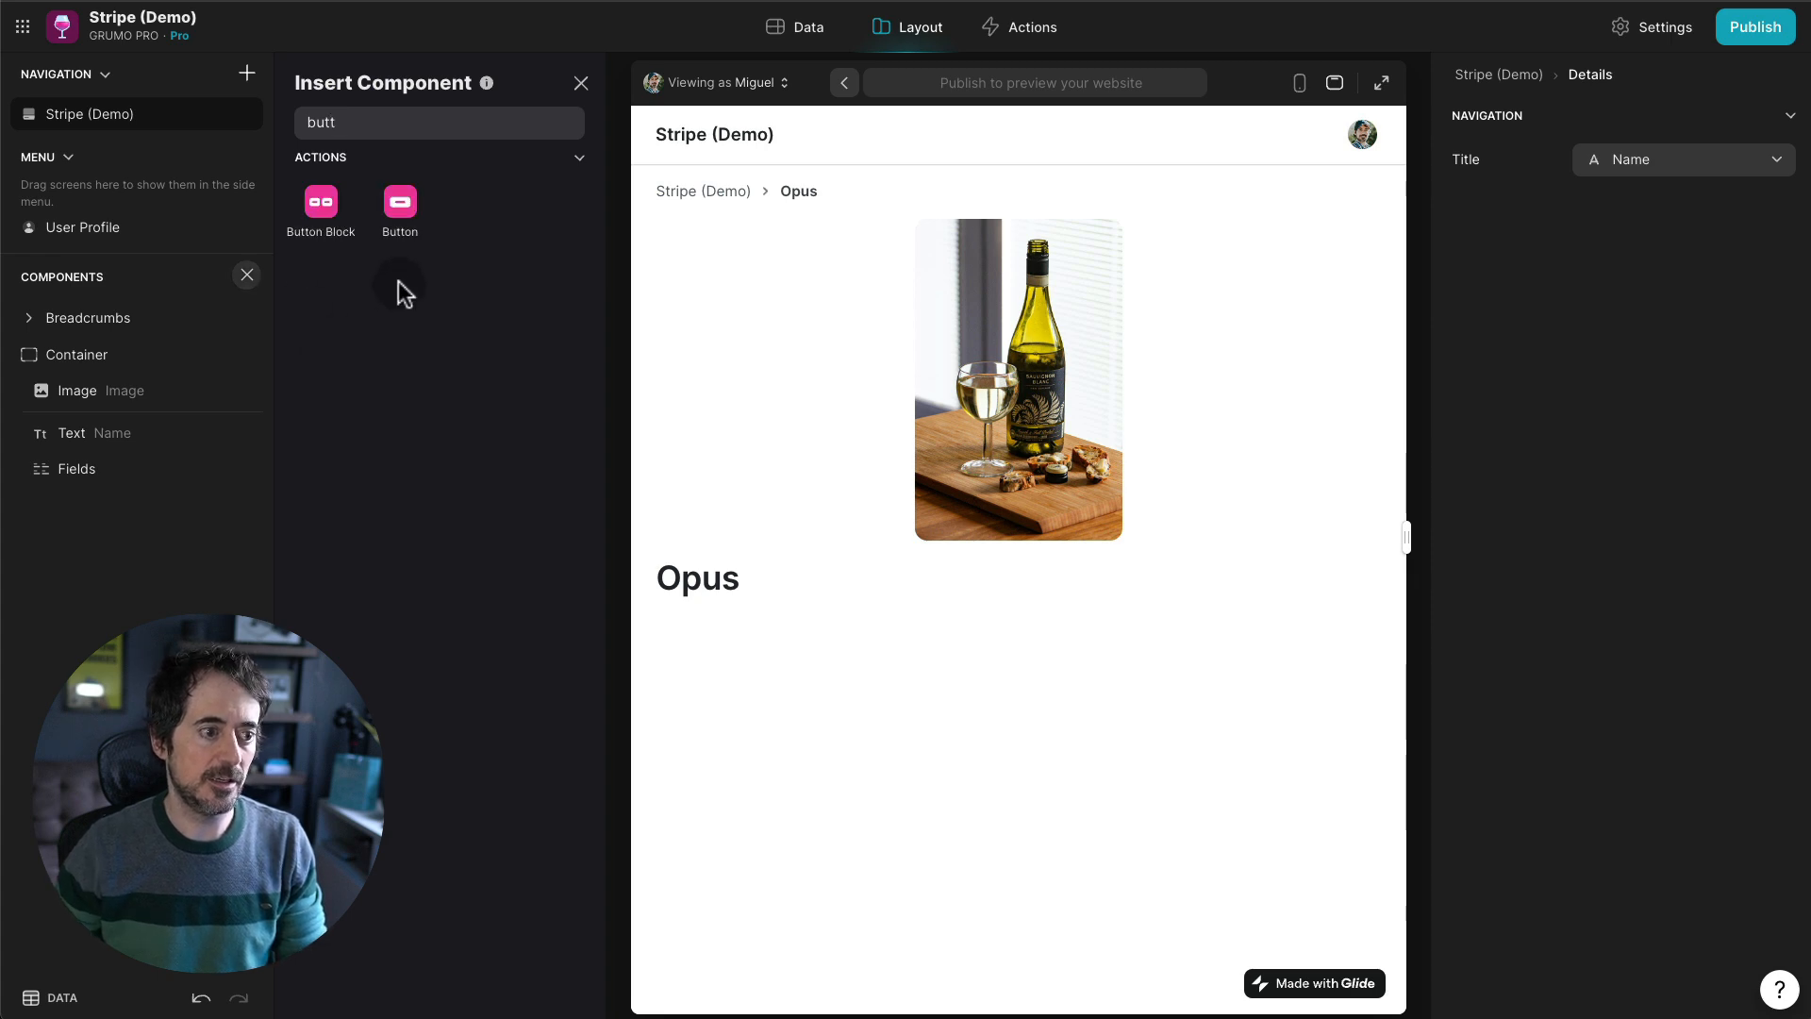
click(402, 223)
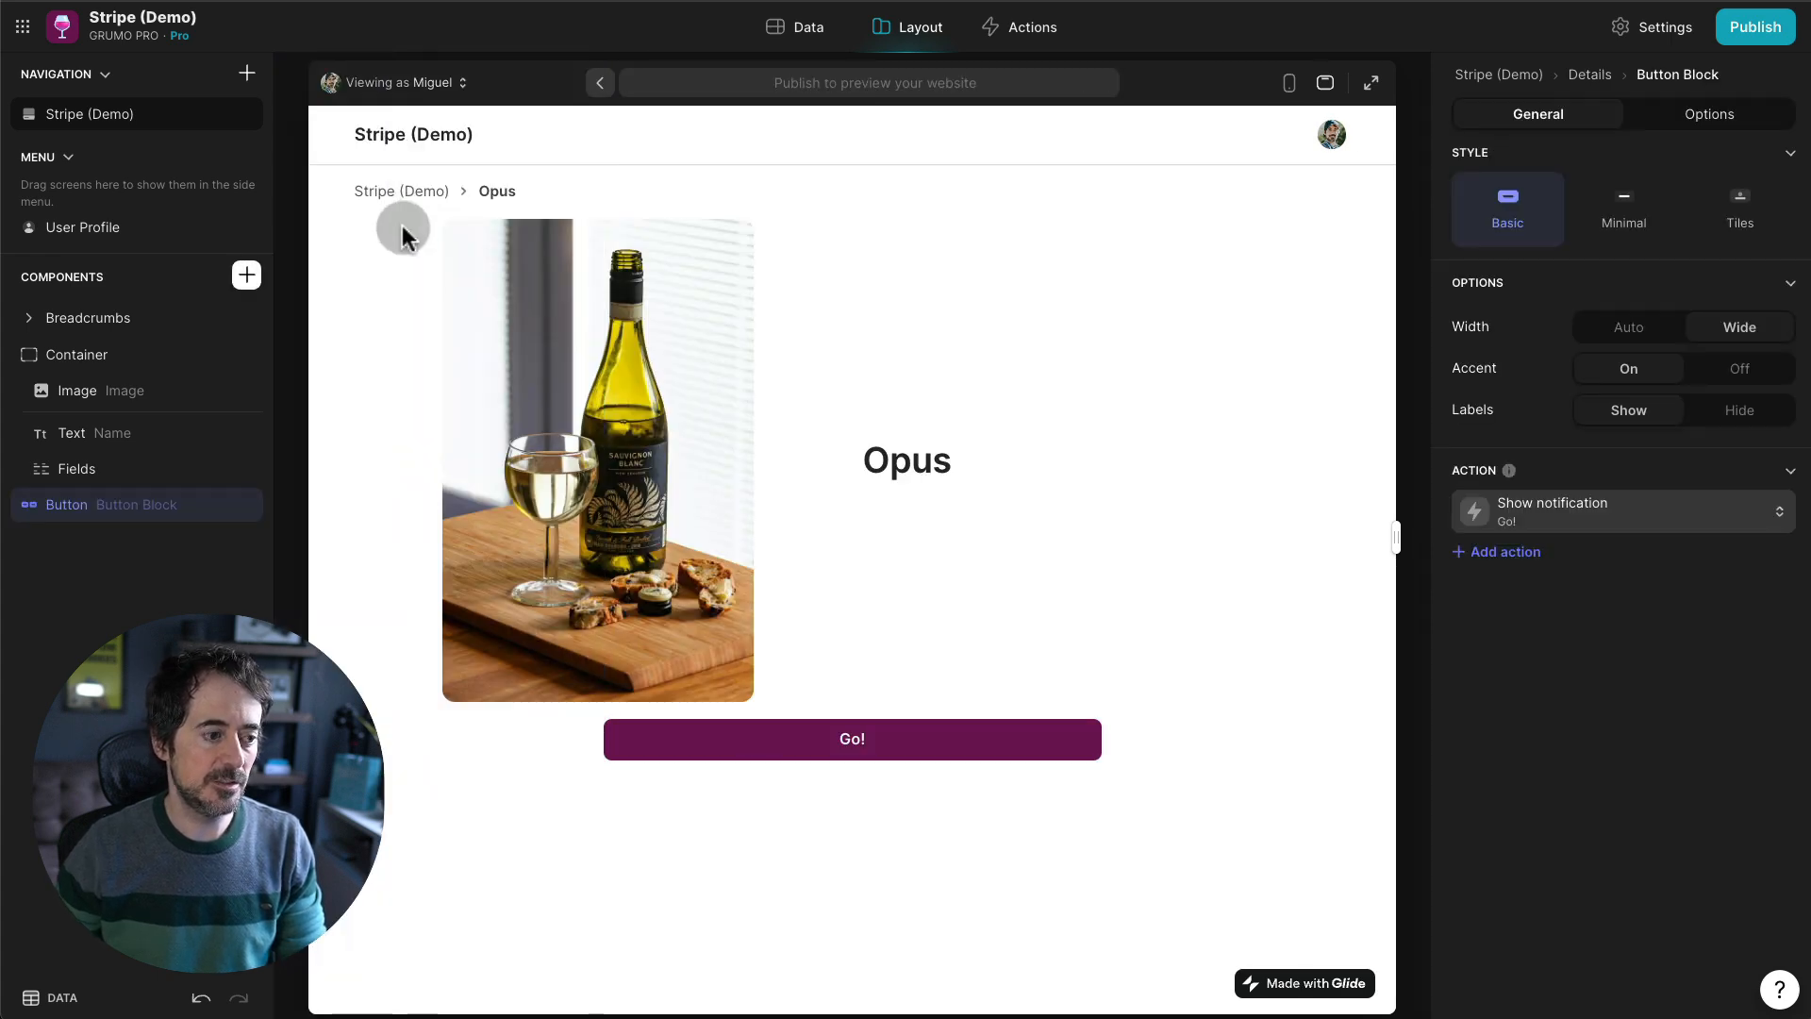
click(1565, 516)
text(B)
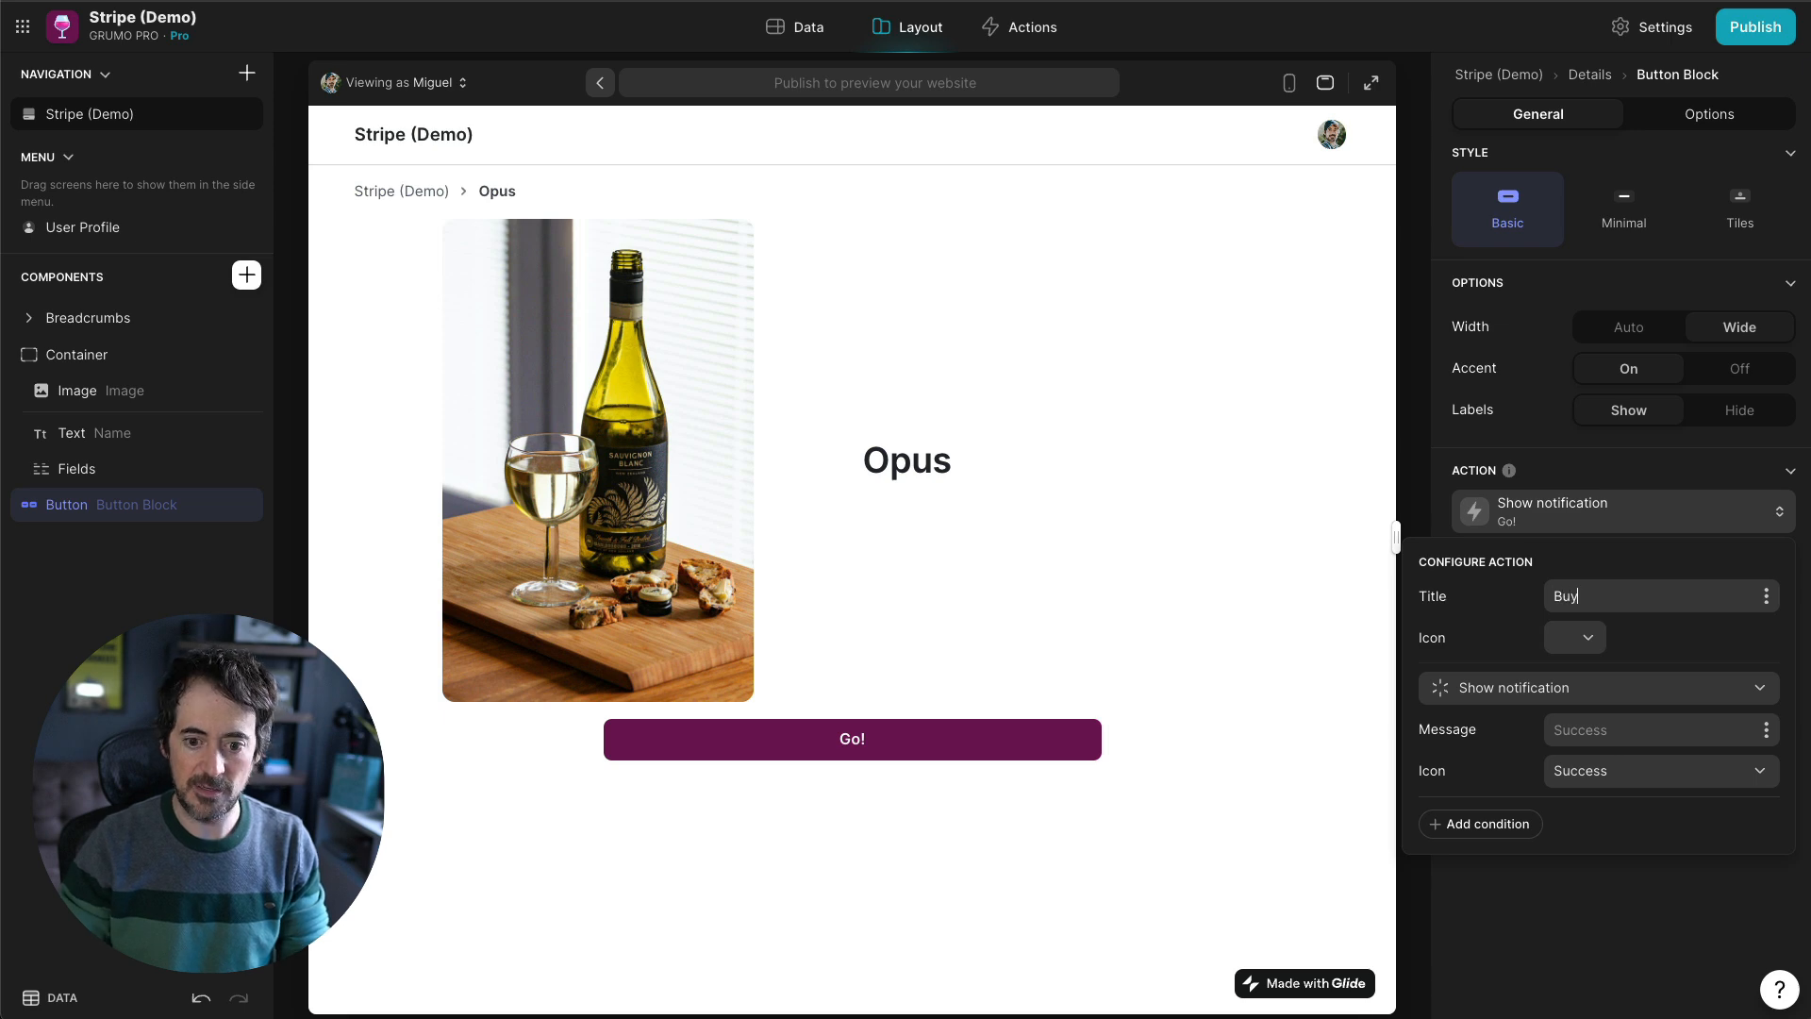
text(uy)
- Make Buy open the Payment Link + Parameters URL, then try it to reach checkout
click(1573, 687)
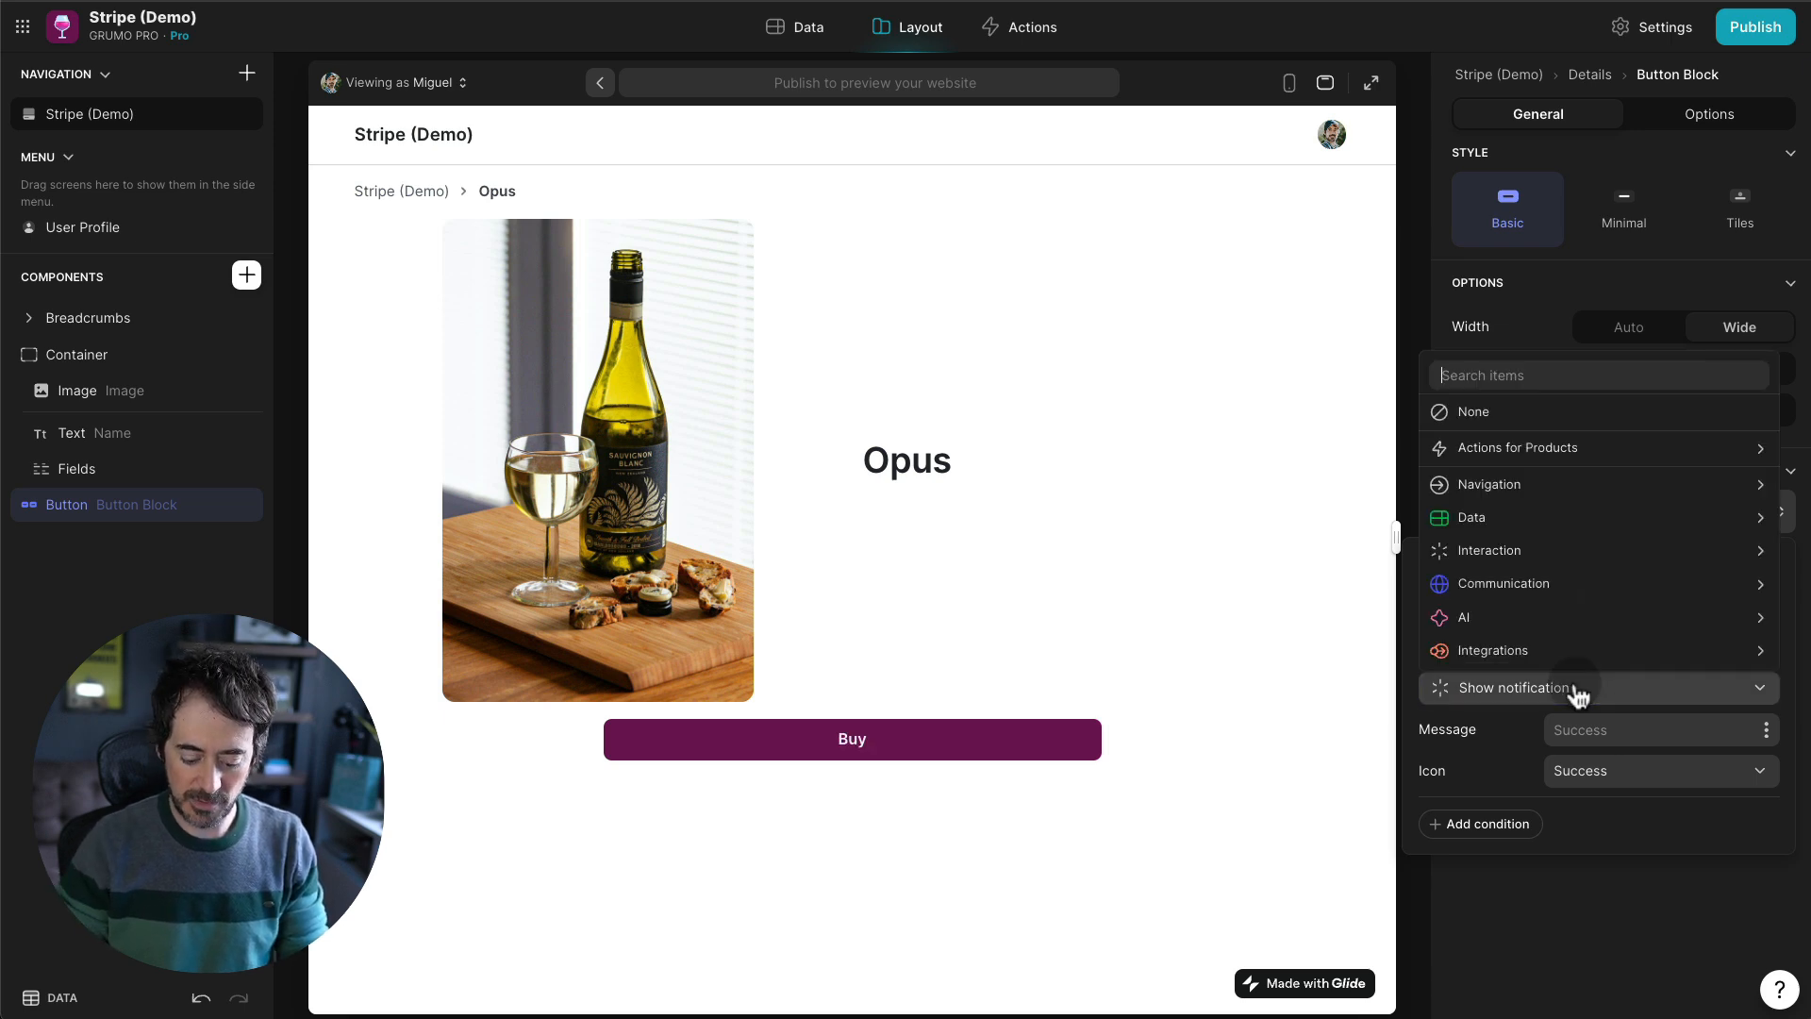
text(link)
click(1636, 763)
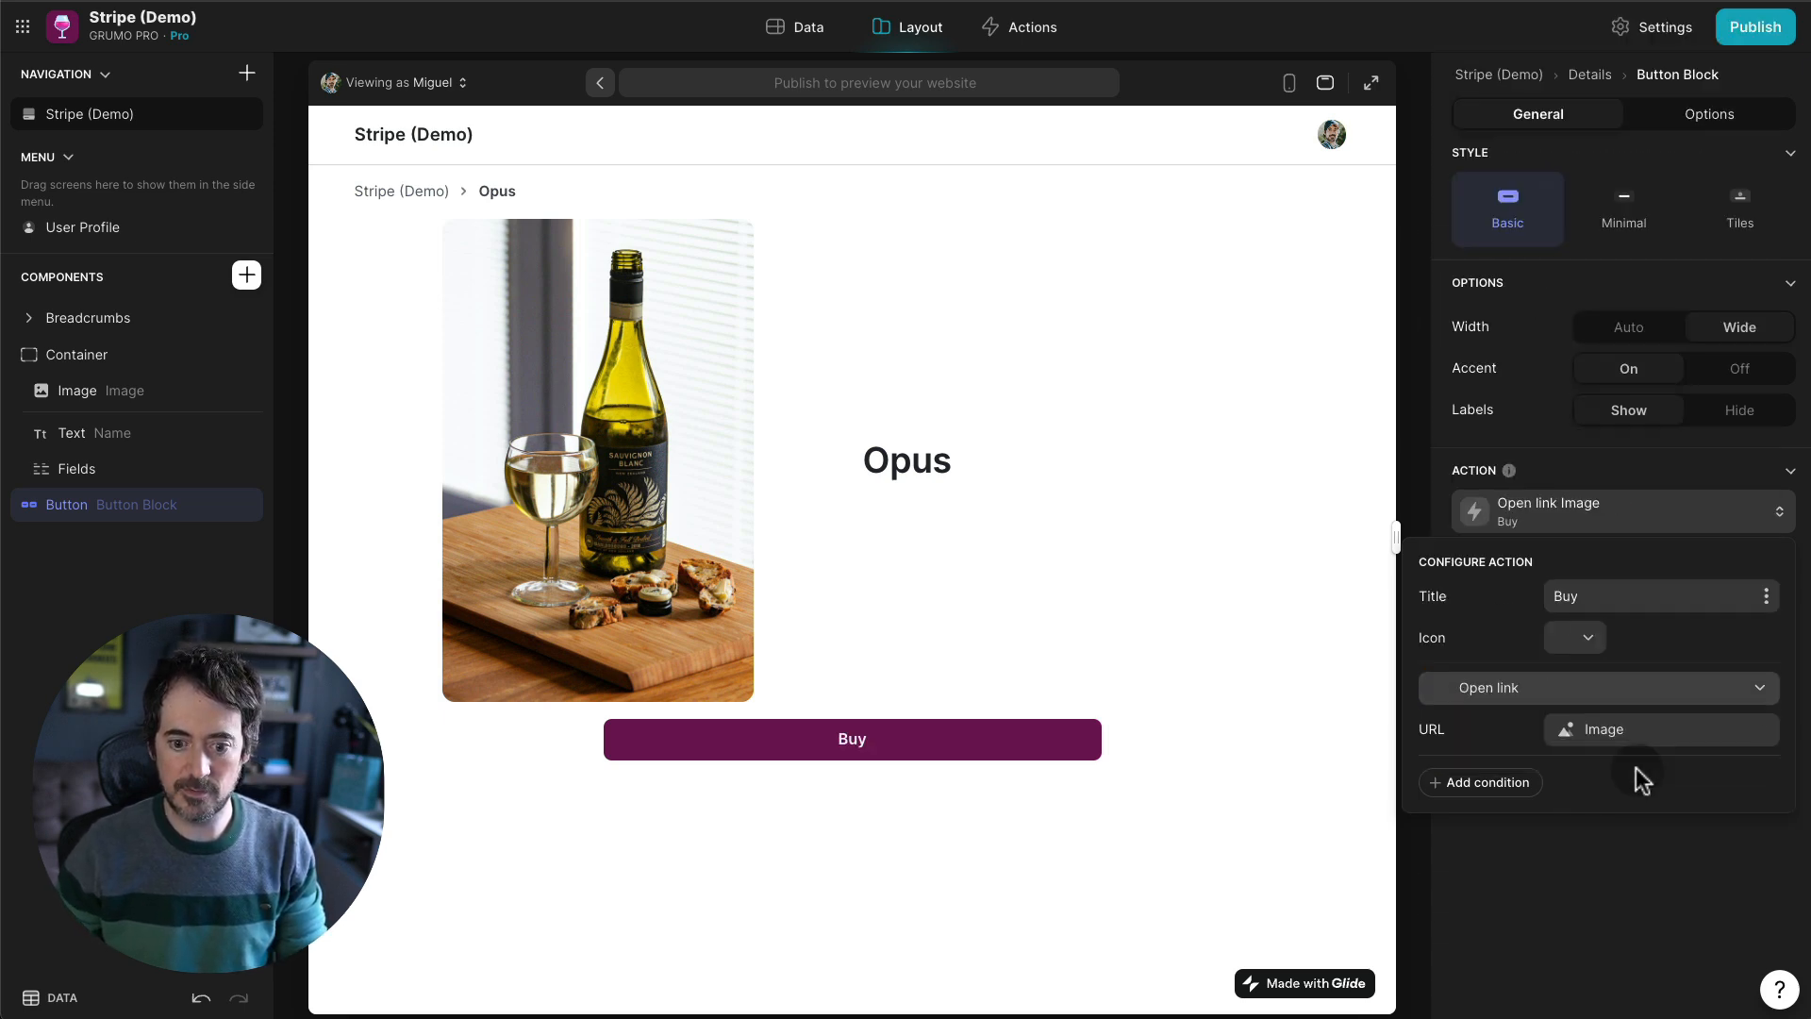
click(1641, 745)
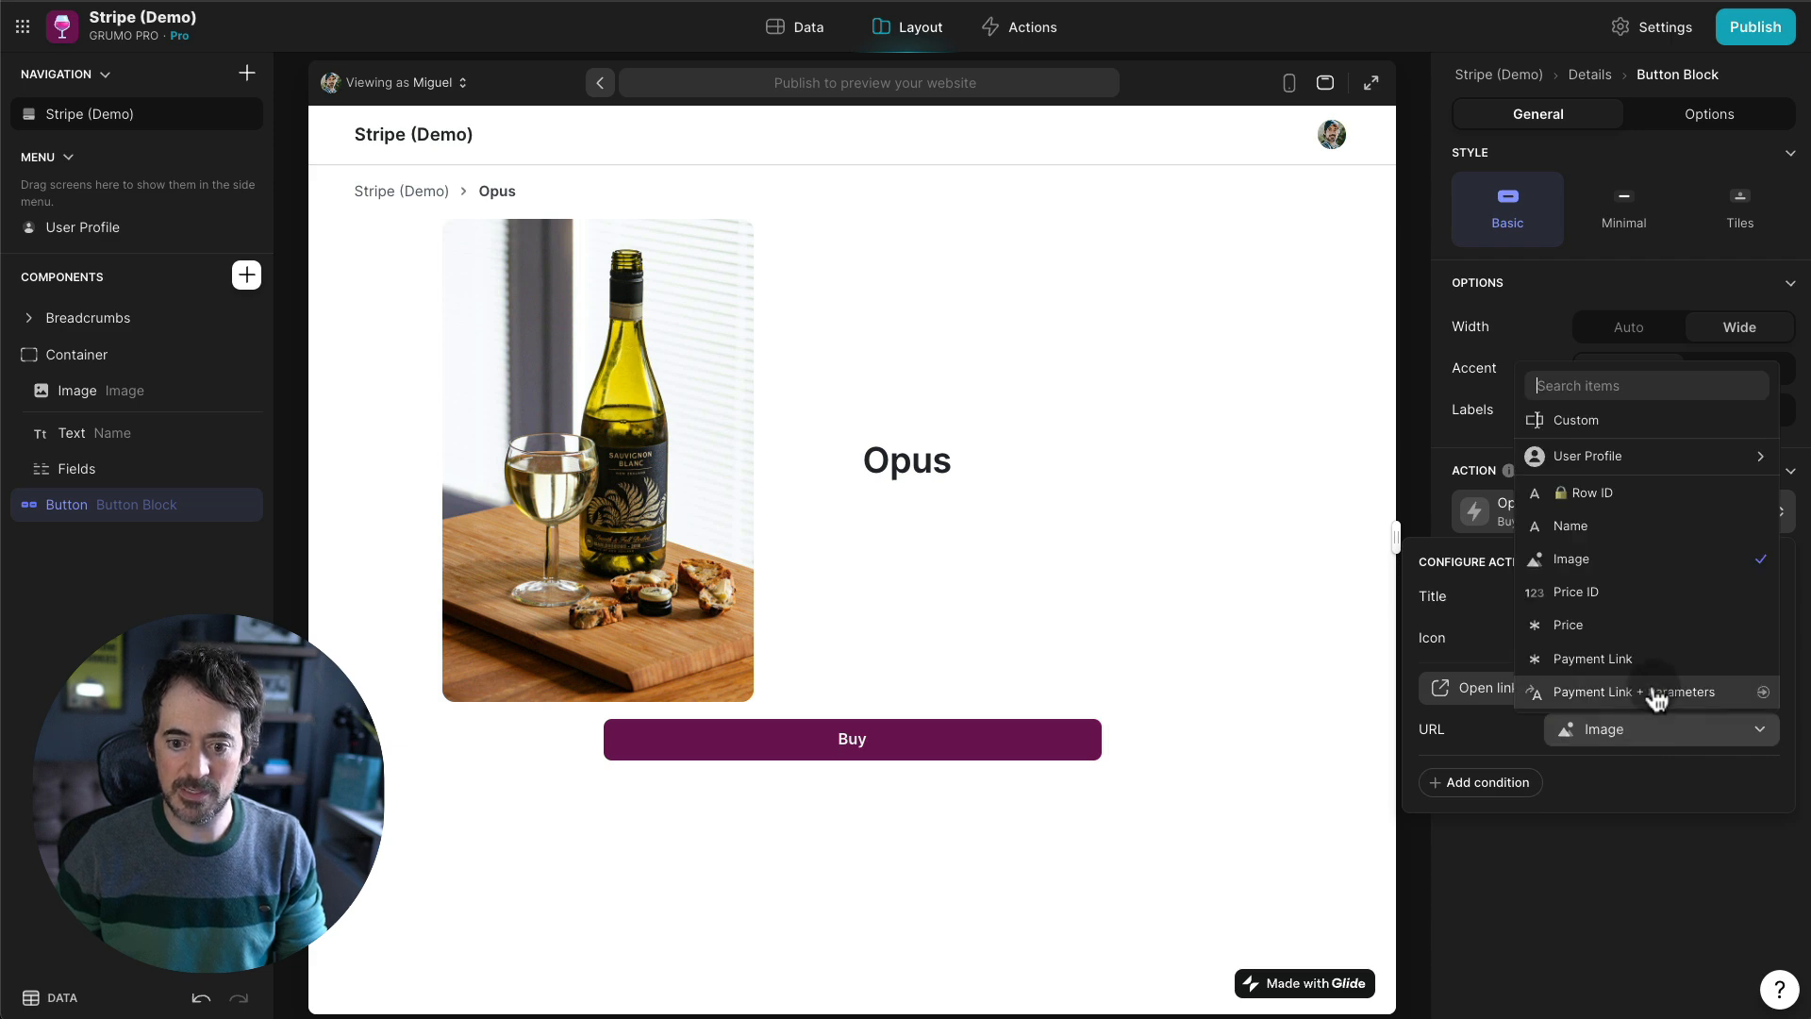
click(1657, 698)
click(1027, 829)
click(877, 750)
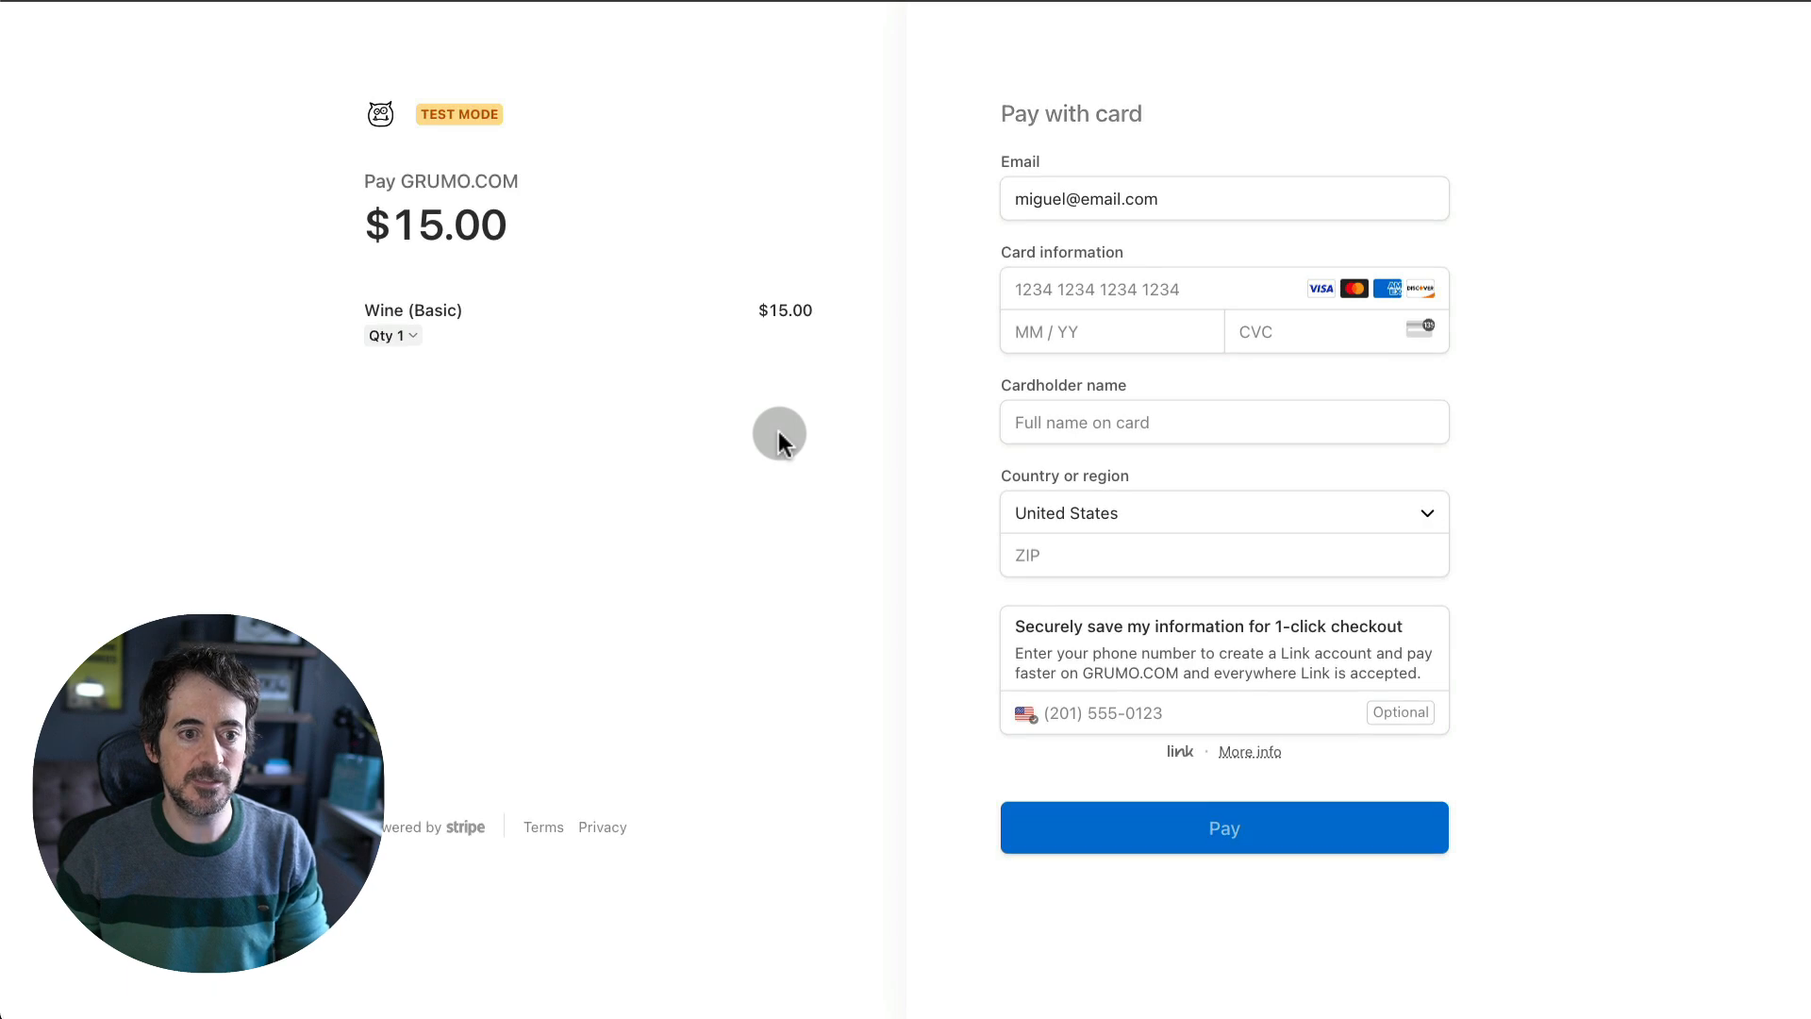
- Enter test card details for the $15.00 Wine (Basic) checkout and publish the Zapier automation
click(1123, 342)
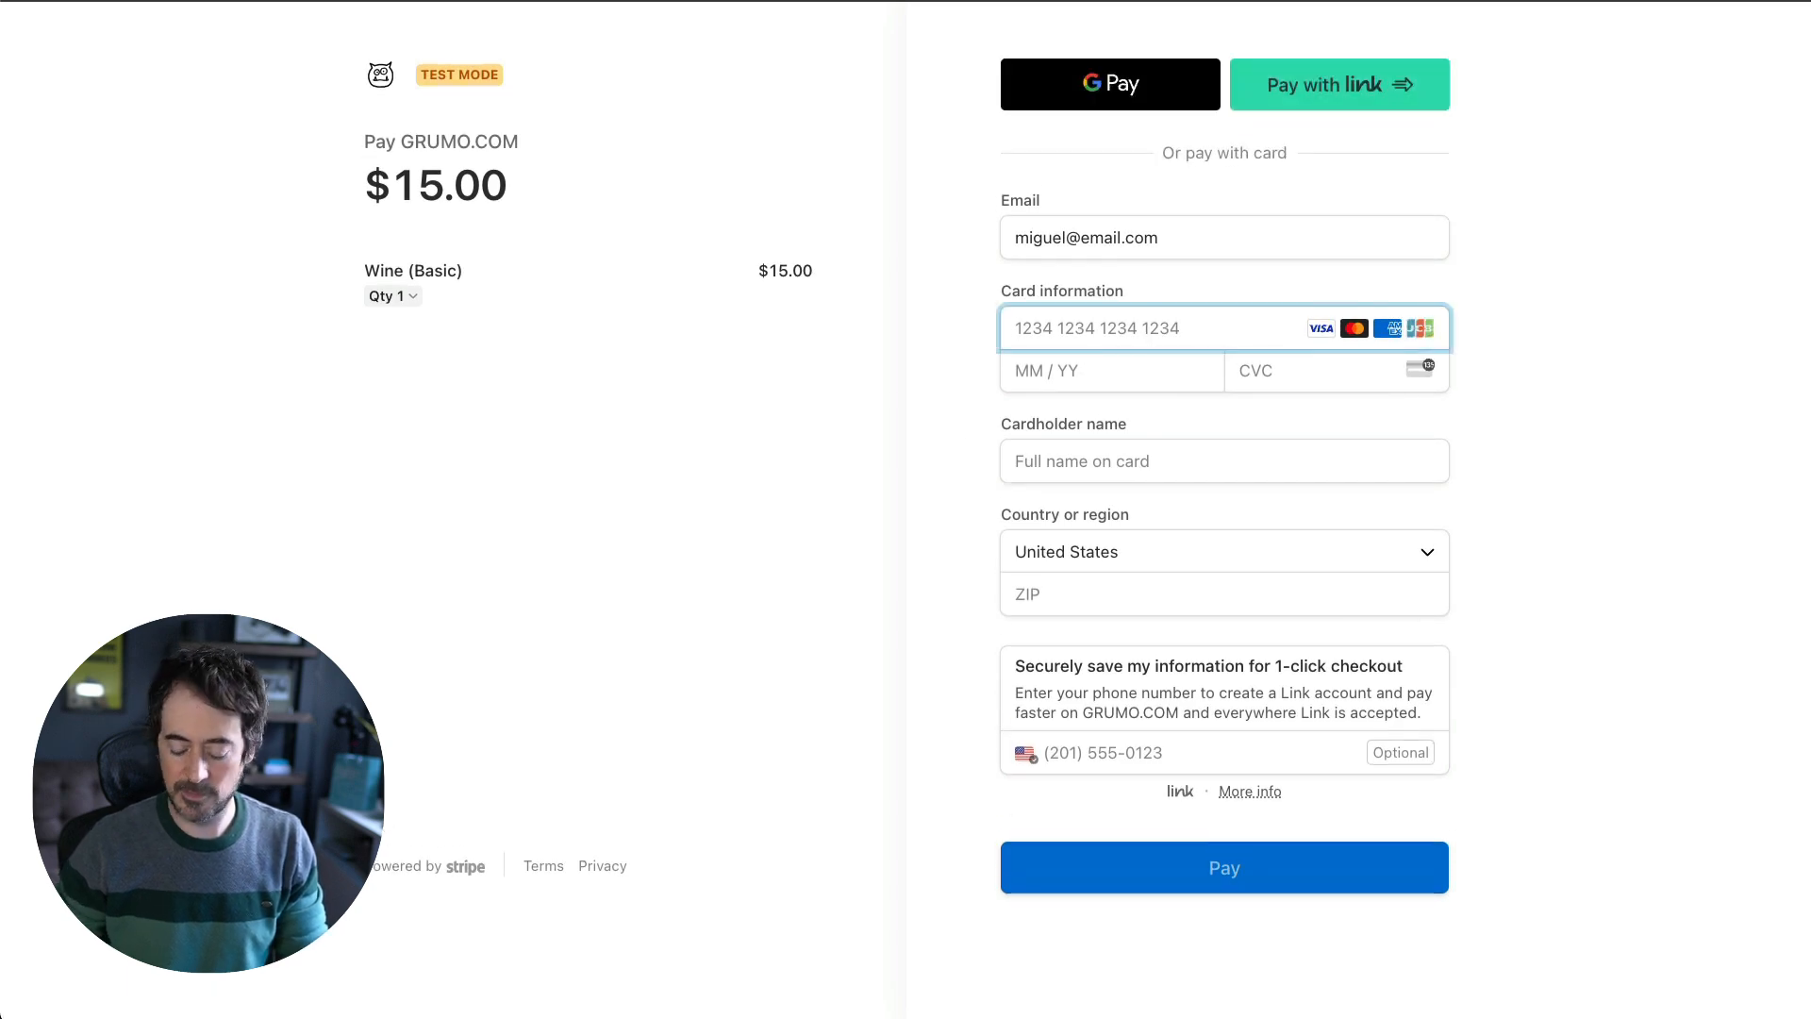
text(42424)
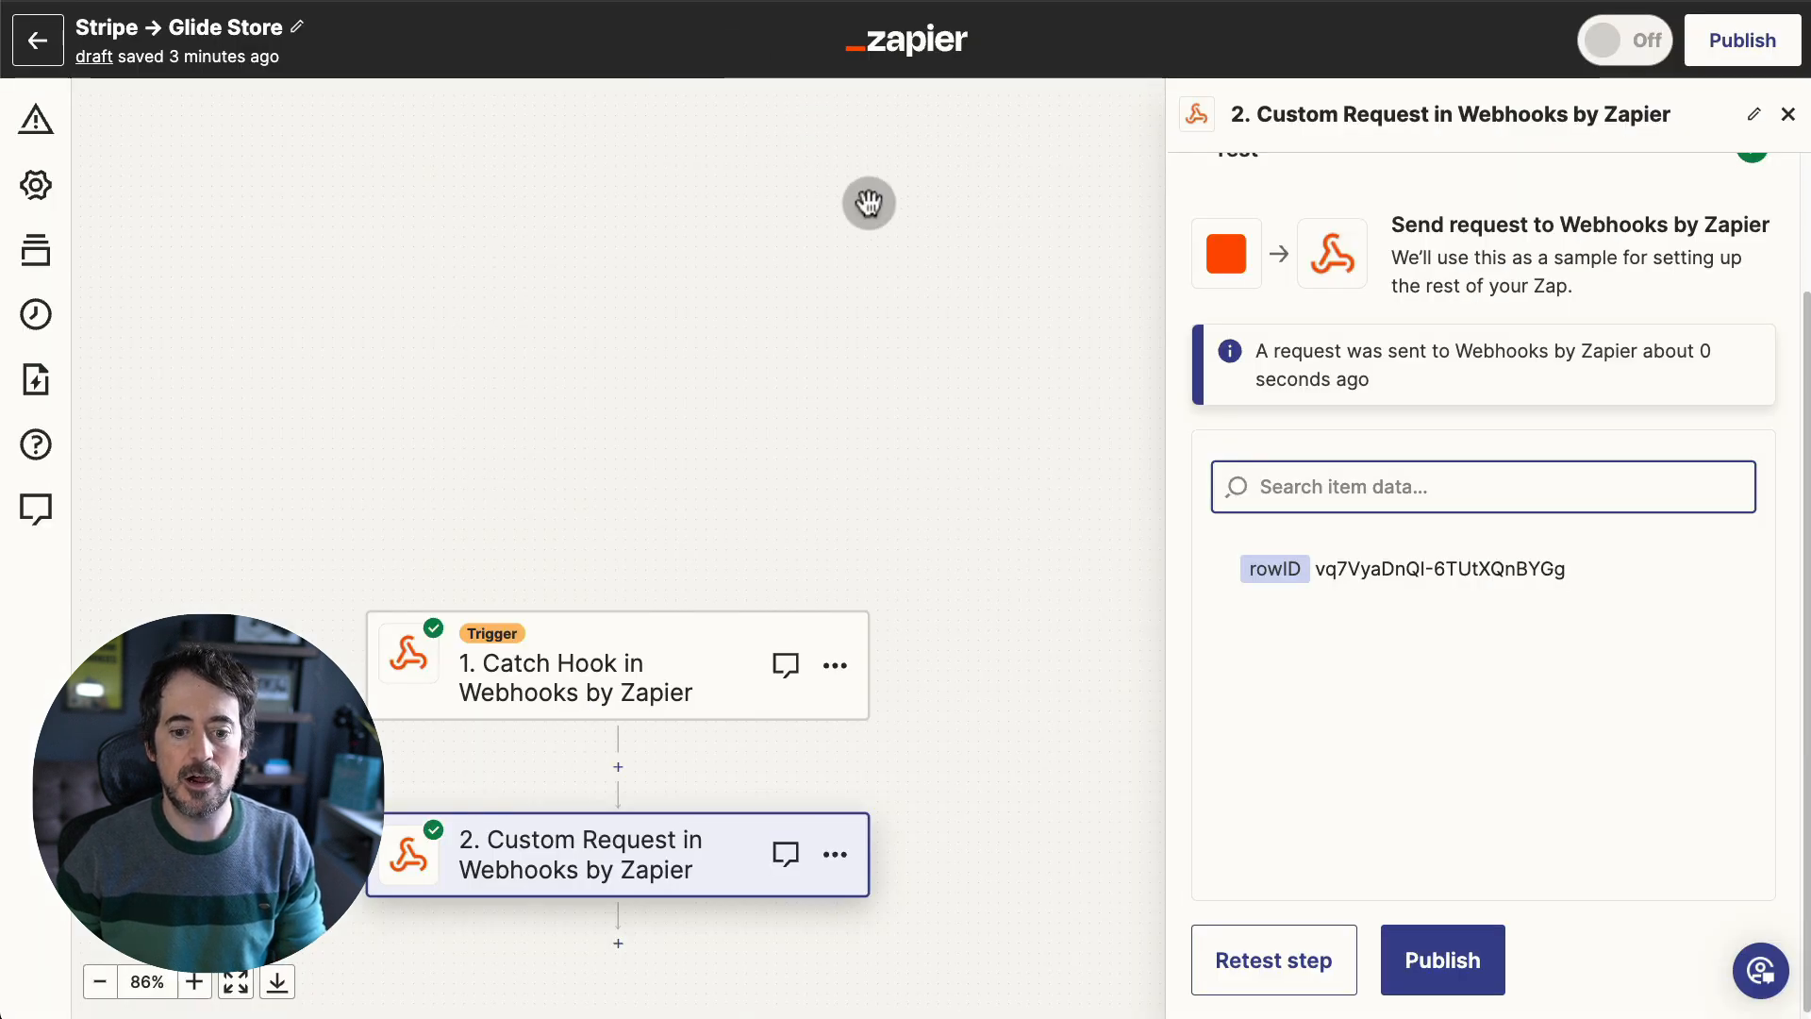
click(1447, 959)
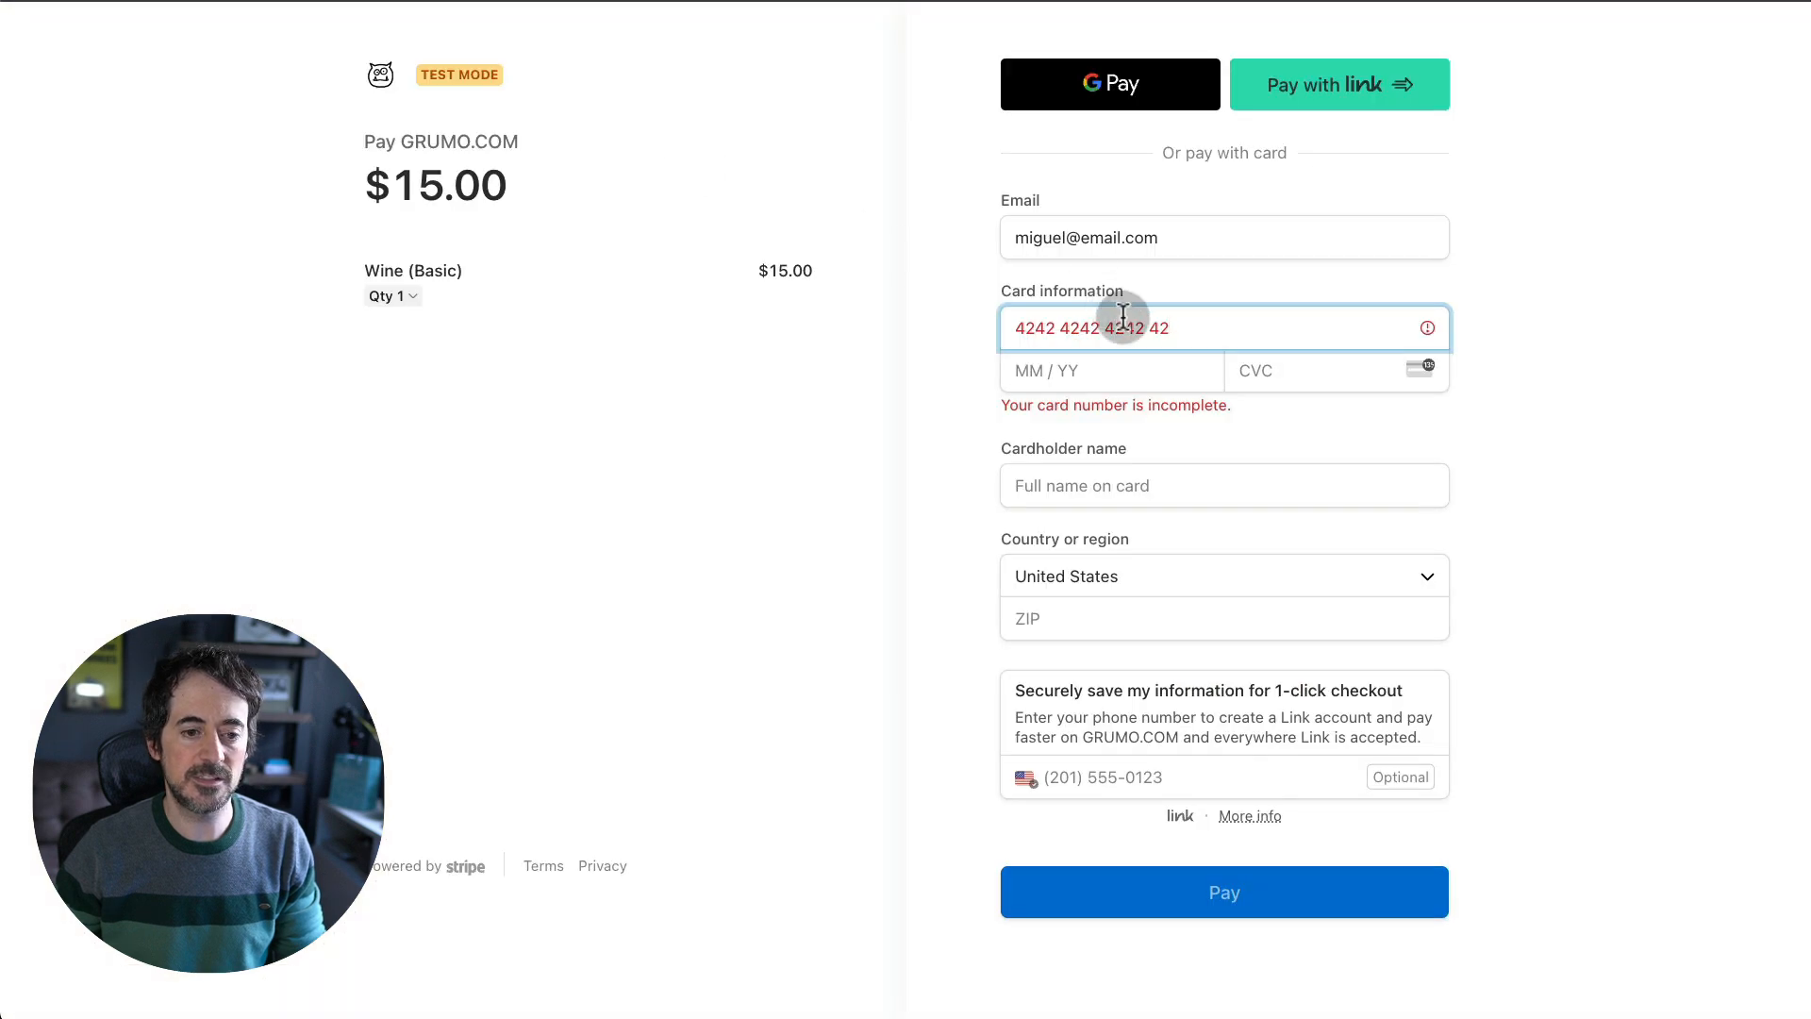
text(42)
click(1091, 385)
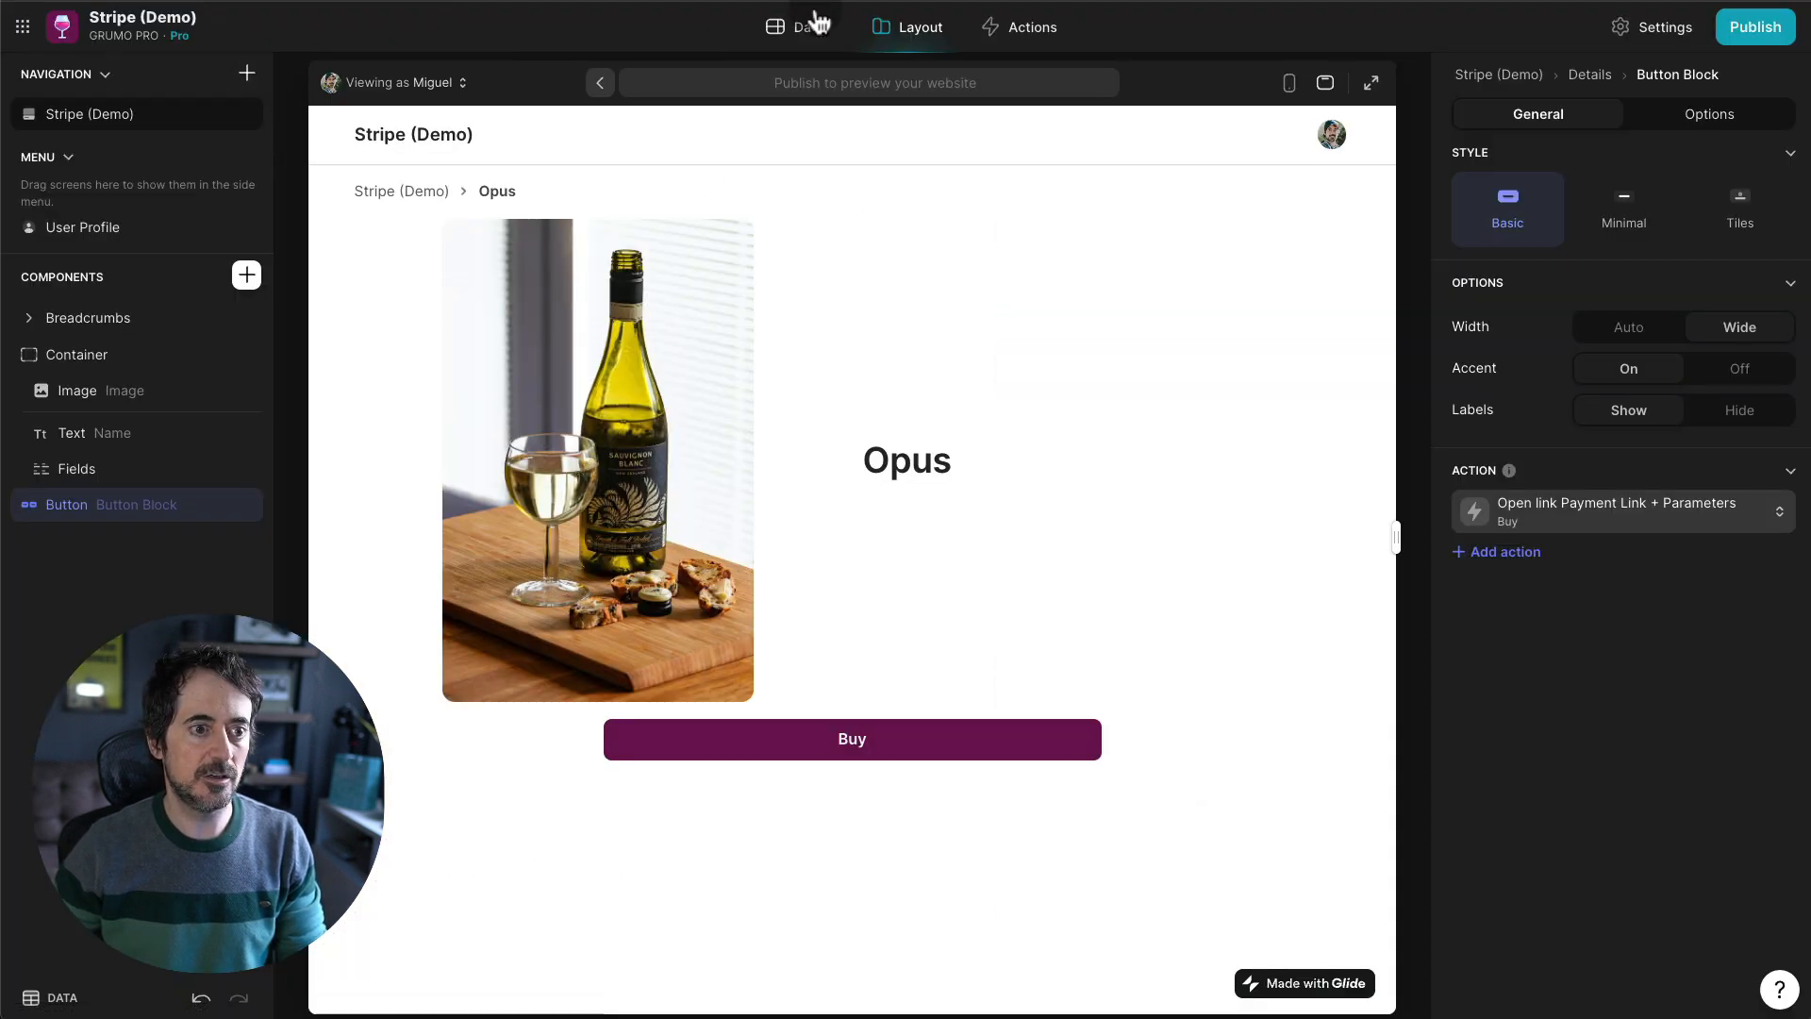
click(802, 27)
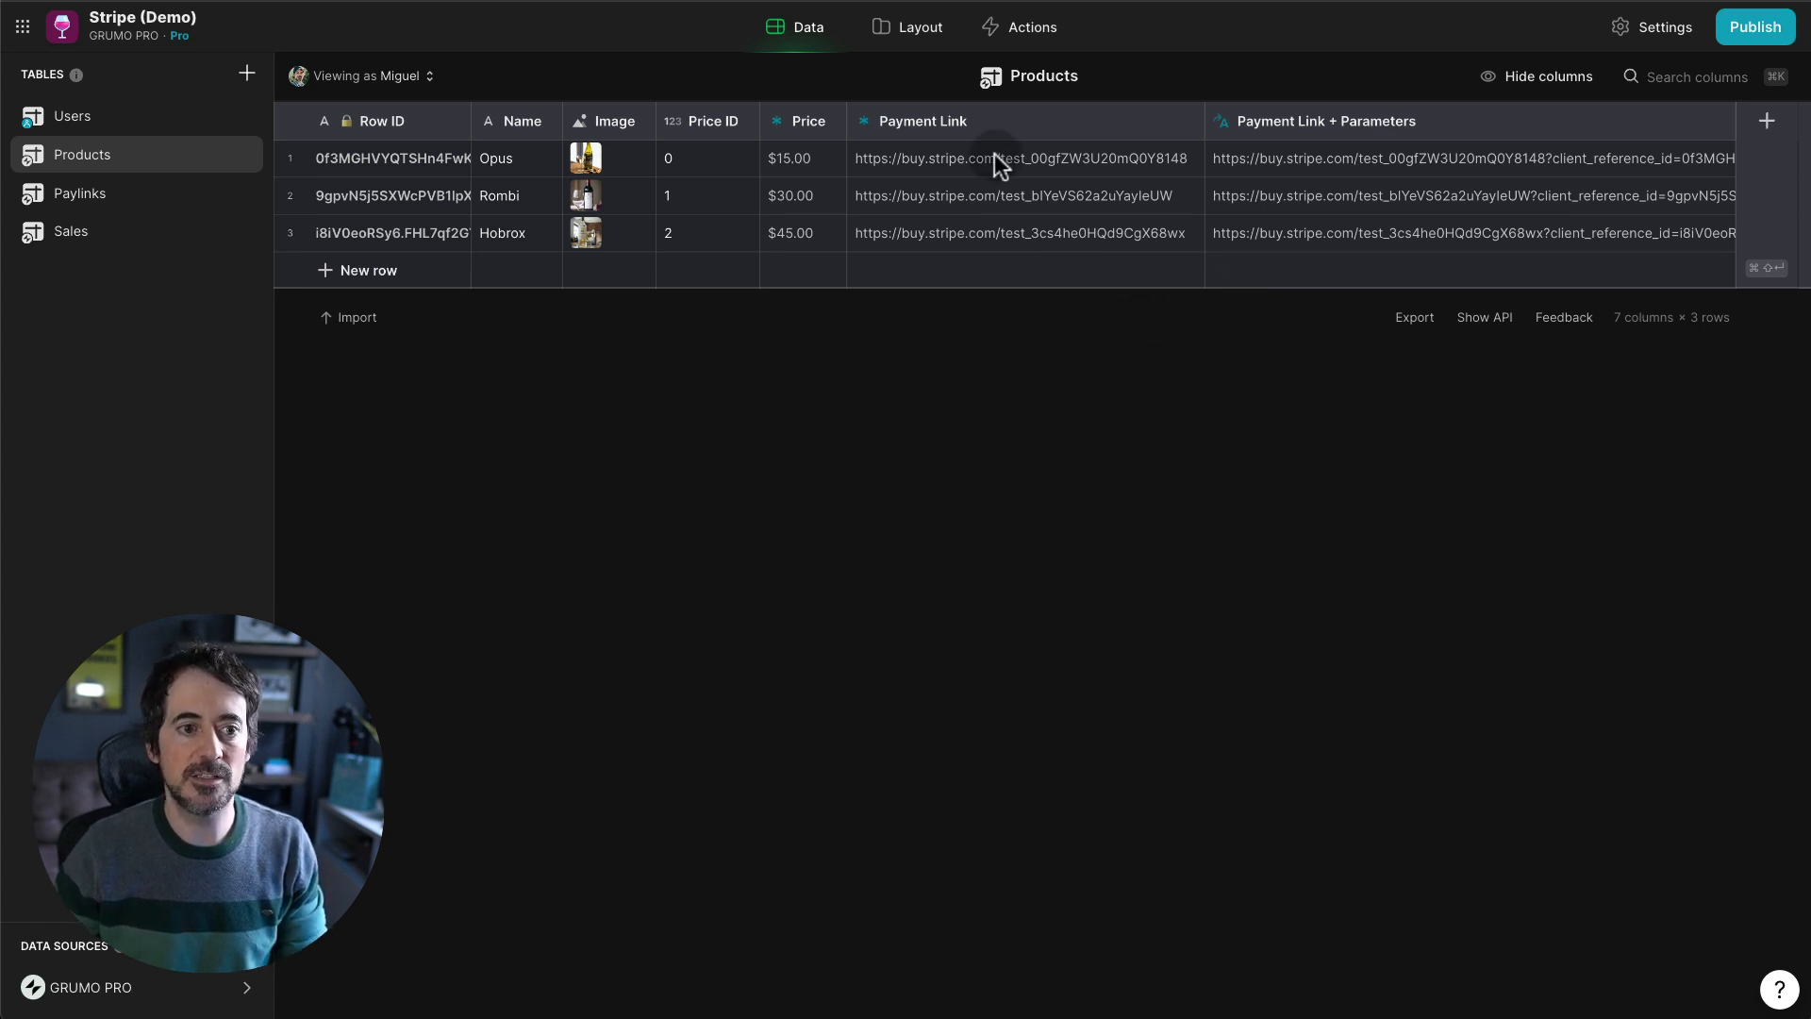
- Add a Container with medium padding beneath the Buy button on the Opus screen
click(917, 31)
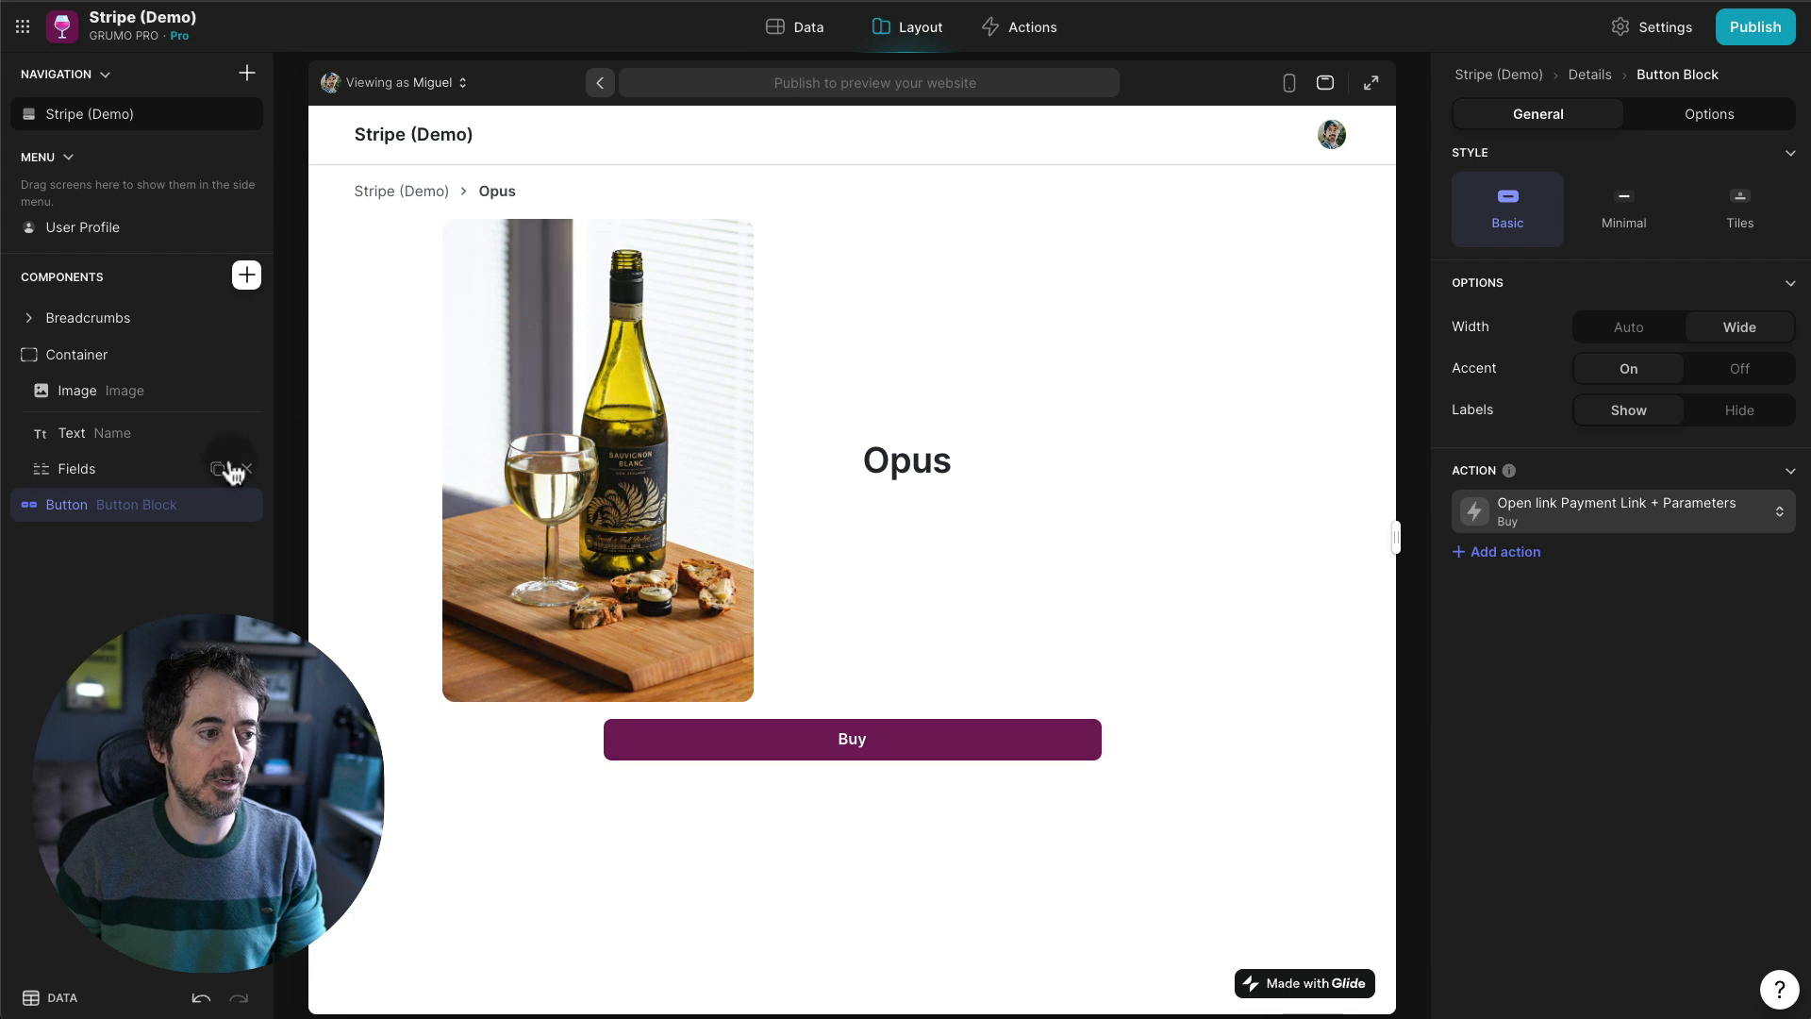
click(247, 280)
text(contin)
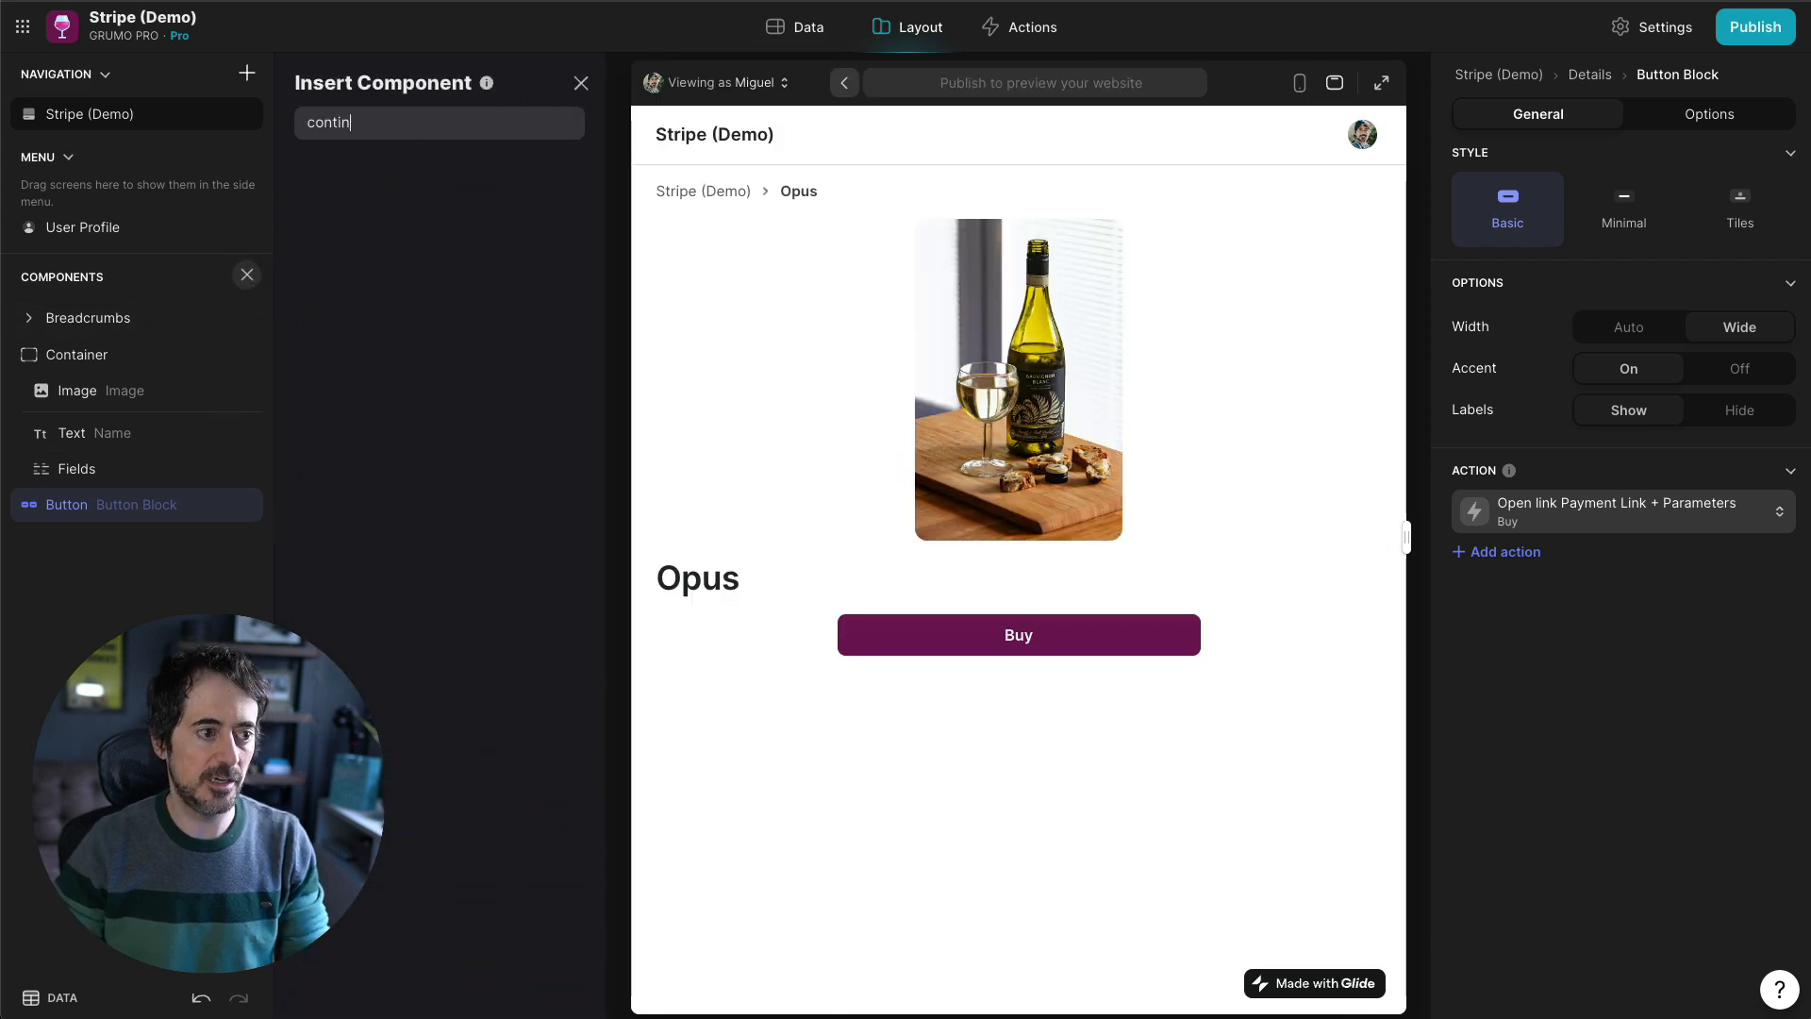
key(BackSpace)
key(BackSpace)
text(a)
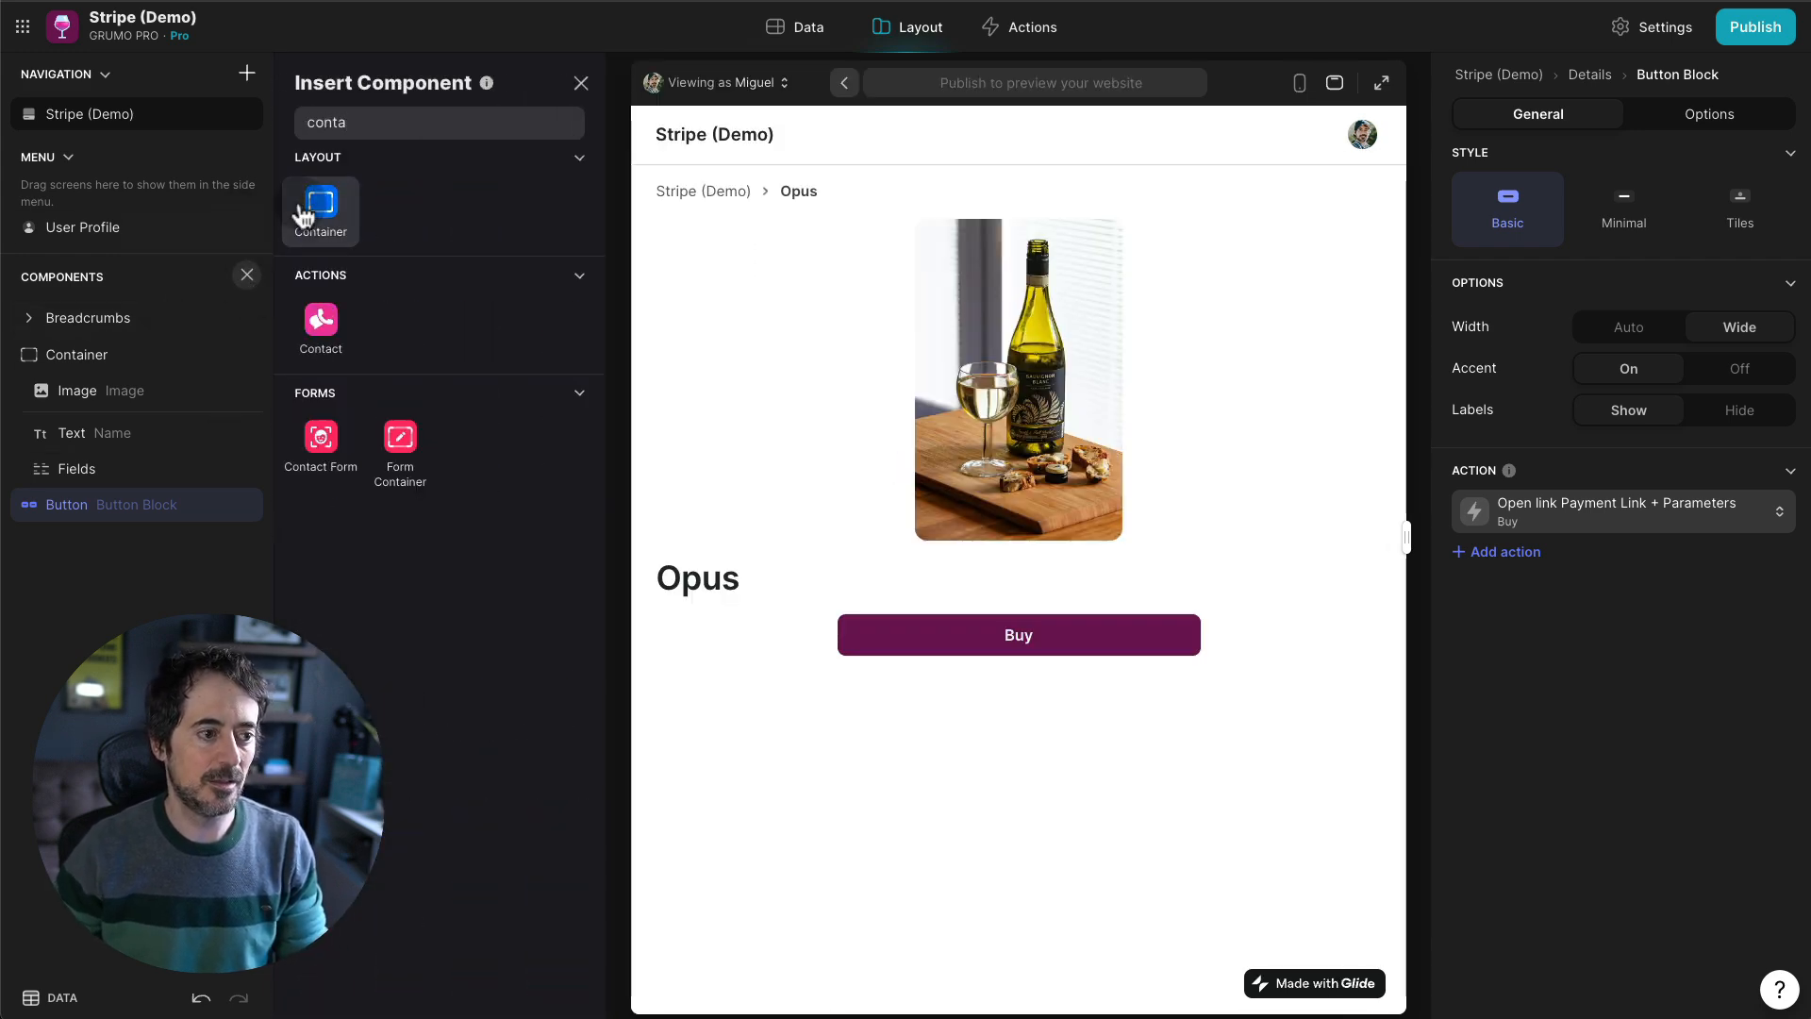
key(Return)
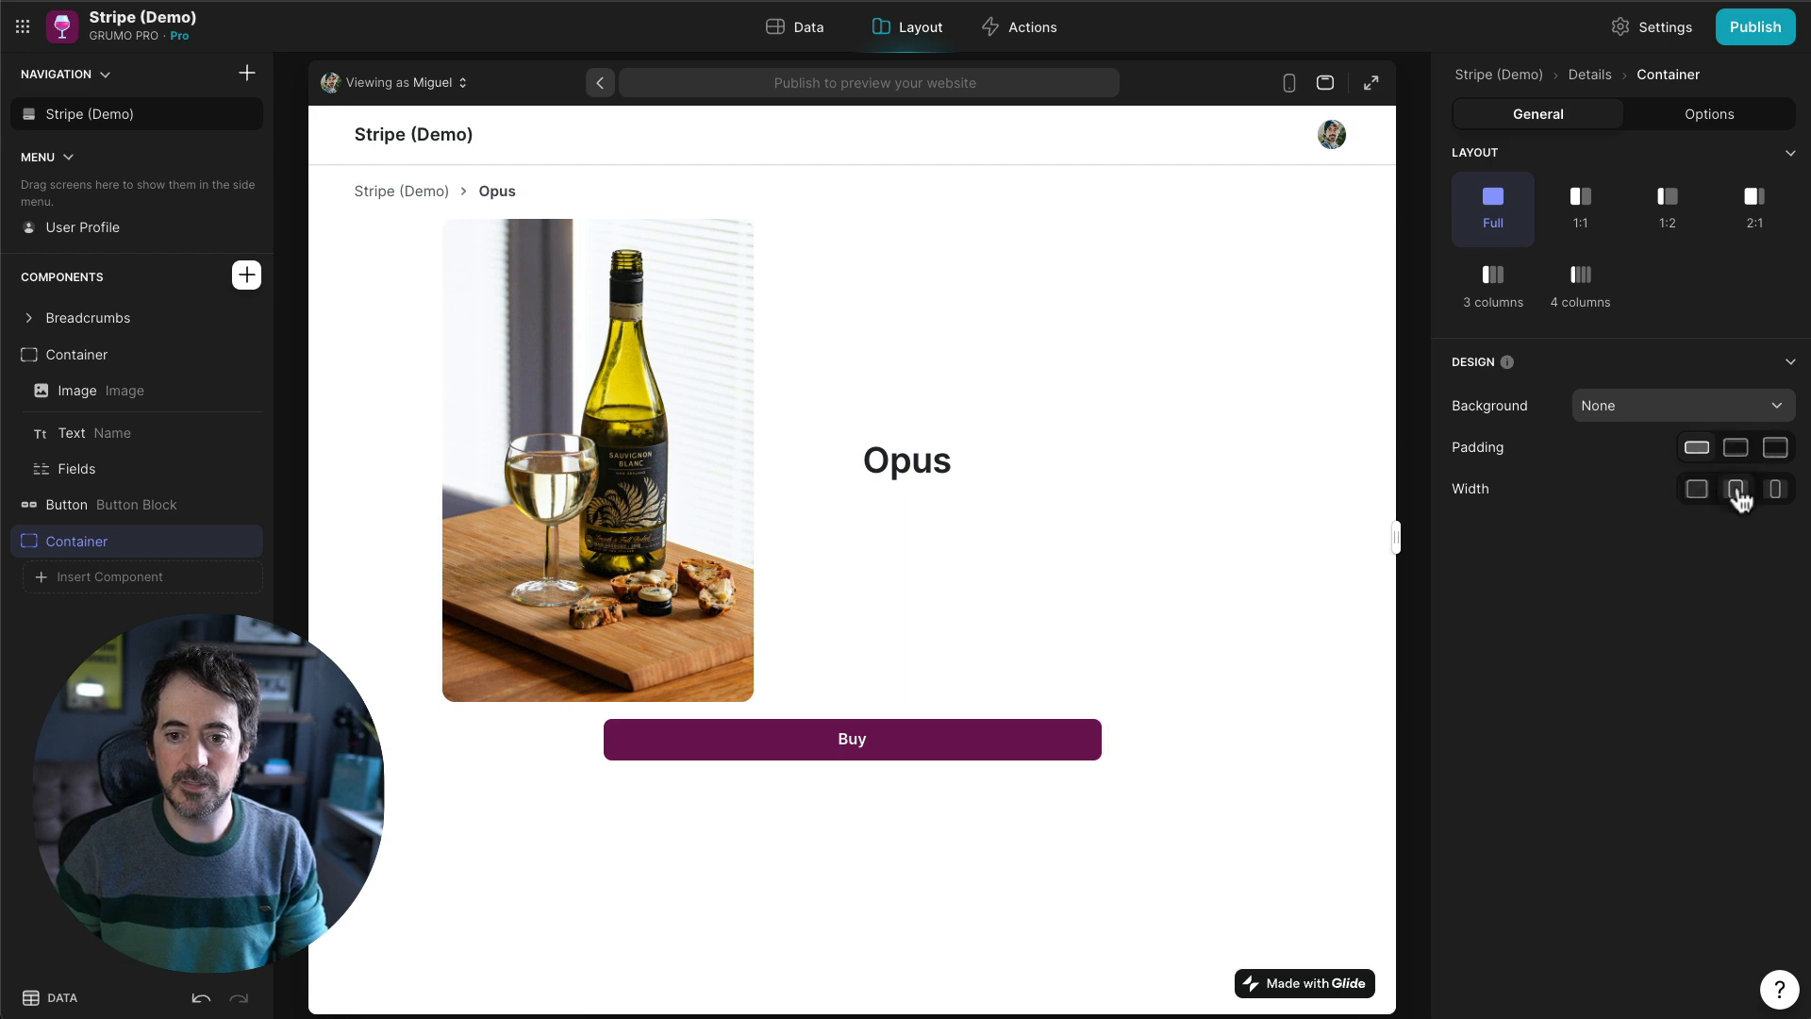
click(1741, 460)
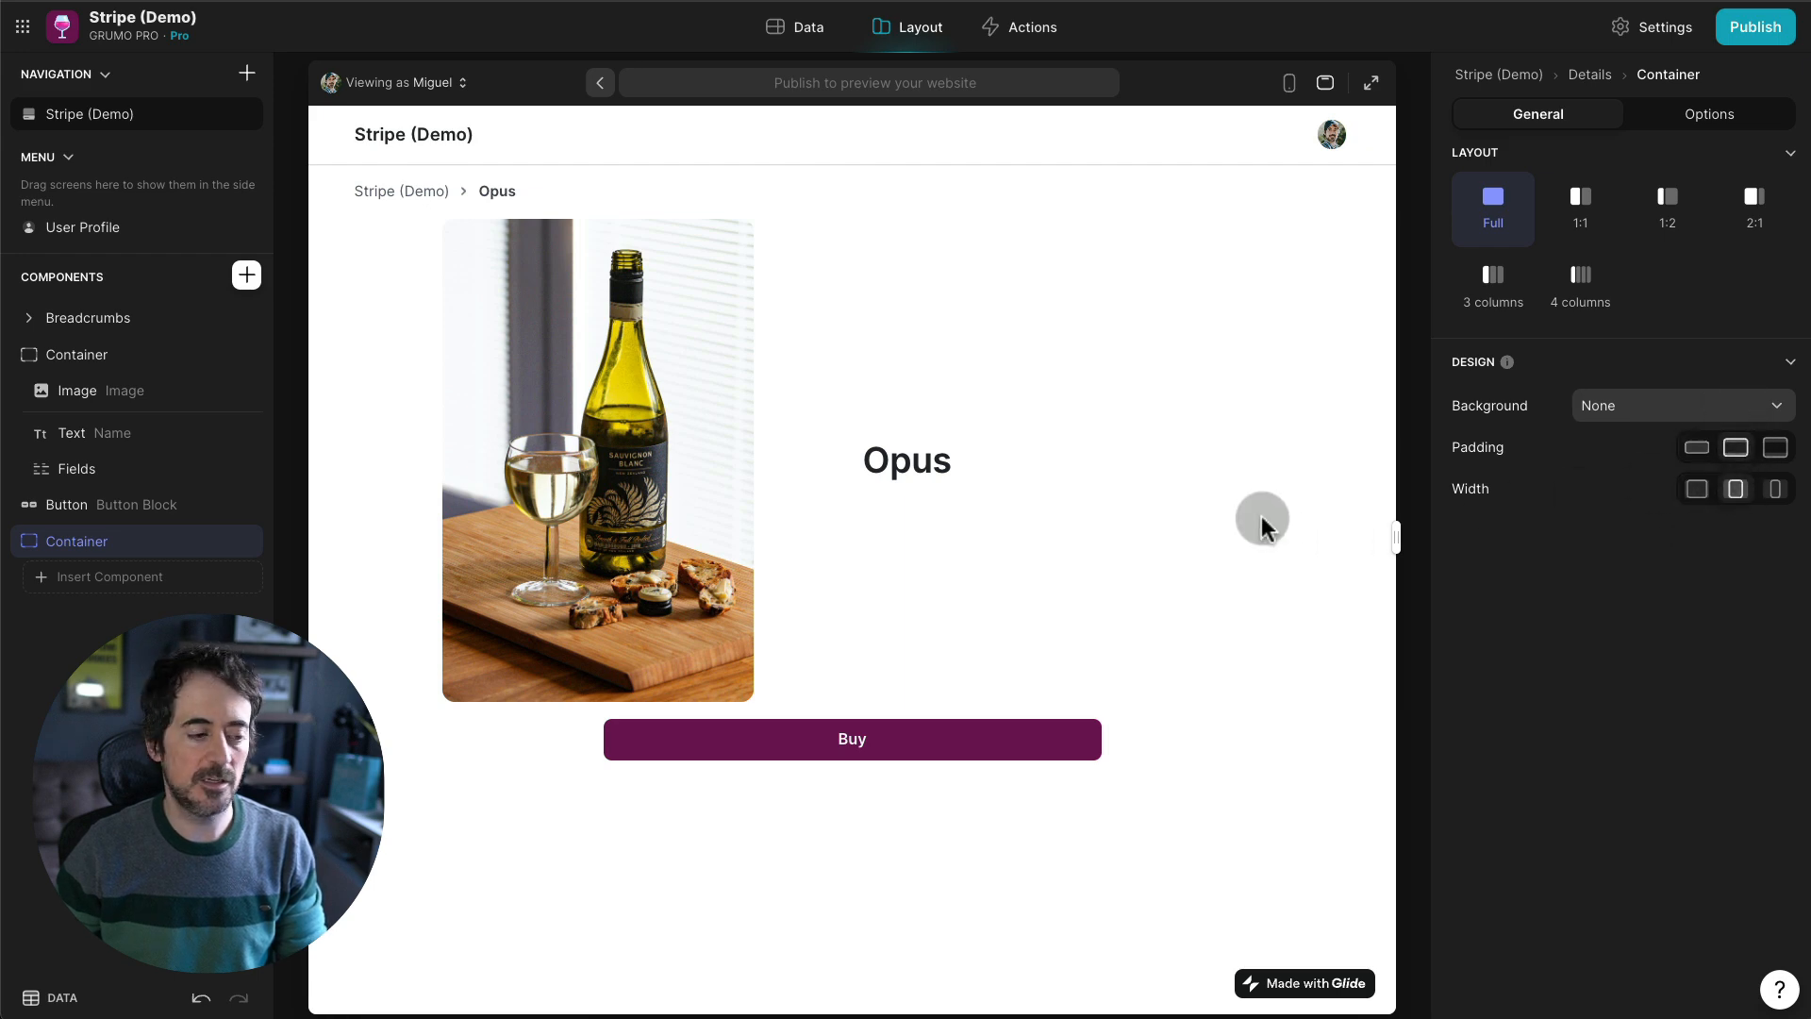
click(111, 578)
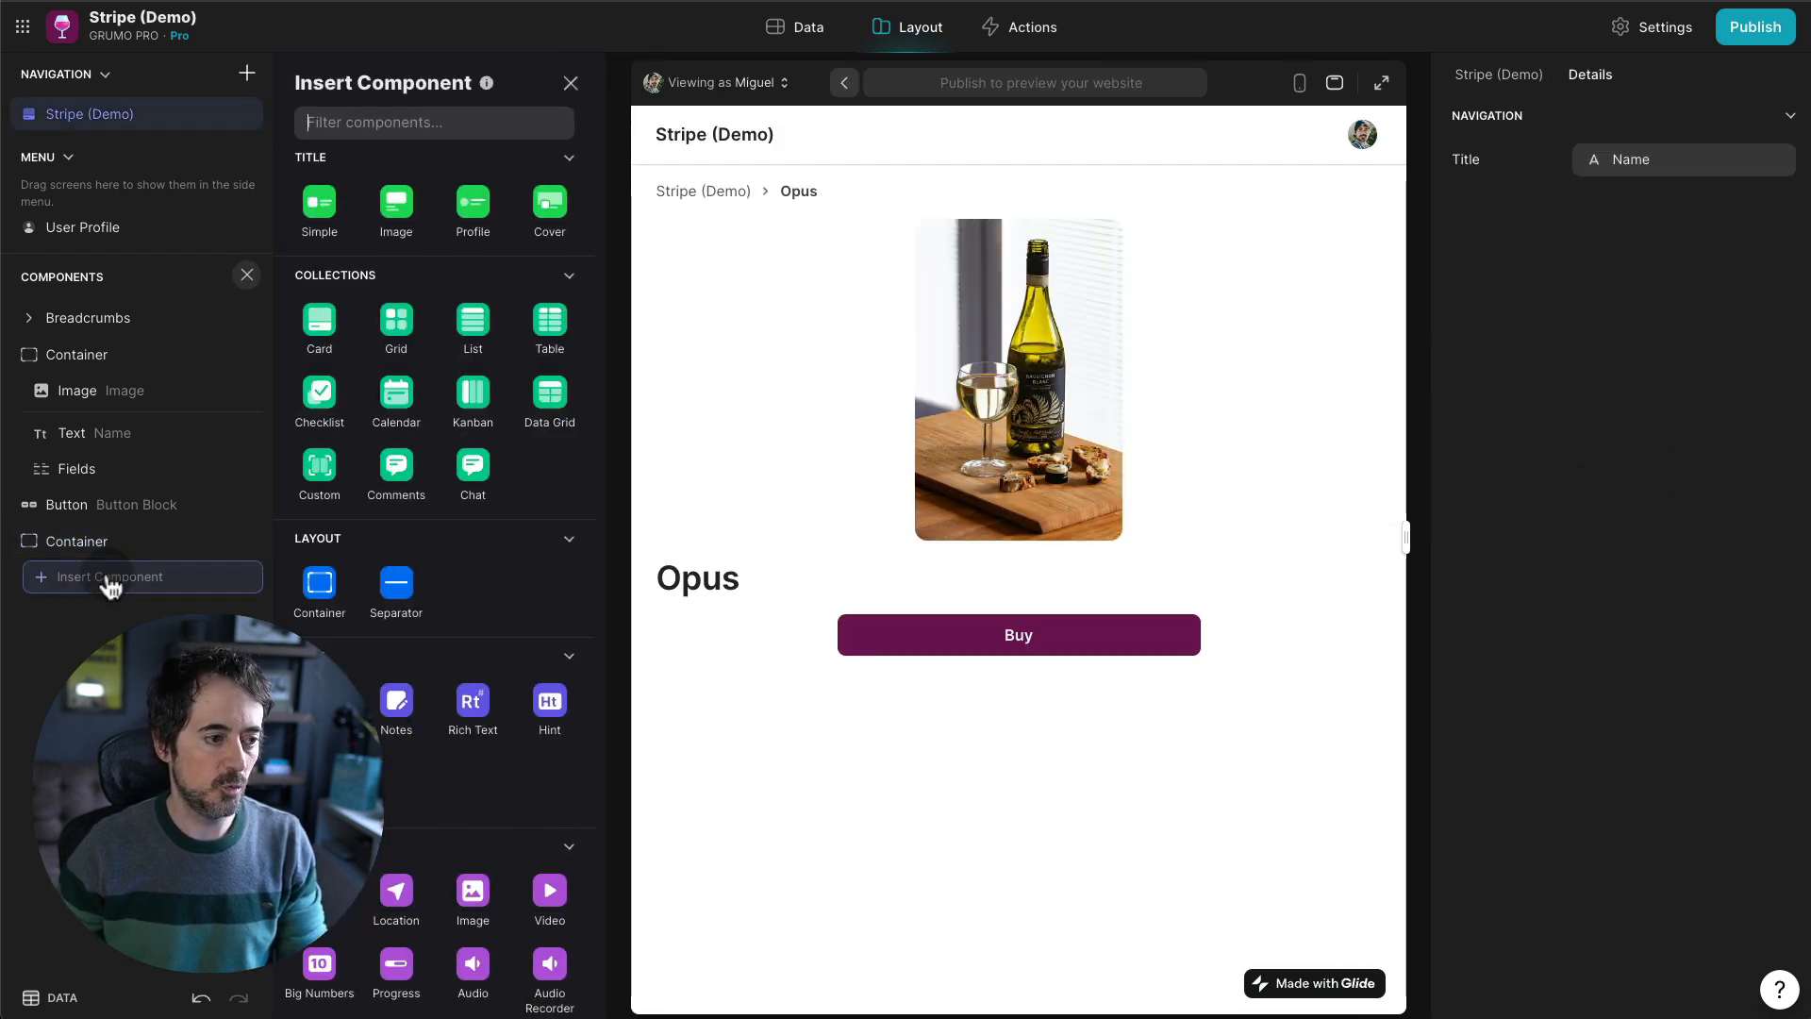
click(813, 36)
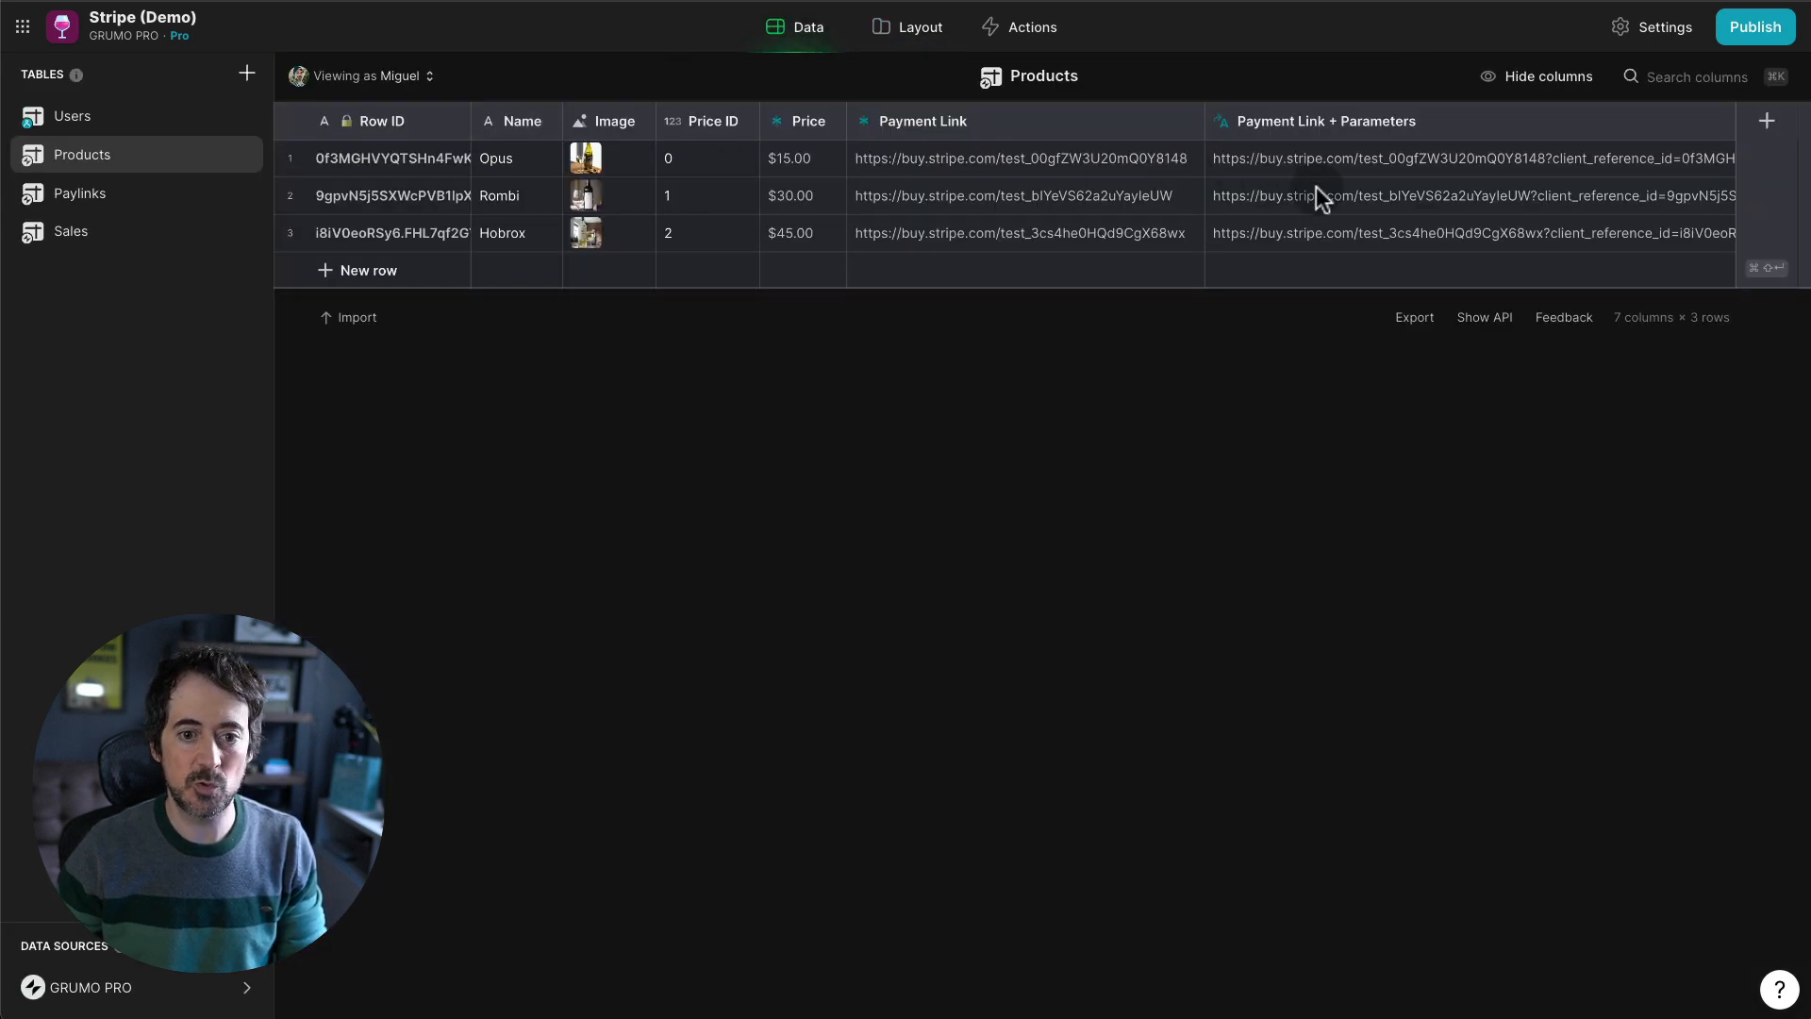
- Add a Sales REL relation column matching Row ID to Sales Product ID, allowing multiple matches
click(1766, 120)
text(Sales REL)
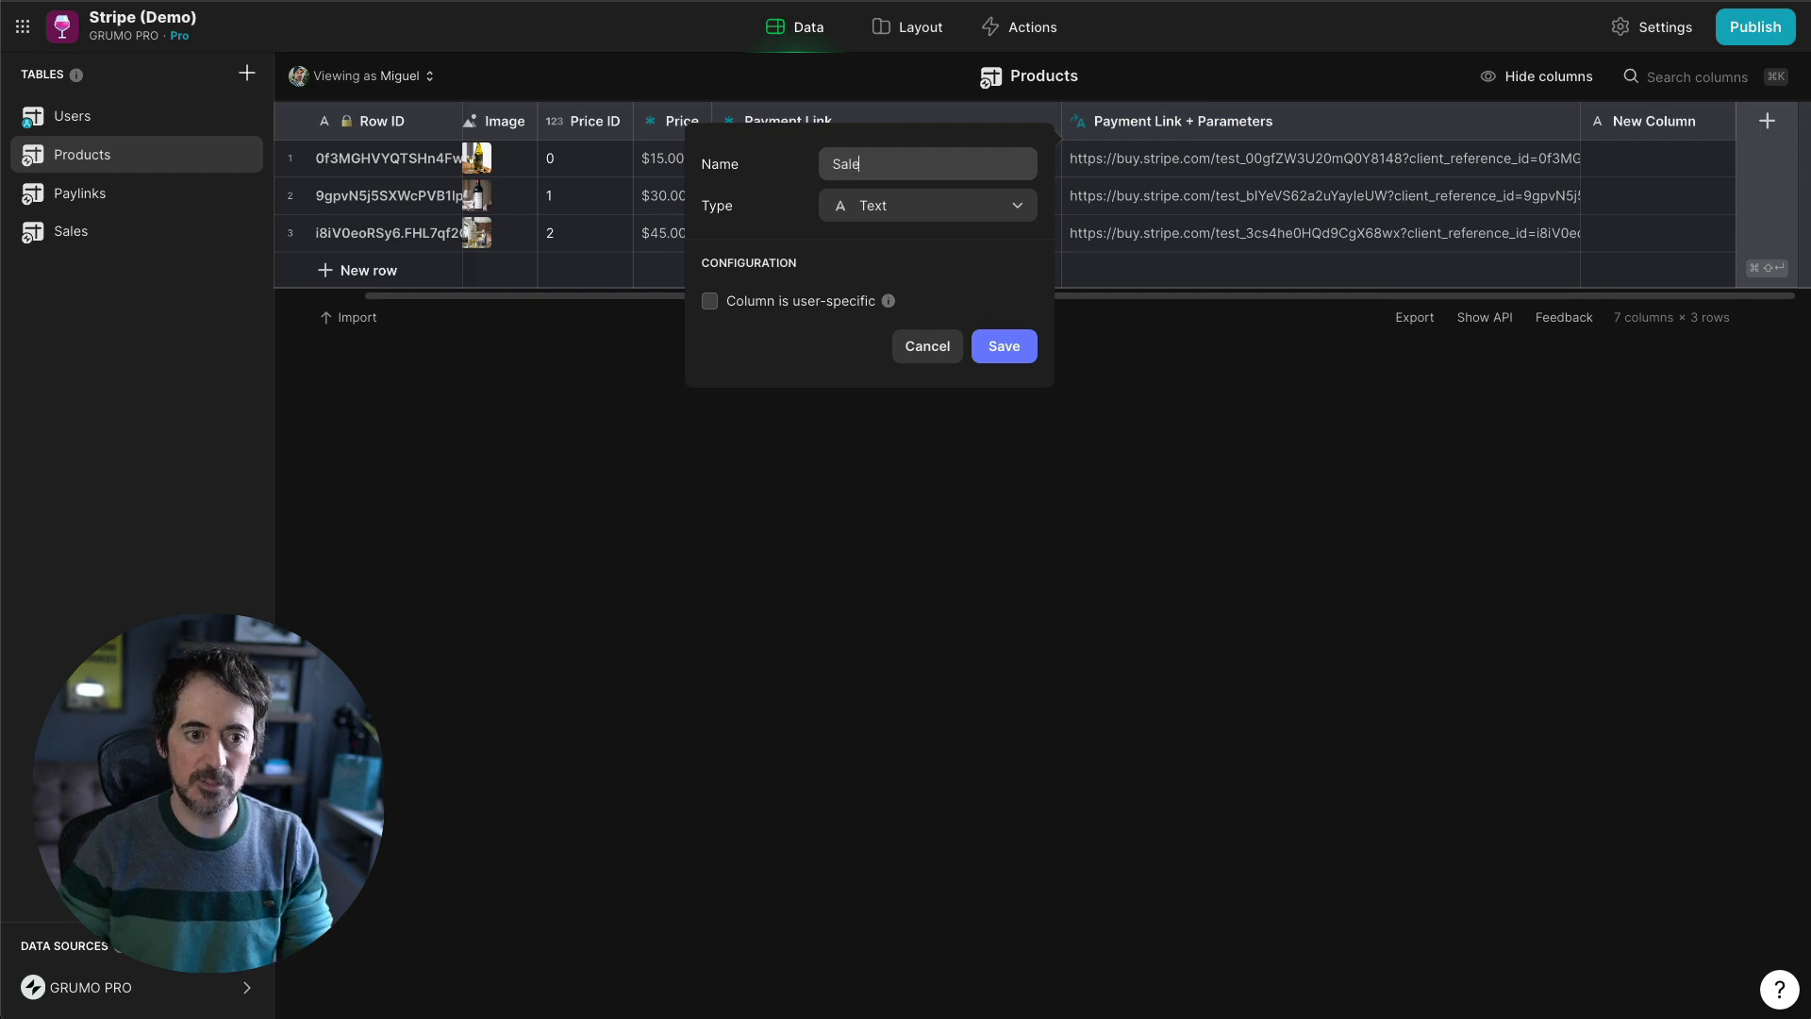
click(974, 208)
click(877, 481)
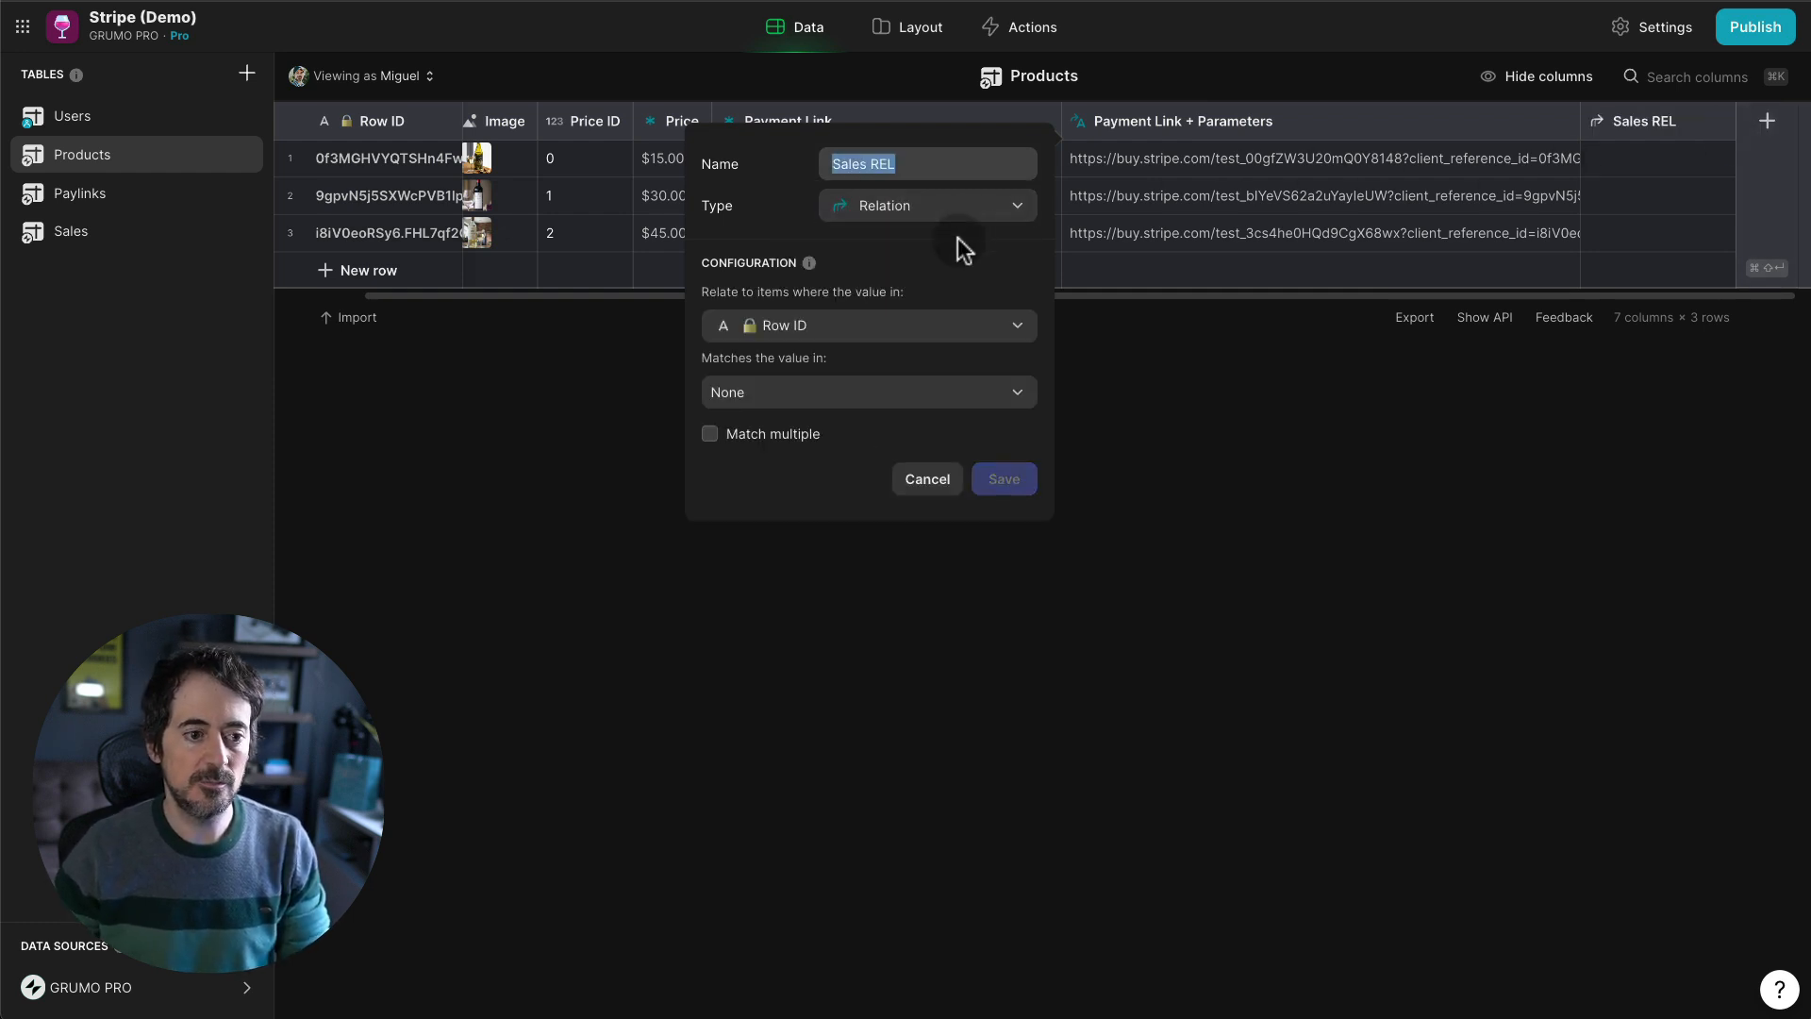
click(779, 439)
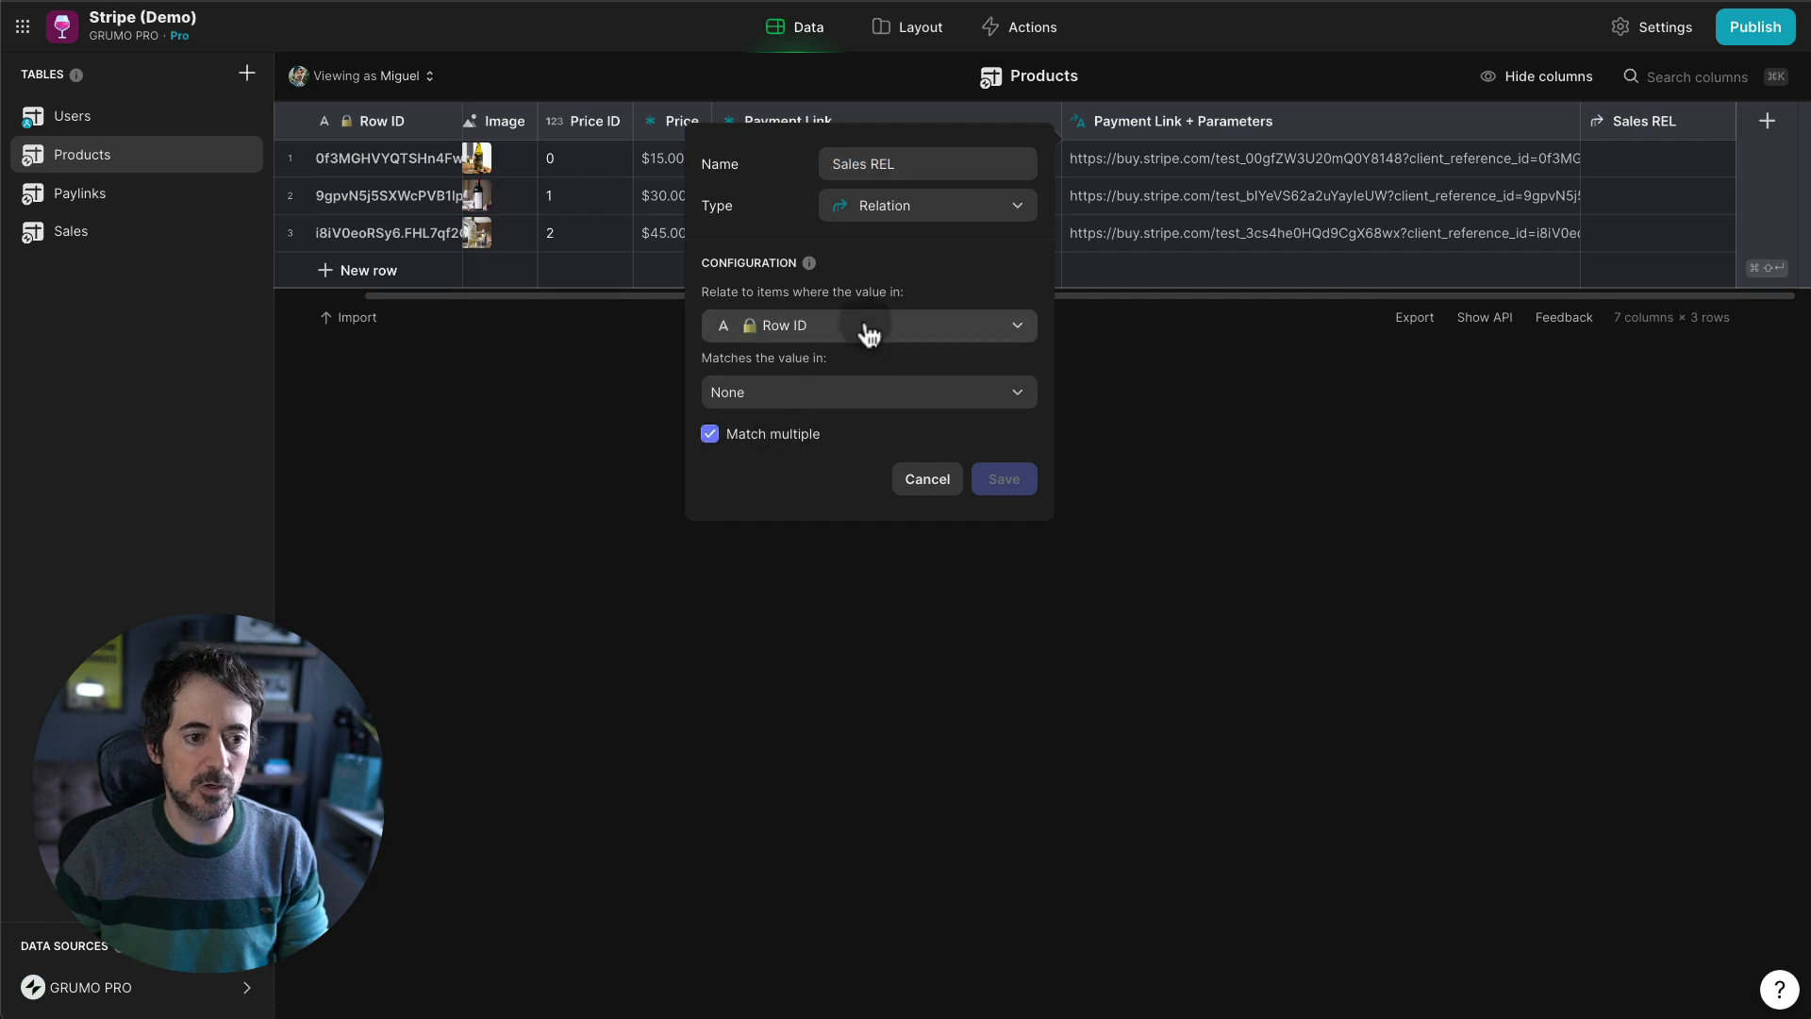
click(863, 396)
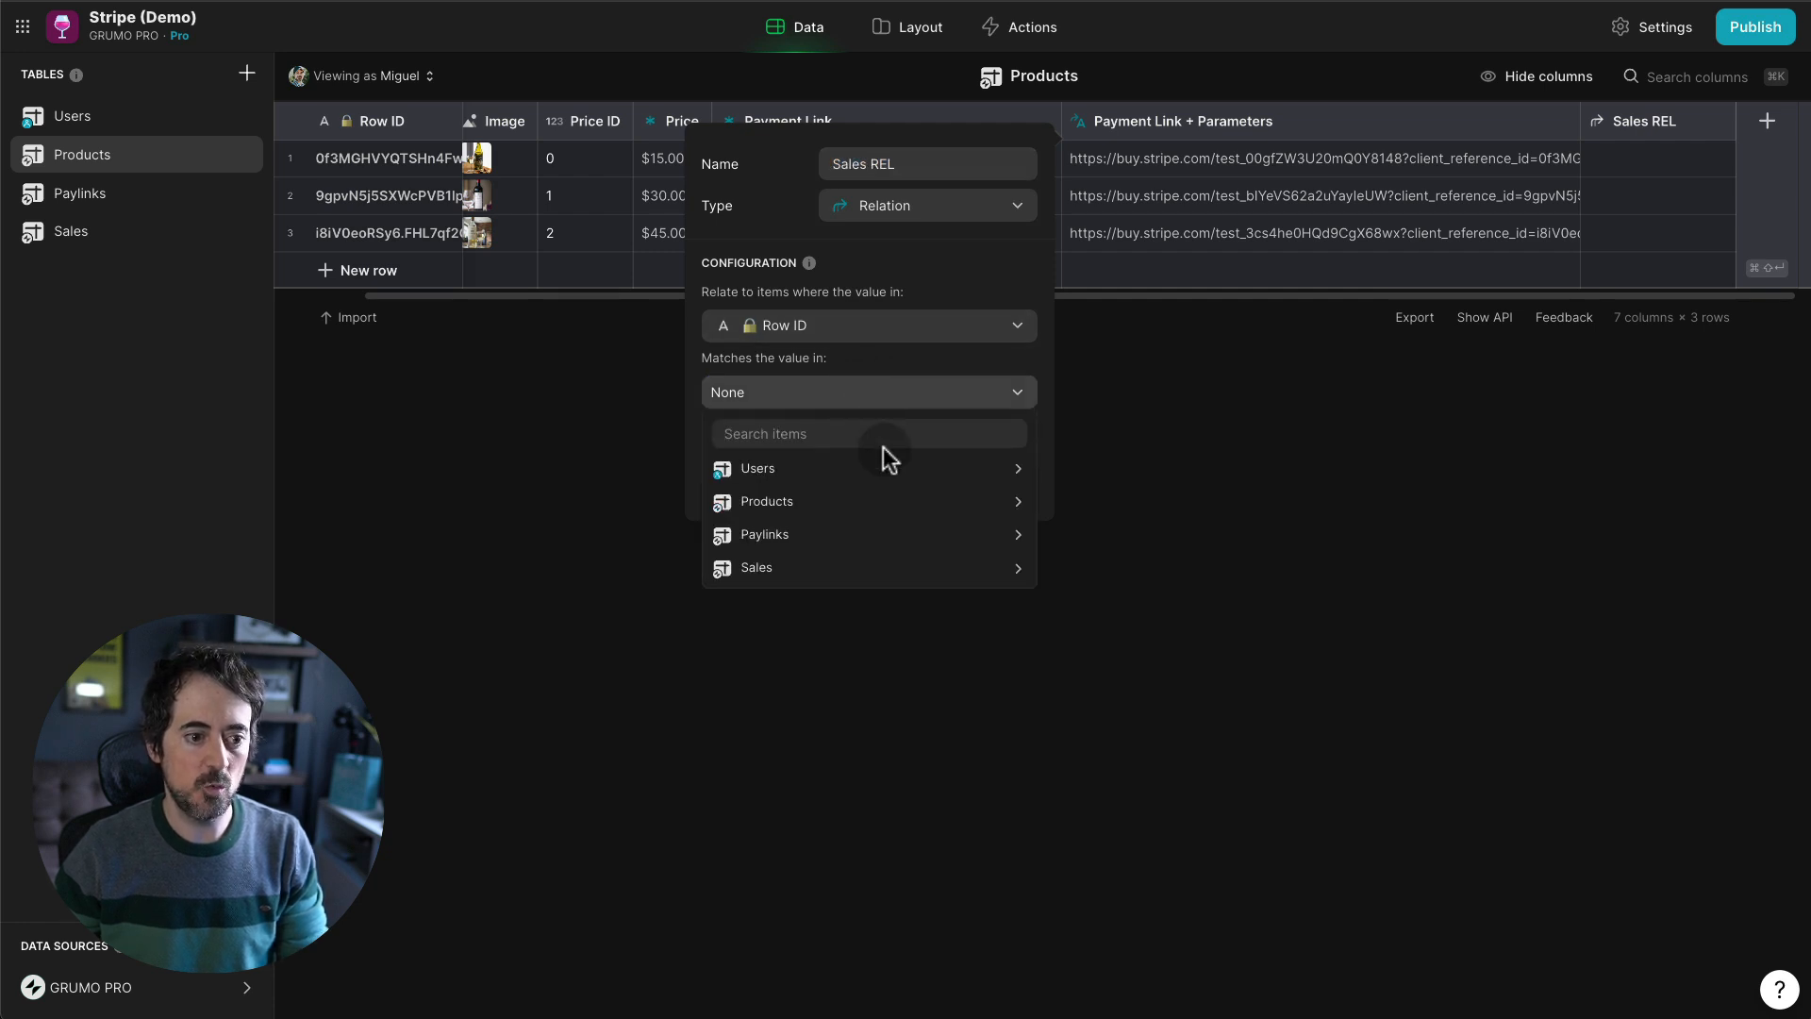
mouse_move(855, 534)
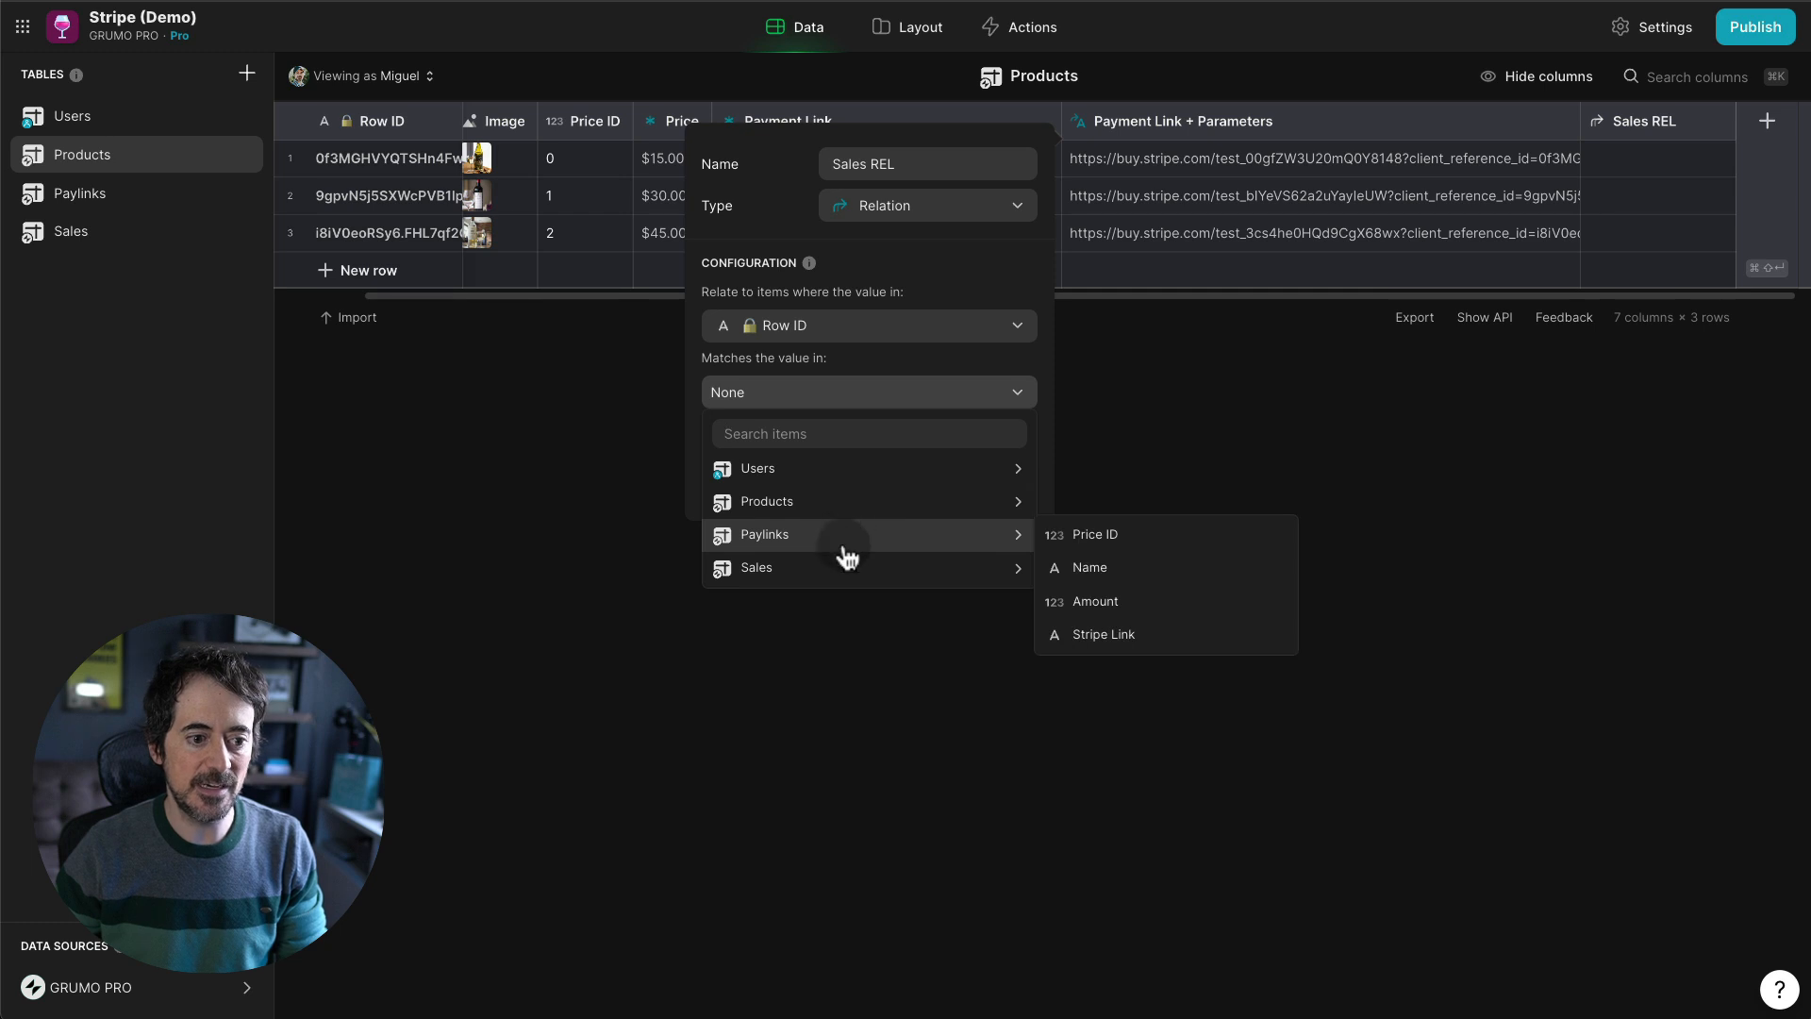
mouse_move(841, 568)
click(1121, 603)
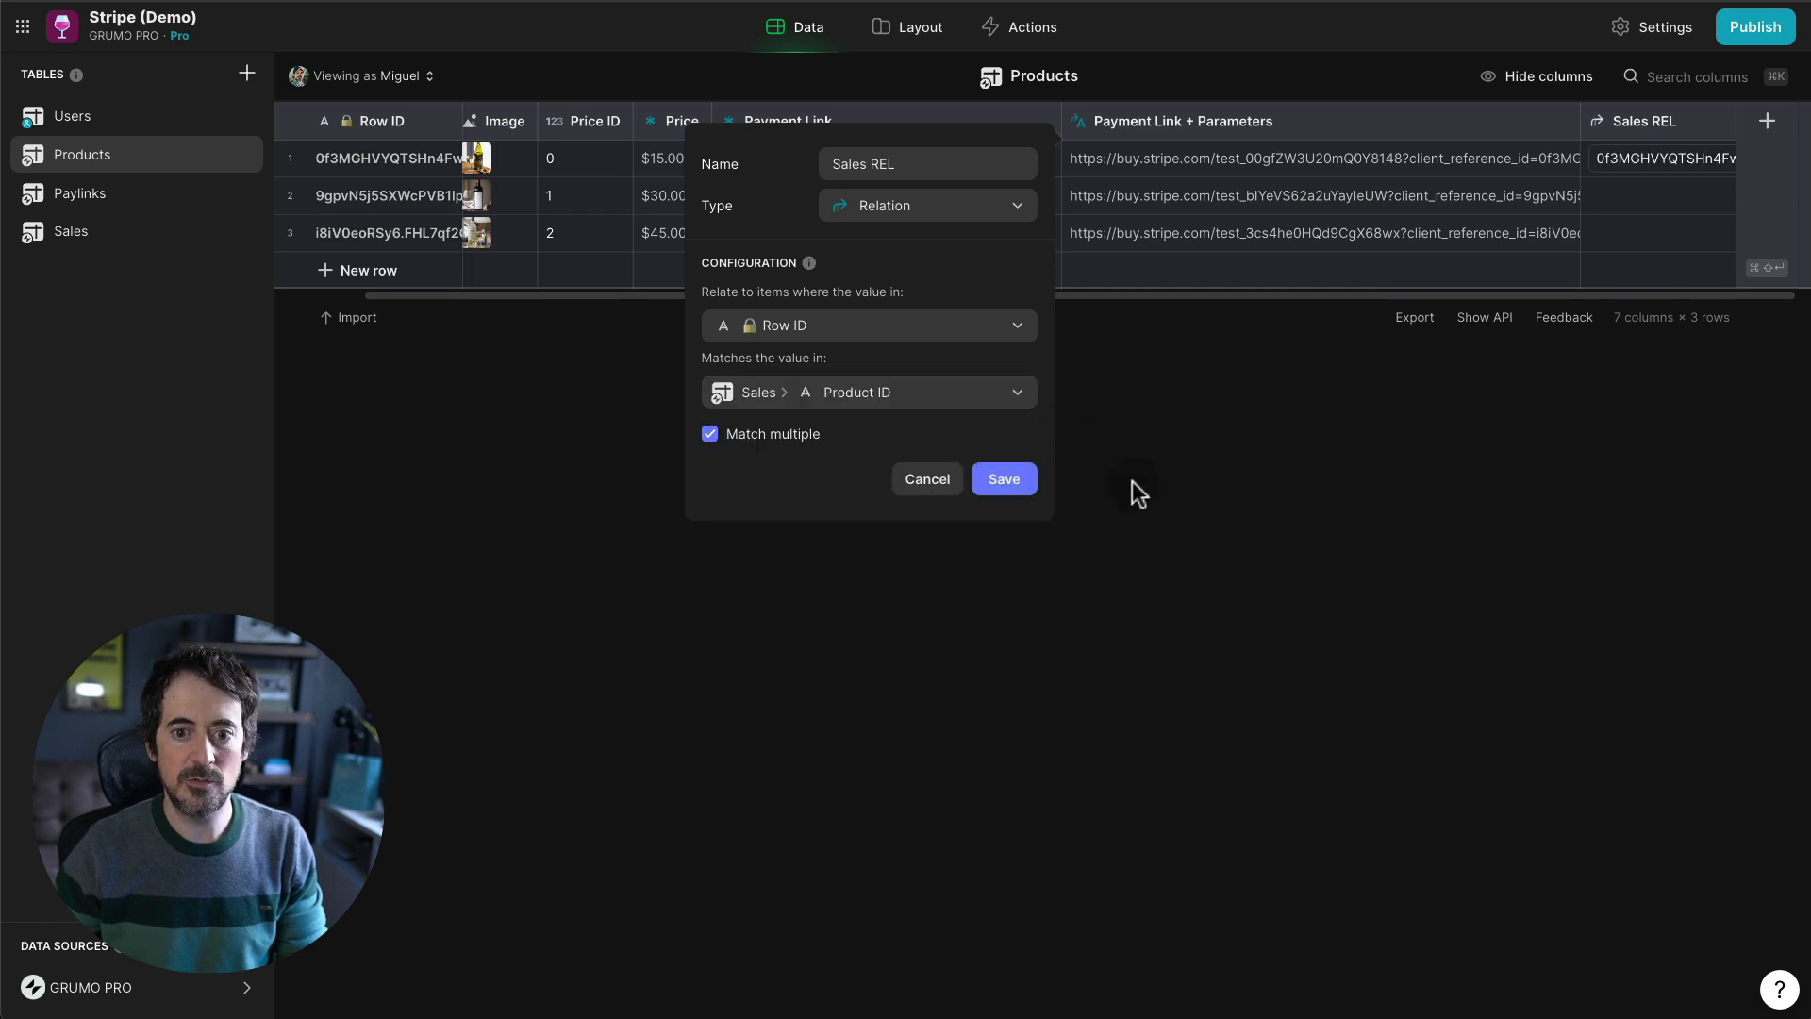
click(1004, 479)
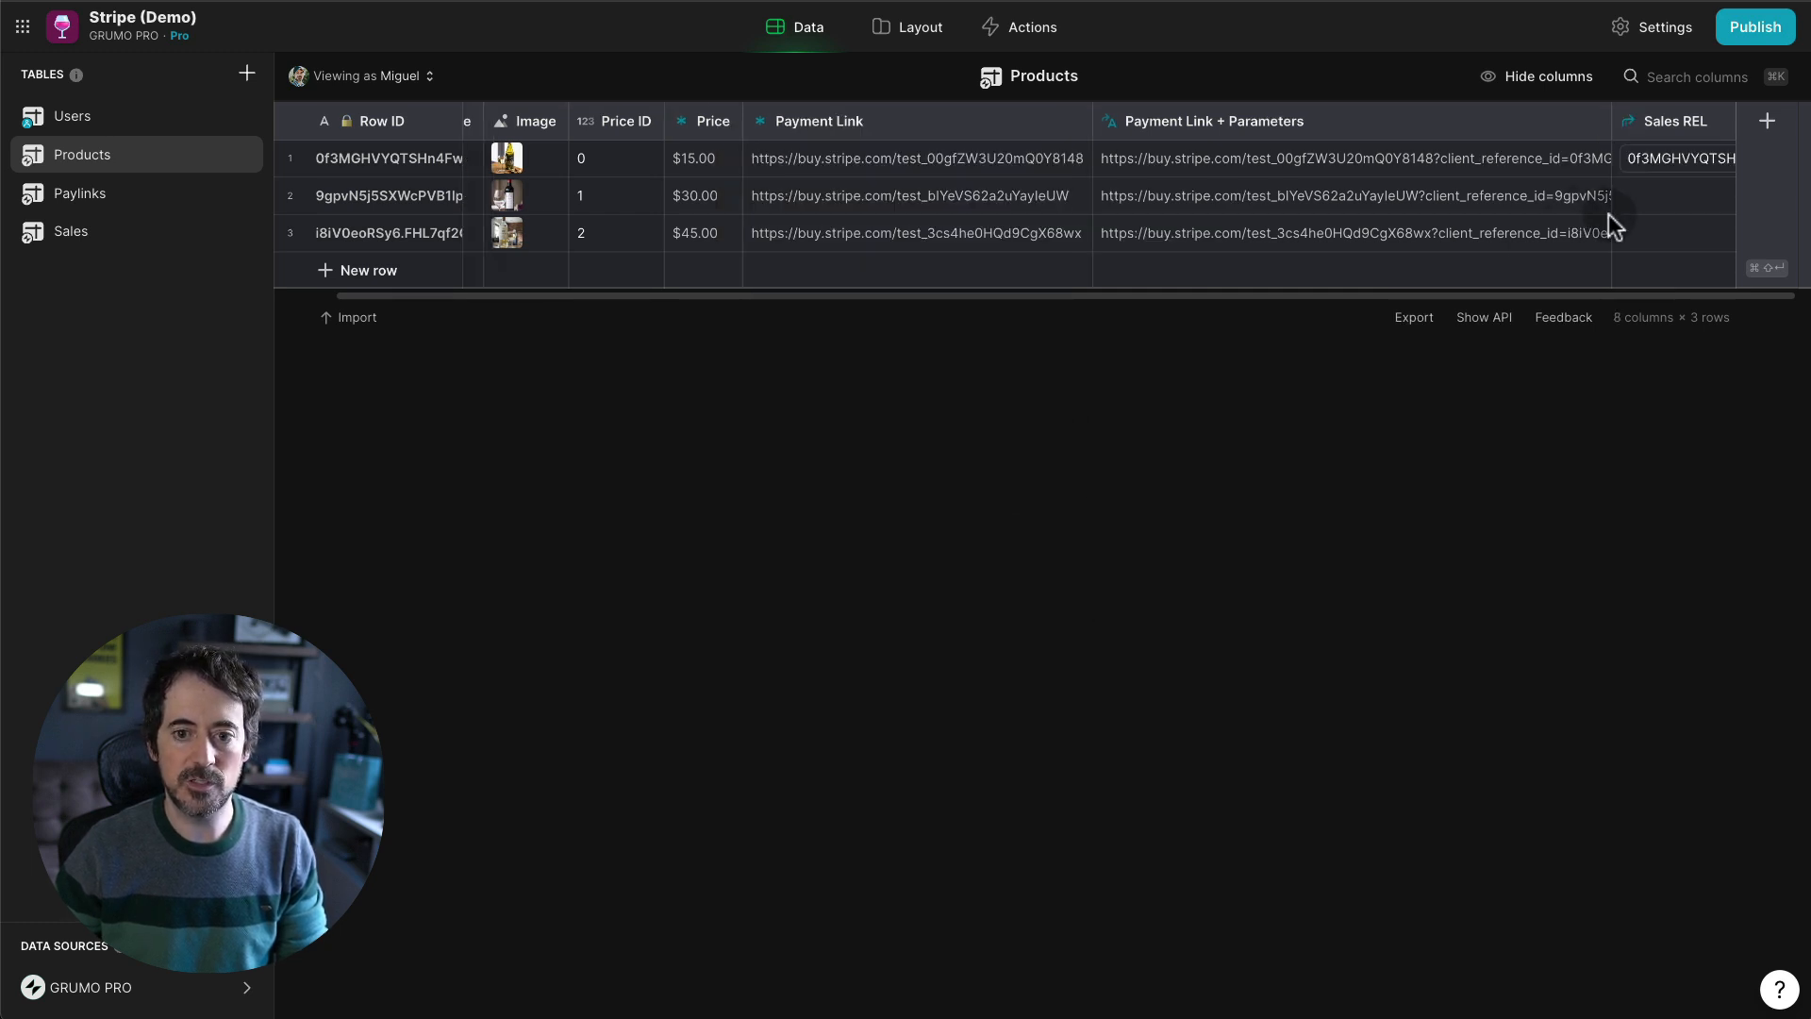
- Add a Sales REL list to the Opus screen with no image and Timestamp UNIX titles
click(944, 45)
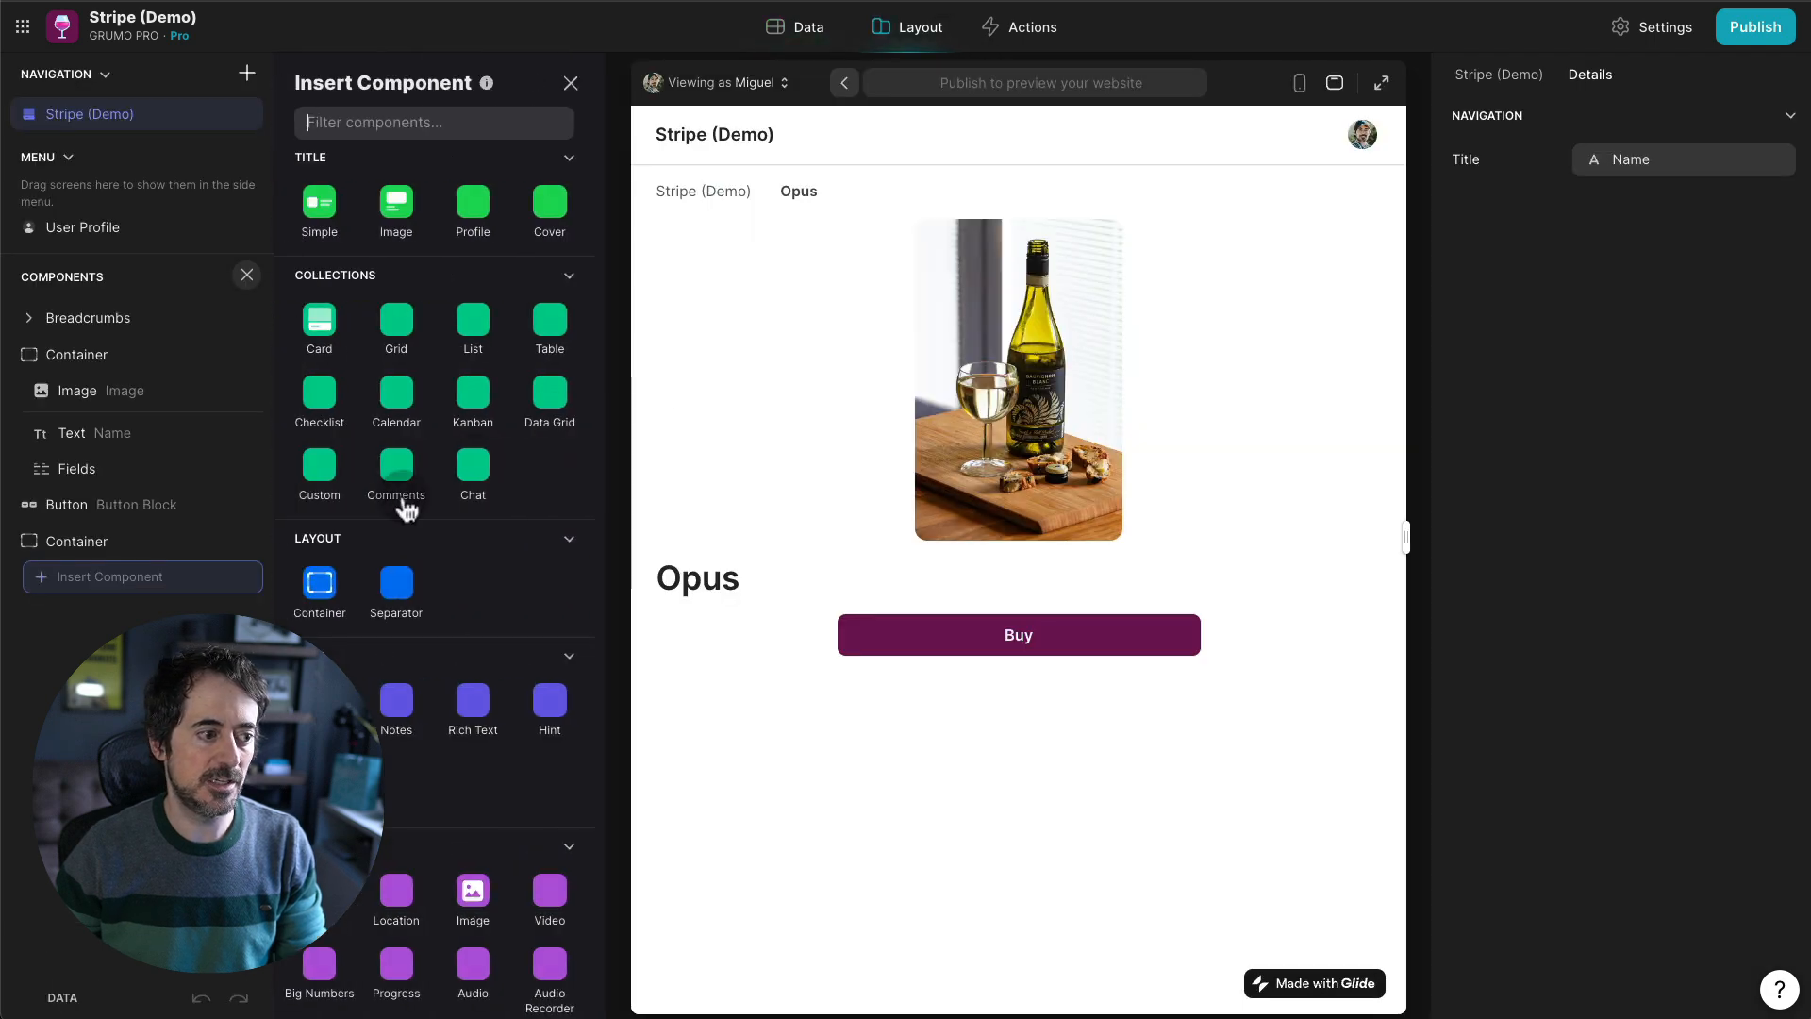
click(472, 321)
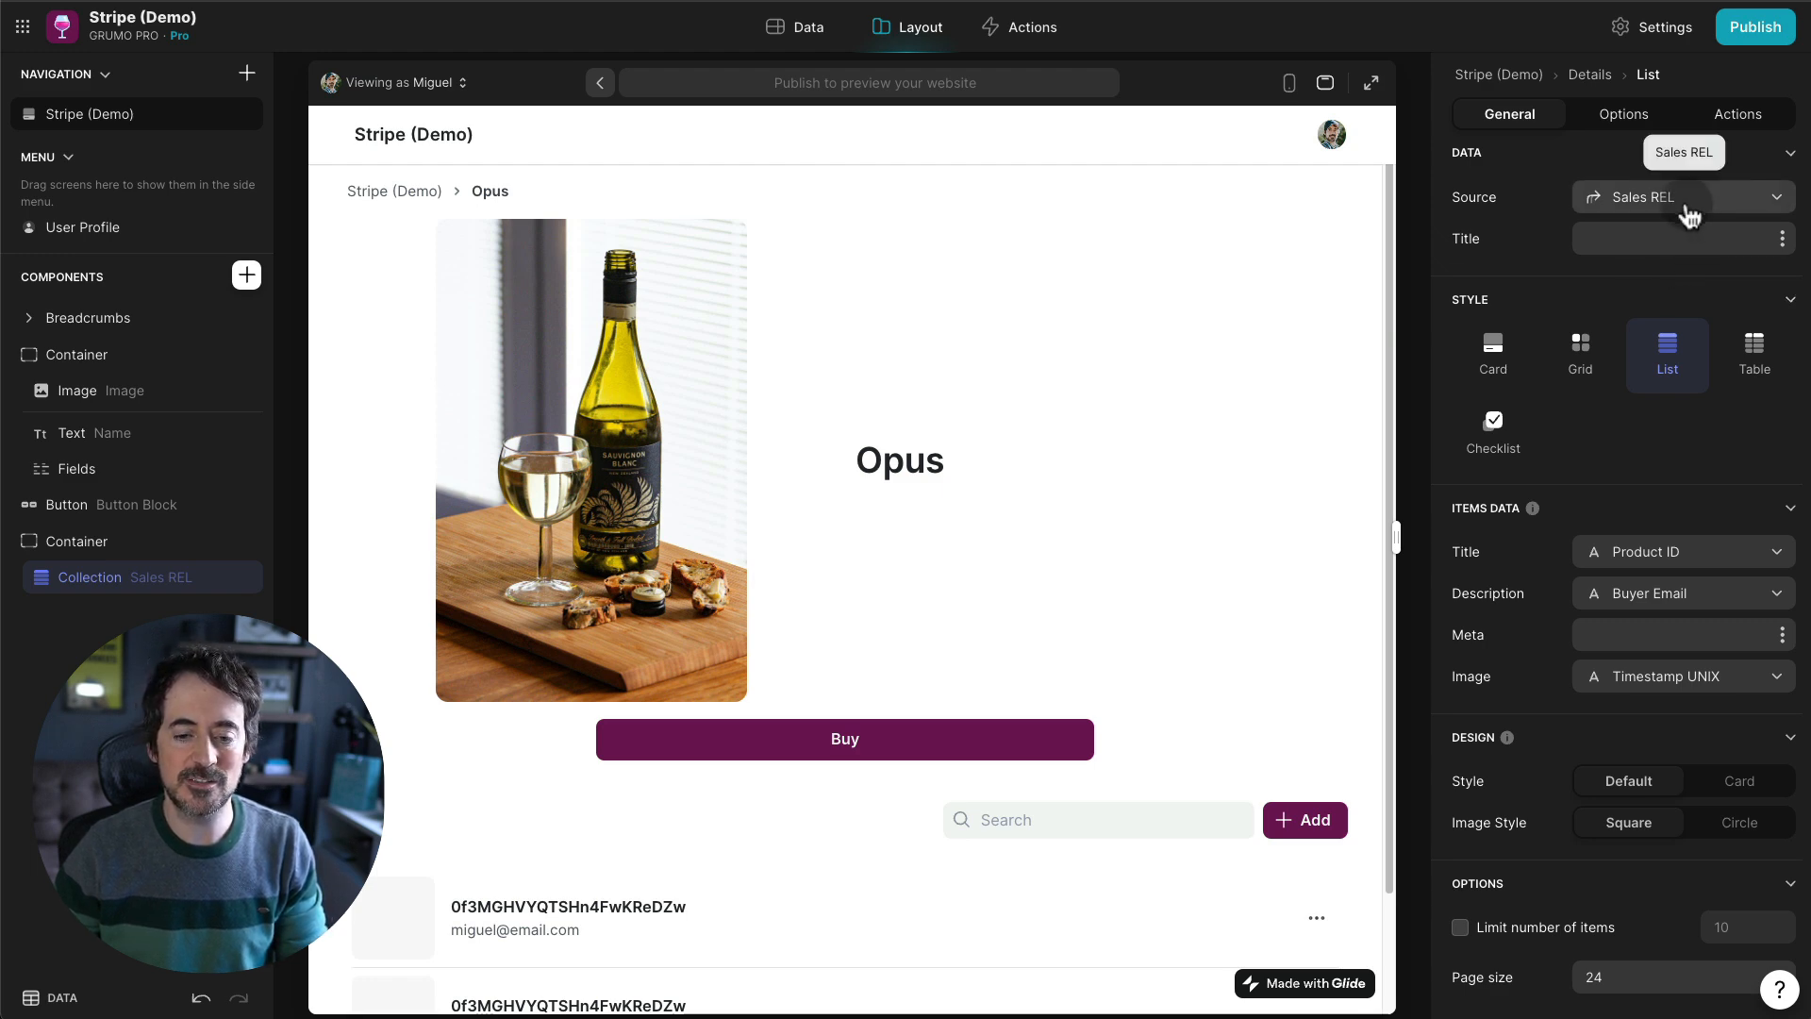
scroll(802, 736, down, 2)
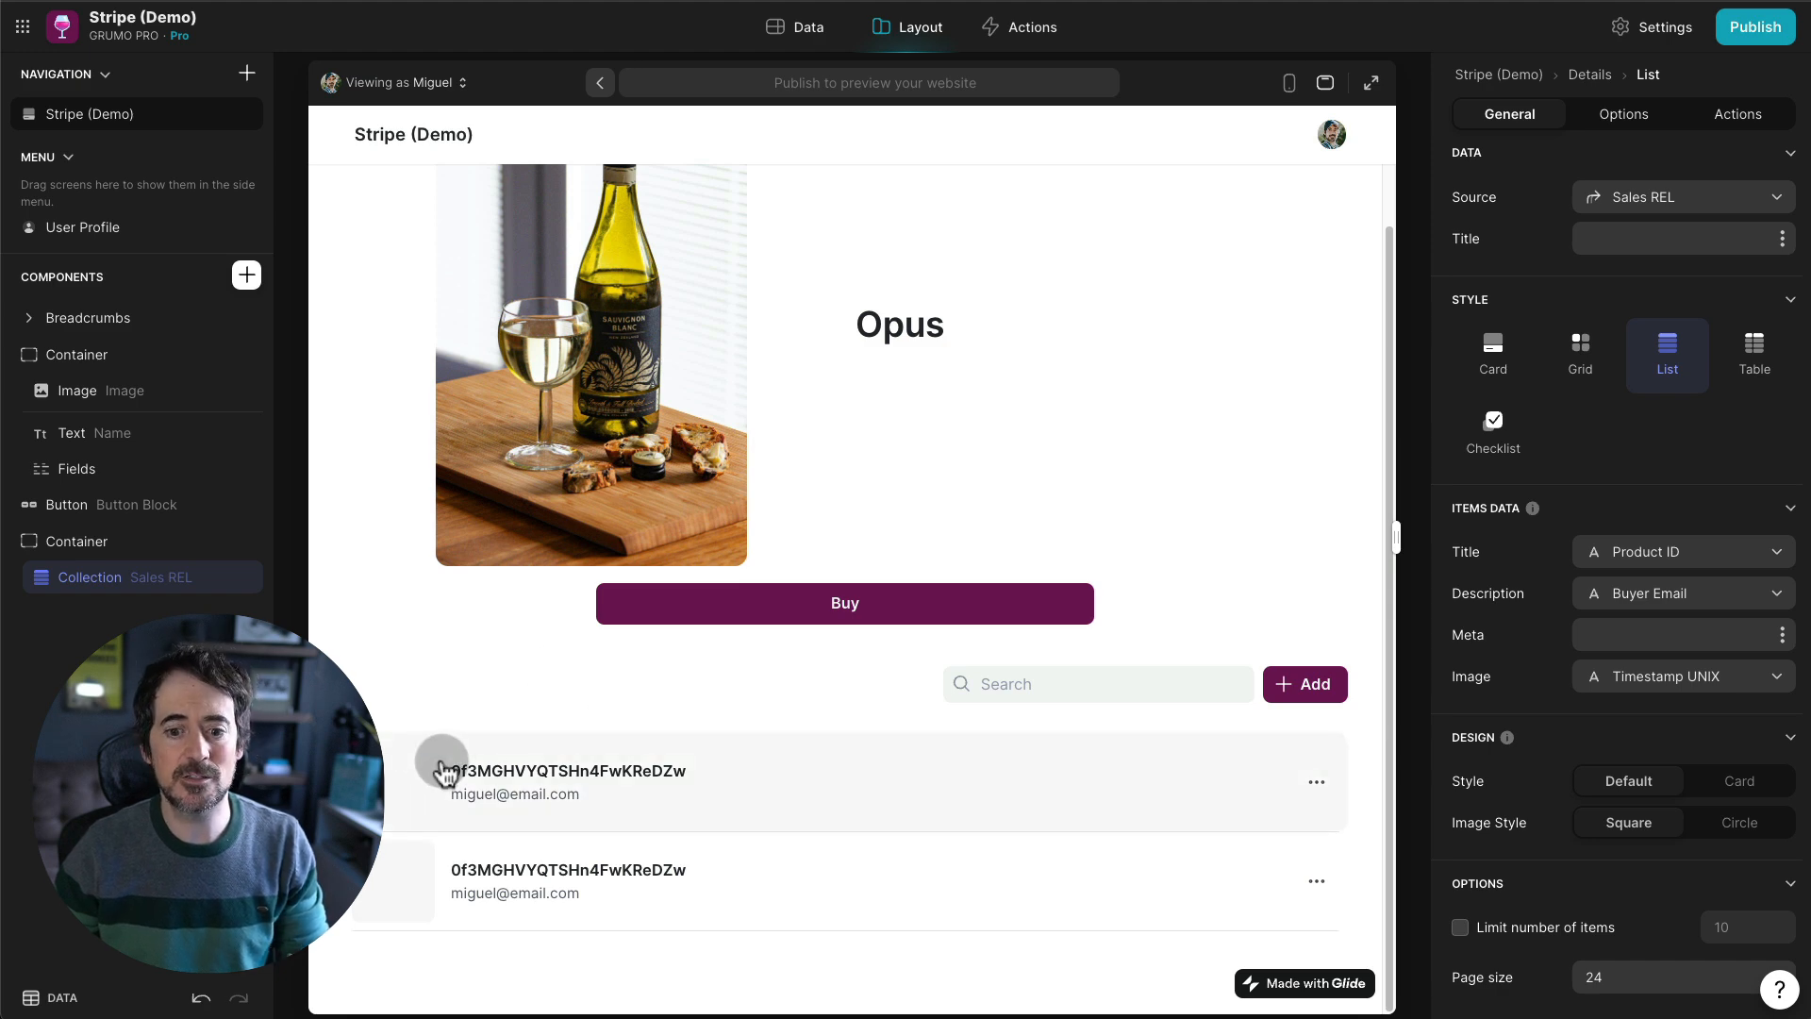
click(1670, 685)
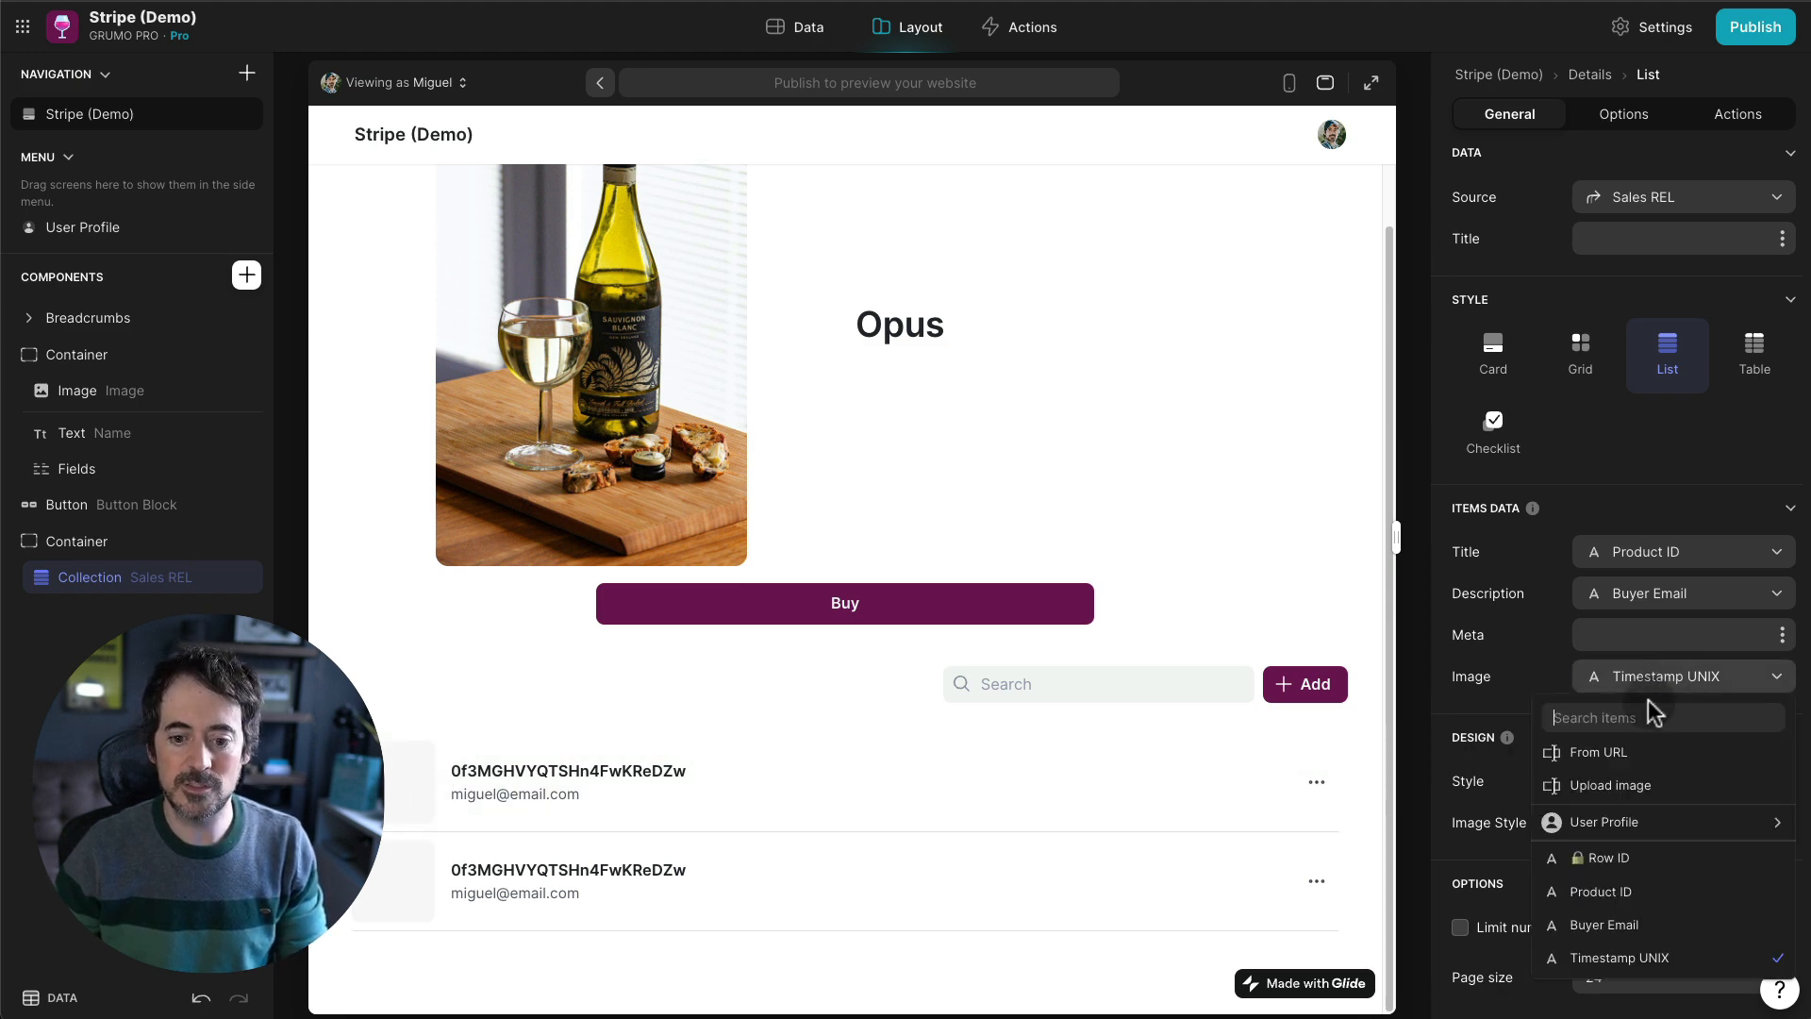
click(1632, 750)
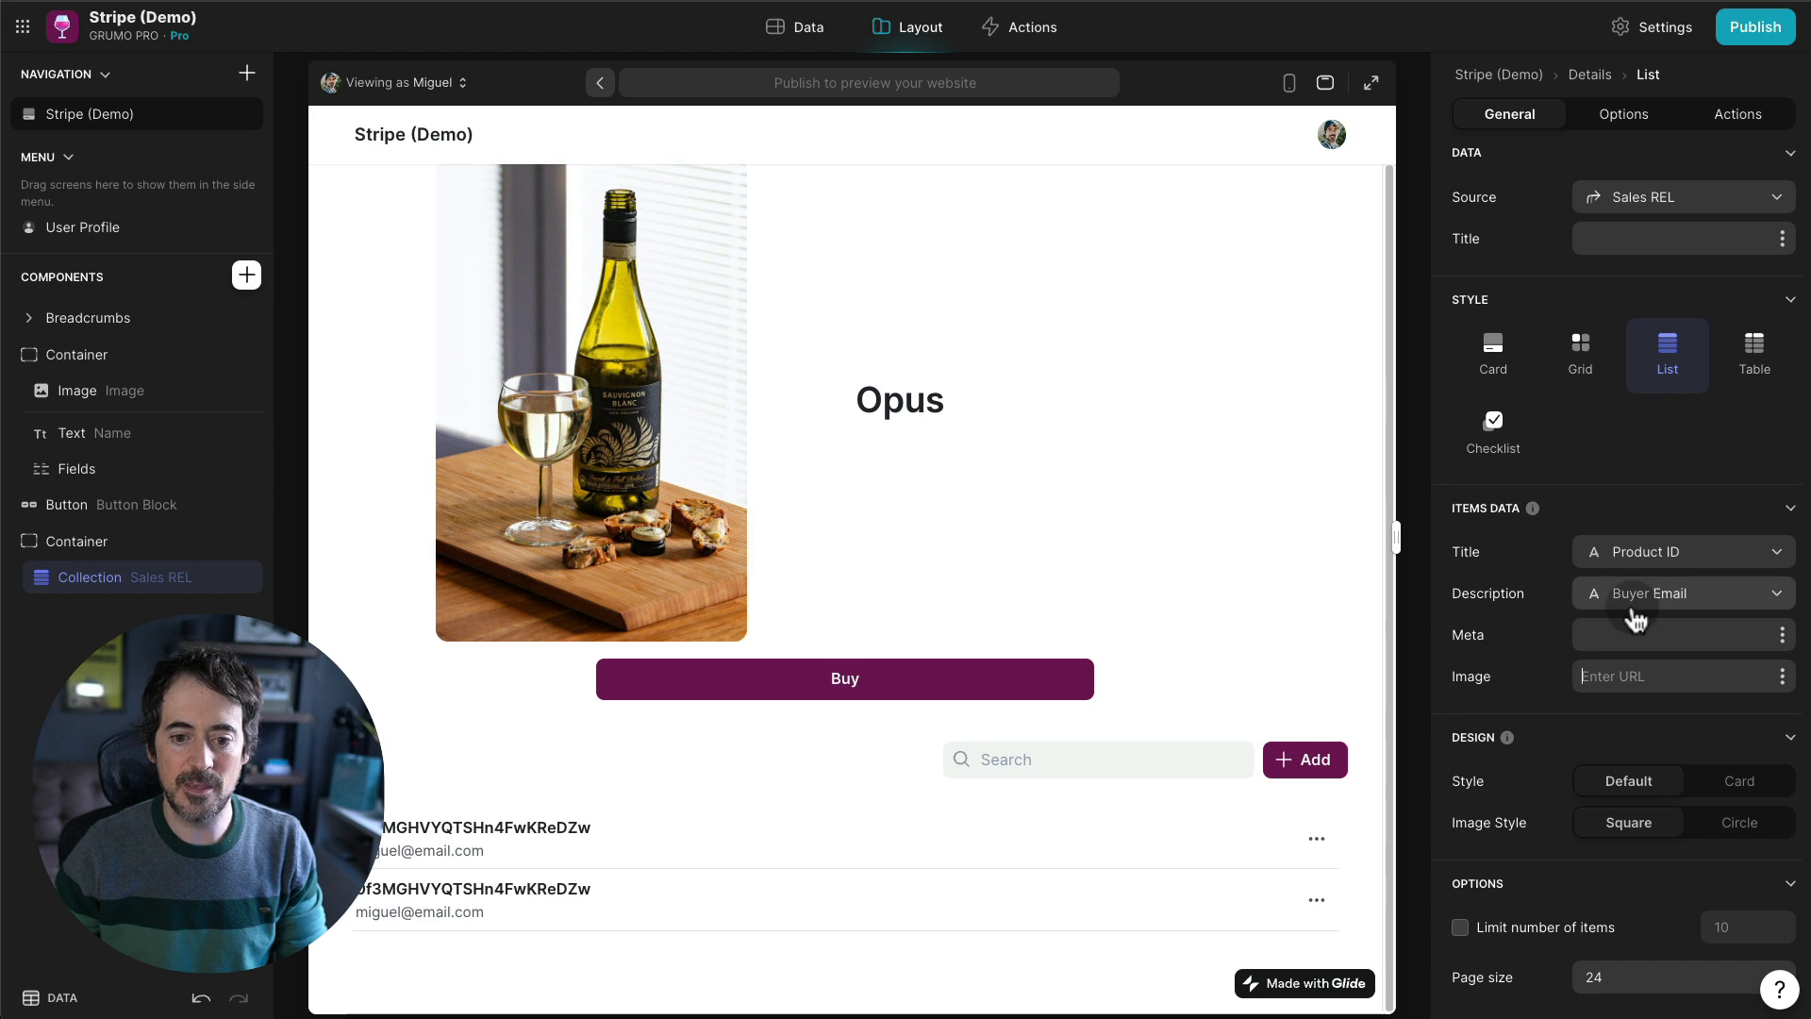
click(1651, 559)
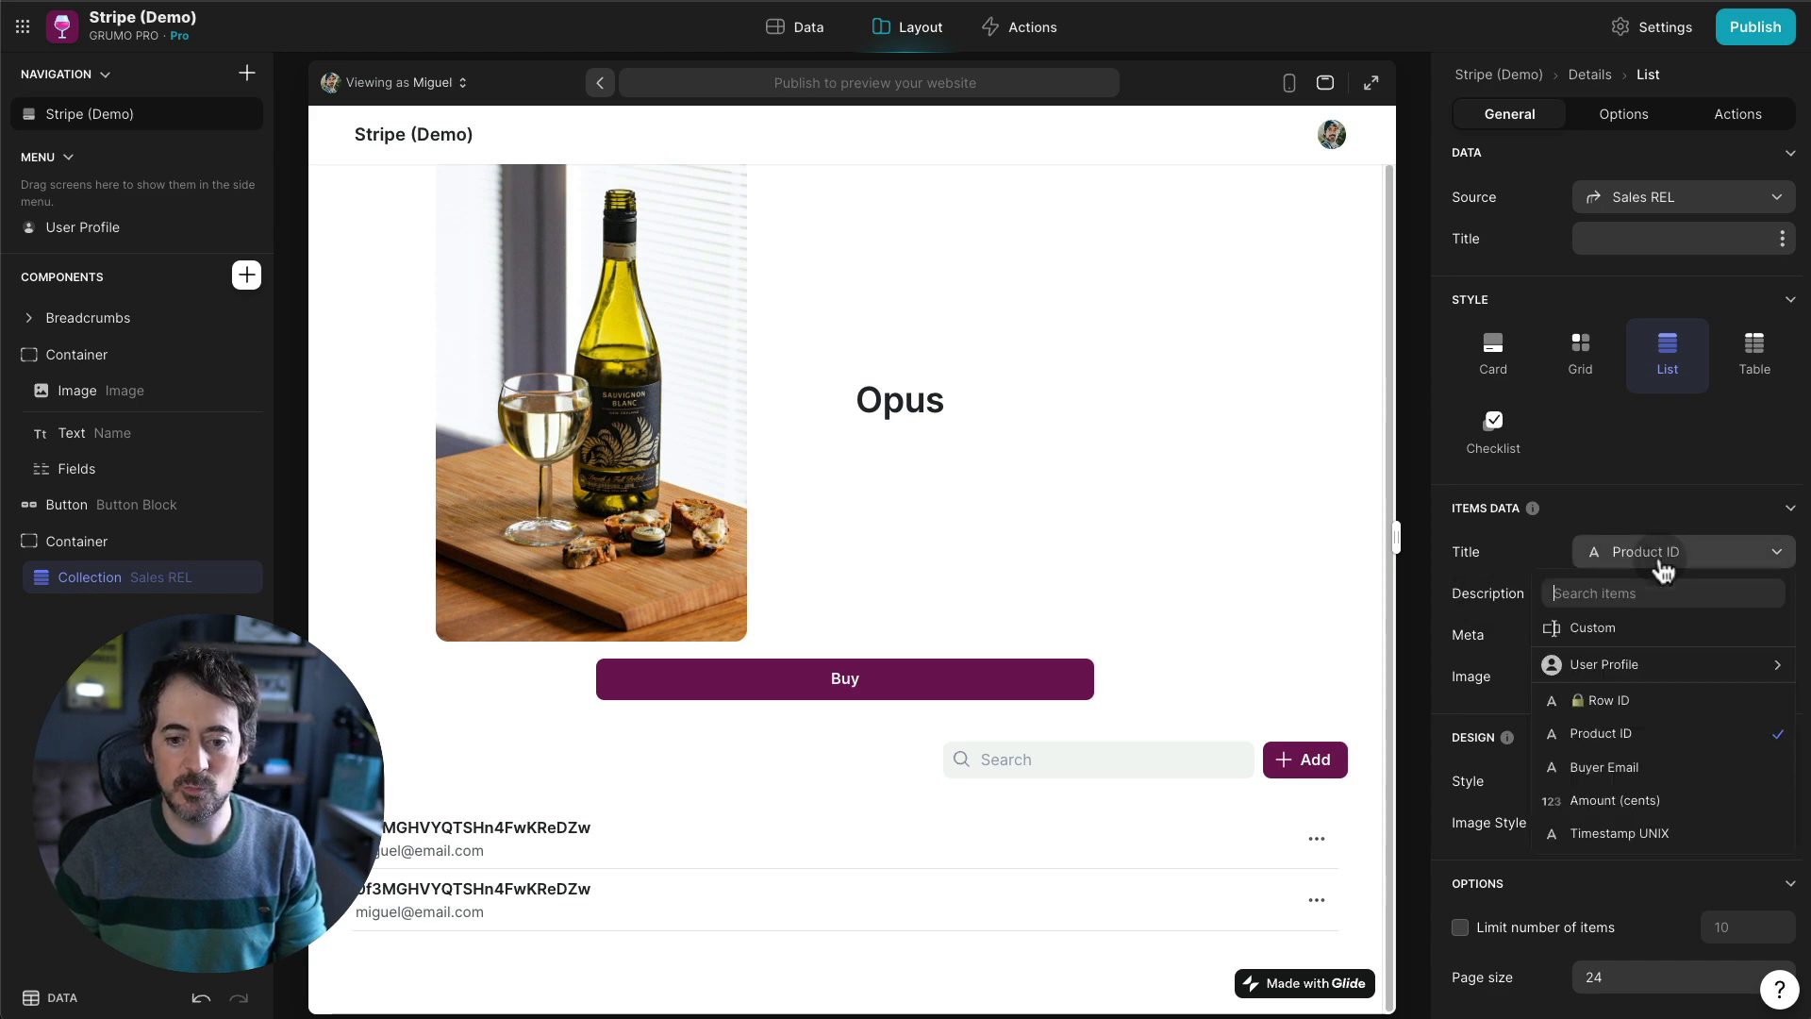
click(1619, 832)
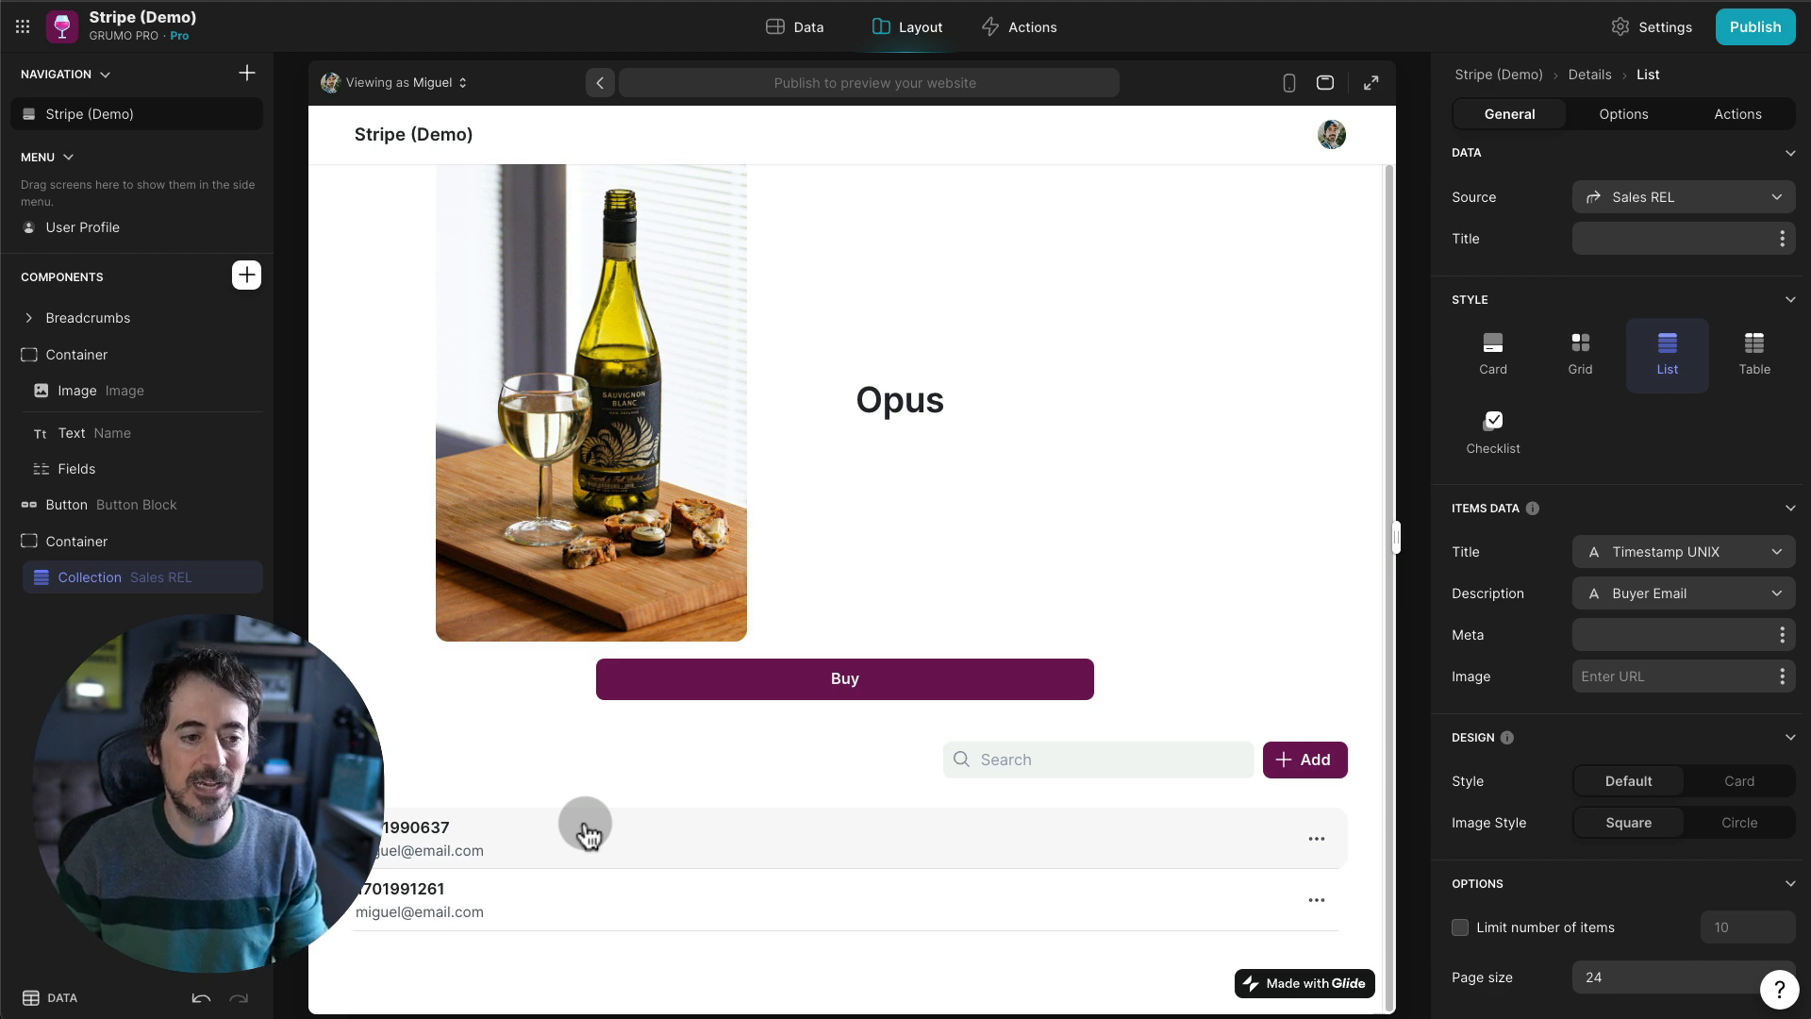
- Start a new column in the Sales data table
click(813, 34)
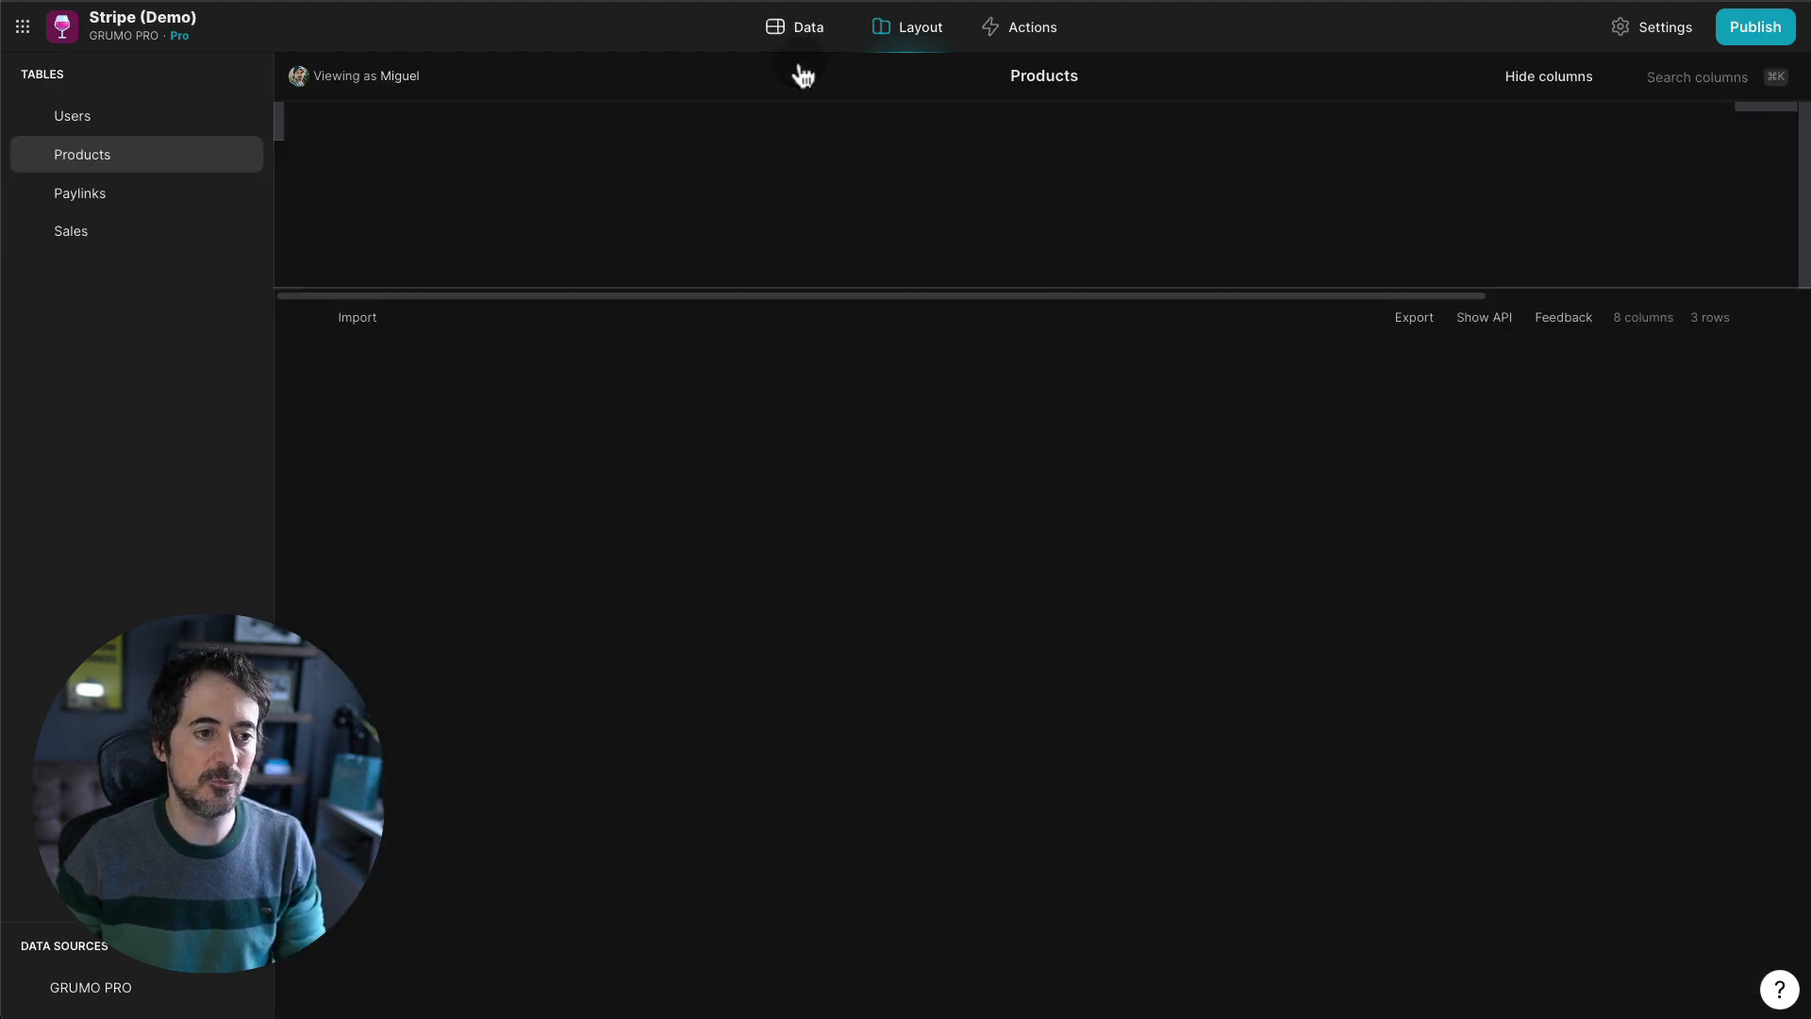
click(94, 234)
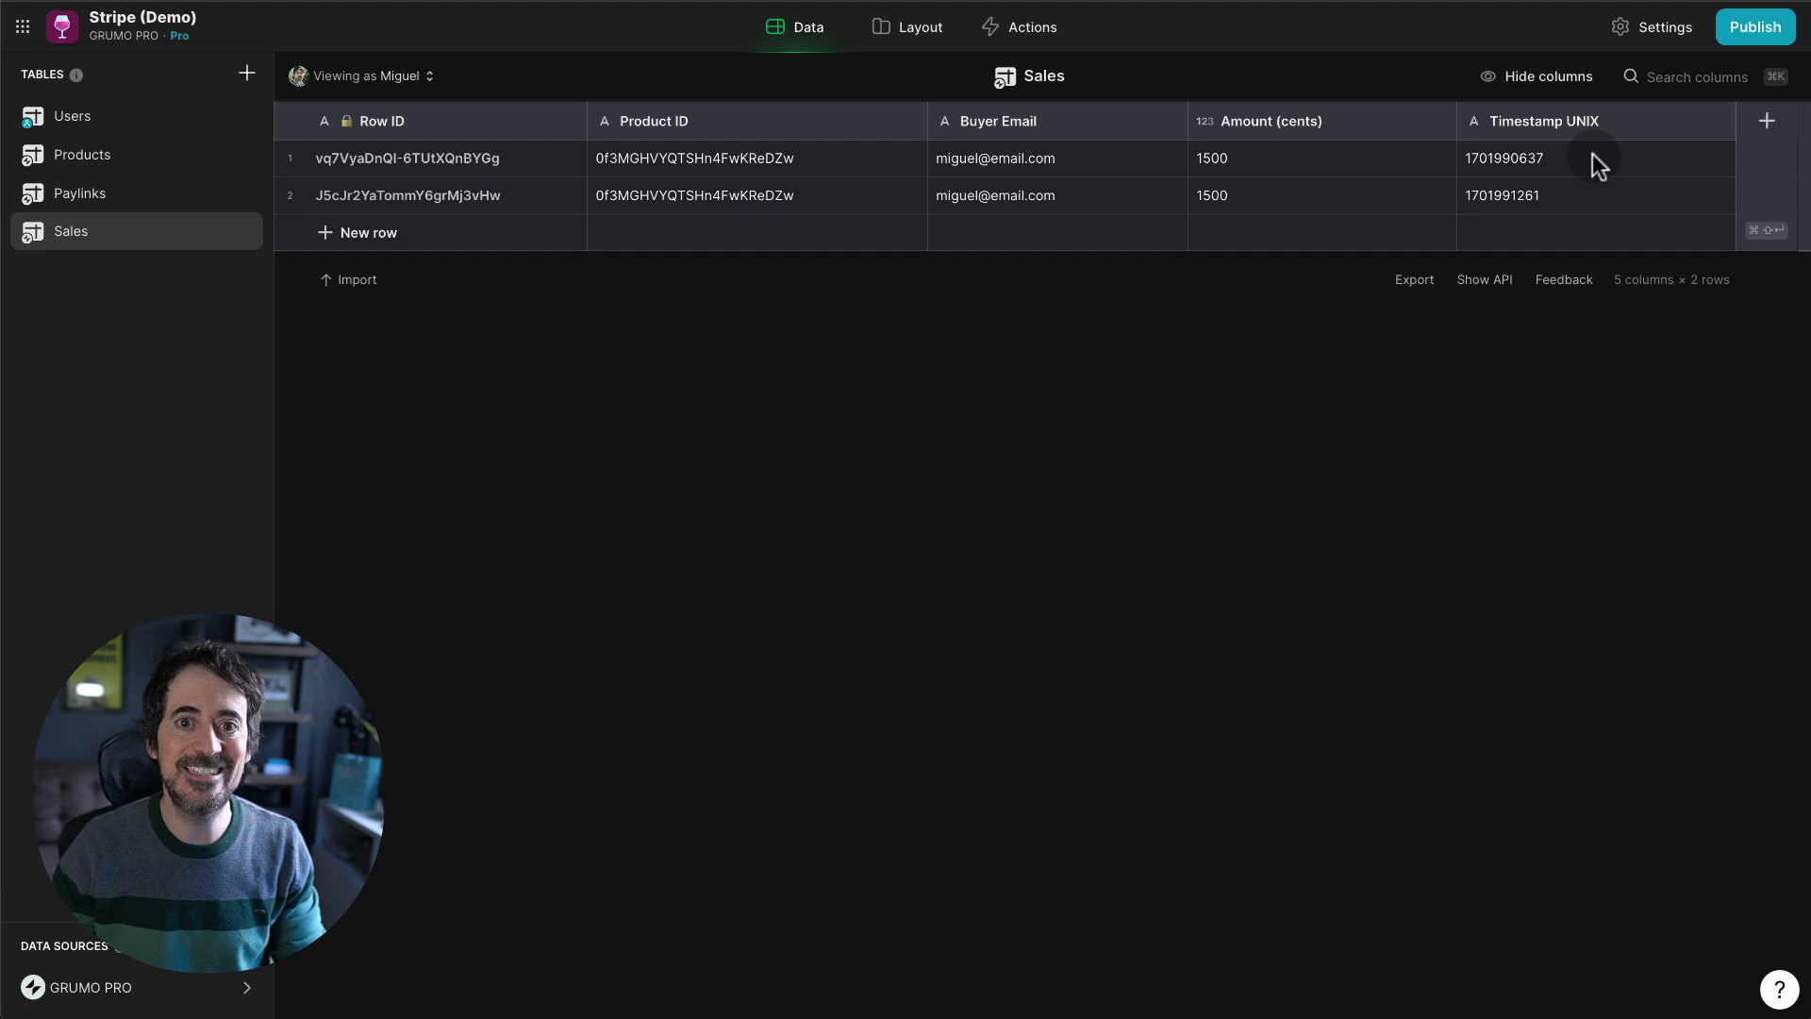
key(super+shift+Return)
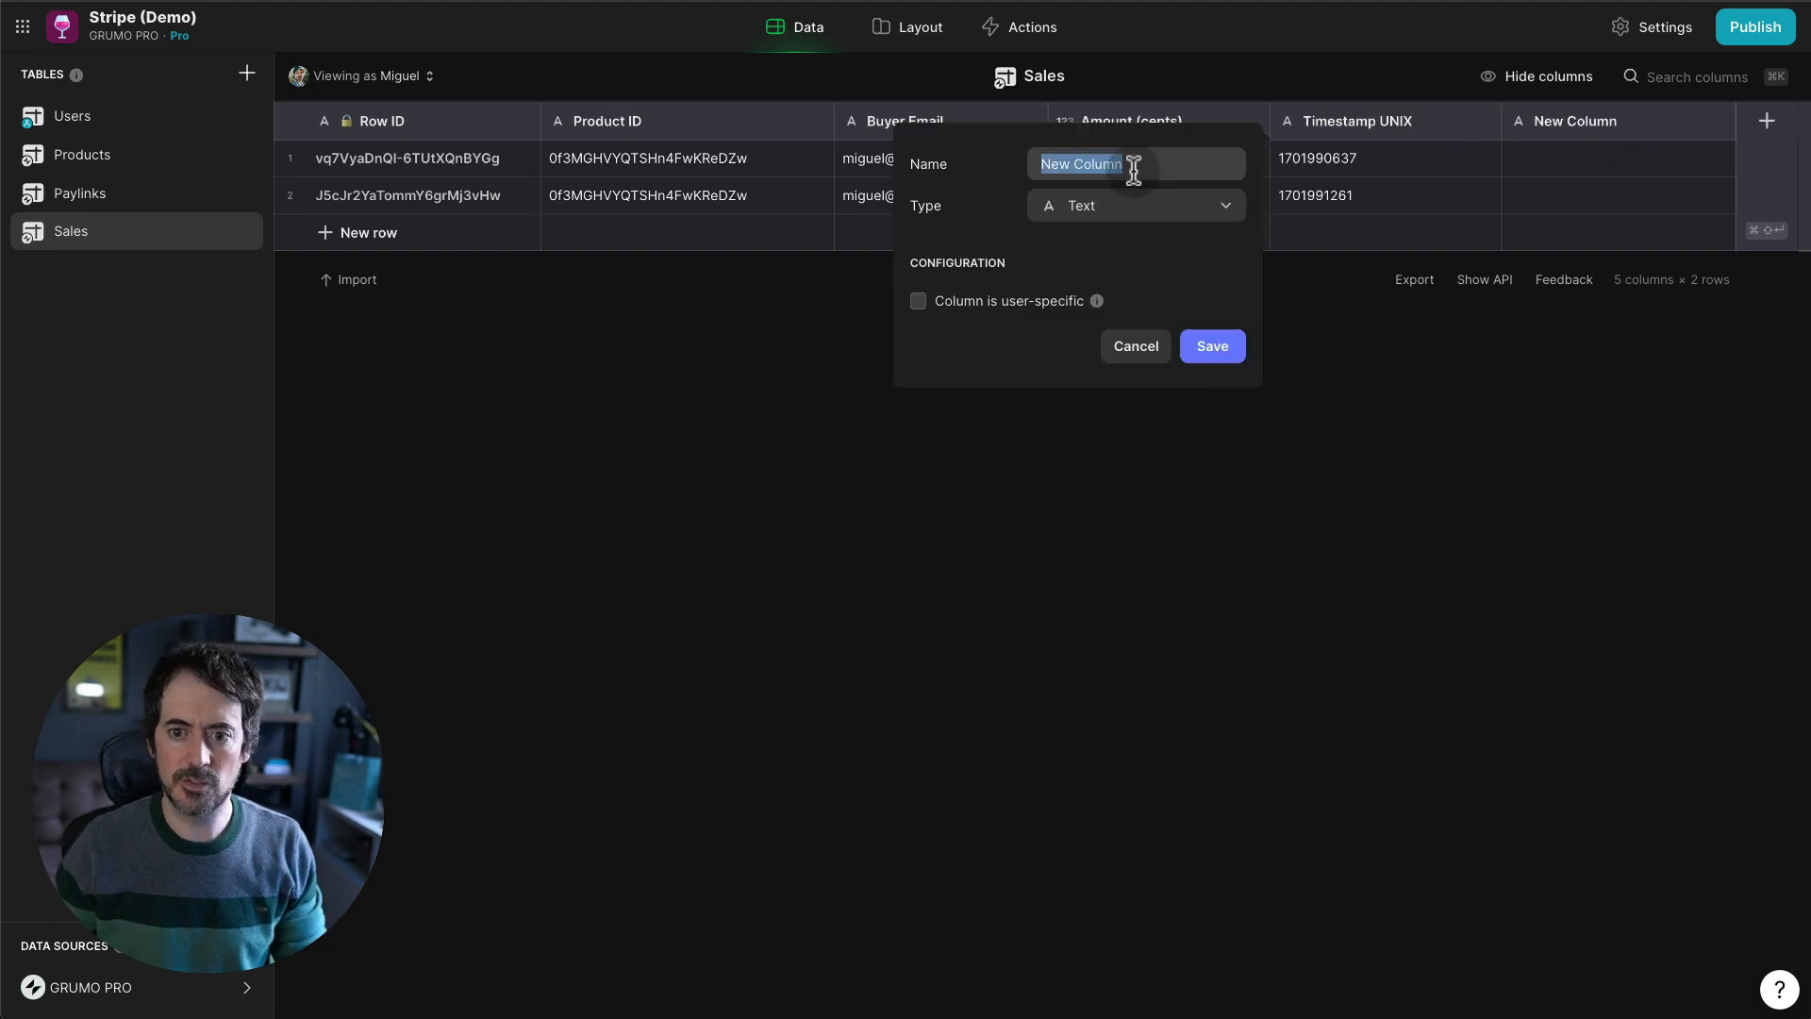
- Create a Timestamp JS JavaScript column from the pasted conversion code, with p1 set to Timestamp UNIX
text(Timestamp JS)
click(1091, 209)
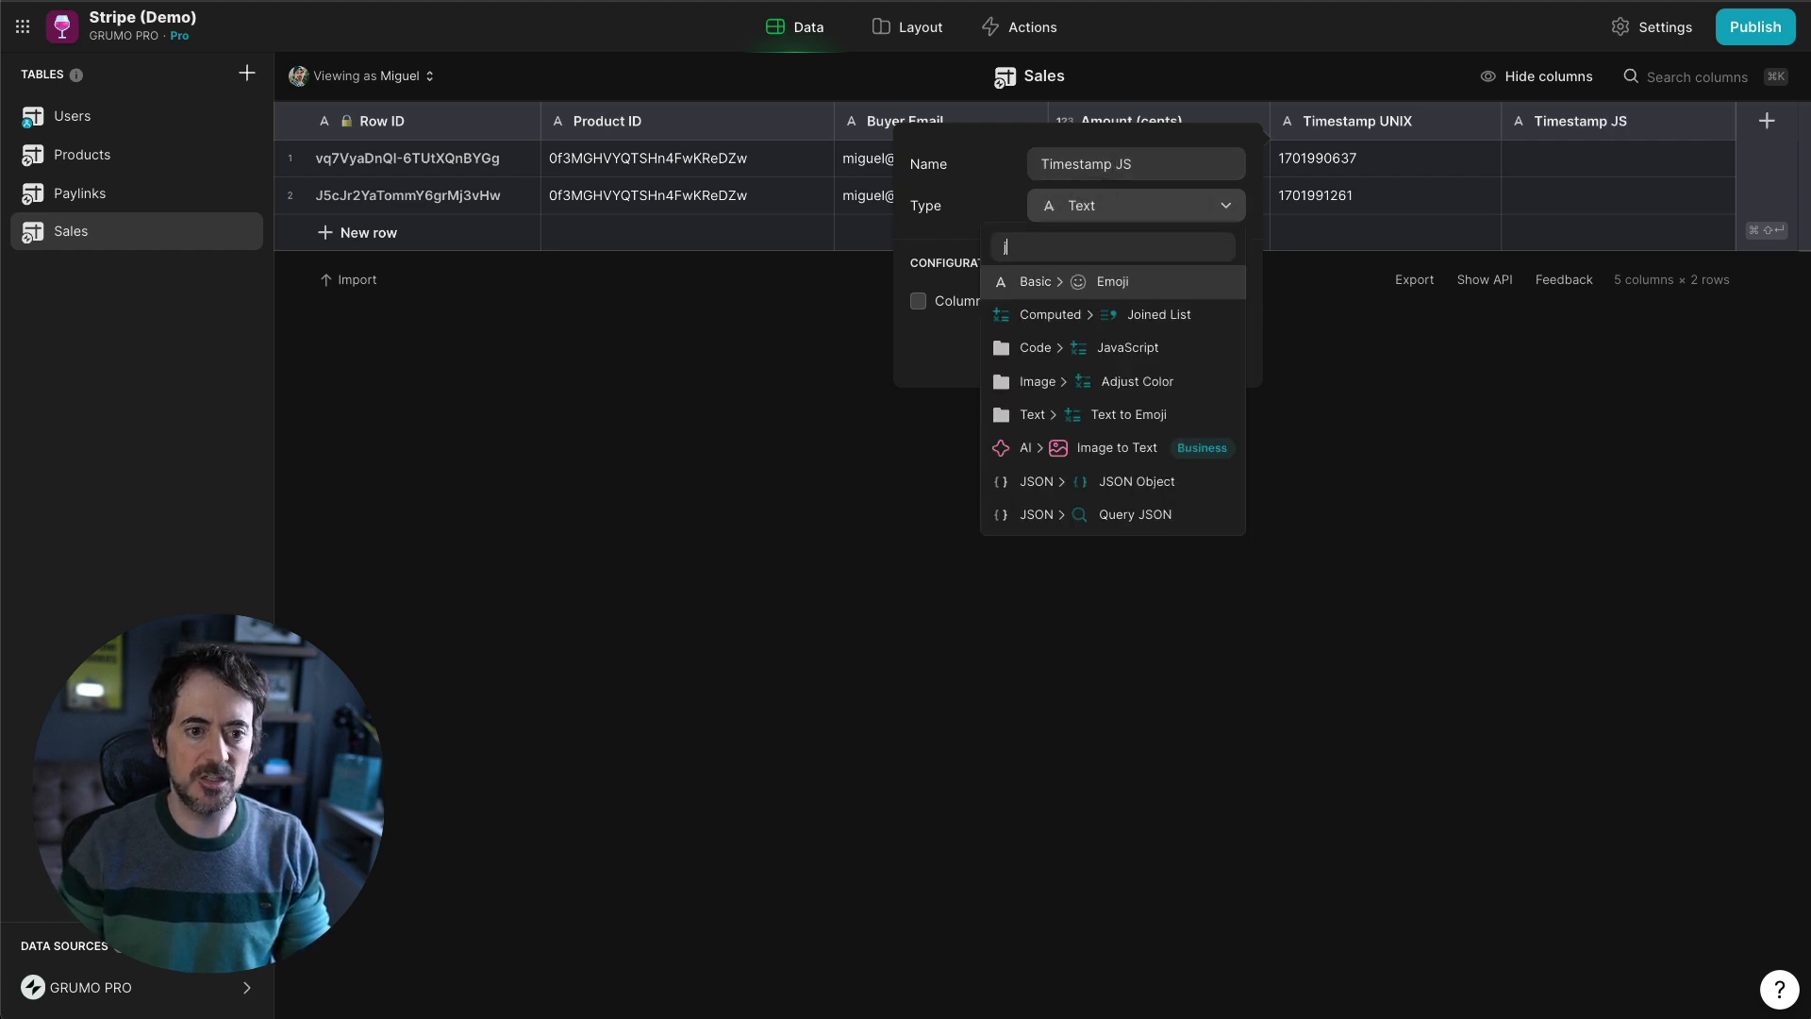
text(ja)
key(Return)
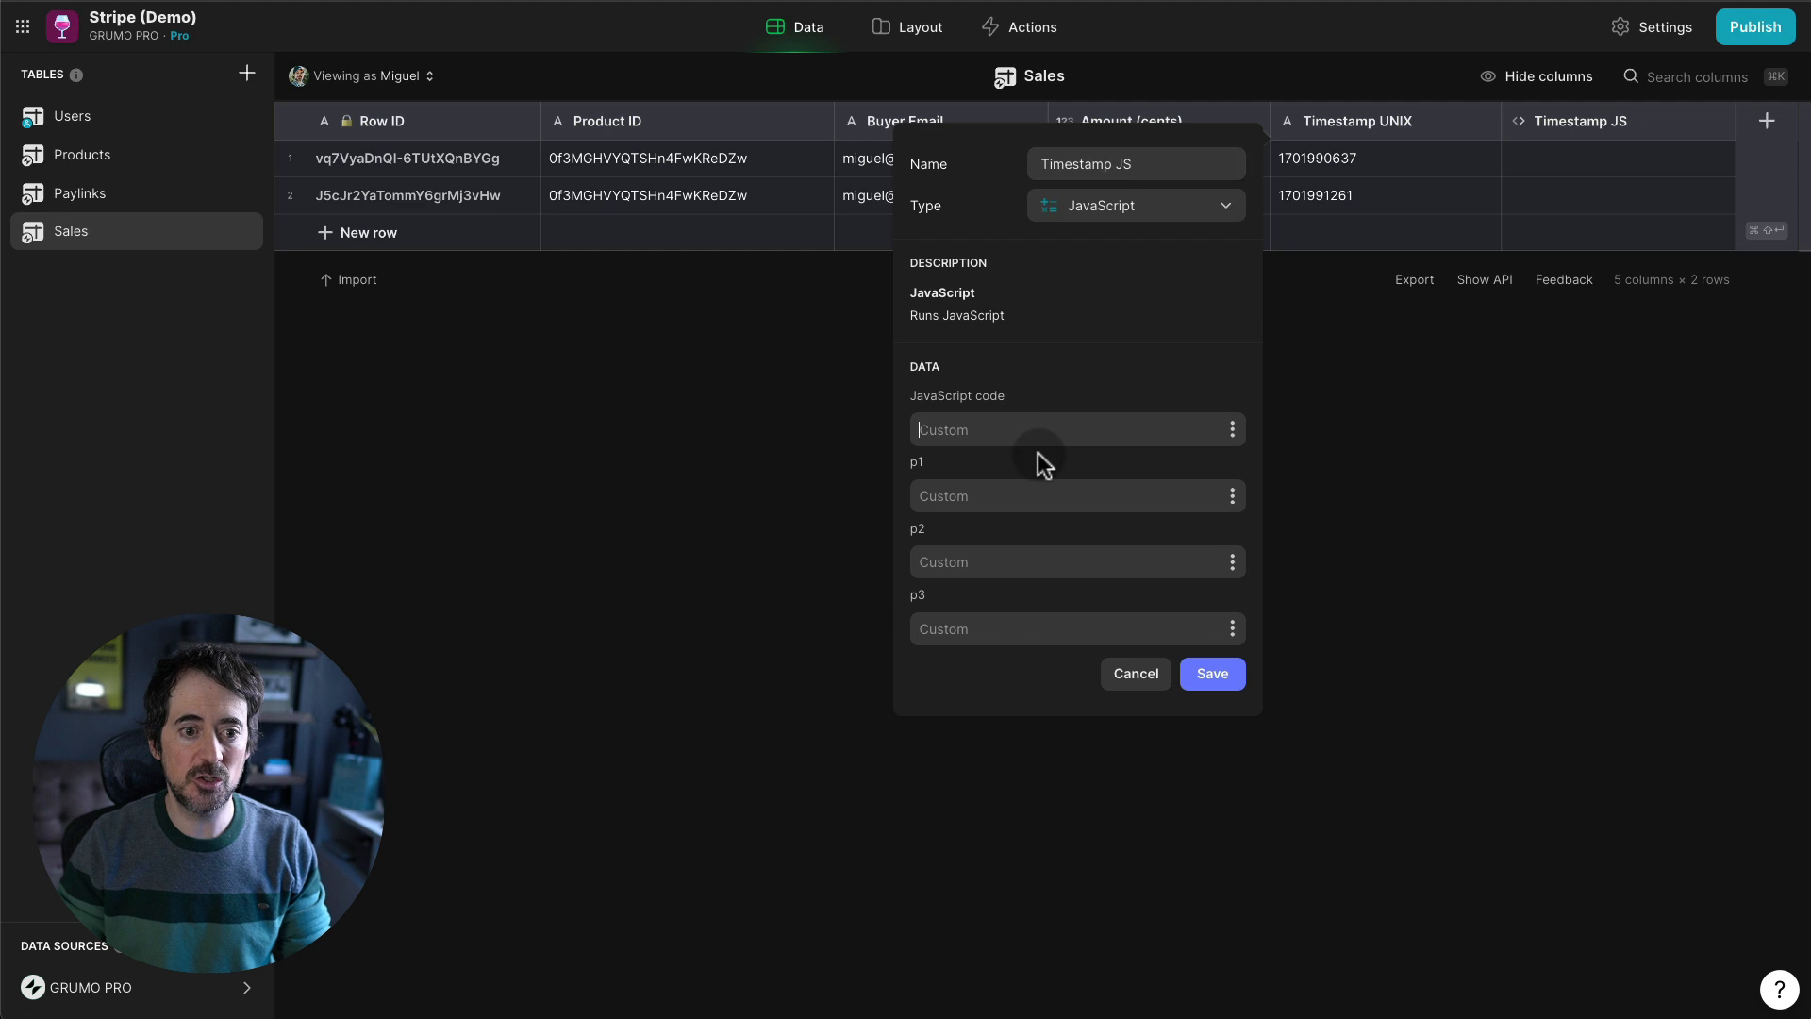
text(// Unix timestamp in seconds var unixTimestamp = p1; // Replace this with your timestamp  // Create a new Date object using the timestamp var date = new Date(unixTimestamp * 1000); // Multiply by 1000 to convert seconds to milliseconds  // Format the date as a string return date.toISOString().replace(/[-:]/g, "").slice(0, -5);)
scroll(1188, 756, down, 1)
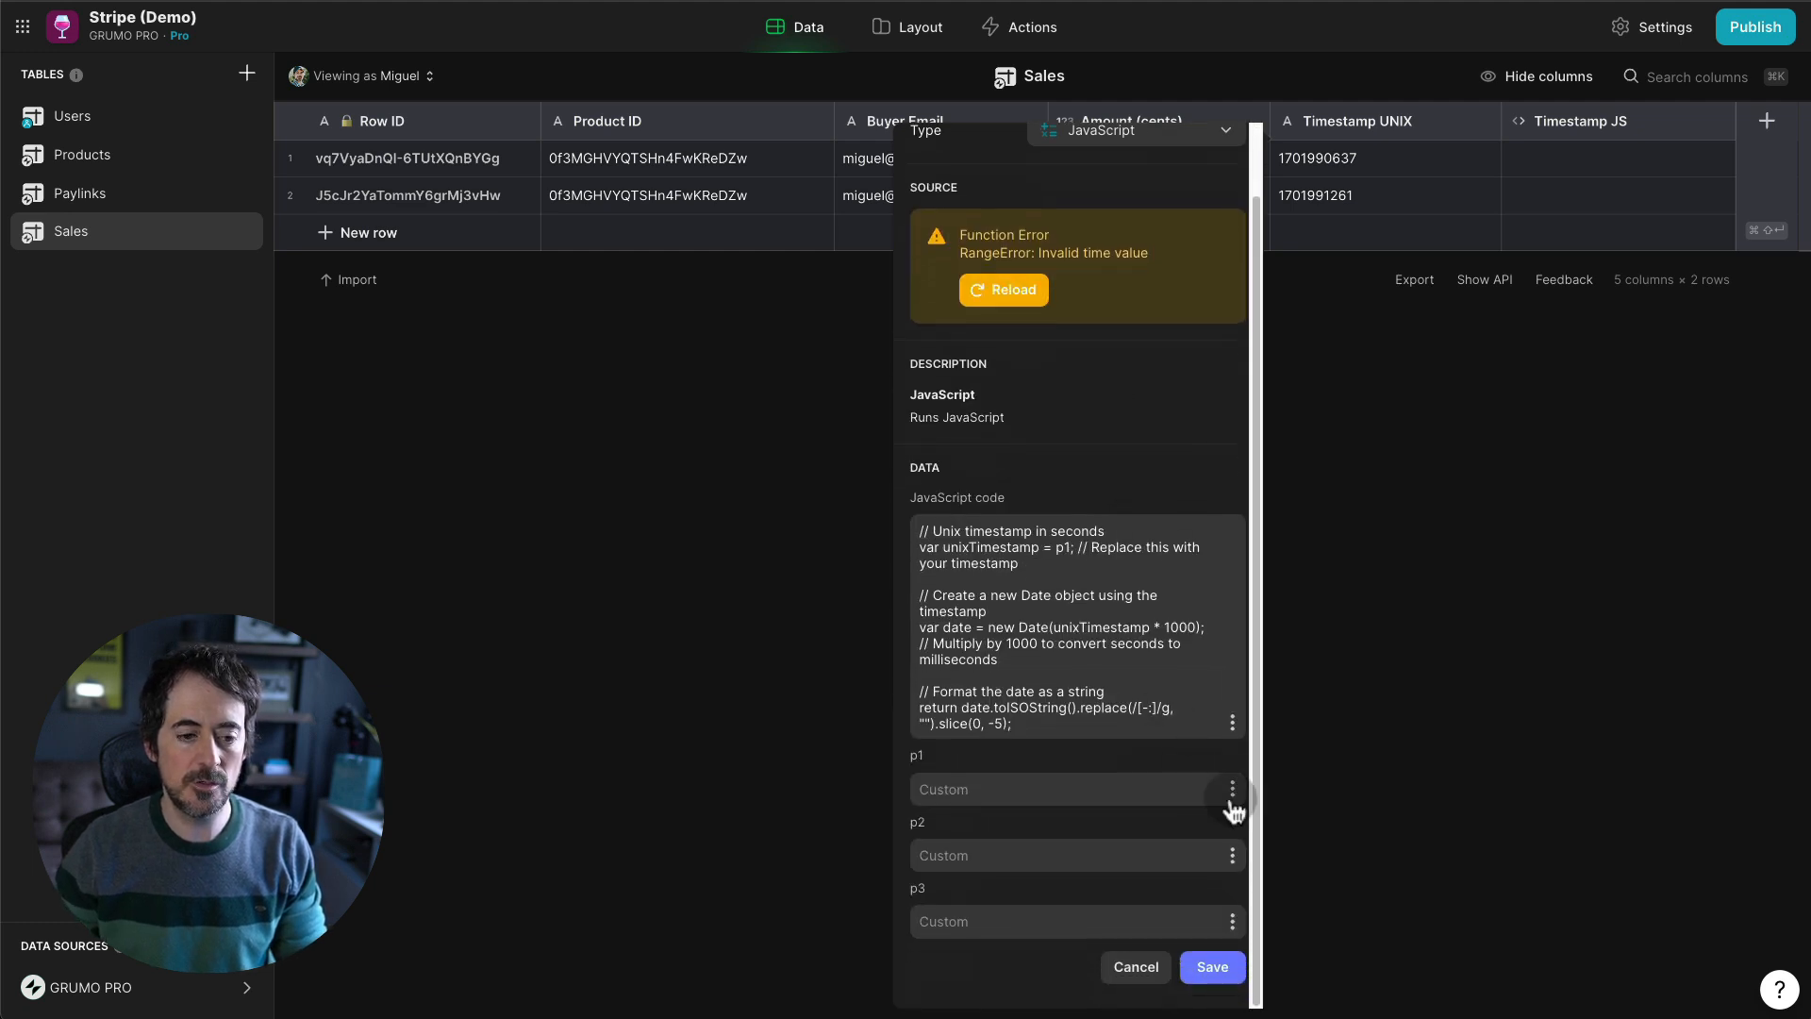
click(1231, 790)
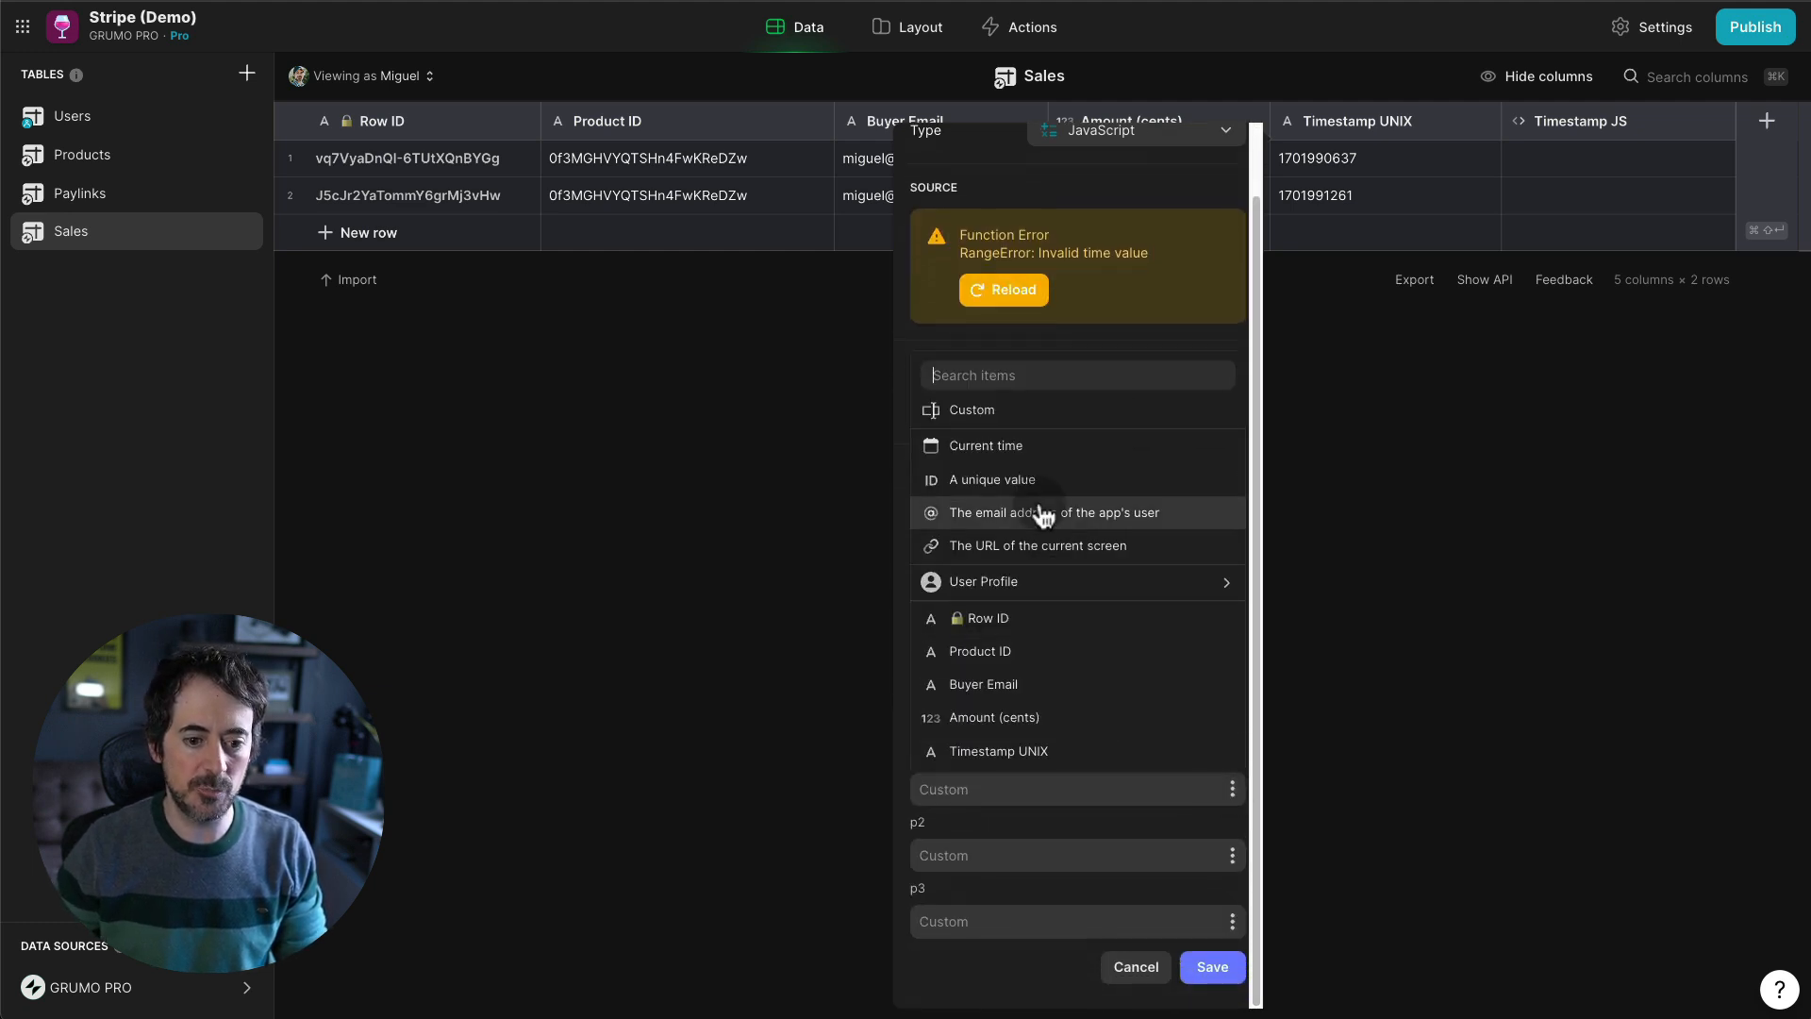
click(1050, 752)
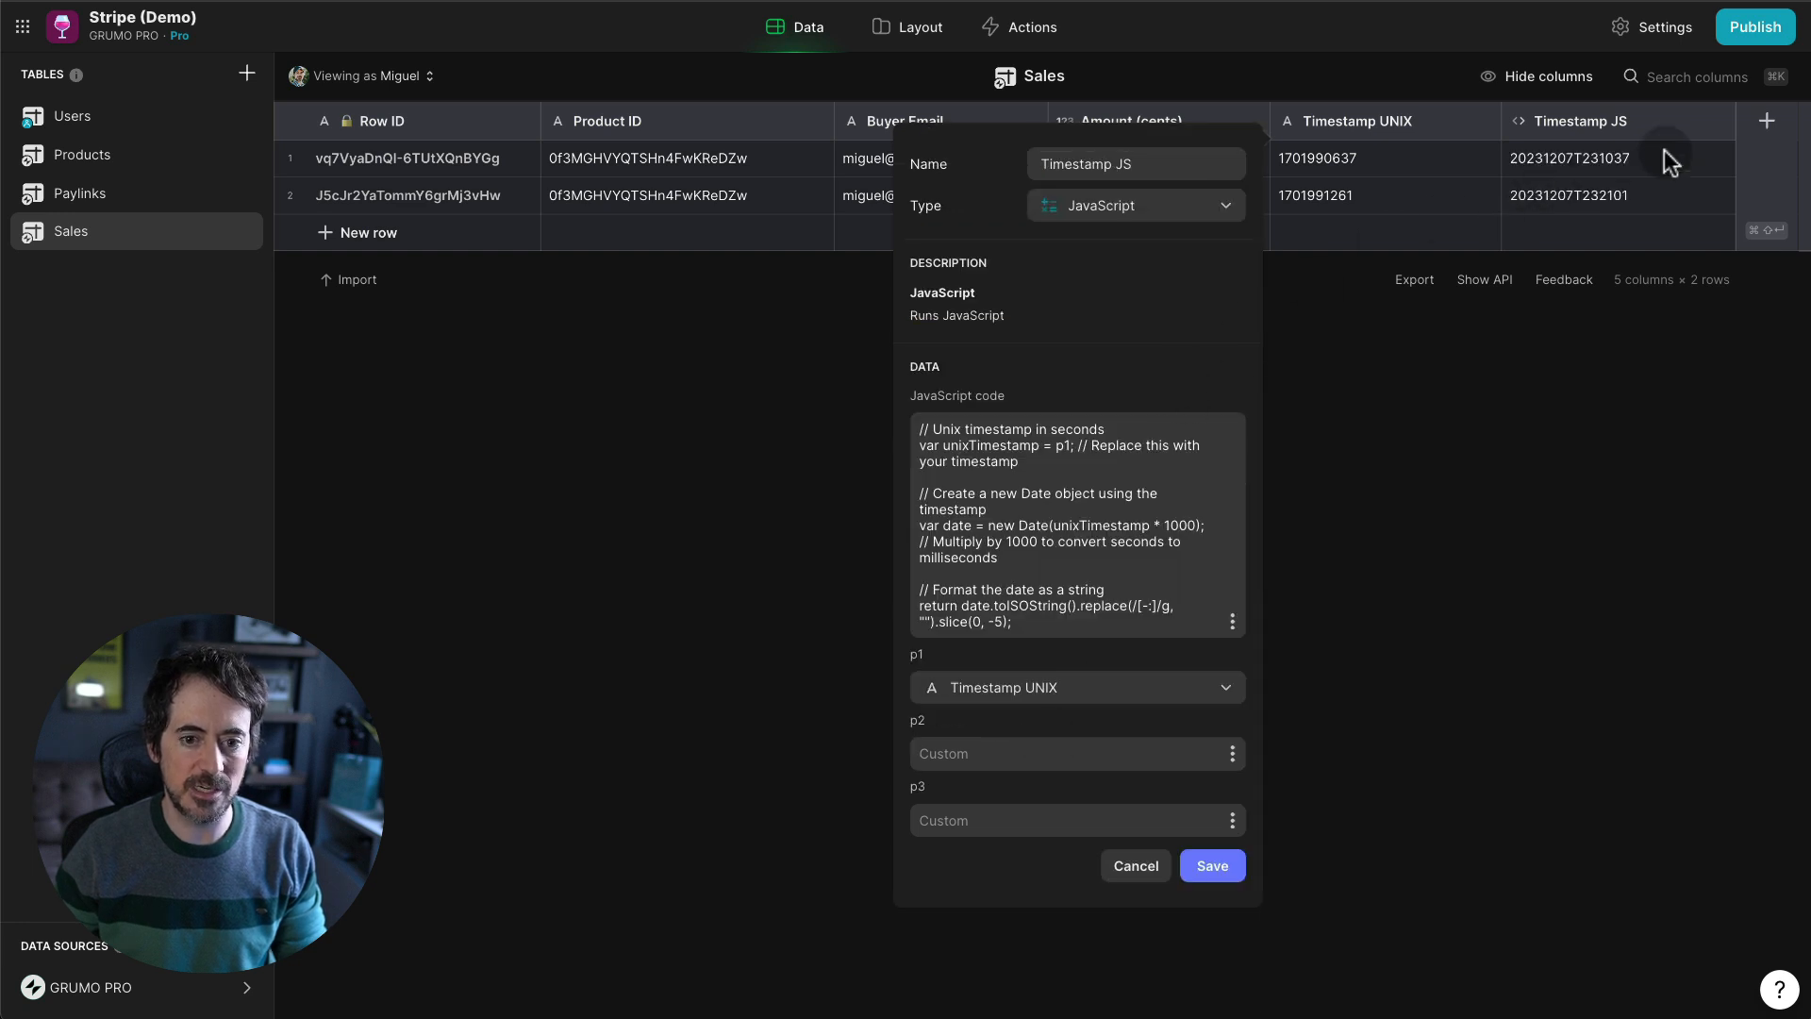
click(1218, 861)
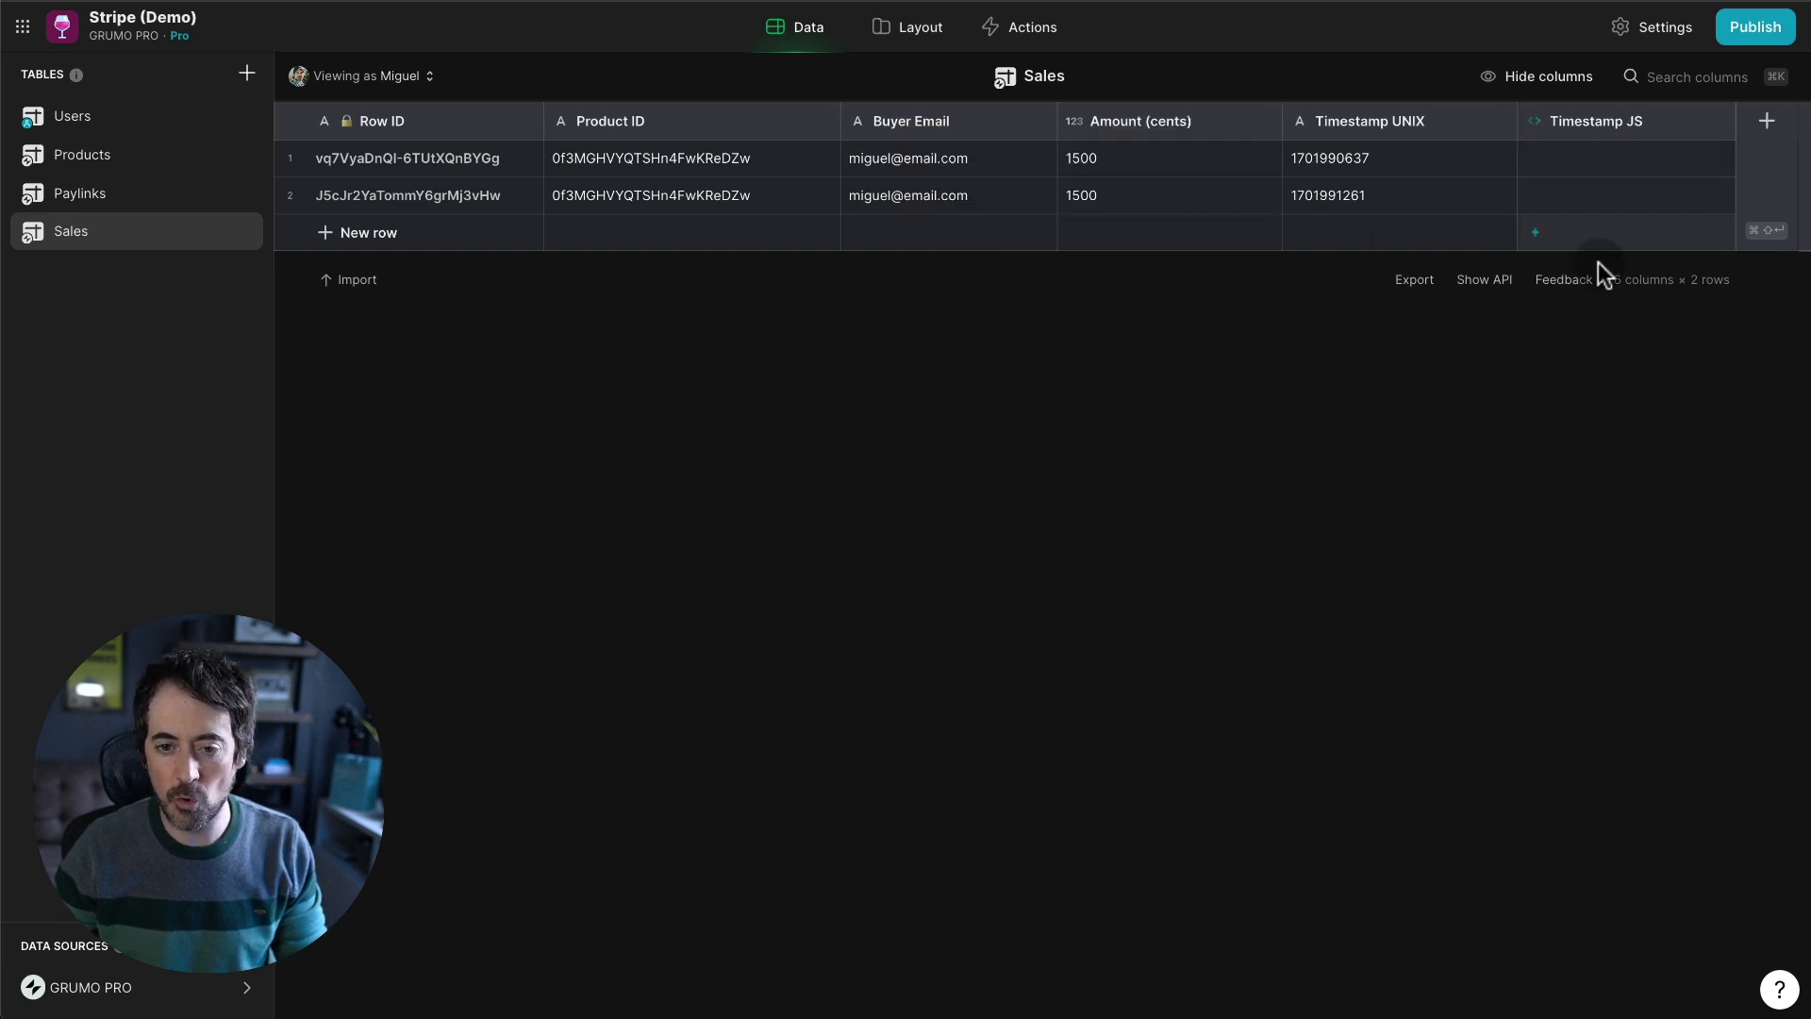
- Add a Timestamp VAL Text to Date column from Timestamp JS using the Short date format
click(1767, 121)
text(T)
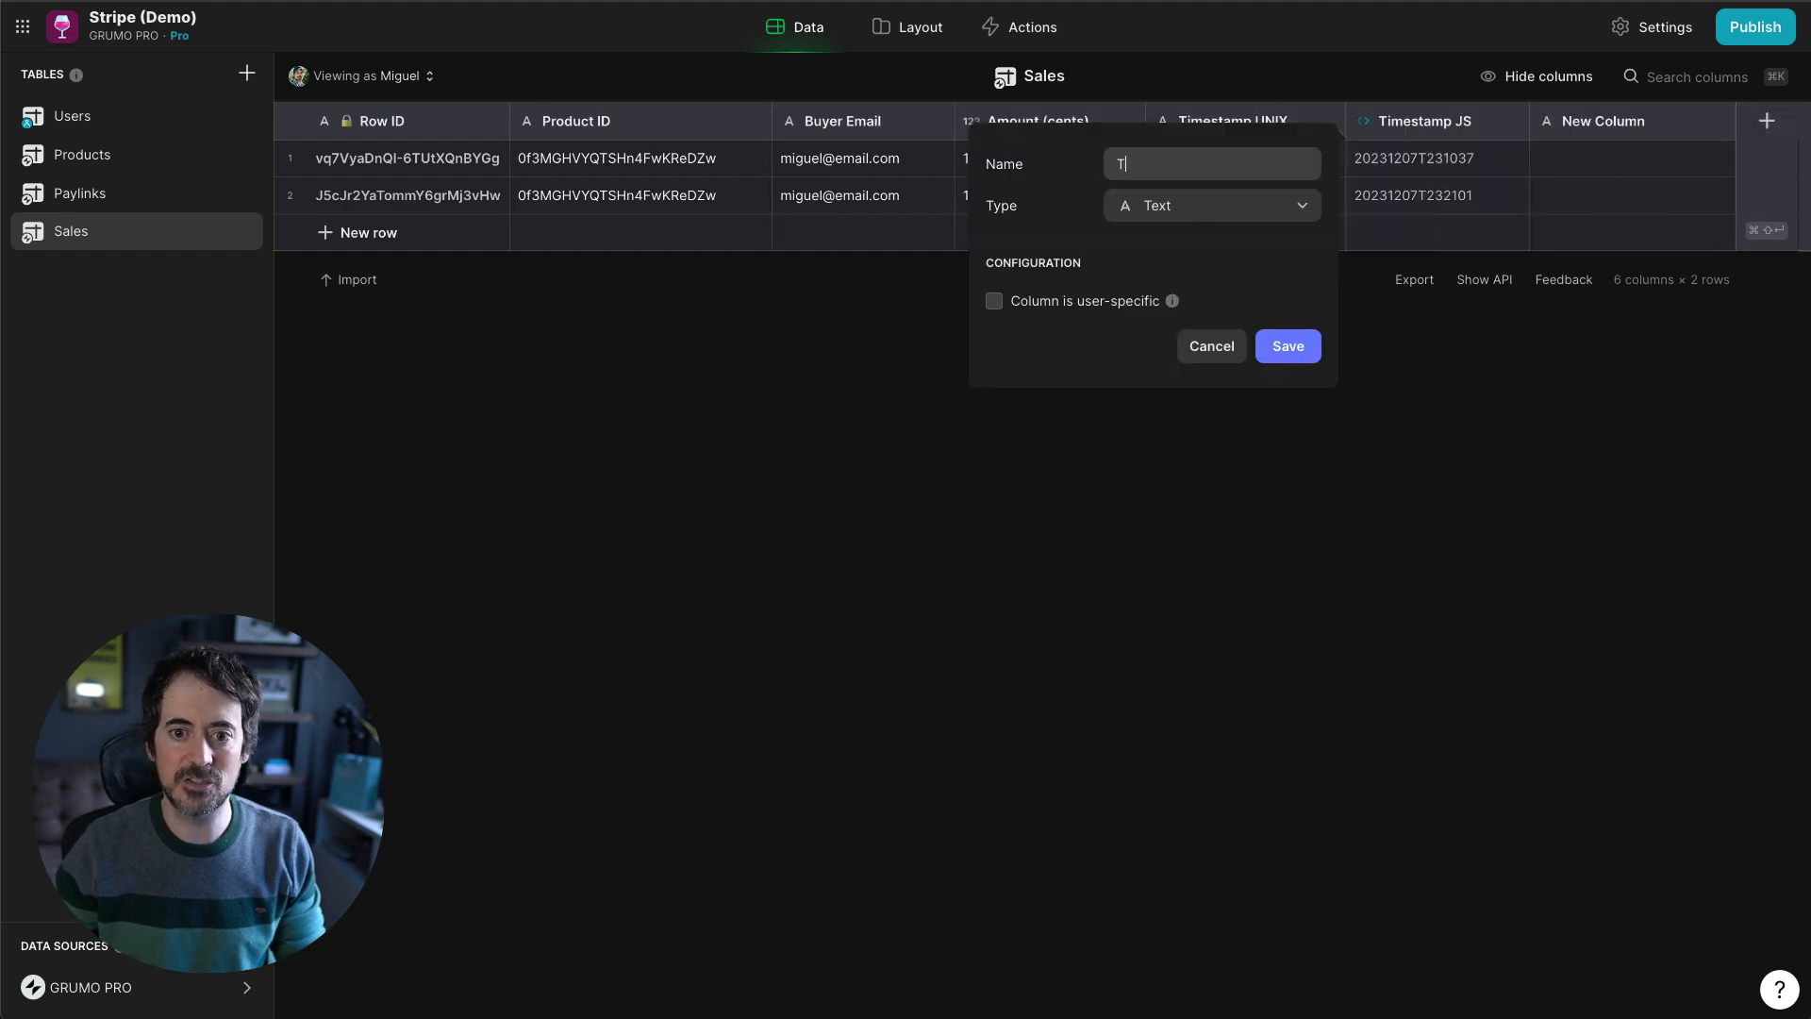
text(imestamp VAL)
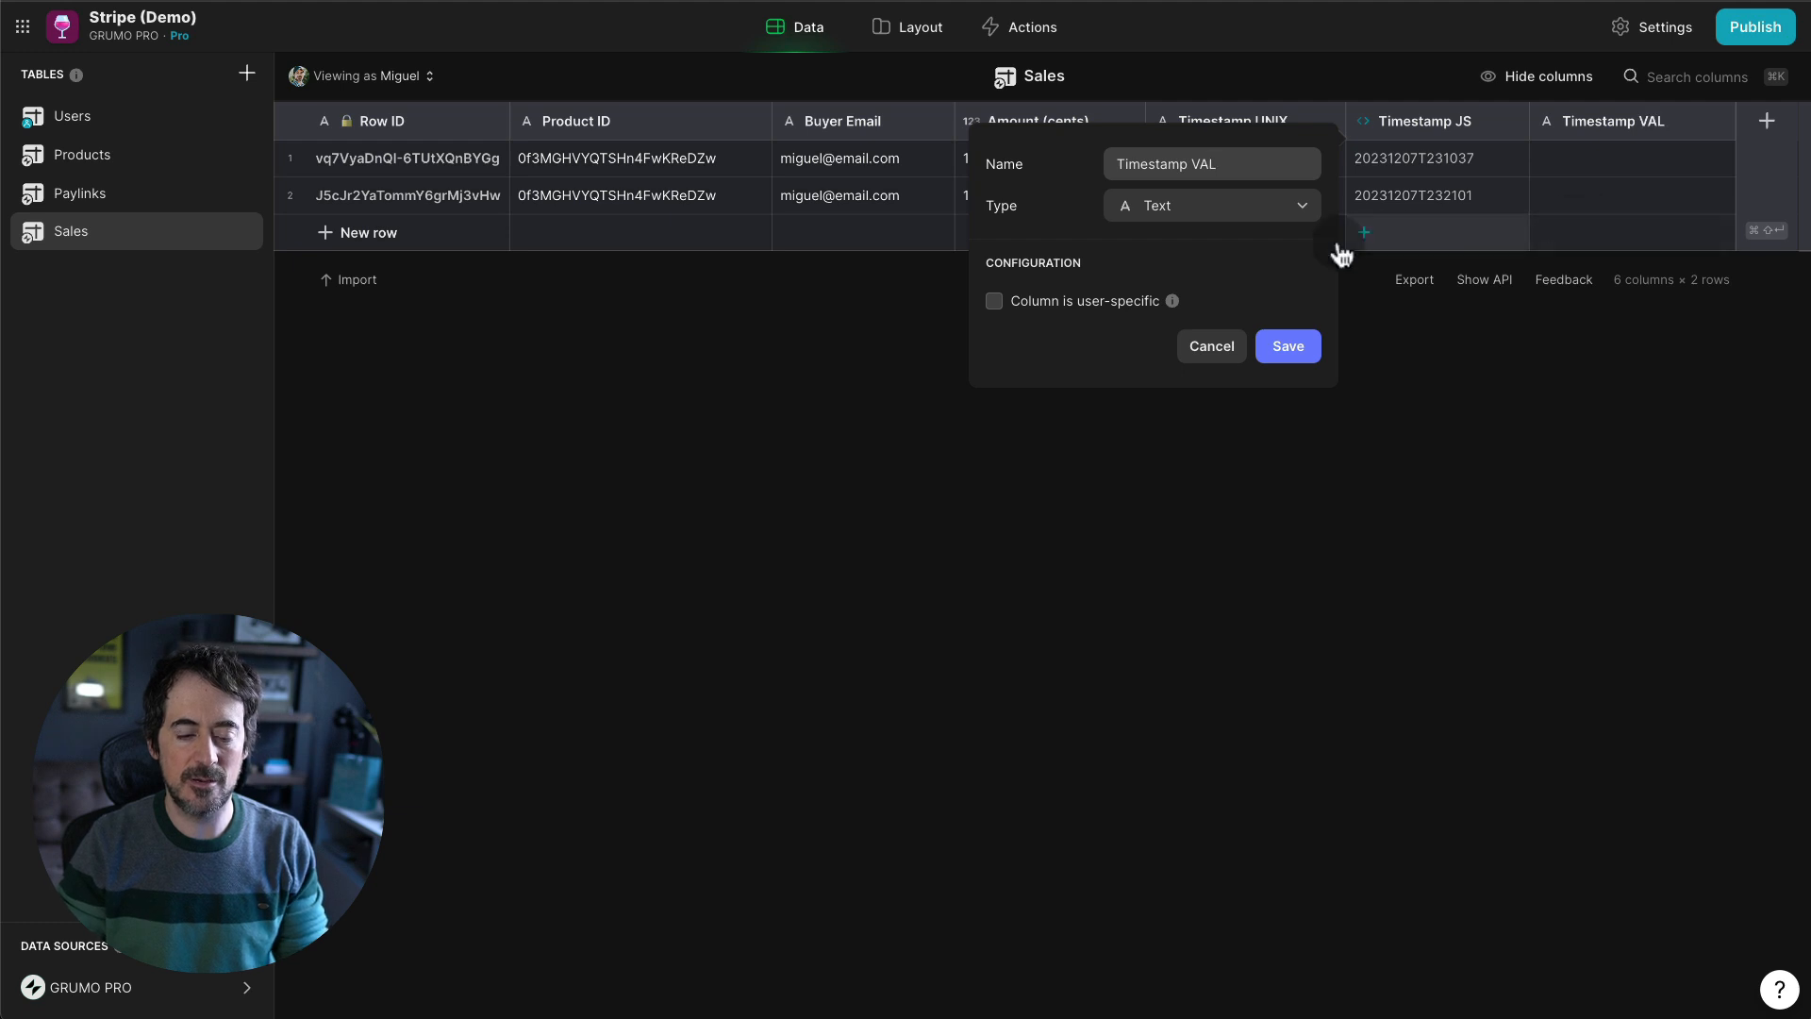
click(1204, 205)
text(text to da)
key(Return)
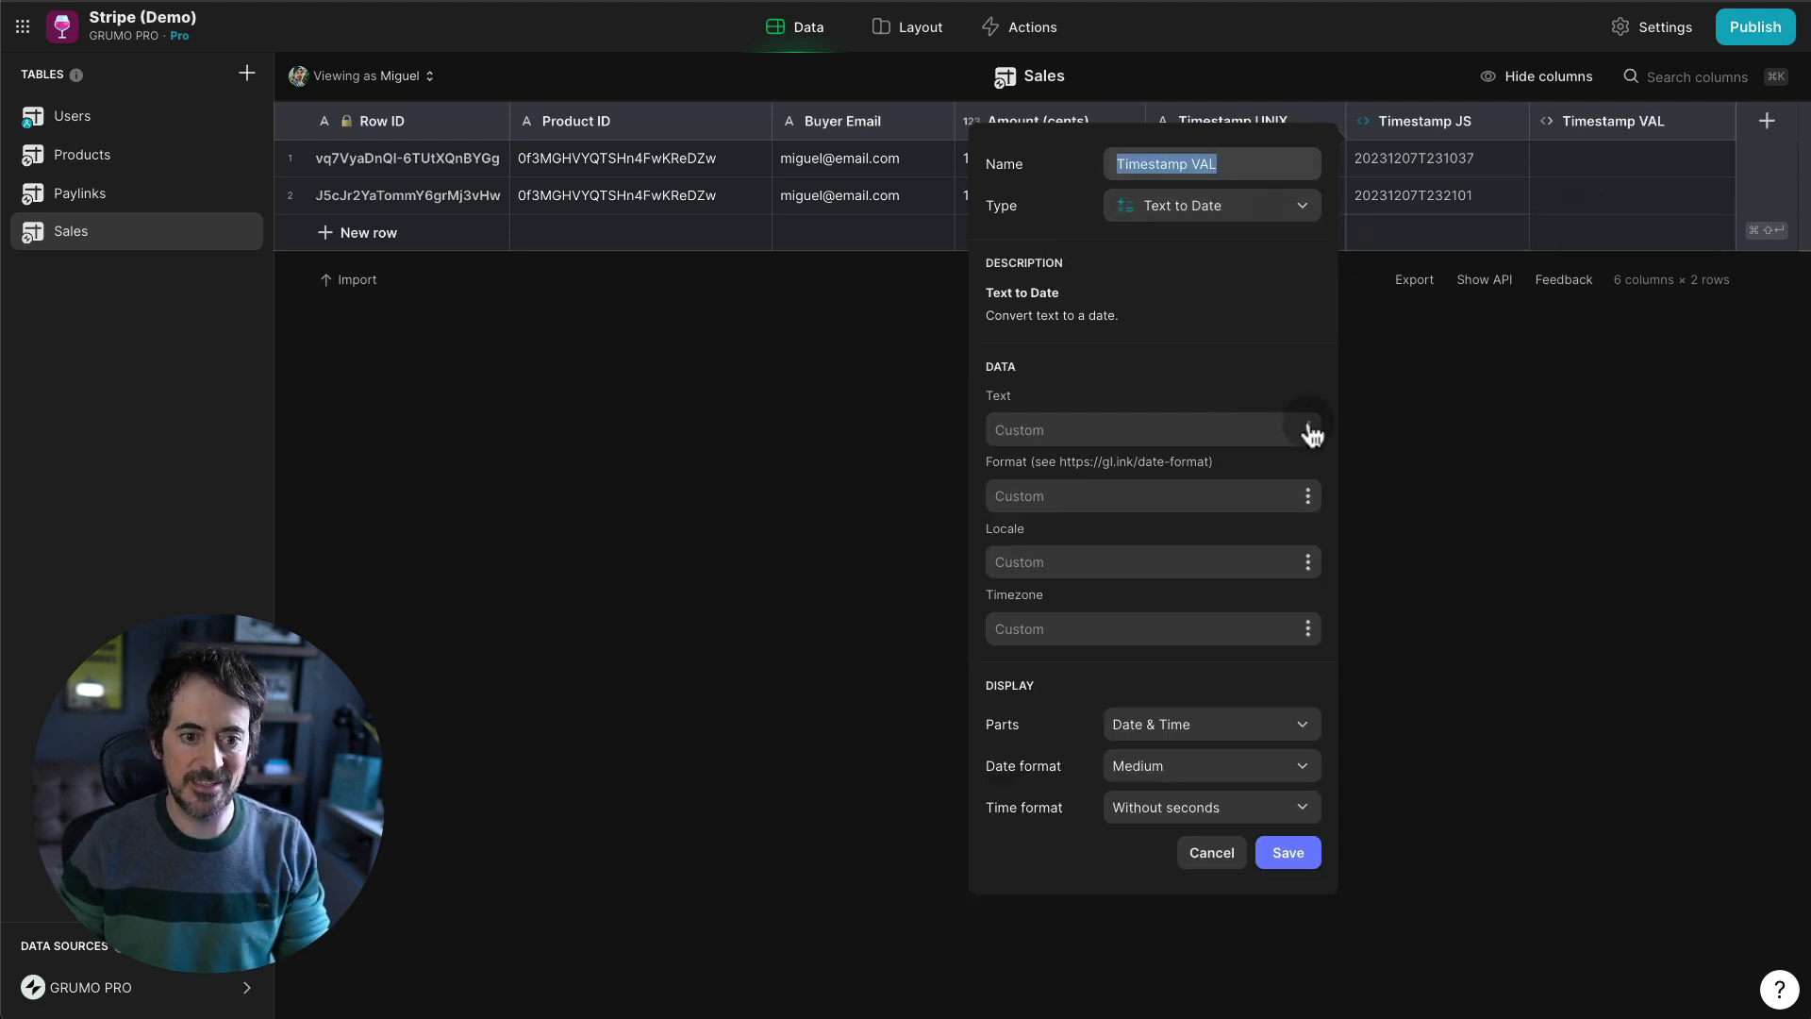
click(1309, 431)
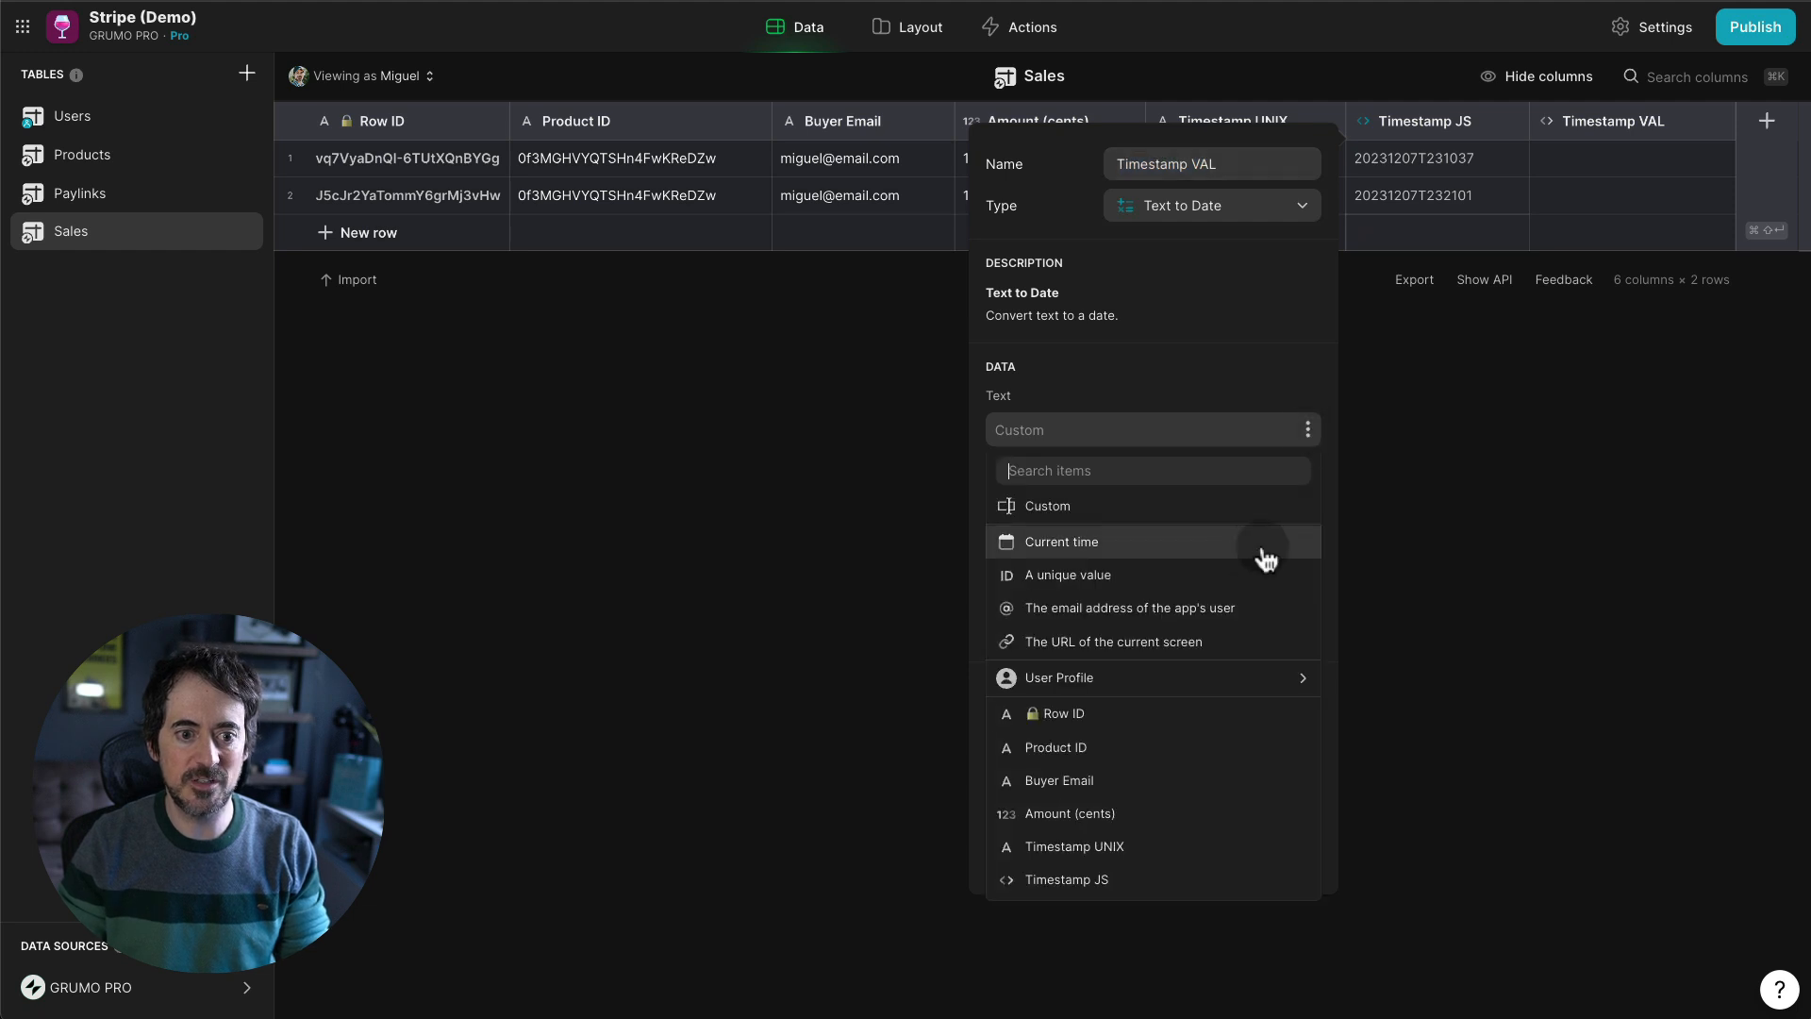
click(1107, 877)
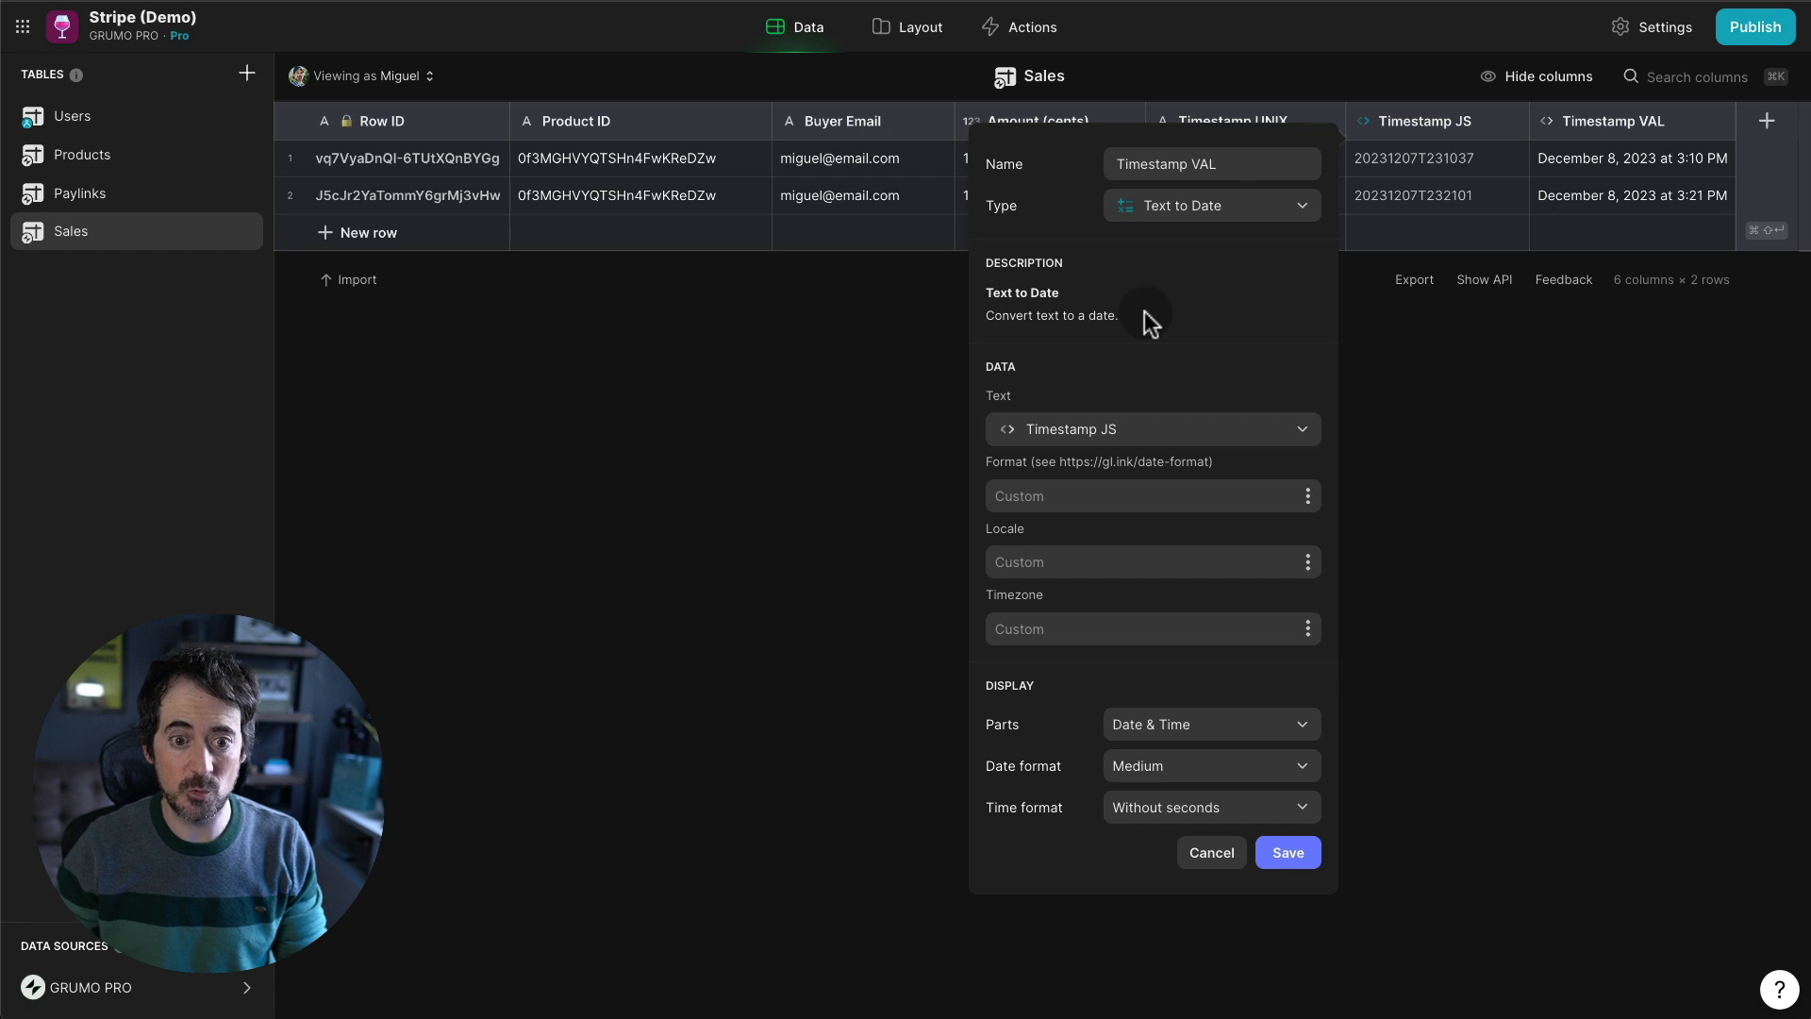
click(1224, 764)
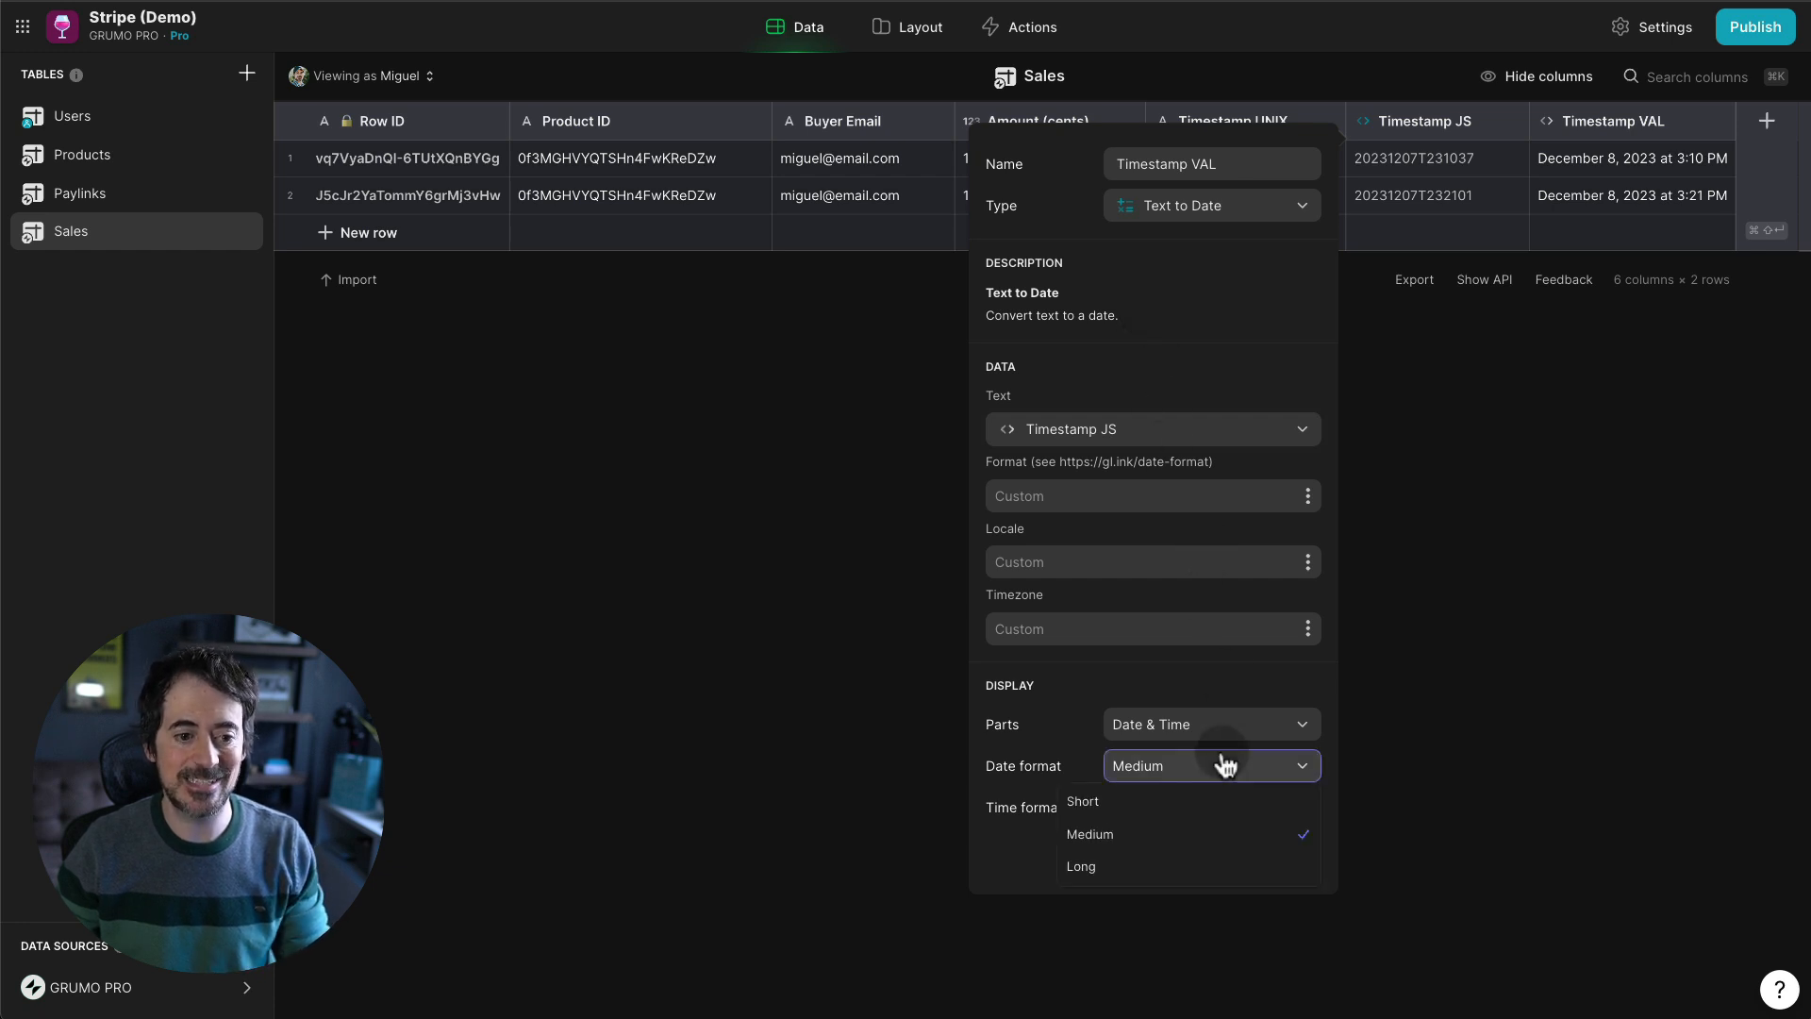
click(1168, 810)
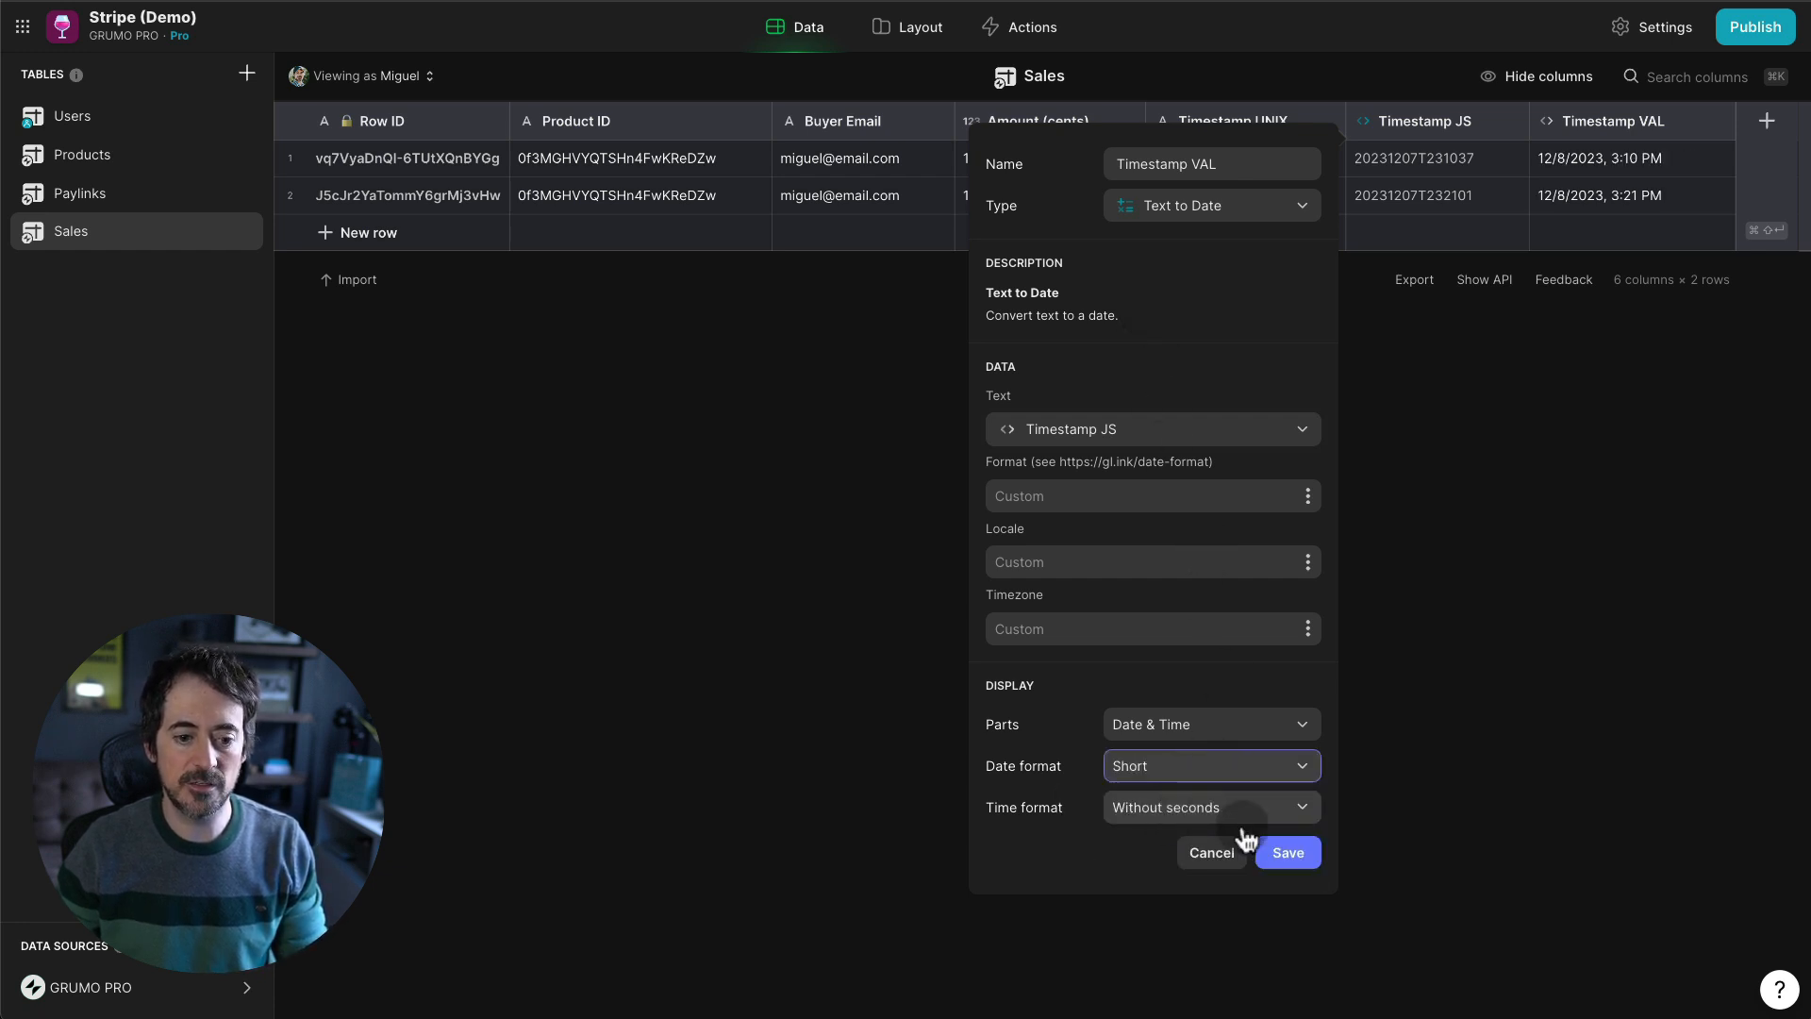
click(1285, 852)
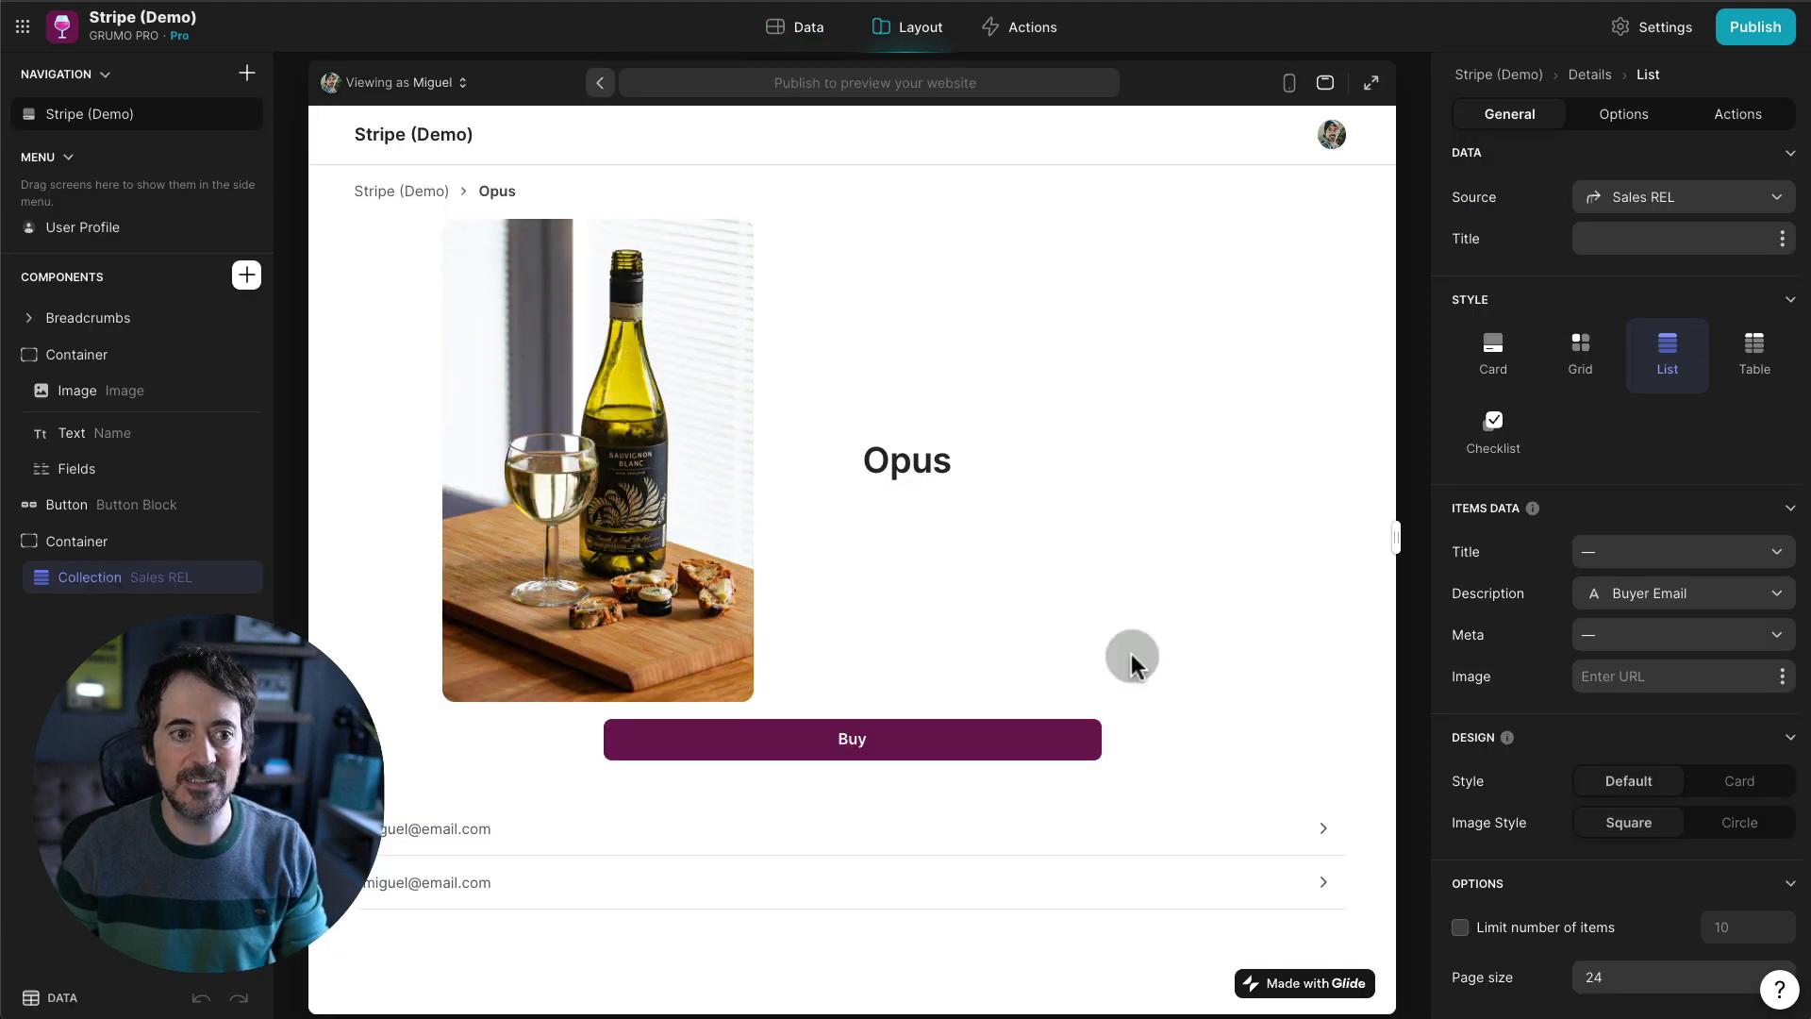
- Set each Opus sale row's meta line to Timestamp VAL
click(1735, 636)
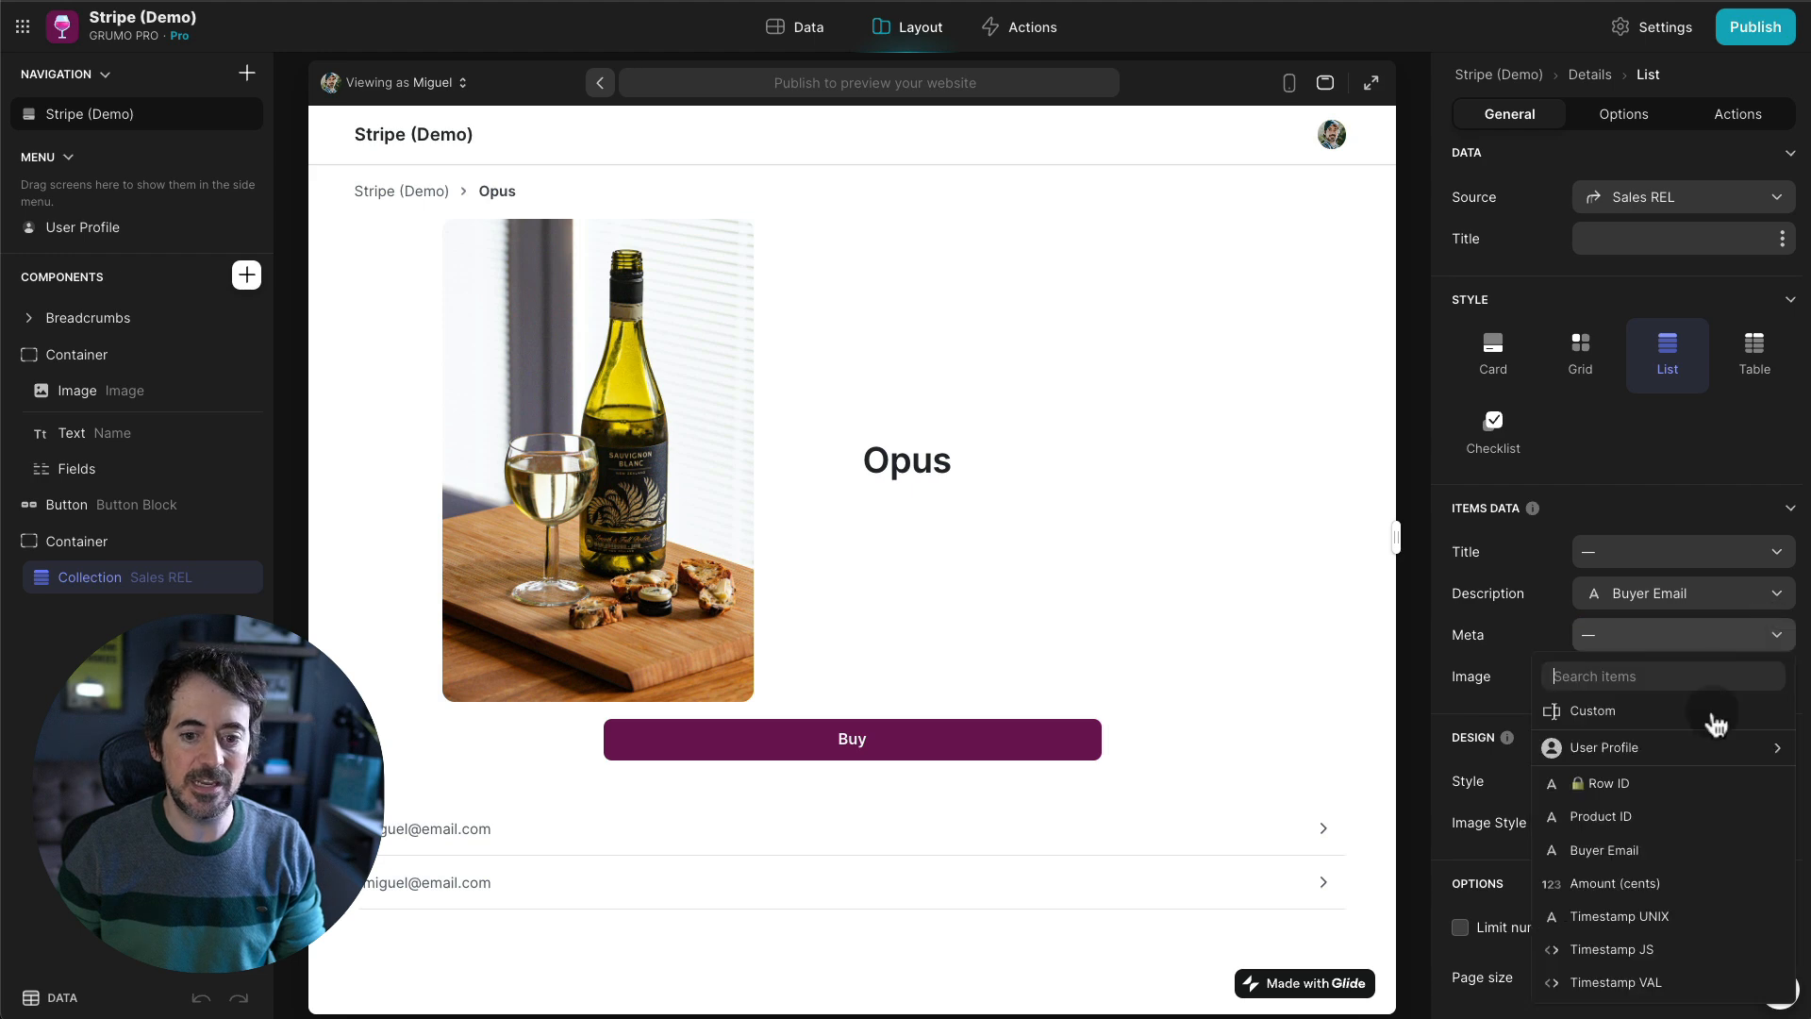
click(1637, 982)
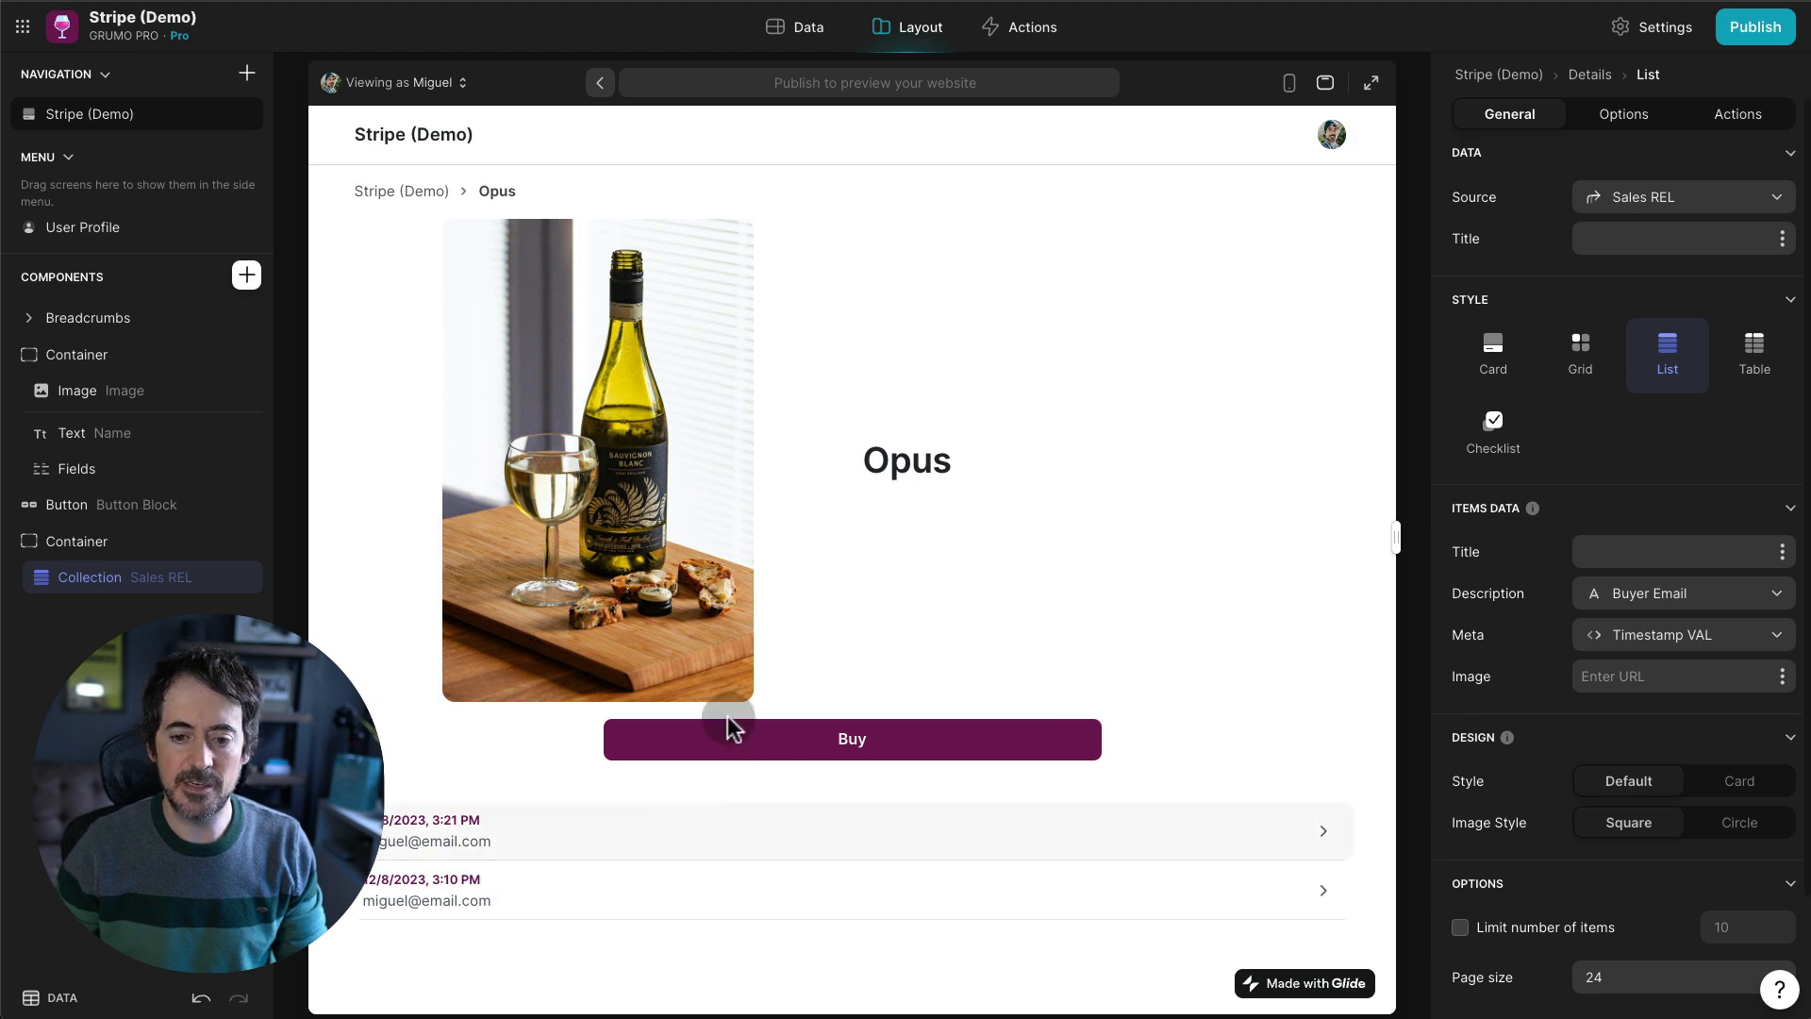
click(797, 27)
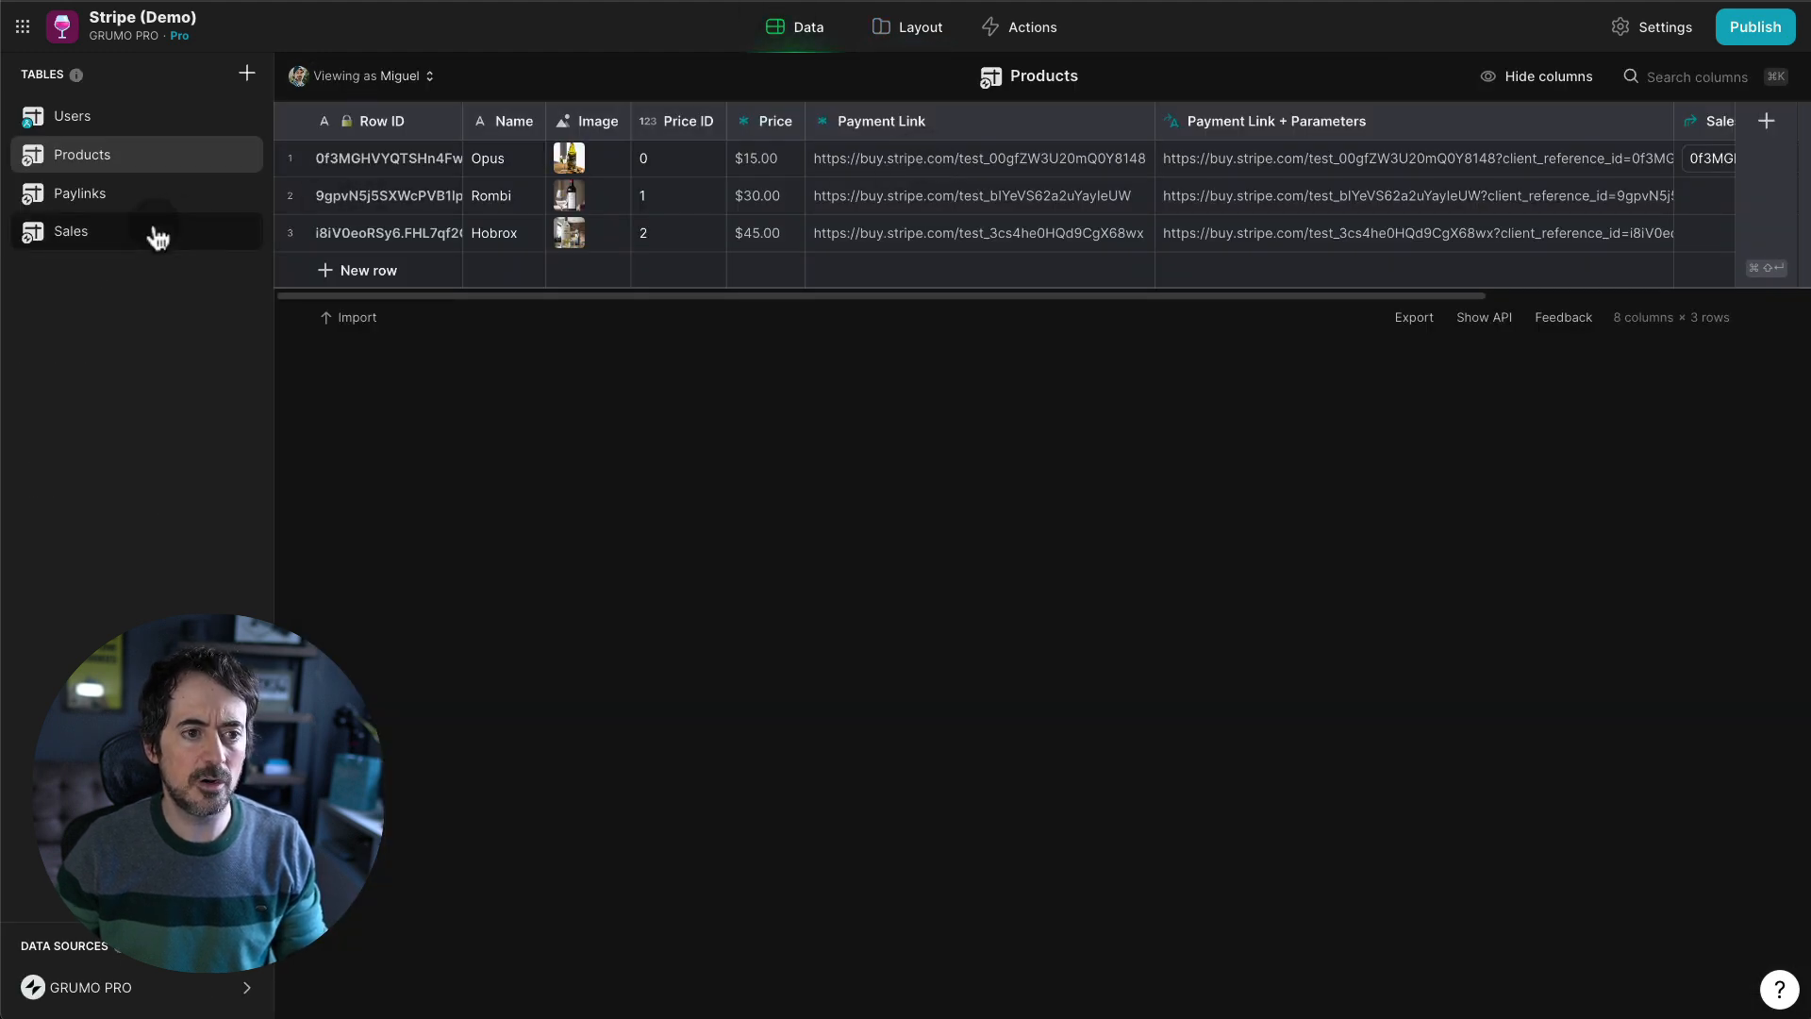
- Add an Amount Dollars Math column to Sales with the formula A/100
click(157, 239)
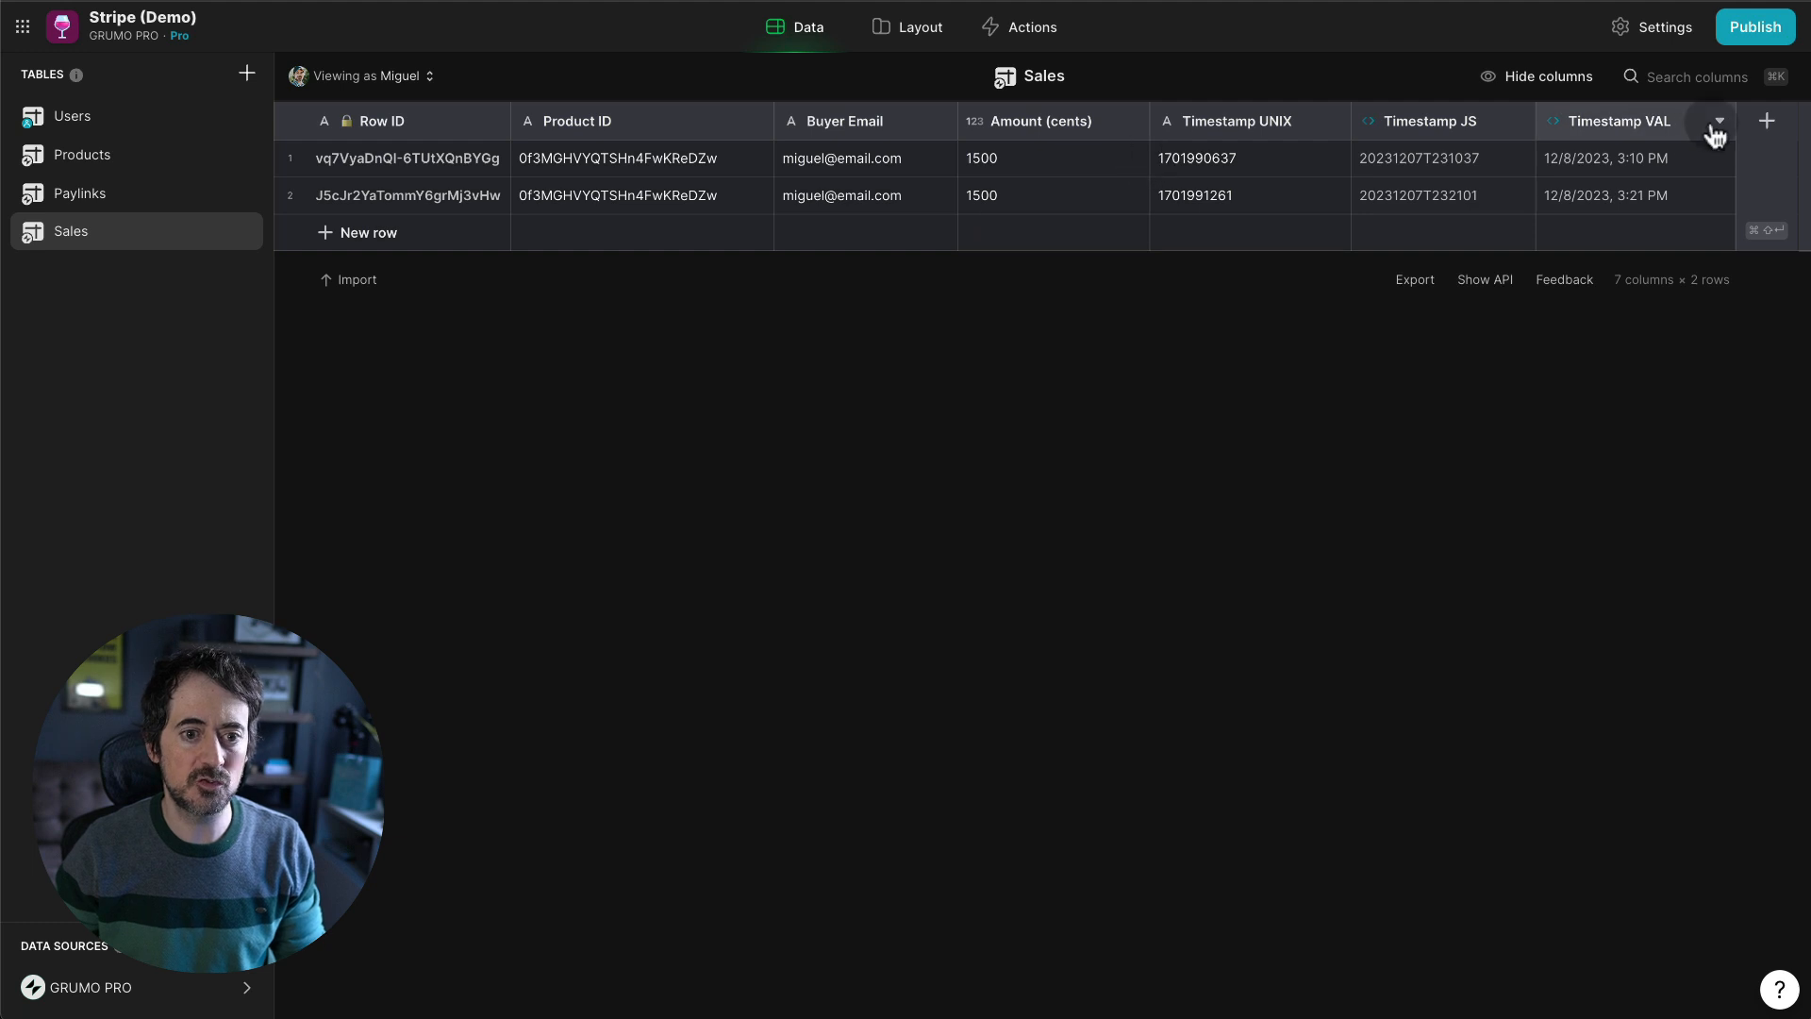
click(1771, 125)
text(Amo)
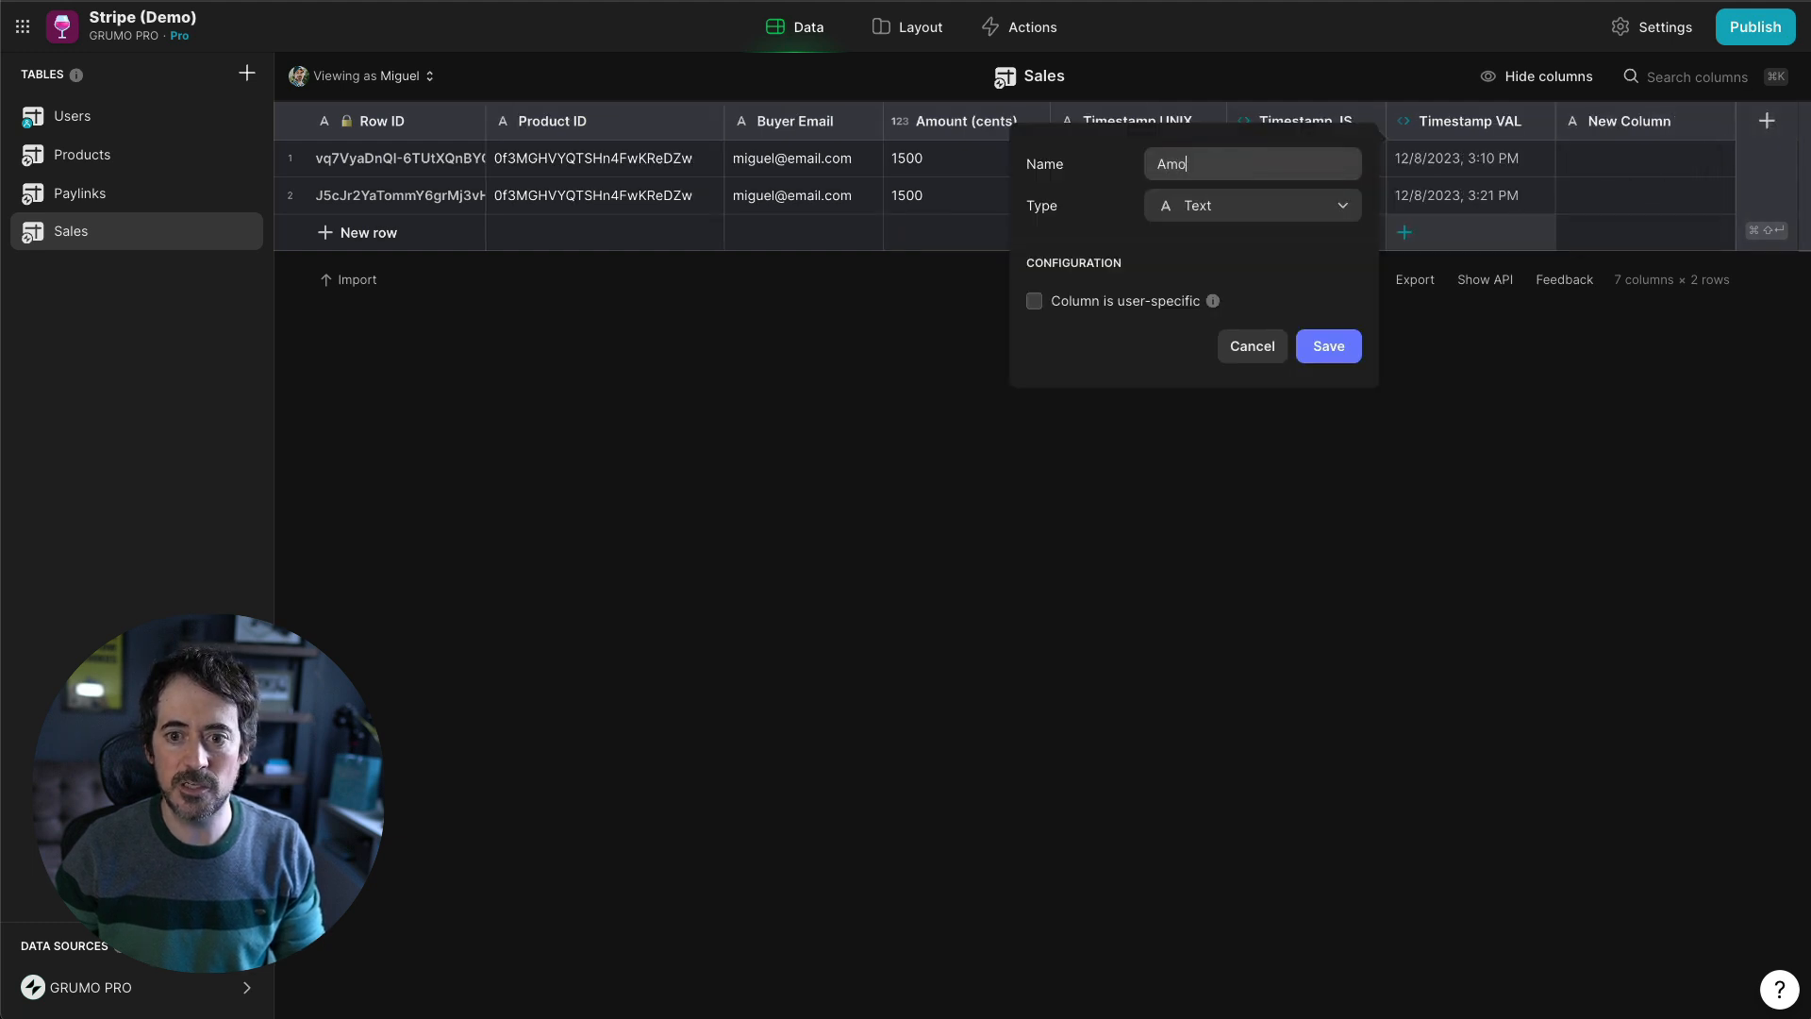
text(unt Dollars)
click(1253, 209)
text(math)
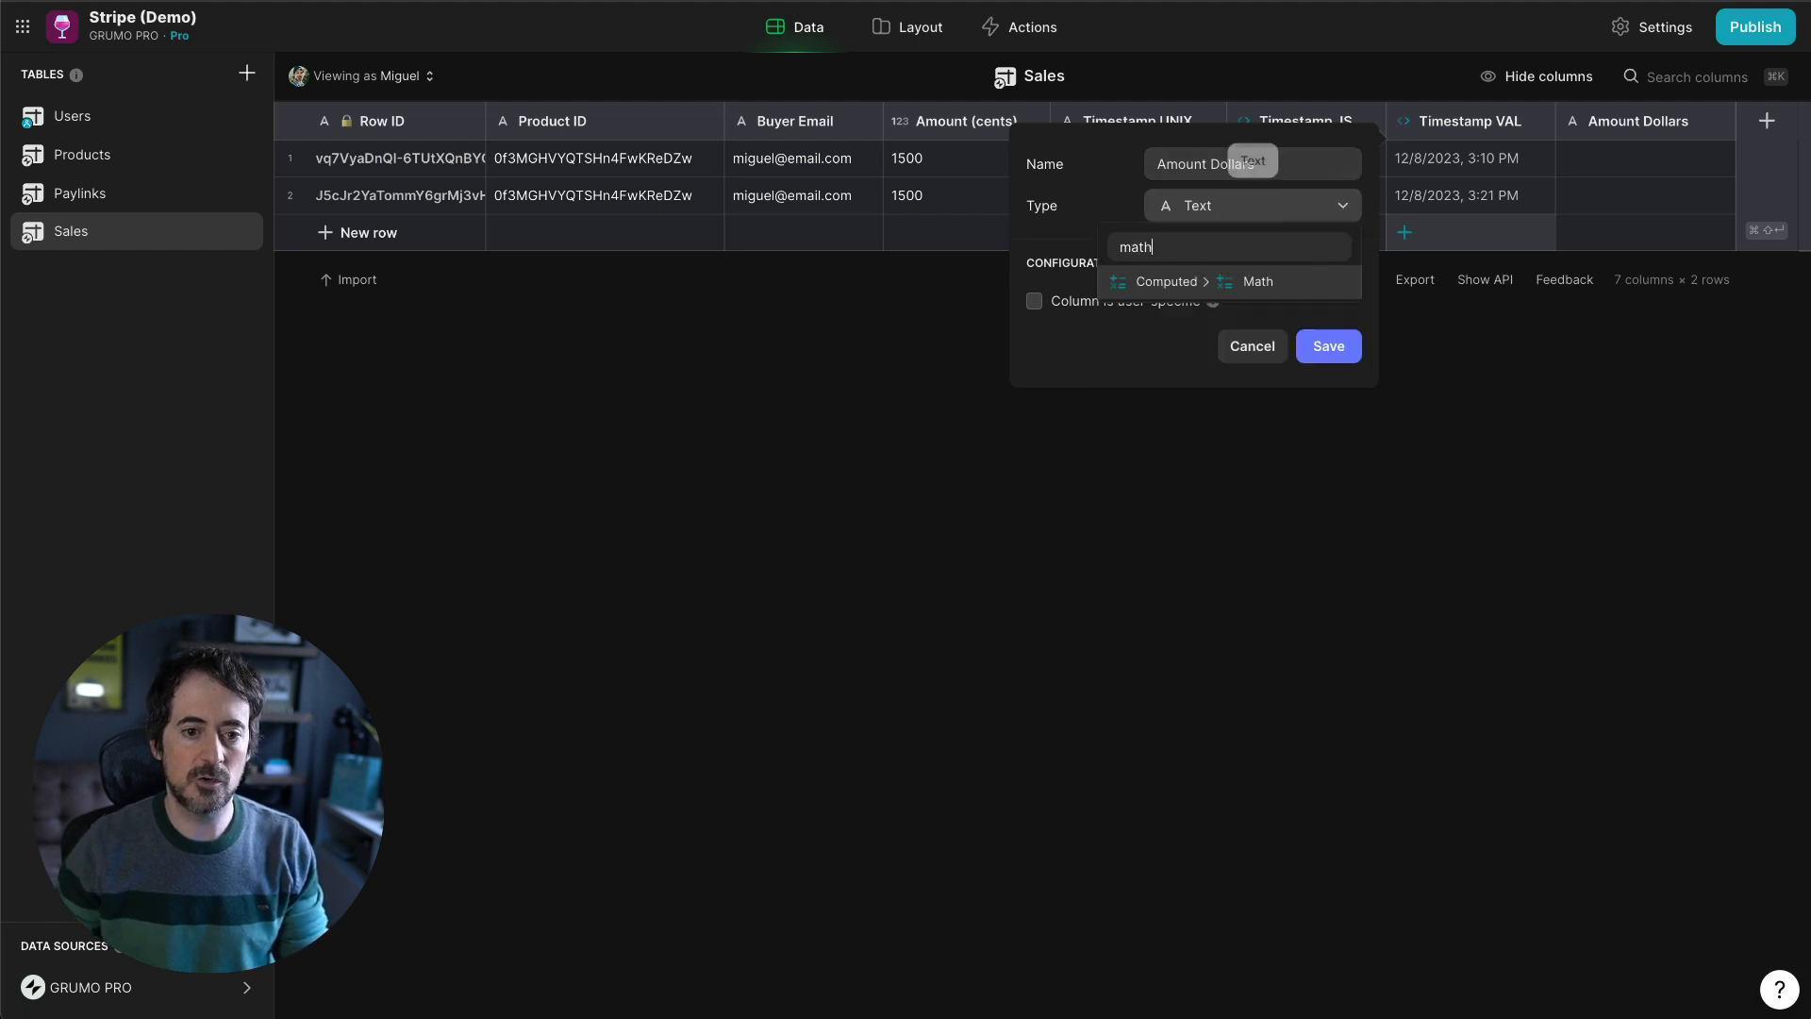
key(Return)
click(1113, 318)
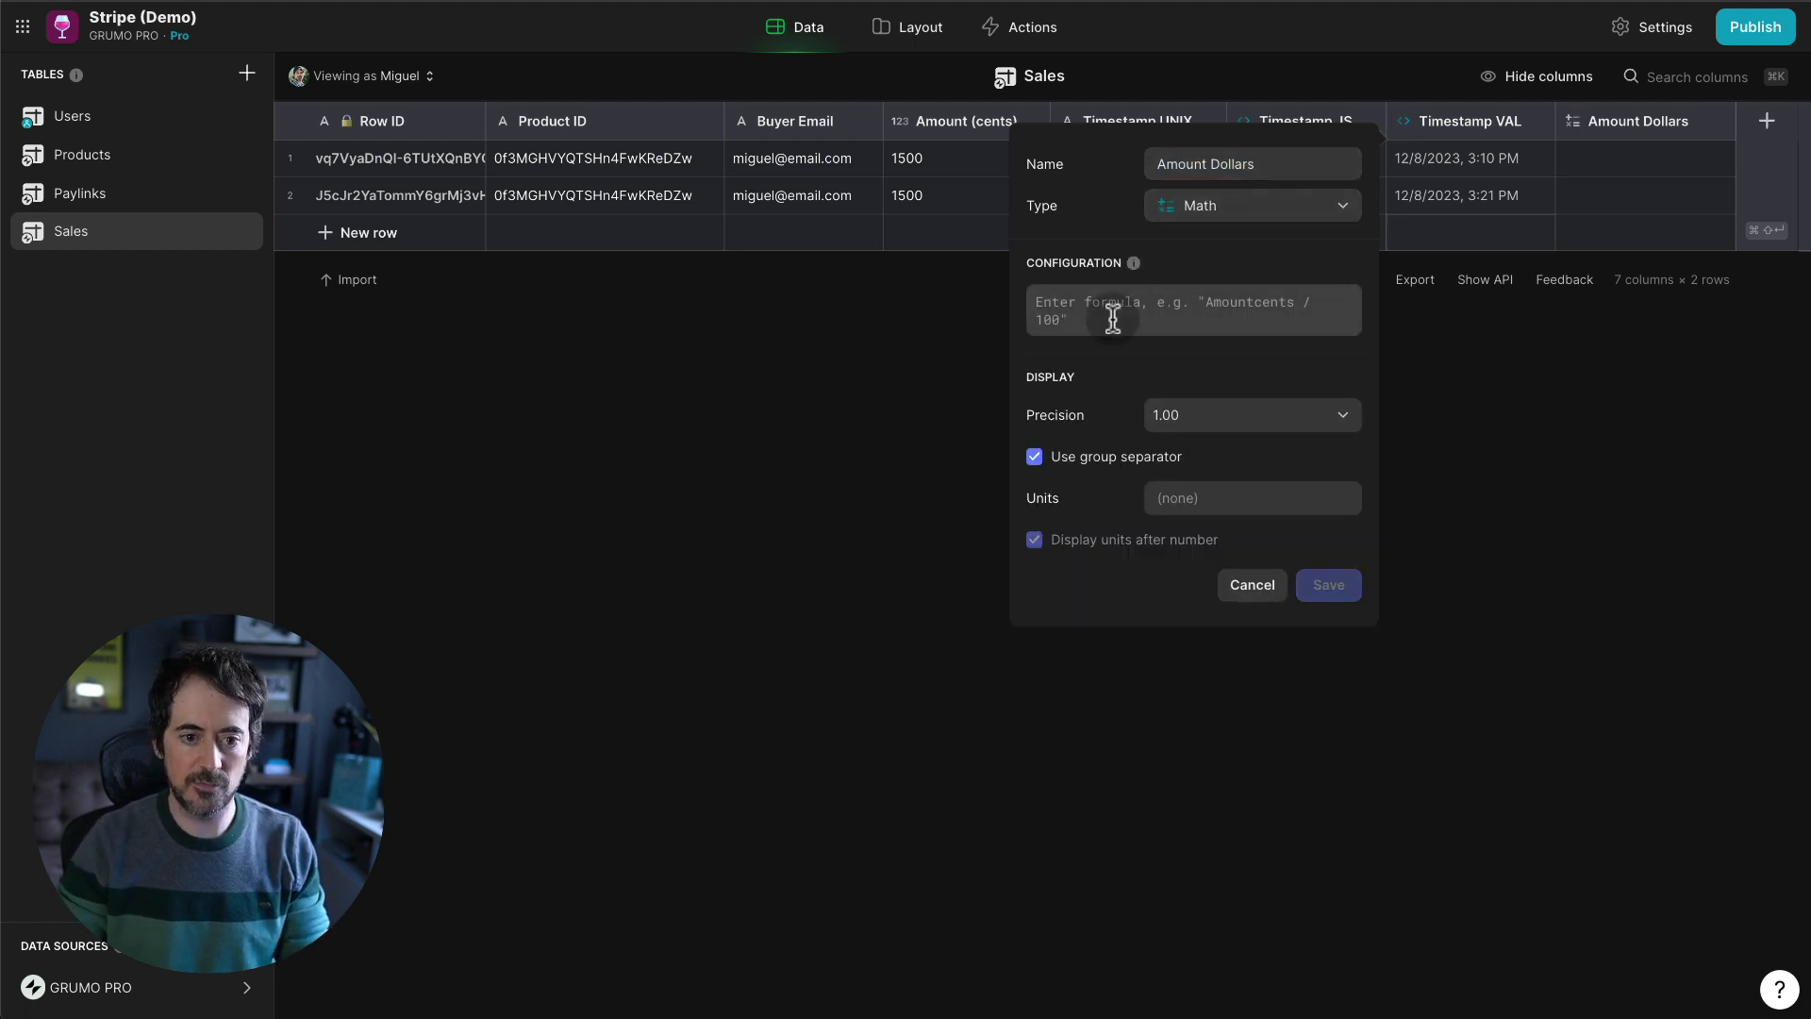
text(A/100)
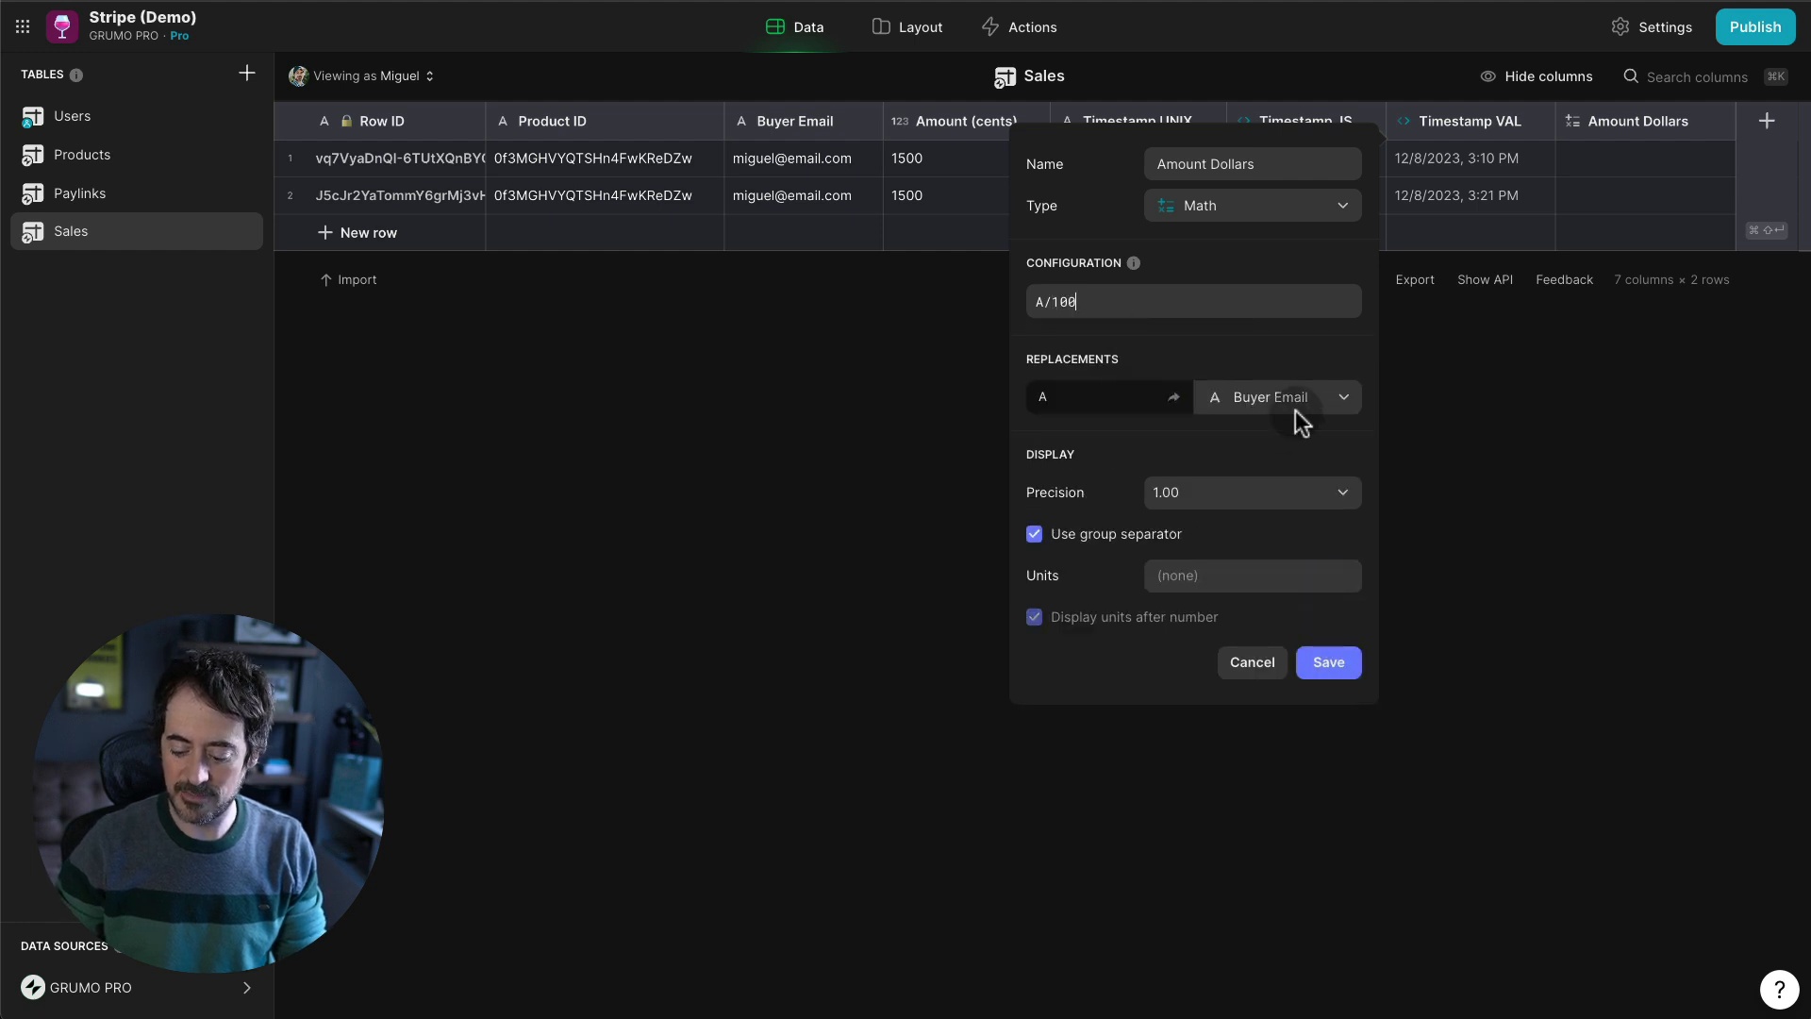
- Map A to Amount (cents), prefix $ as the unit, and save the column
click(1295, 411)
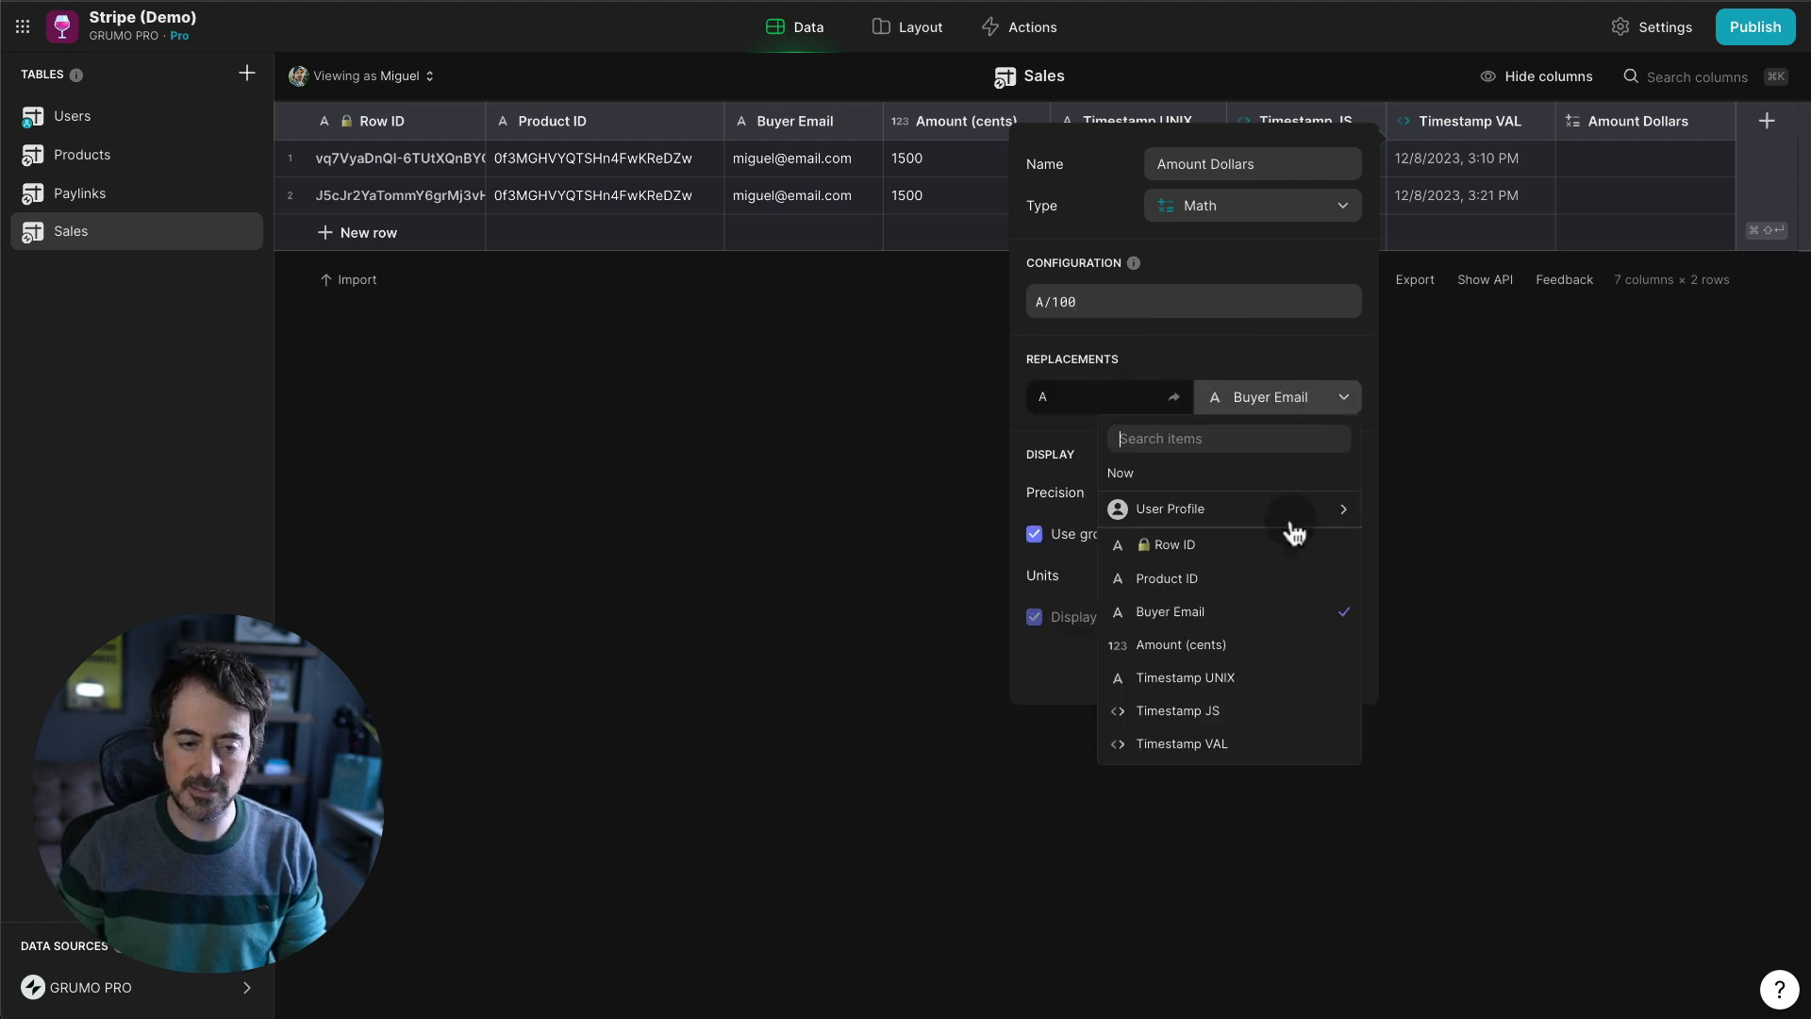
click(1238, 658)
click(1185, 574)
text($)
click(1035, 617)
click(1329, 662)
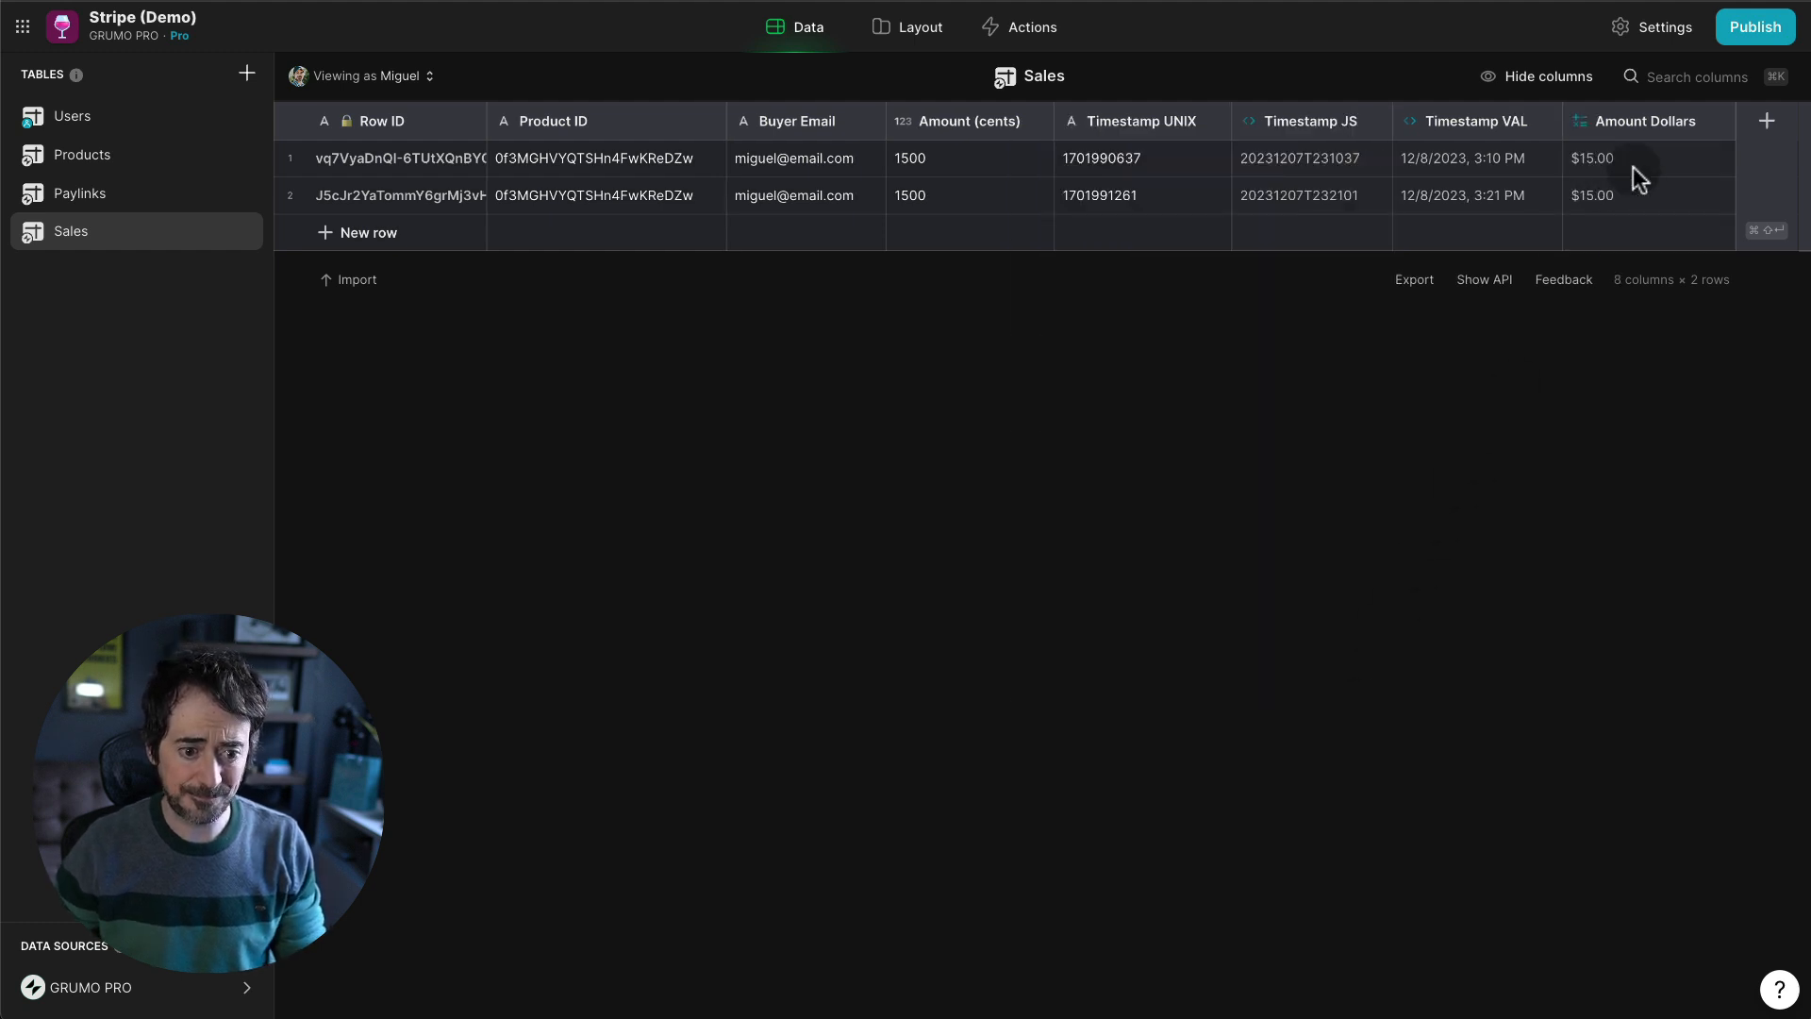
- In Layout, title each sale in the Opus sales list with its Amount Dollars
click(911, 26)
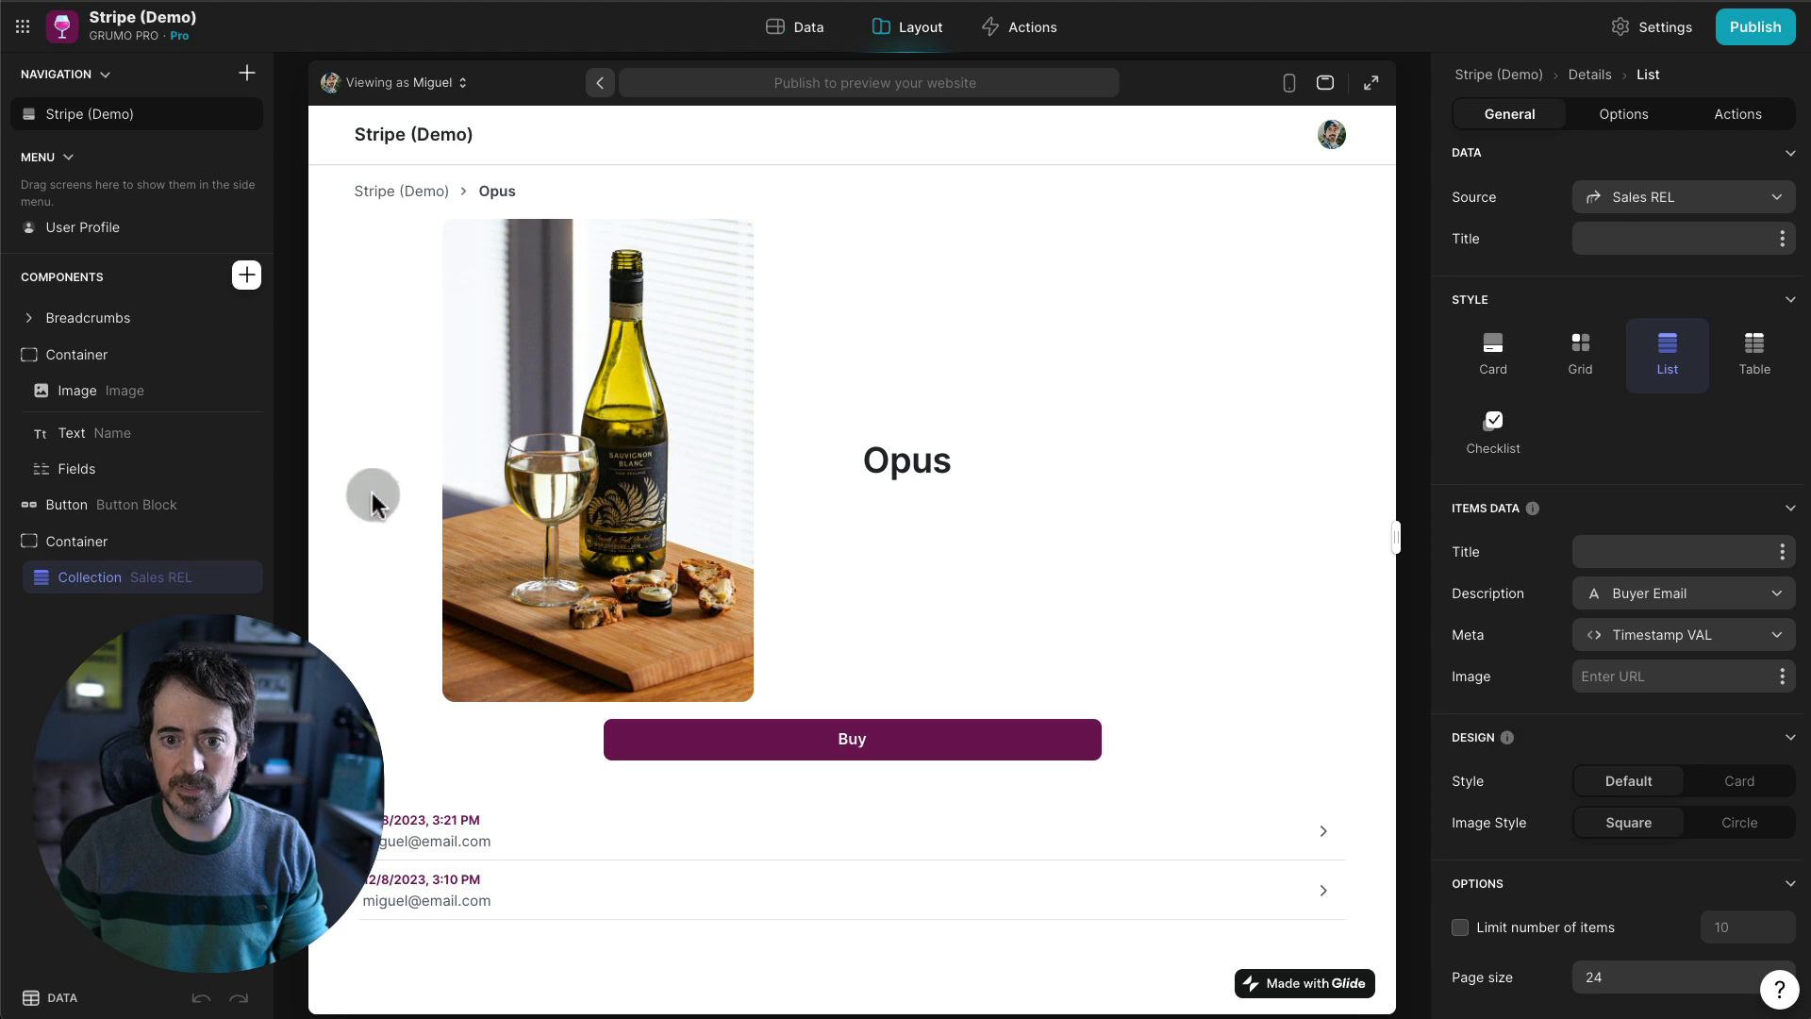
click(1787, 558)
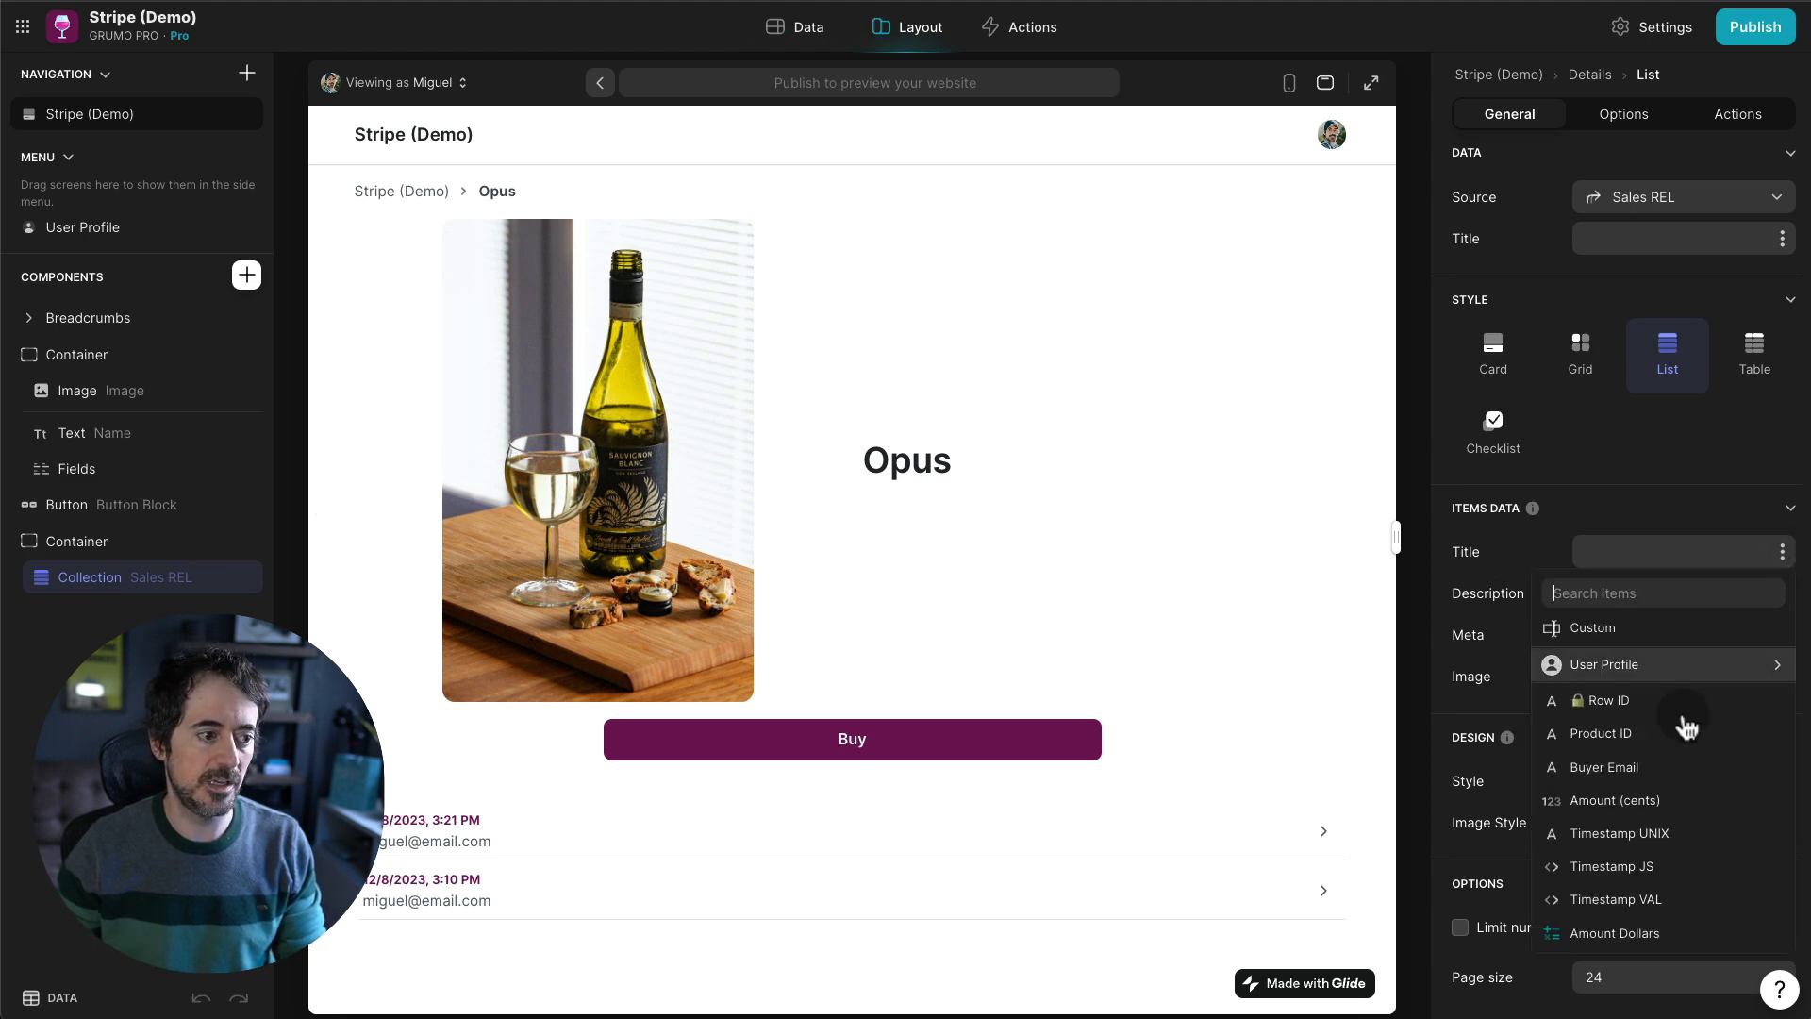
click(1631, 939)
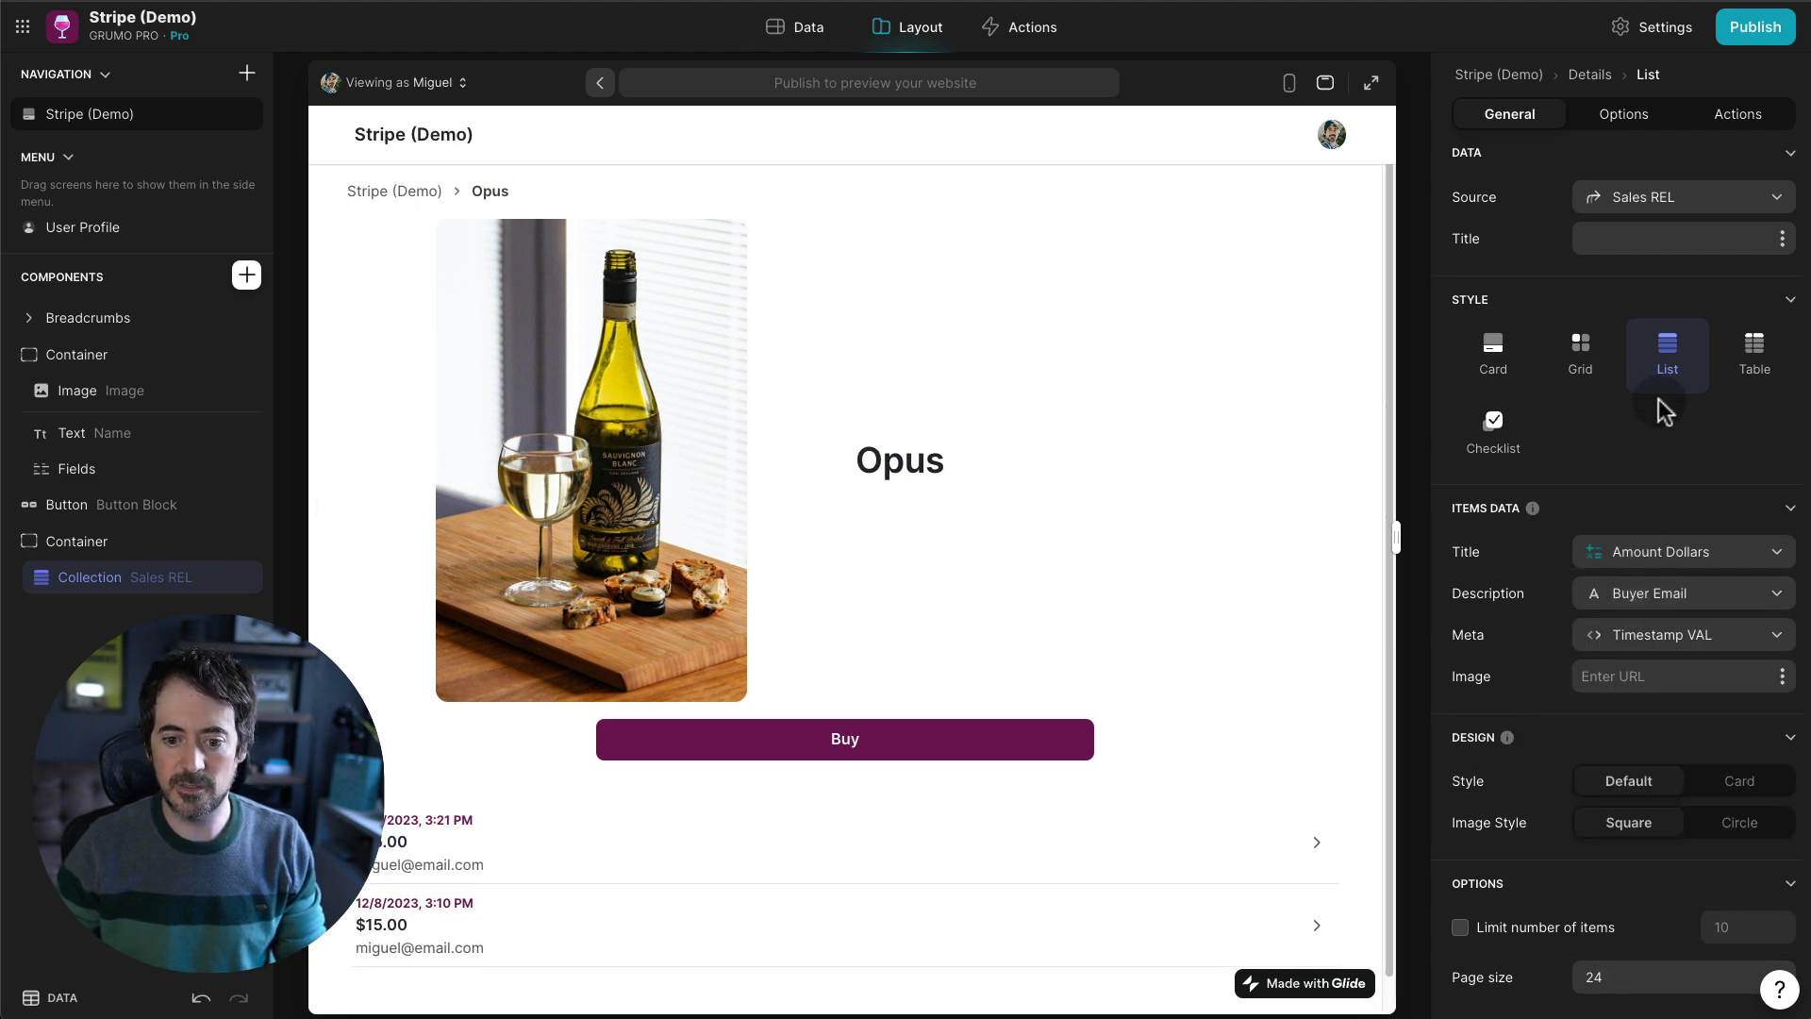
- Sort the sales list by Timestamp UNIX in descending (Z→A) order
click(1743, 120)
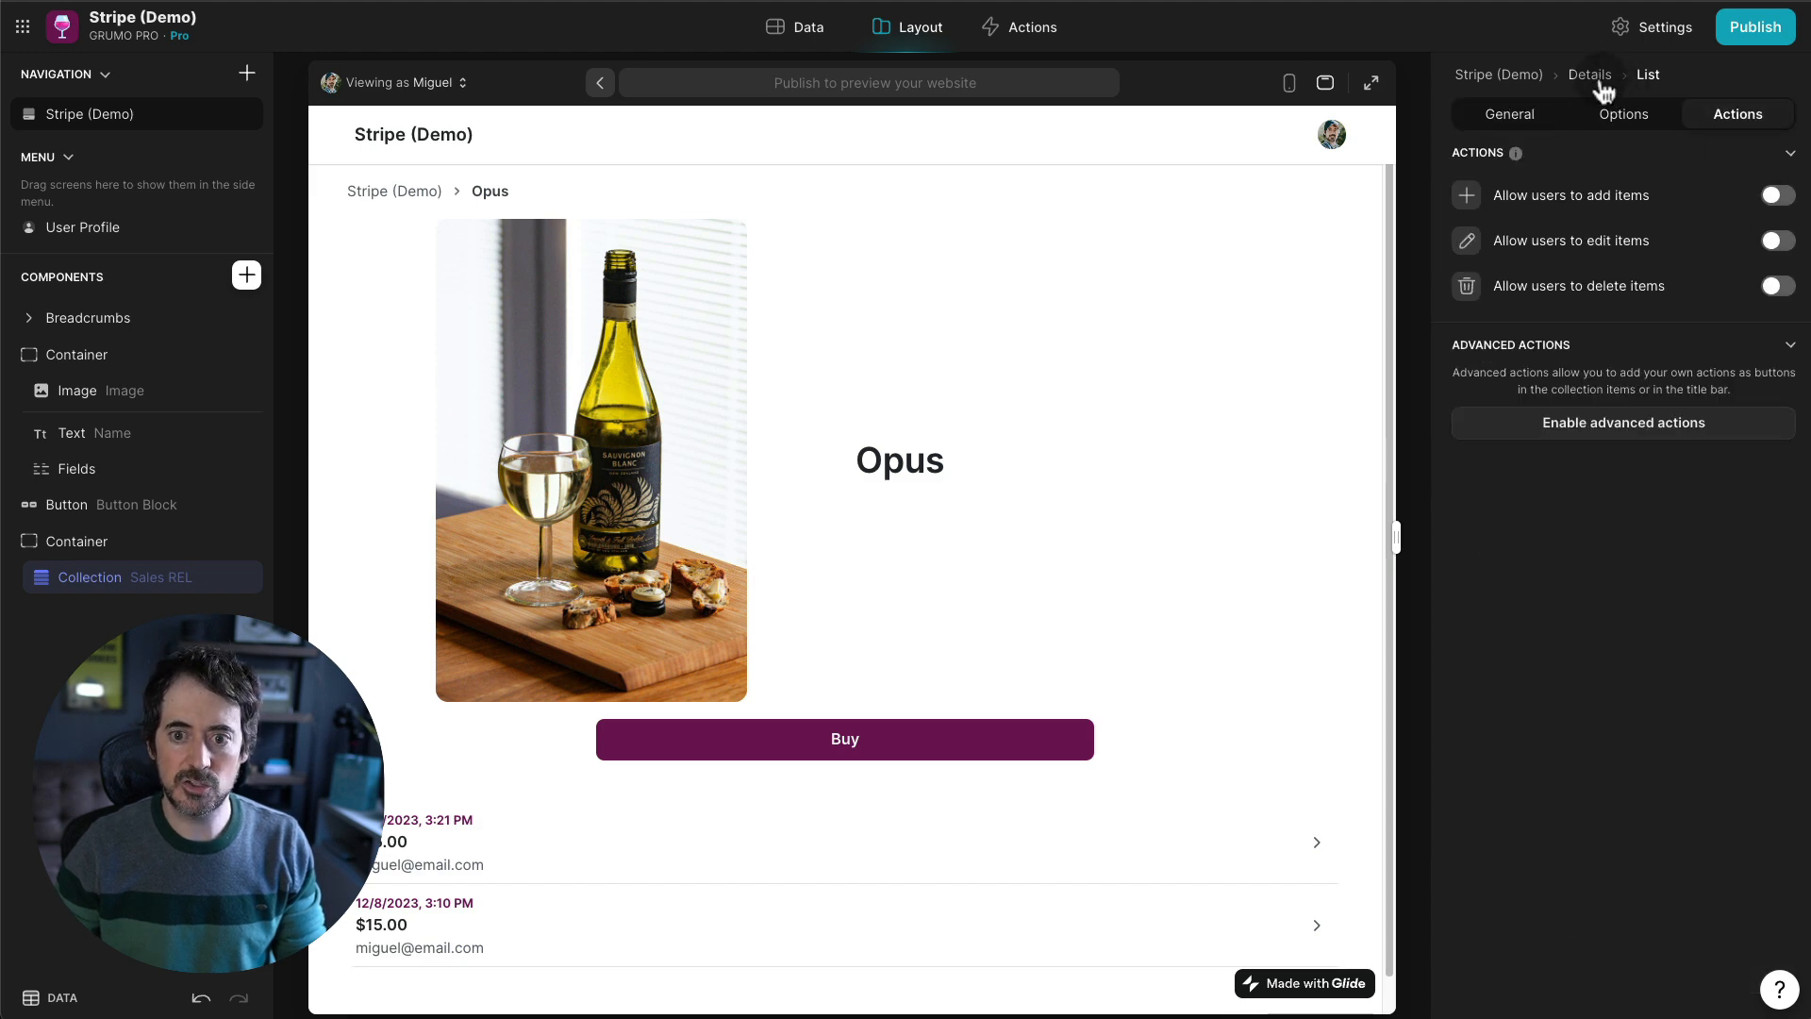
click(1618, 118)
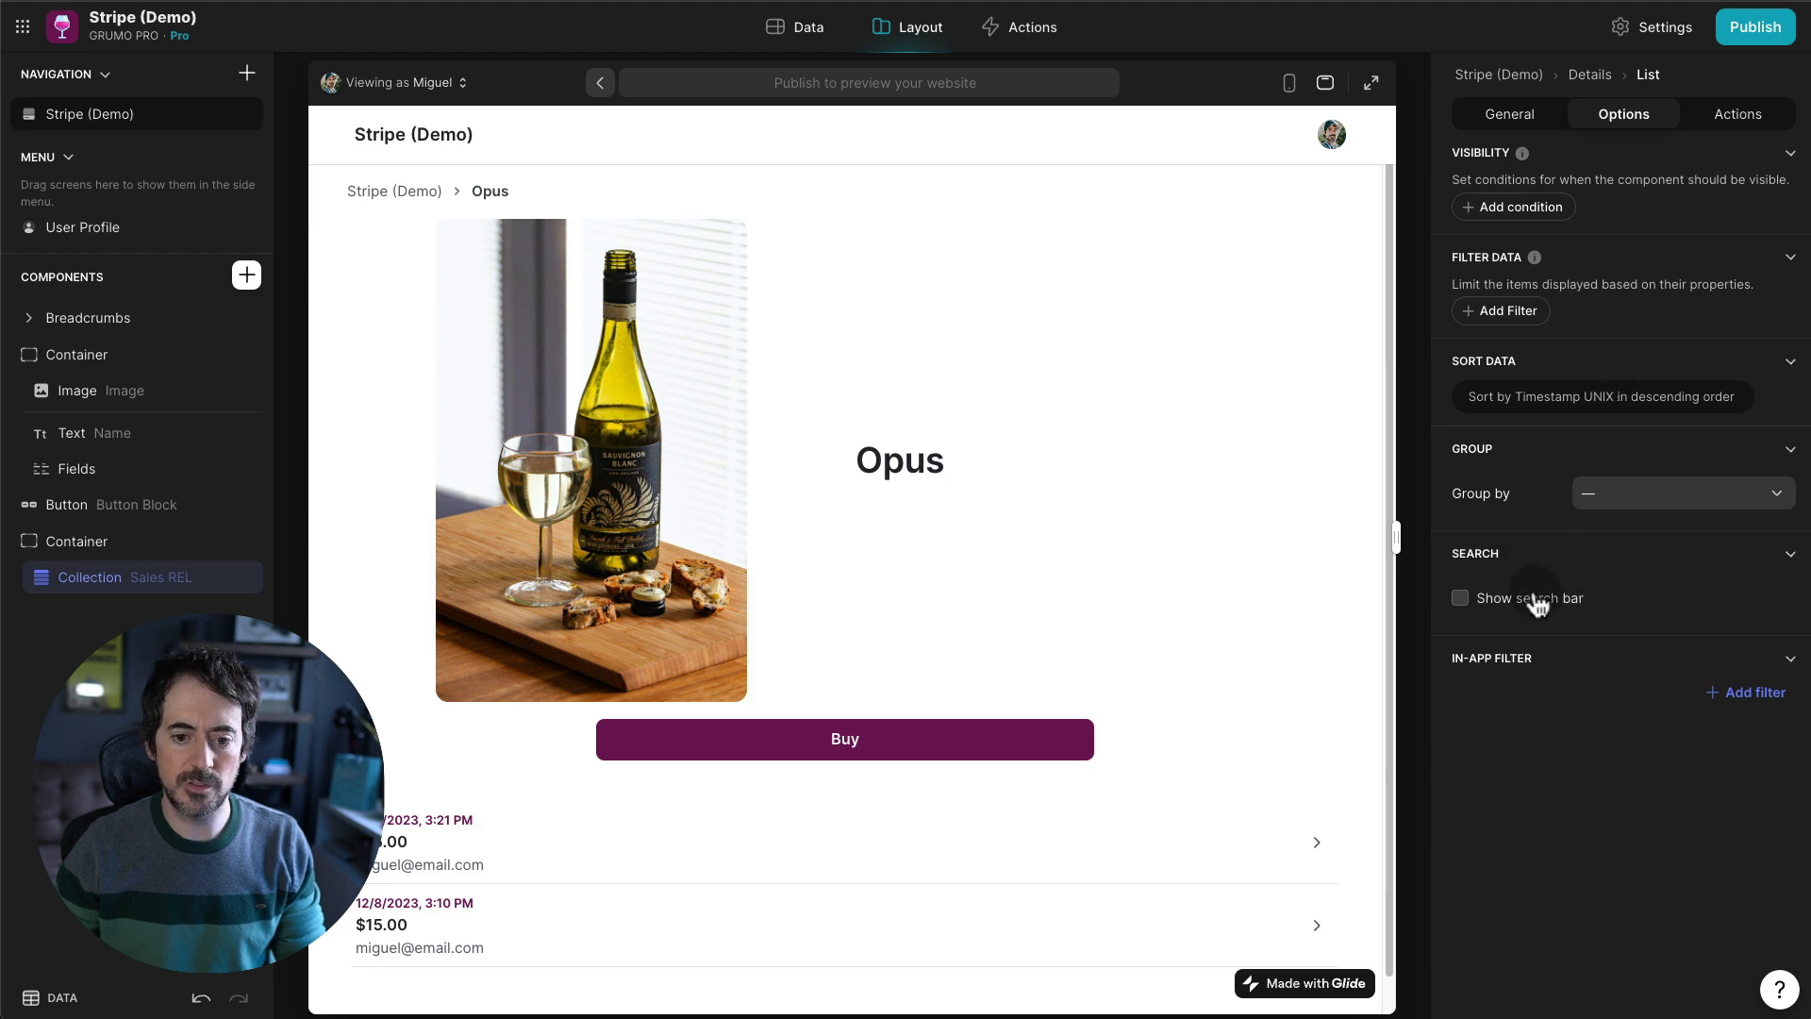
click(1552, 401)
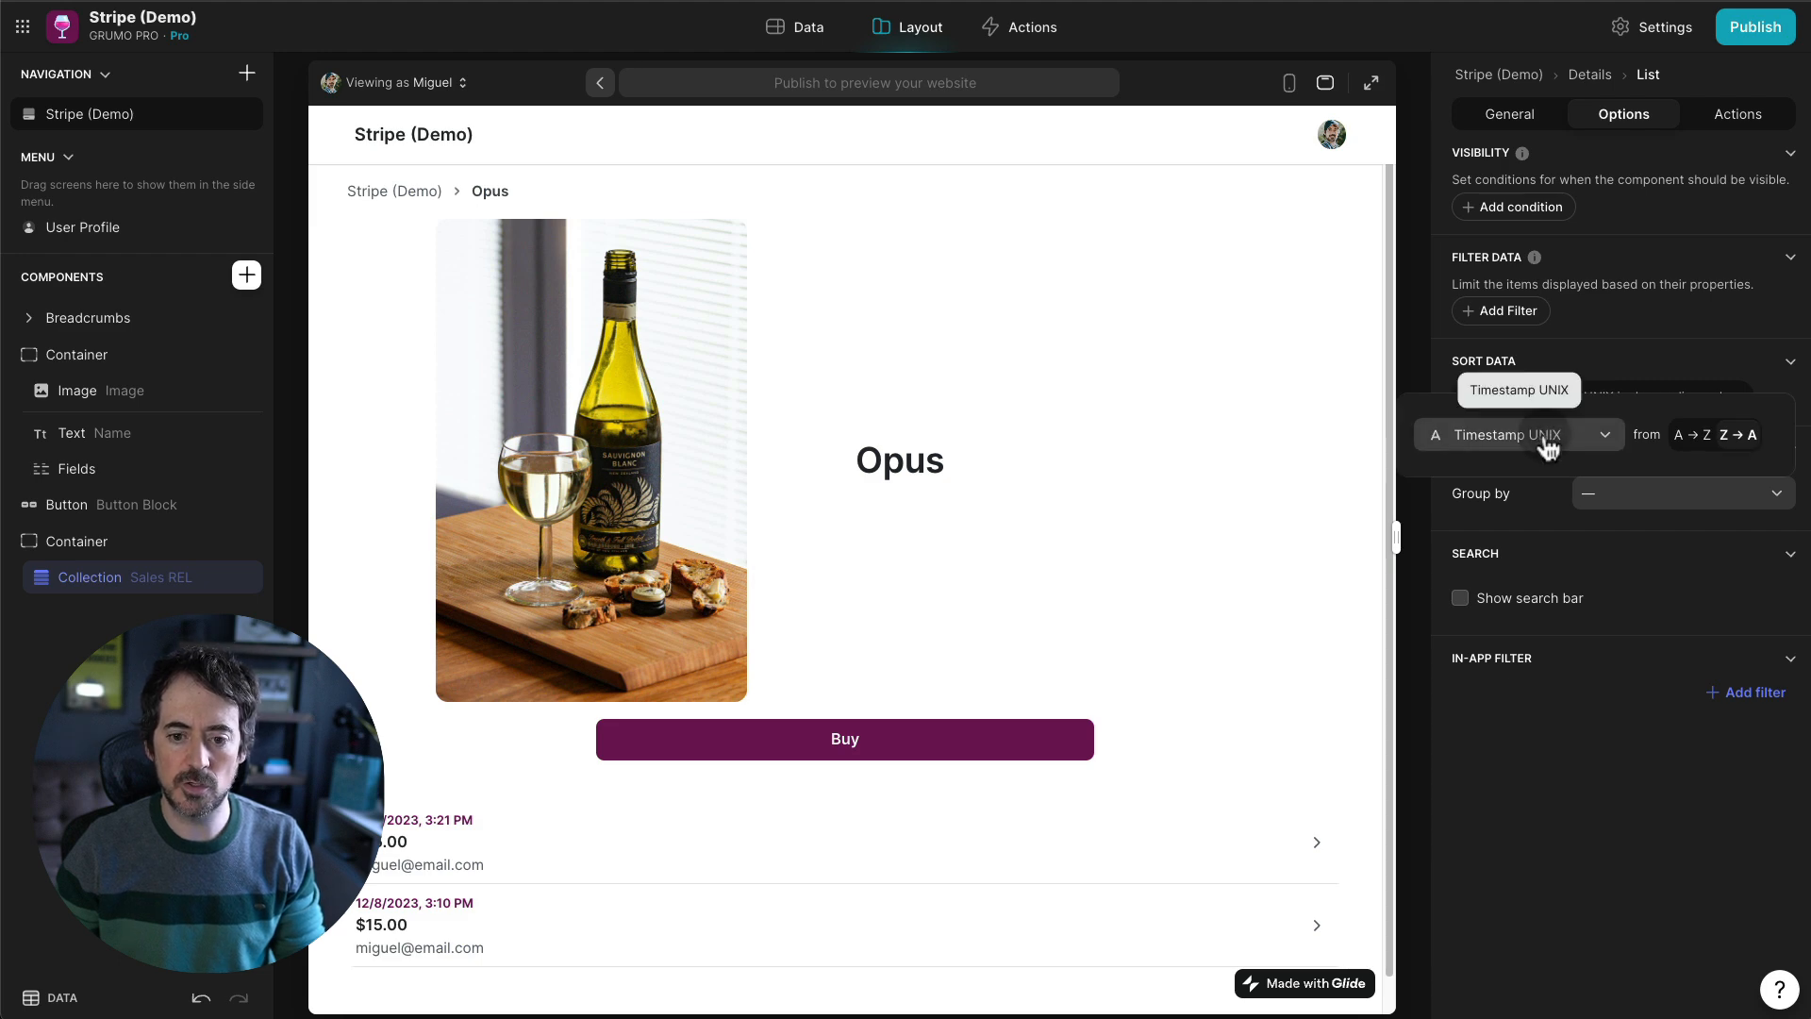
click(855, 844)
click(415, 728)
scroll(383, 703, down, 1)
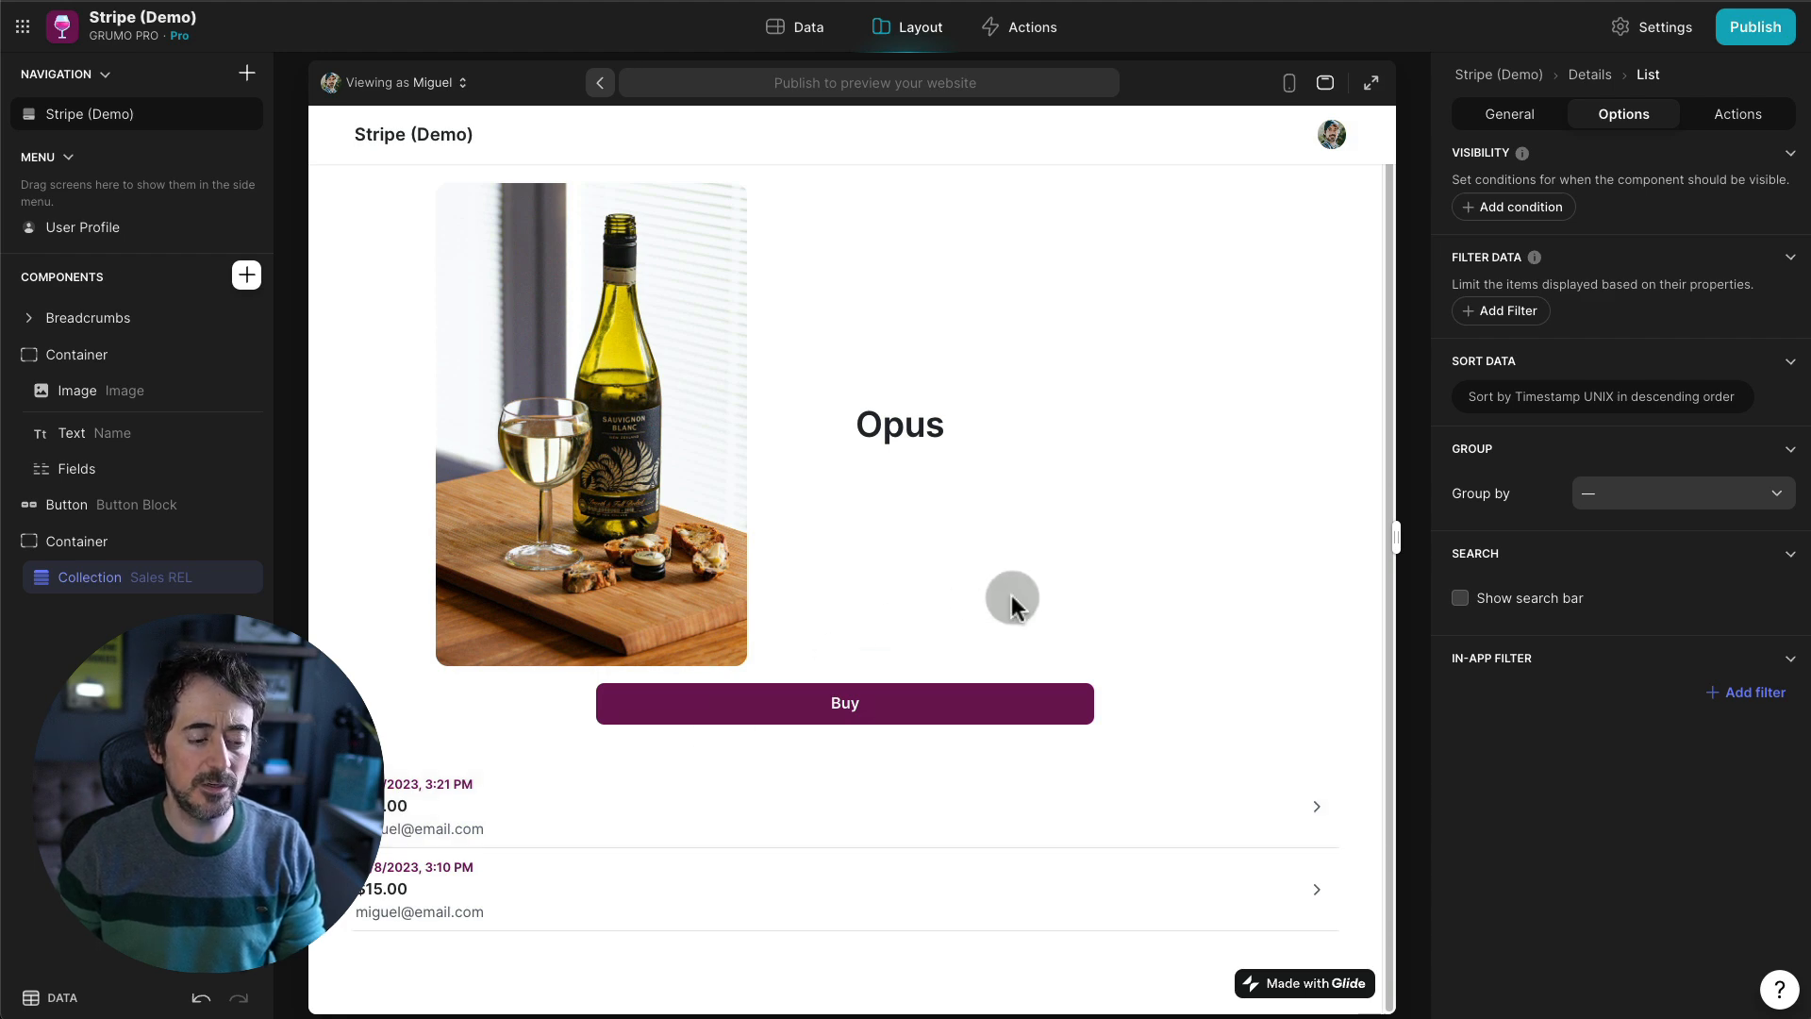
click(79, 472)
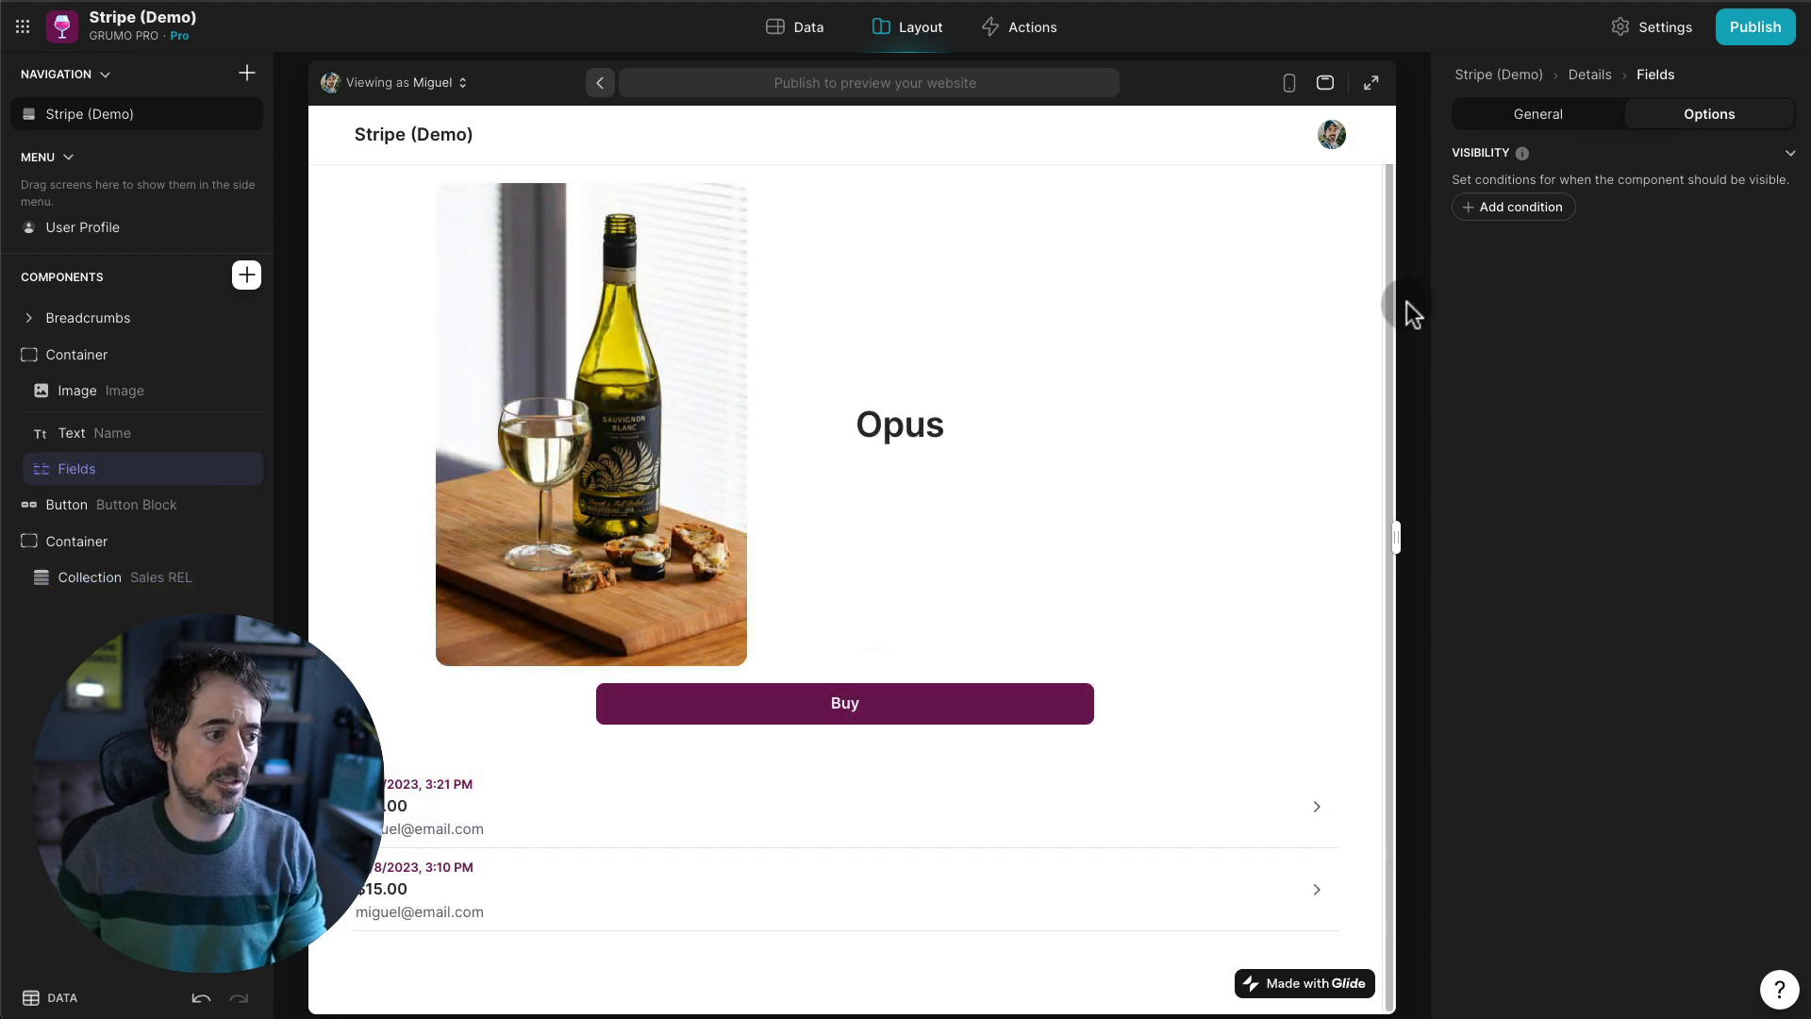
- Show the product fields only when Name isn't empty, with the field linked to Price
click(1513, 207)
click(1560, 116)
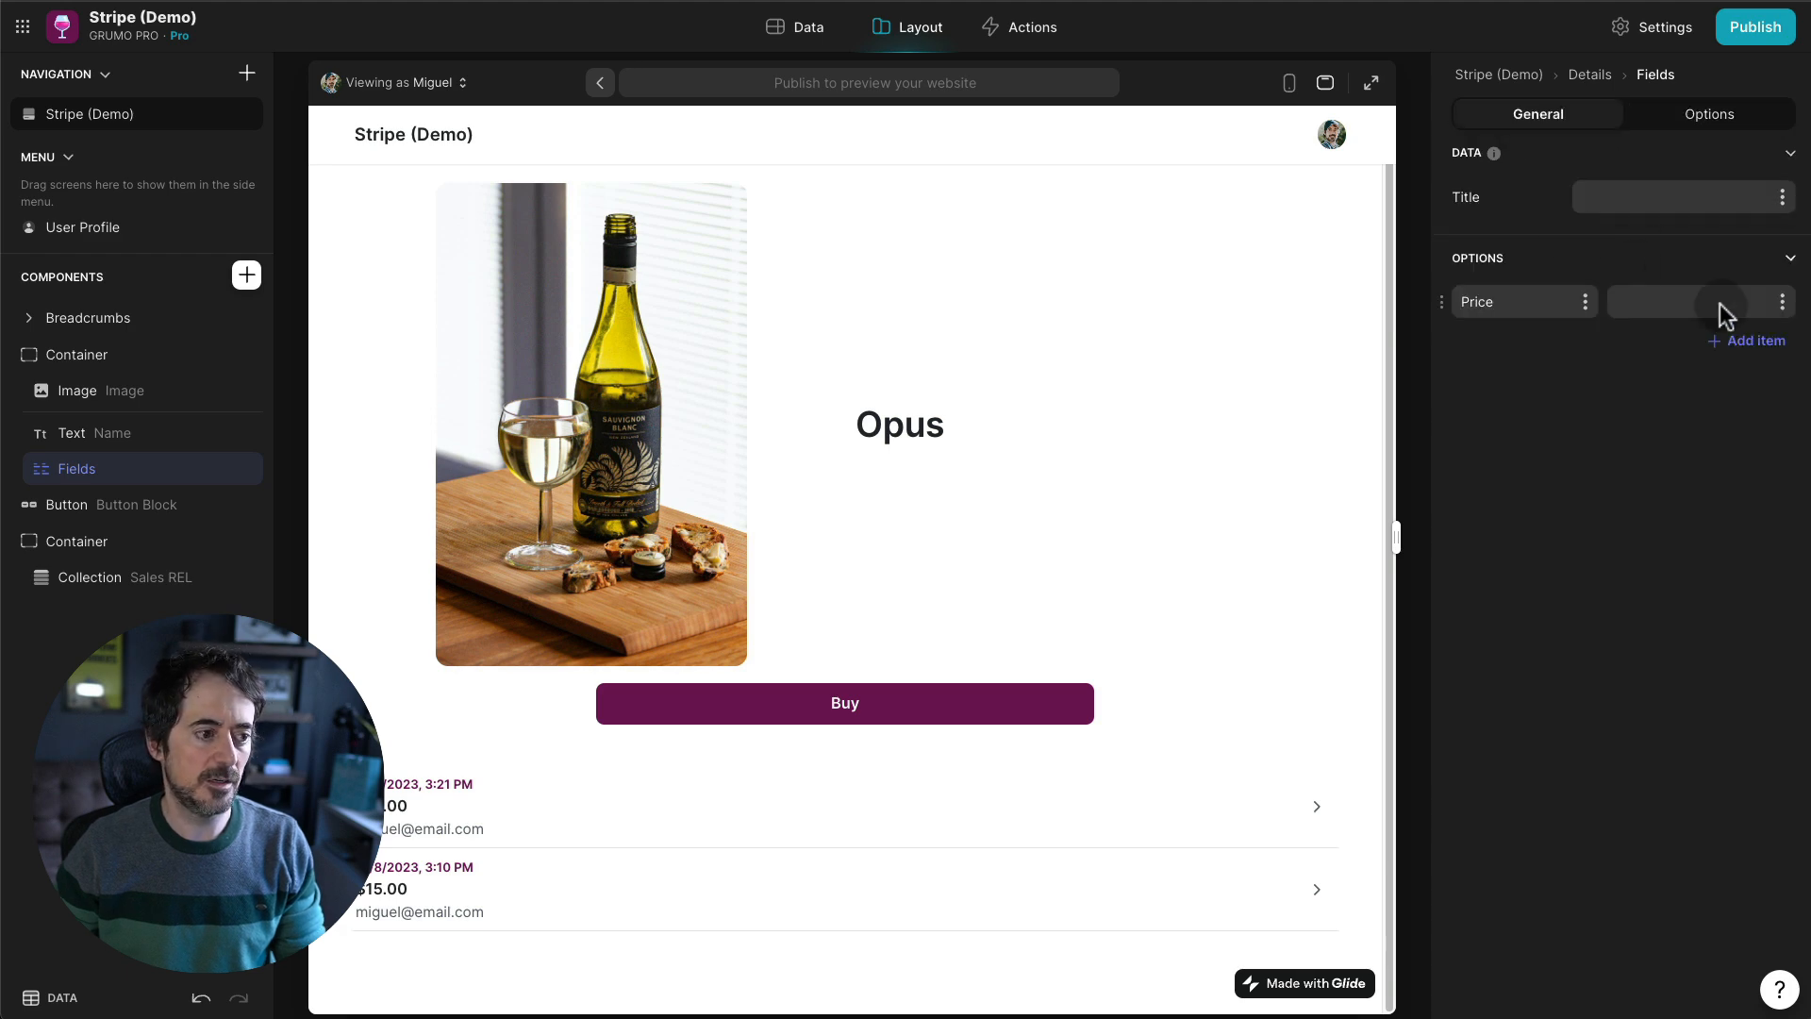
click(1782, 304)
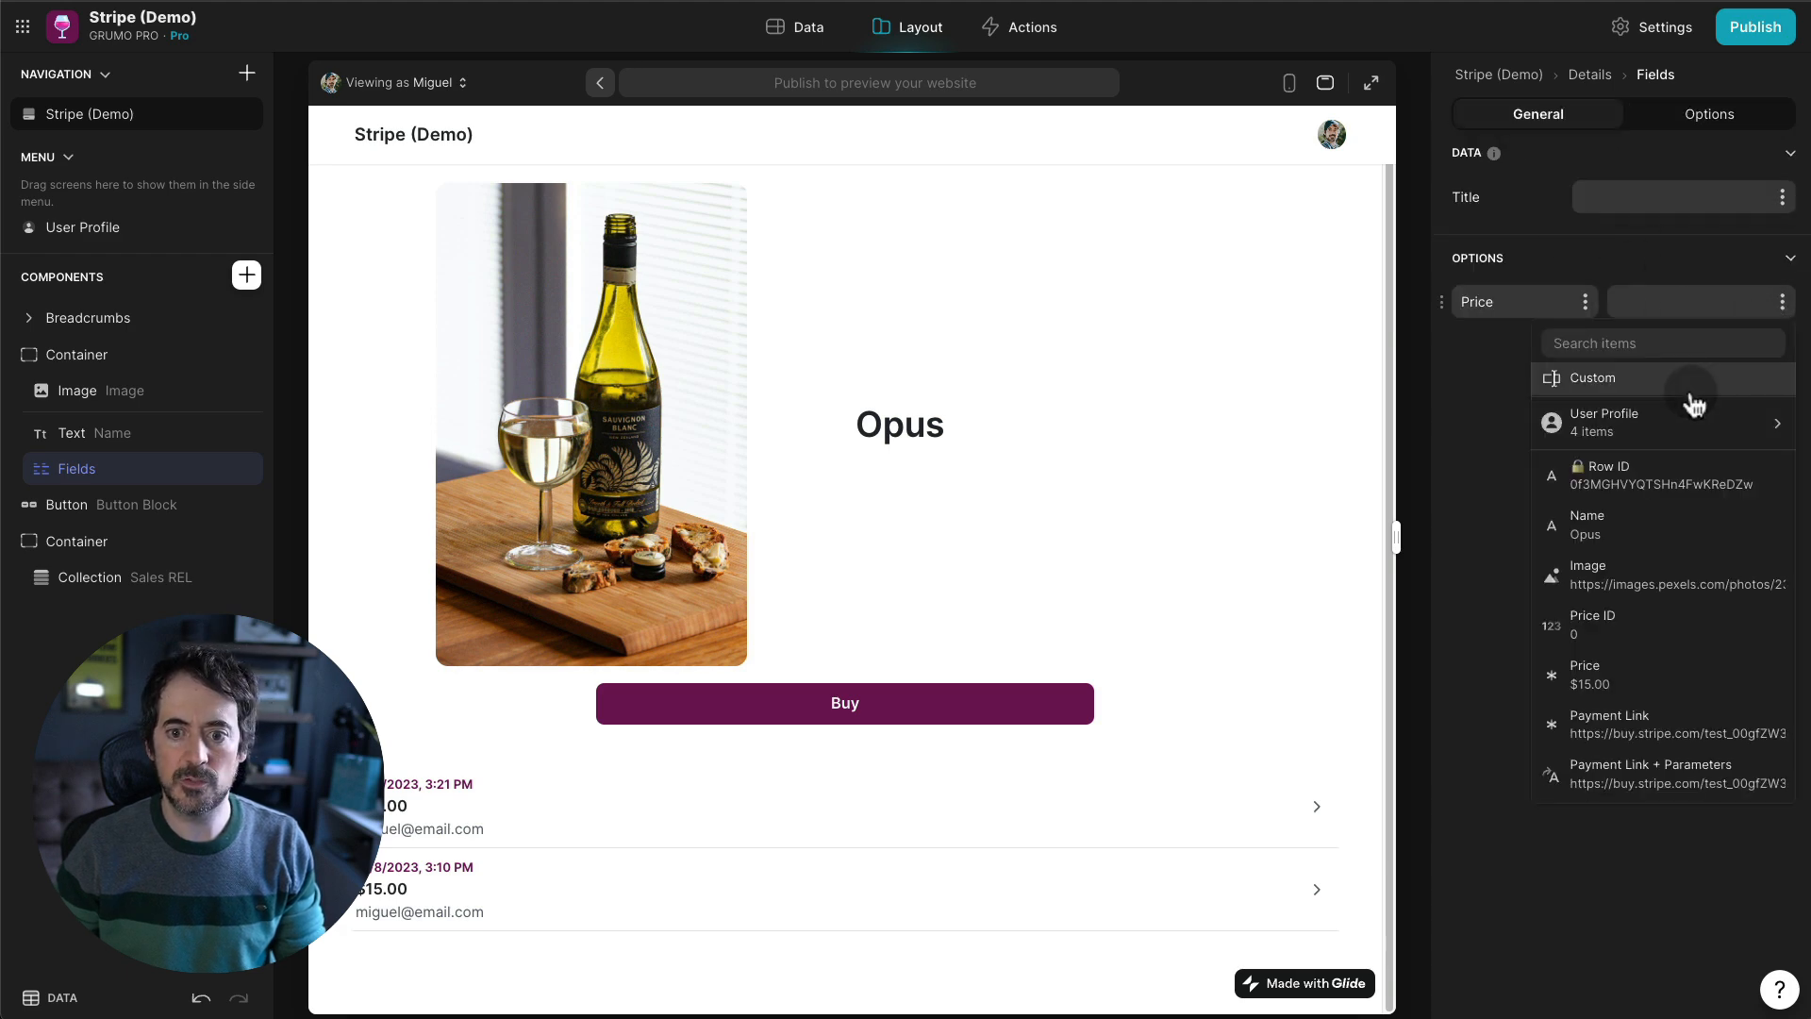
click(1598, 671)
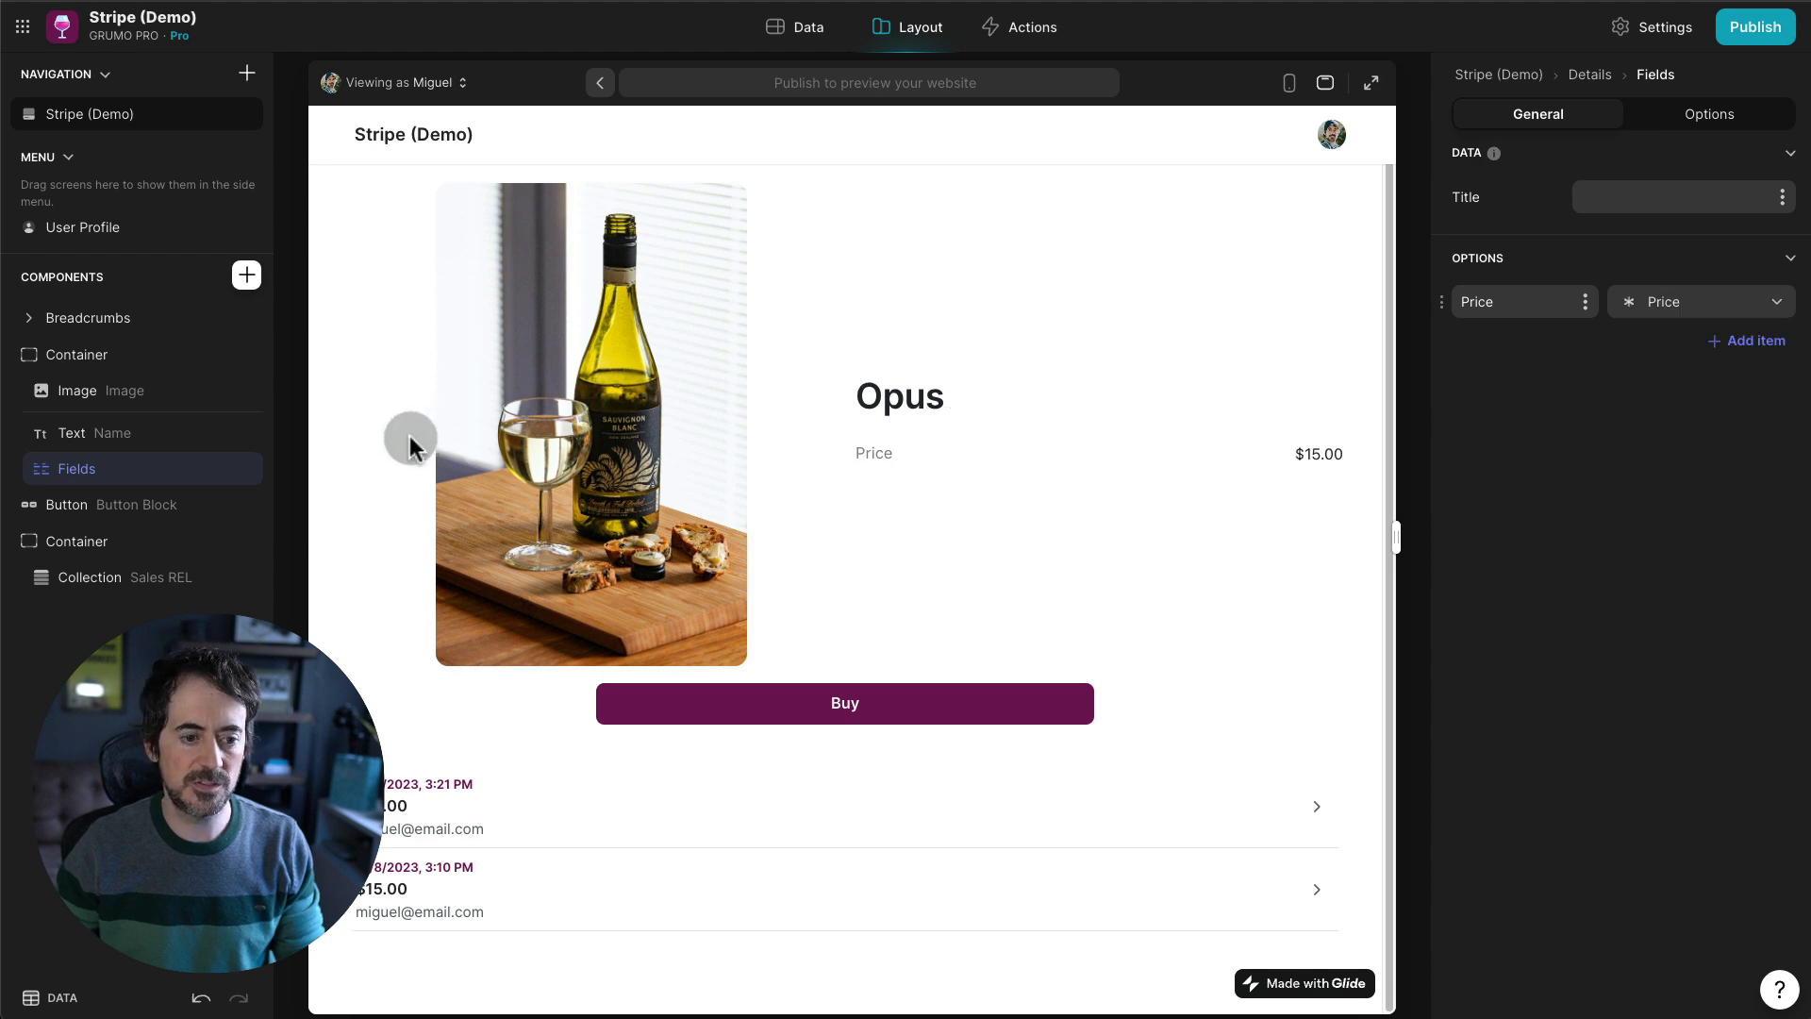
- Use Price as the Products card description, then preview Rombi's detail screen on a phone
click(89, 318)
click(389, 193)
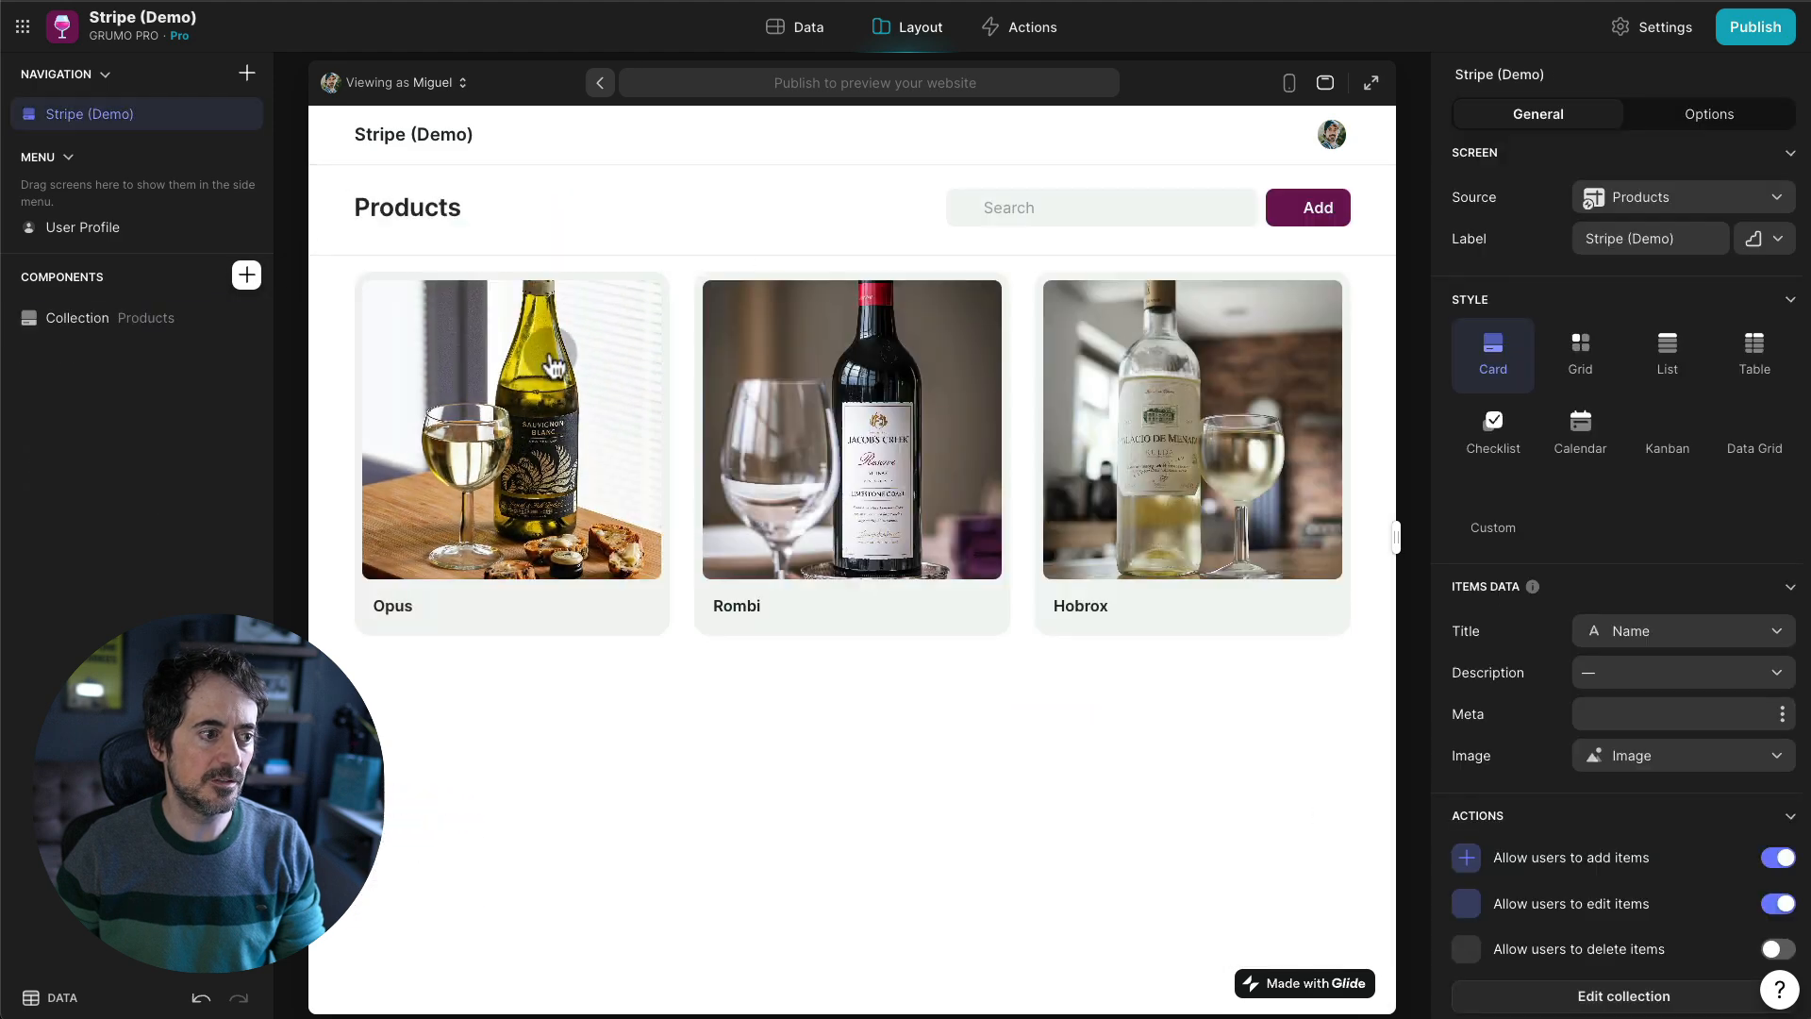
click(142, 323)
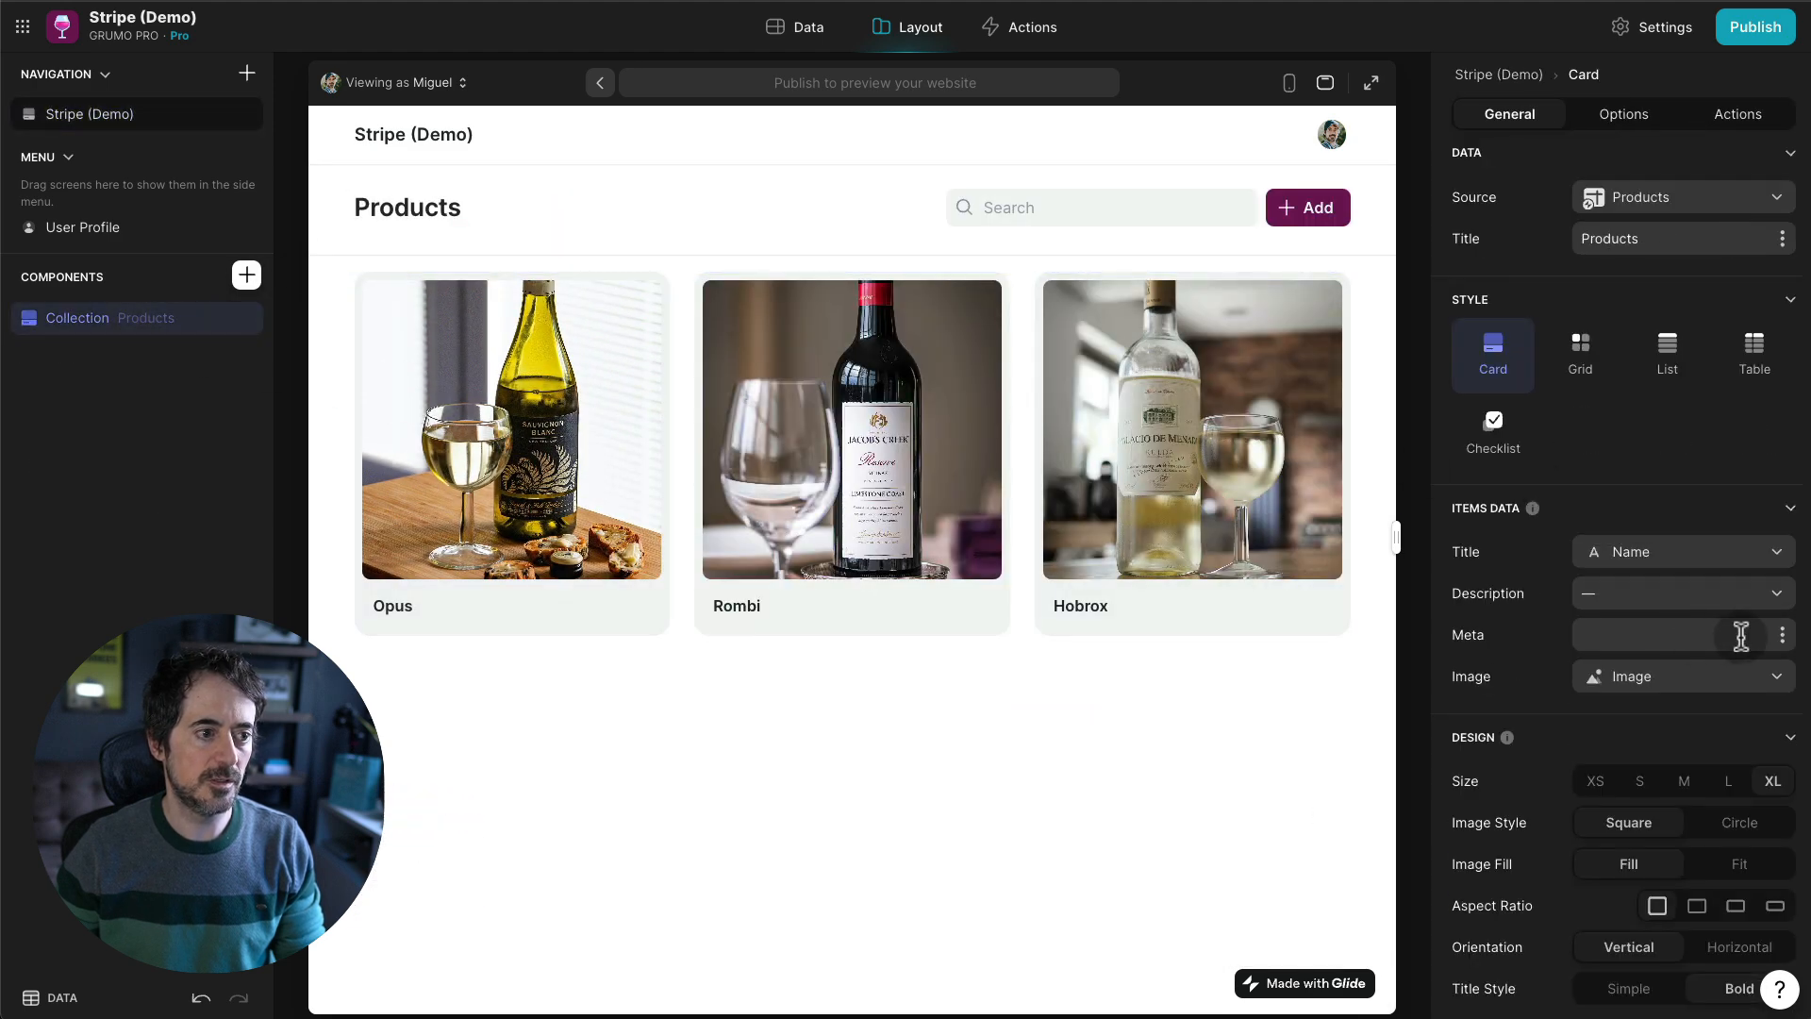
click(1735, 597)
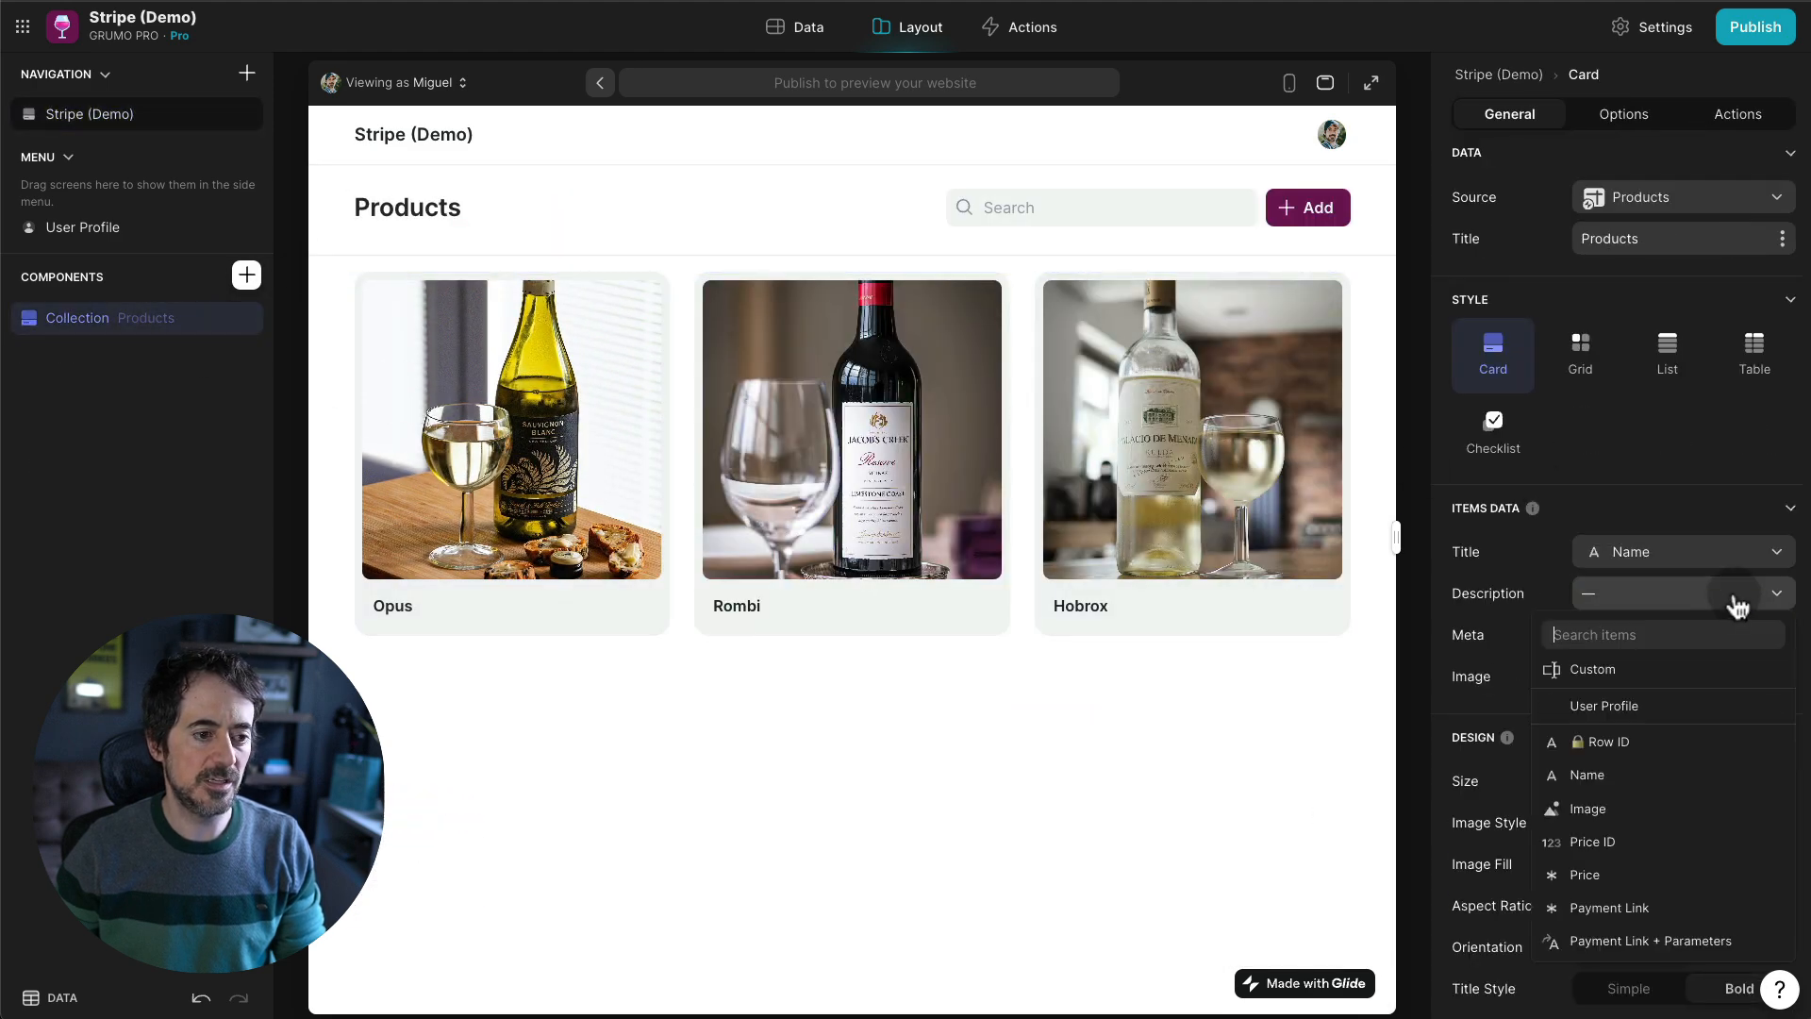
click(1594, 875)
click(944, 540)
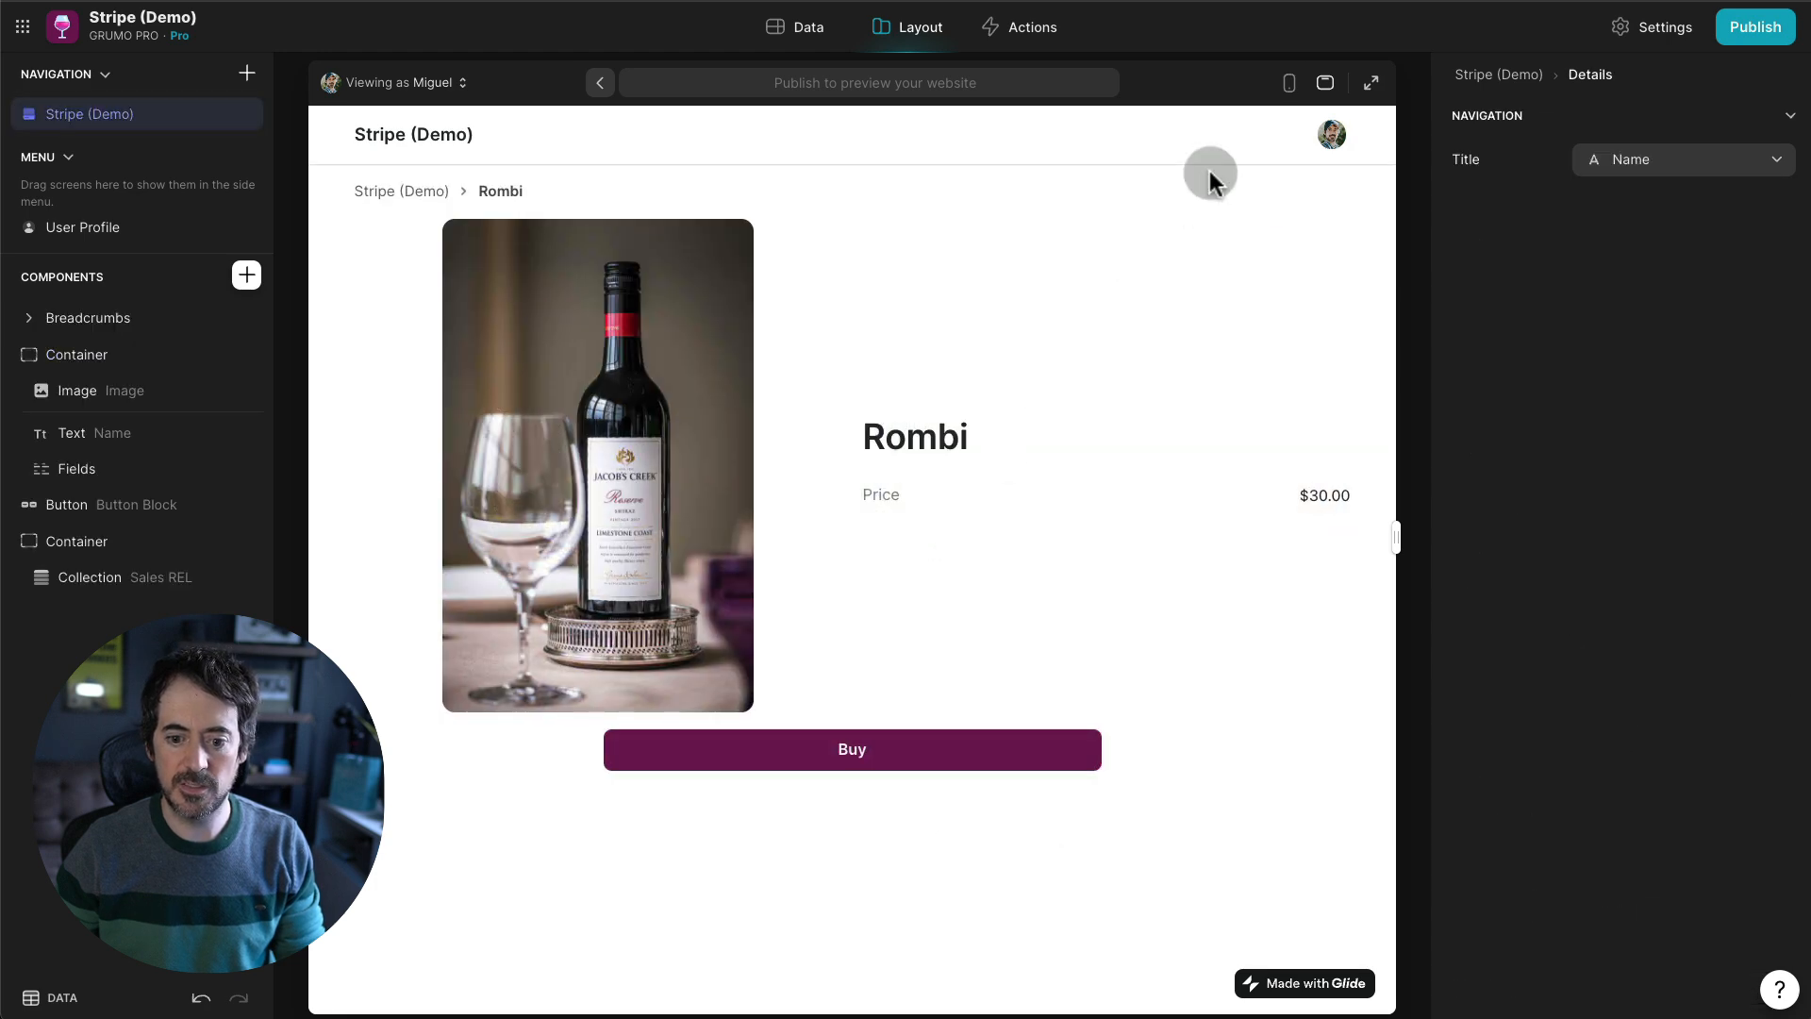
click(1288, 83)
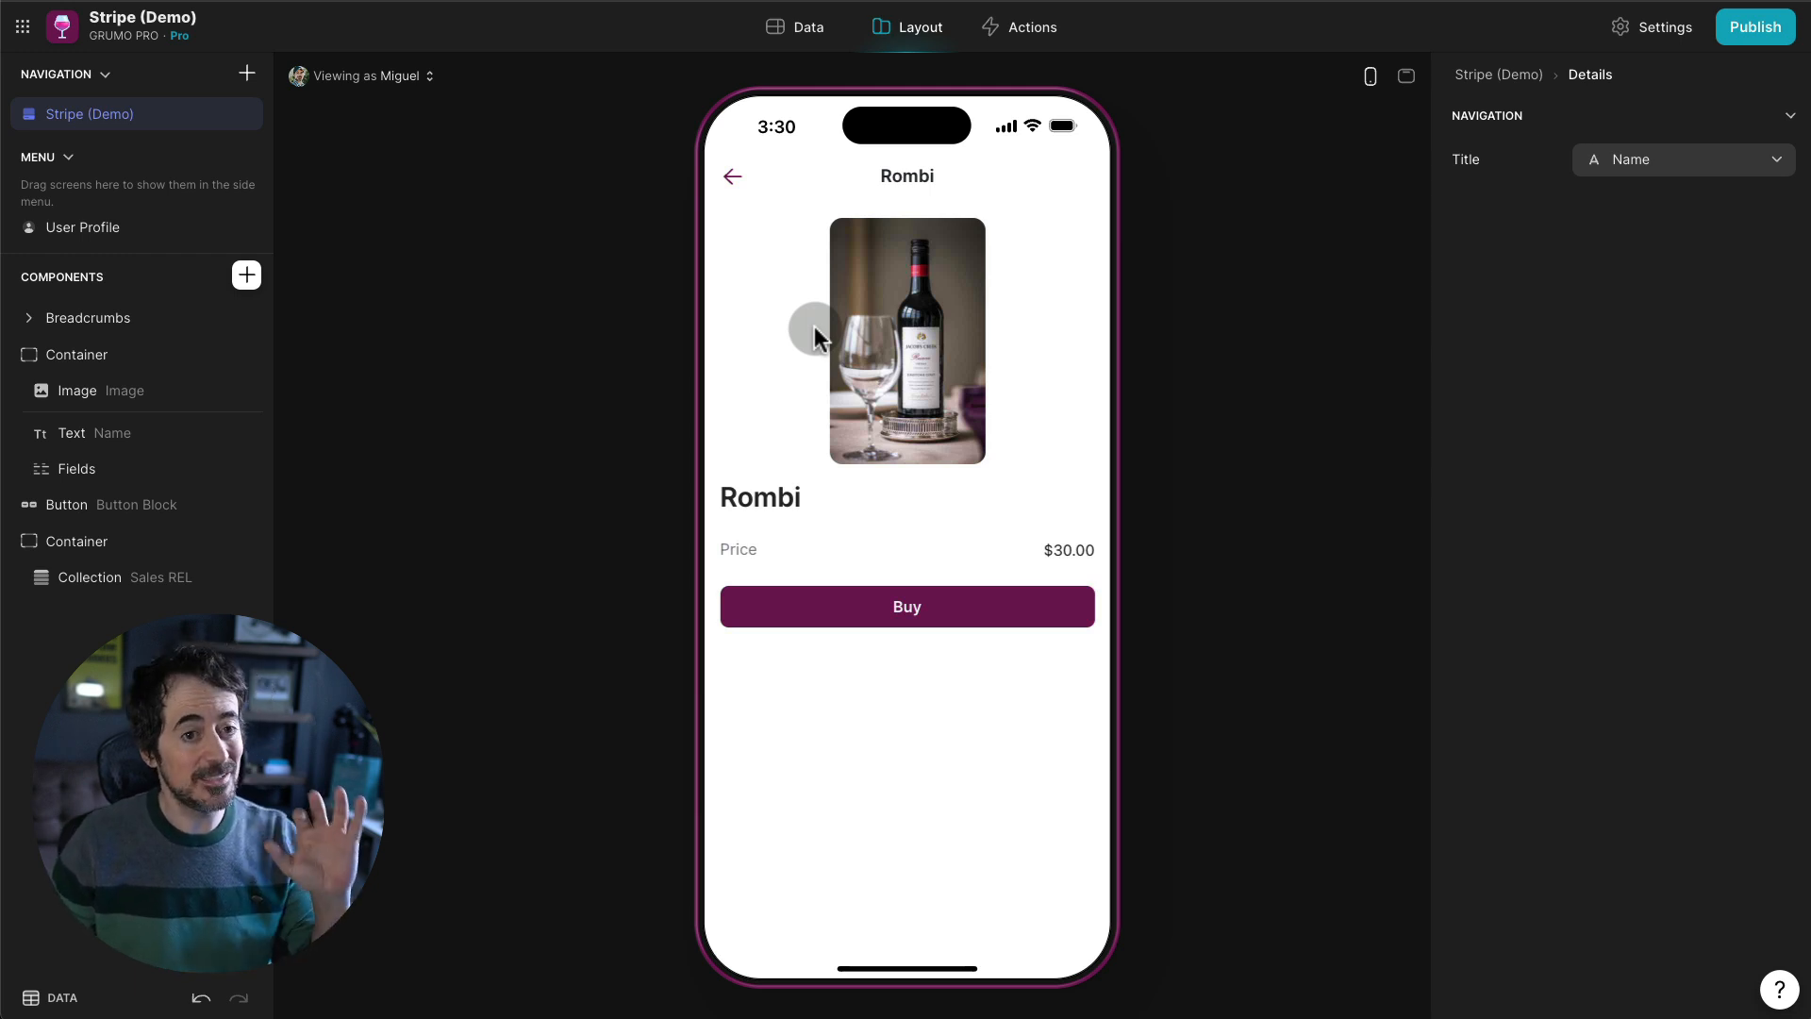
- Open the Sales table in the Data editor to review its columns and $15.00 amounts
click(809, 28)
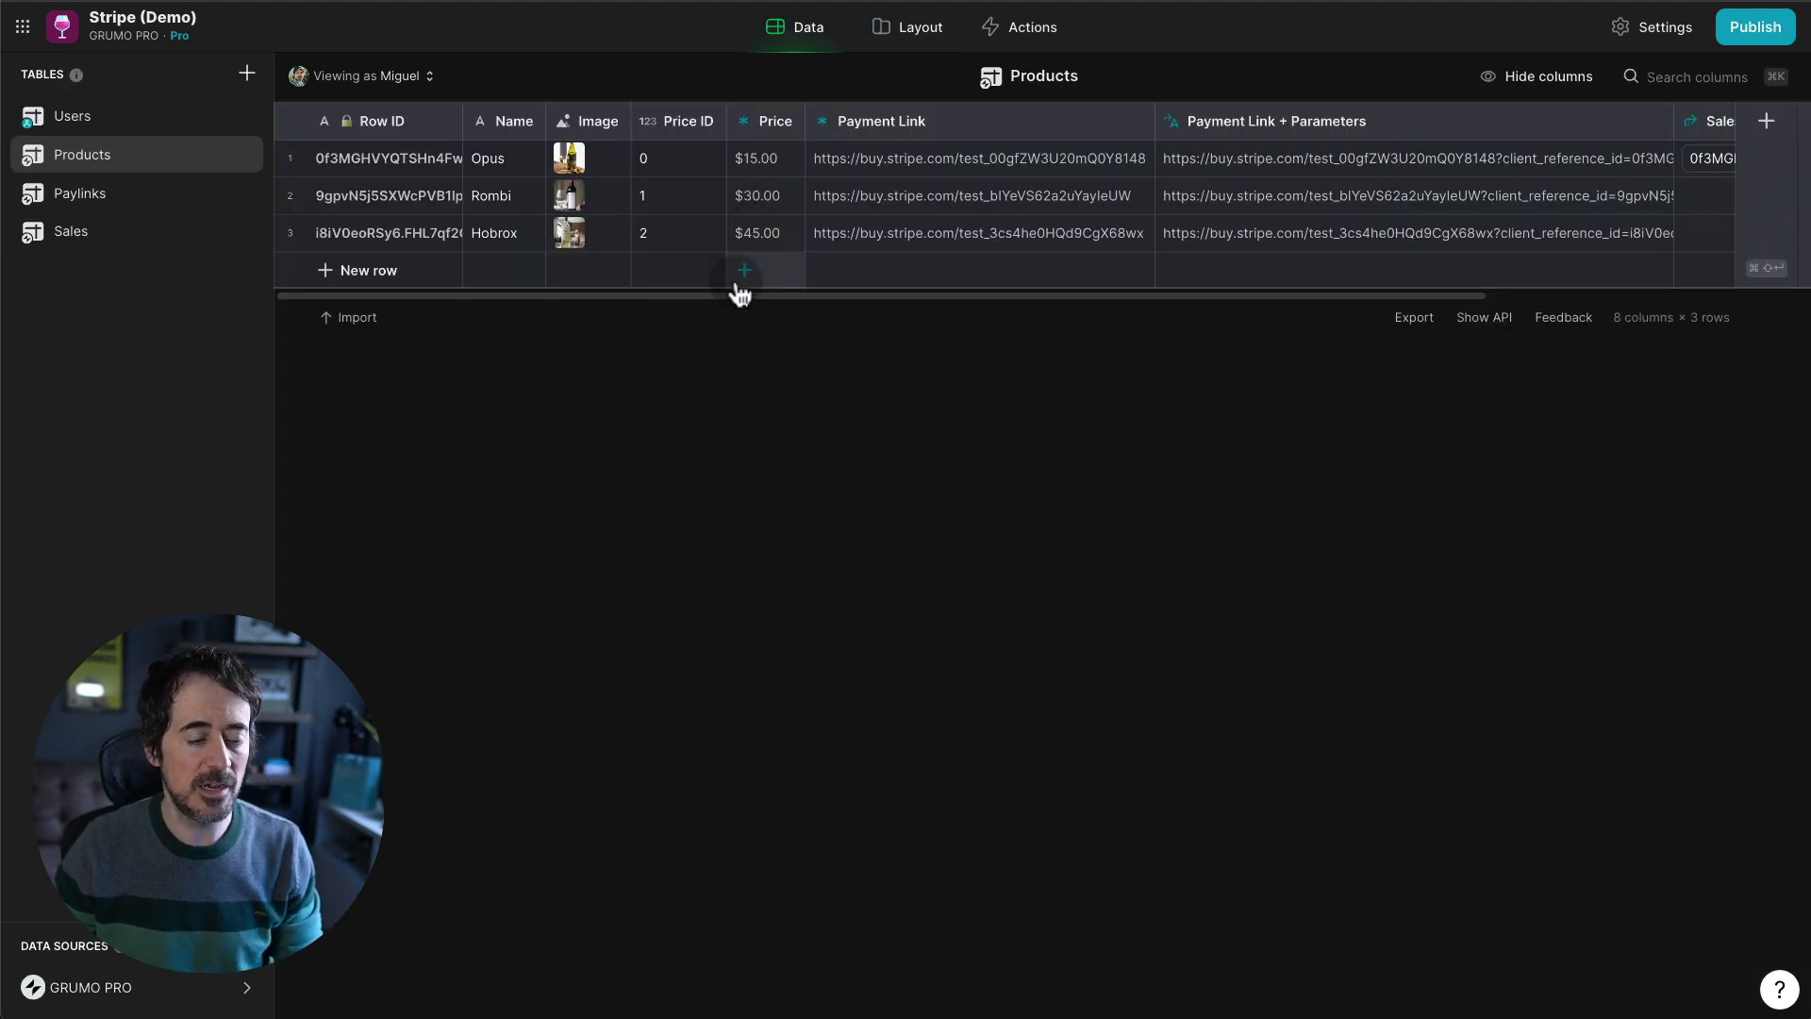
click(142, 225)
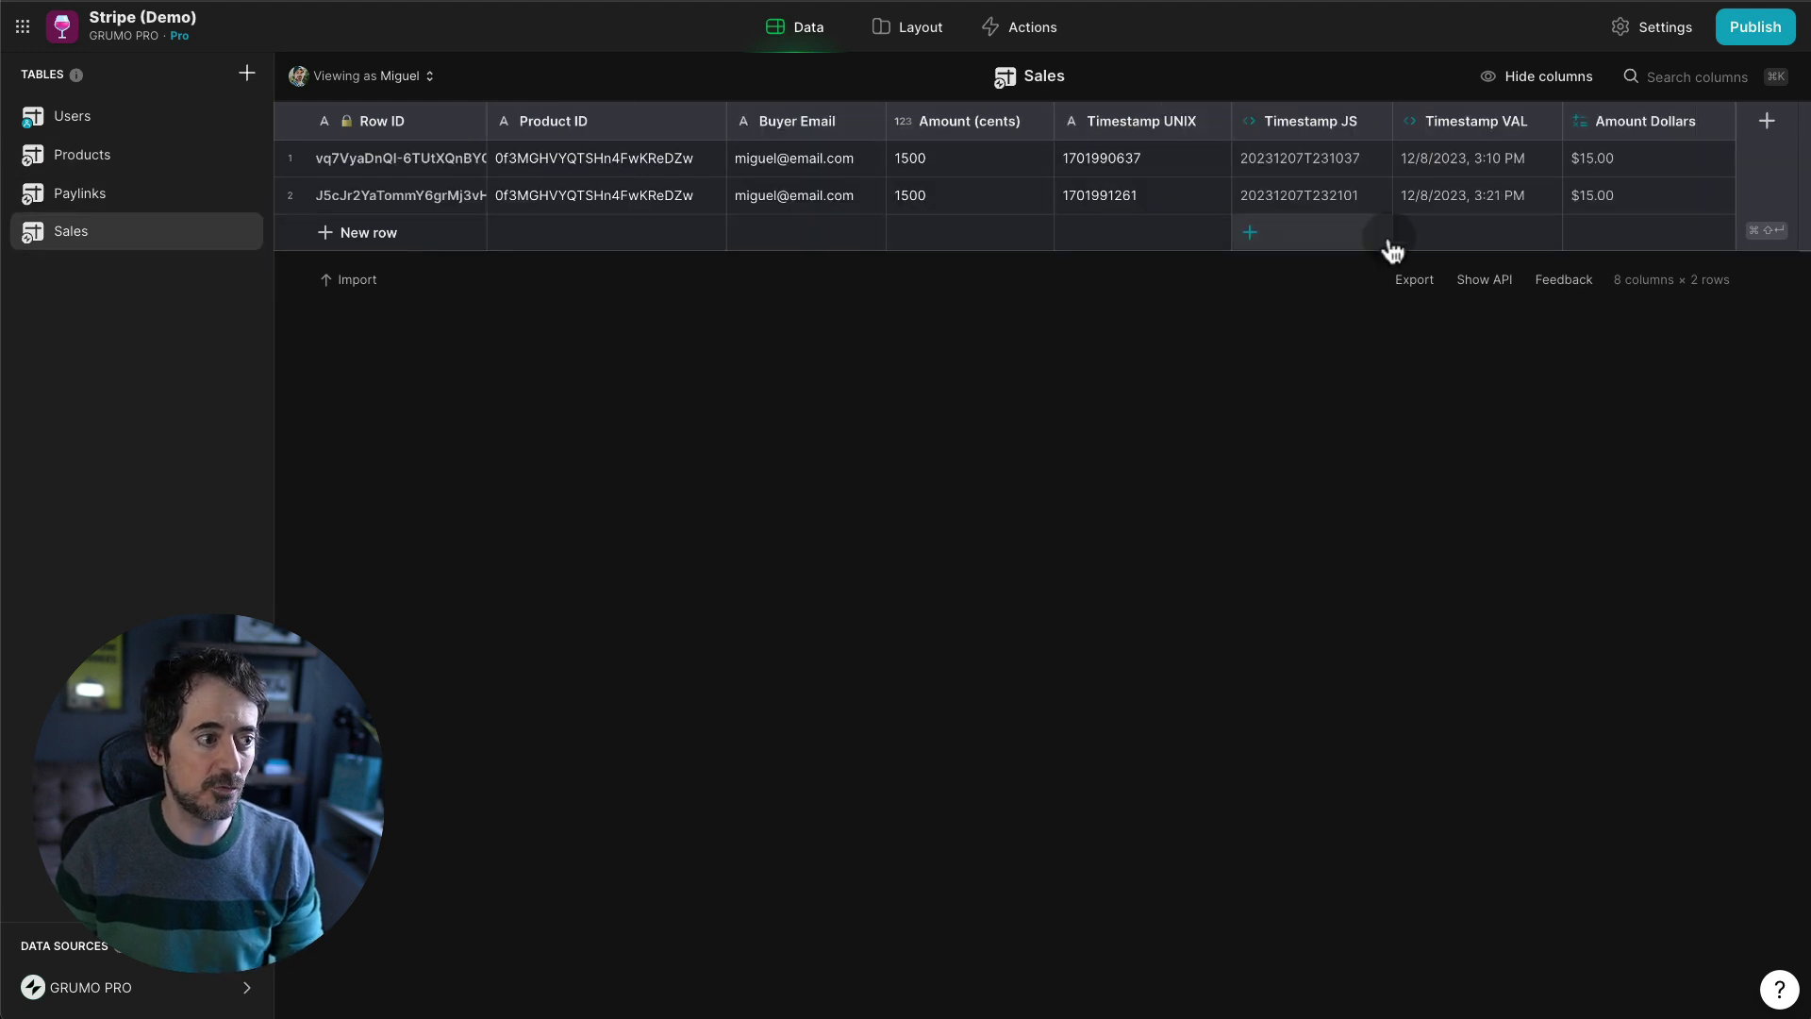
- Add a Product REL relation column matching Product ID to the Products Row ID
click(1768, 126)
text(Product REL)
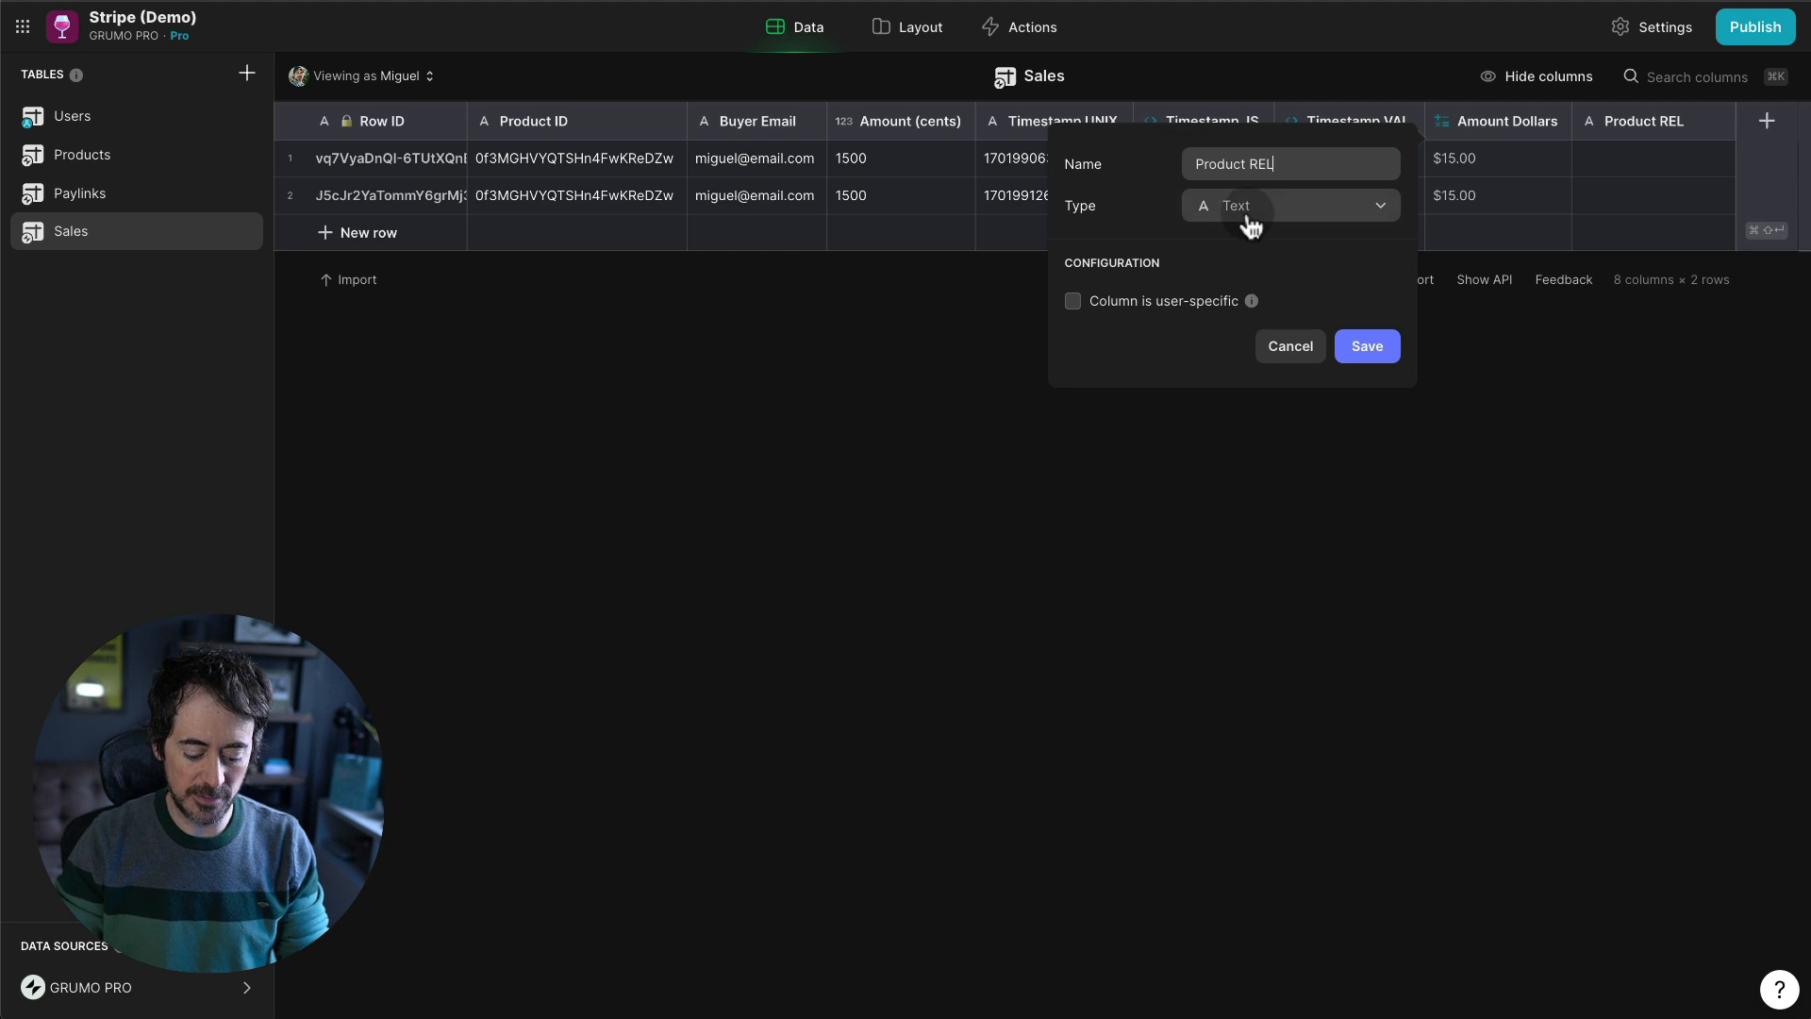
click(1249, 220)
text(rel)
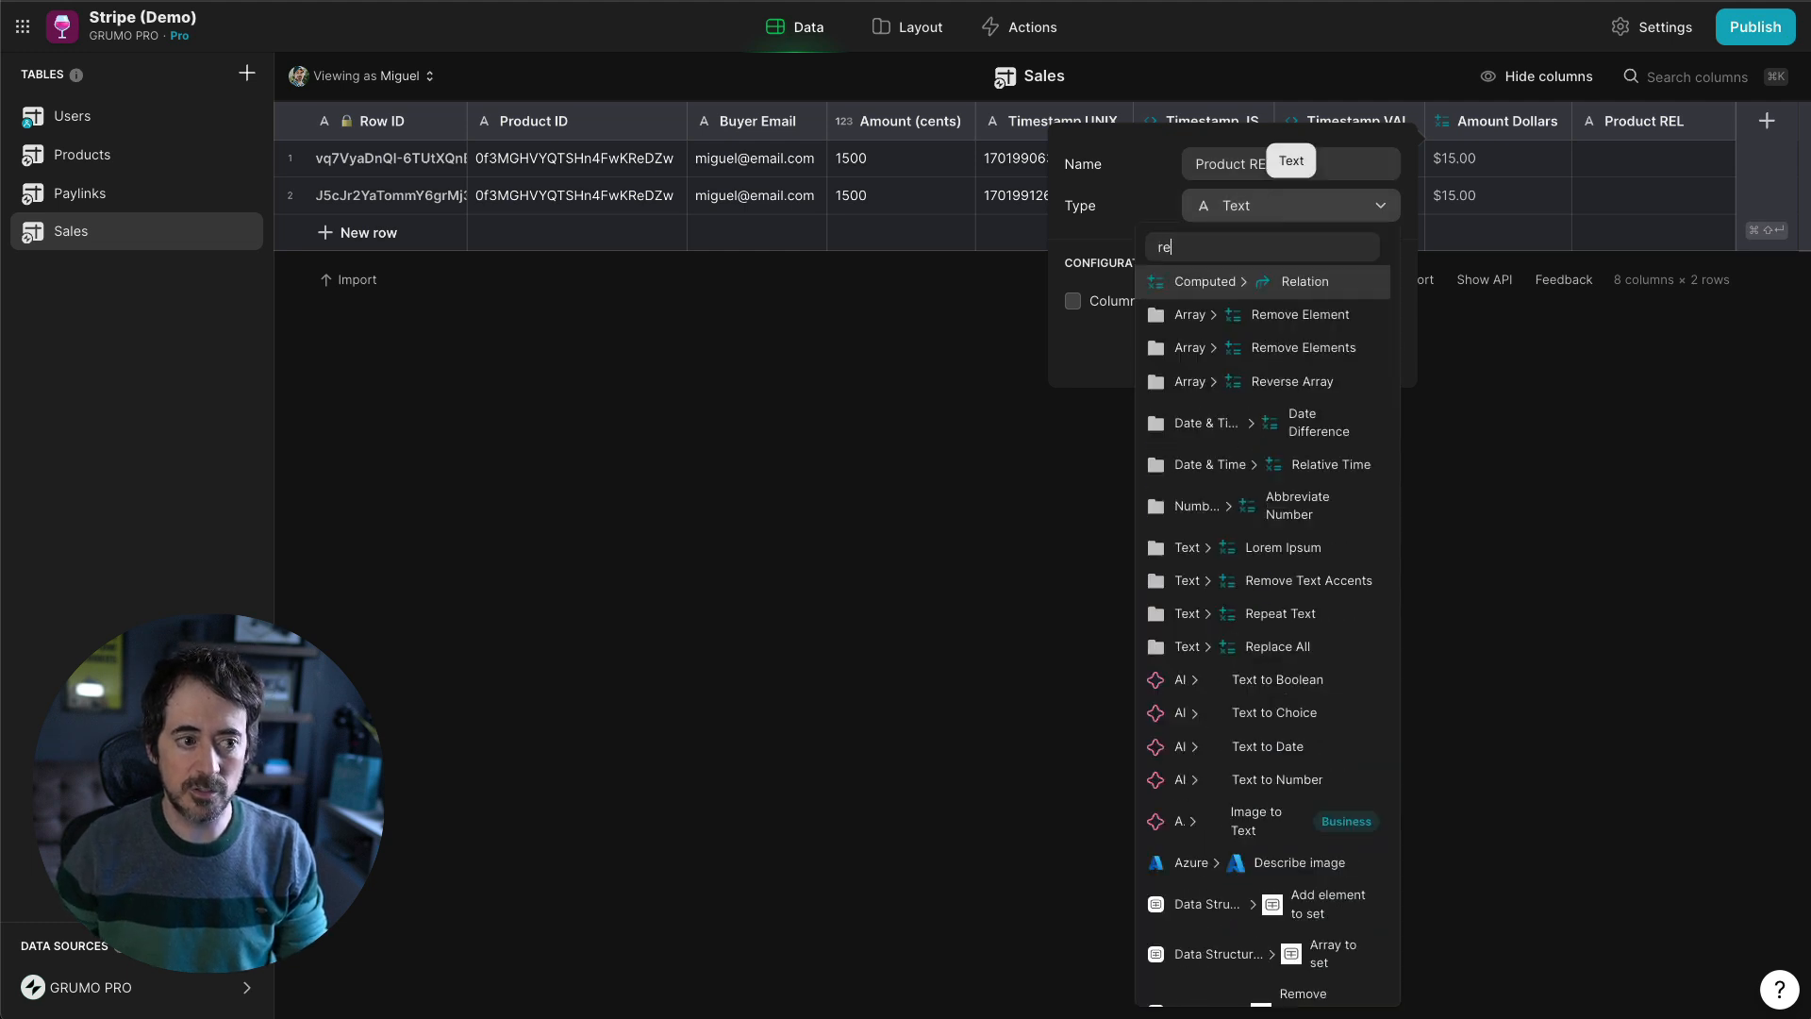
key(Return)
click(1228, 328)
click(1198, 433)
click(1214, 400)
mouse_move(1198, 503)
click(1434, 498)
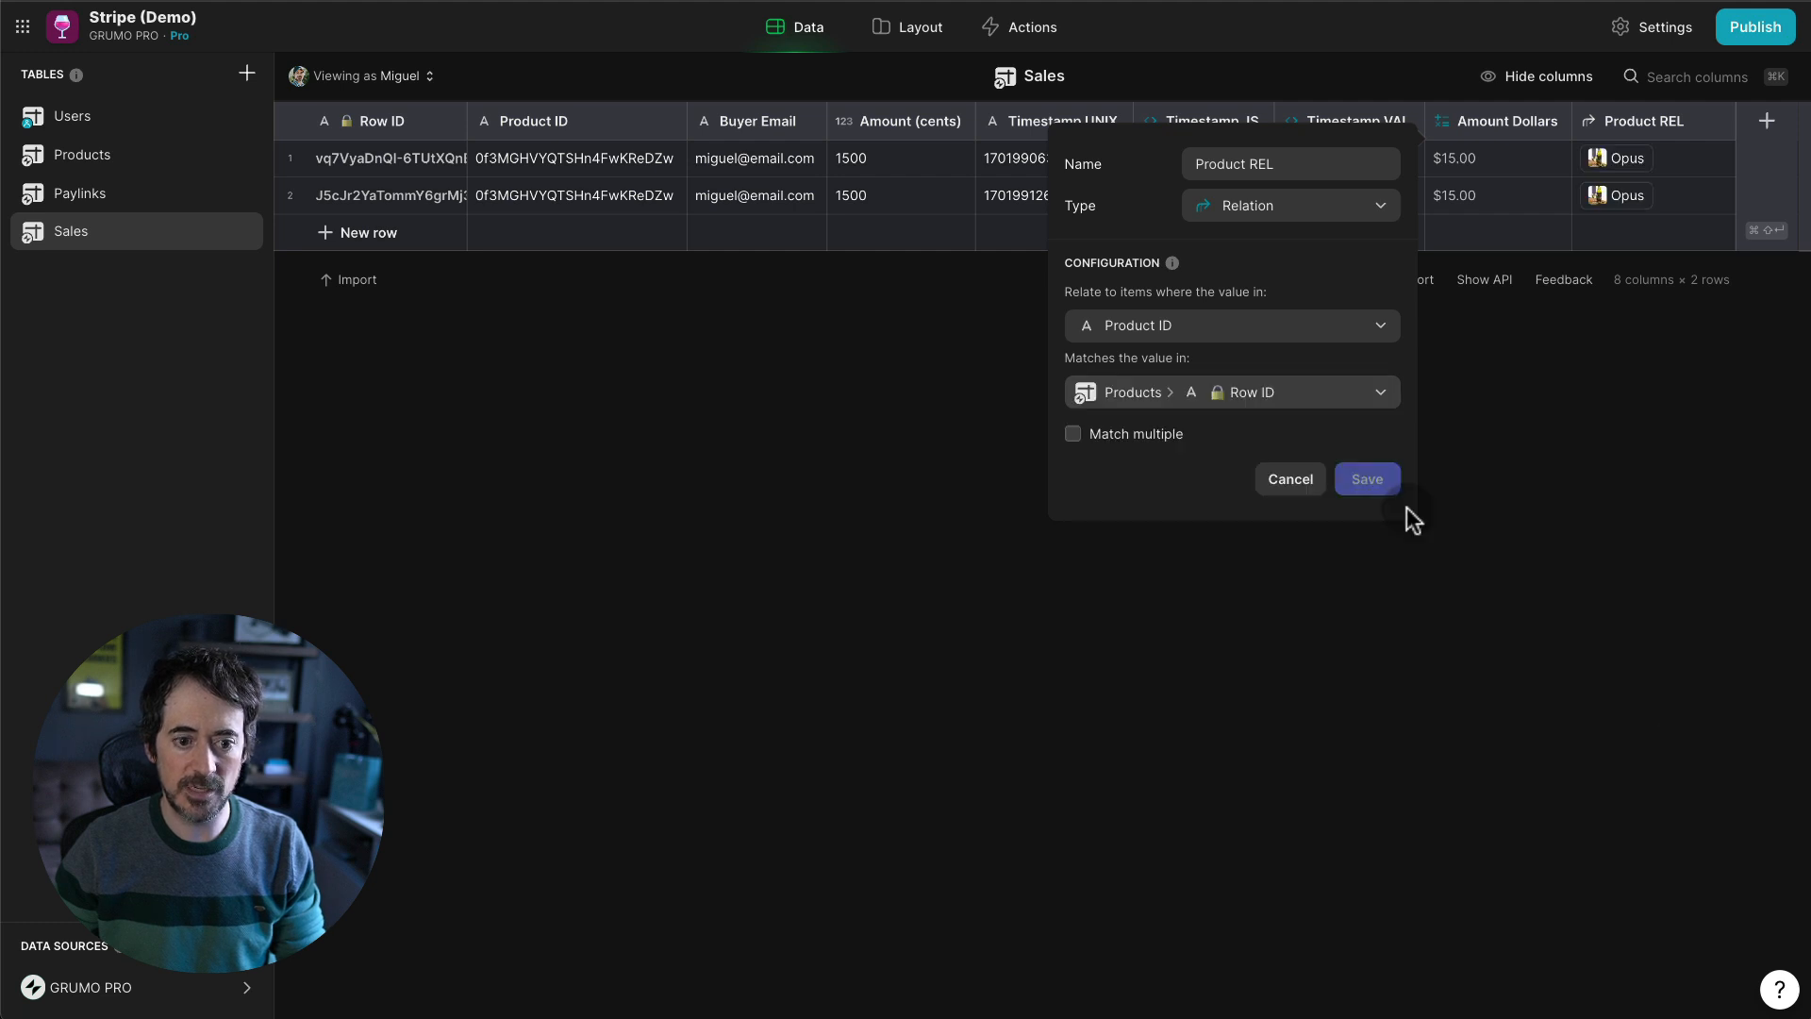
click(1368, 479)
- Add a Price/Unit lookup column pulling the product's Price through Product REL
click(1766, 121)
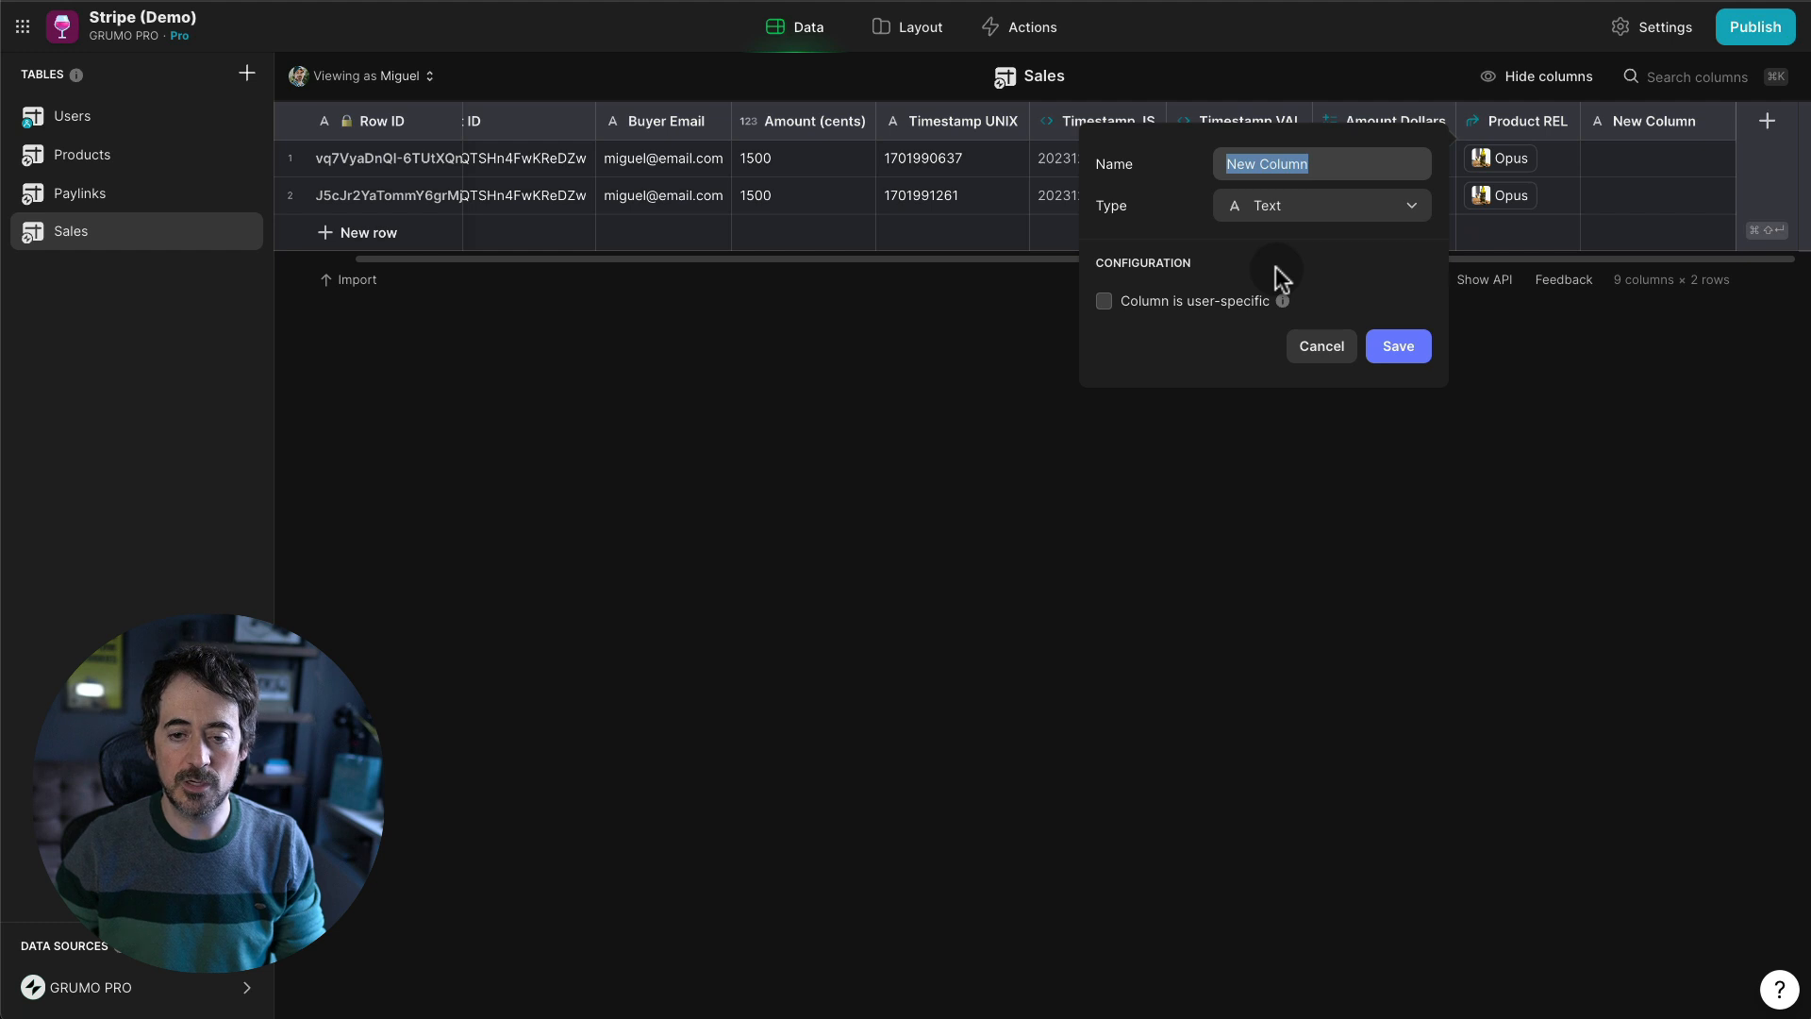
text(Price/Unit)
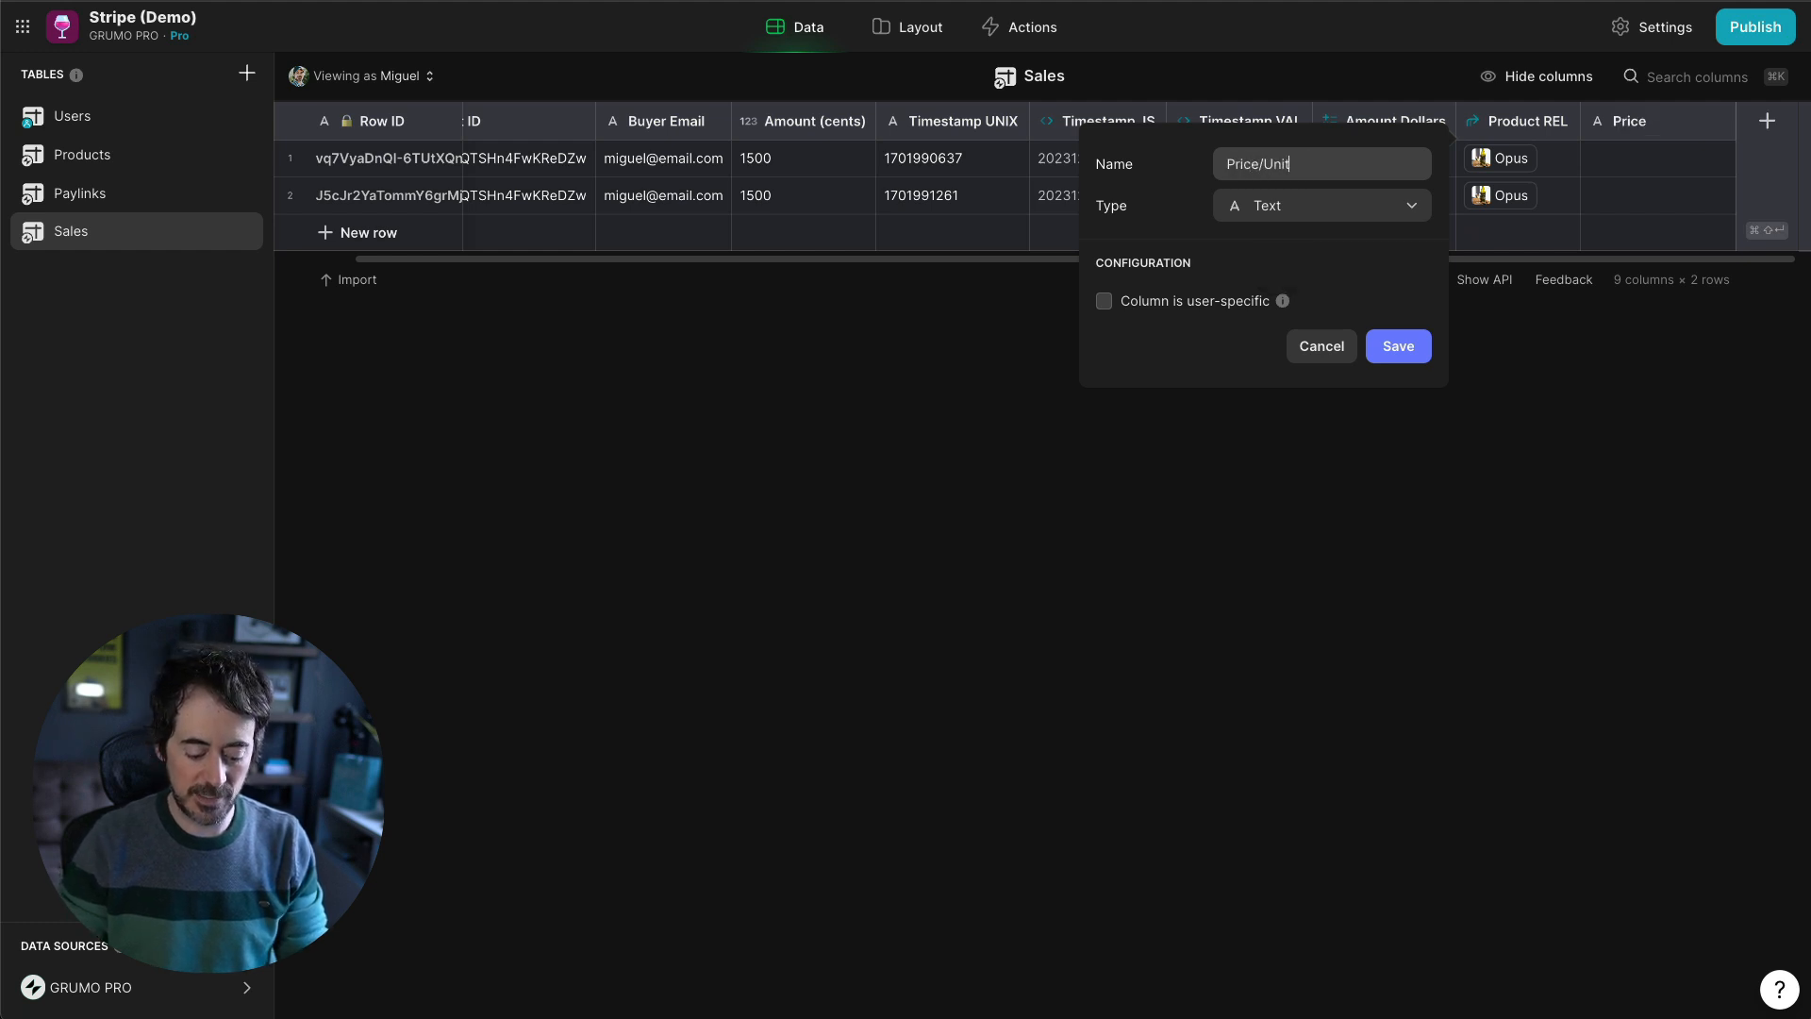
click(1305, 213)
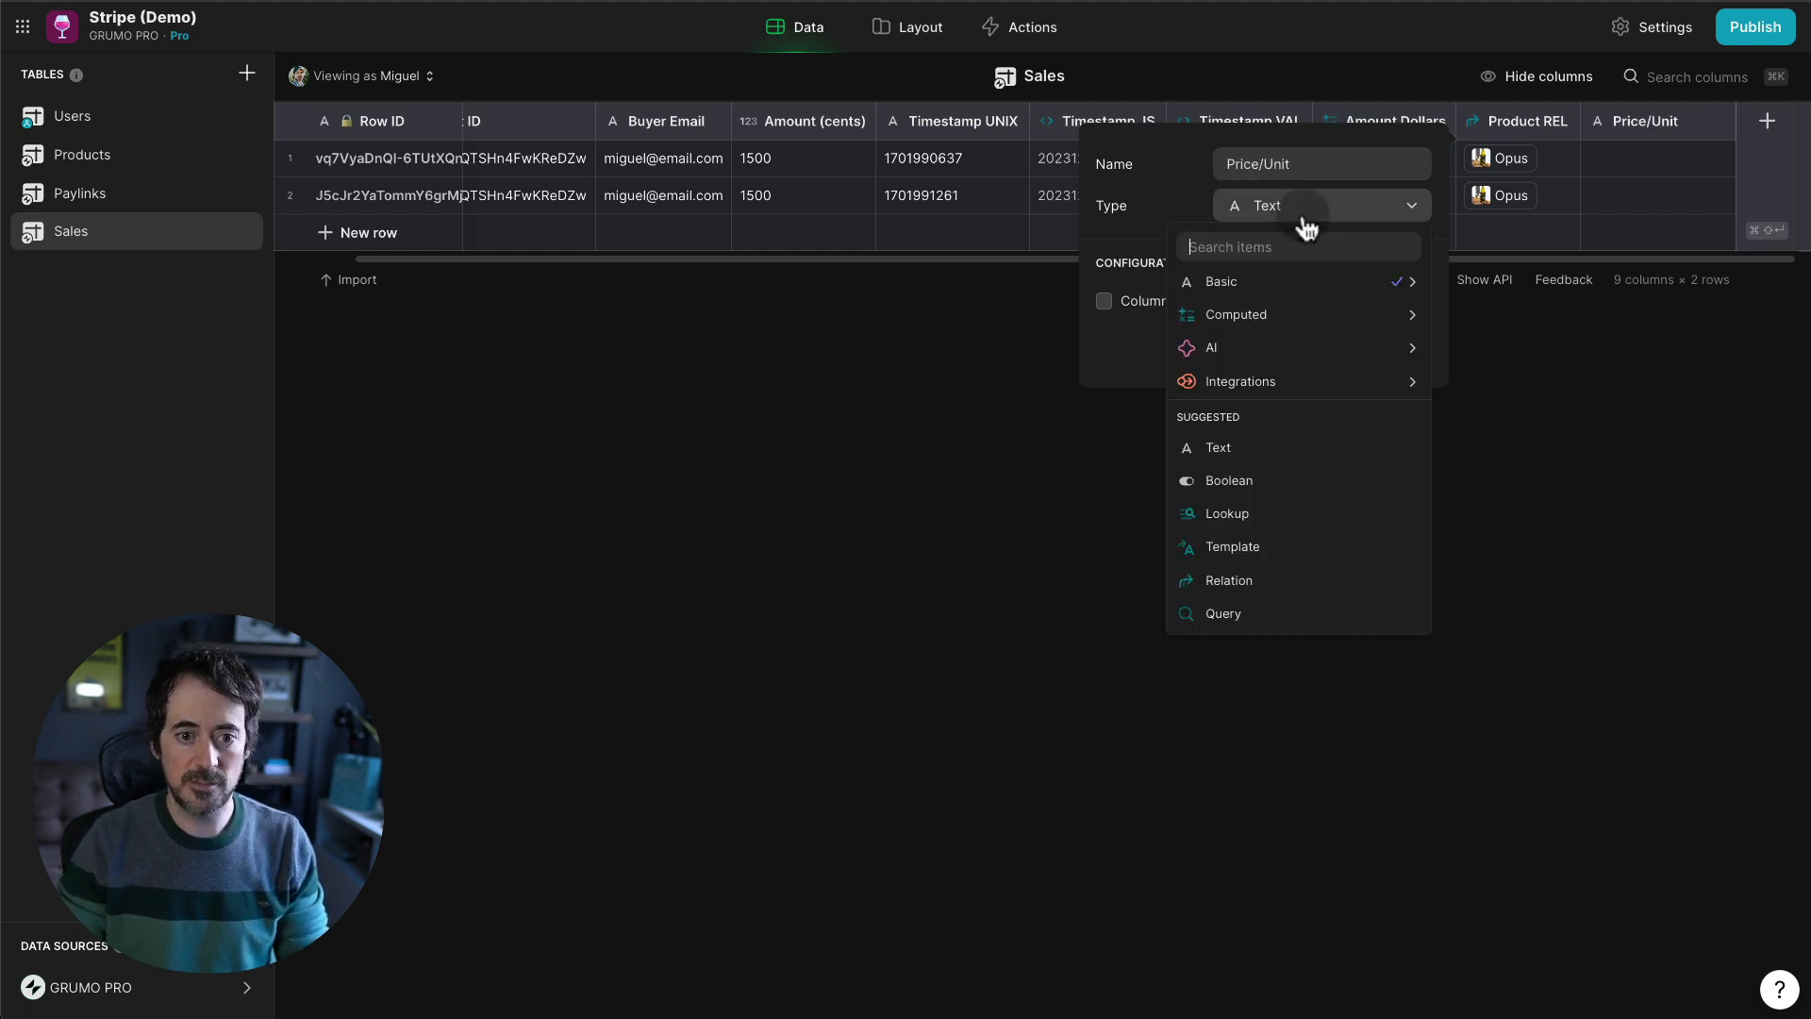
text(loo)
key(Return)
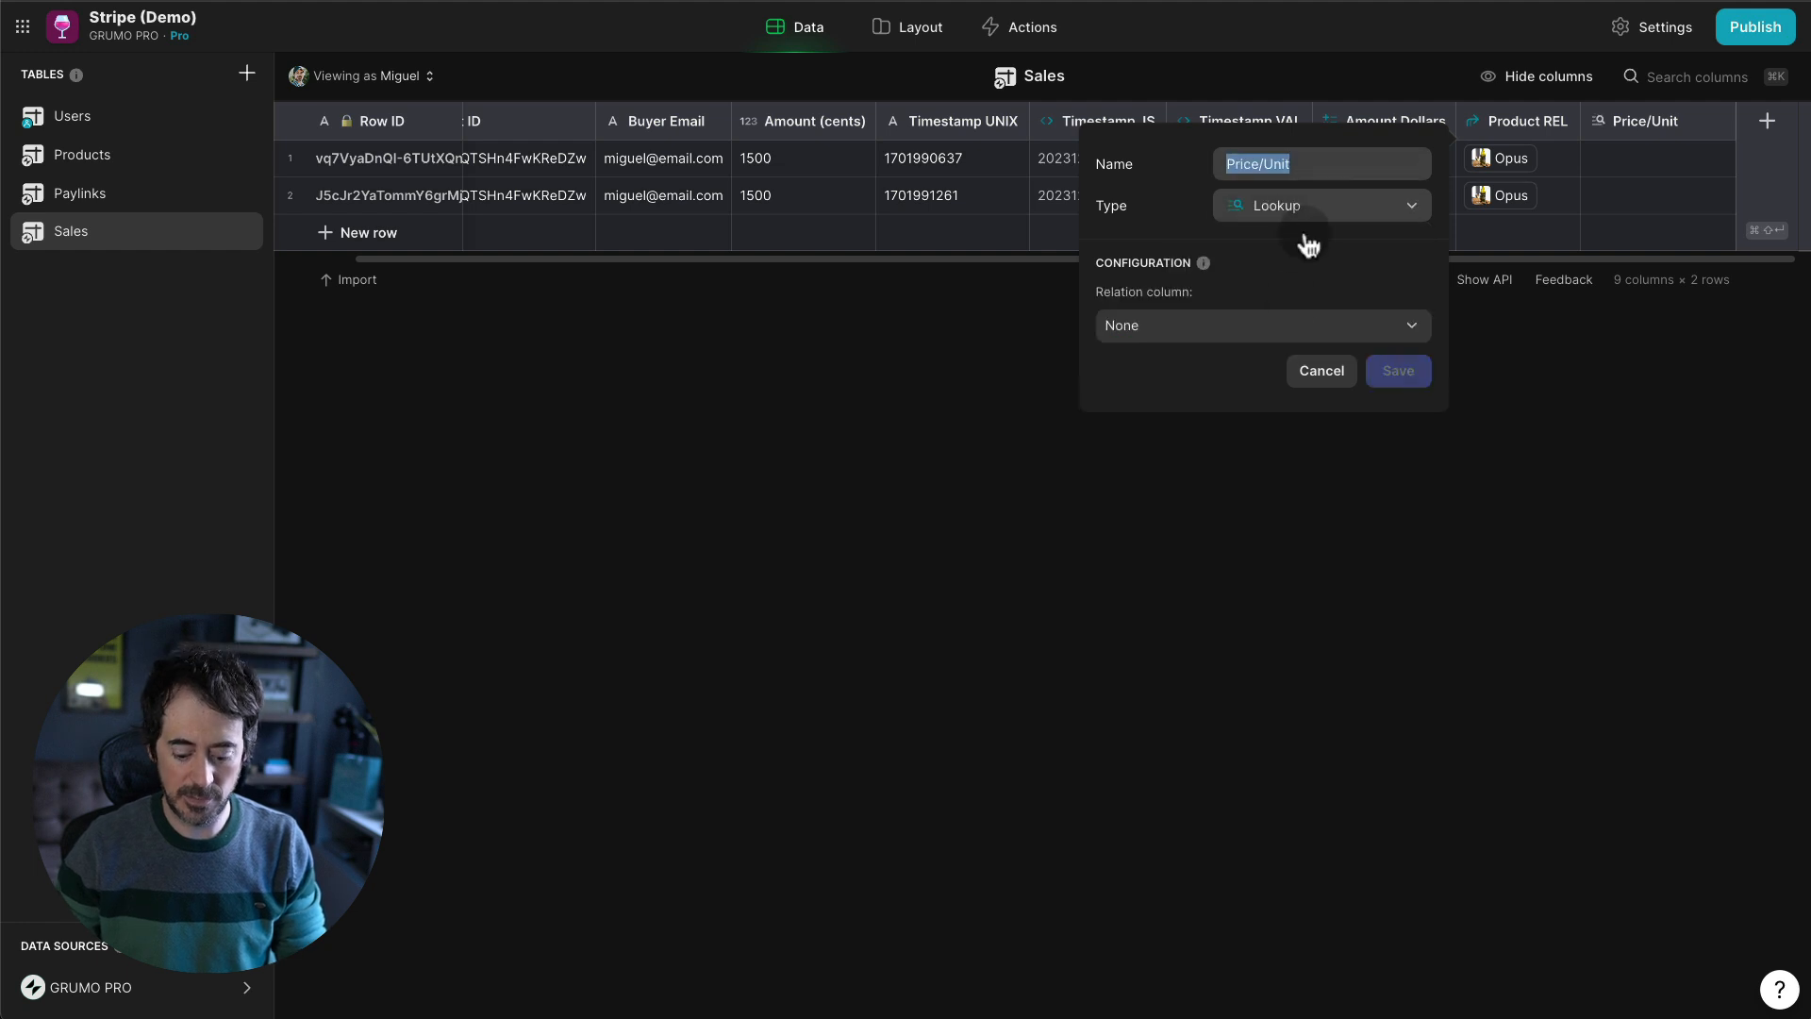
click(1257, 325)
mouse_move(1242, 415)
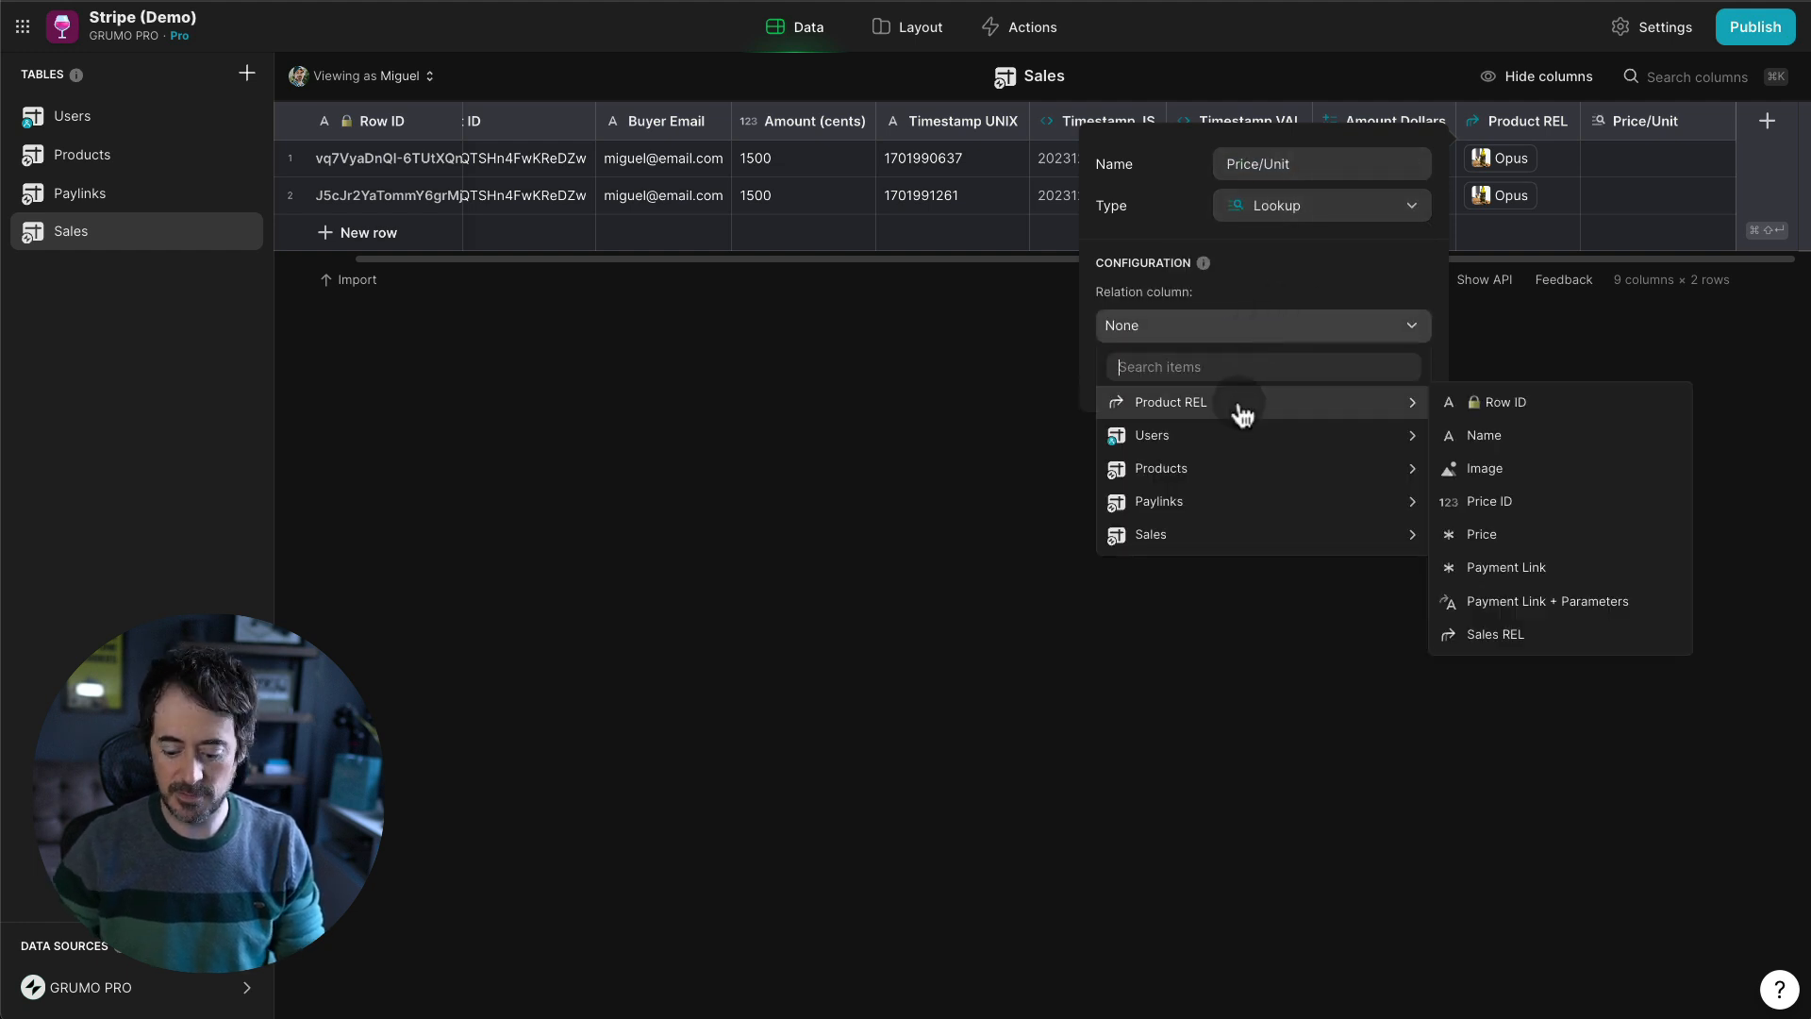
click(1495, 534)
click(1408, 368)
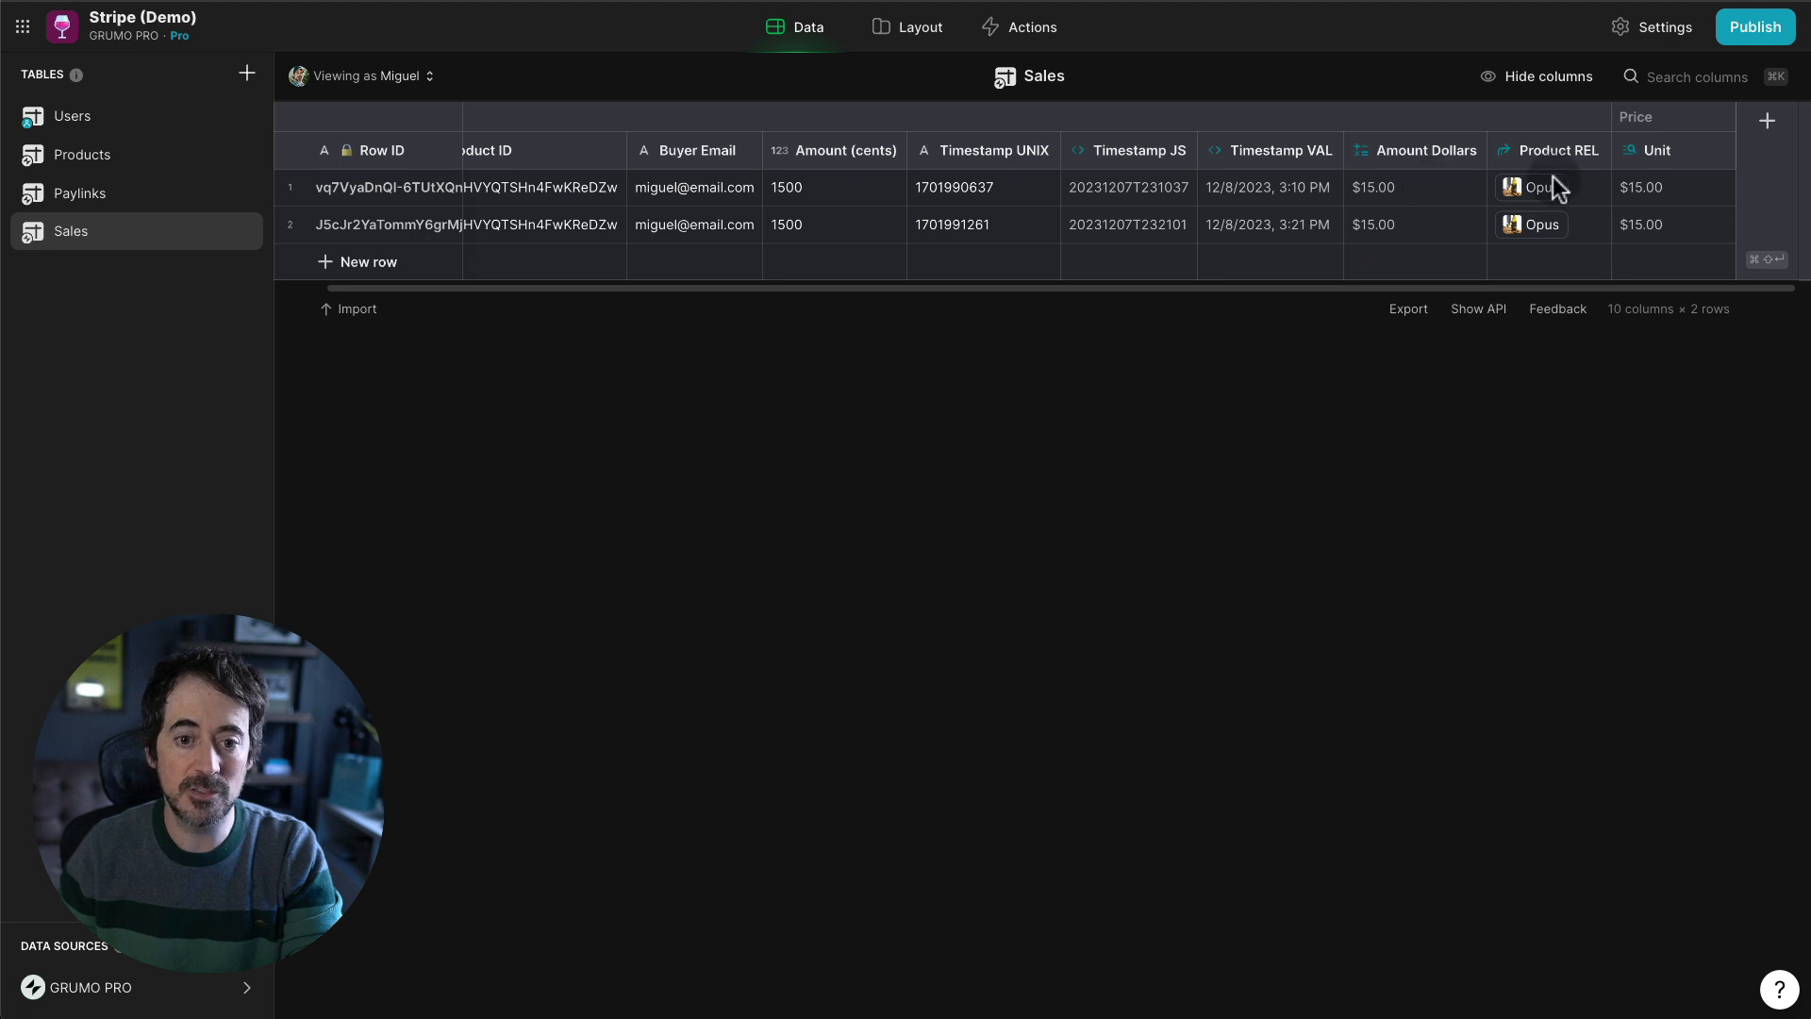
click(1719, 153)
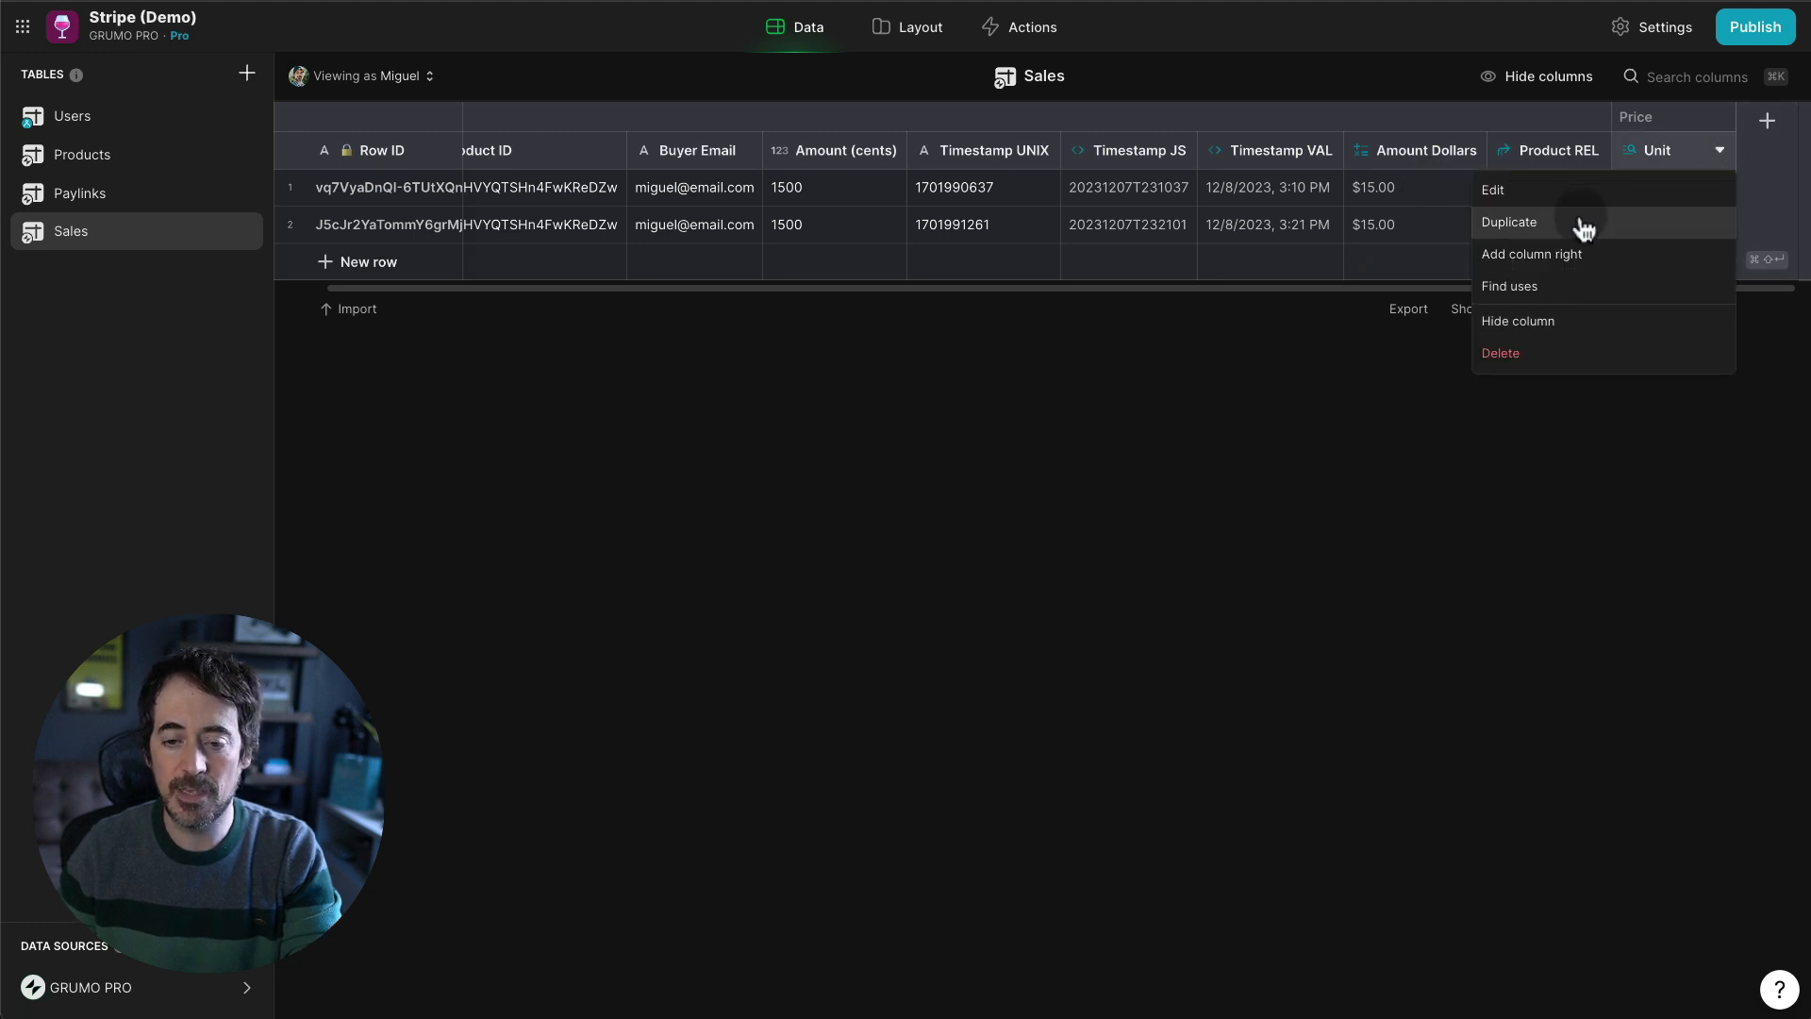
- Duplicate the Price/Unit column, rename the copy Quantity, and make it a Math column
click(1557, 193)
click(1480, 193)
drag(1471, 194, 1379, 196)
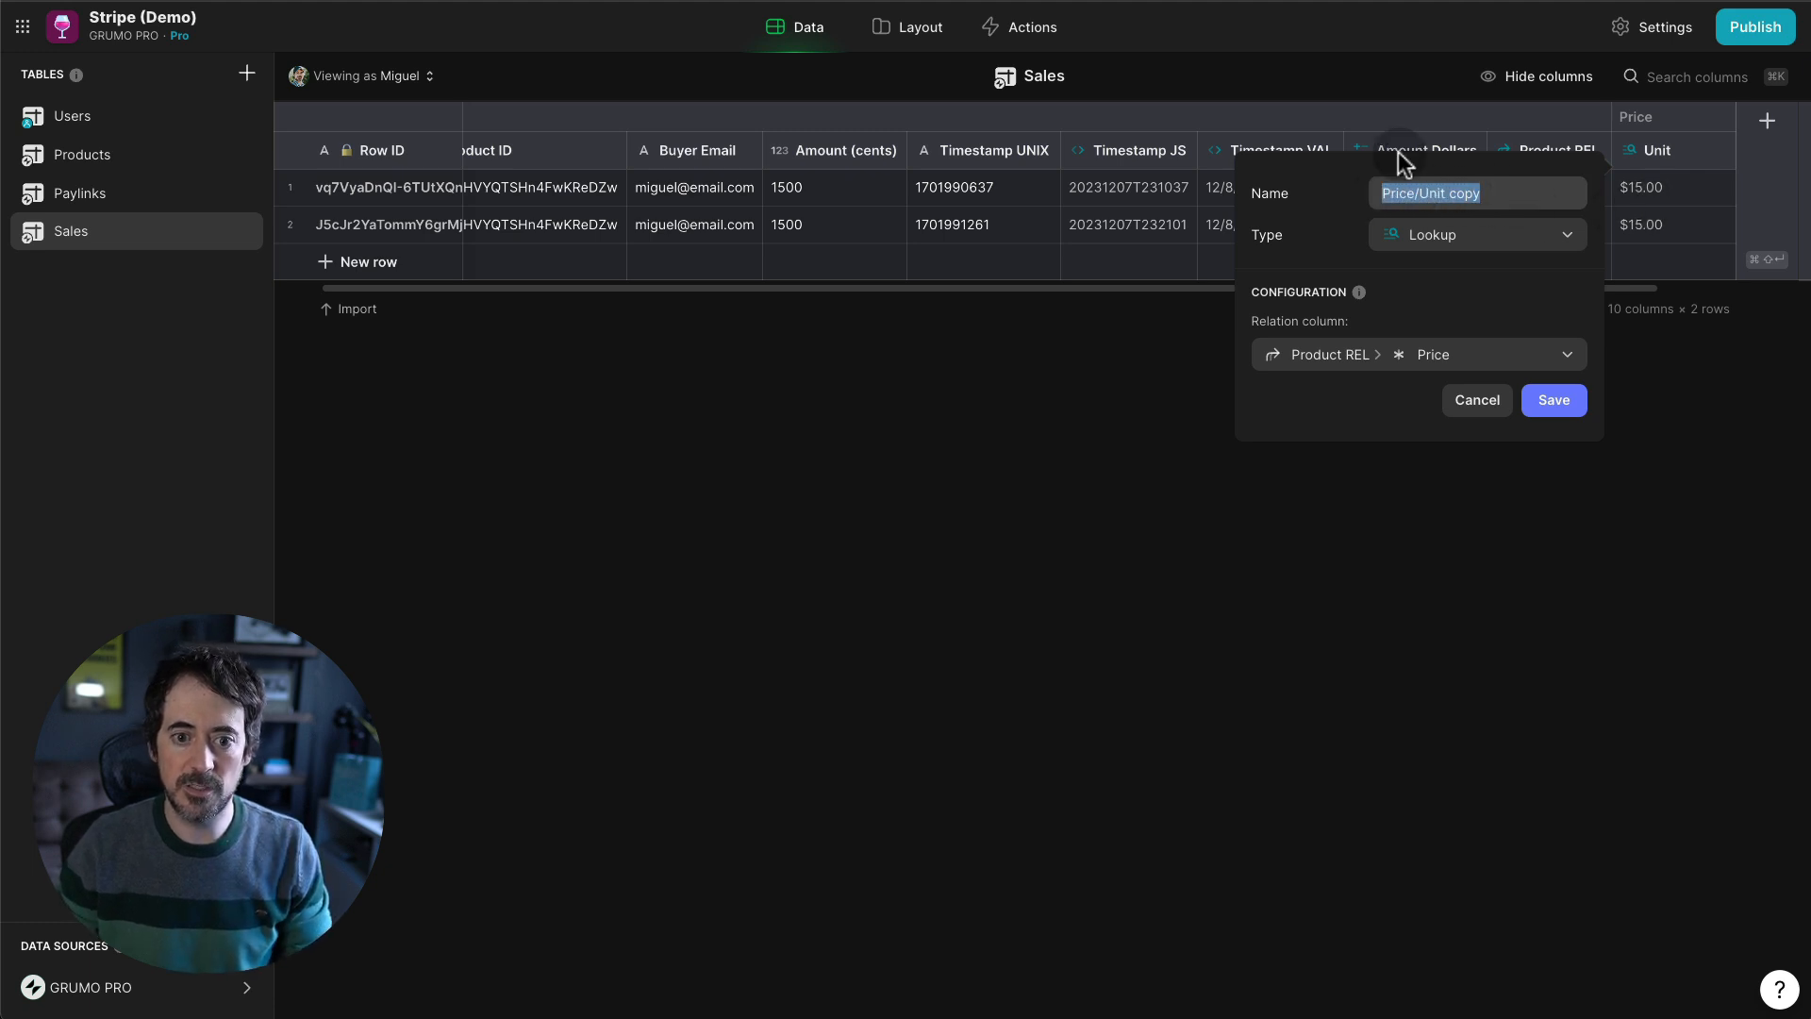
text(Quantity)
click(1471, 234)
text(amth)
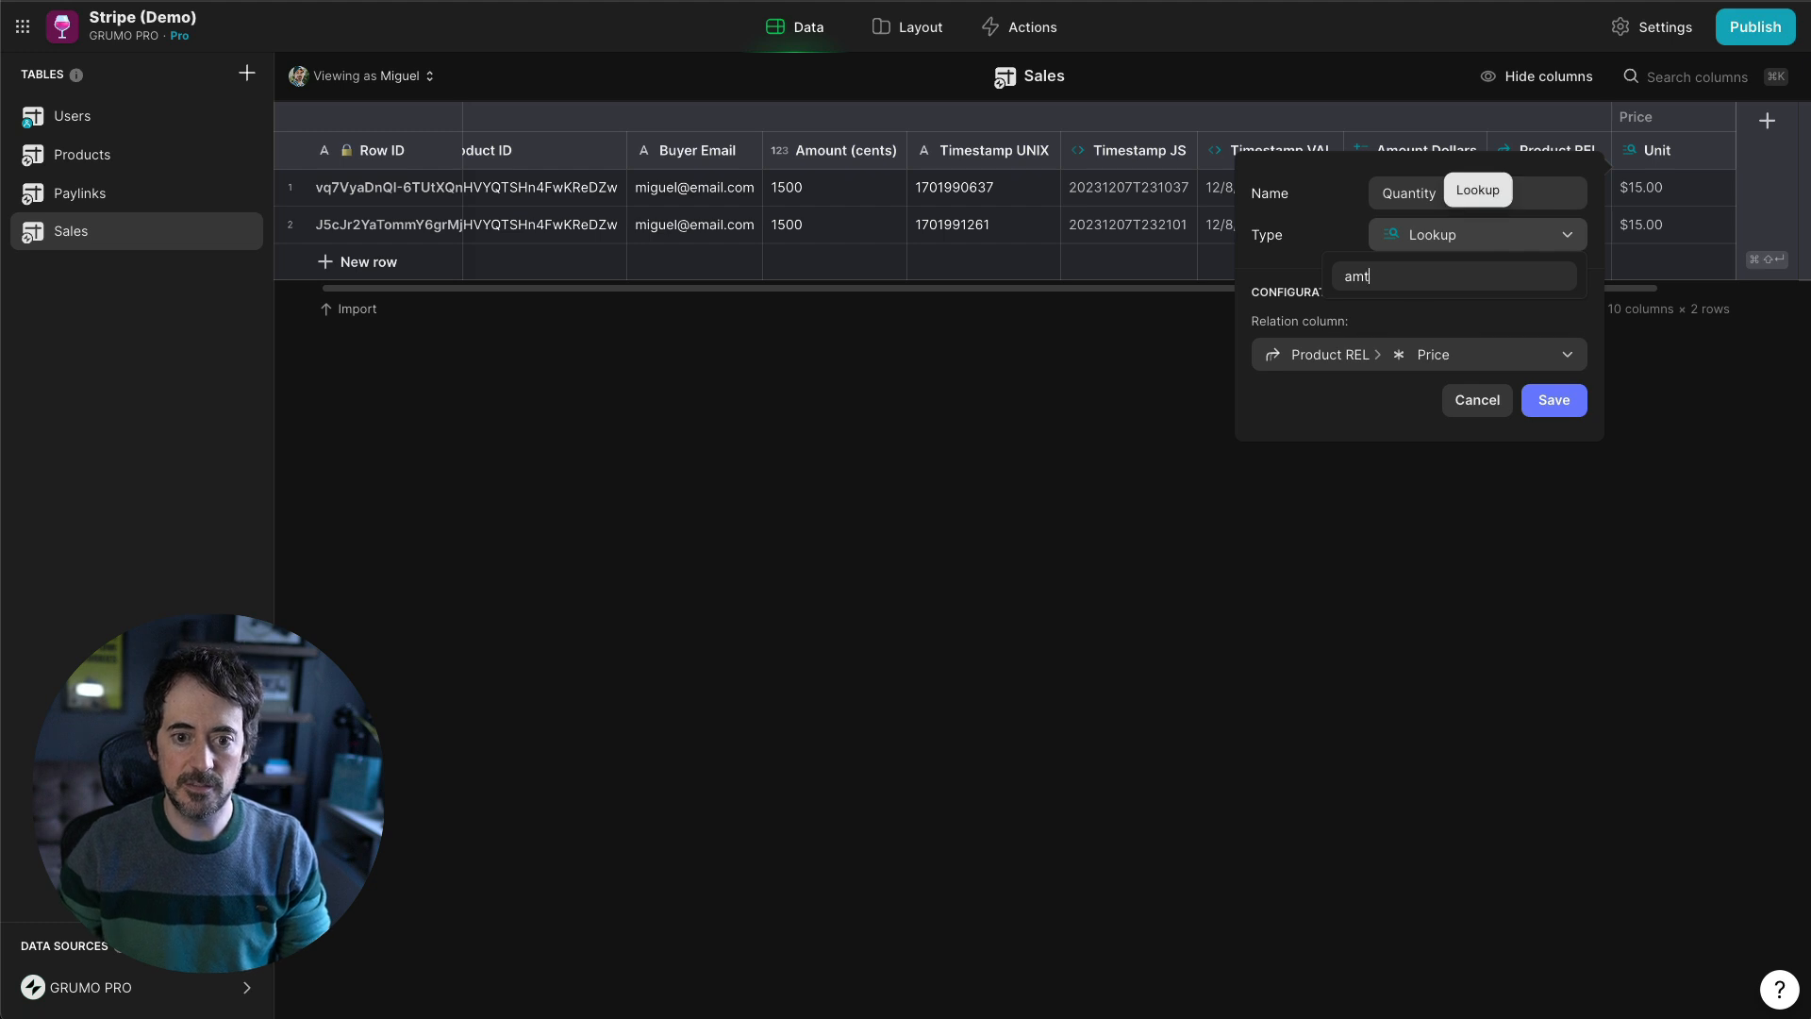
key(BackSpace)
key(BackSpace)
key(BackSpace)
text(math)
key(Return)
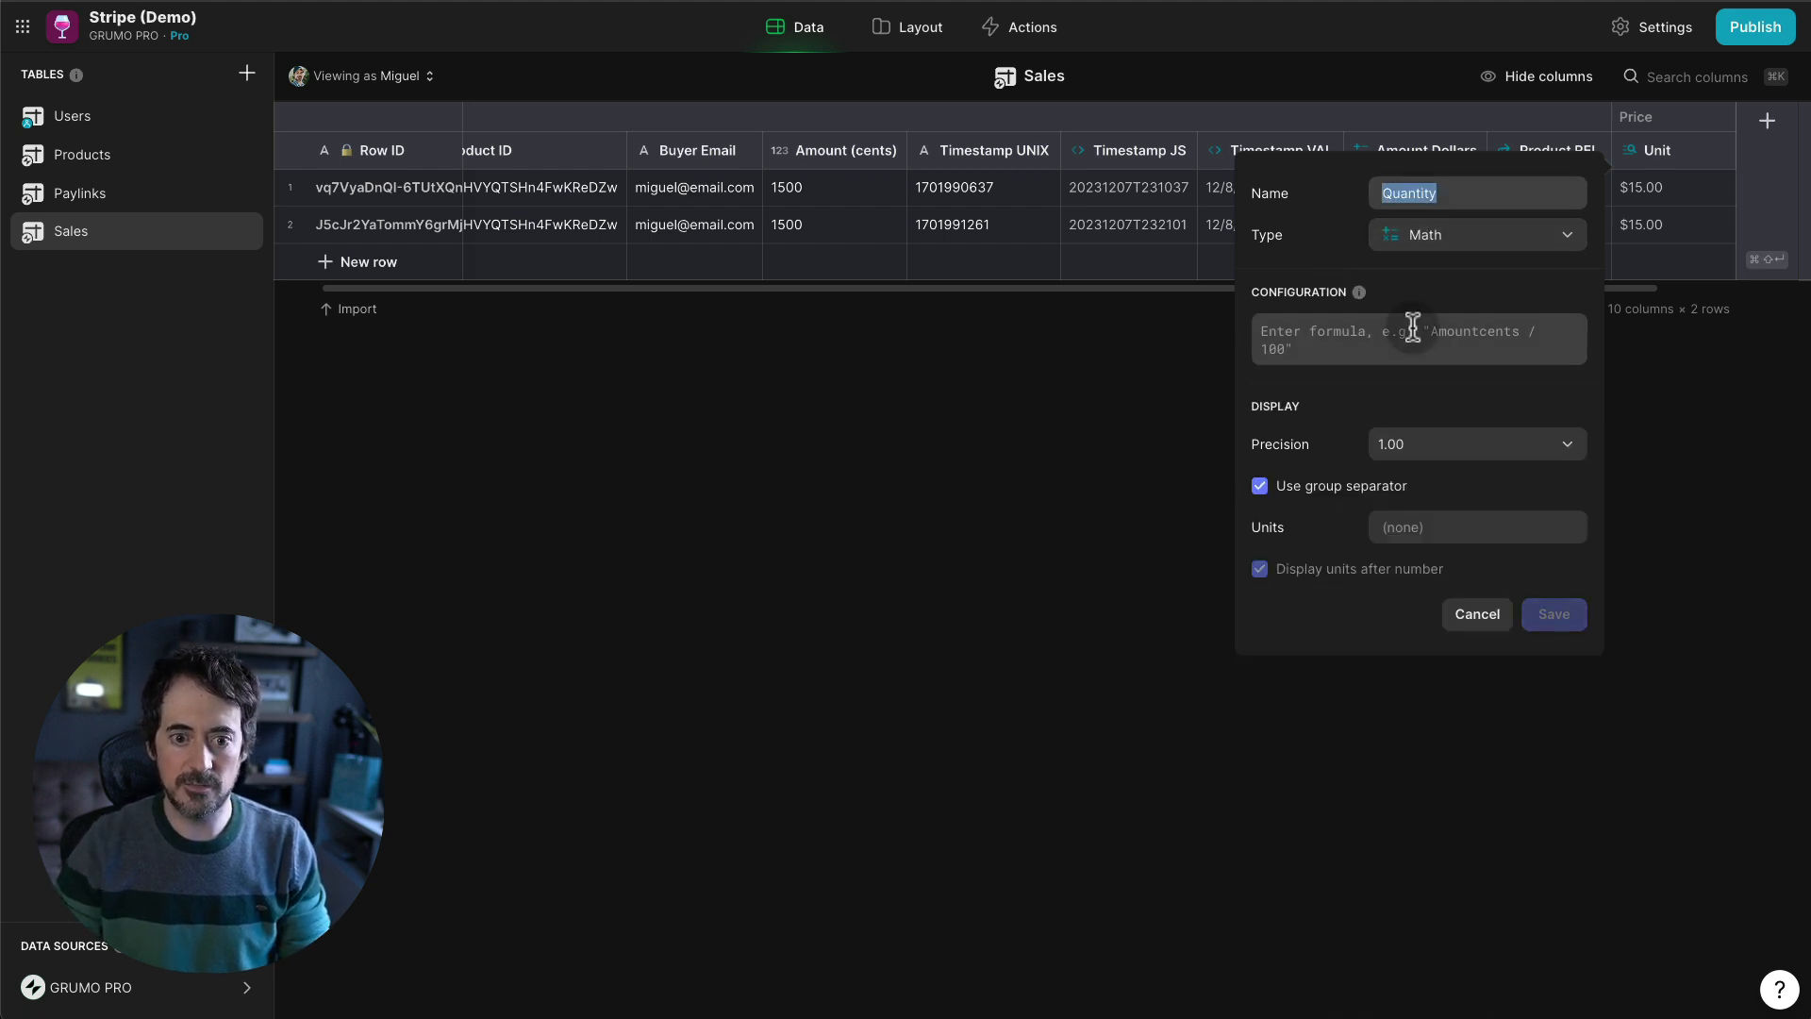
- Set the formula to A/B with A = Amount Dollars and B = Price/Unit, whole-number precision, no group separator
click(1368, 353)
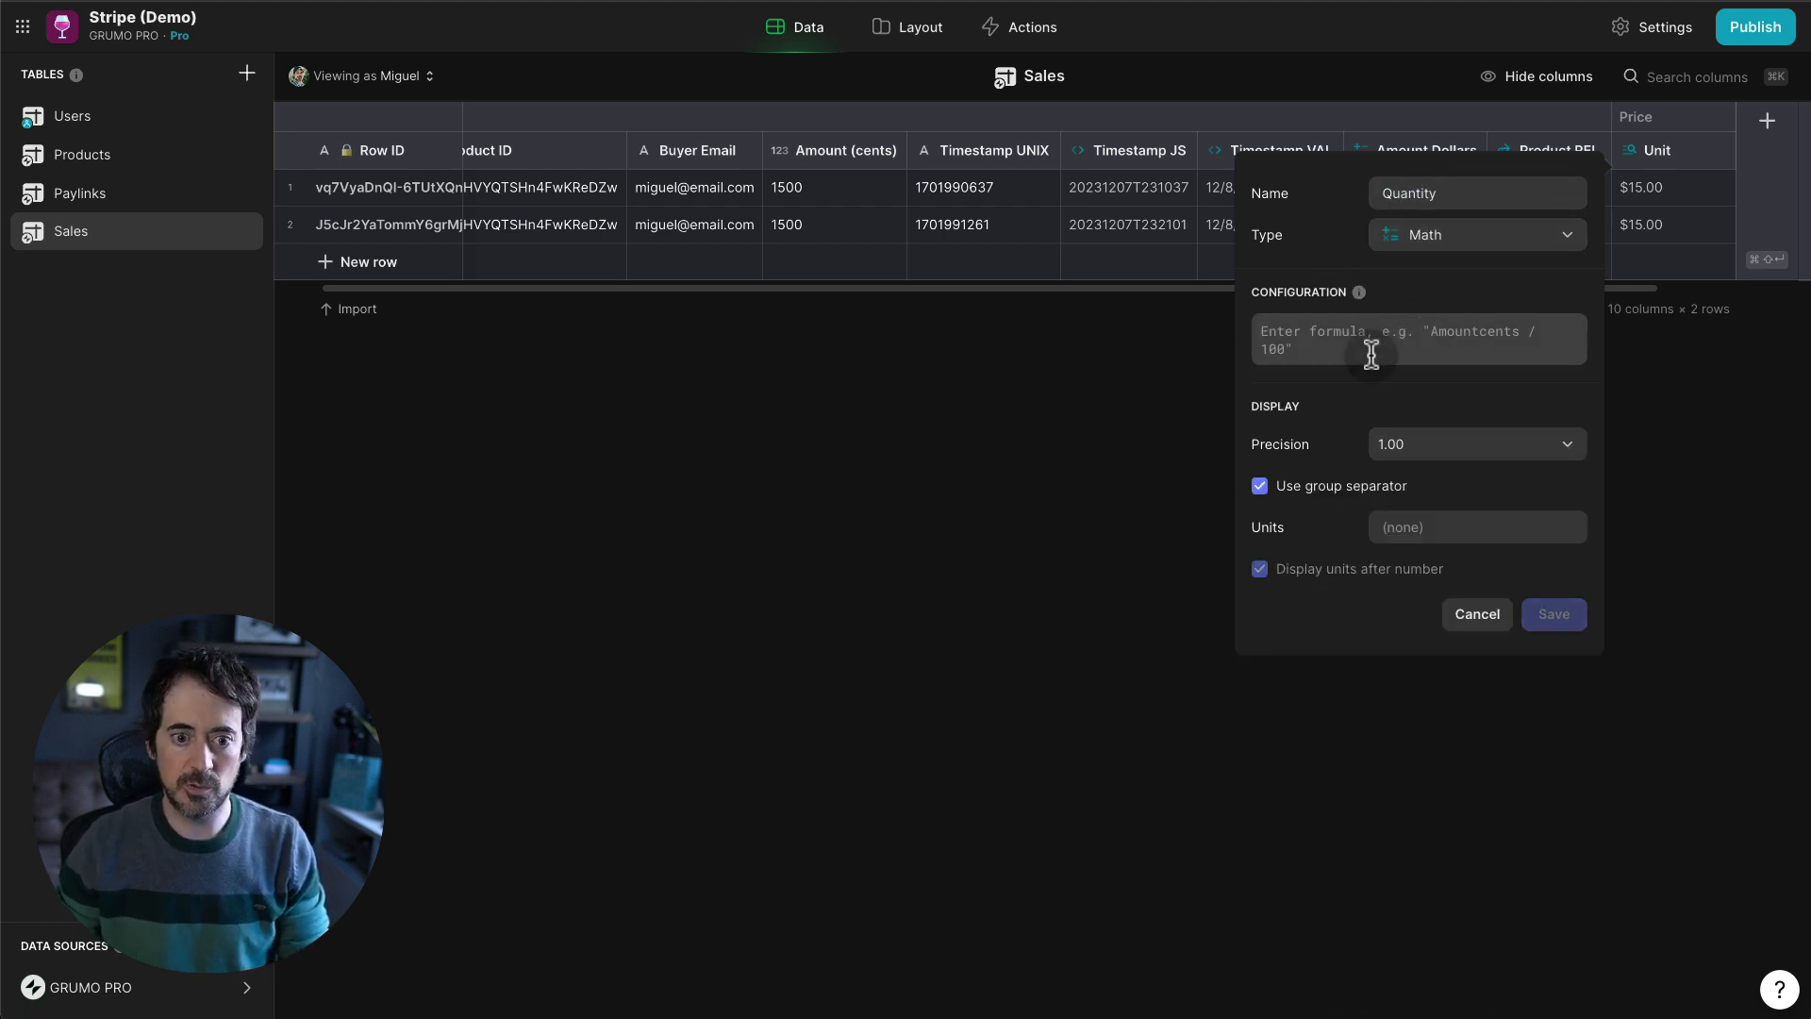
text(A/B)
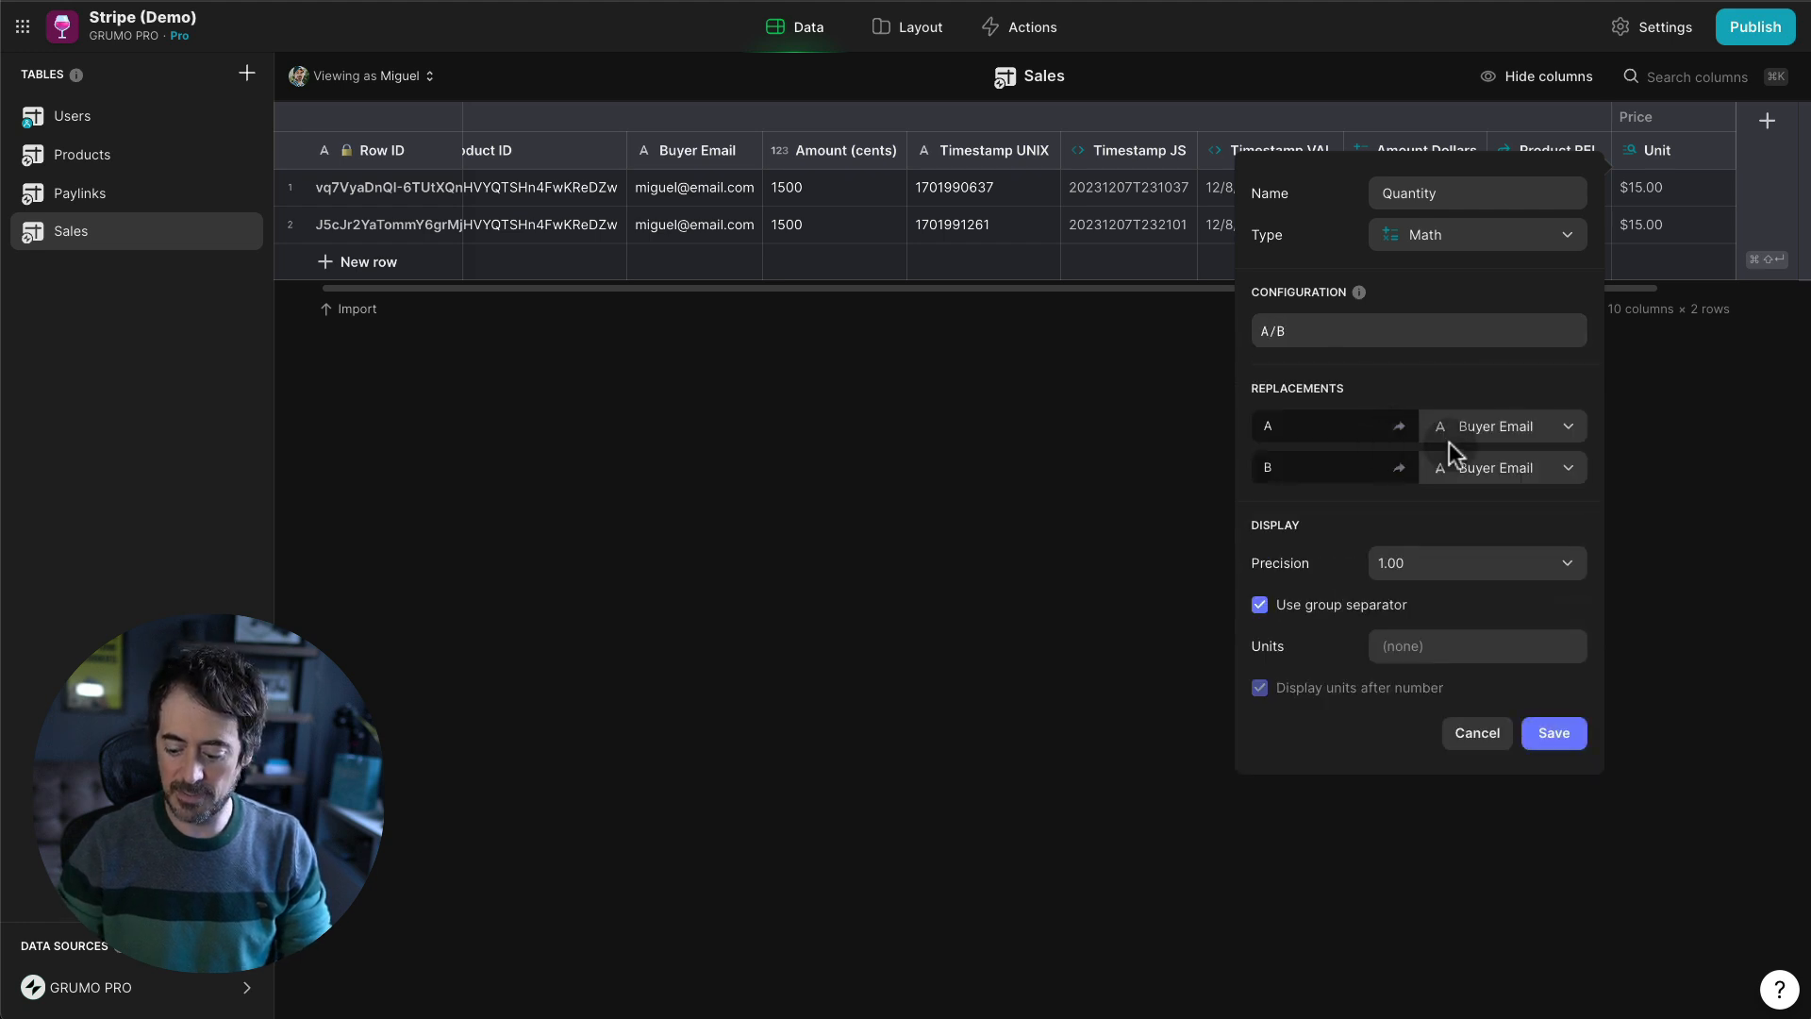
click(1506, 430)
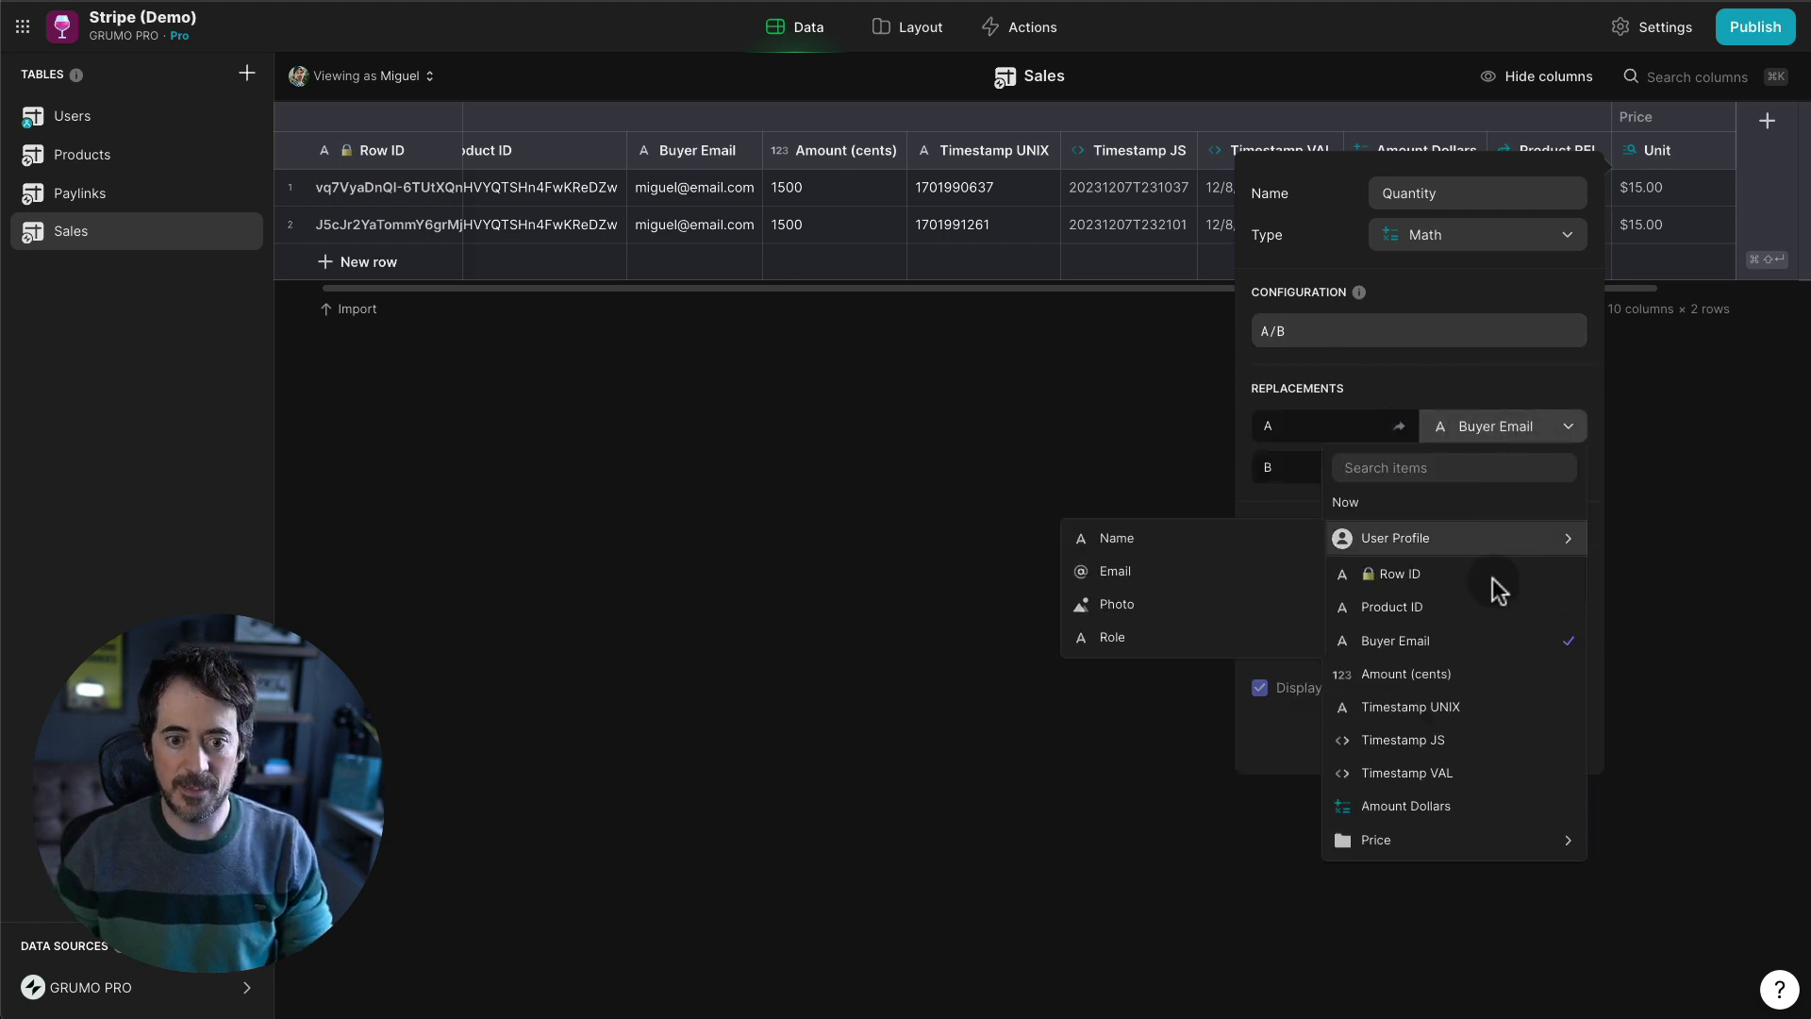
click(1442, 806)
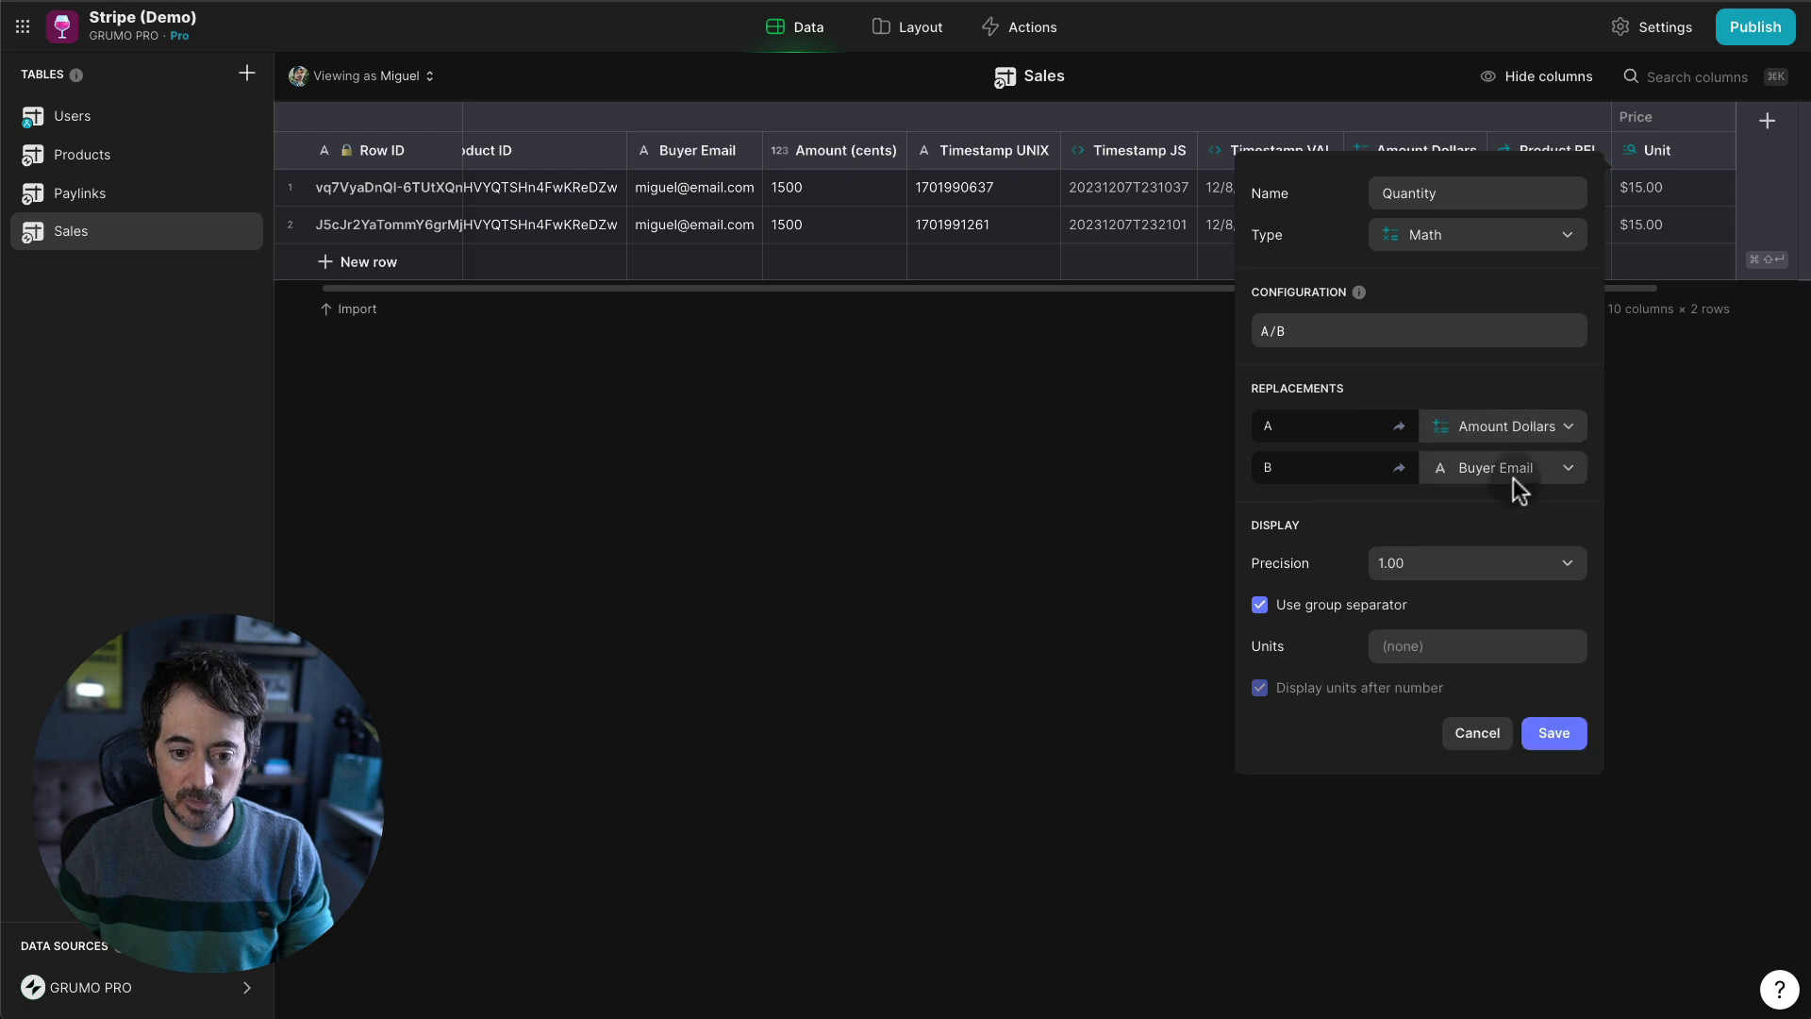
click(1526, 484)
mouse_move(1423, 881)
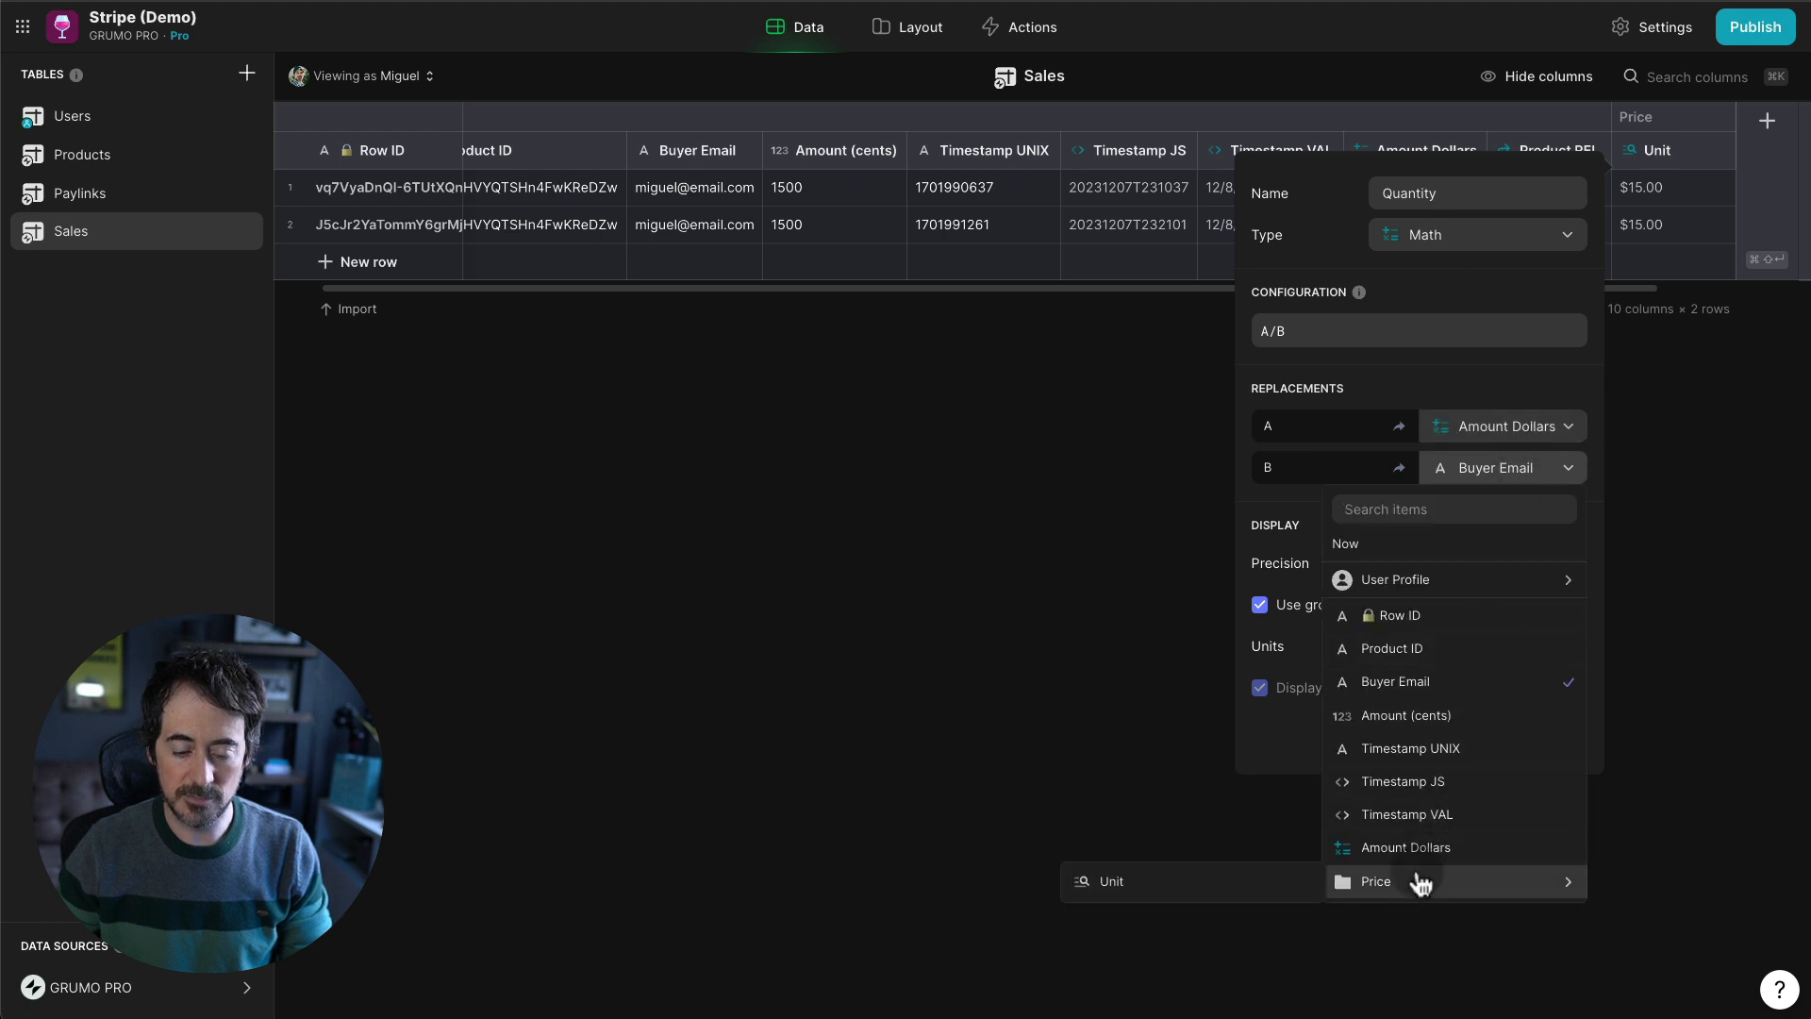
click(1261, 893)
click(1445, 562)
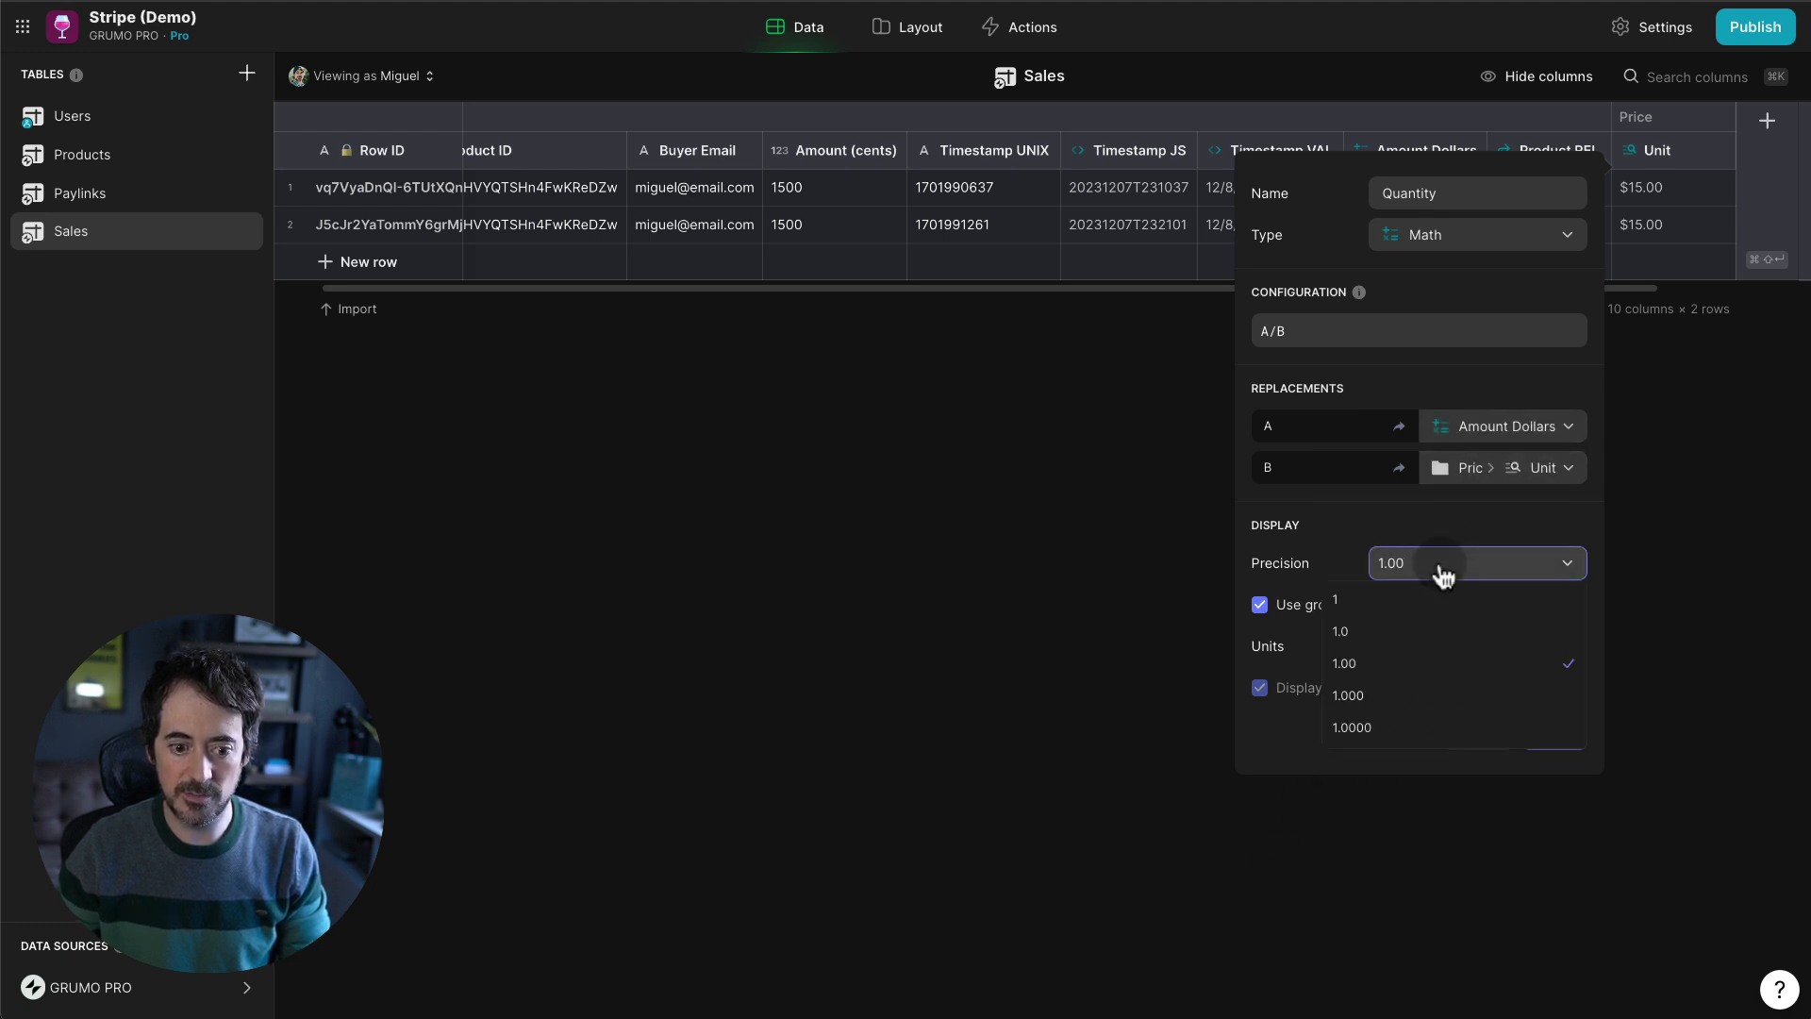
click(1395, 615)
click(1392, 606)
click(1553, 733)
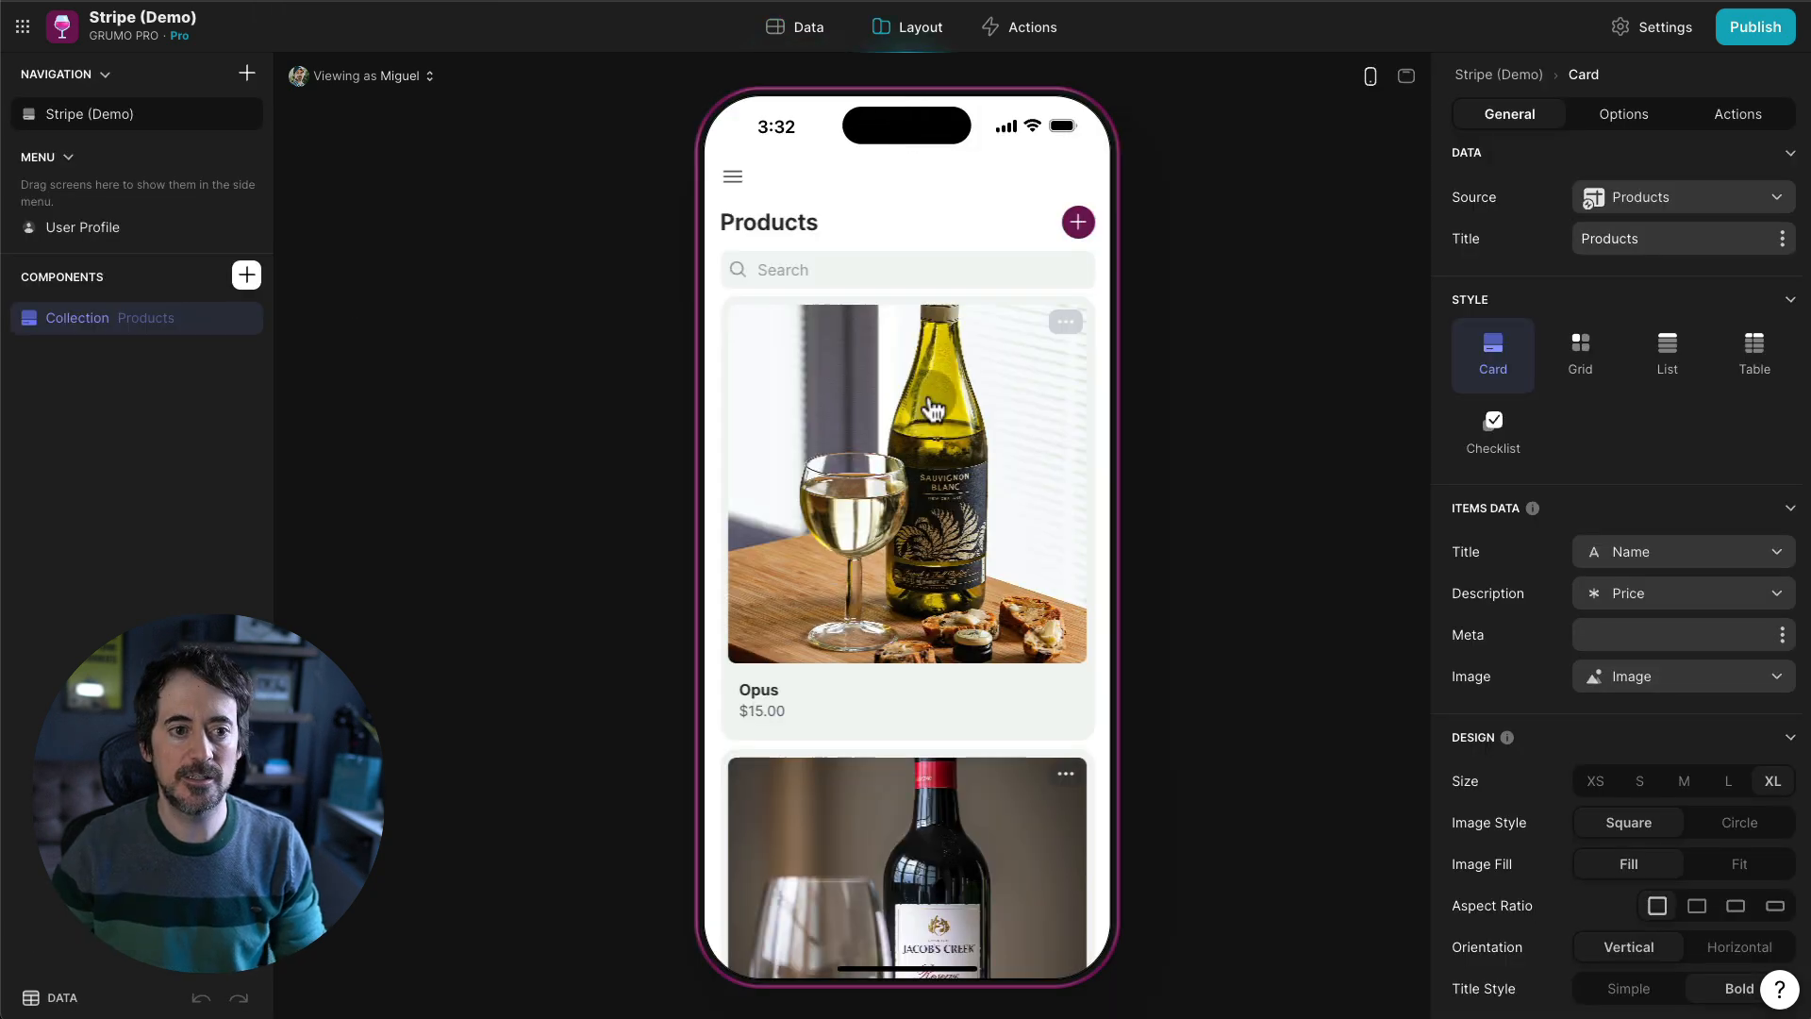
- Start buying the Rombi wine and set the checkout quantity to 3
scroll(954, 444, down, 3)
click(1007, 494)
click(941, 608)
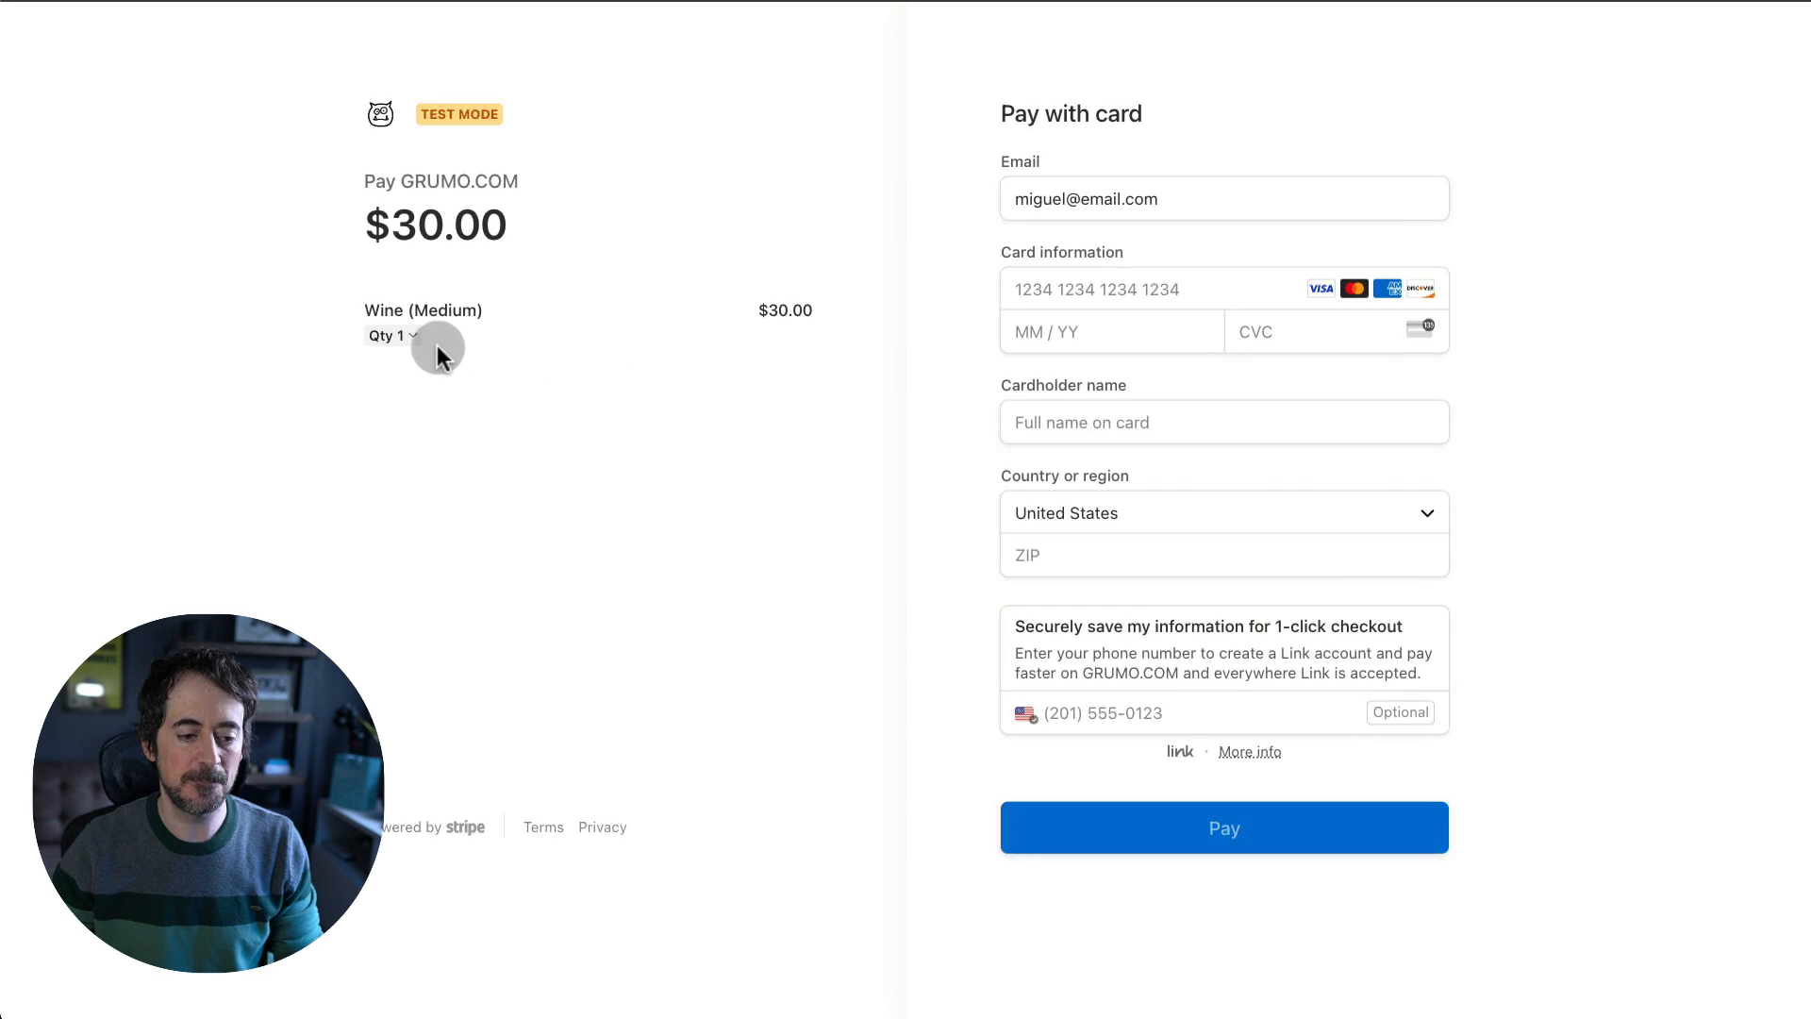
click(406, 335)
click(992, 517)
click(992, 517)
click(937, 596)
- Pay the $90.00 with the test card number, expiry, CVC, cardholder name and ZIP code
click(1091, 321)
text(424242424244242403266)
key(Tab)
text(Miguel)
key(Tab)
key(Tab)
text(48000)
key(Return)
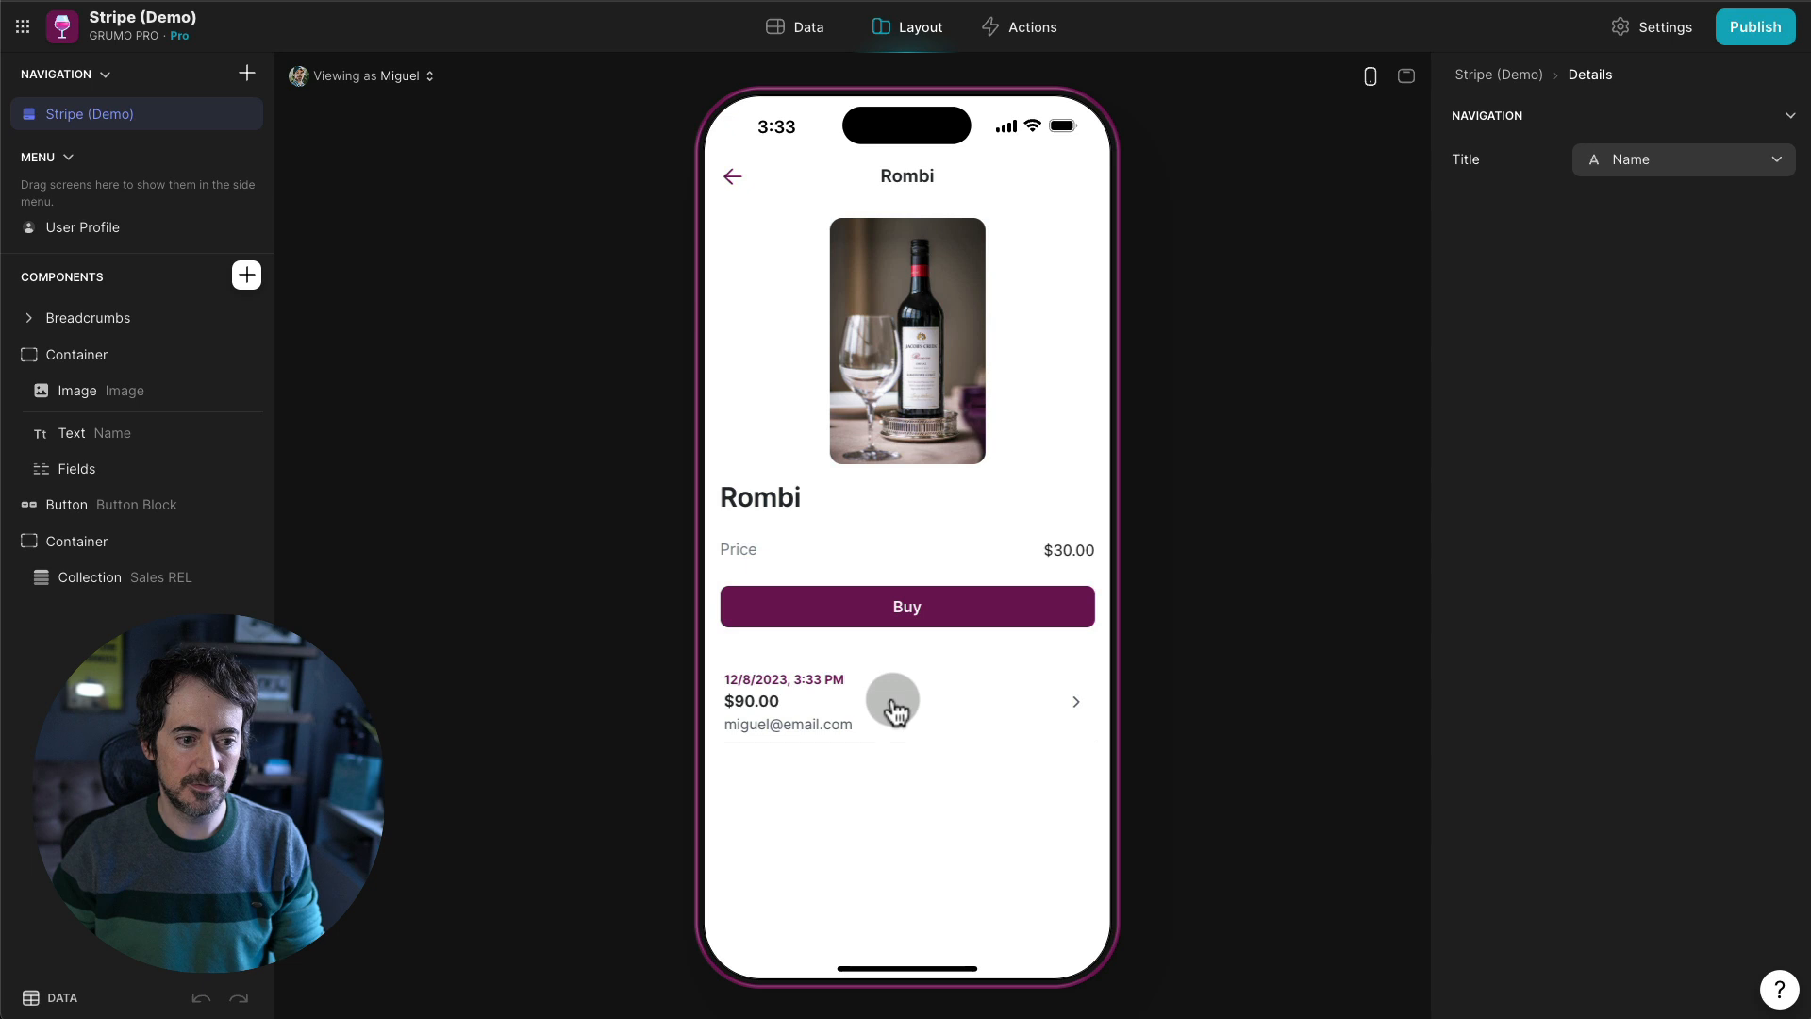
- Check the Sales table in Data for the new sale's Quantity of 3
click(804, 28)
click(94, 234)
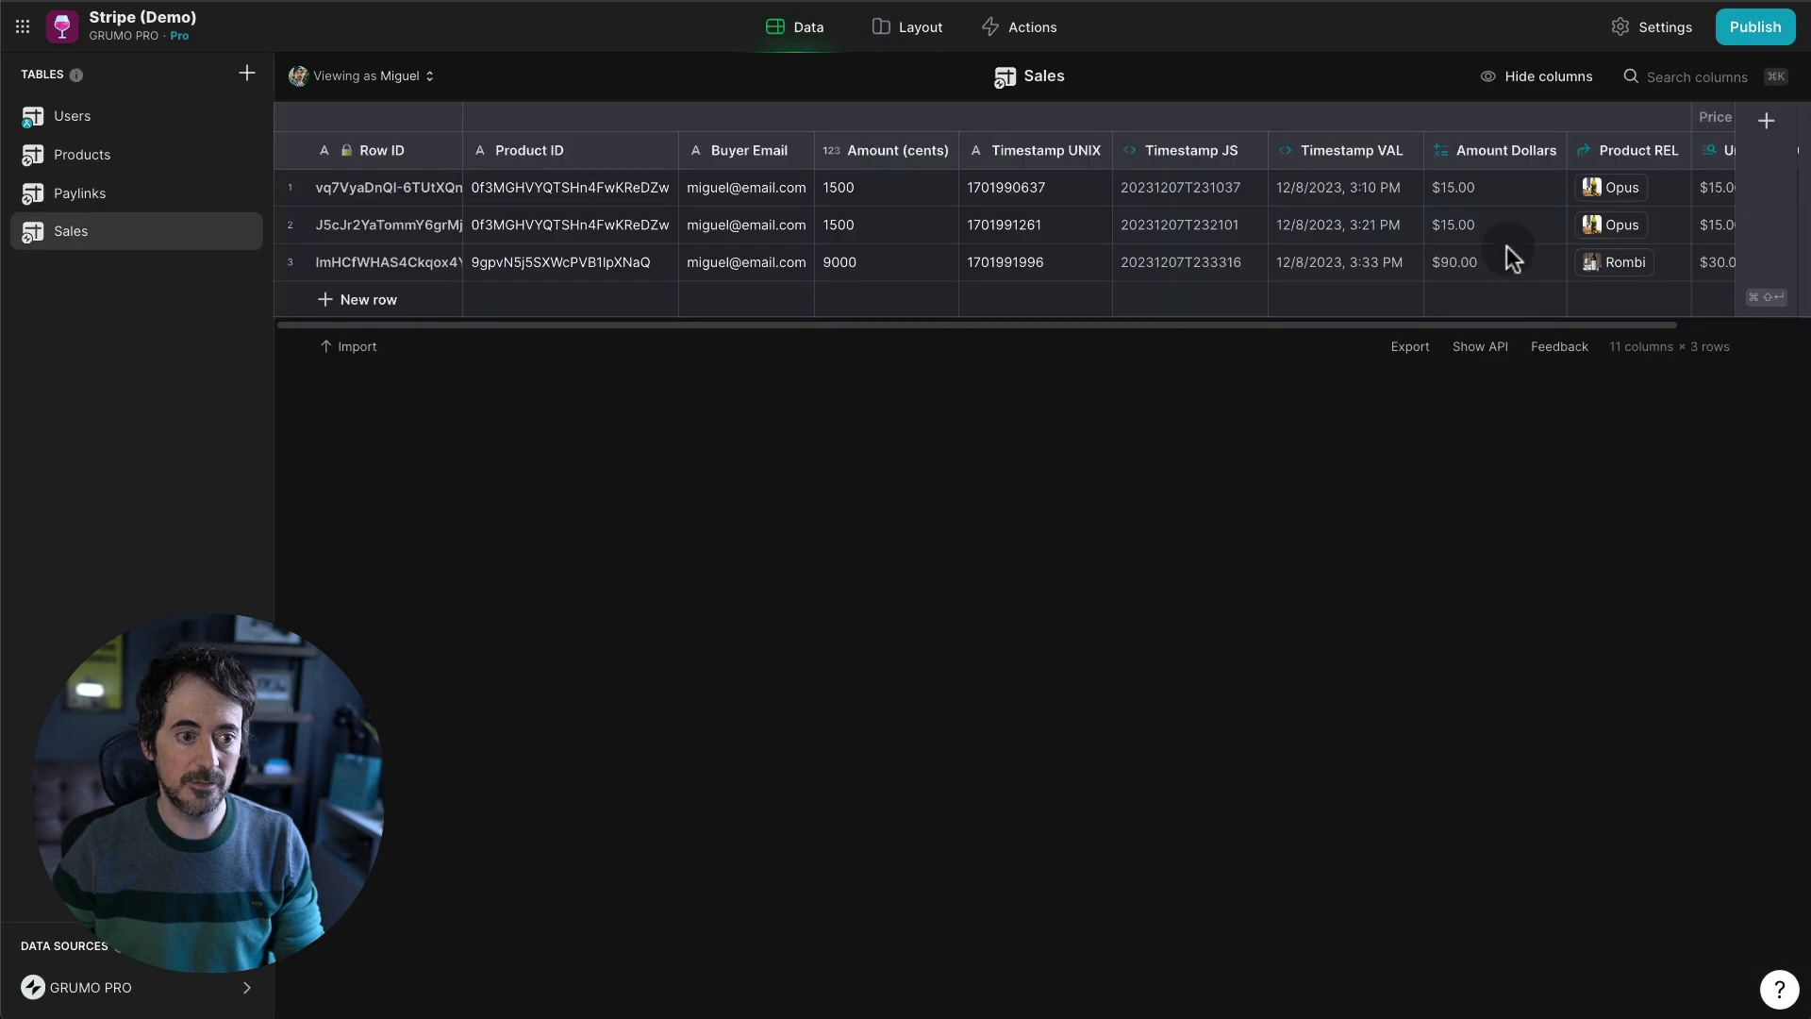
scroll(1507, 249, right, 3)
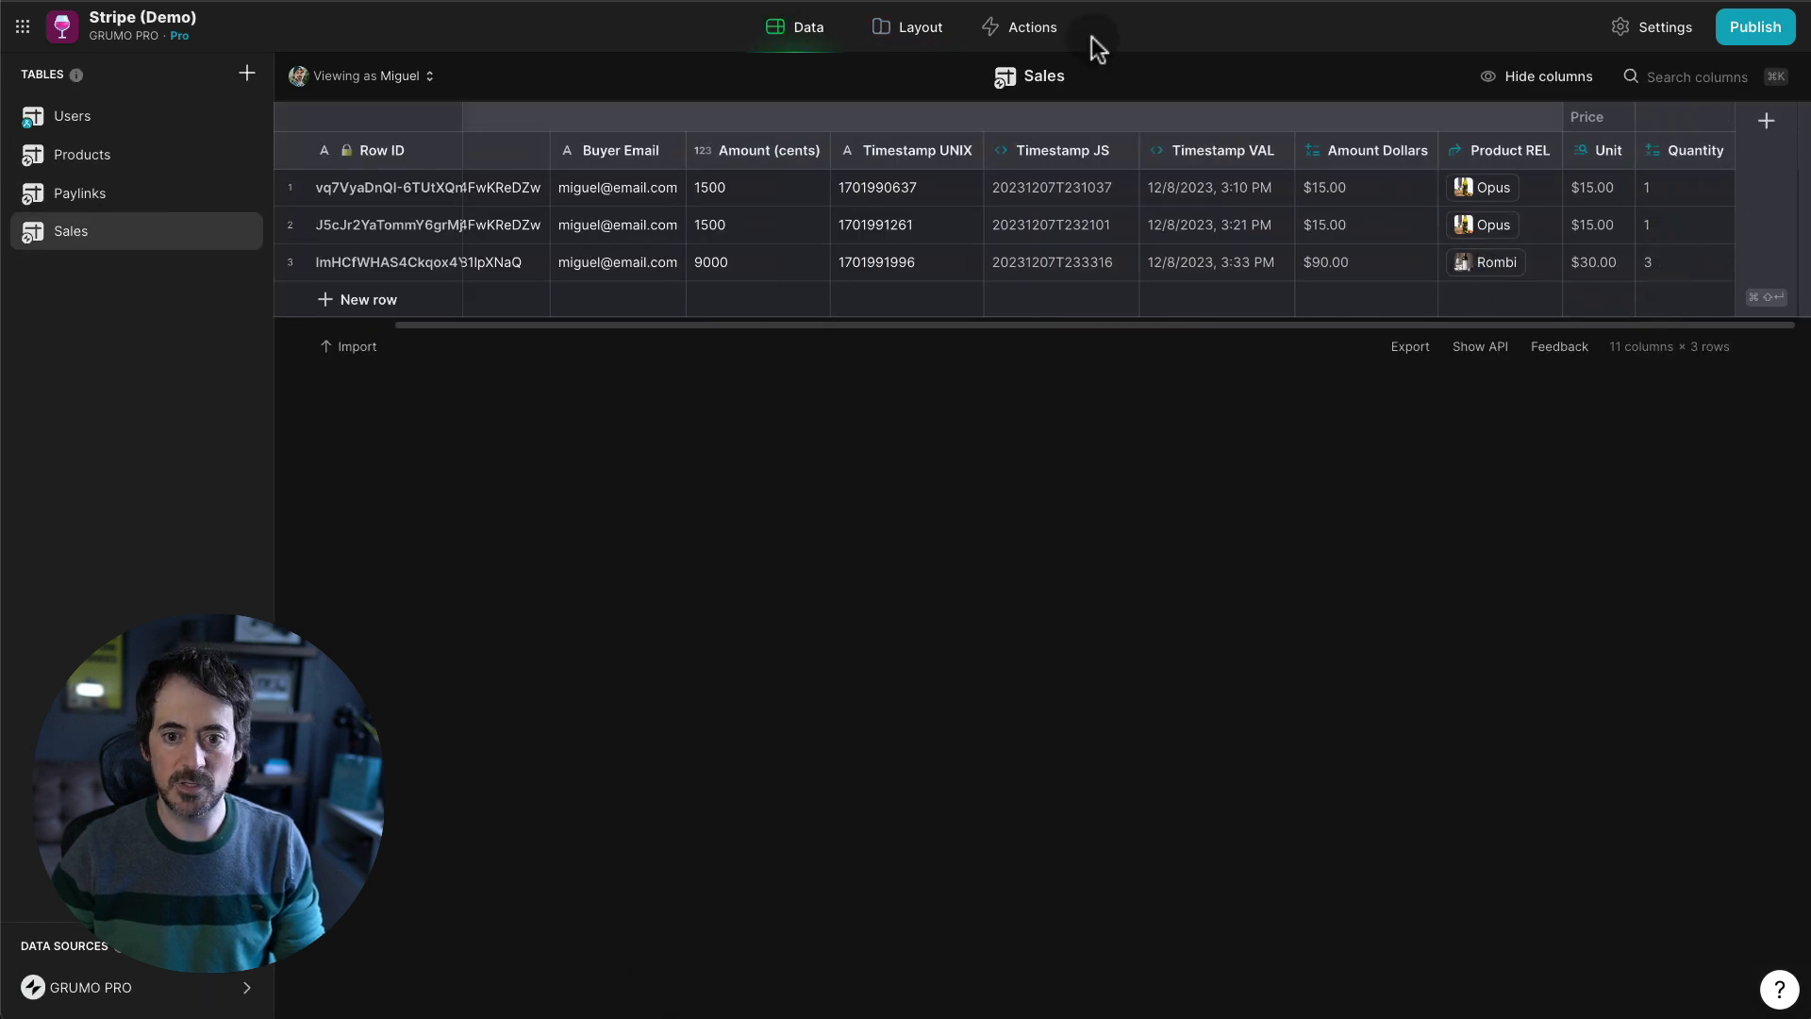
- Open the $90.00 sale's detail screen in Layout, delete its Title, and select Fields
click(920, 30)
click(920, 686)
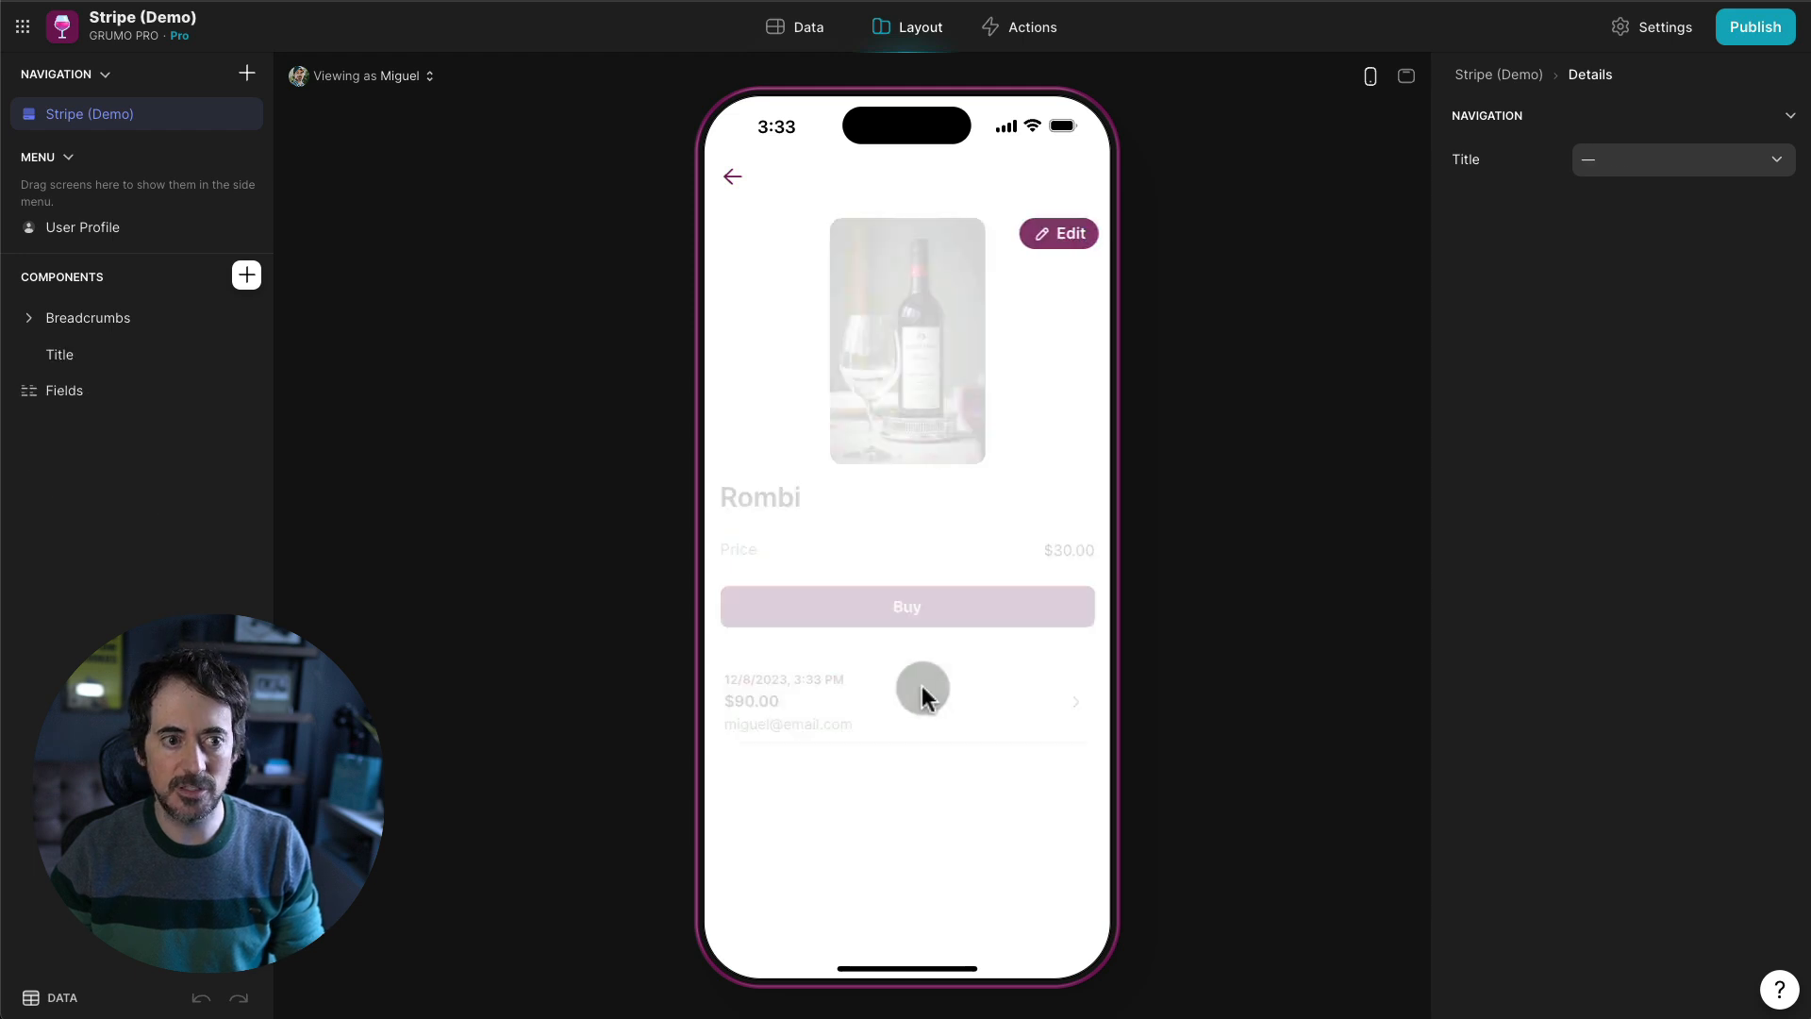
click(246, 356)
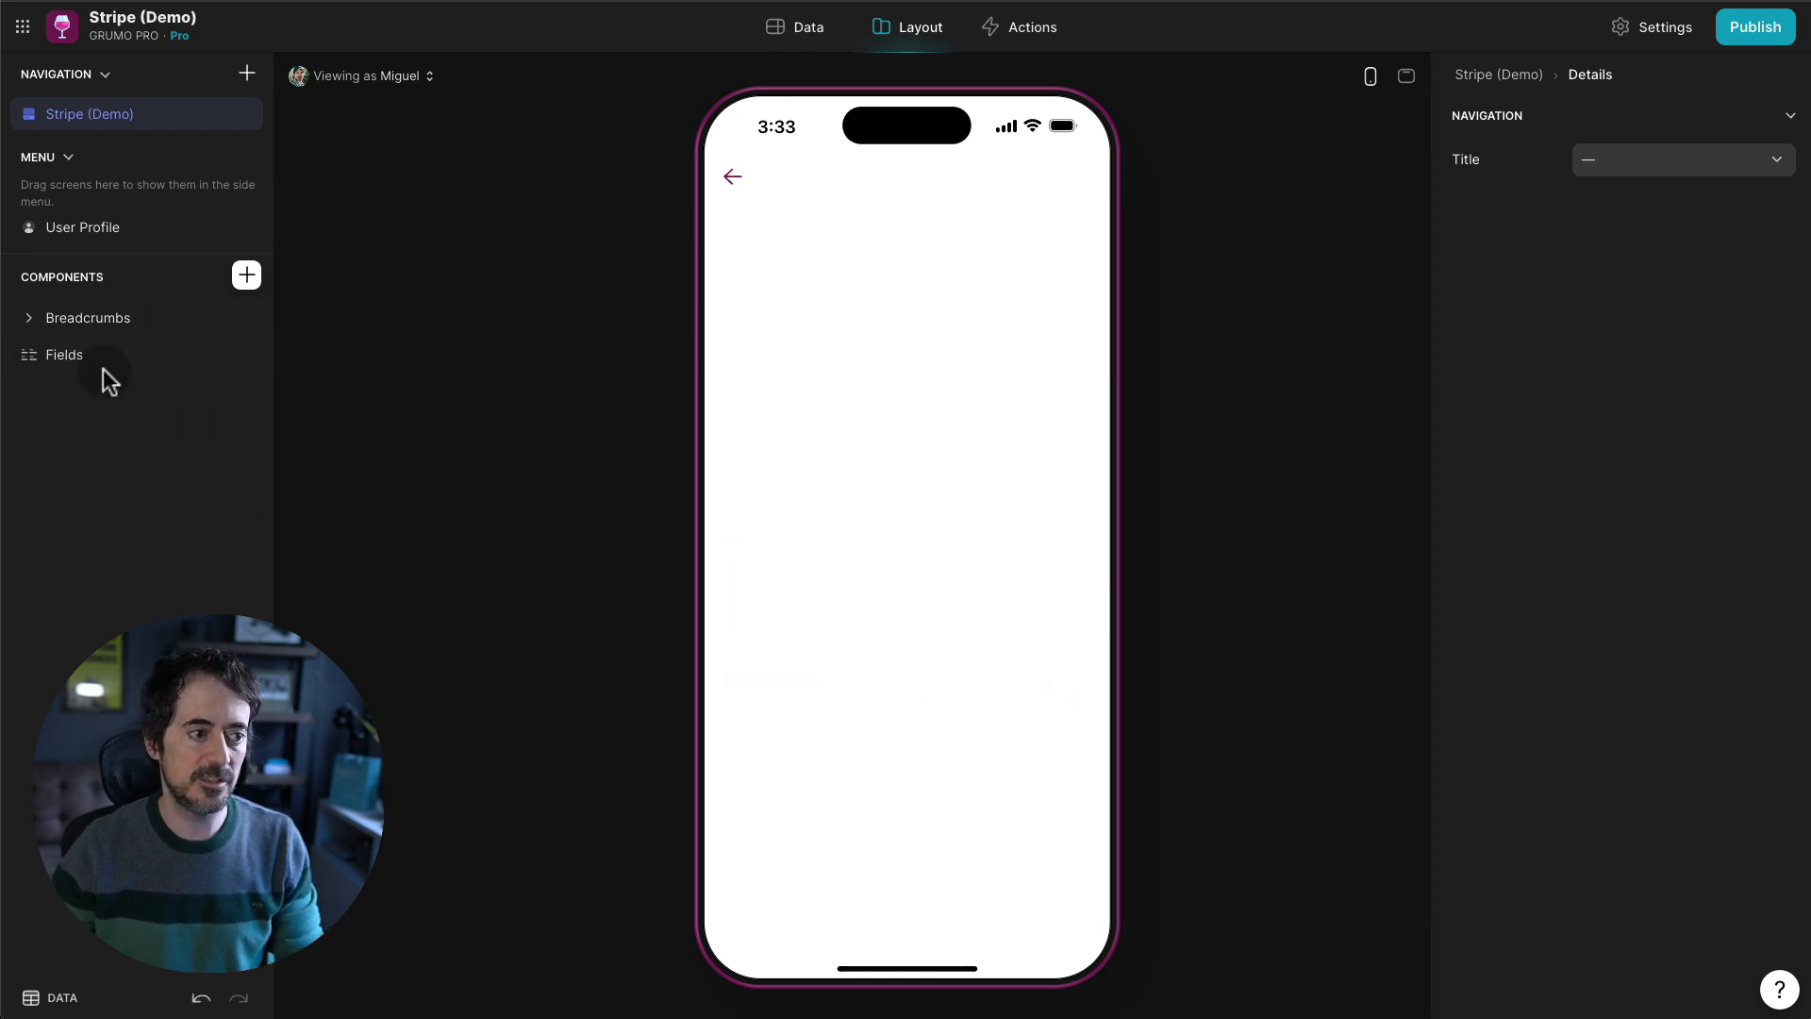
click(99, 373)
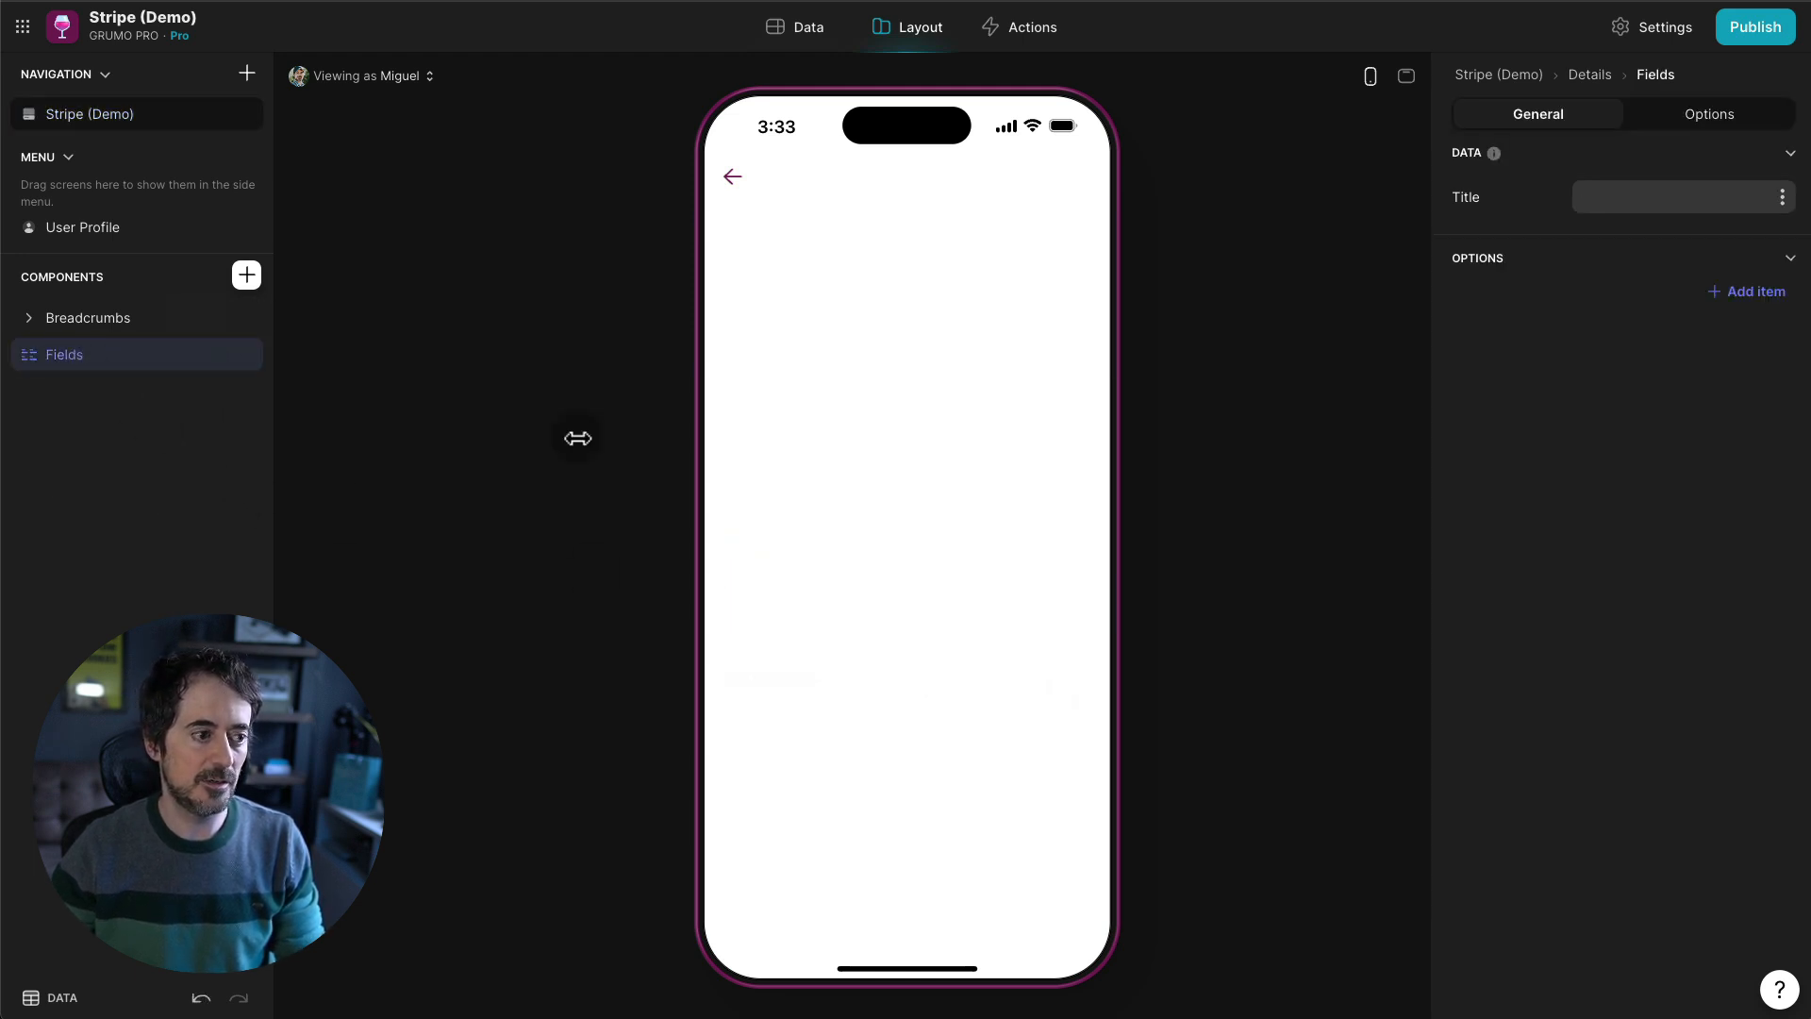
- Add three fields to the sale detail showing Price > Unit, Quantity and Amount Dollars
click(1705, 312)
click(1730, 307)
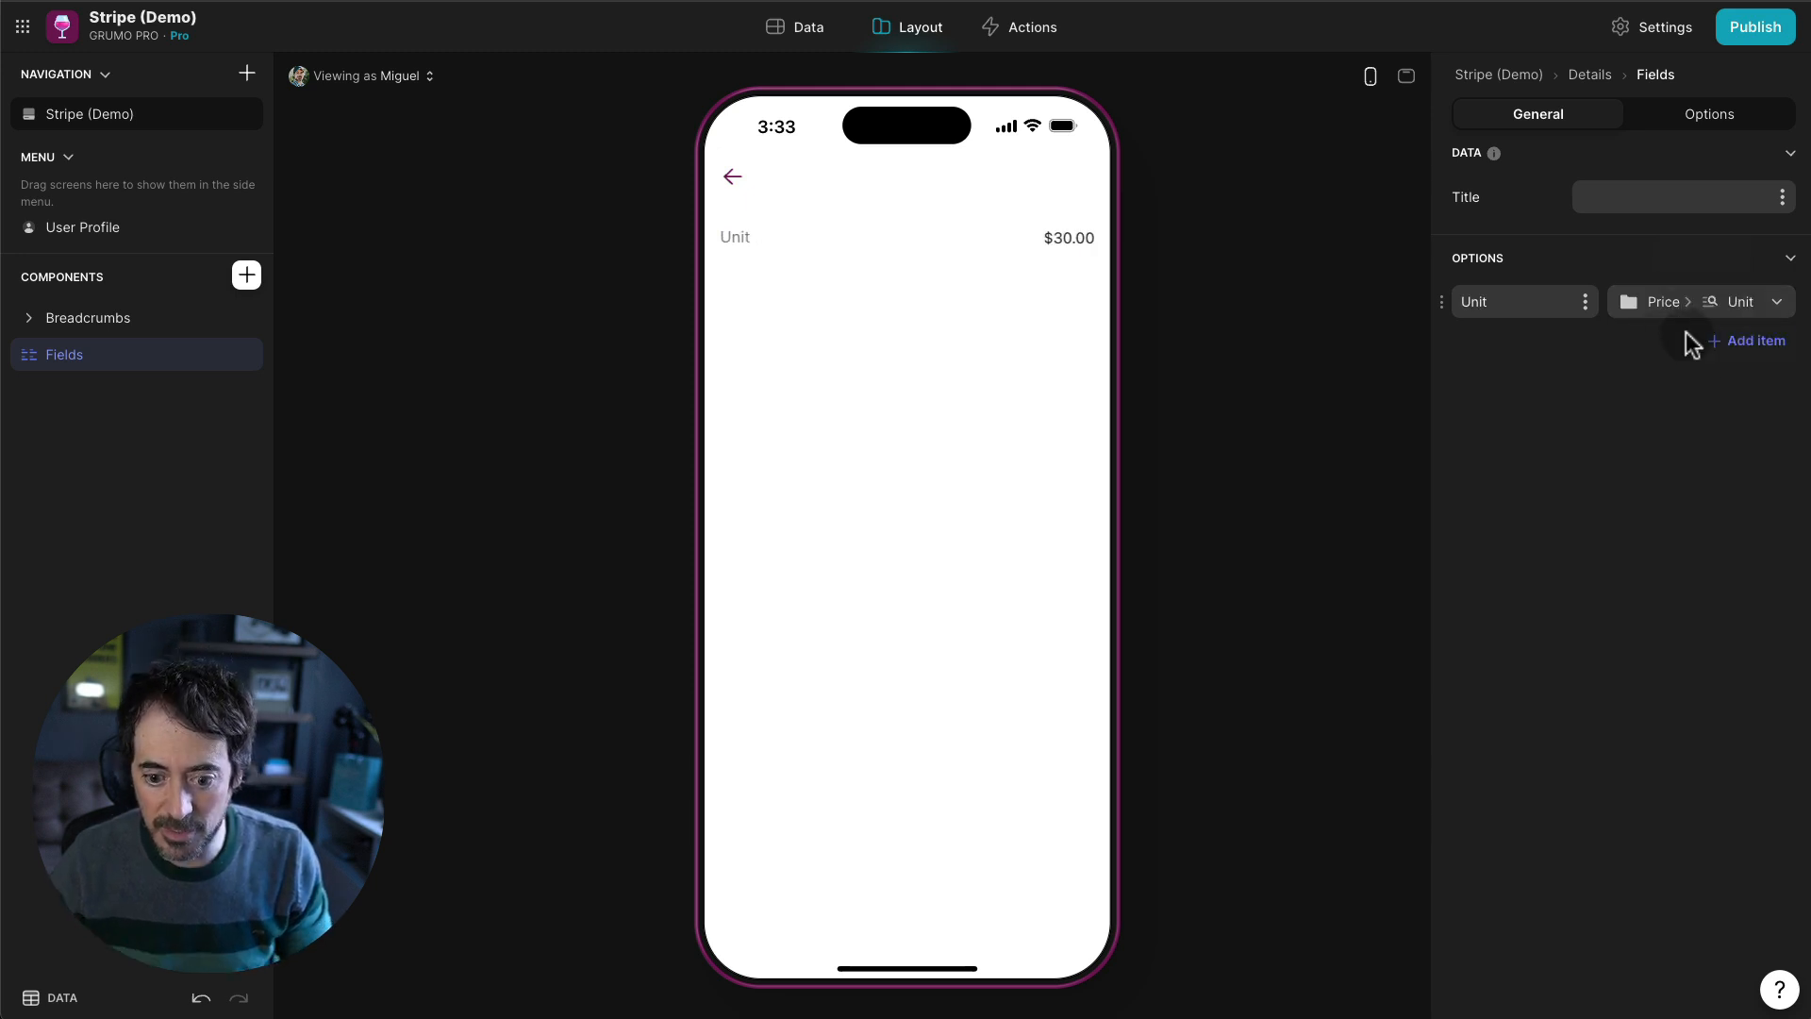
click(1735, 341)
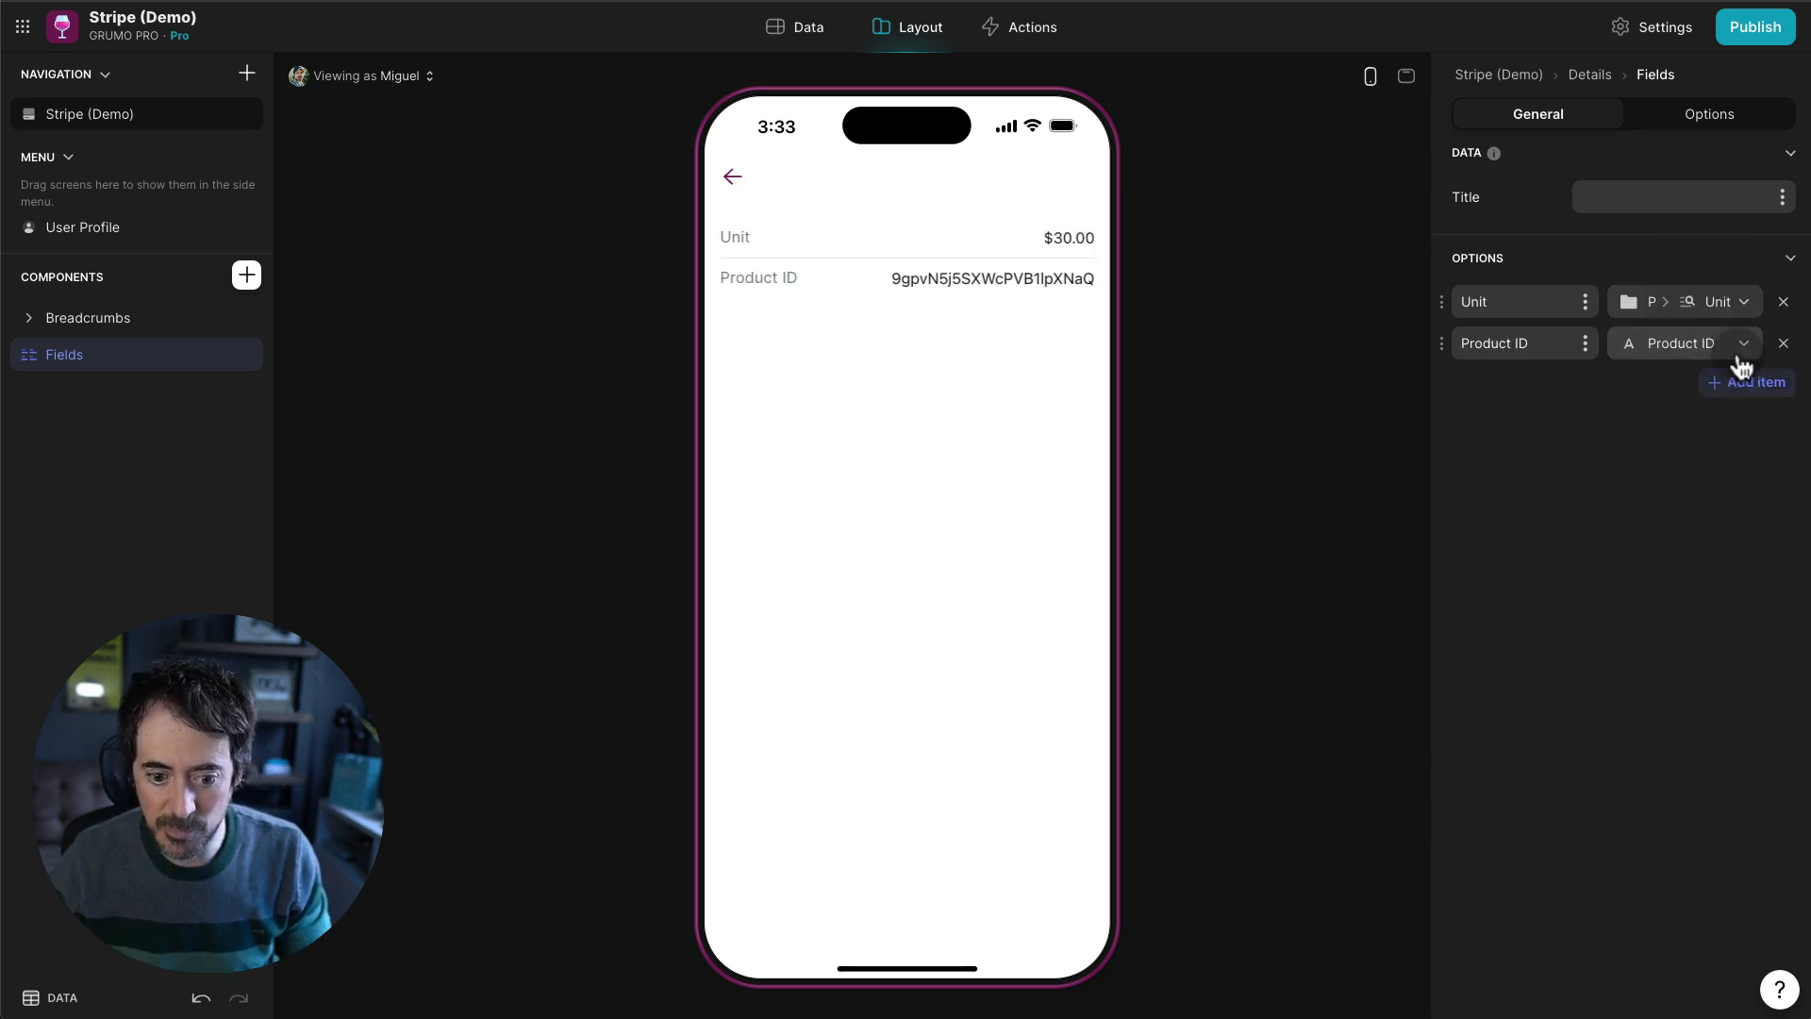
click(1686, 347)
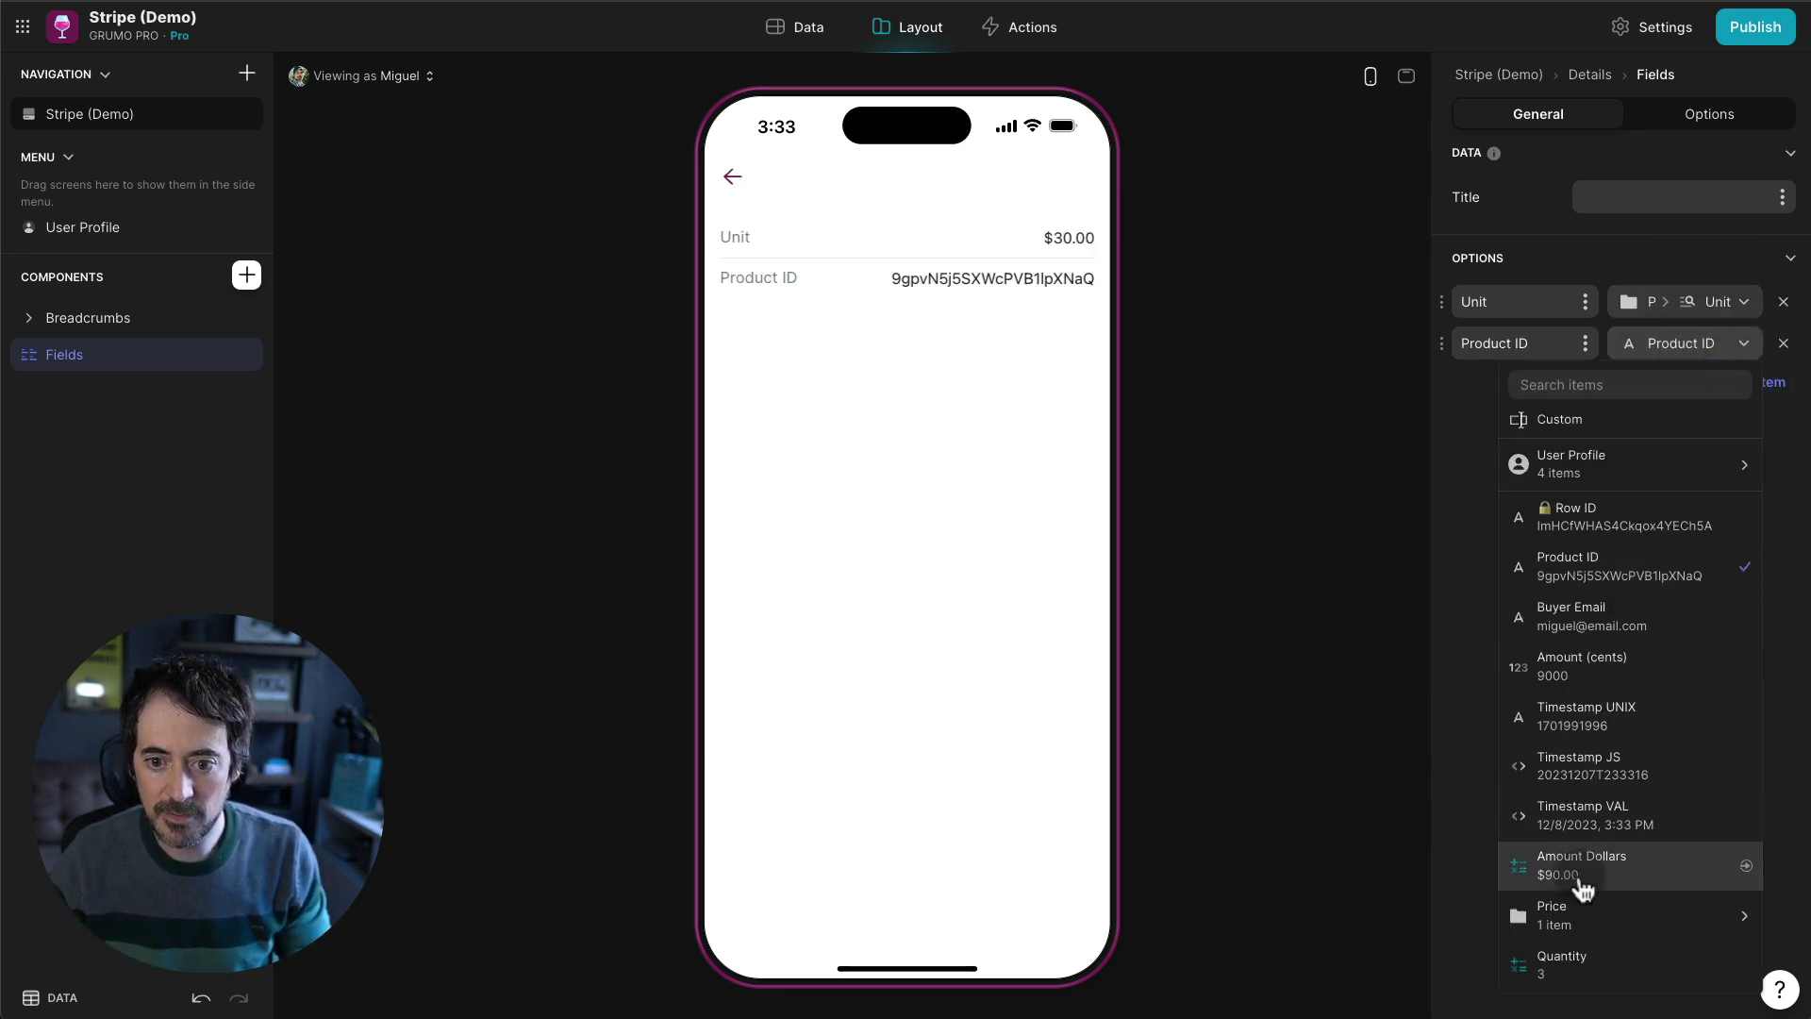
click(1567, 962)
click(1731, 396)
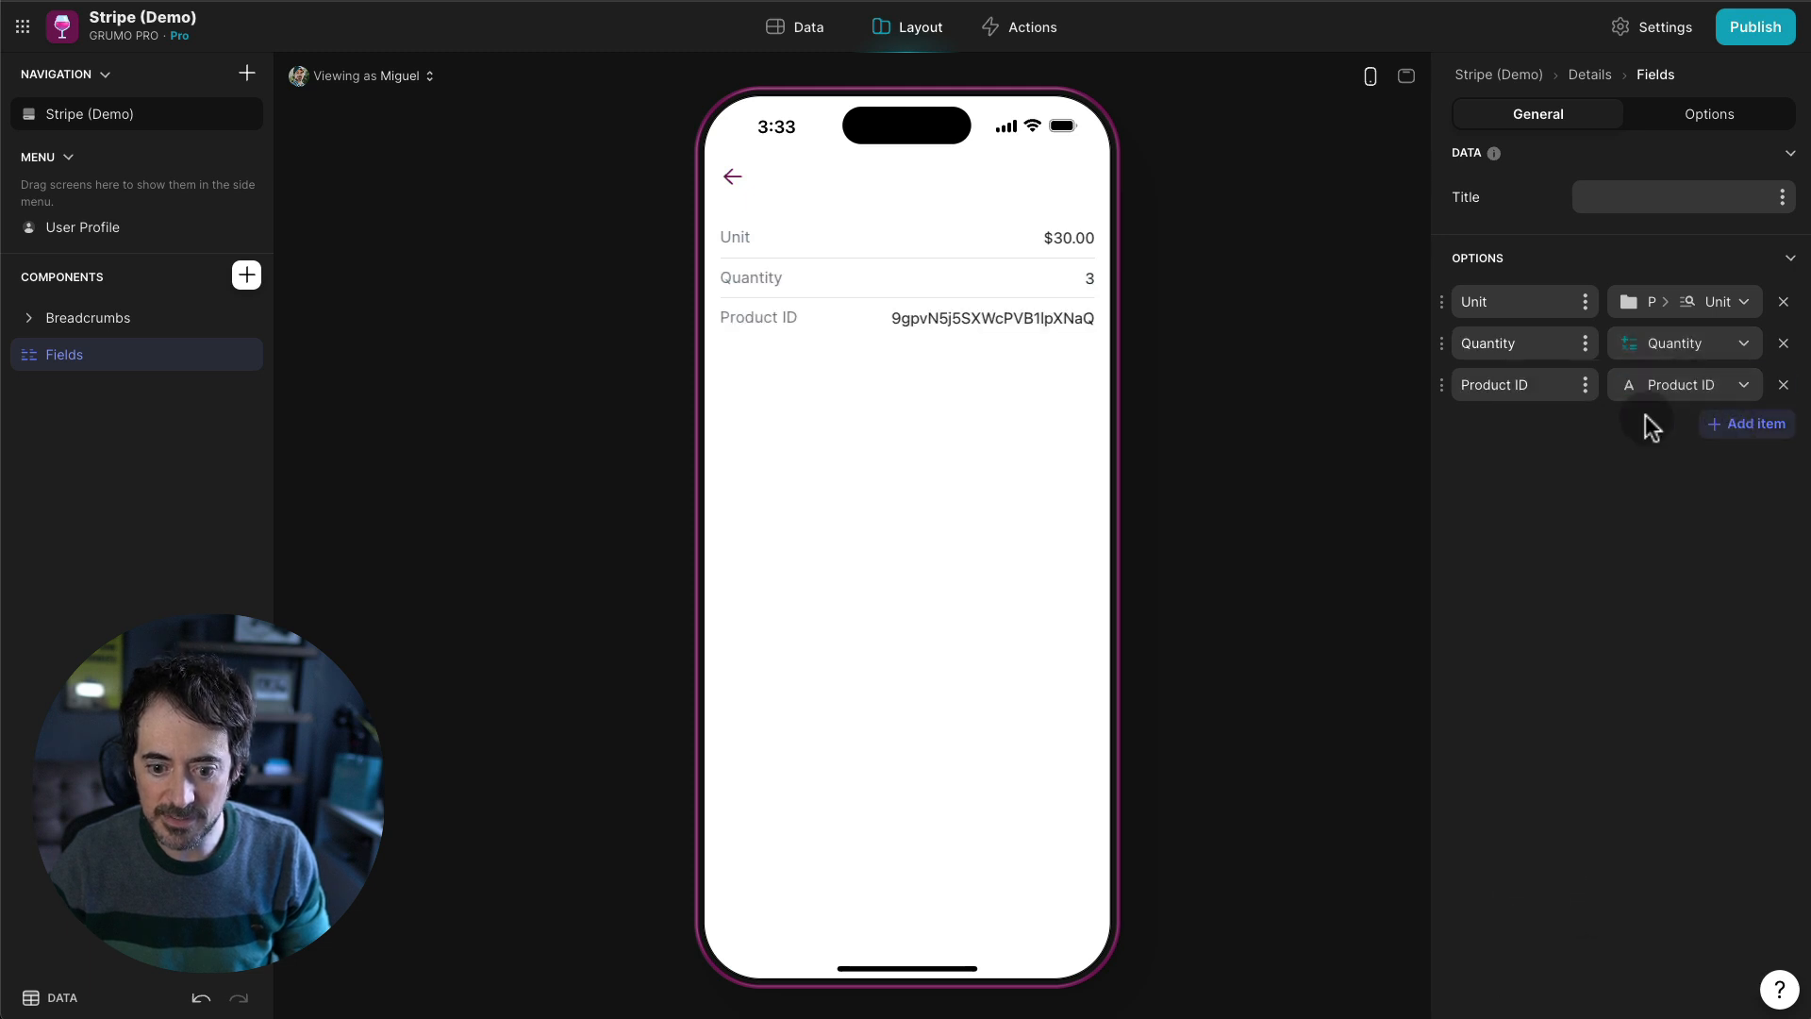
click(1660, 386)
click(1580, 906)
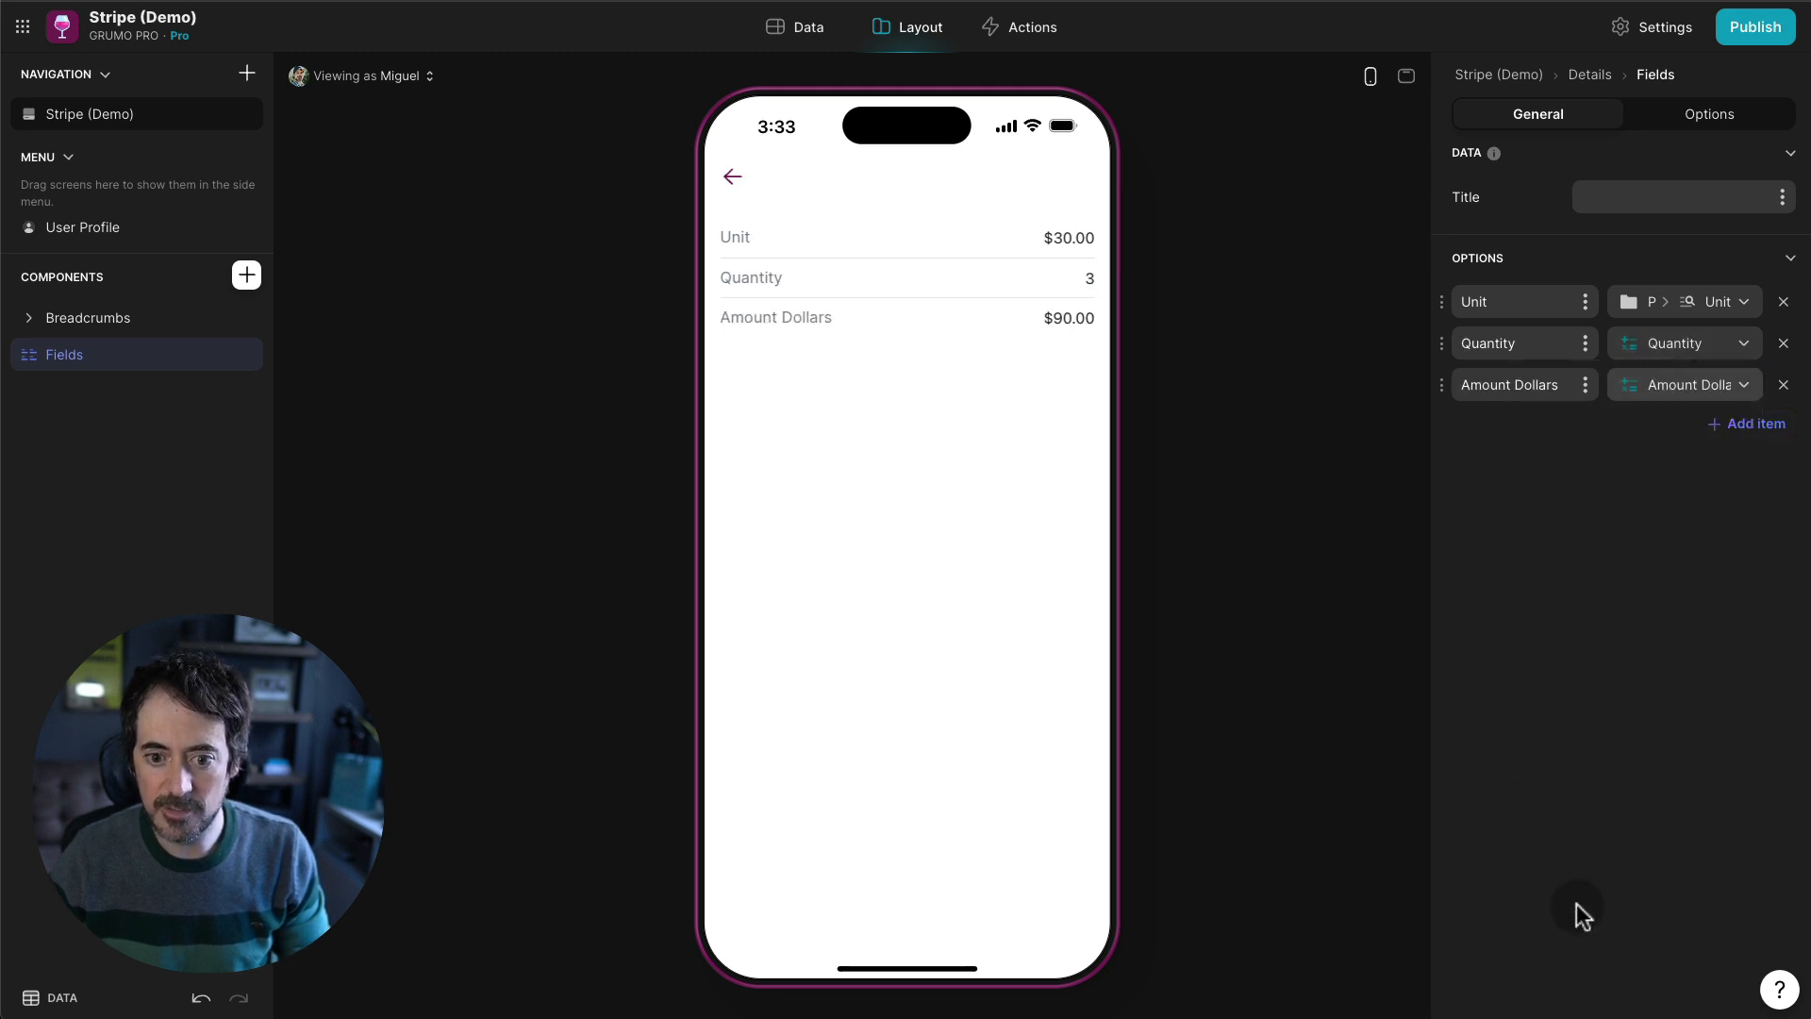
- Relabel the Amount Dollars field as Total, then return to the Rombi screen
double_click(1536, 384)
triple_click(1536, 384)
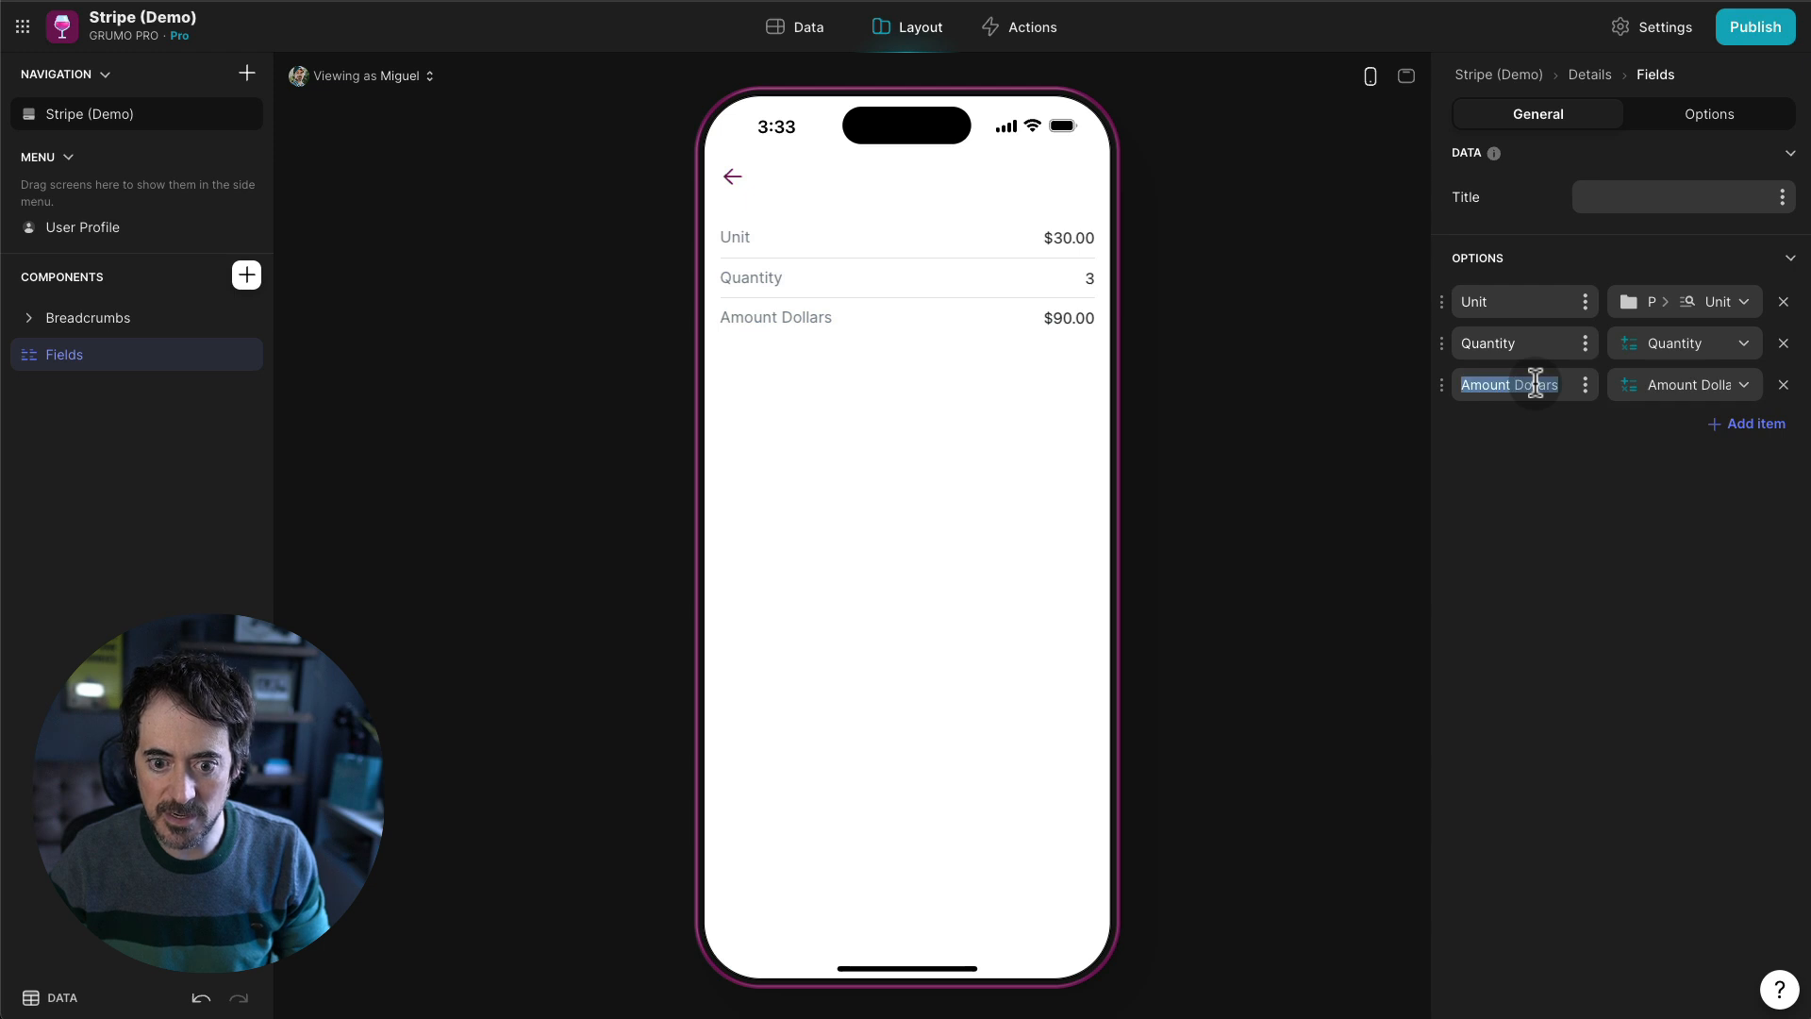
text(Total)
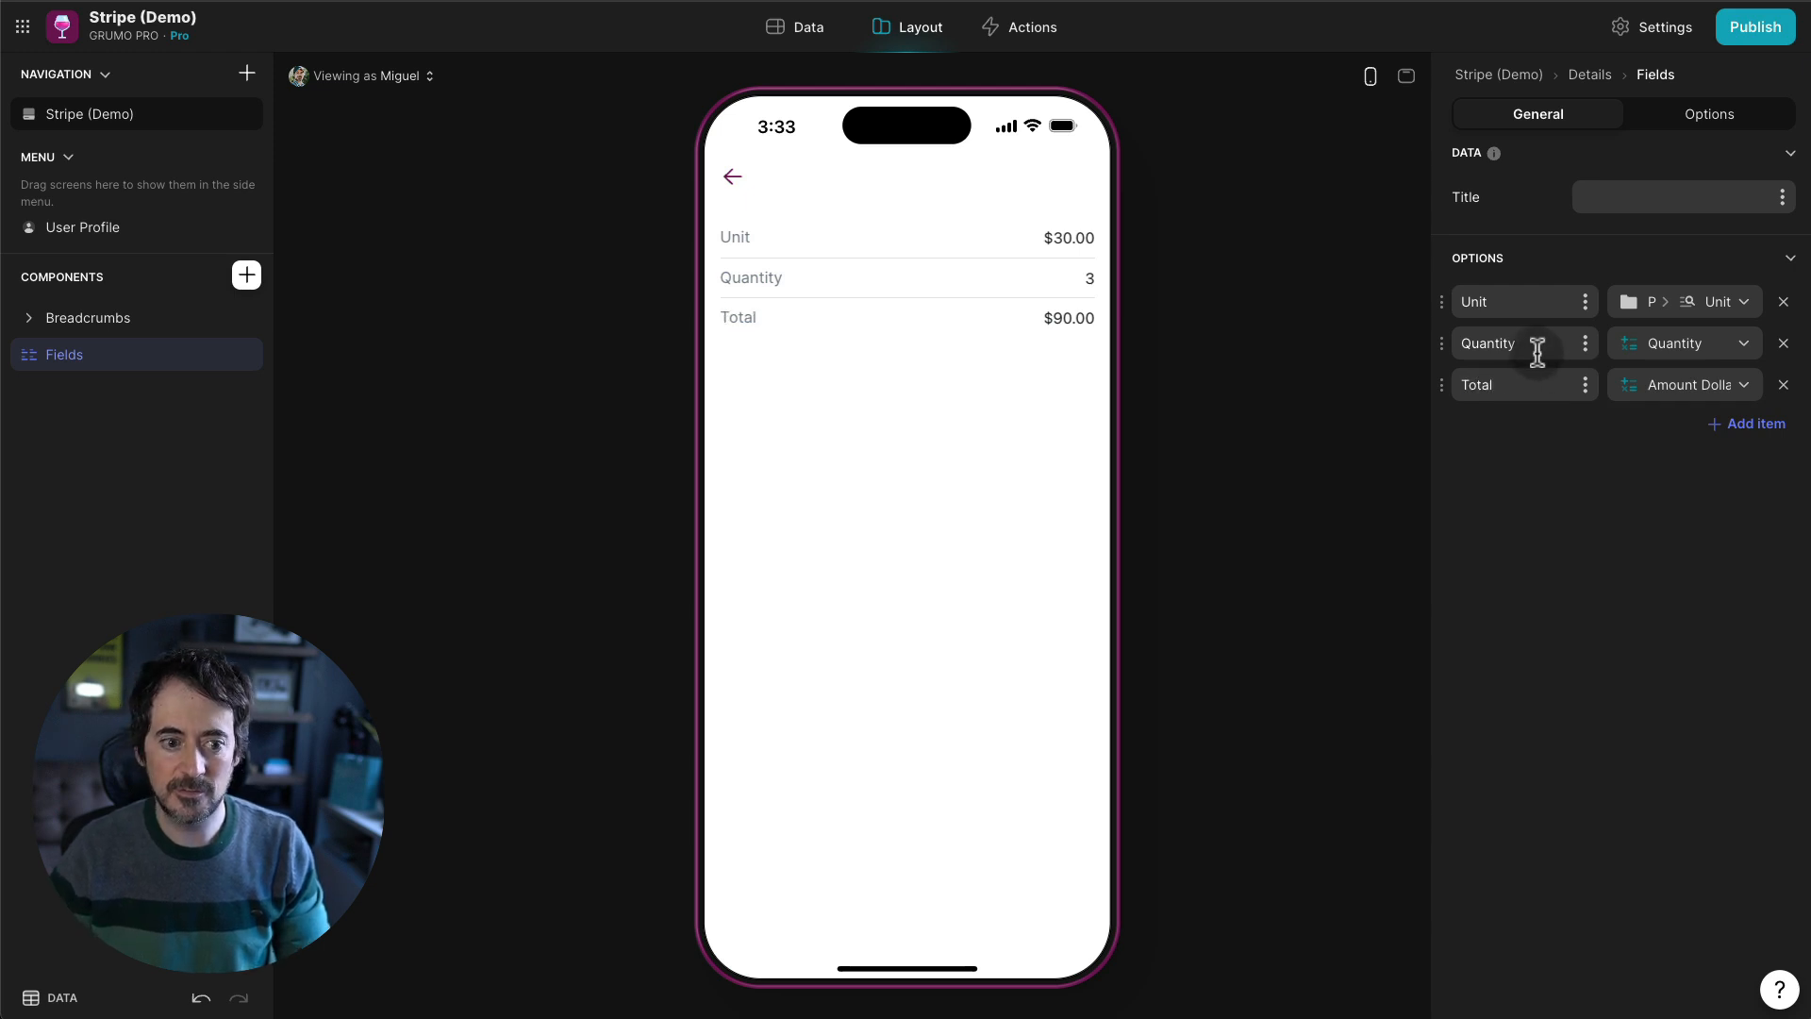
text(Price/)
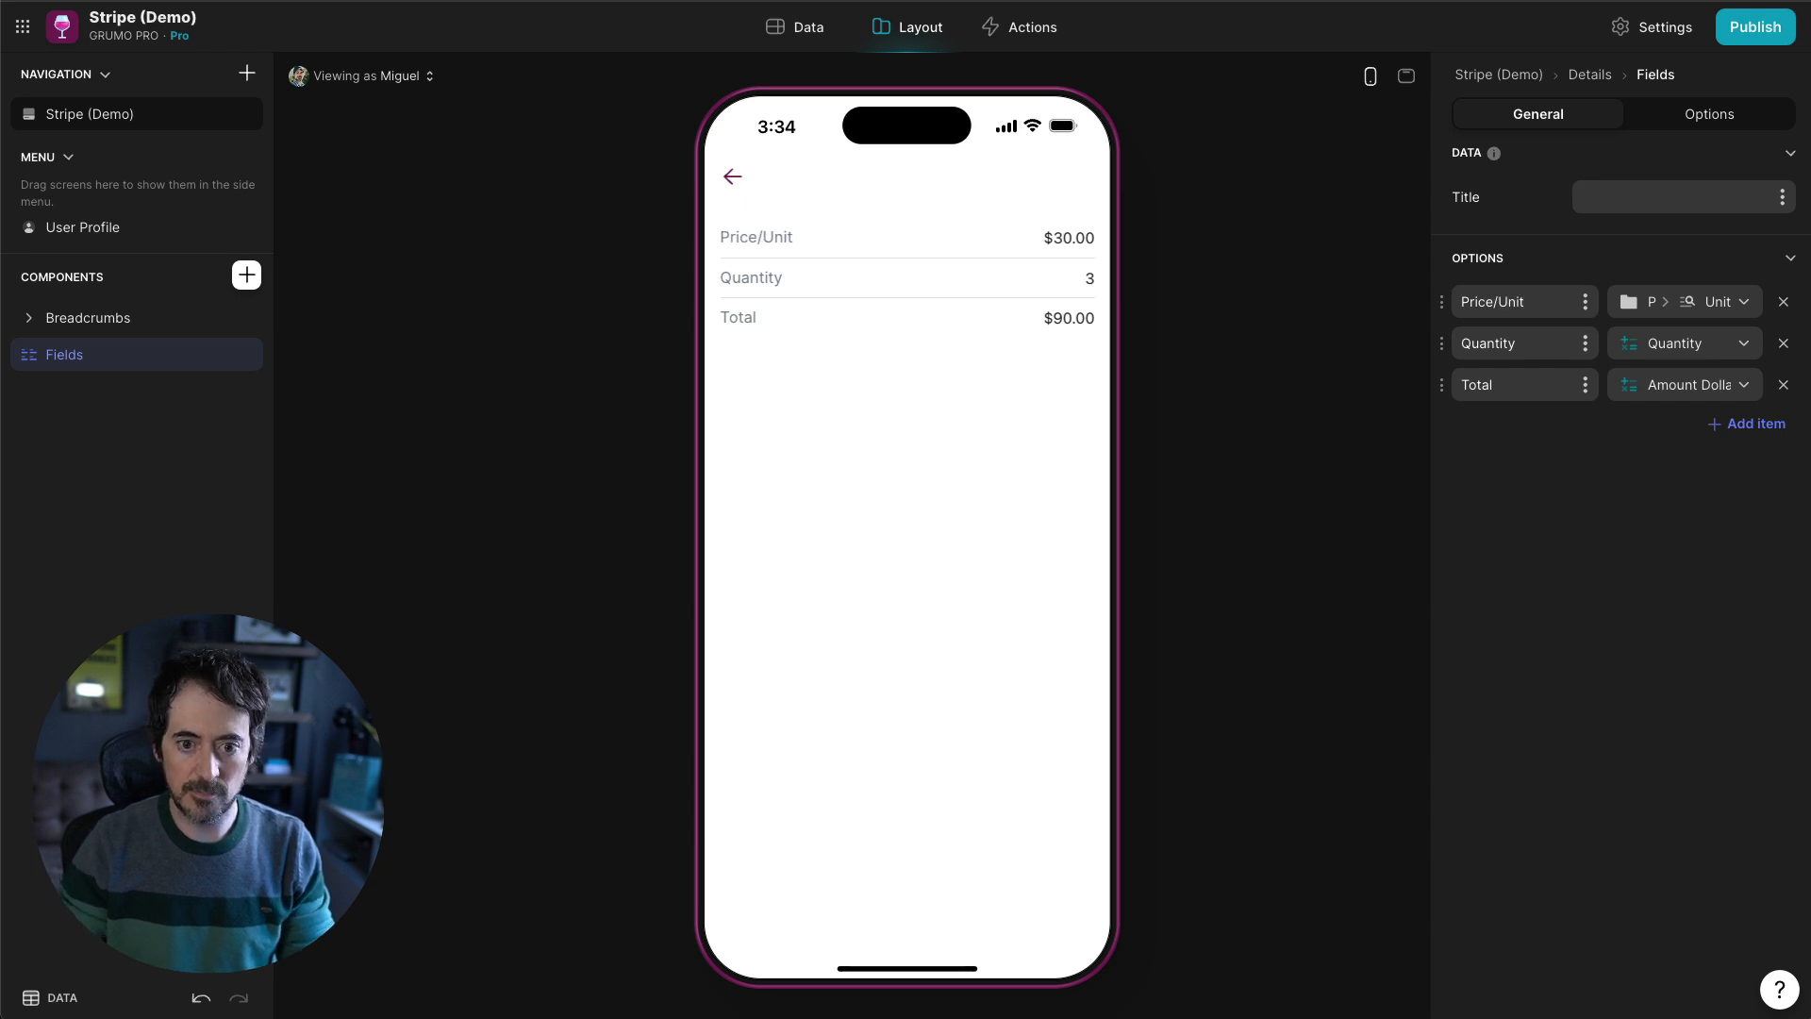
click(745, 184)
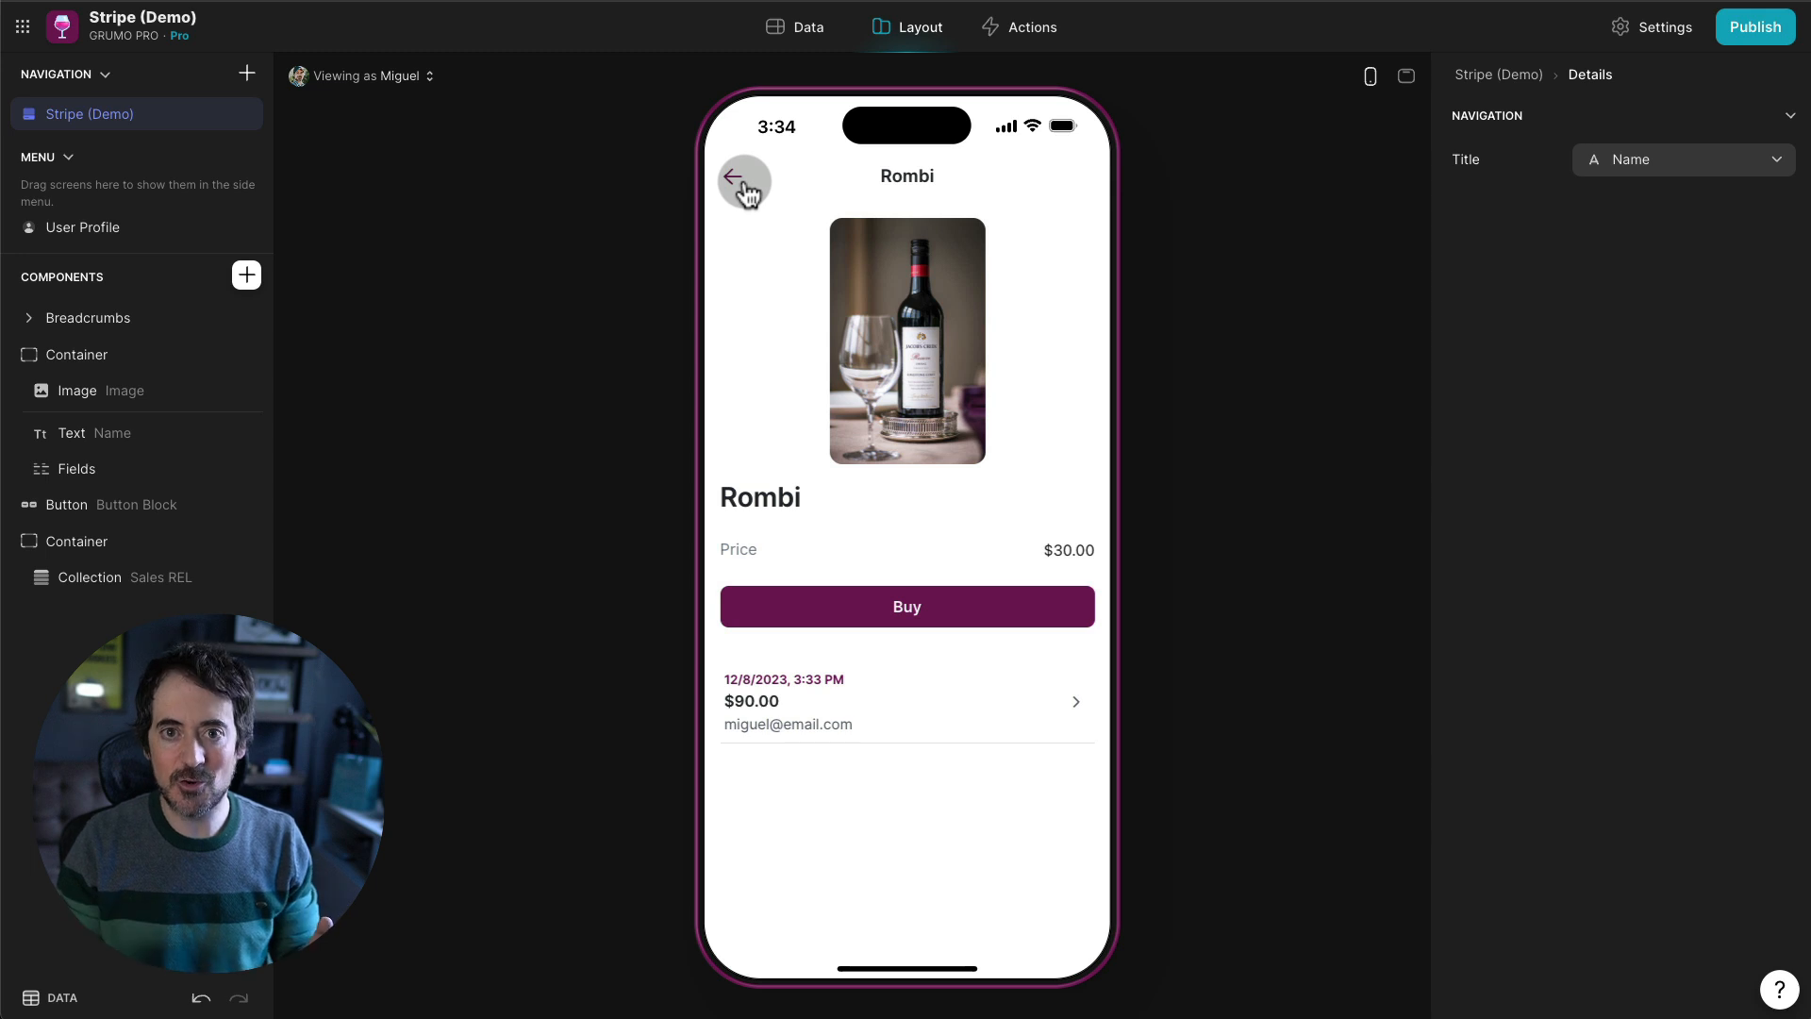